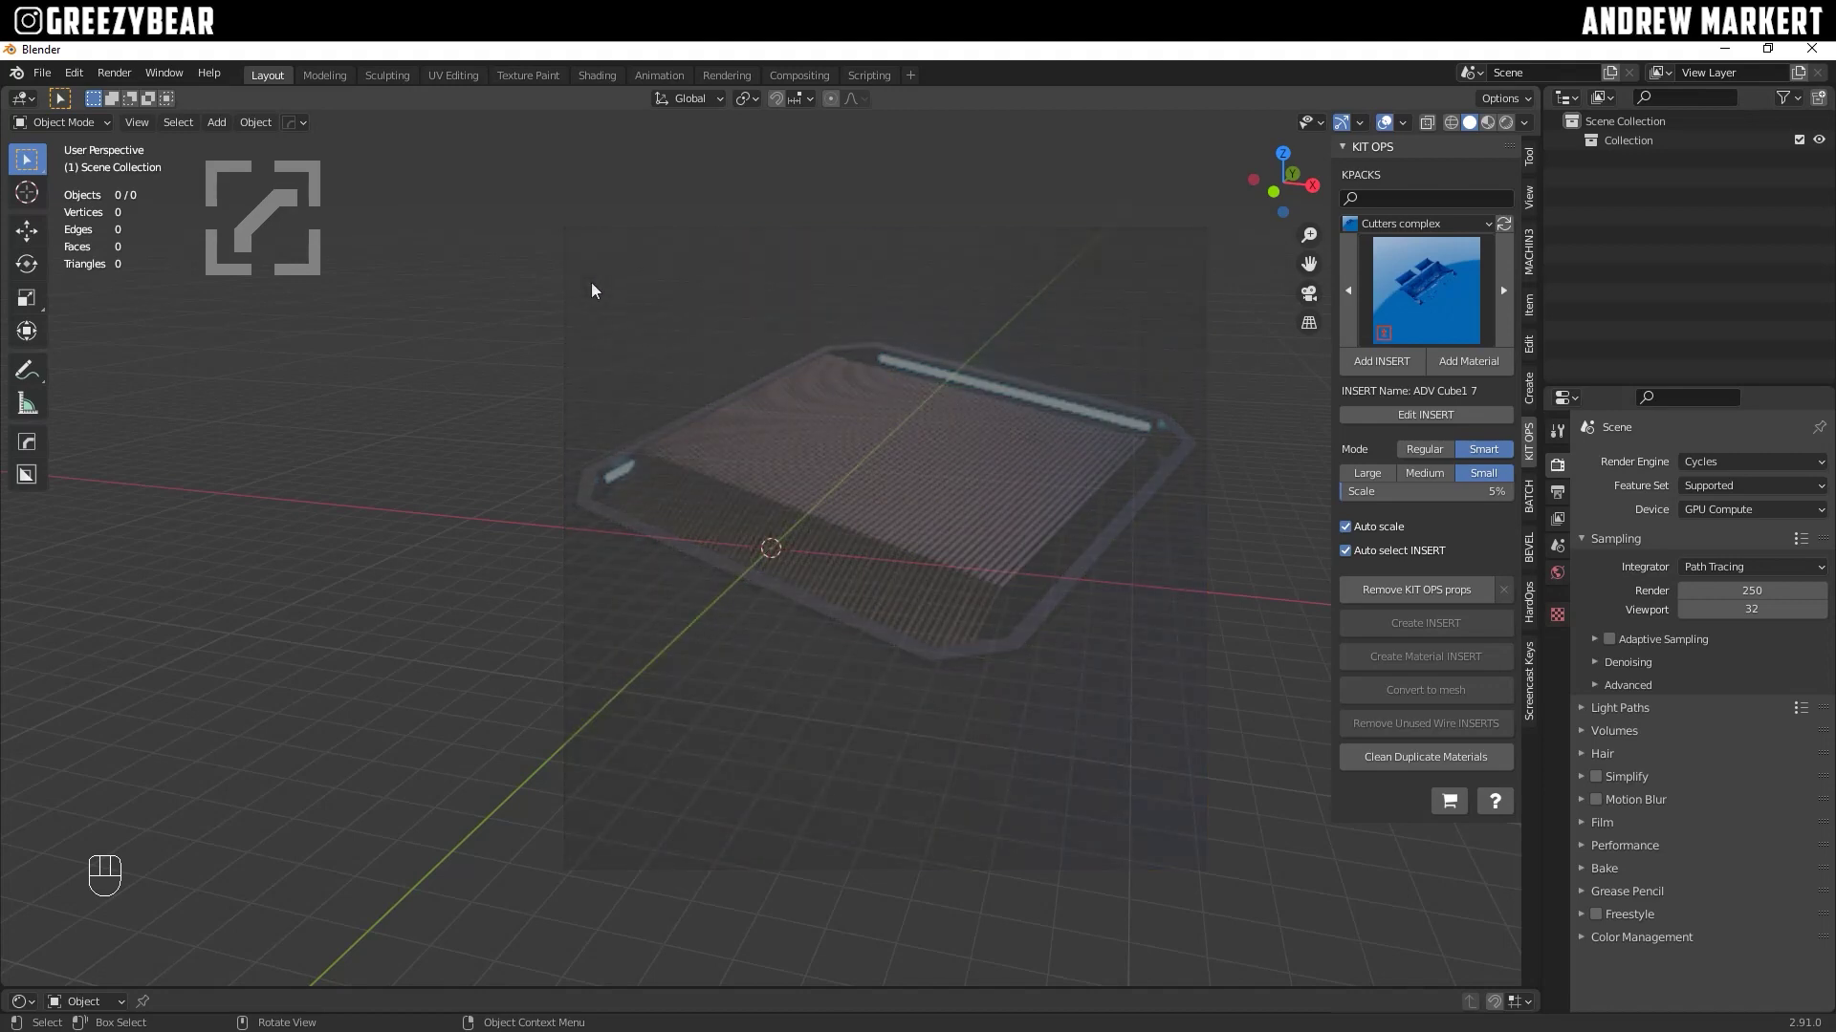
Step: Add a plane mesh to the empty scene as the base of the panel
click(216, 126)
mouse_move(221, 141)
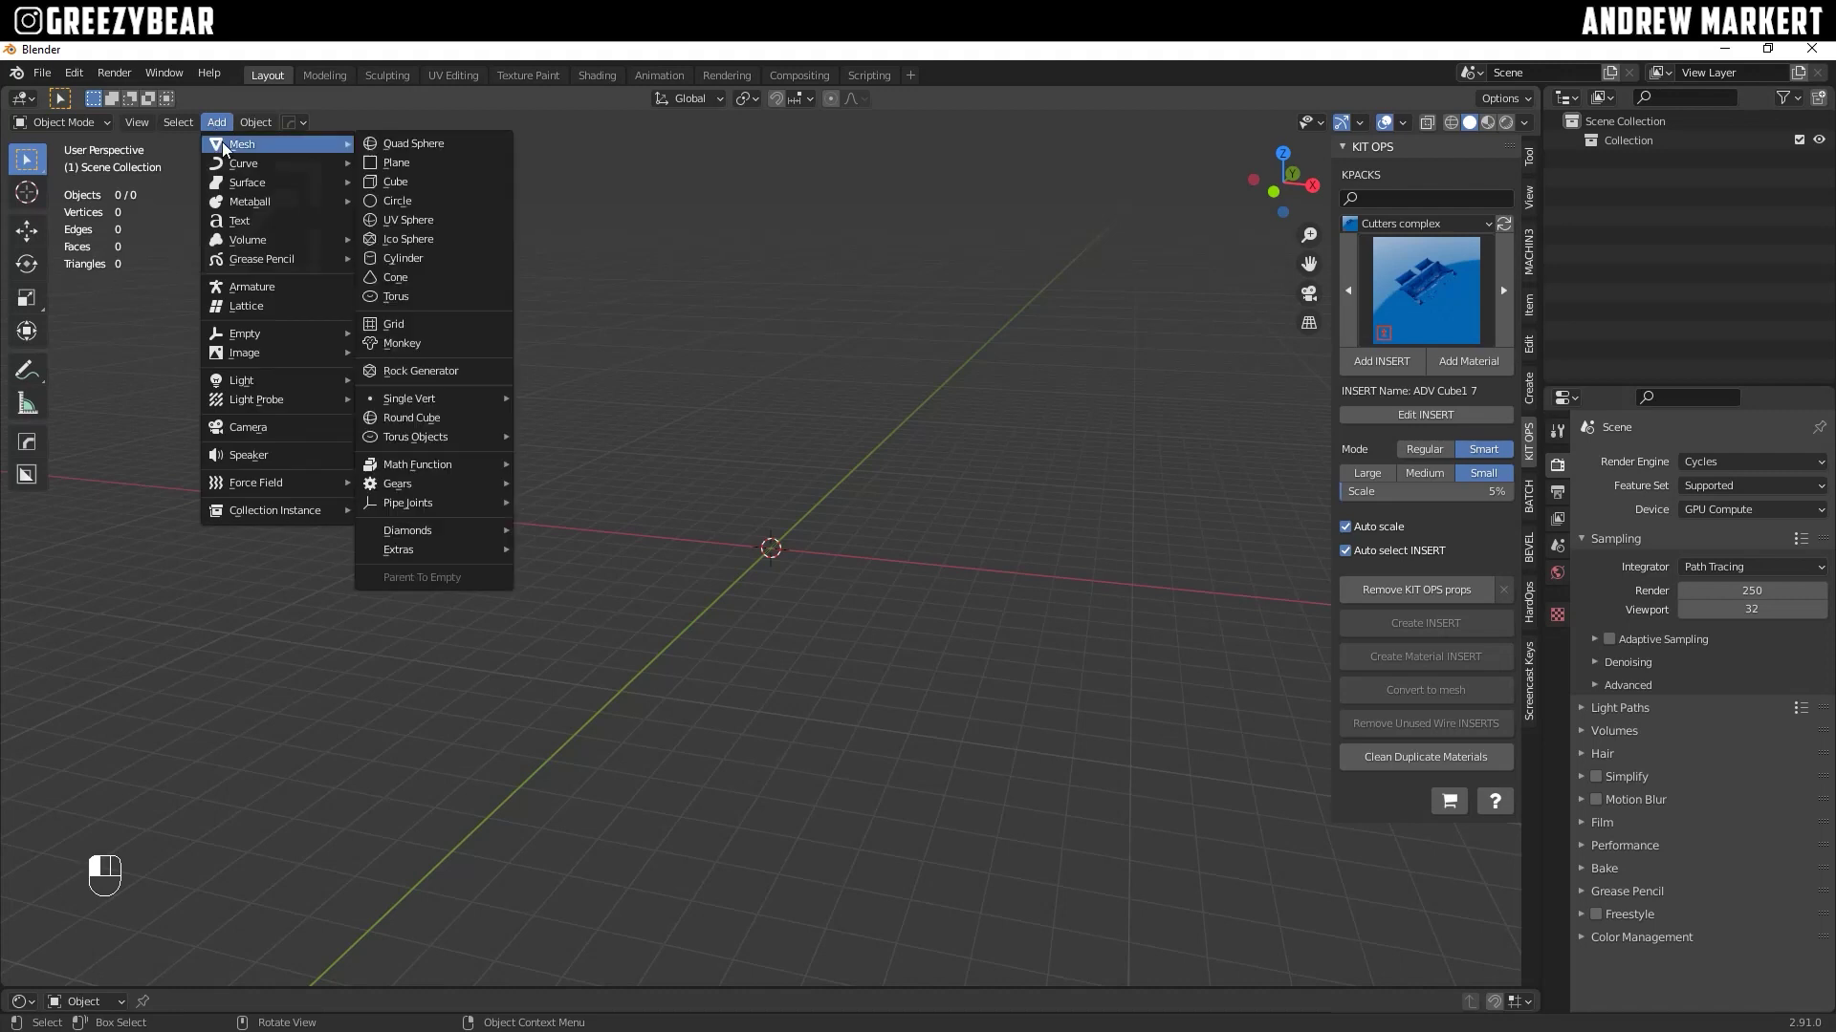
click(369, 162)
scroll(667, 473, up, 3)
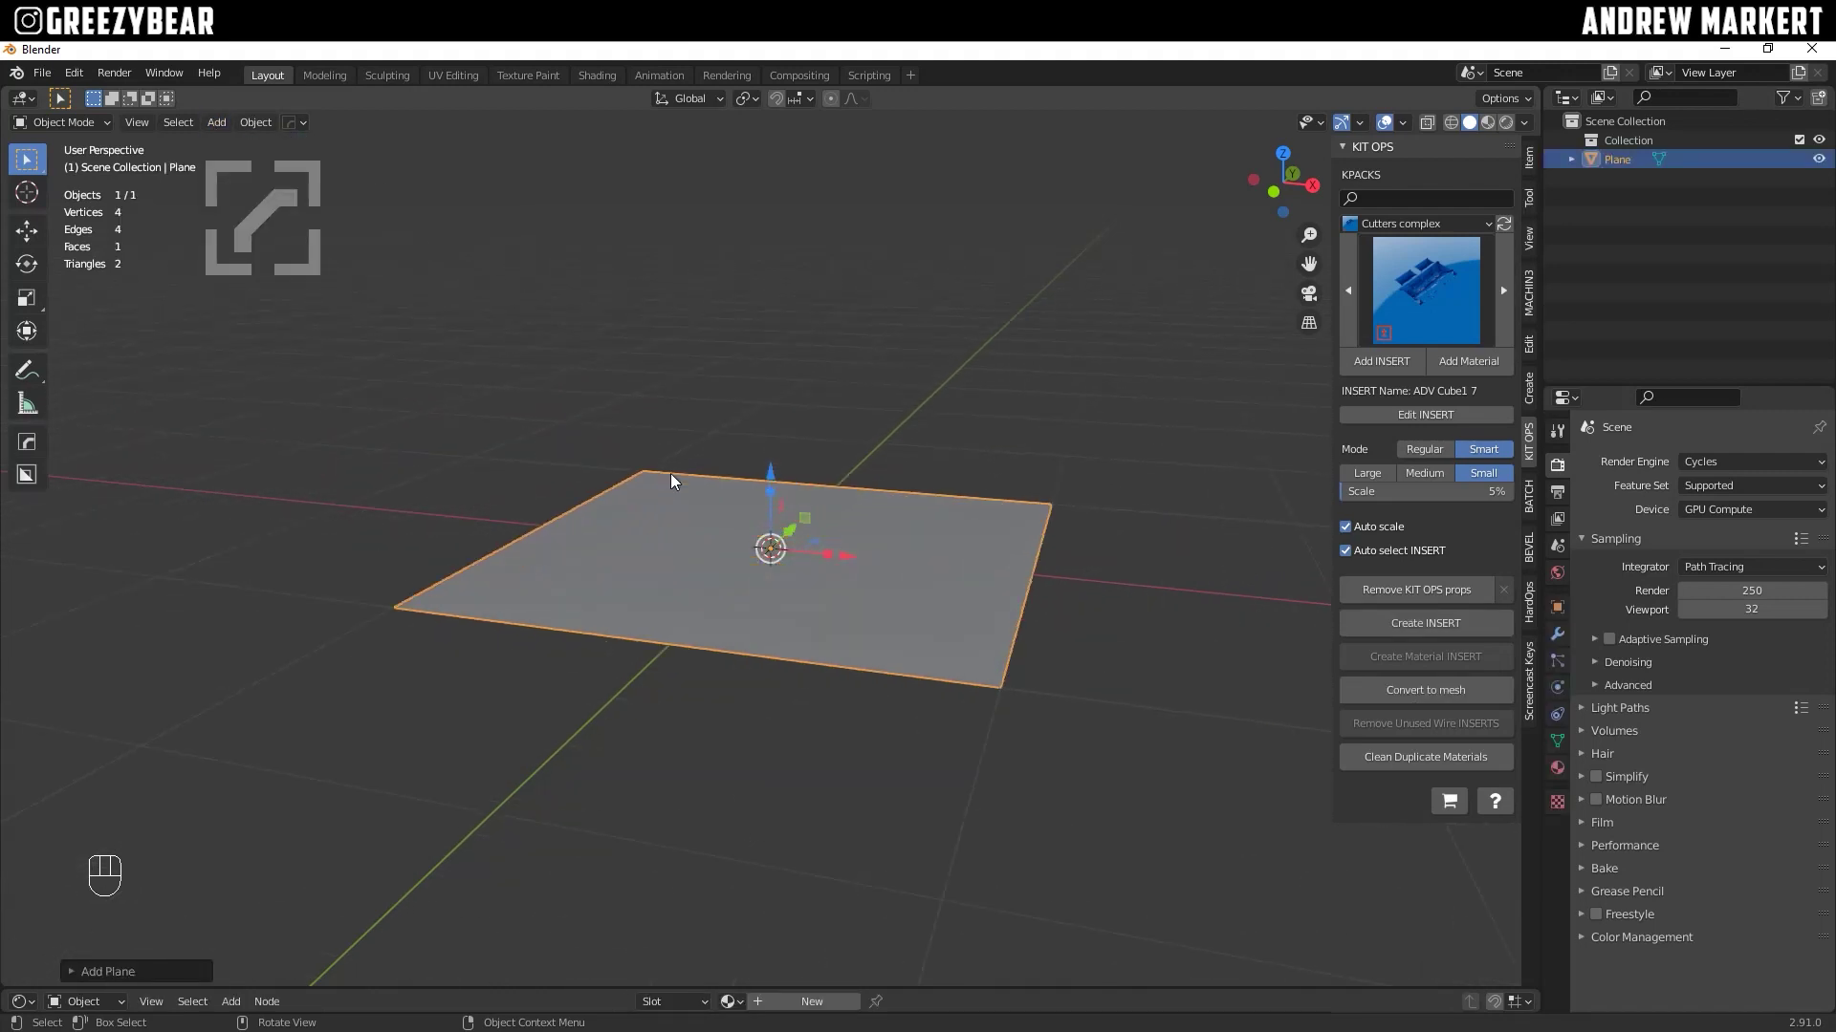
scroll(669, 482, up, 4)
scroll(667, 491, up, 2)
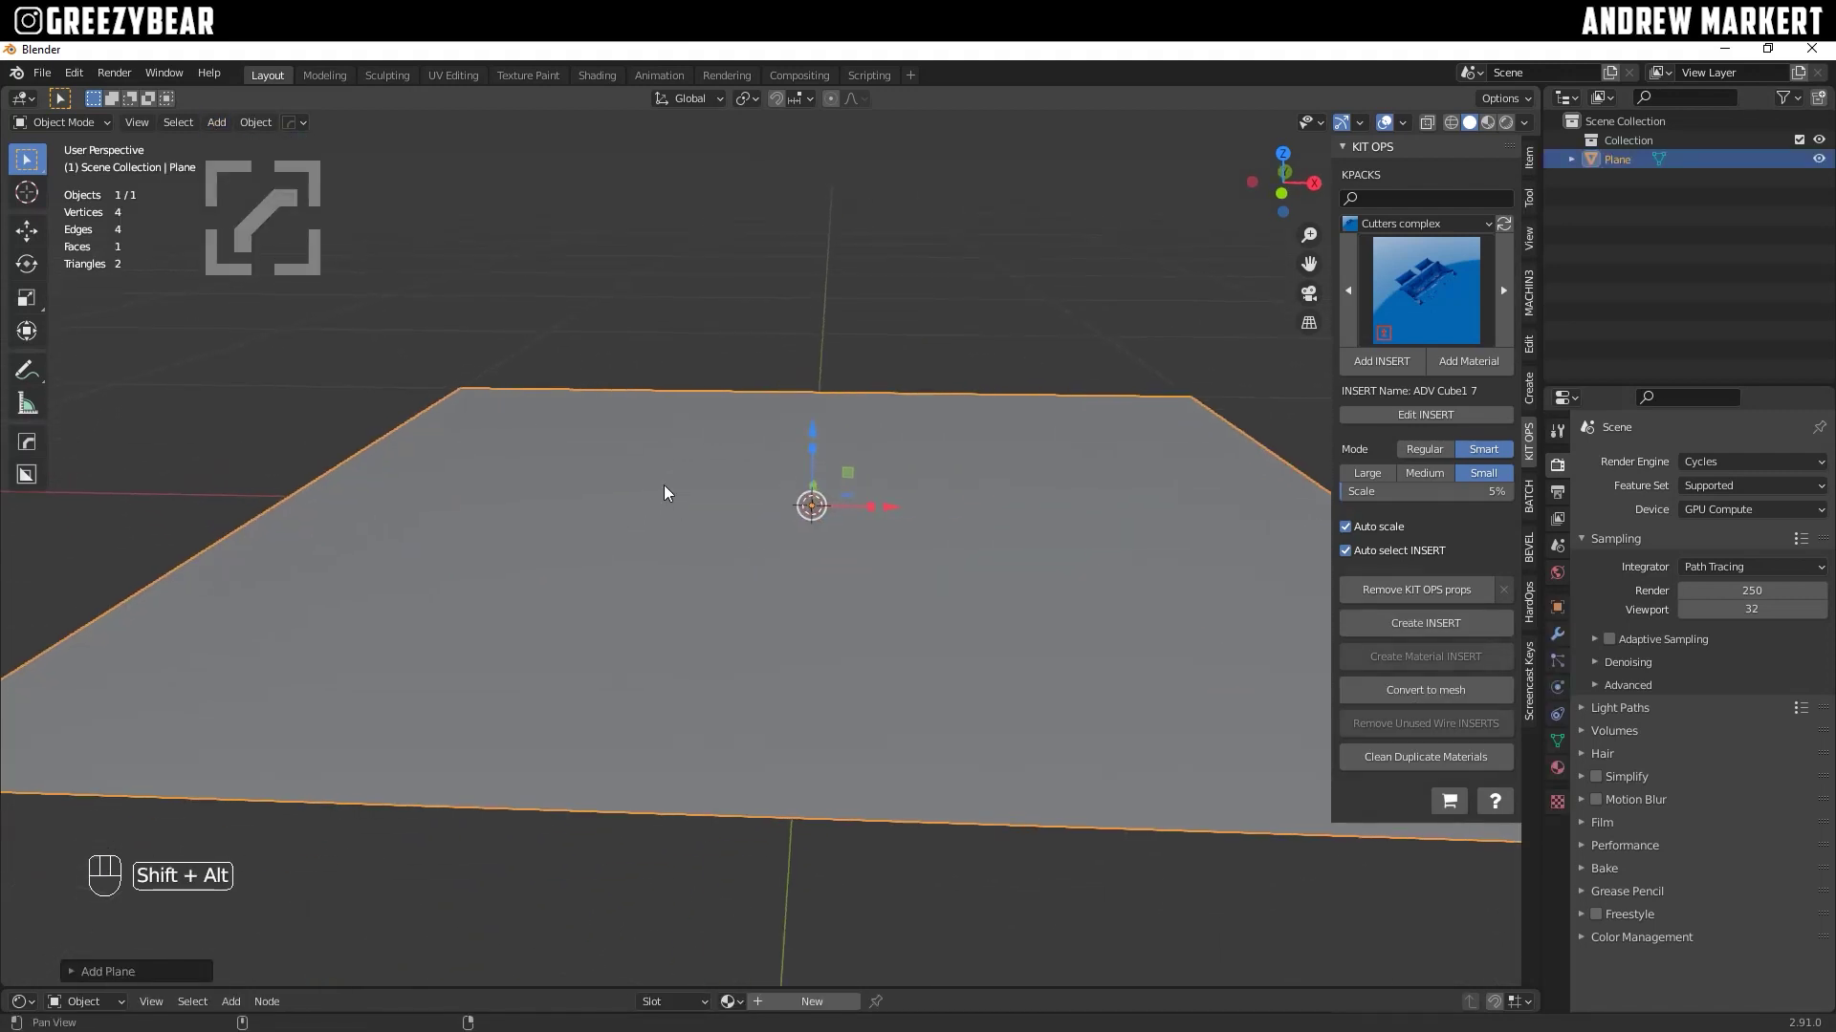
scroll(667, 491, down, 3)
middle_drag(667, 492, 652, 507)
Step: Enter face editing on the plane and extrude its face upward into a thin slab
key(Tab)
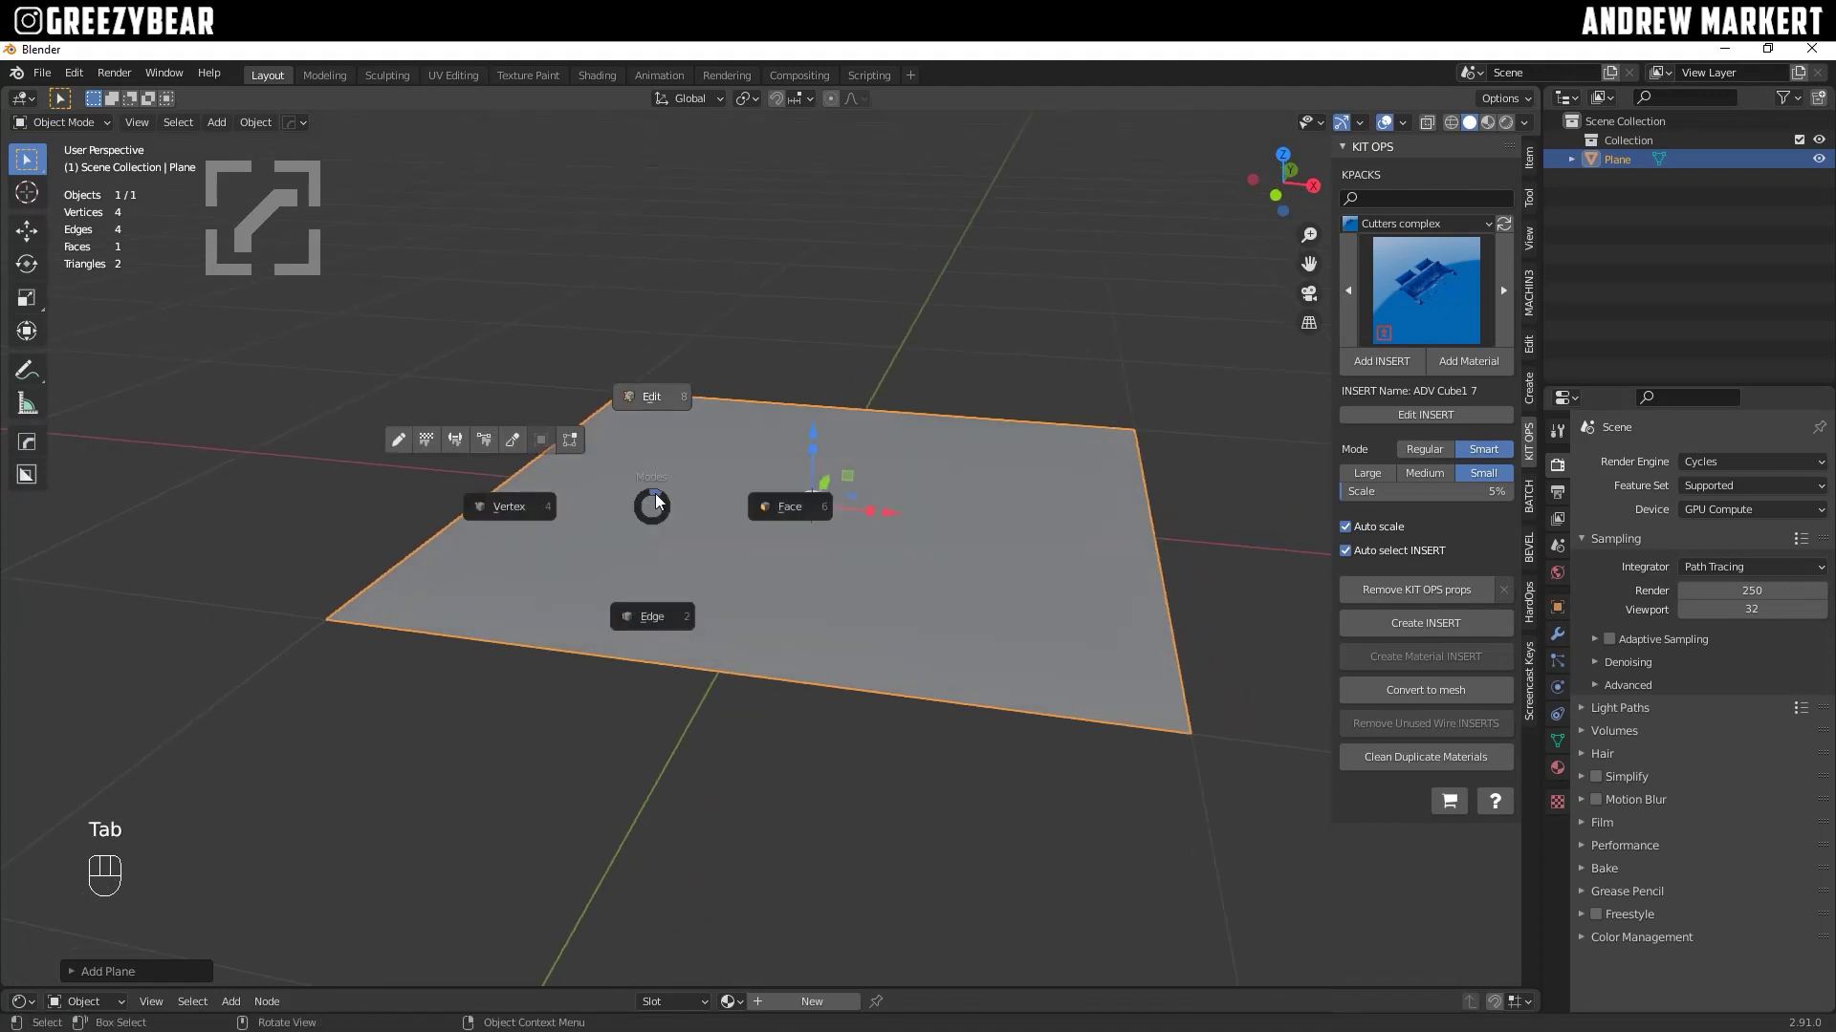
click(766, 490)
middle_drag(679, 593, 695, 592)
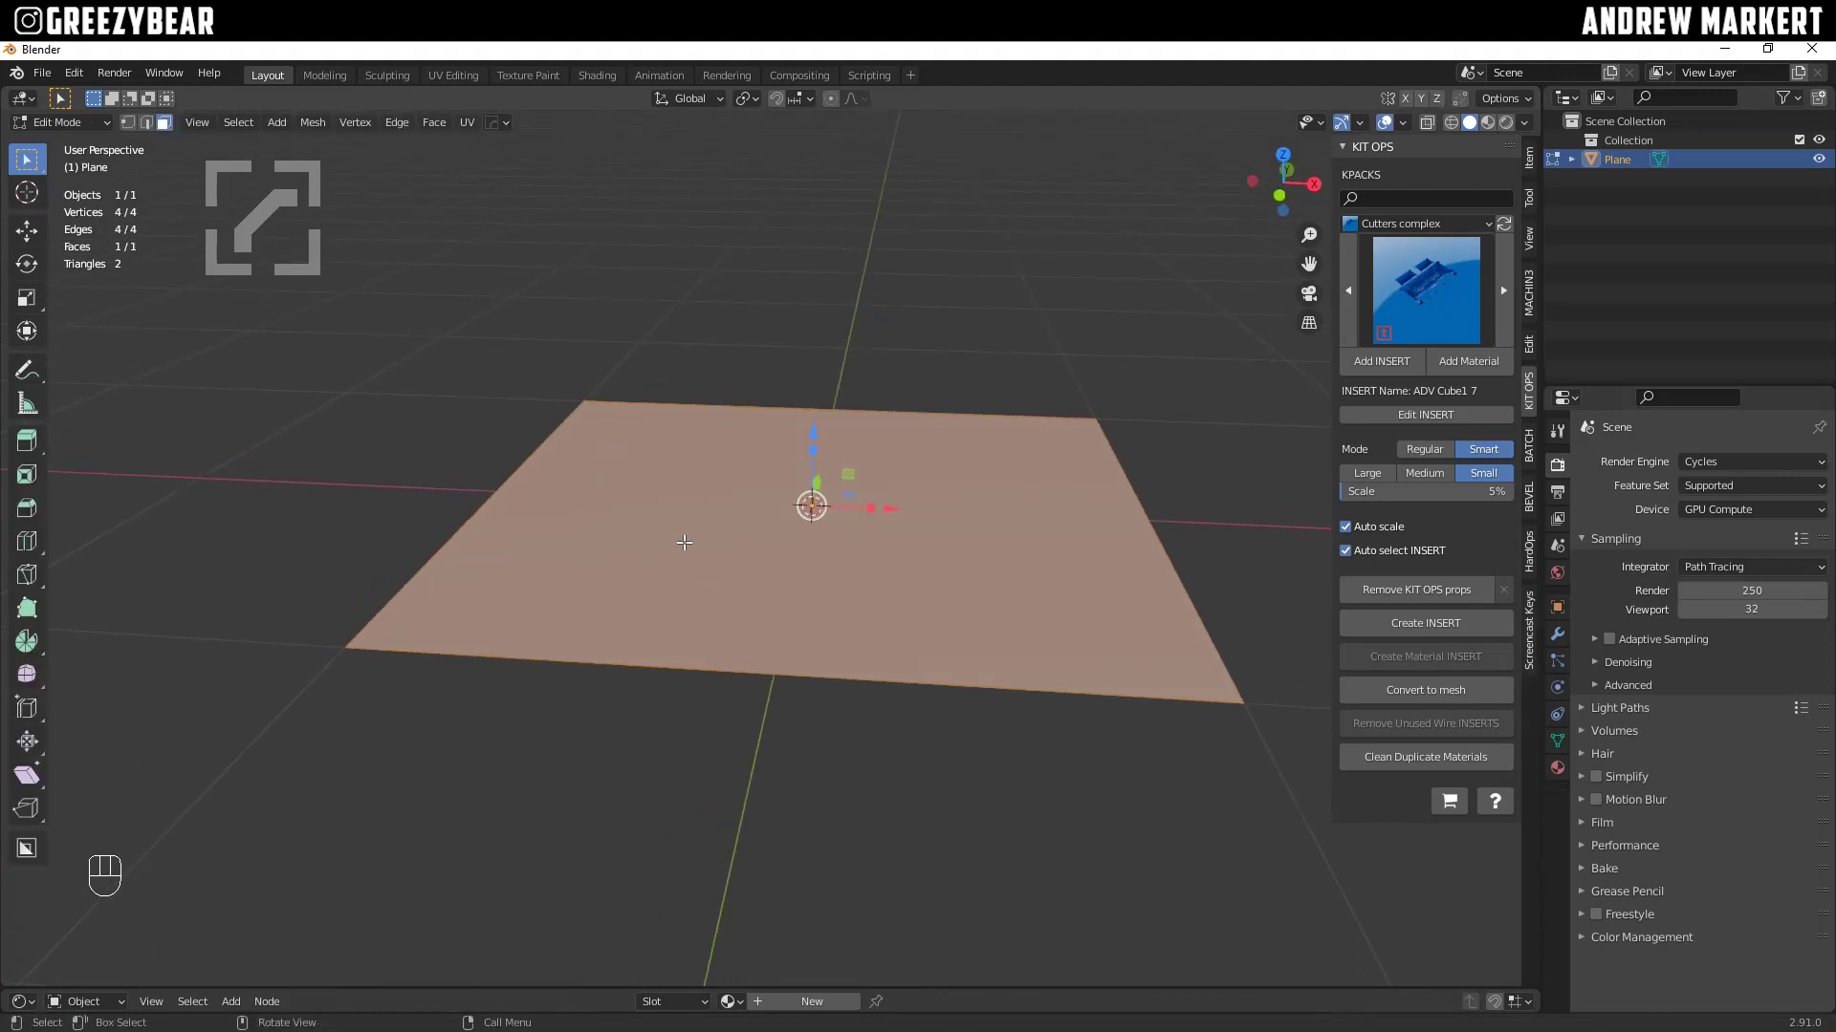
key(Tab)
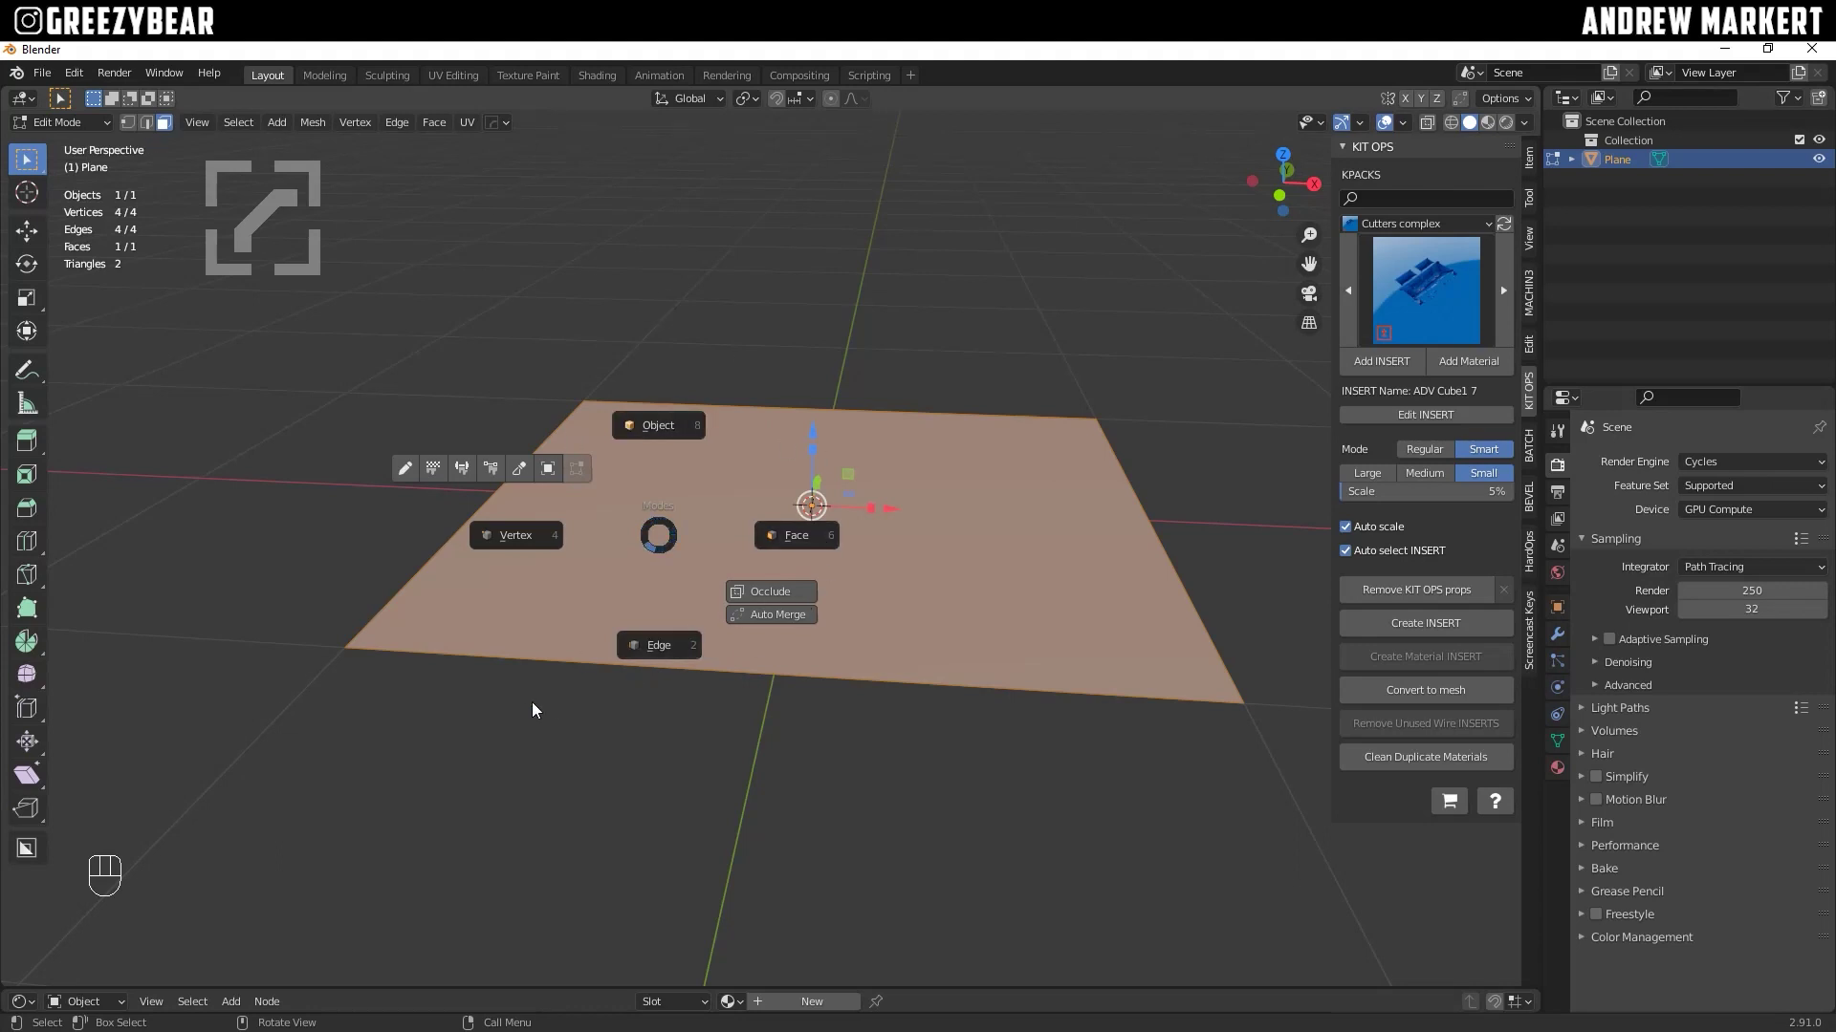
click(779, 535)
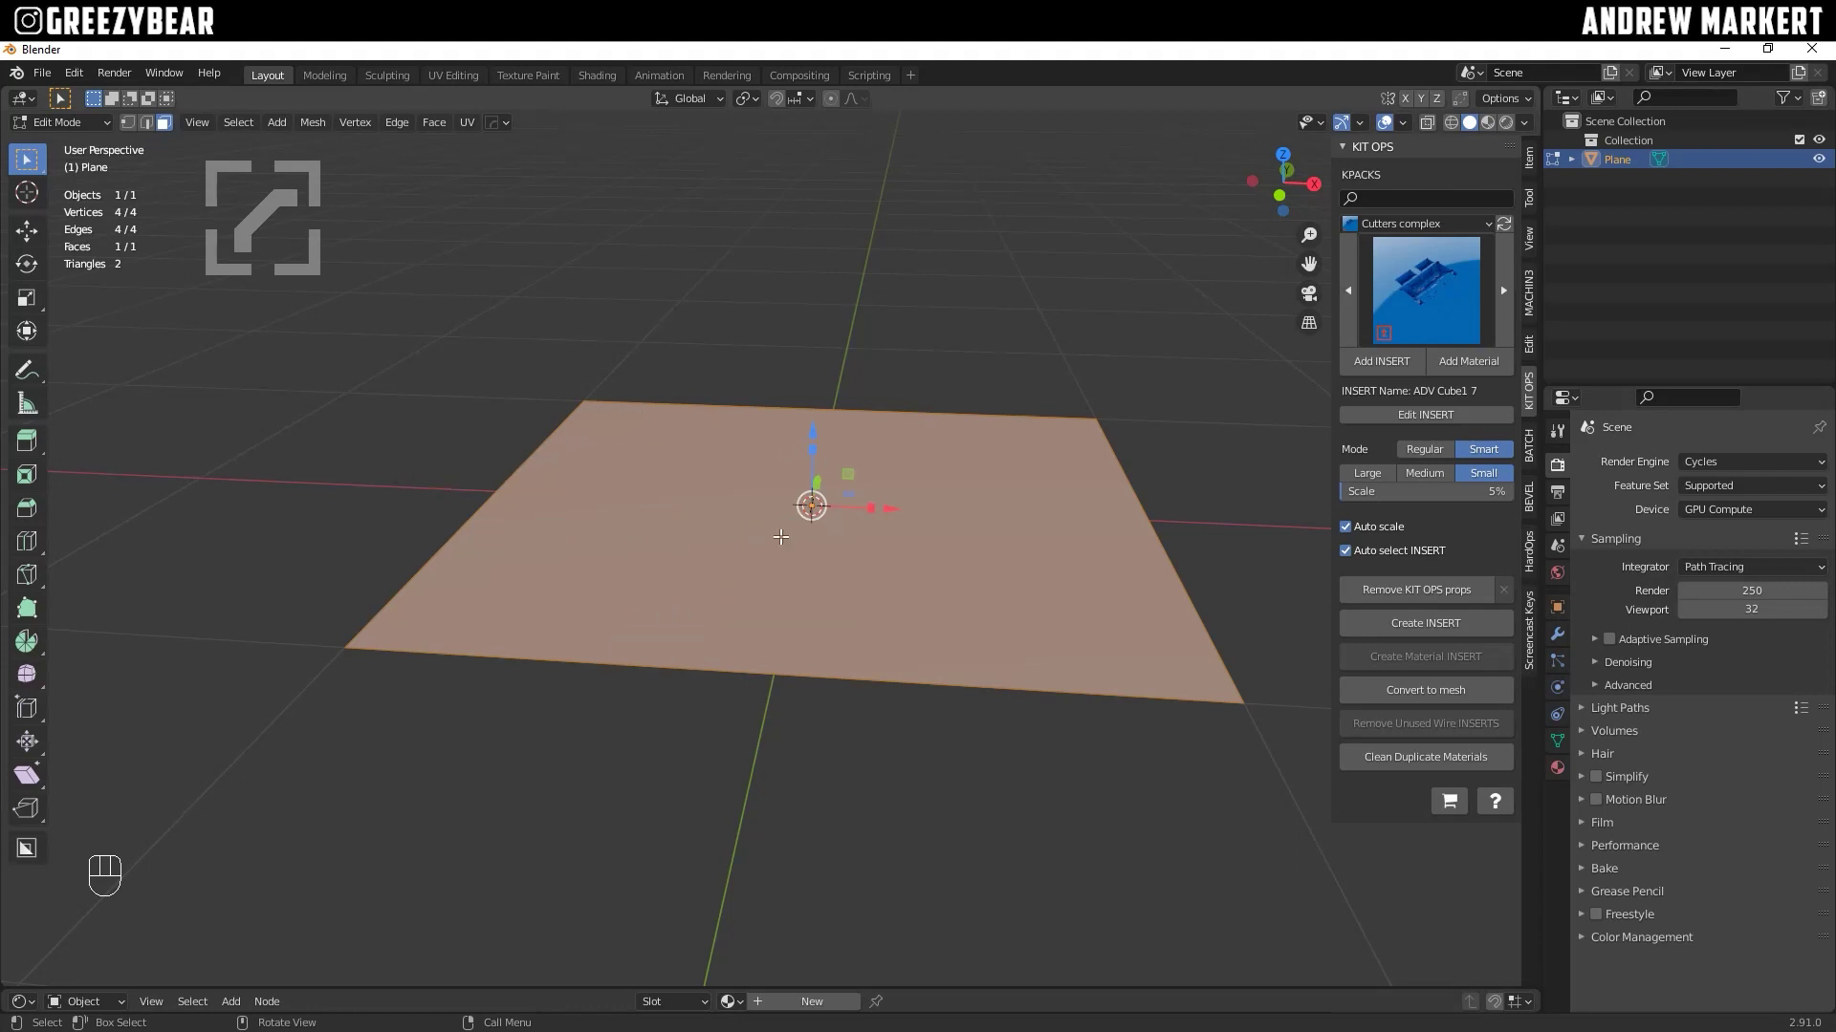
key(e)
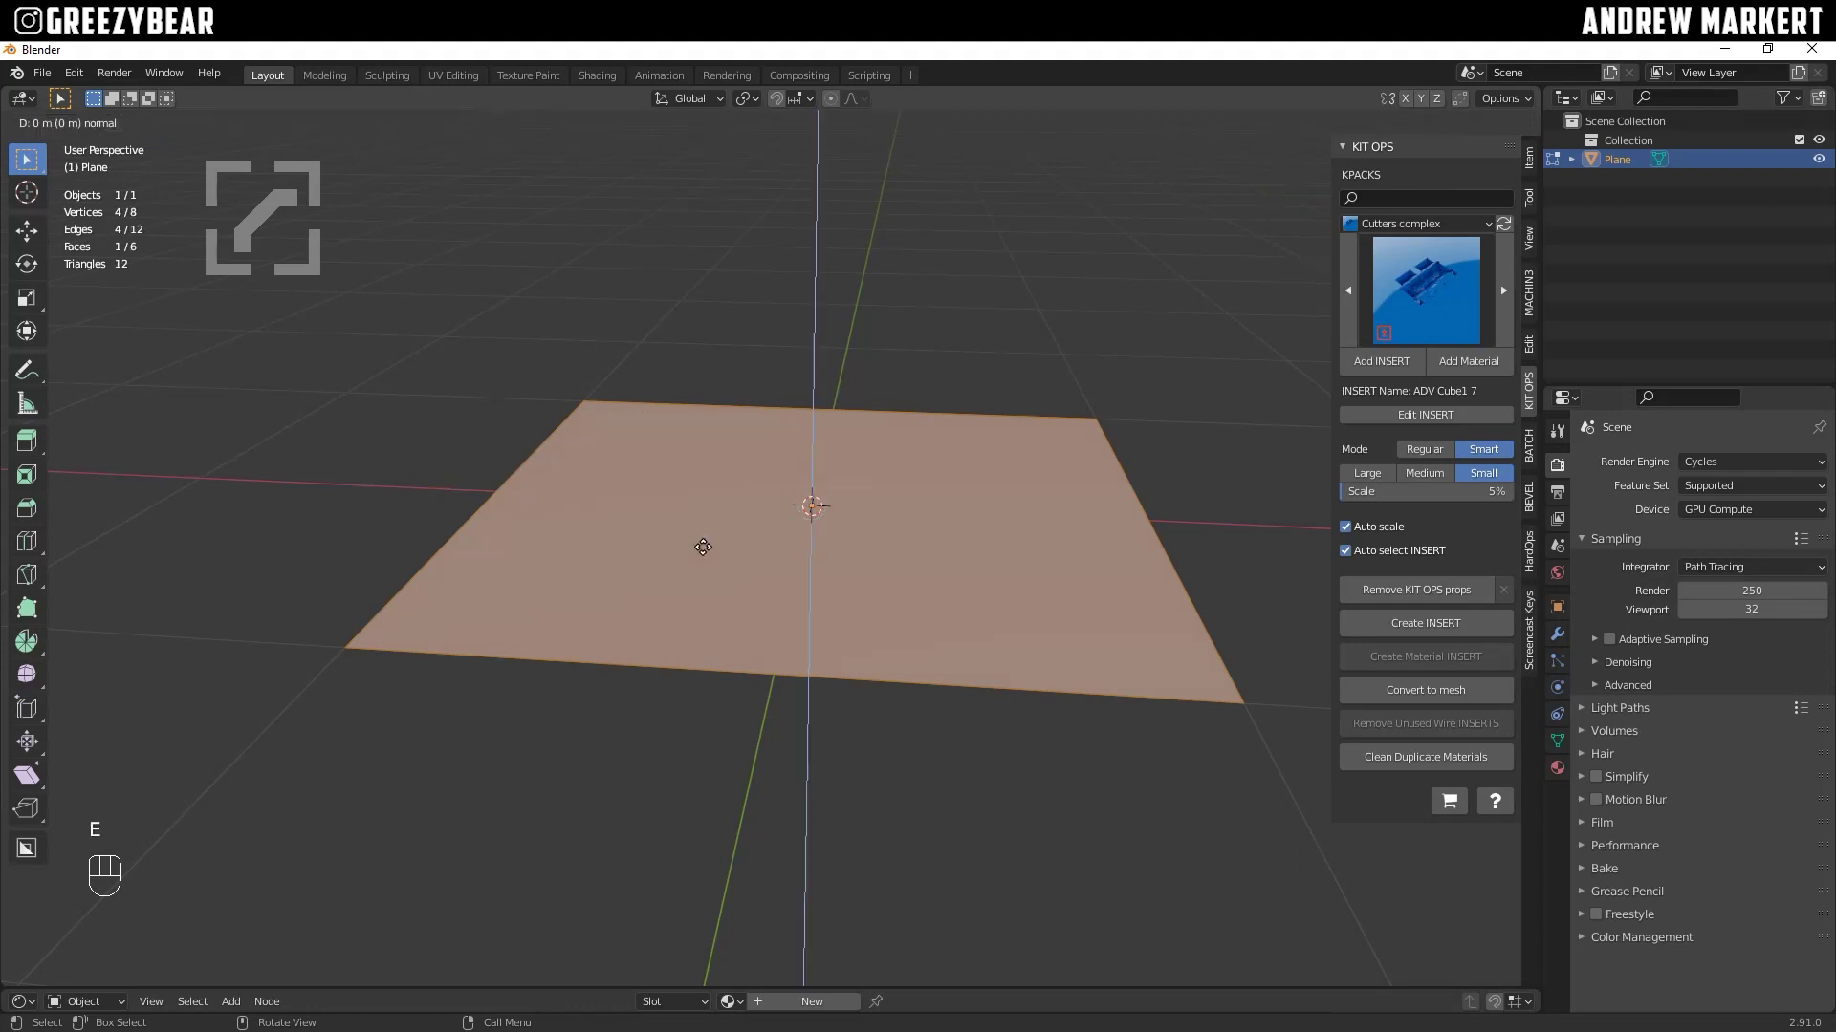
click(727, 498)
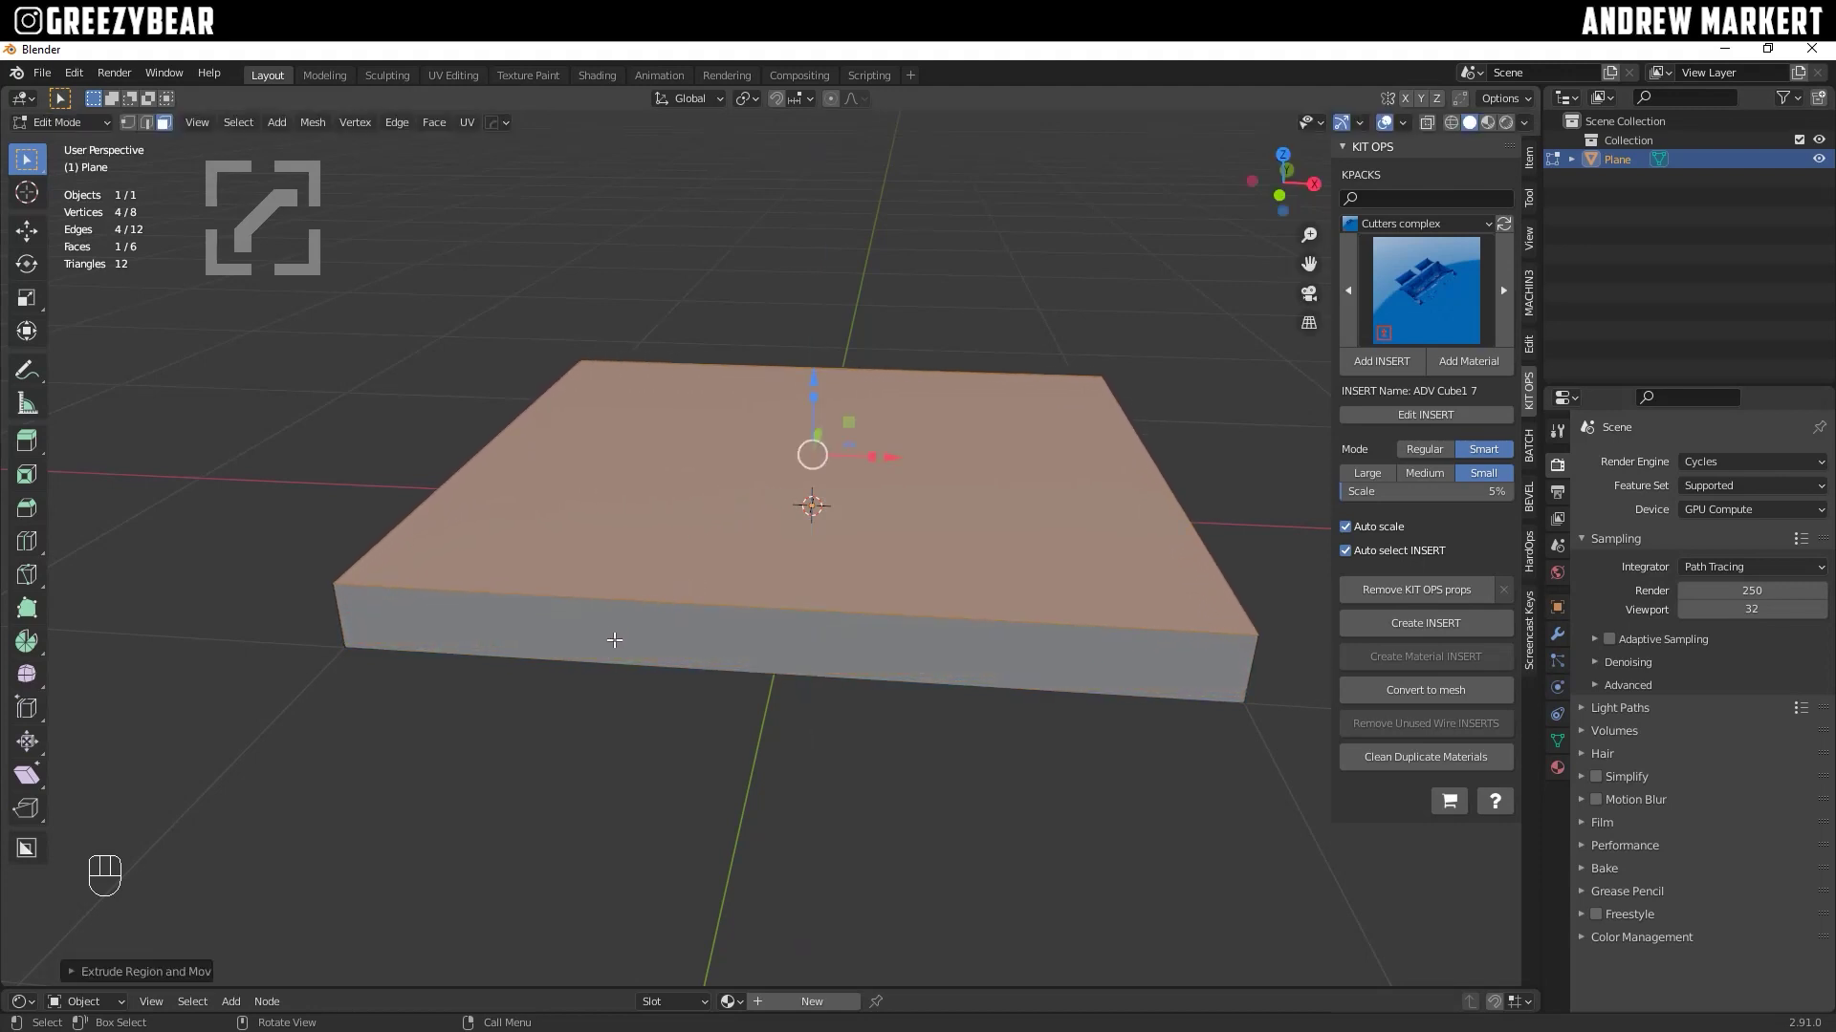
Step: Select the slab's four vertical corner edges and bevel them into flat single-segment chamfers
key(Tab)
click(607, 747)
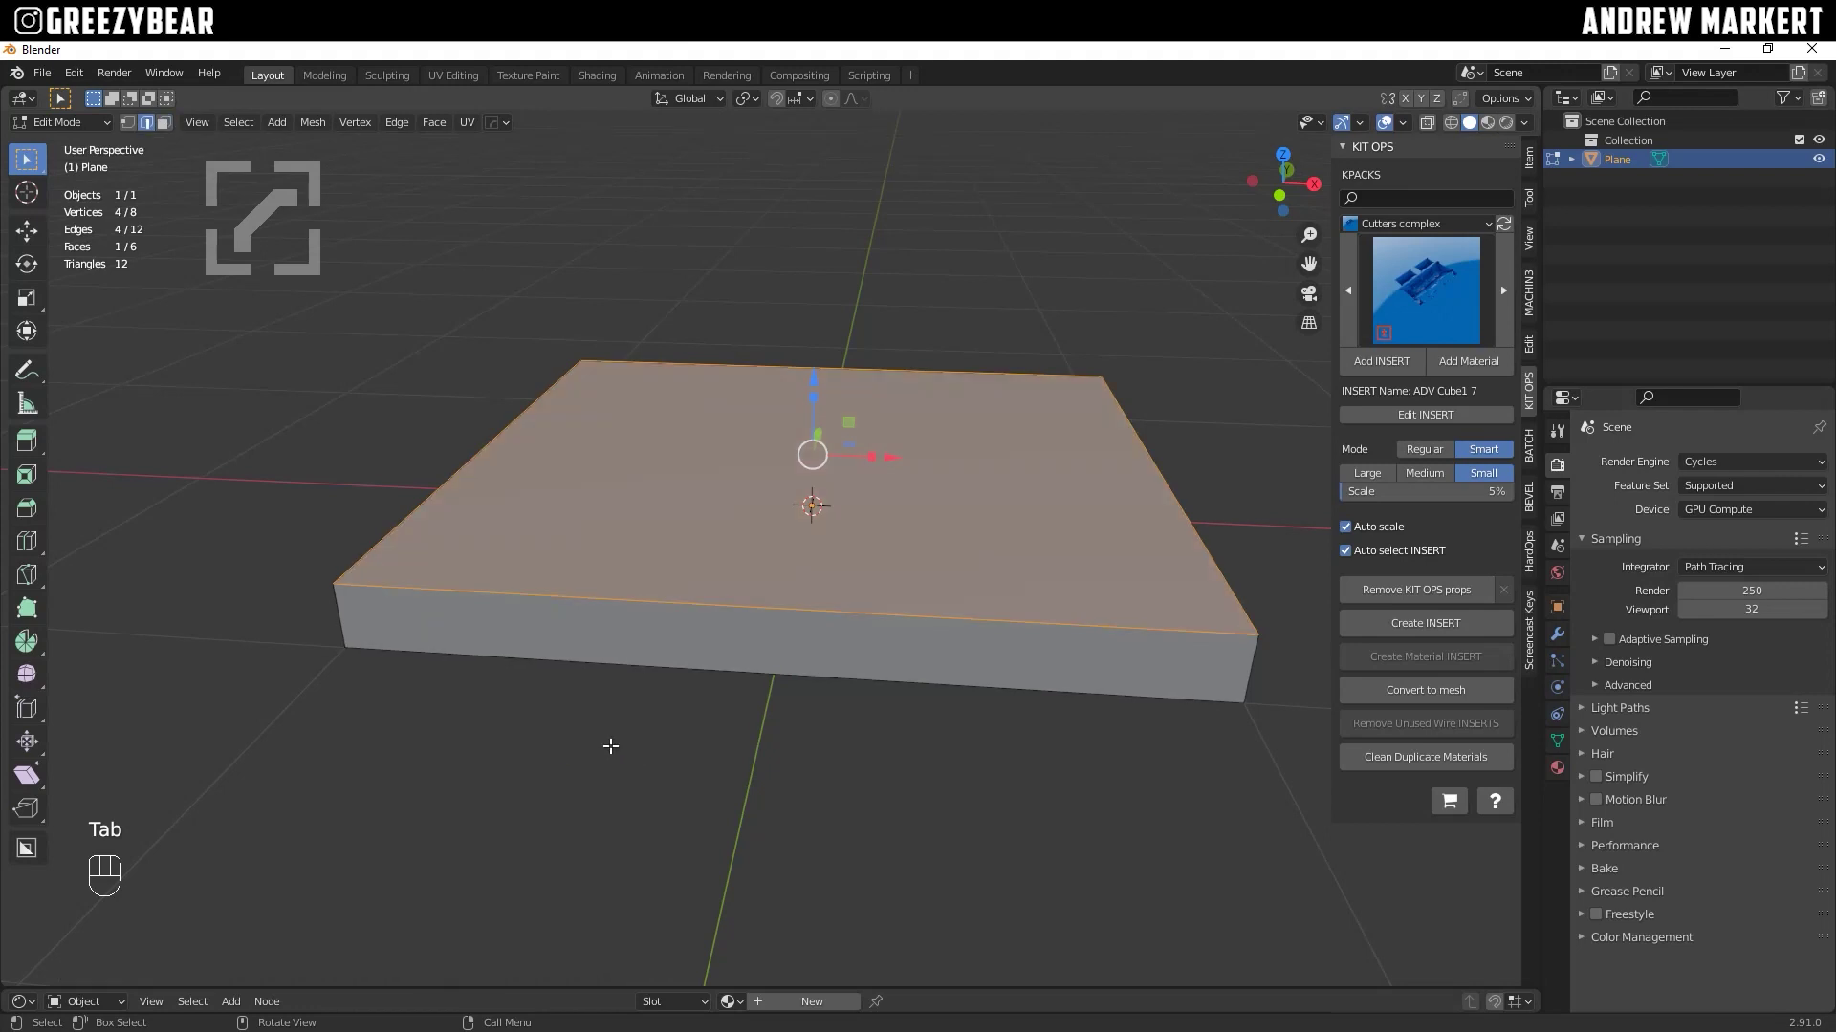
alt+drag(559, 741, 656, 717)
click(685, 611)
alt+drag(684, 612, 668, 647)
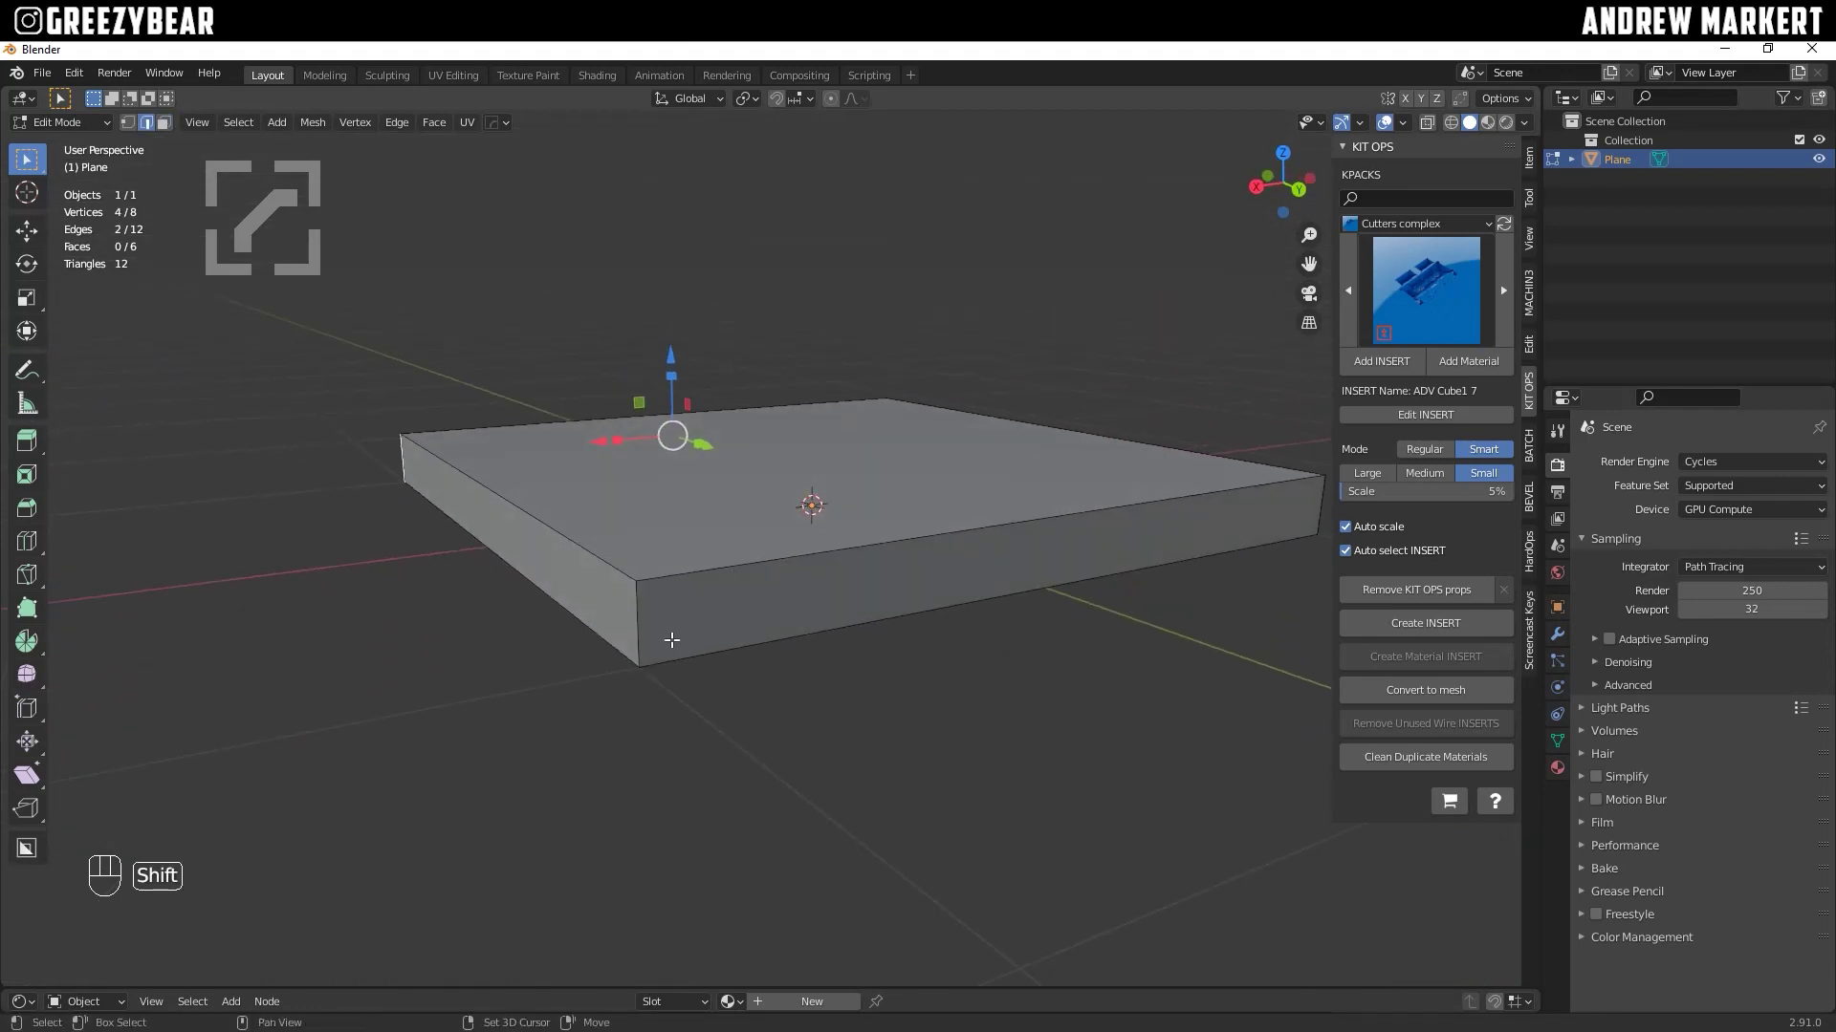
shift+click(641, 631)
alt+drag(869, 650, 770, 685)
shift+click(721, 636)
key(ctrl+b)
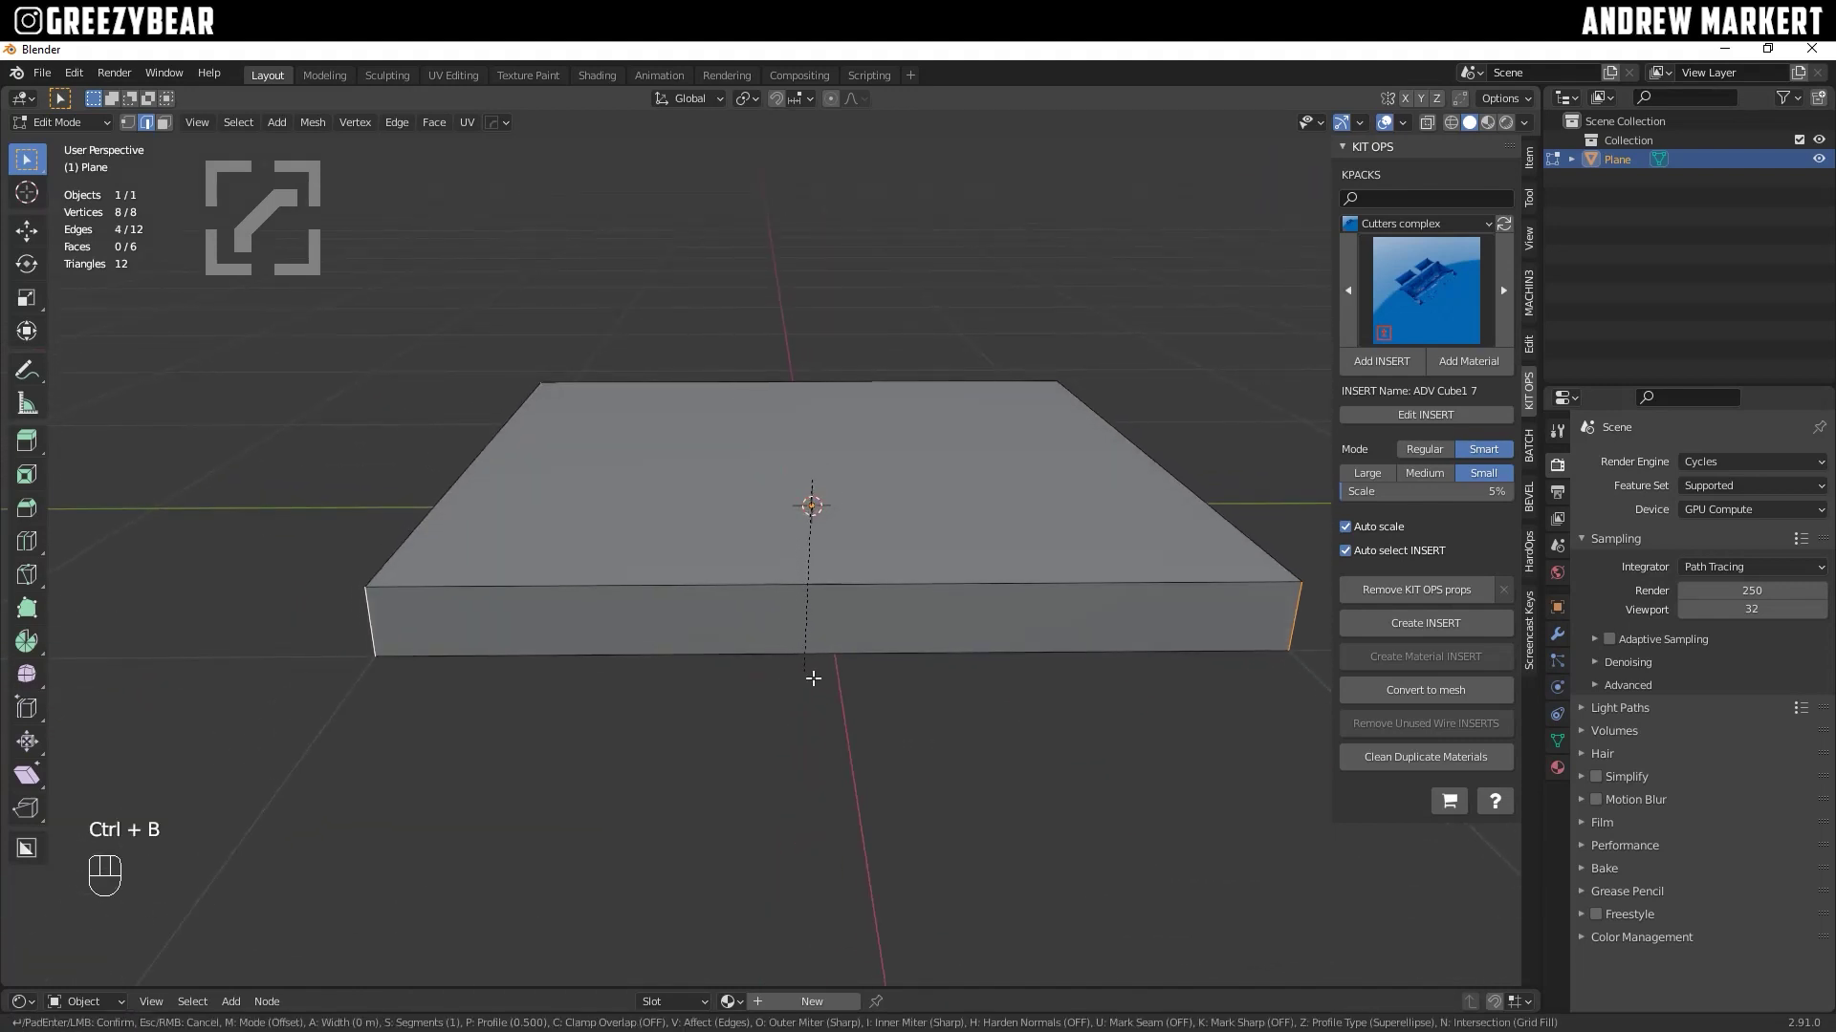
click(694, 728)
alt+drag(742, 708, 791, 697)
scroll(842, 713, up, 3)
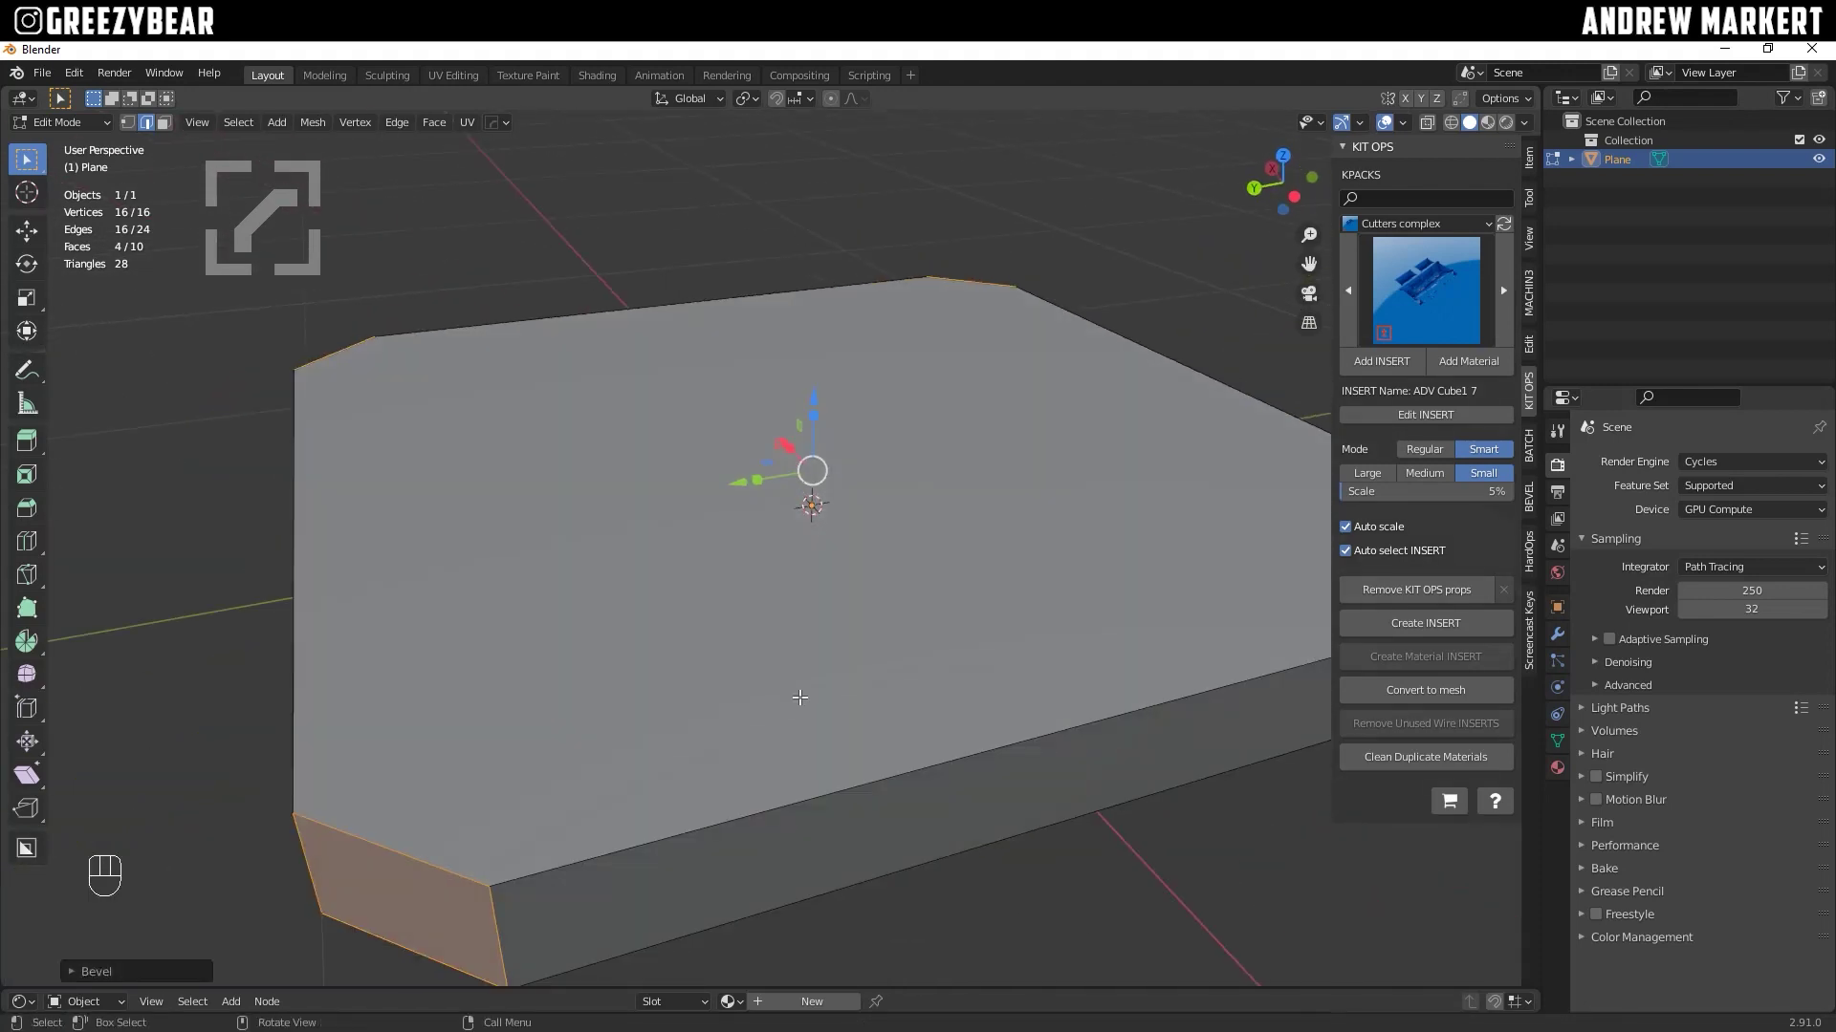
Step: Inset the slab's top face by about 0.057 to form a narrow rim
key(Tab)
click(923, 690)
click(915, 598)
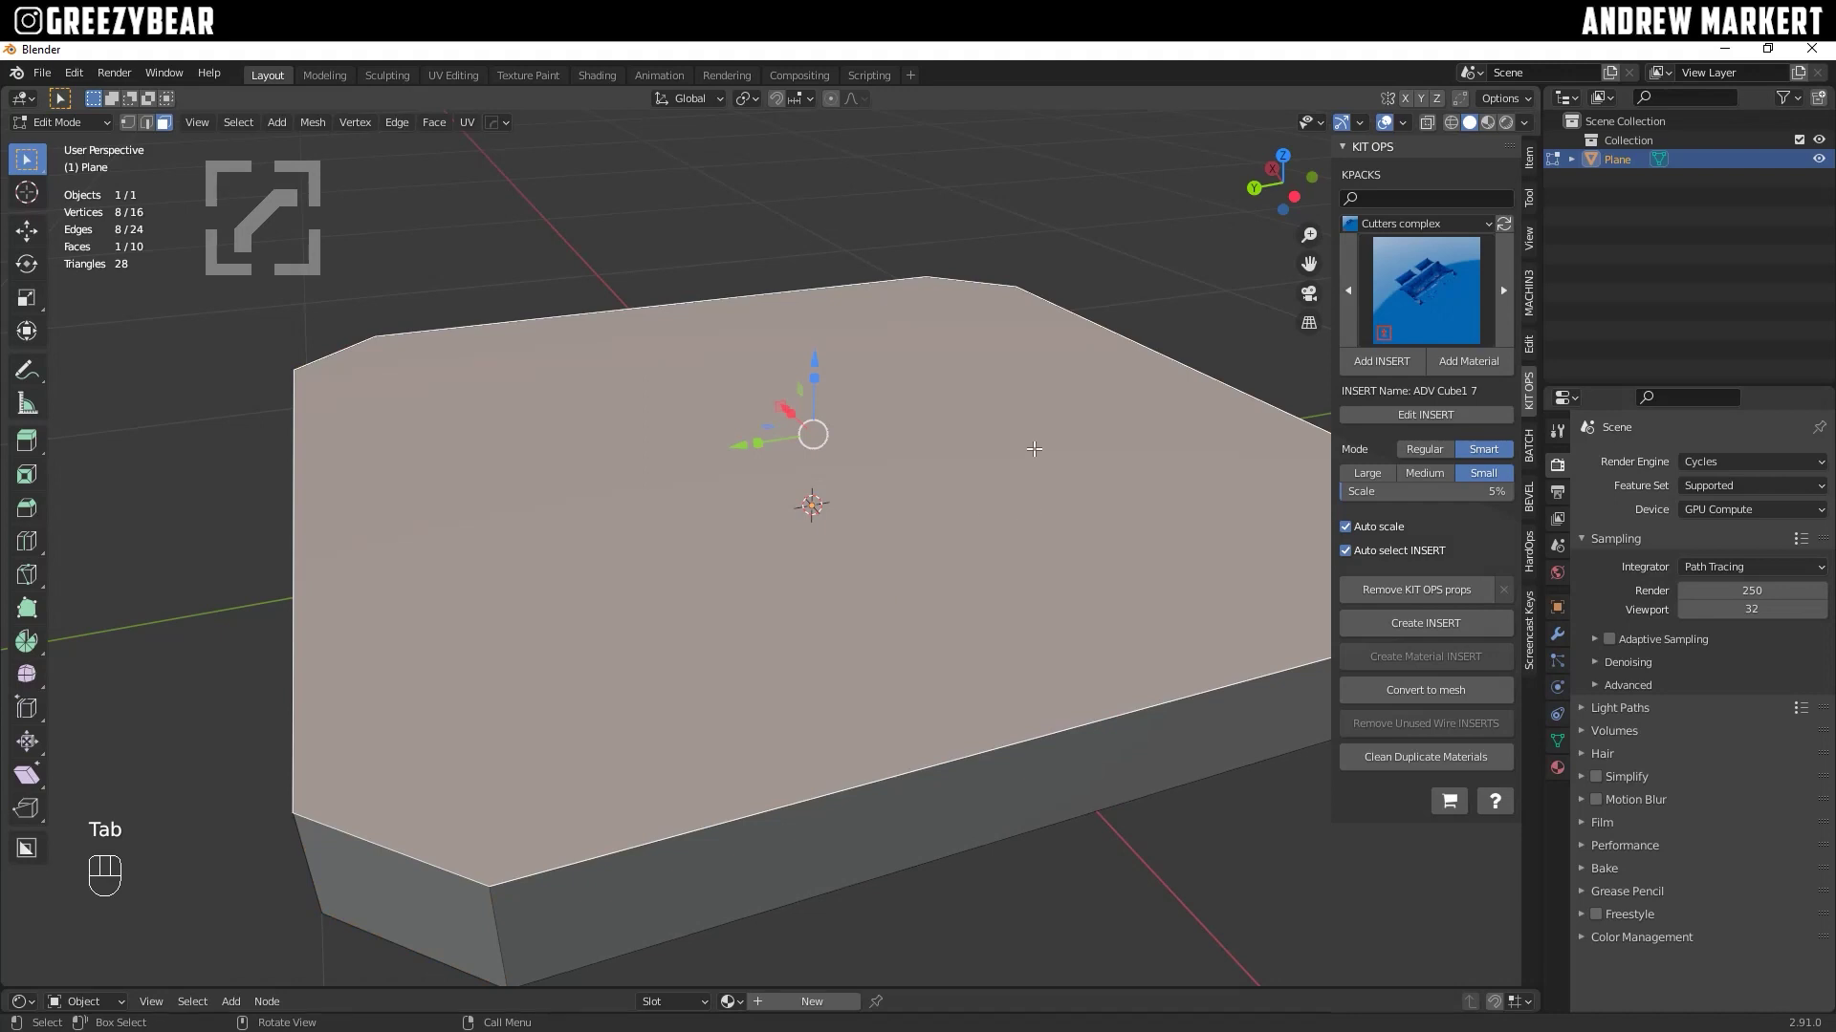
key(i)
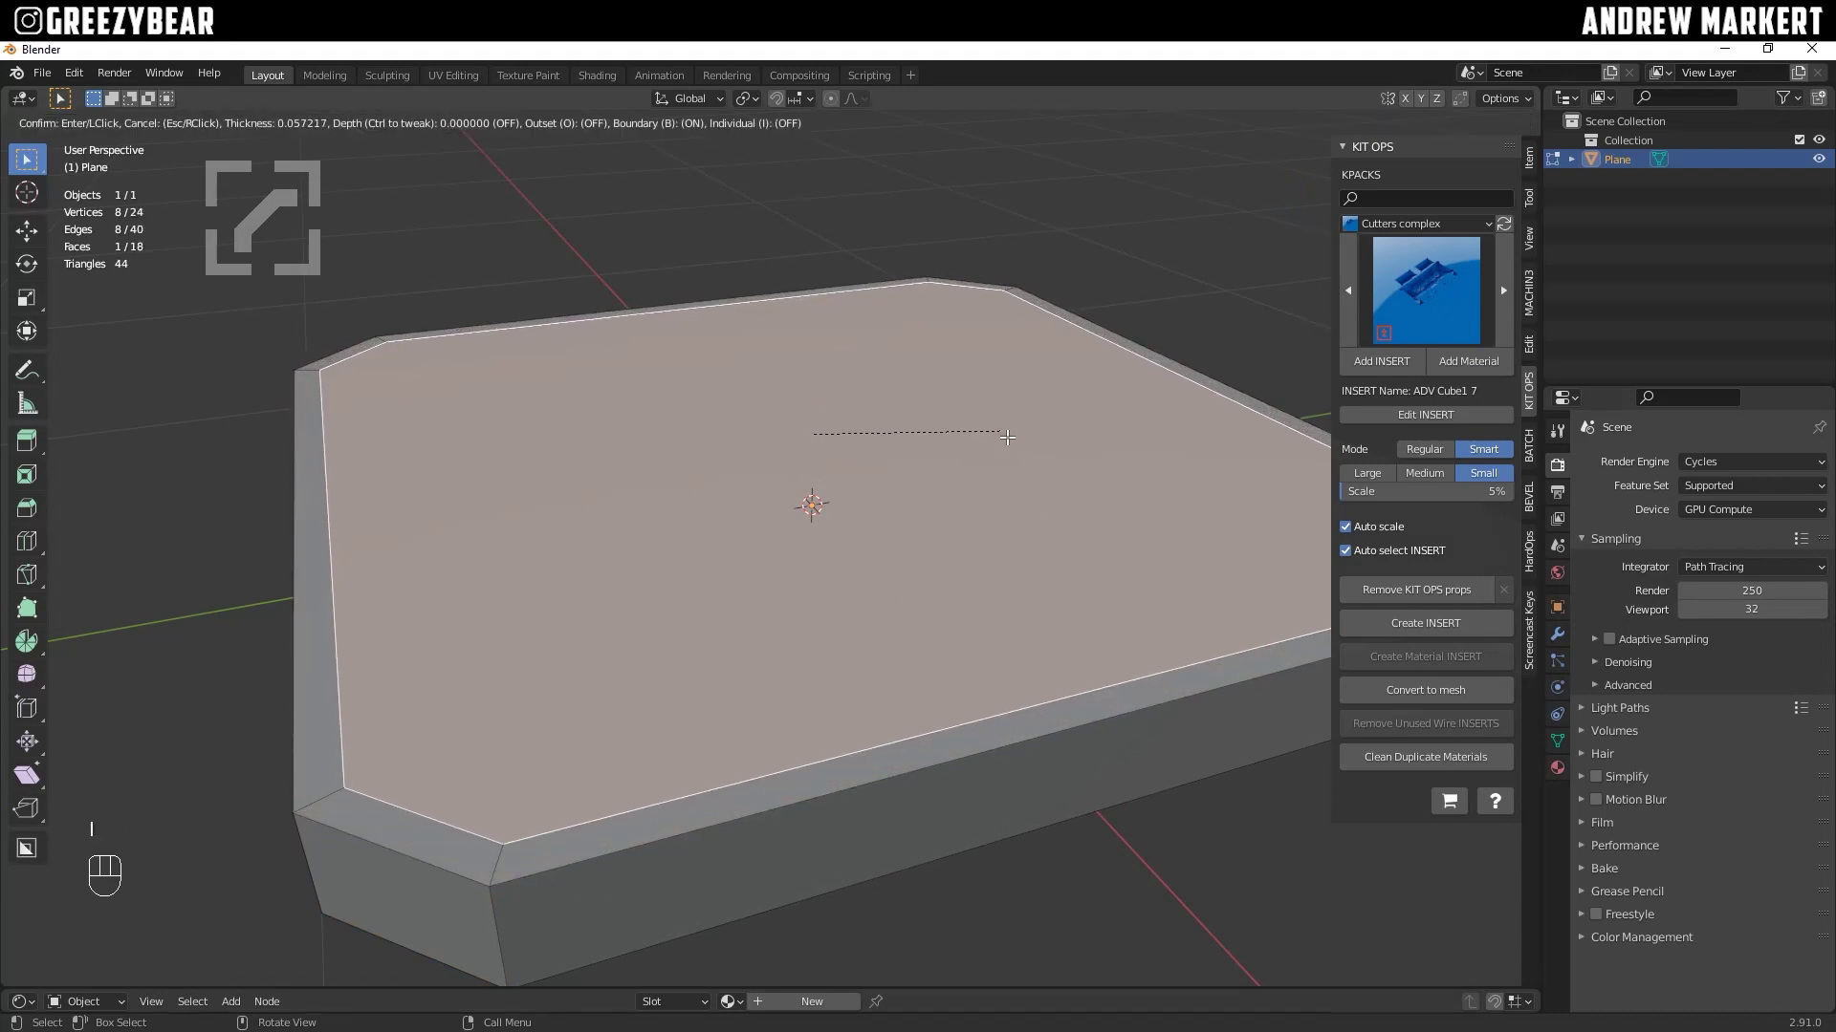
click(1008, 437)
Step: Extrude the inset top face about 0.11 m down into the slab to create a recessed tray
key(e)
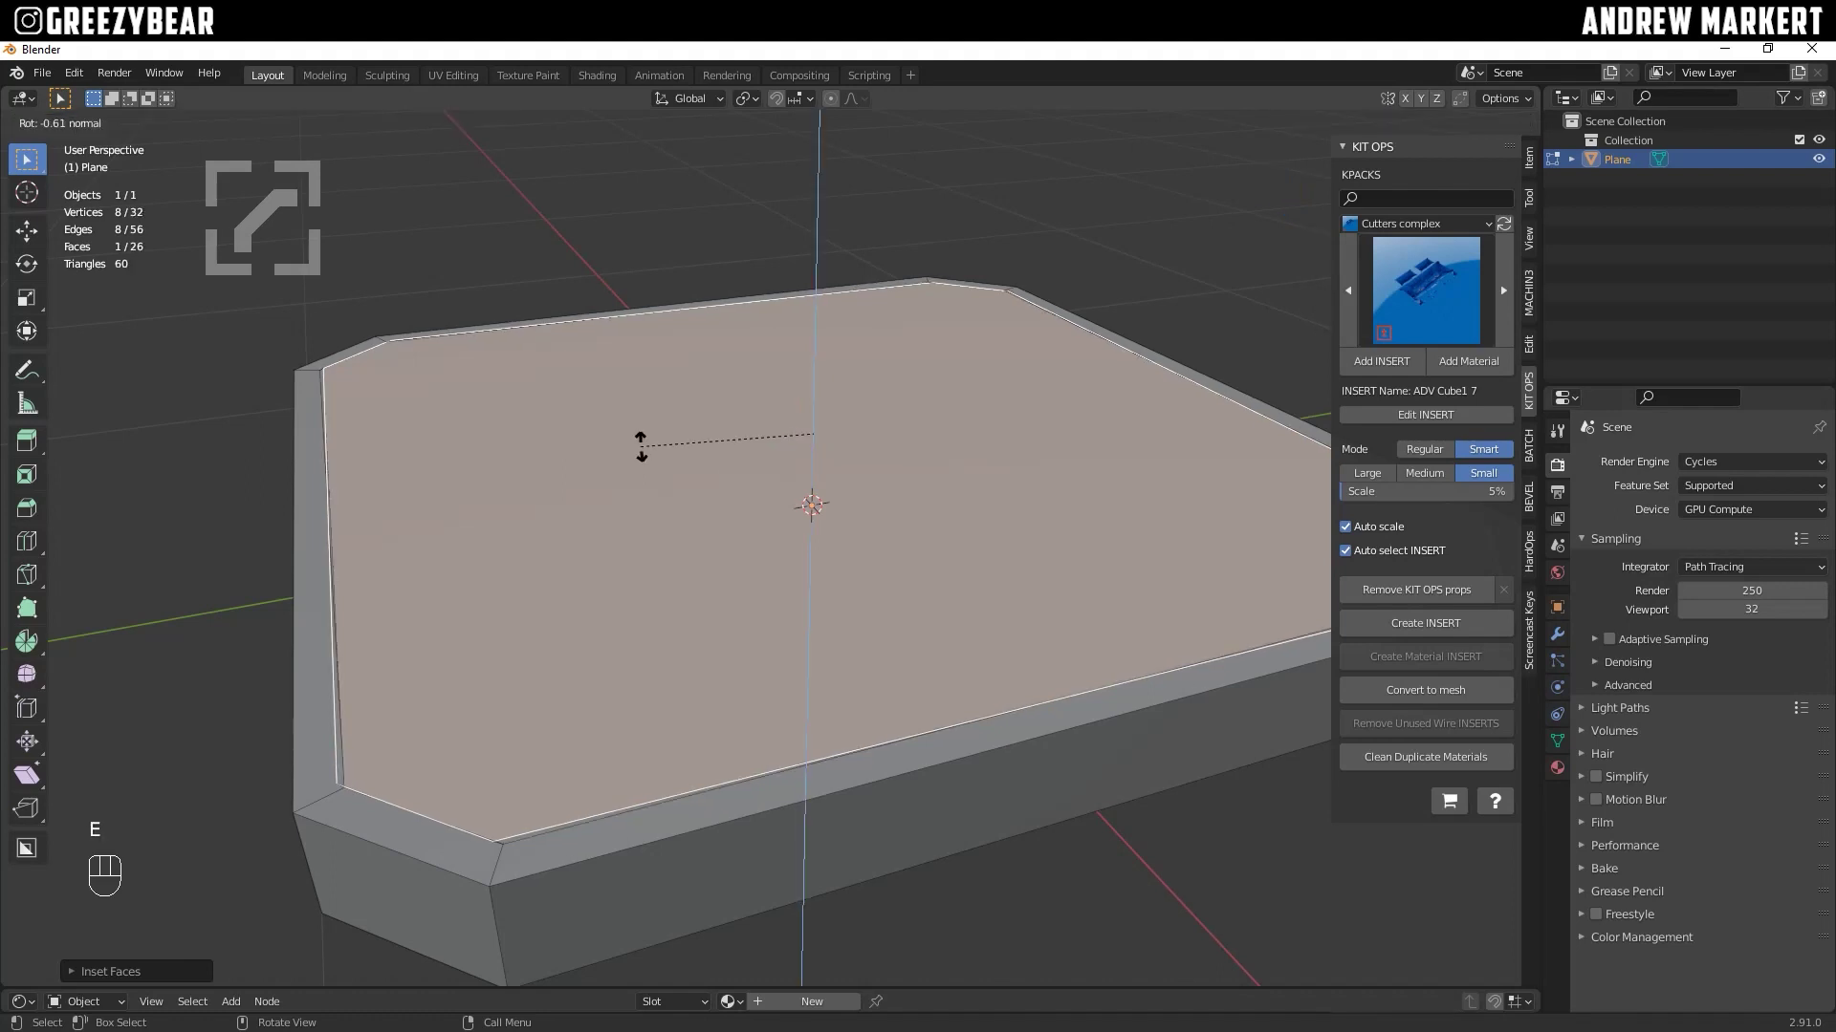
right_click(657, 471)
key(e)
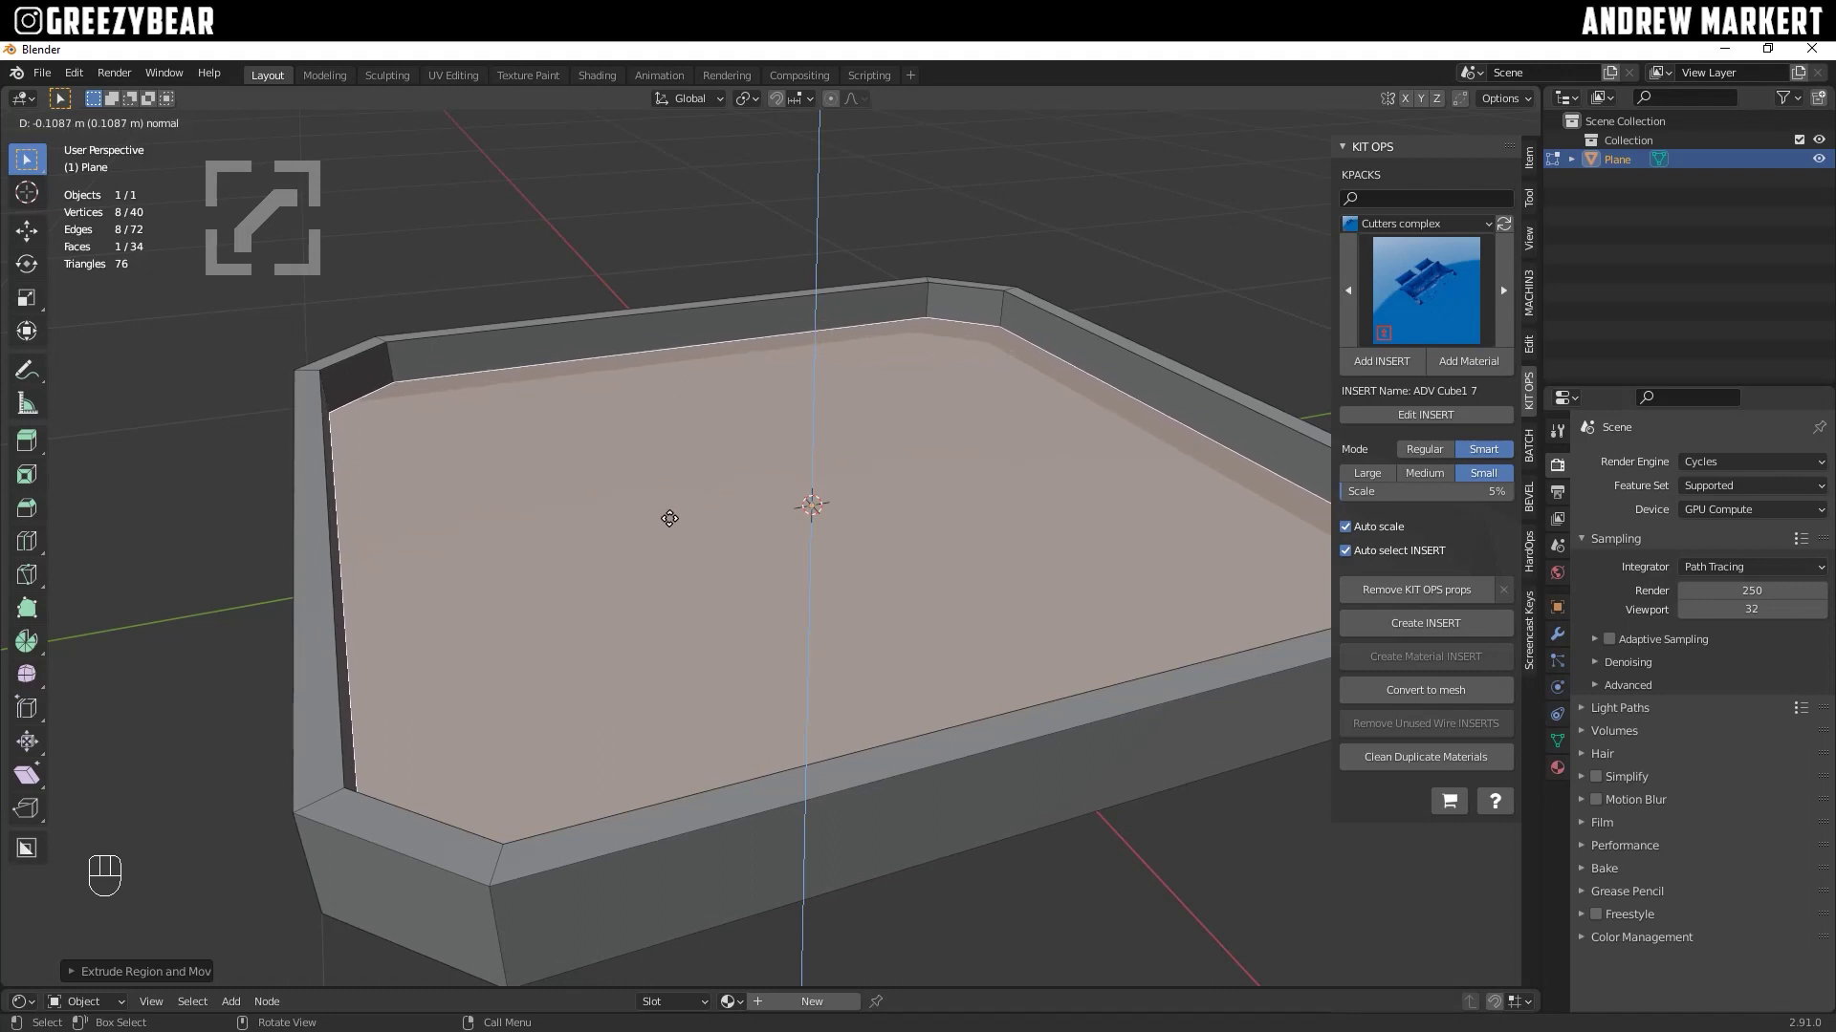
click(669, 518)
Step: Inset the tray floor by about 0.05 and extrude the inner face about 0.07 m upward
key(i)
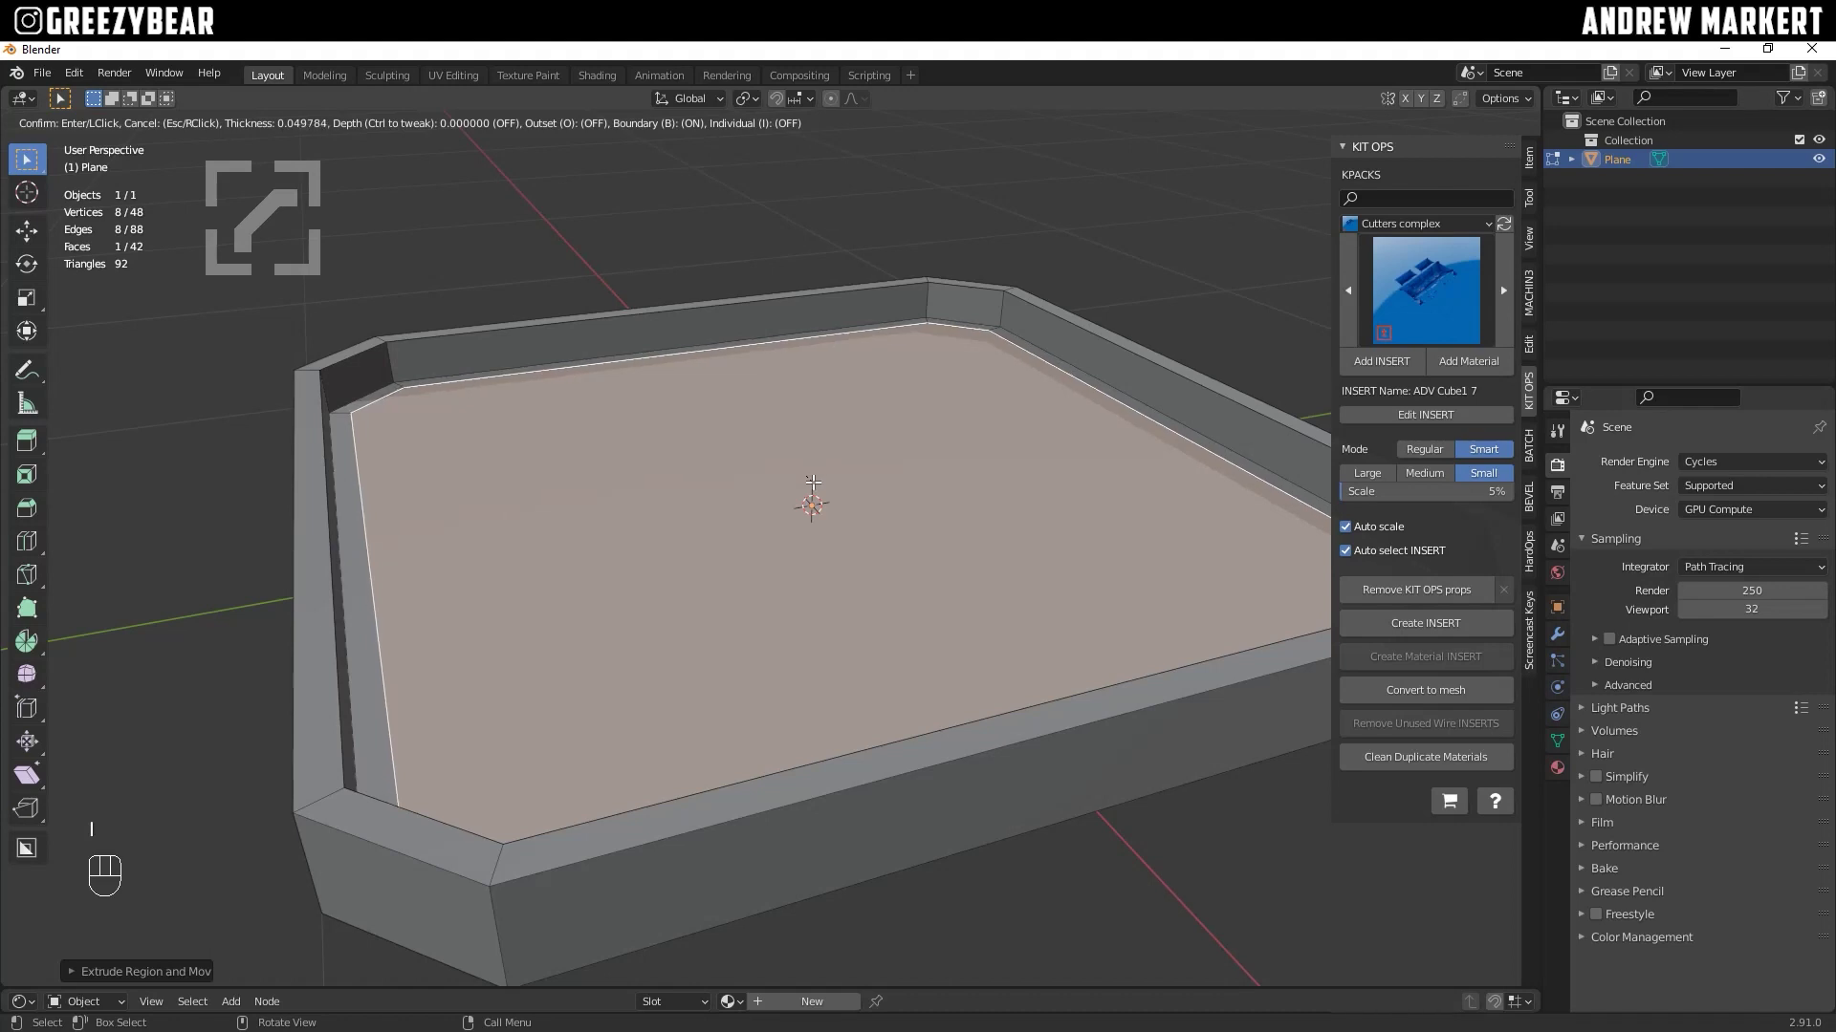
click(813, 484)
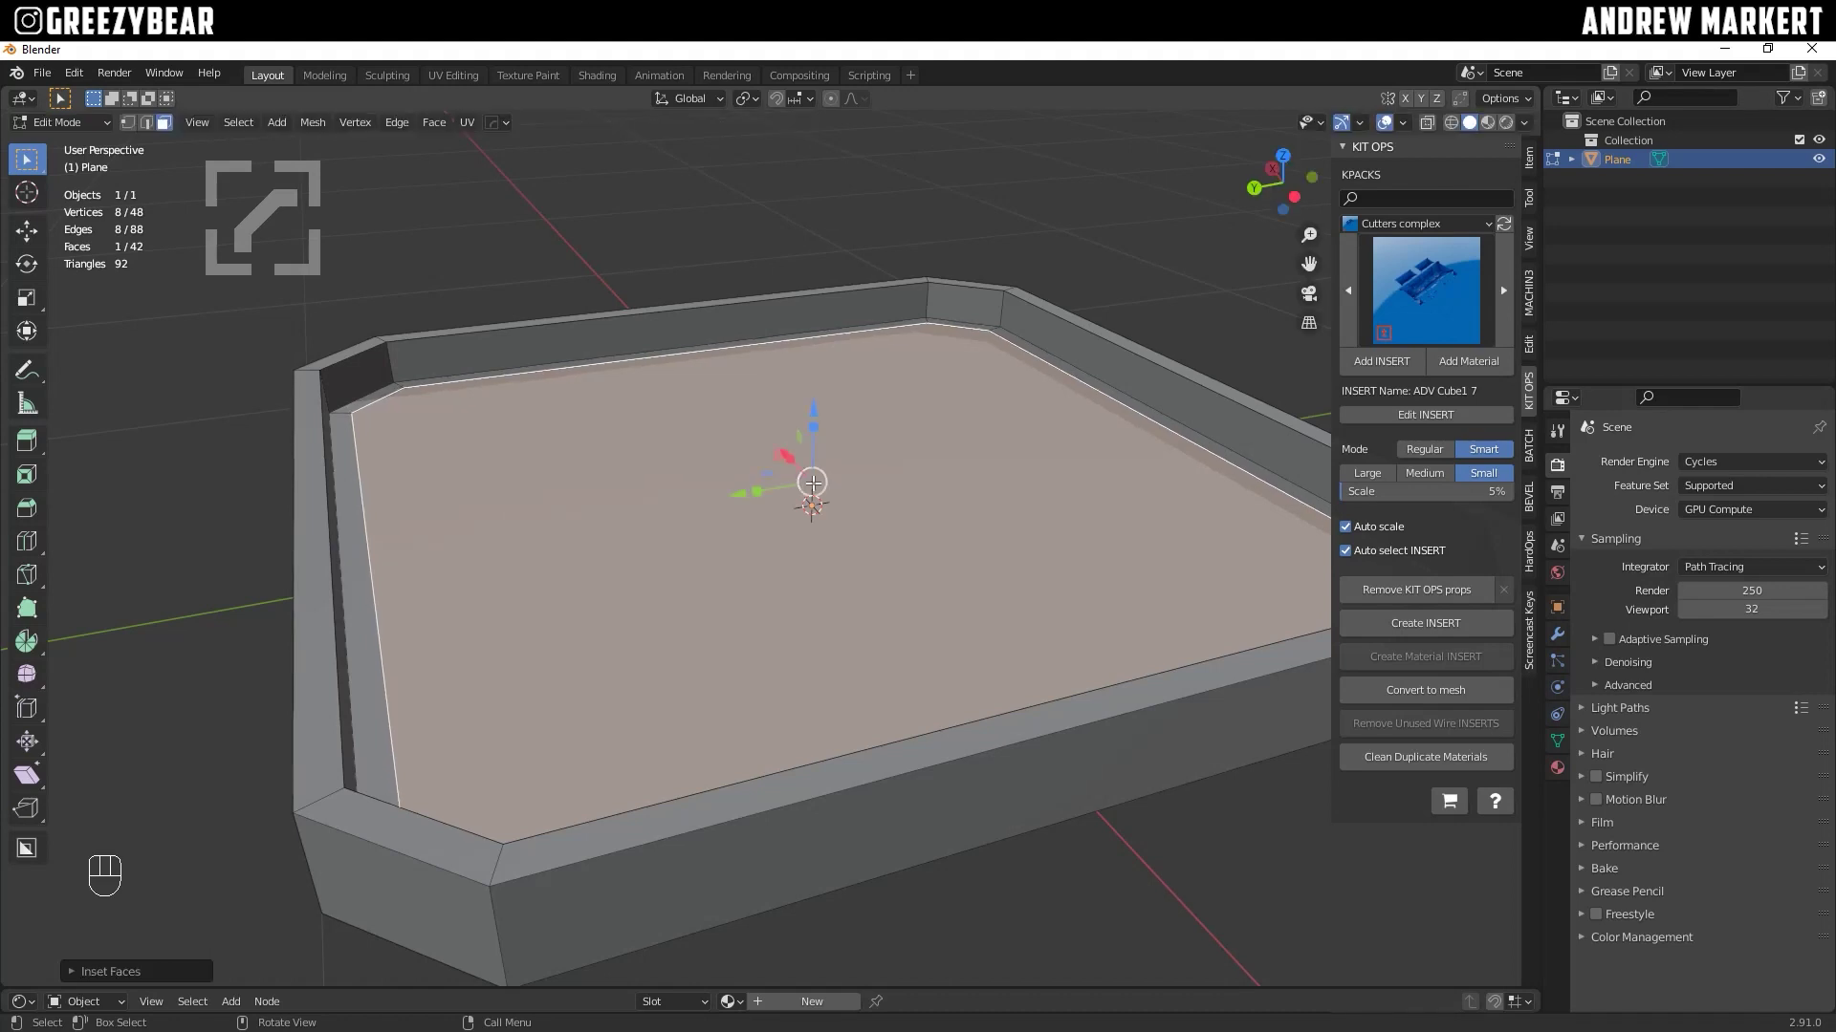
key(e)
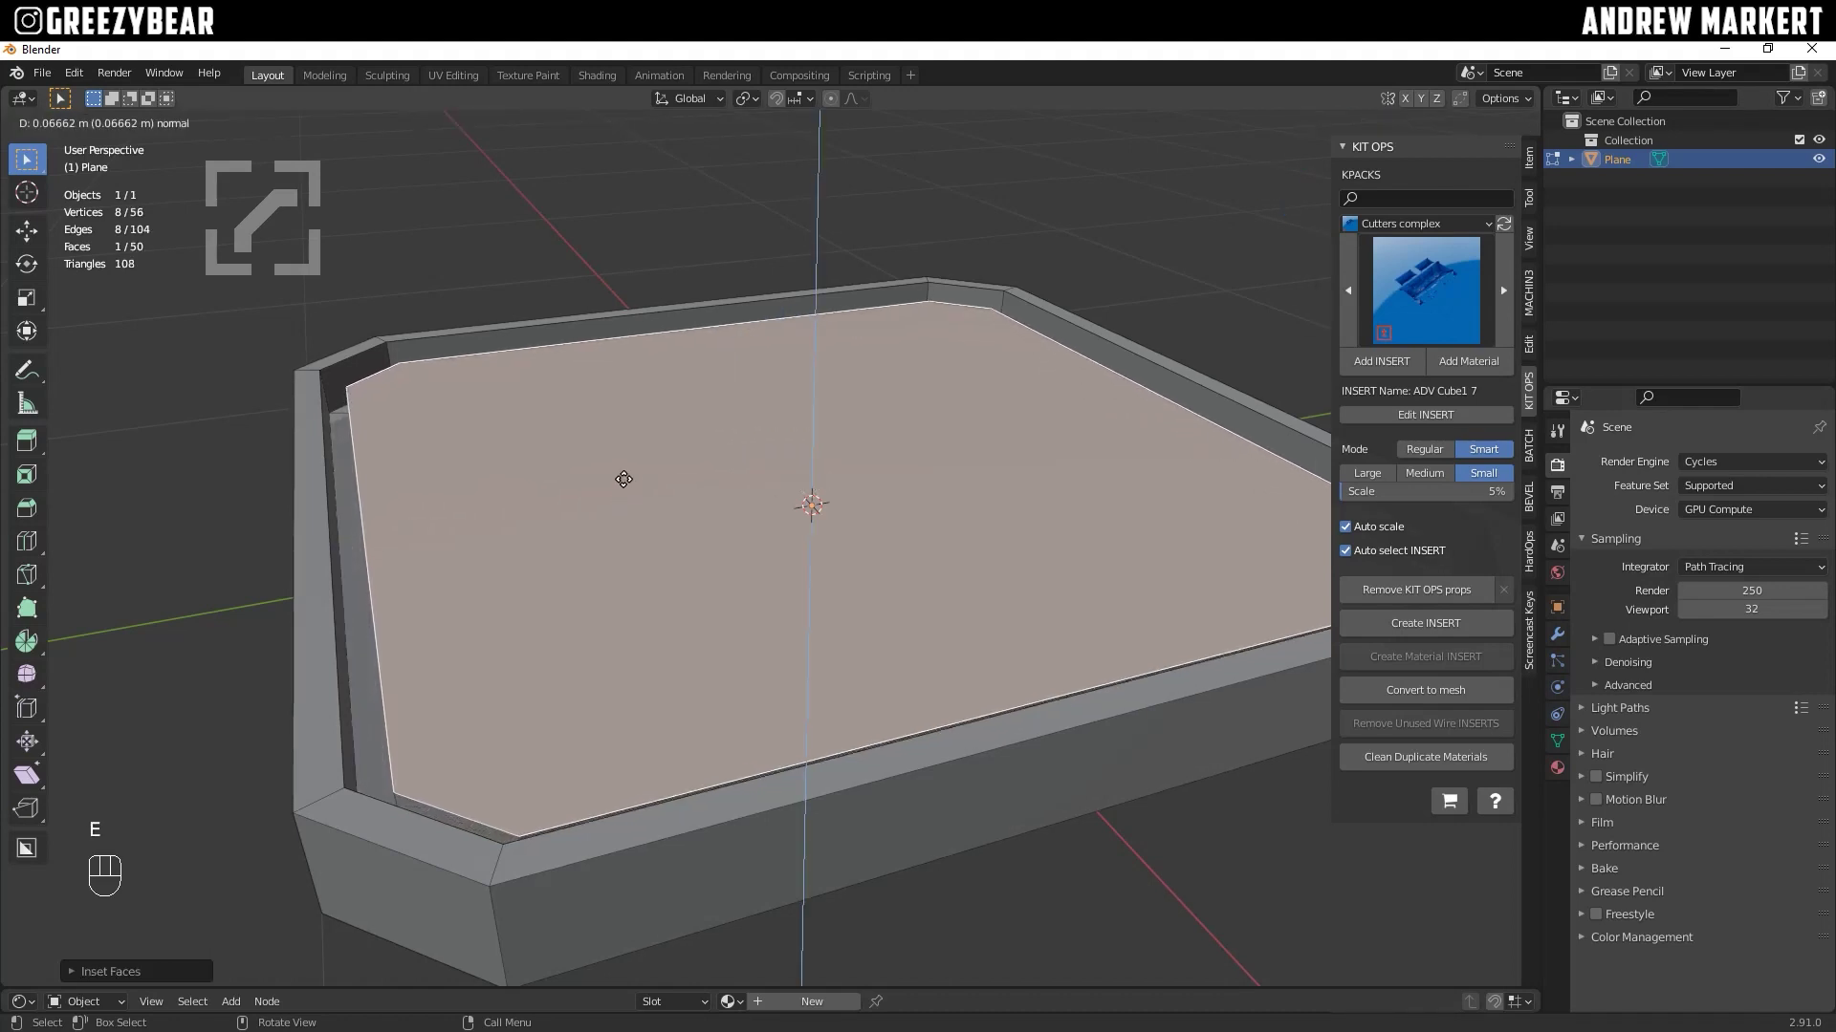
click(623, 474)
Step: Bevel the raised face's border by about 0.054 m and lower the central face to form a sloped ledge
key(ctrl+b)
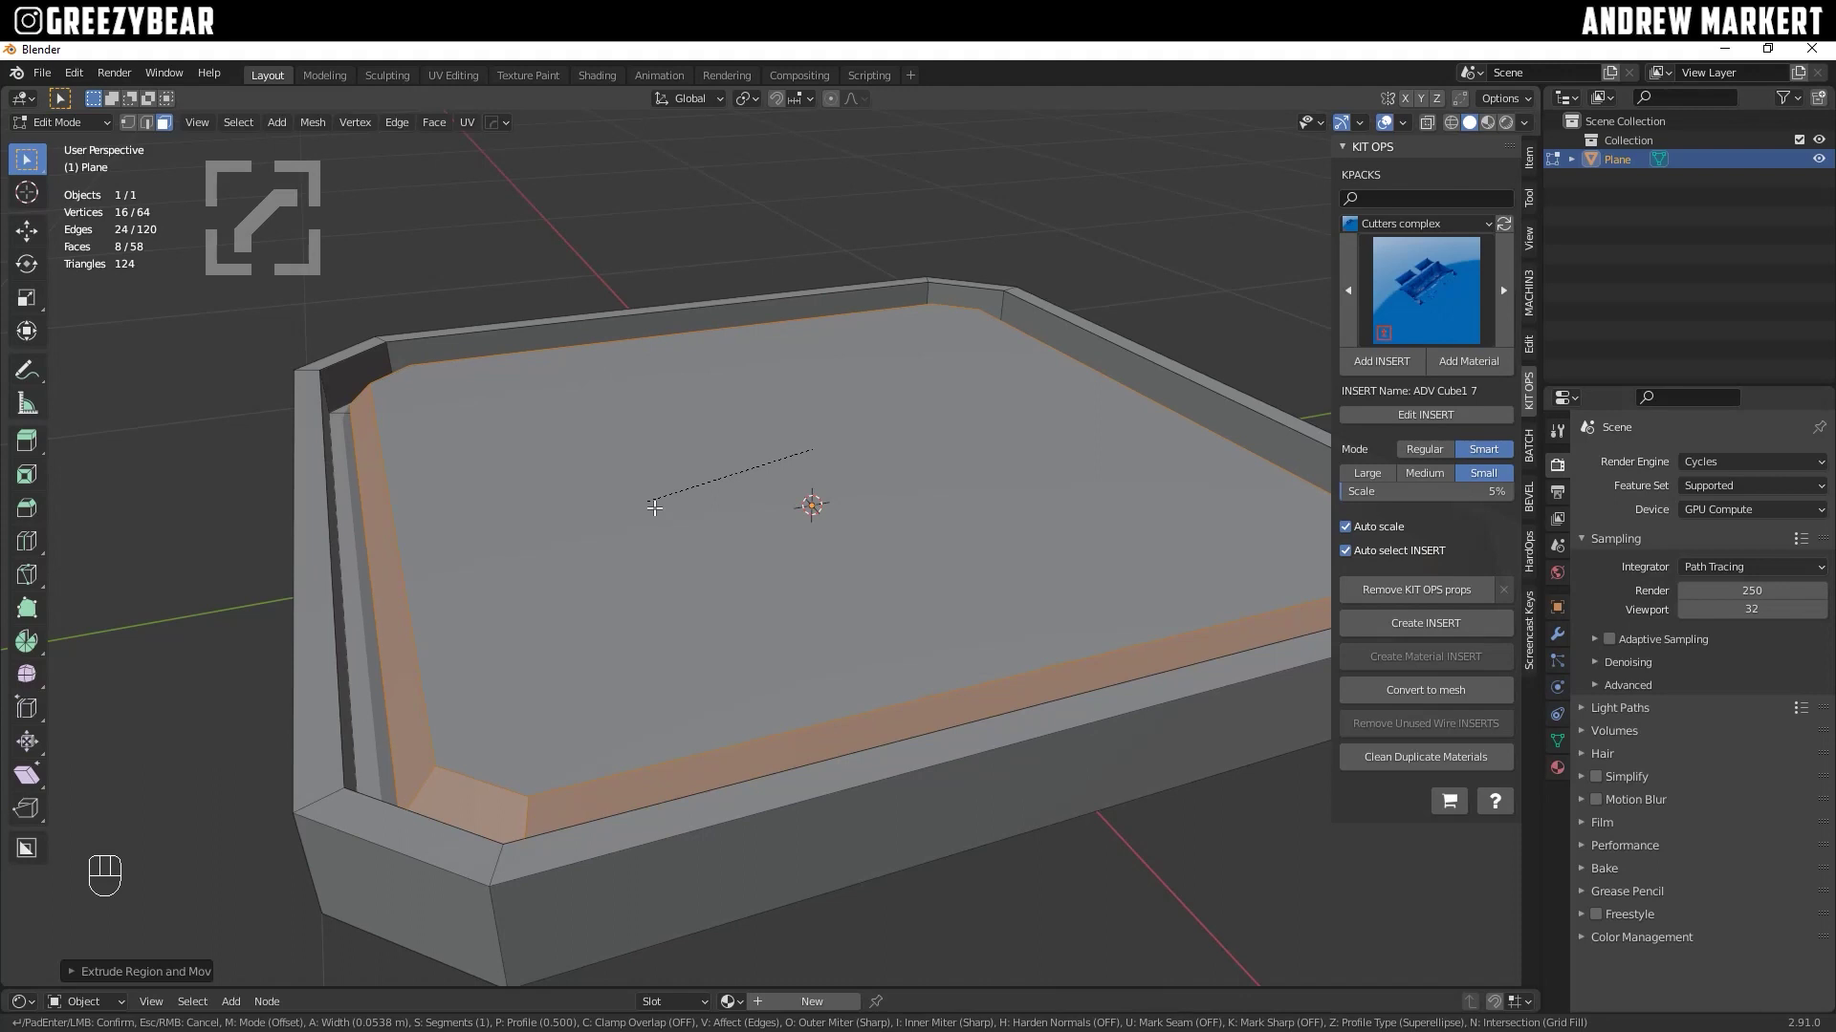
click(654, 508)
click(745, 439)
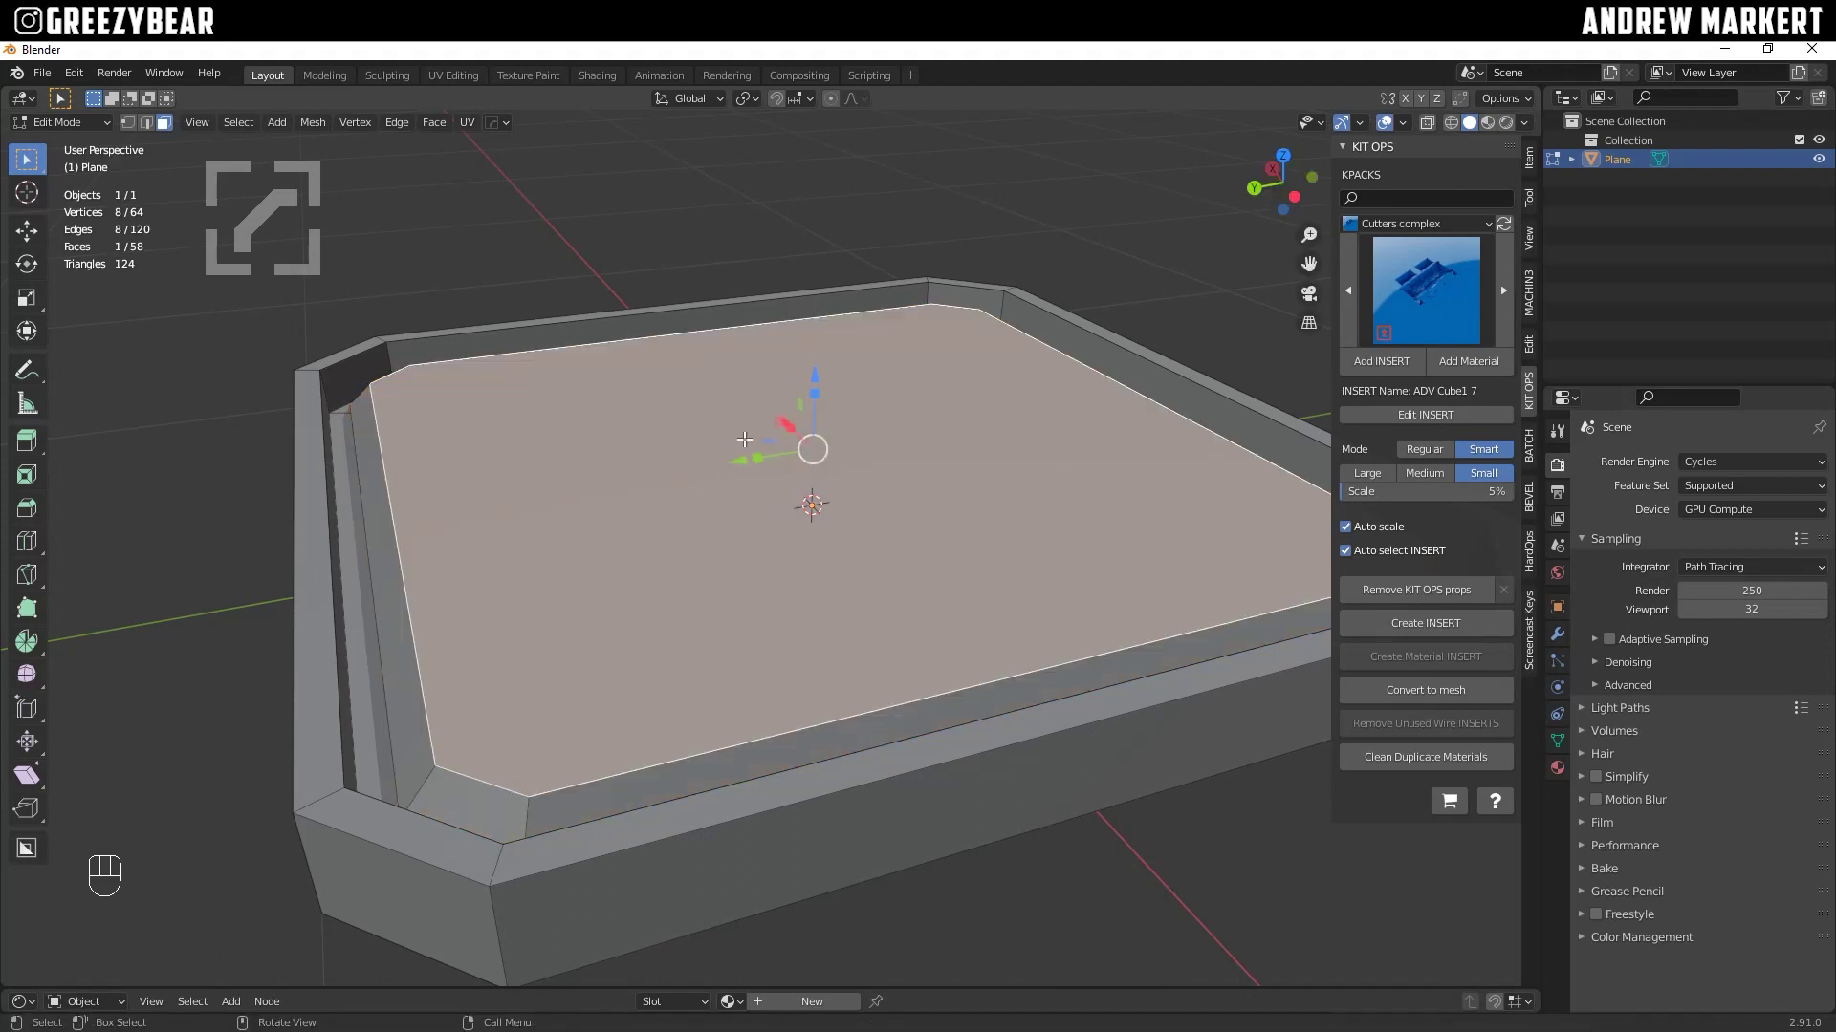
drag(814, 383, 810, 428)
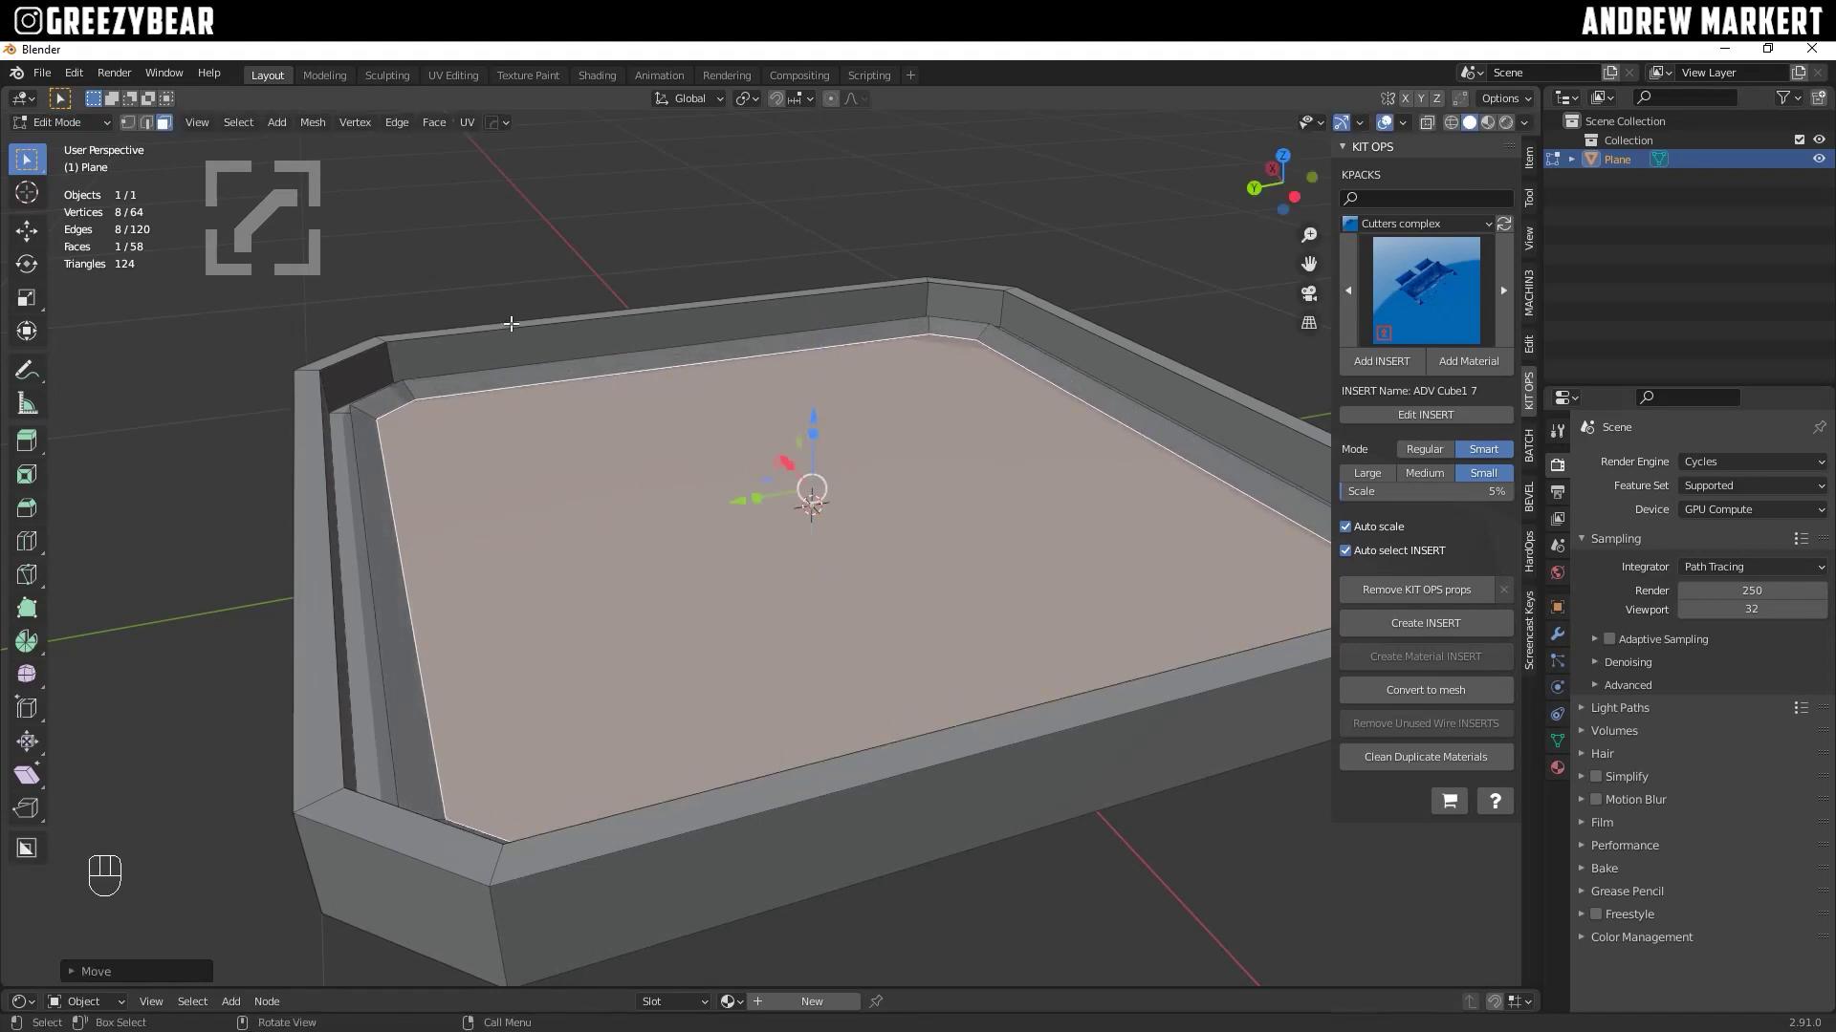
Step: Return to object mode, apply HardOps Sharpen to the tray and deselect it
key(Tab)
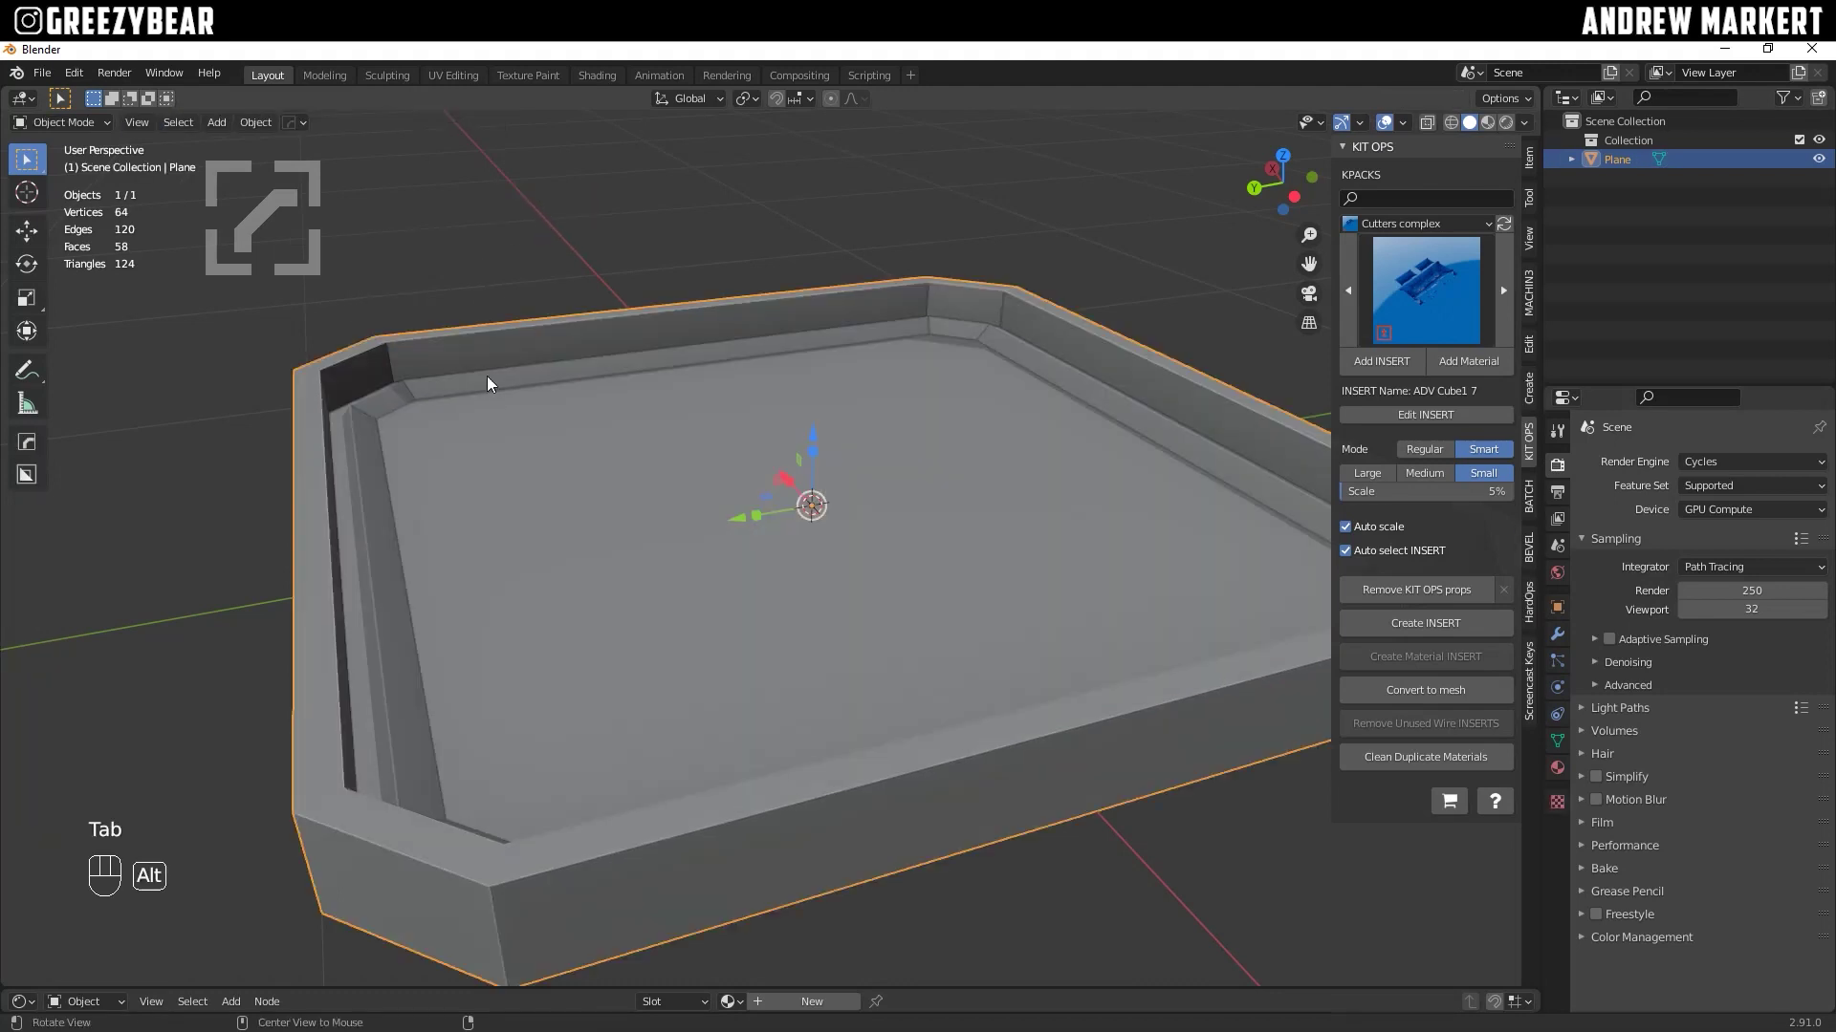
alt+drag(487, 378, 651, 398)
key(q)
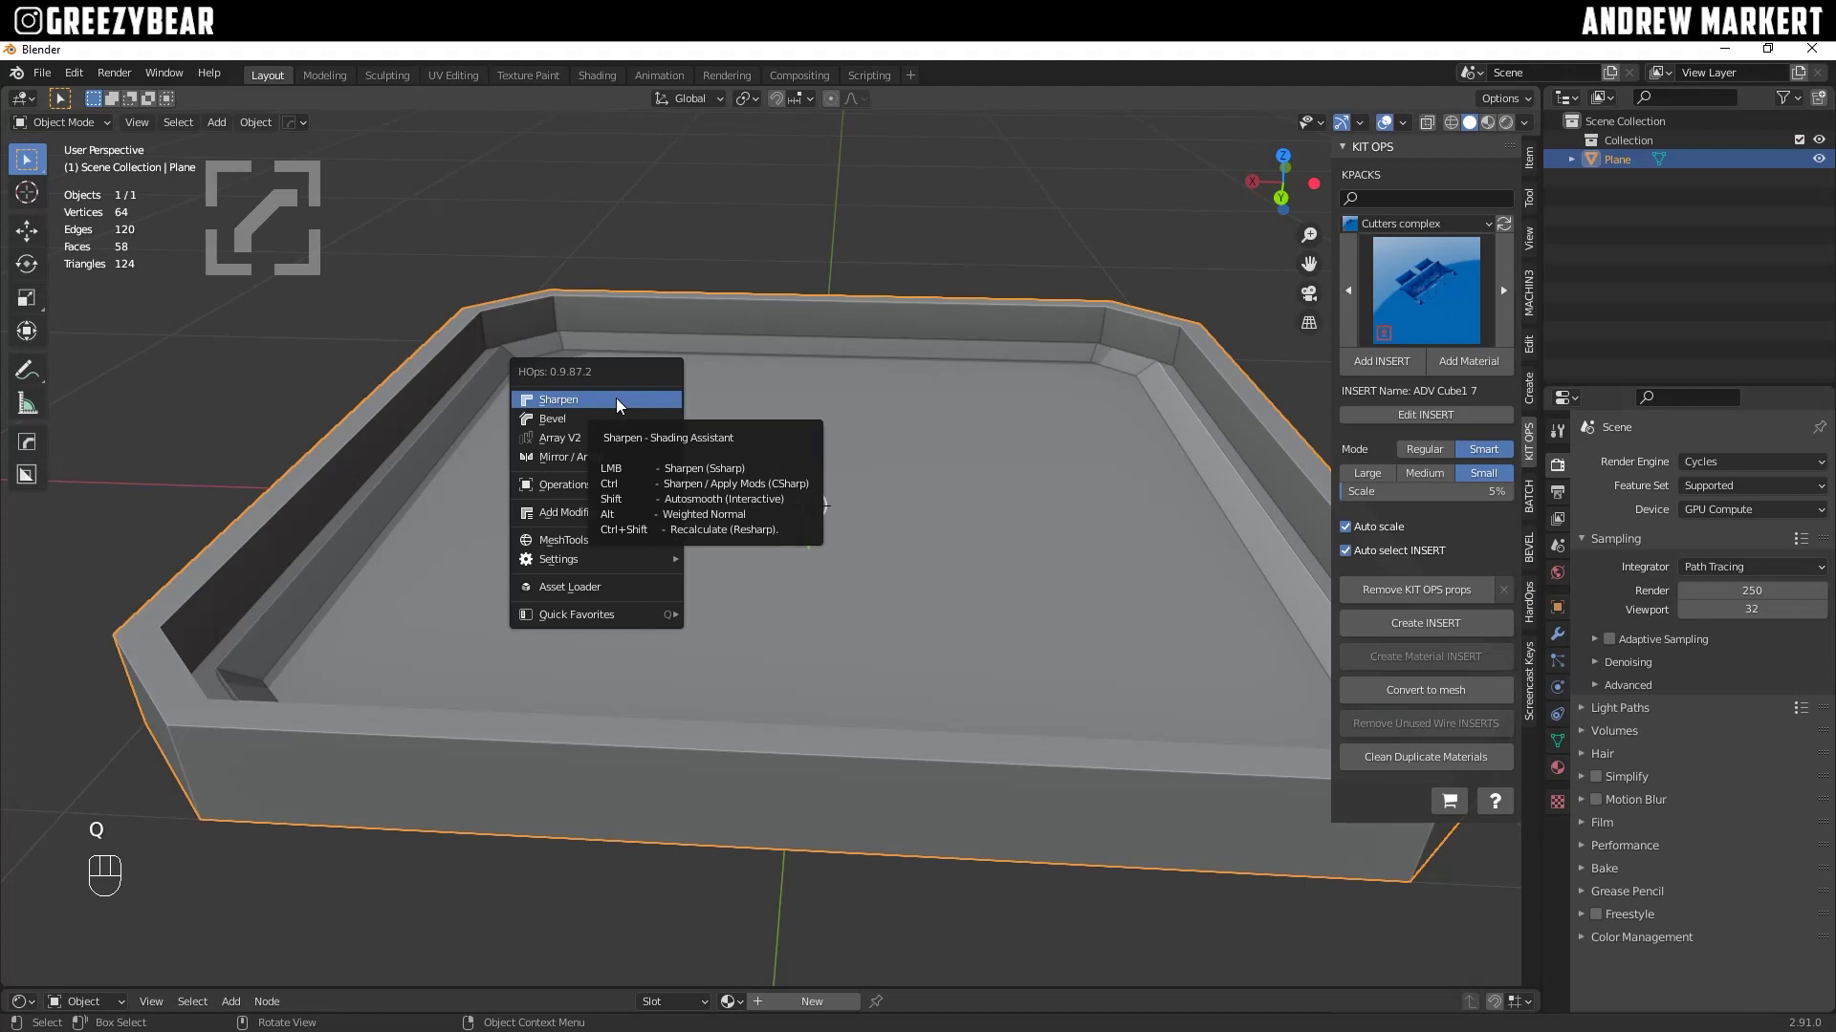
click(615, 399)
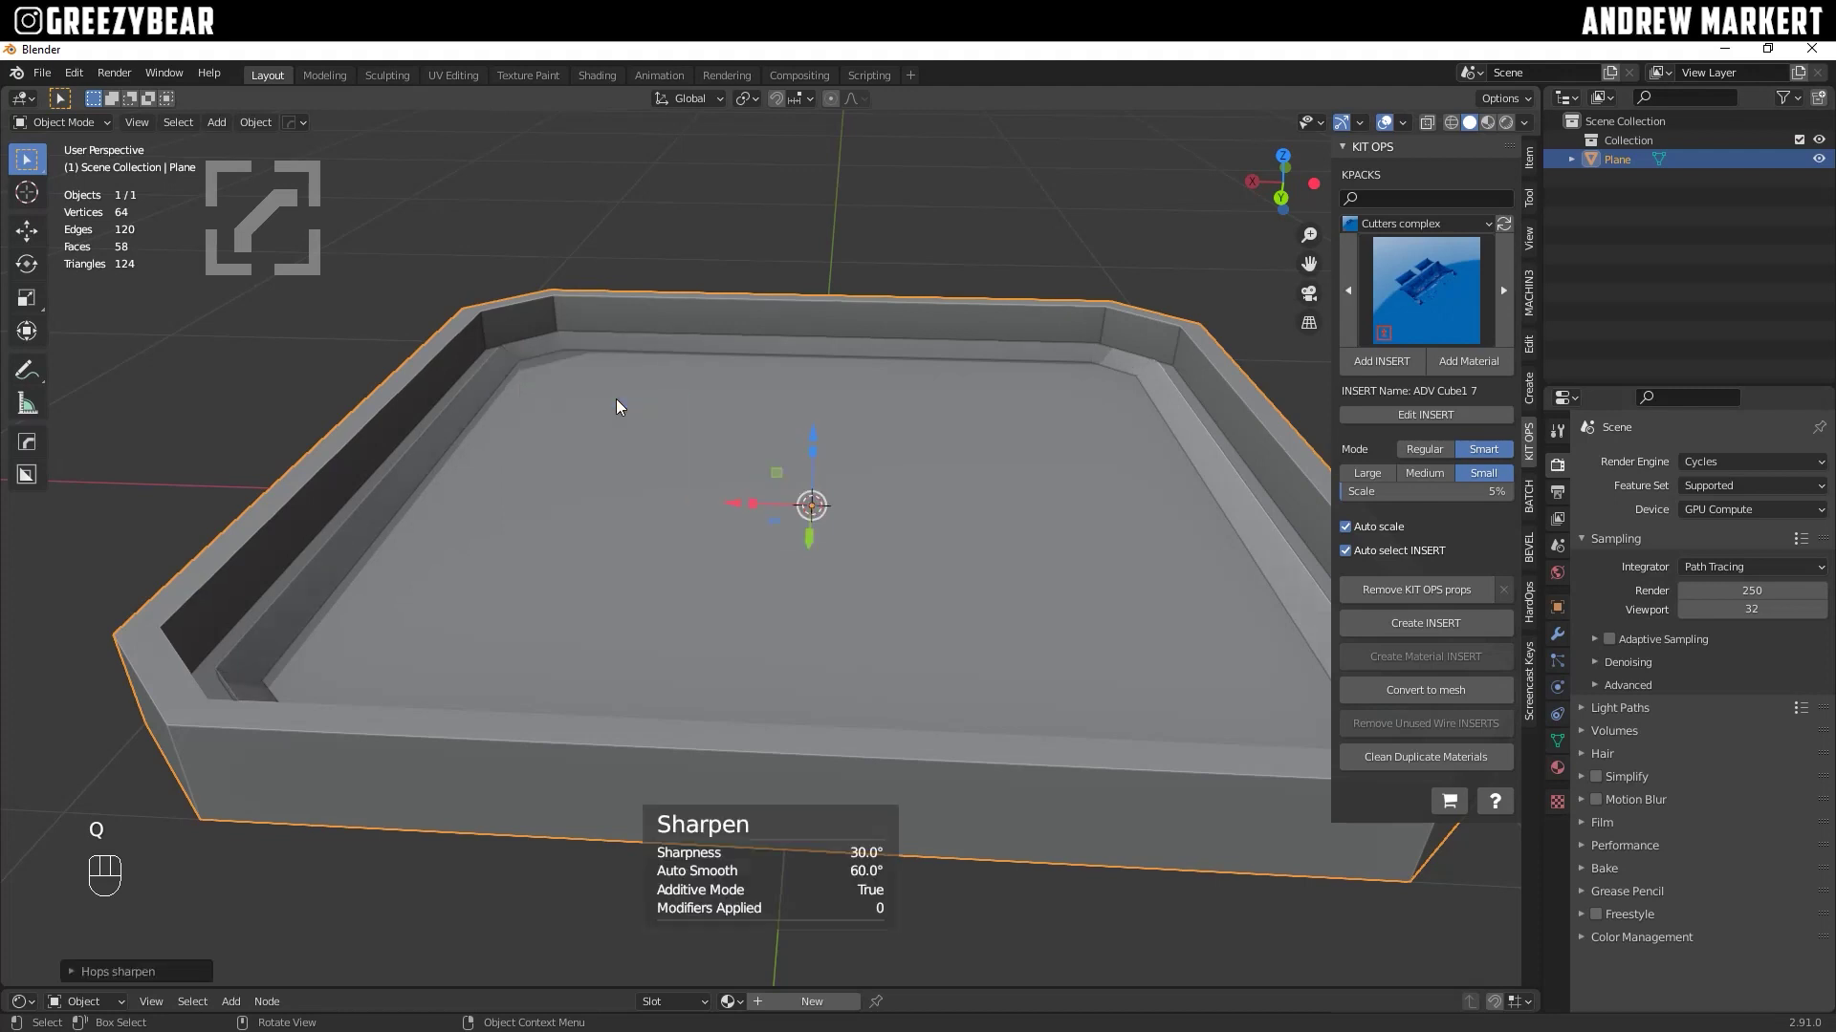
click(291, 380)
Step: Add a cube at the tray's center and scale it down until its footprint fits inside the tray
alt+drag(291, 381, 784, 514)
click(224, 128)
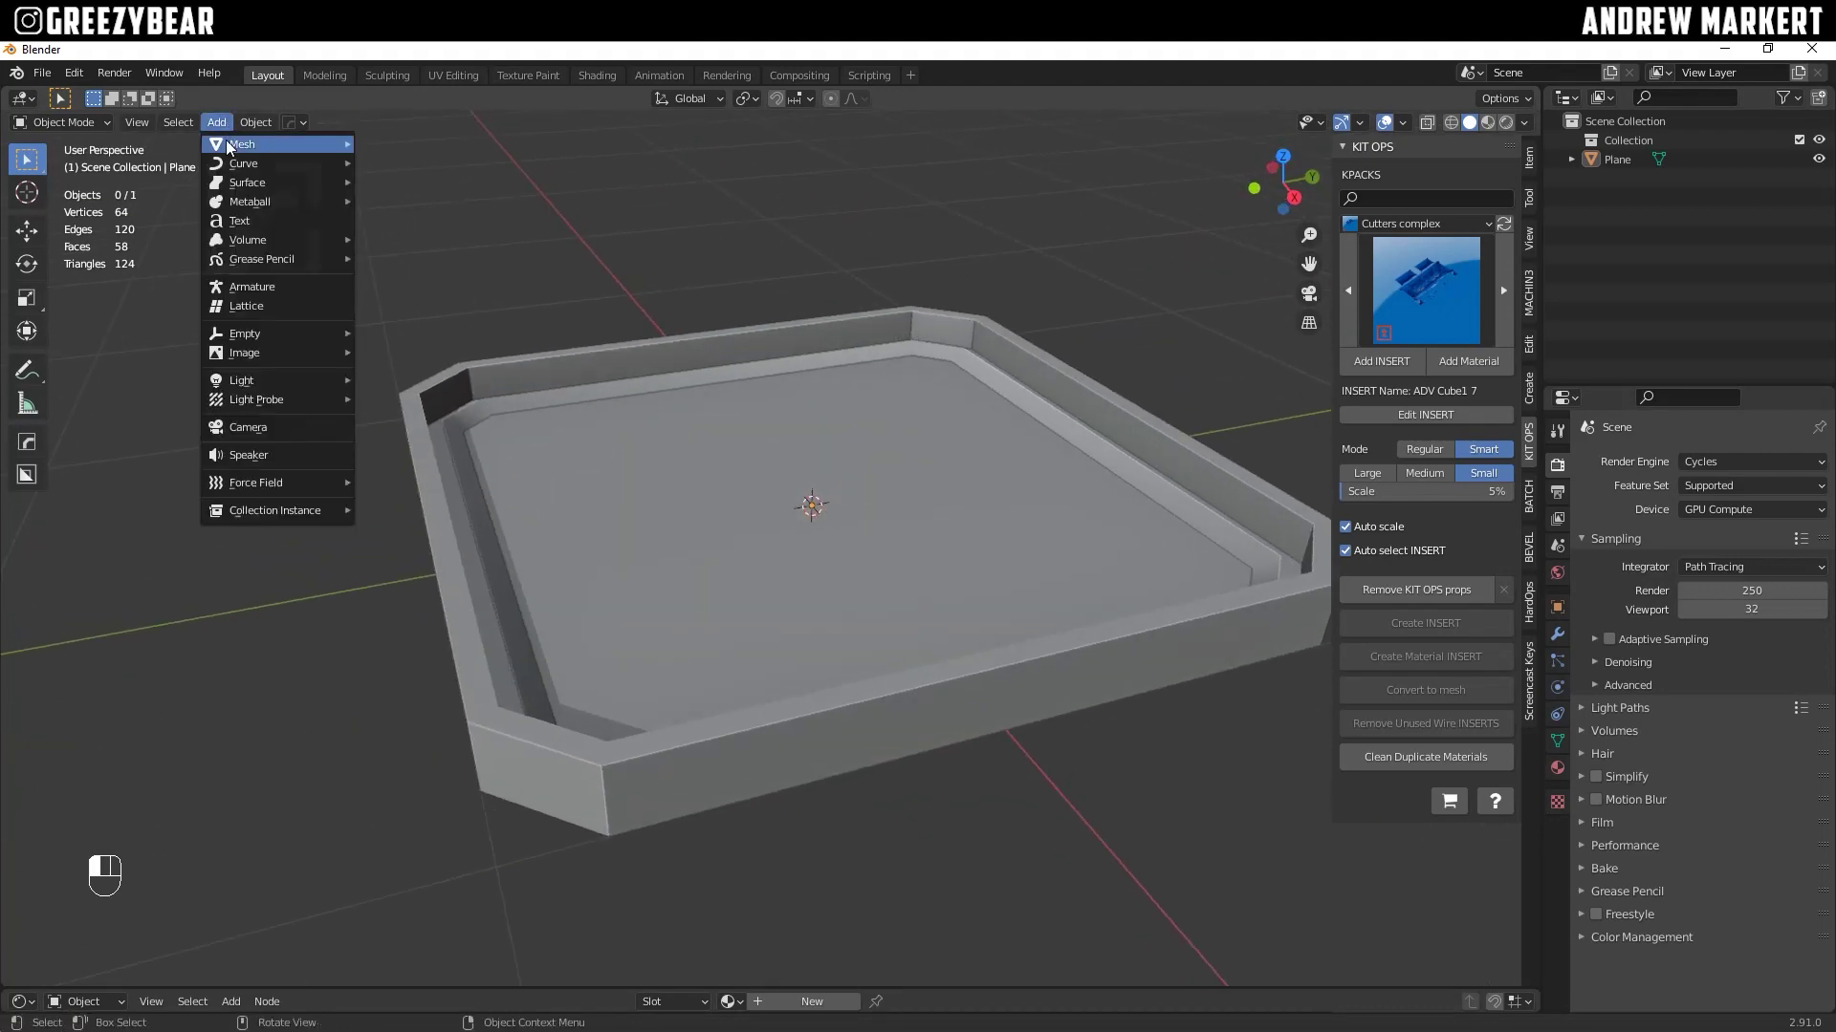
mouse_move(226, 141)
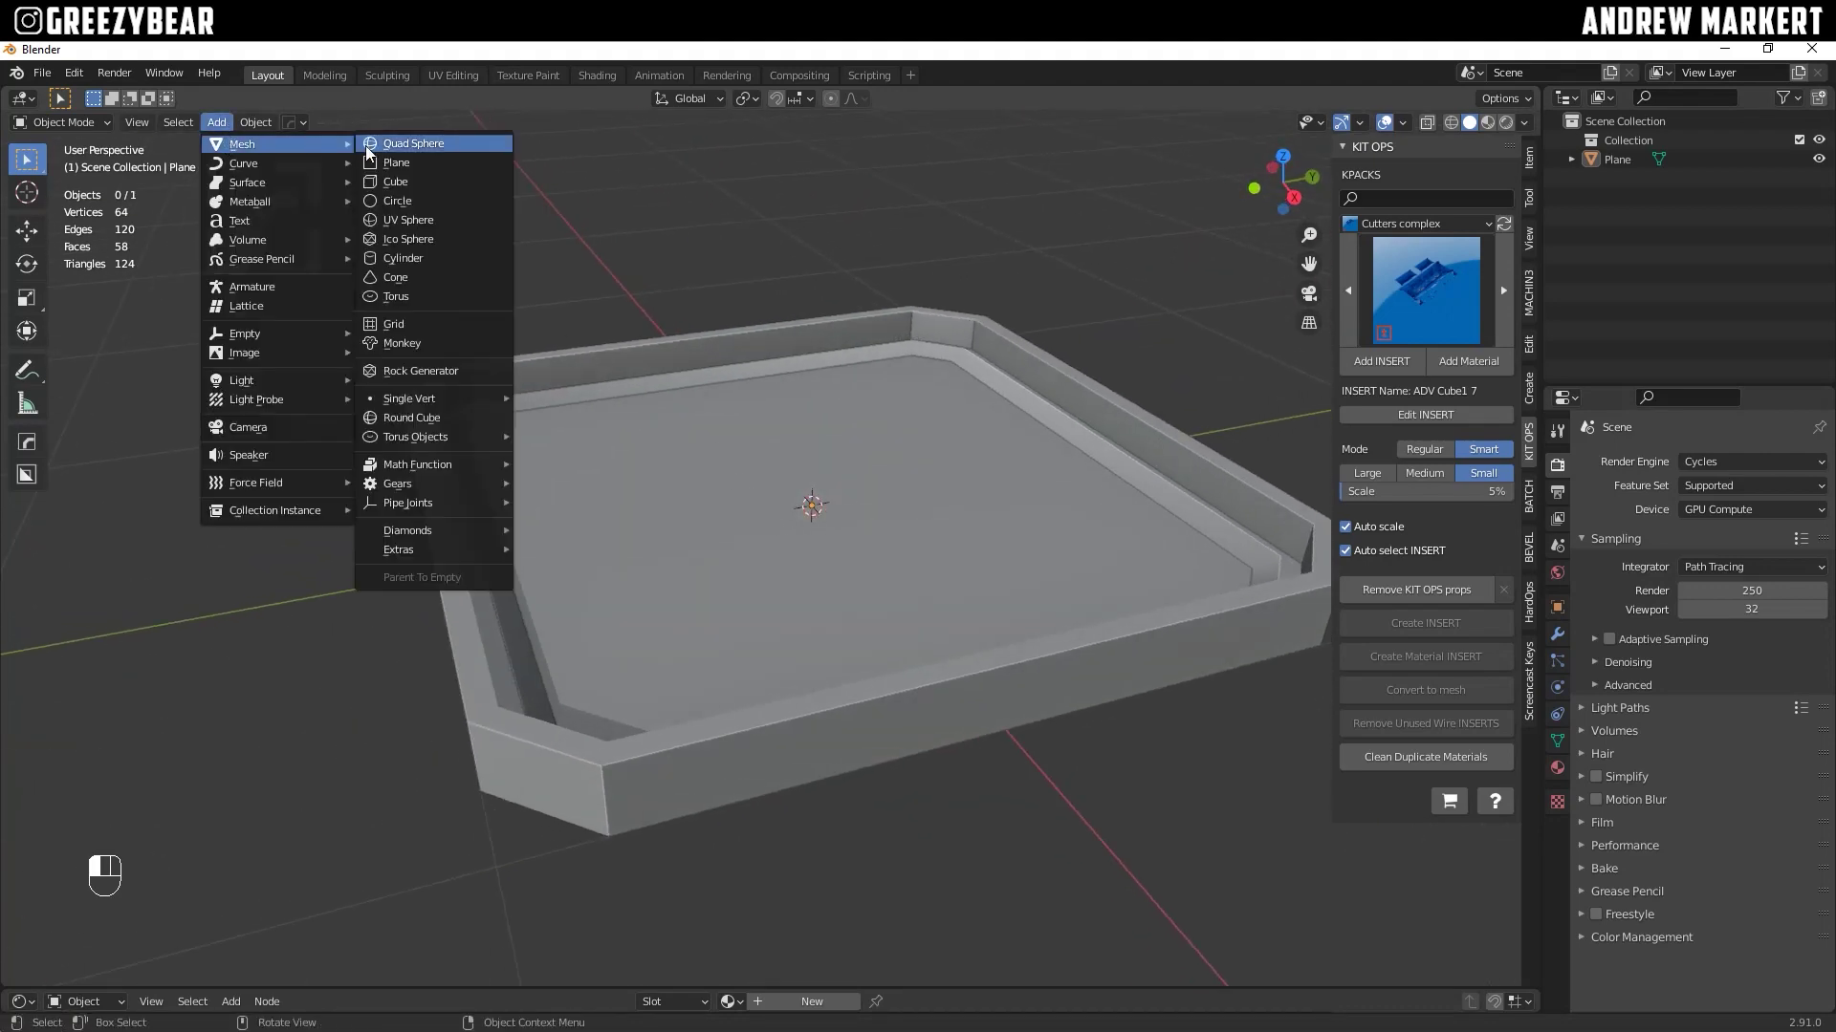
click(404, 183)
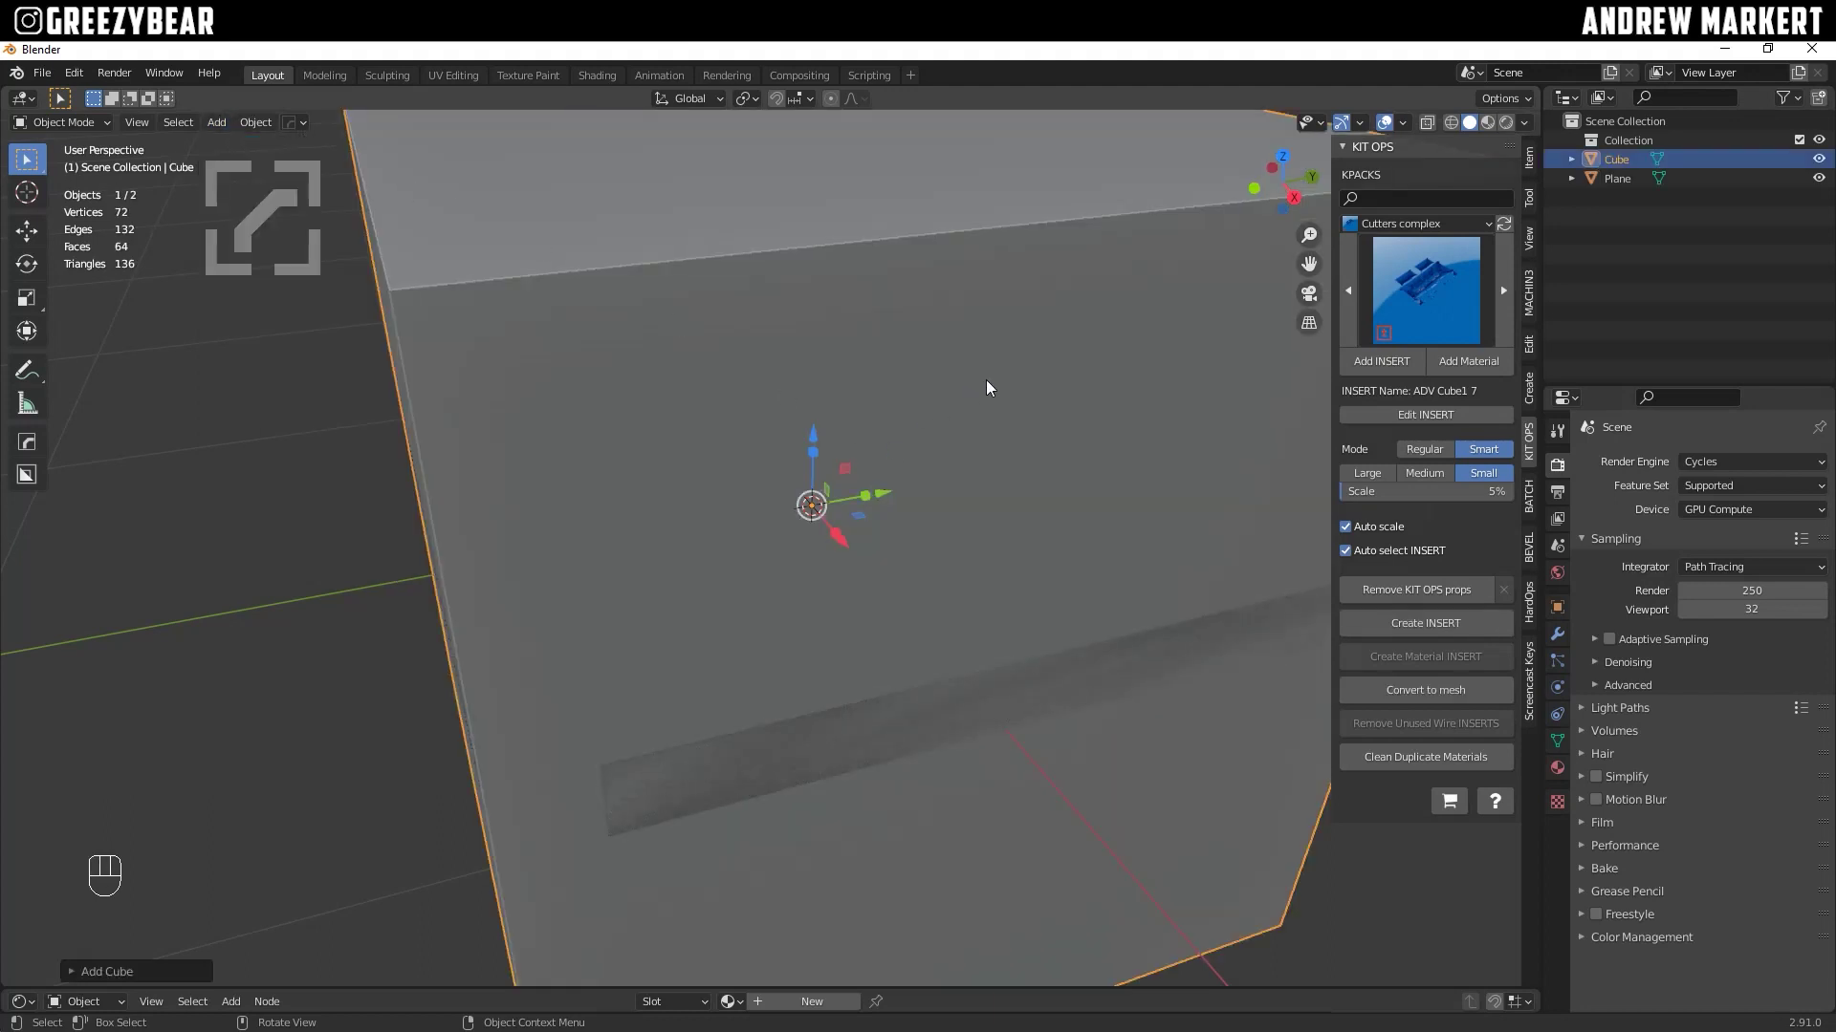
key(s)
click(874, 483)
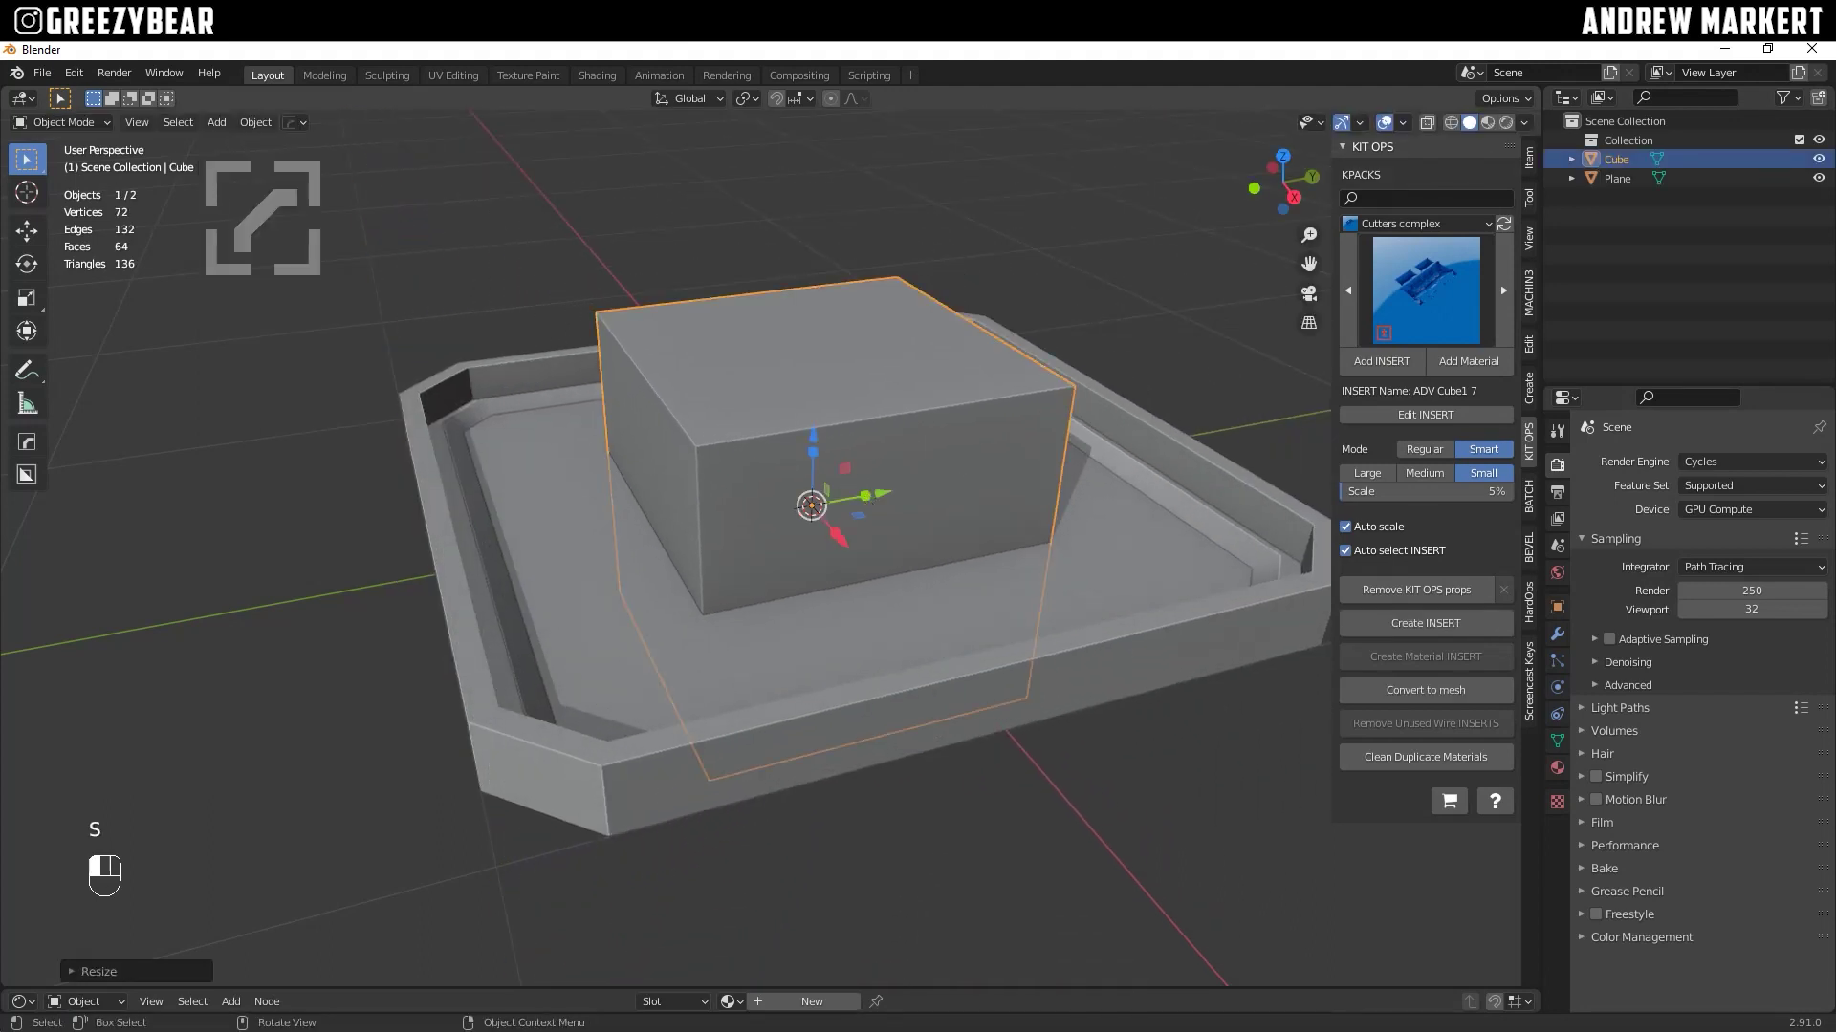
Step: Scale the cube along the Y axis repeatedly until it is a very thin upright plate
key(s)
key(y)
click(830, 503)
key(s)
key(y)
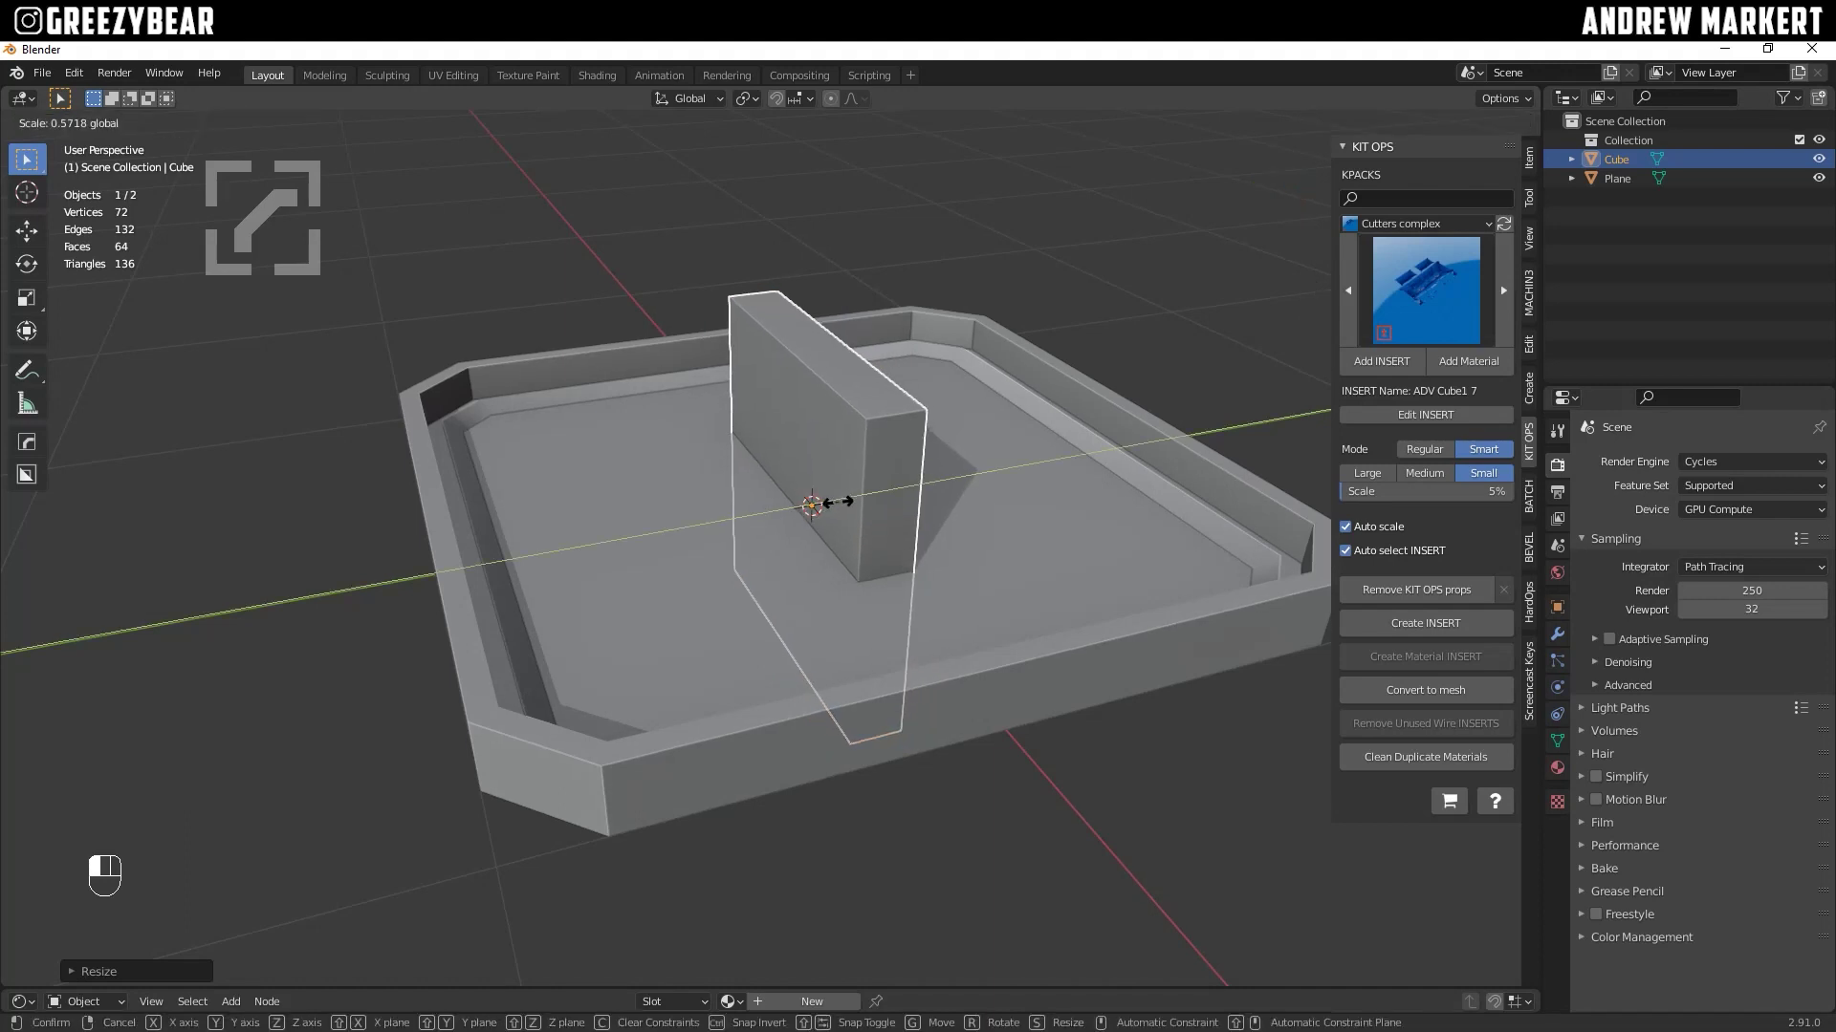
click(834, 504)
key(s)
key(y)
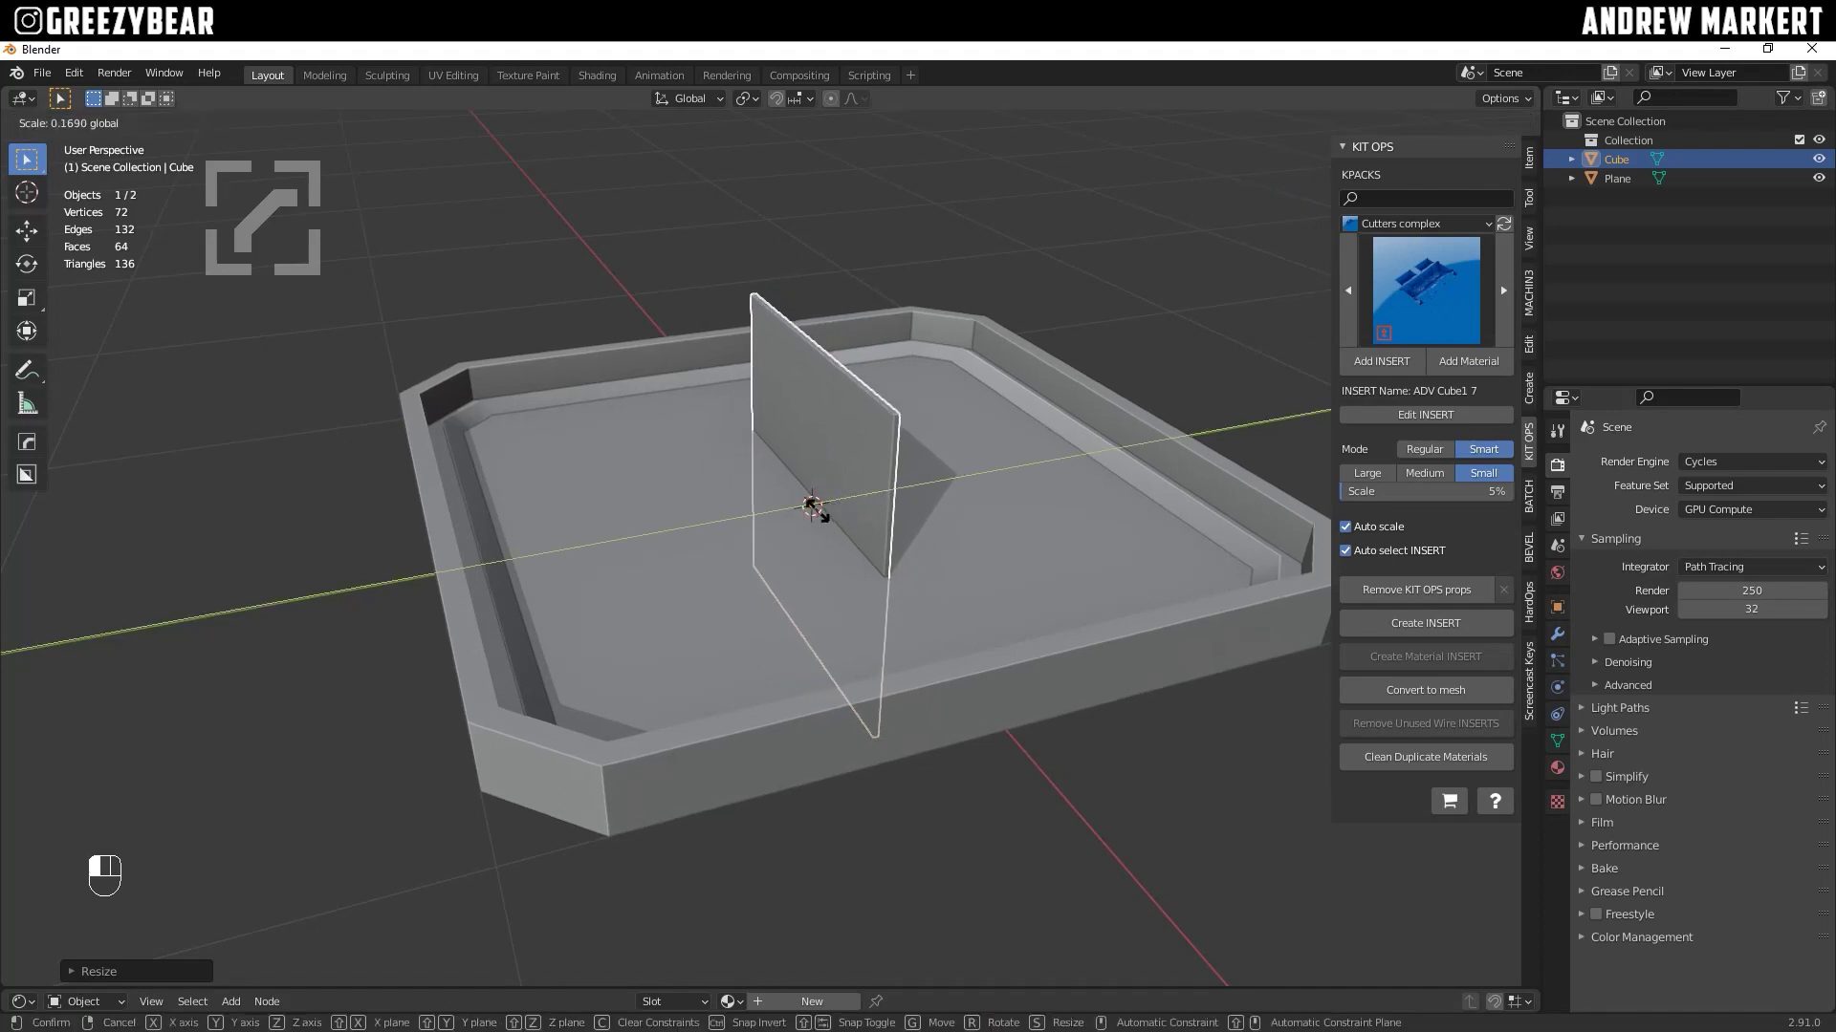
click(815, 506)
Step: Reduce the plate's height along Z and move it against the tray's inner side wall
drag(885, 490, 822, 531)
key(s)
key(z)
click(822, 565)
alt+drag(822, 532, 686, 519)
scroll(693, 531, up, 4)
Step: Lengthen the thin plate along the X axis so it spans the tray's side wall
key(s)
key(x)
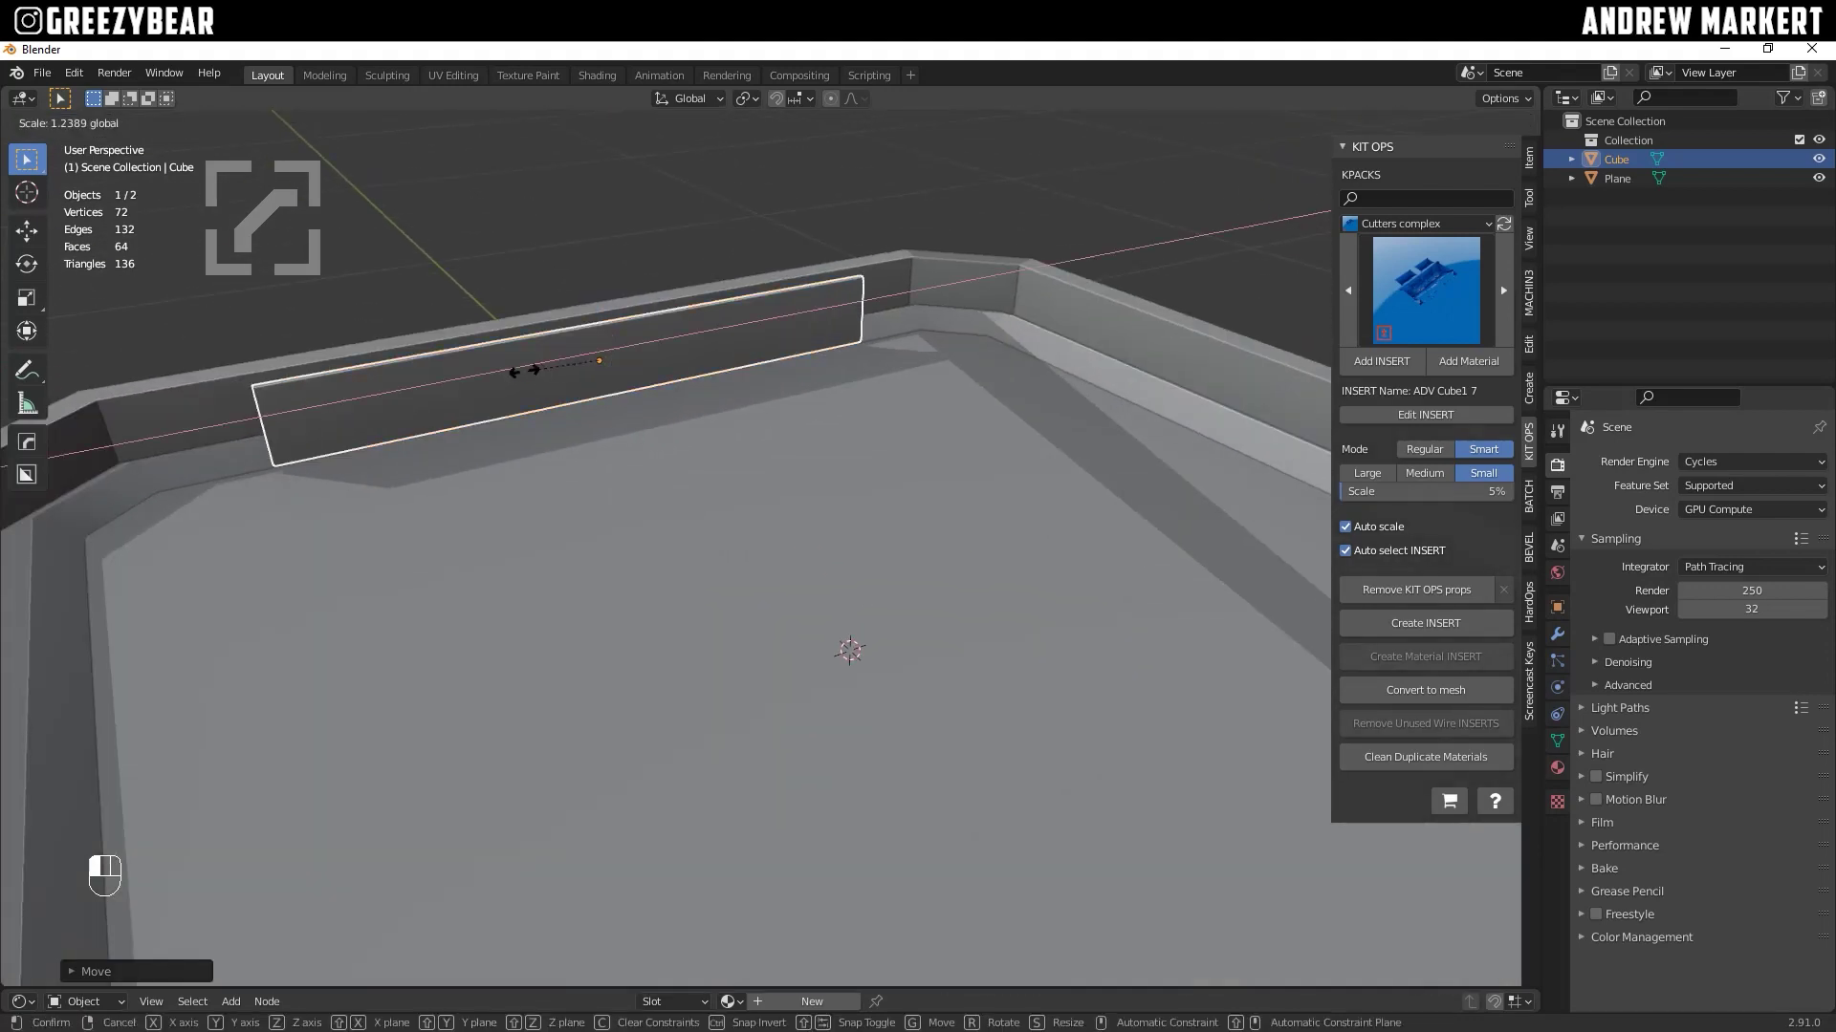
click(481, 379)
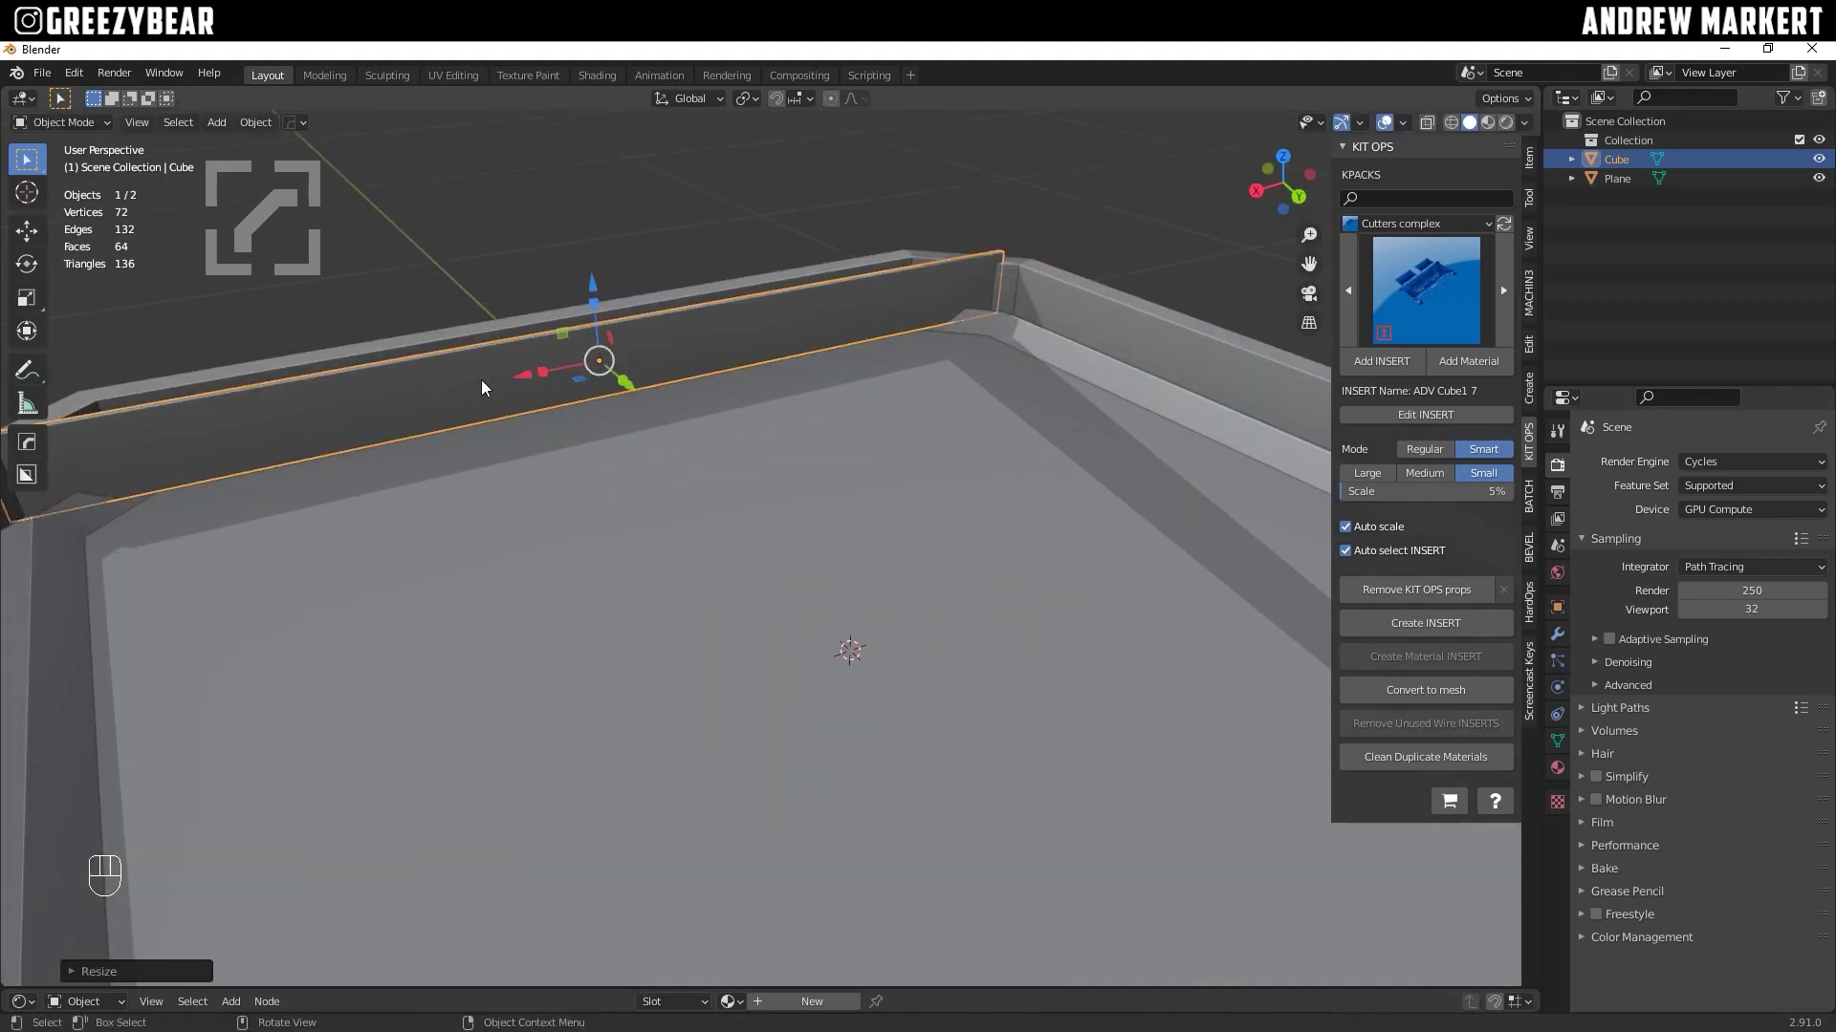
alt+drag(481, 380, 893, 619)
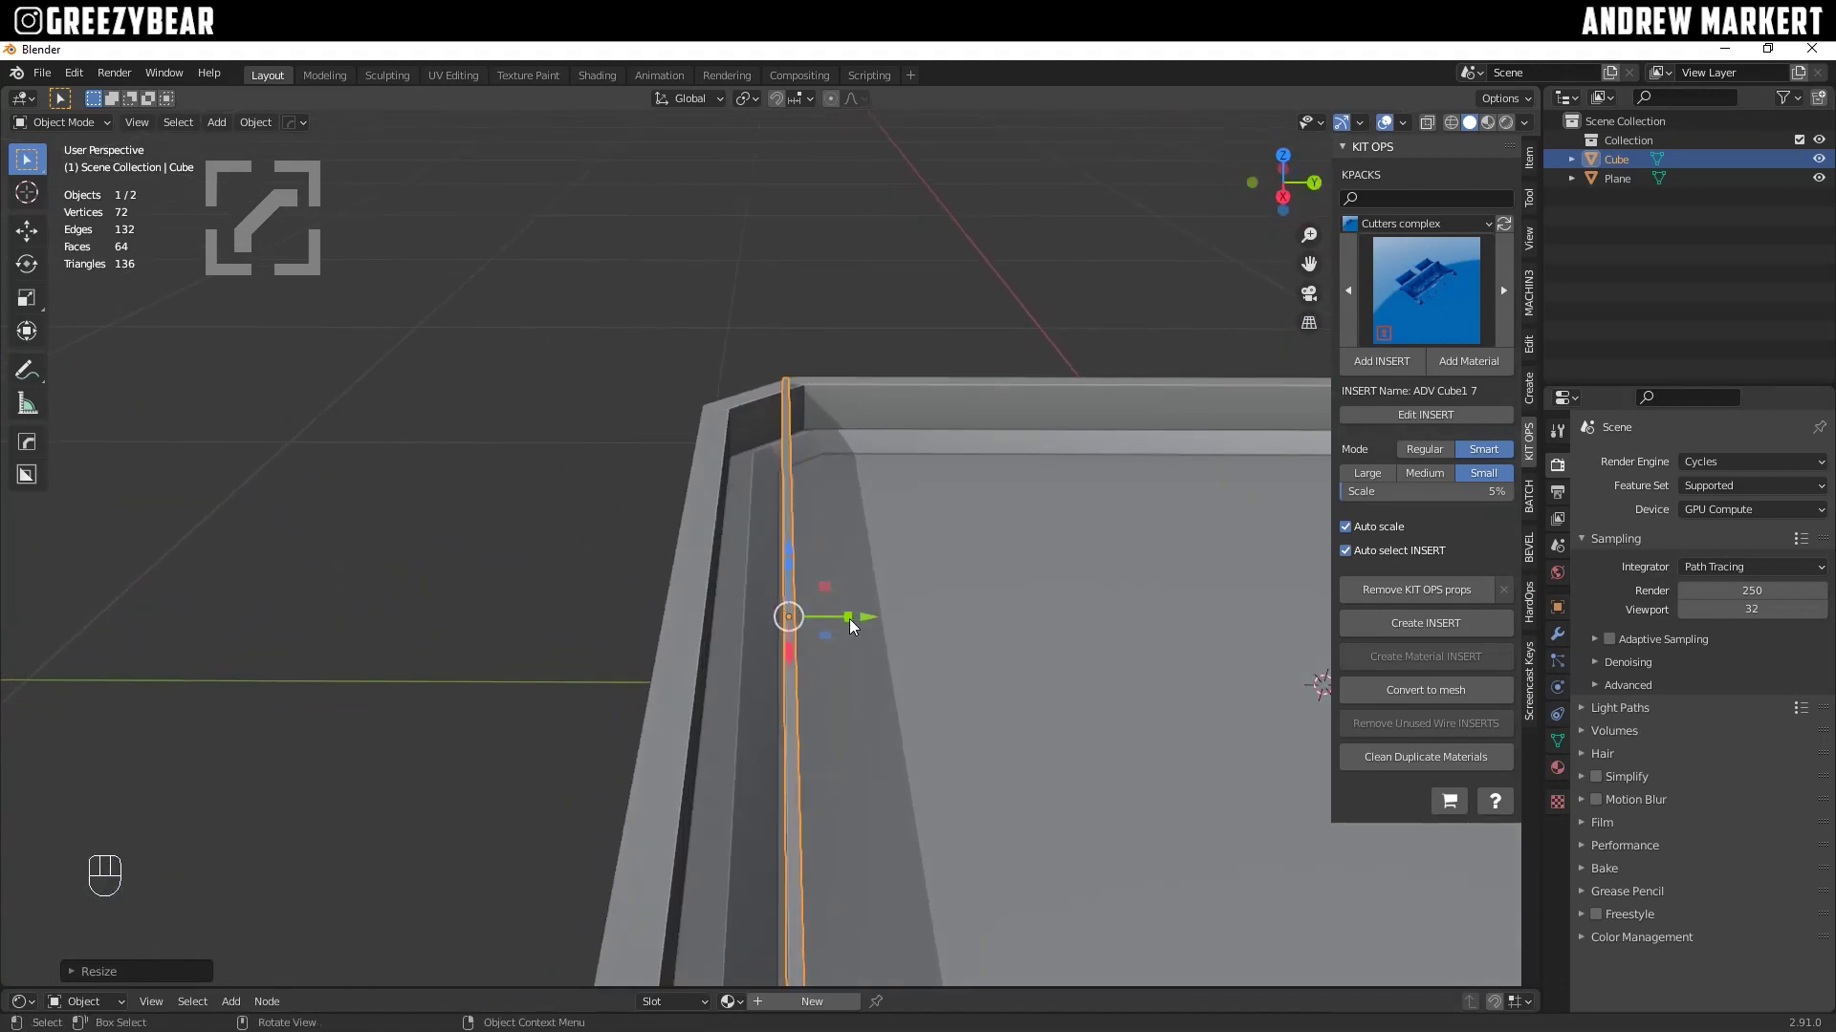
Step: Scale the plate along the Y axis to about half its current thickness
key(s)
key(y)
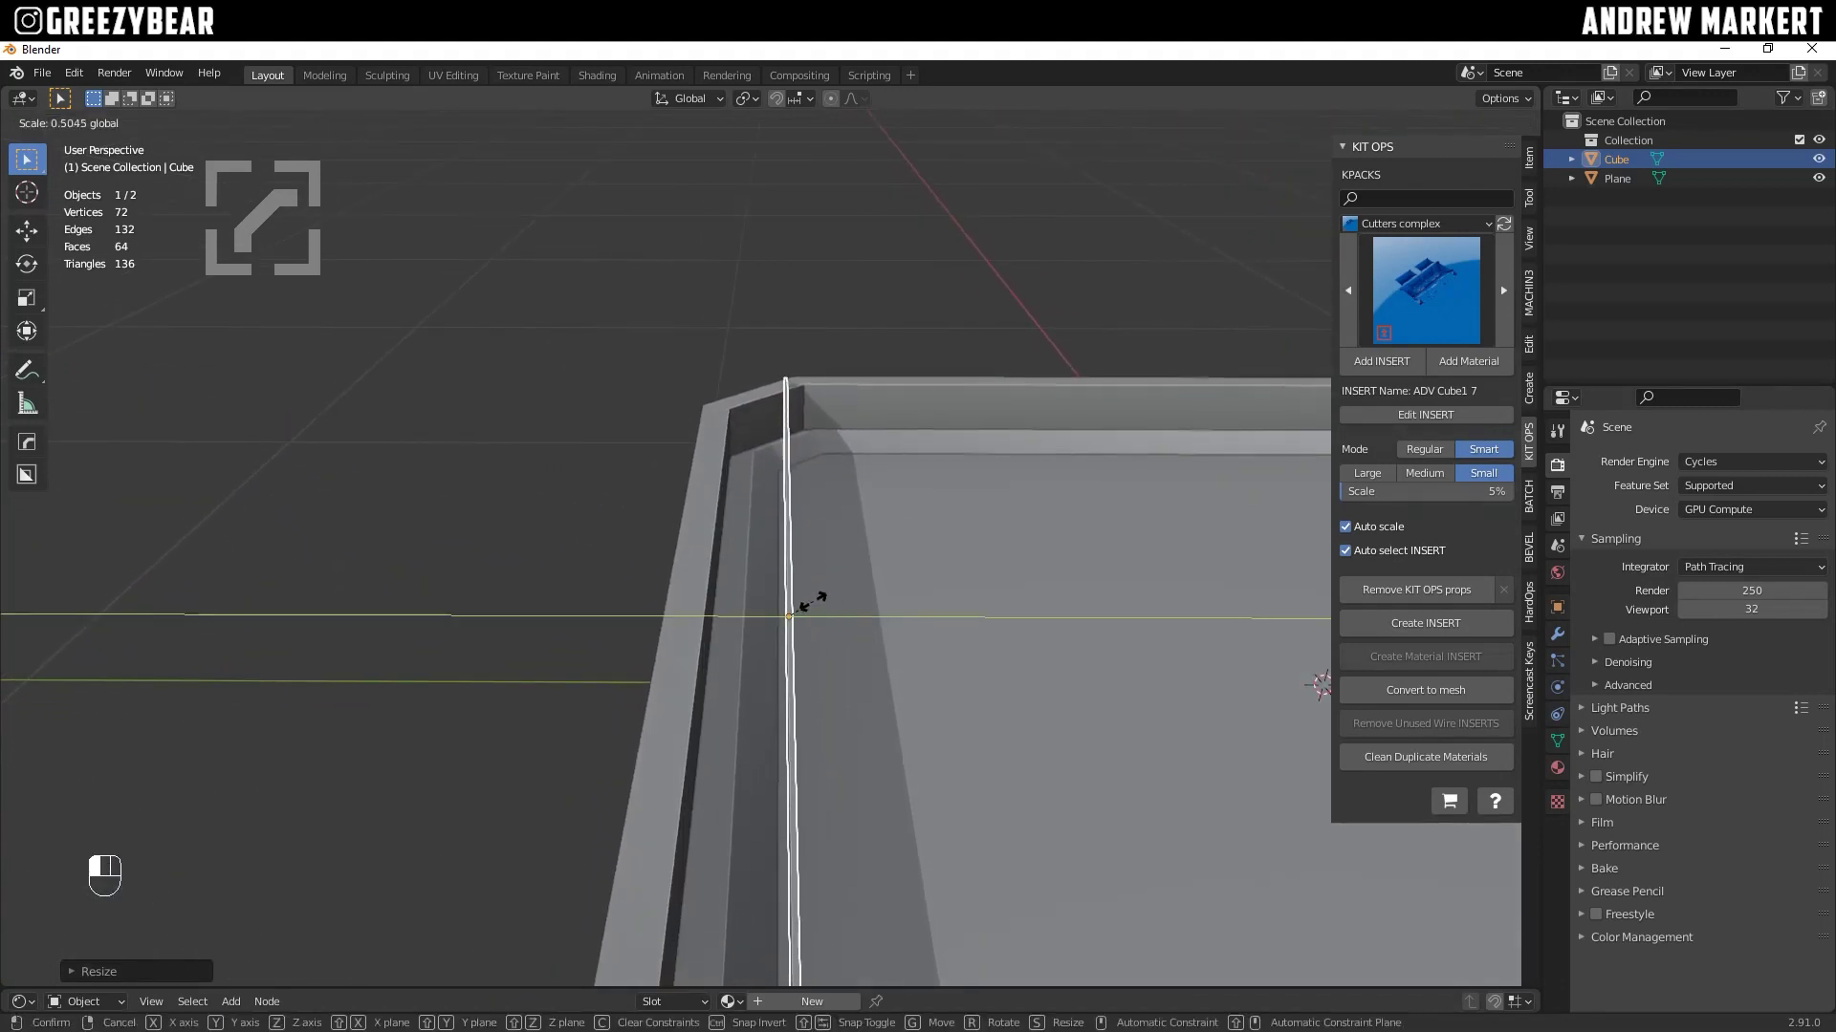
click(812, 600)
click(604, 538)
alt+drag(604, 537, 751, 575)
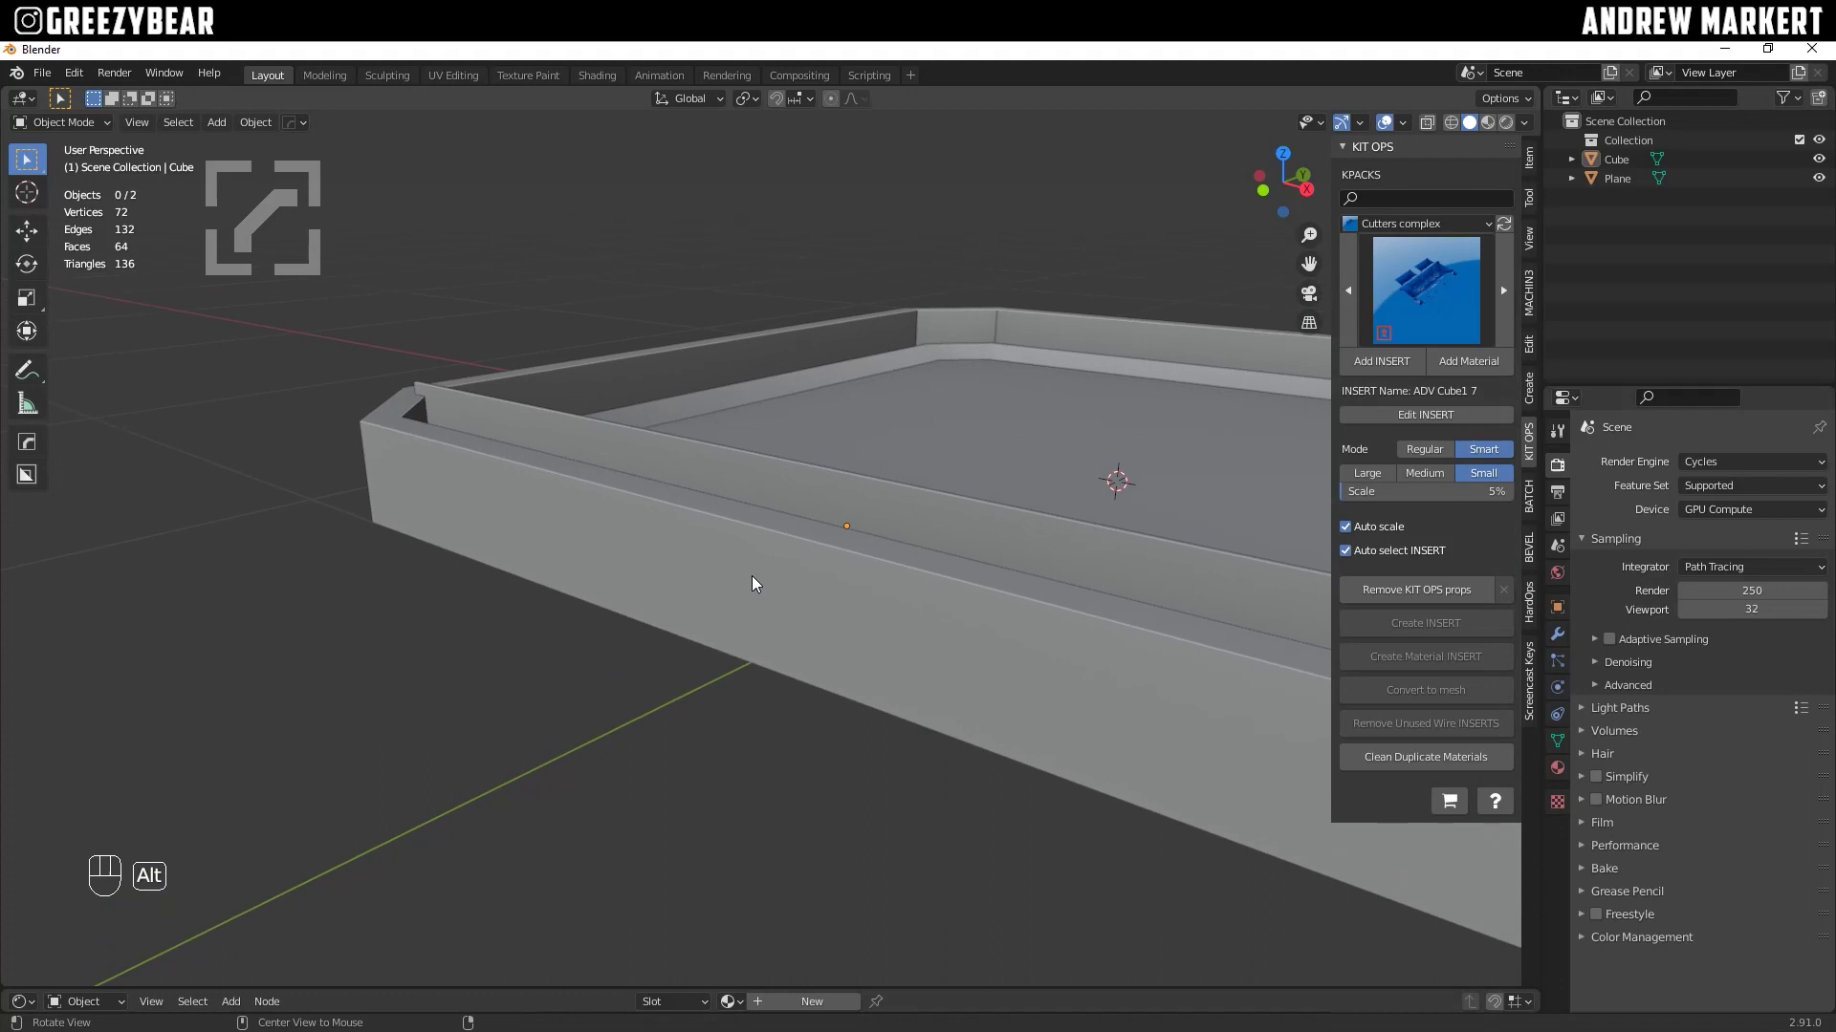
Step: Isolate the thin plate by hiding the tray body
click(817, 486)
key(shift+h)
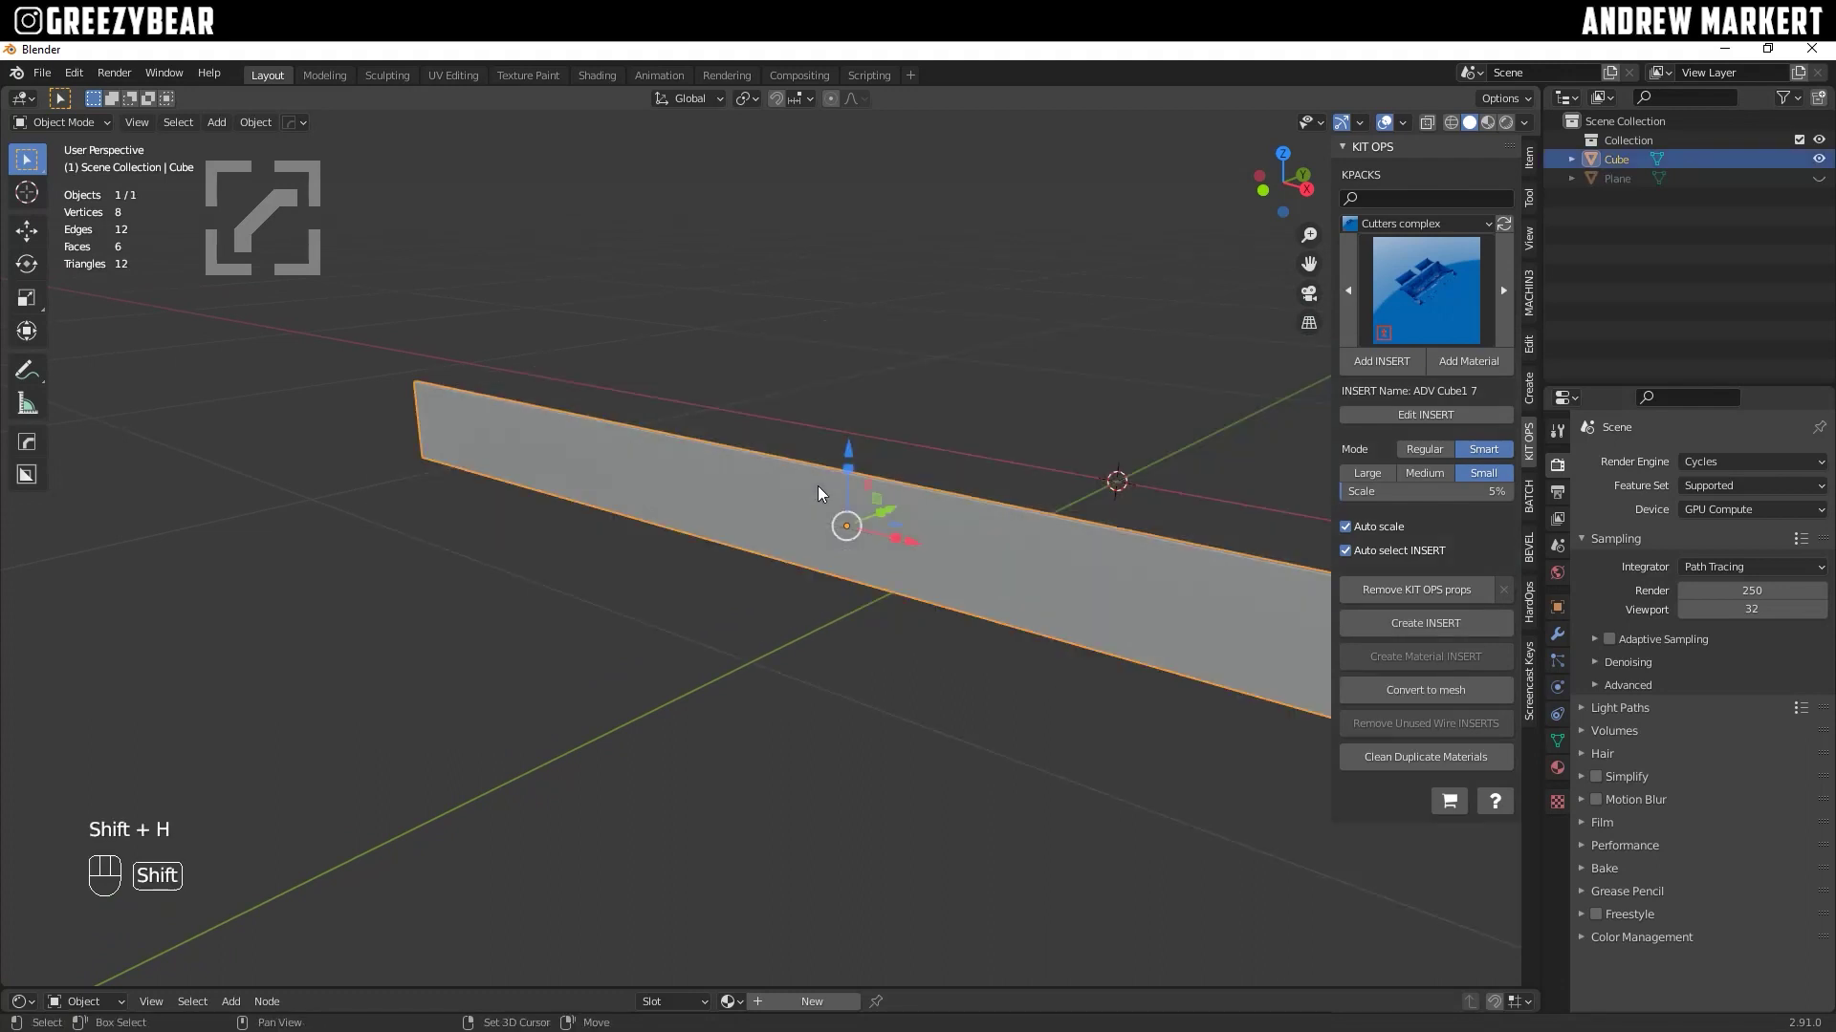
alt+drag(817, 484, 866, 627)
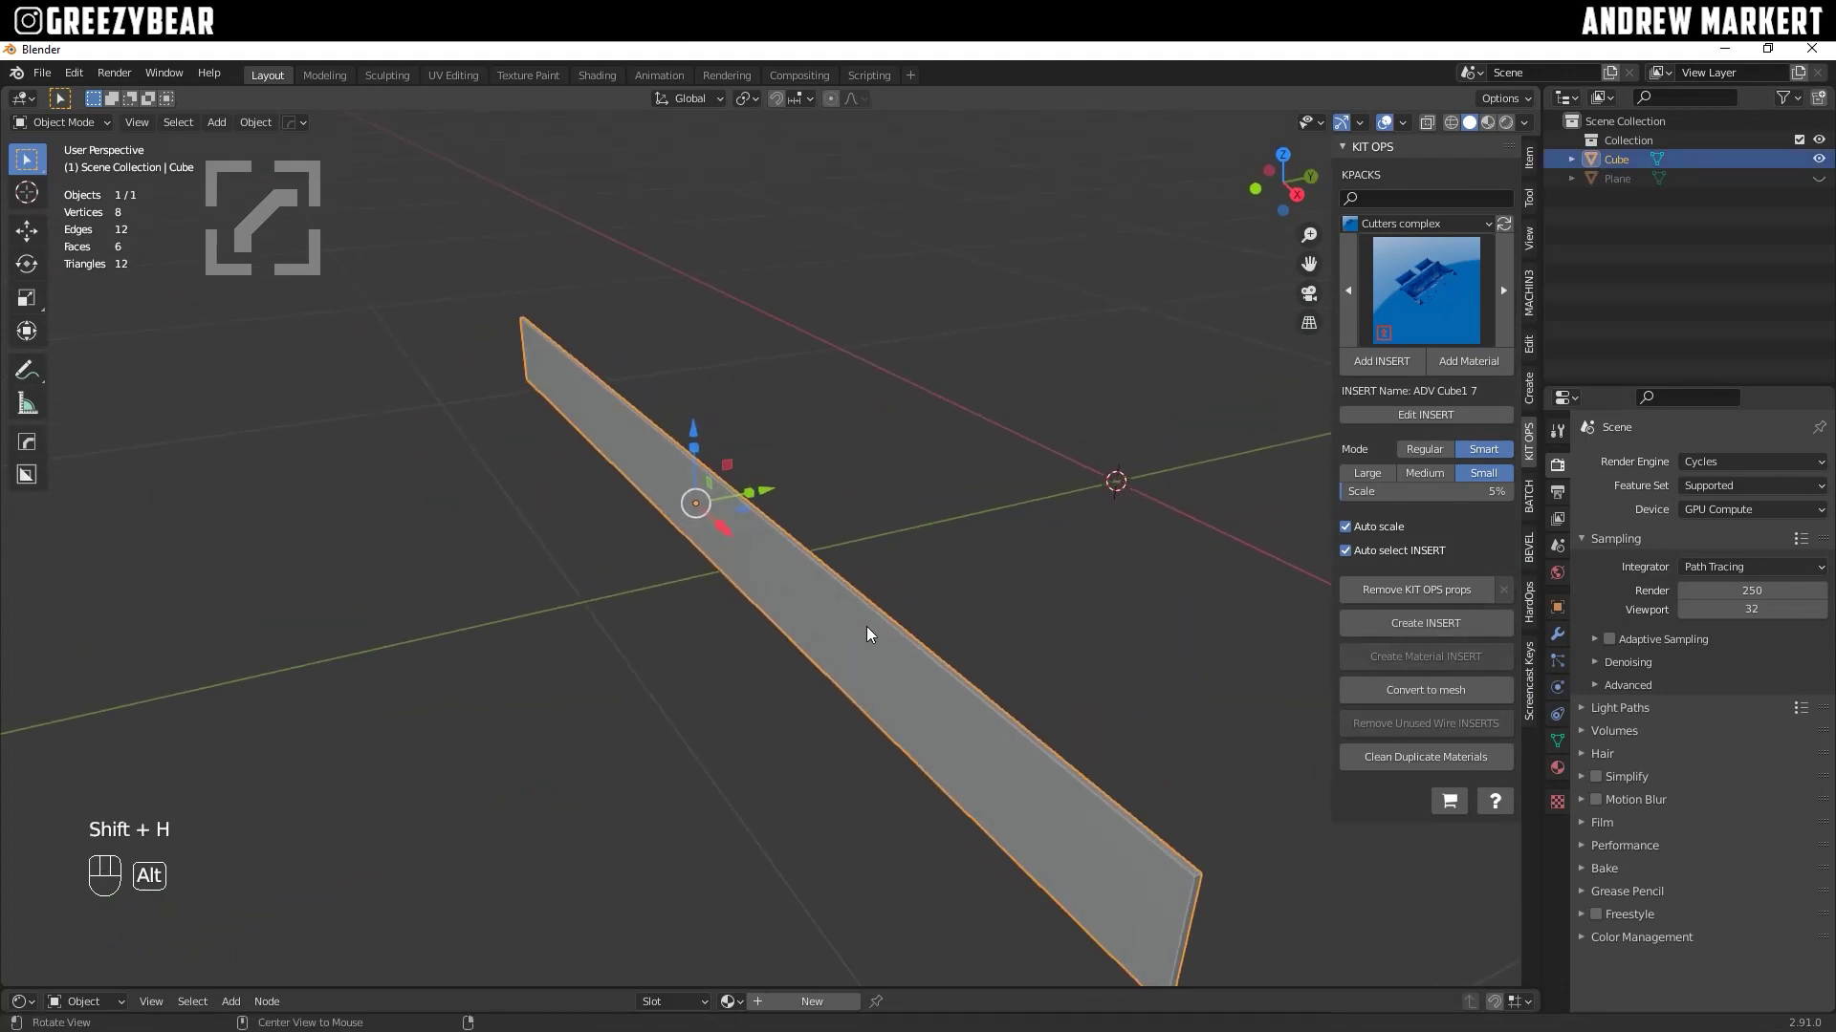
Step: Scale the short upper edges at both ends of the plate toward each other so its ends slope inward
key(Tab)
click(889, 734)
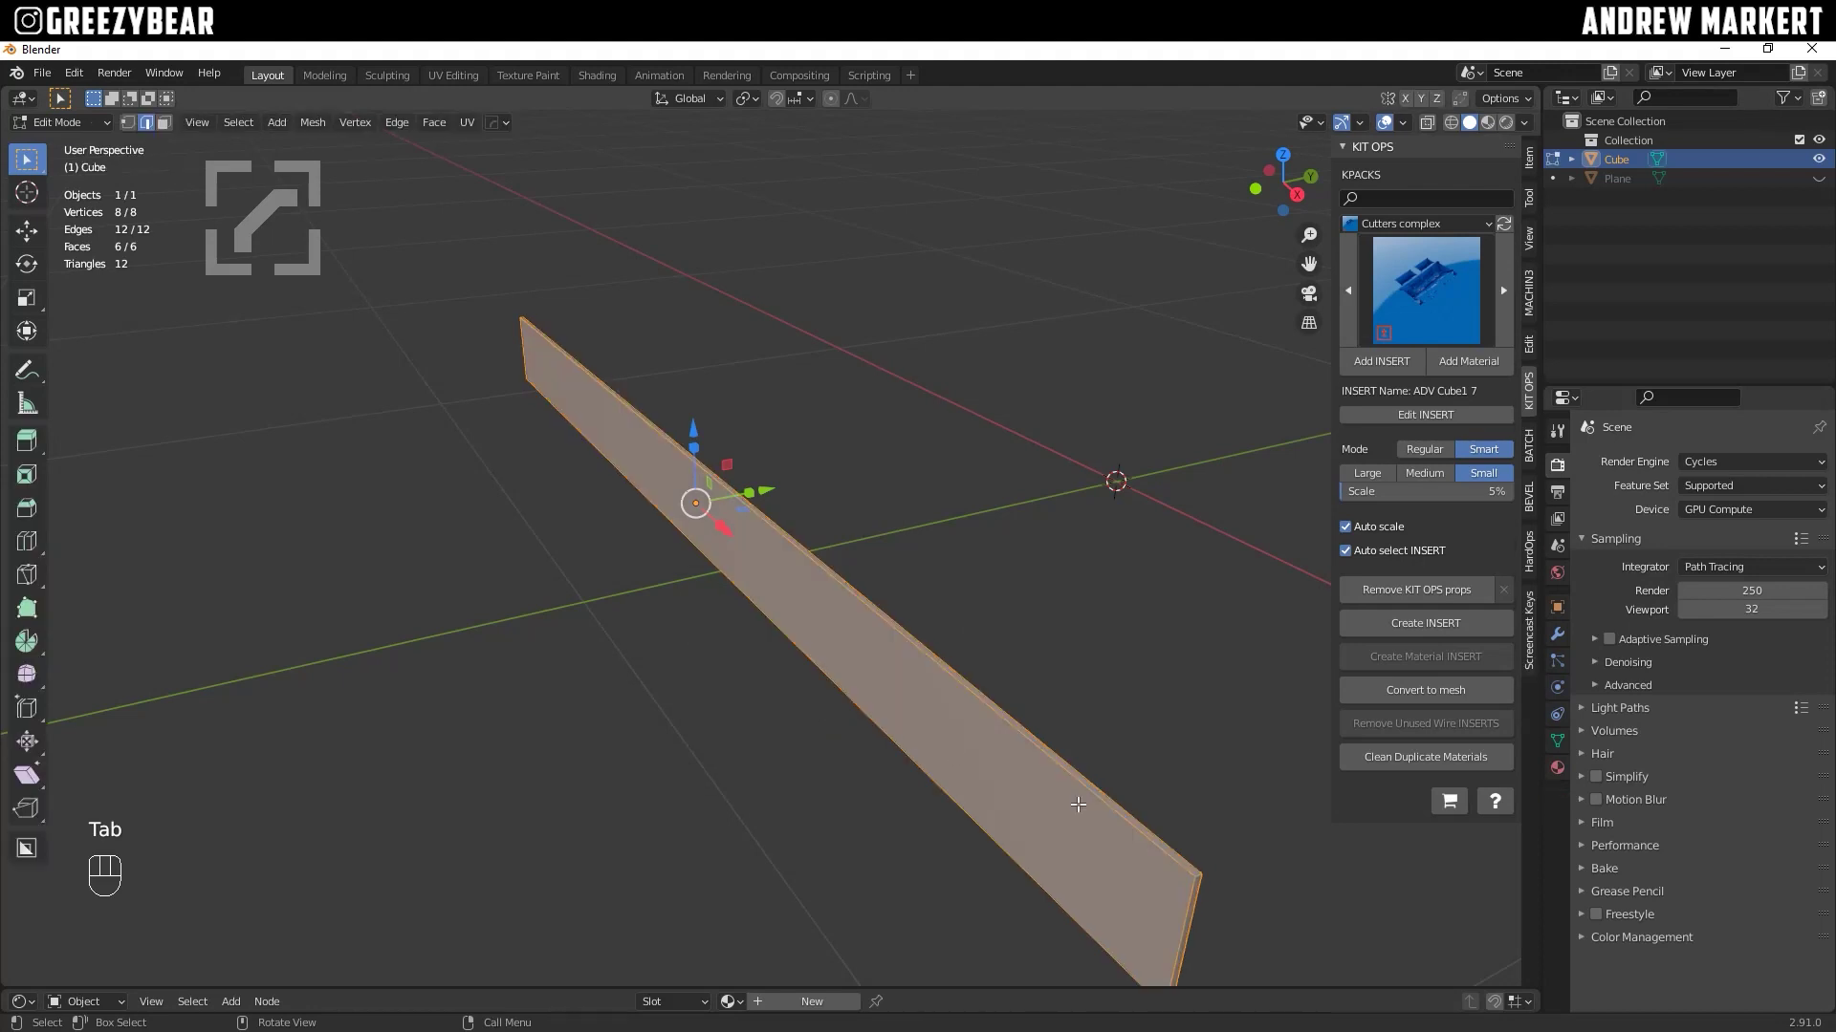
click(1204, 878)
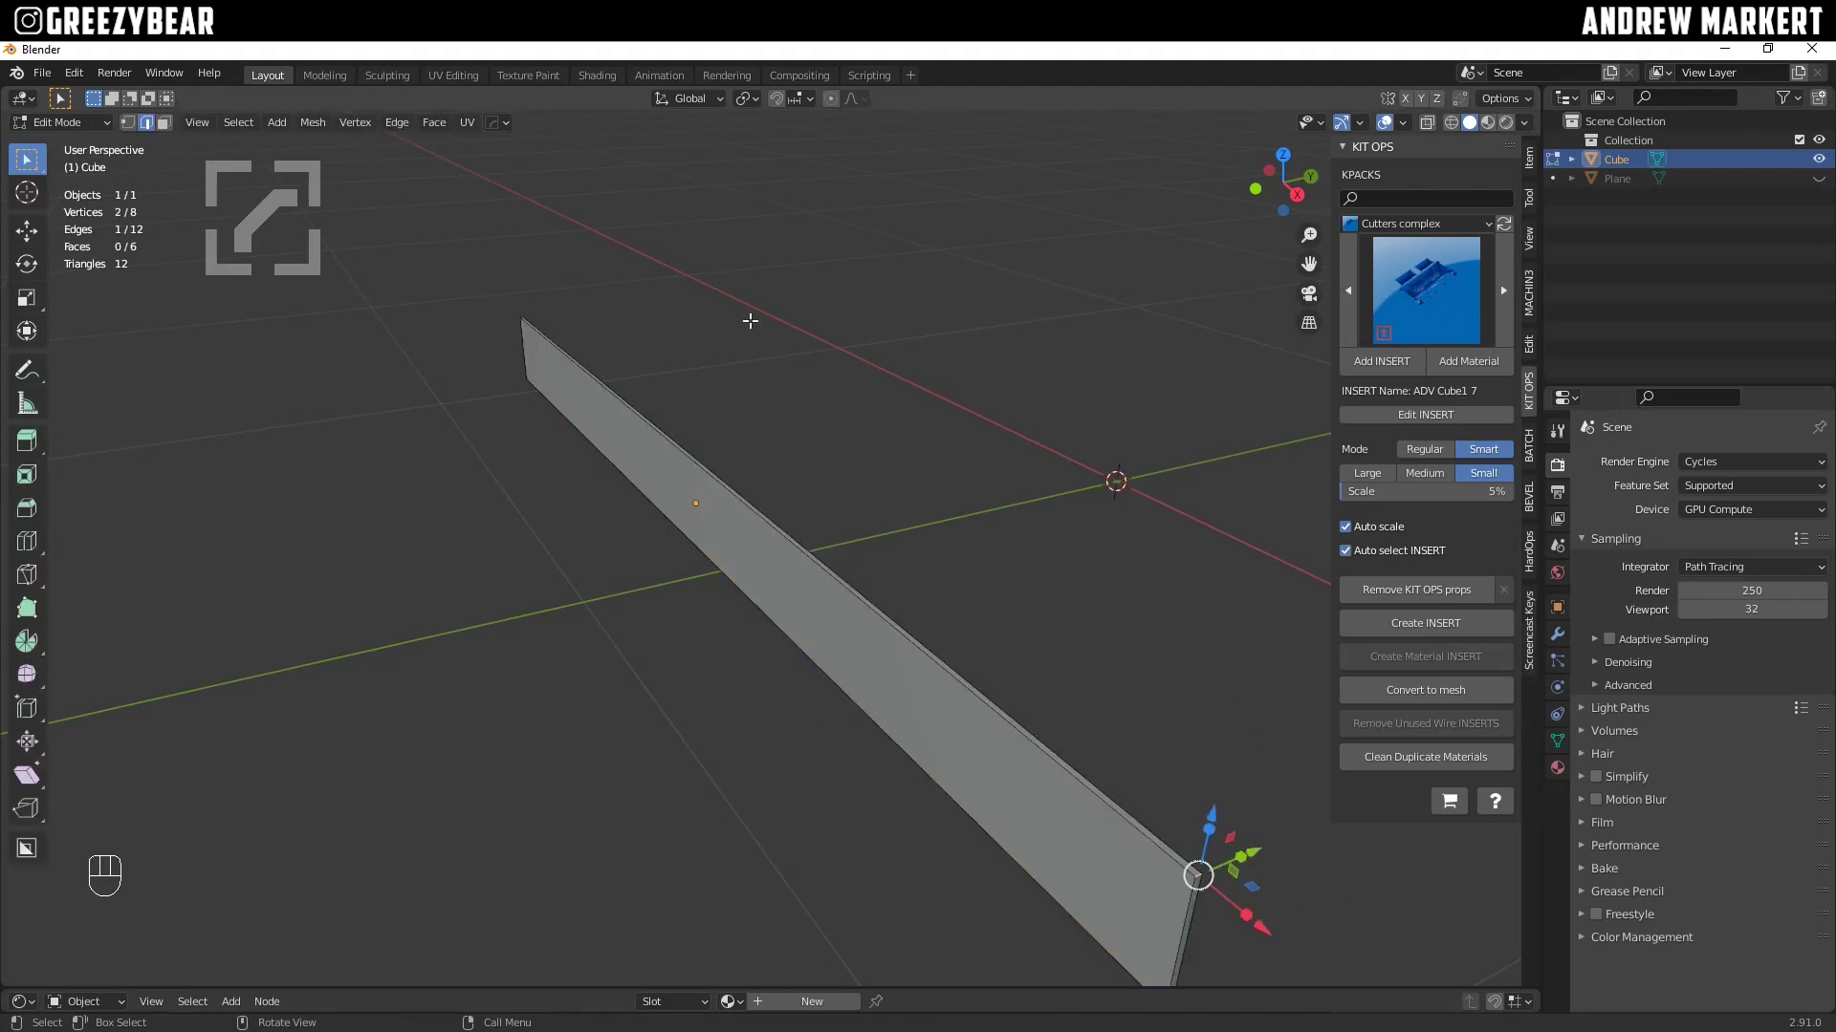
alt+drag(542, 325, 621, 573)
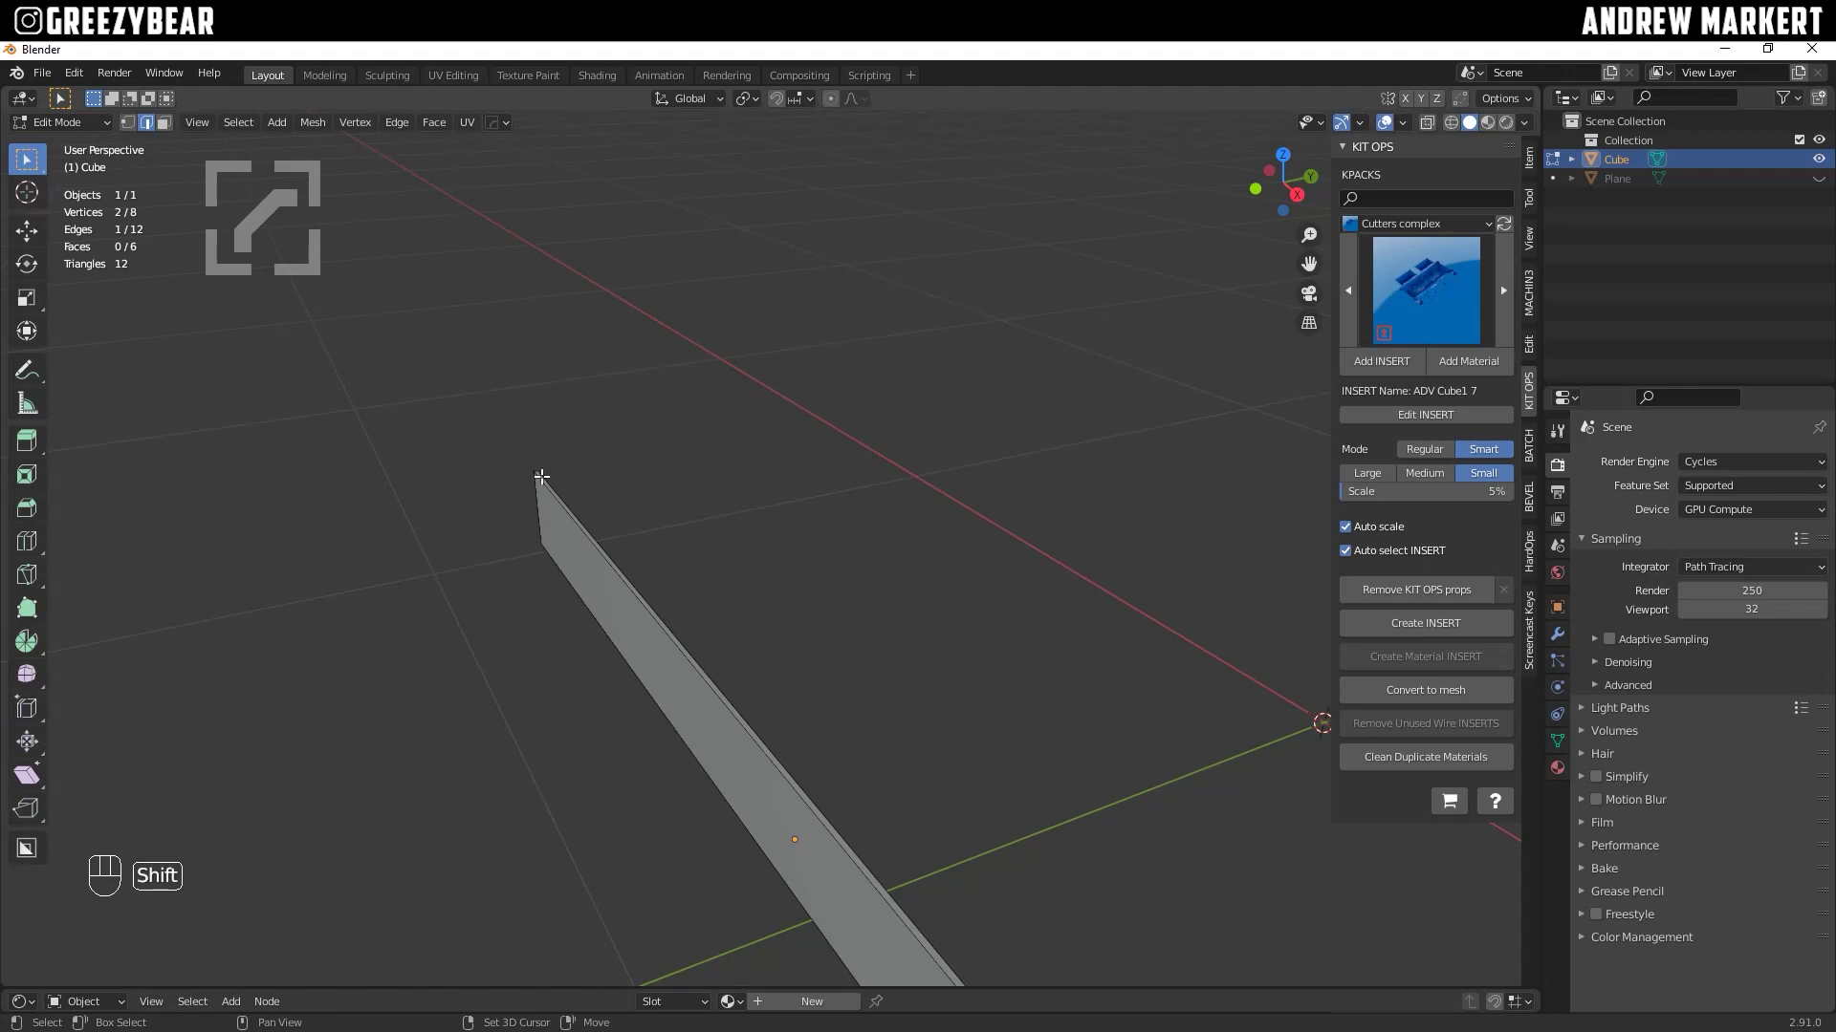
shift+click(541, 476)
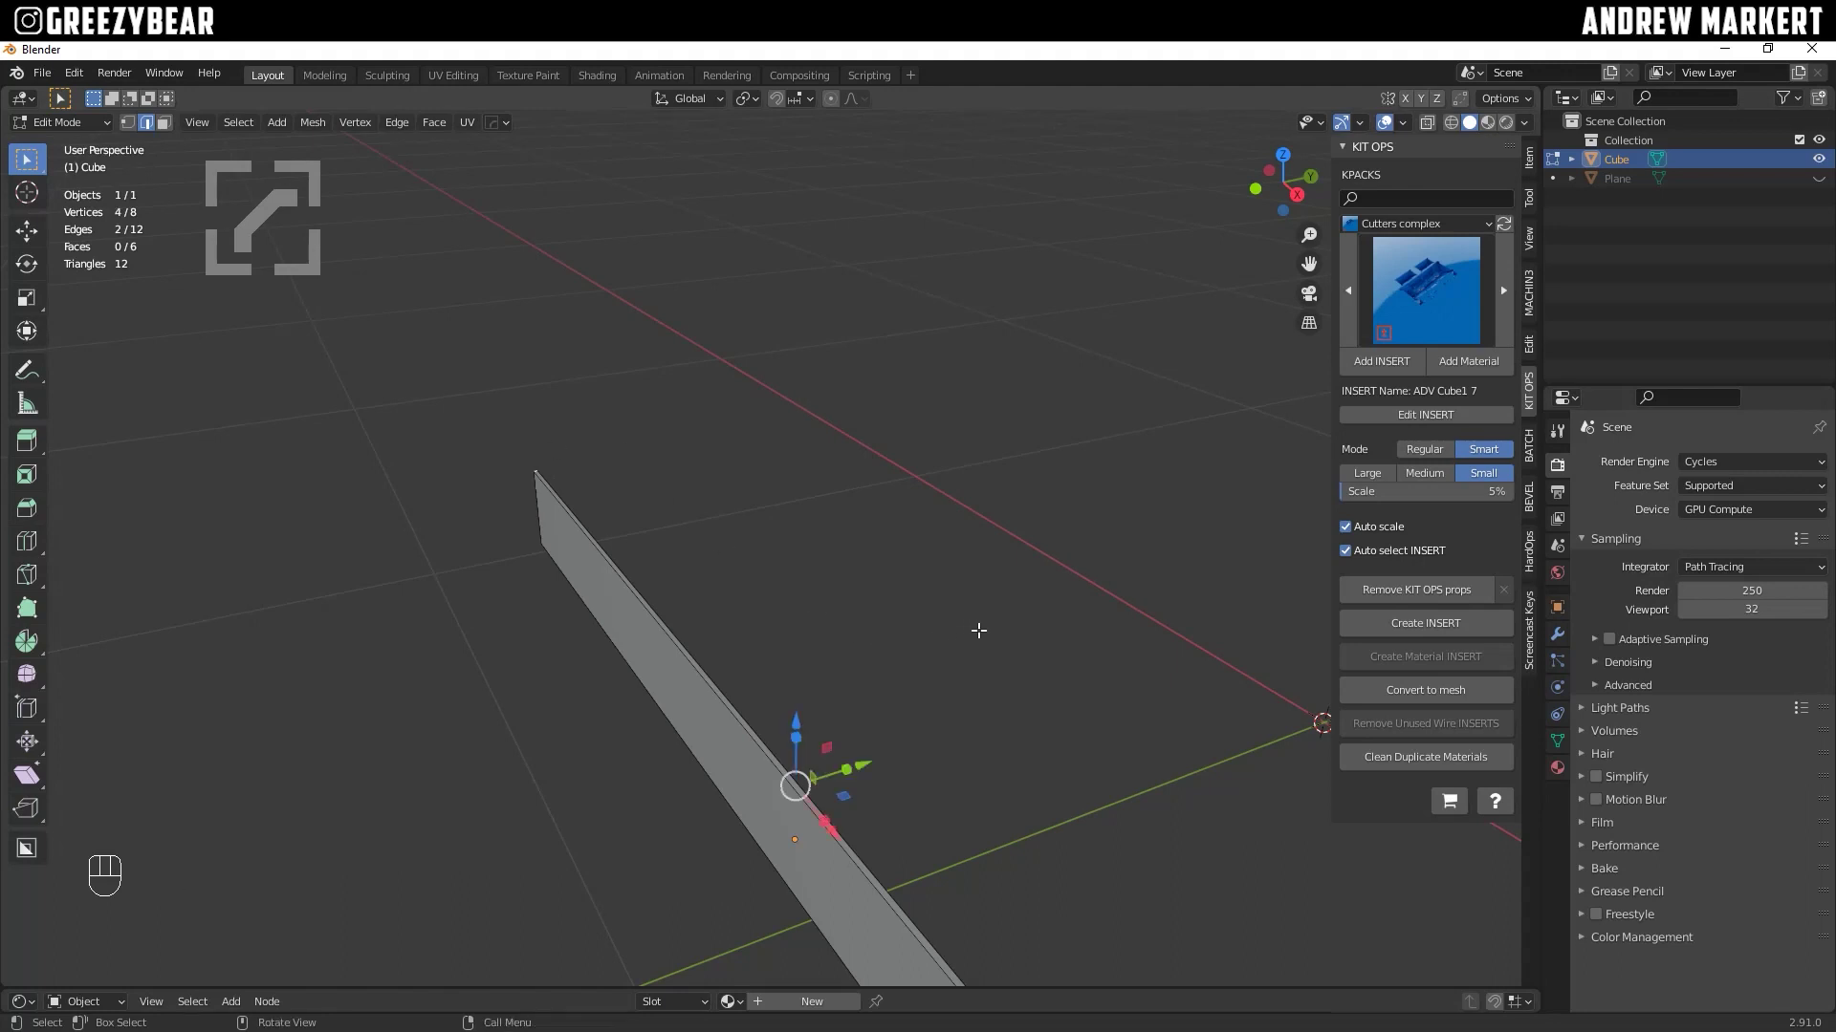
key(s)
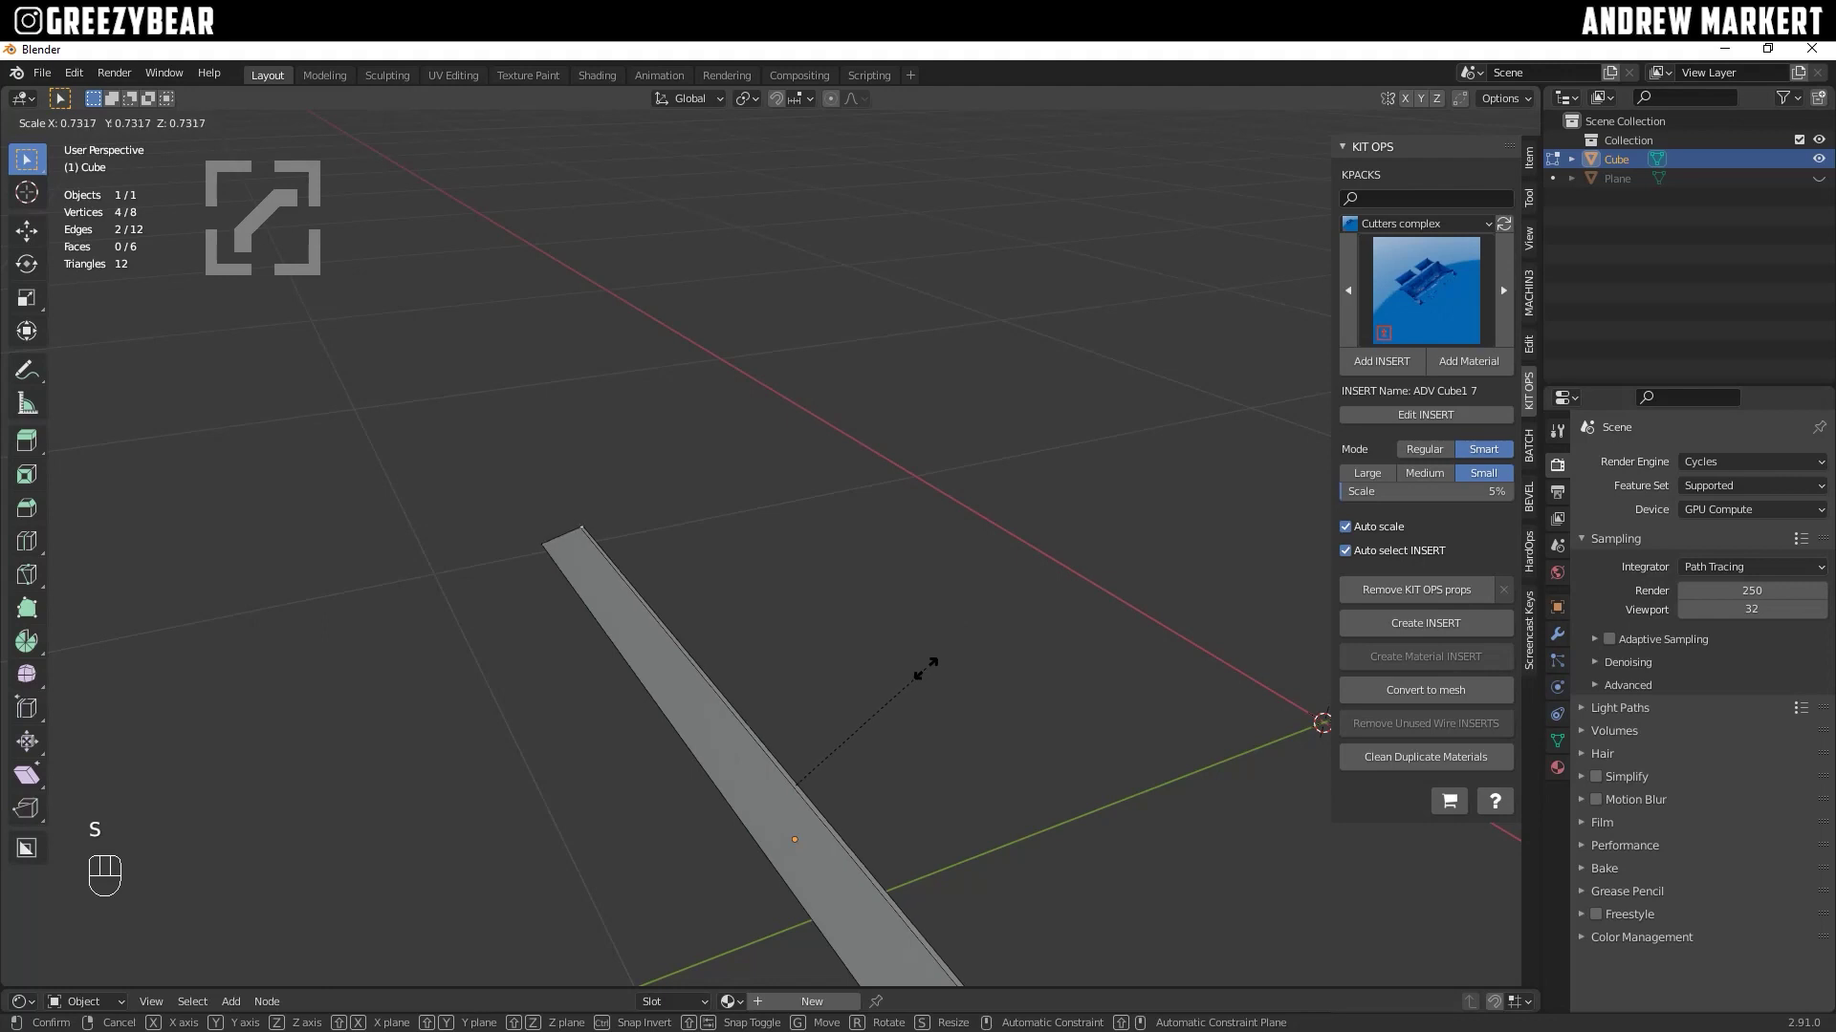
click(915, 681)
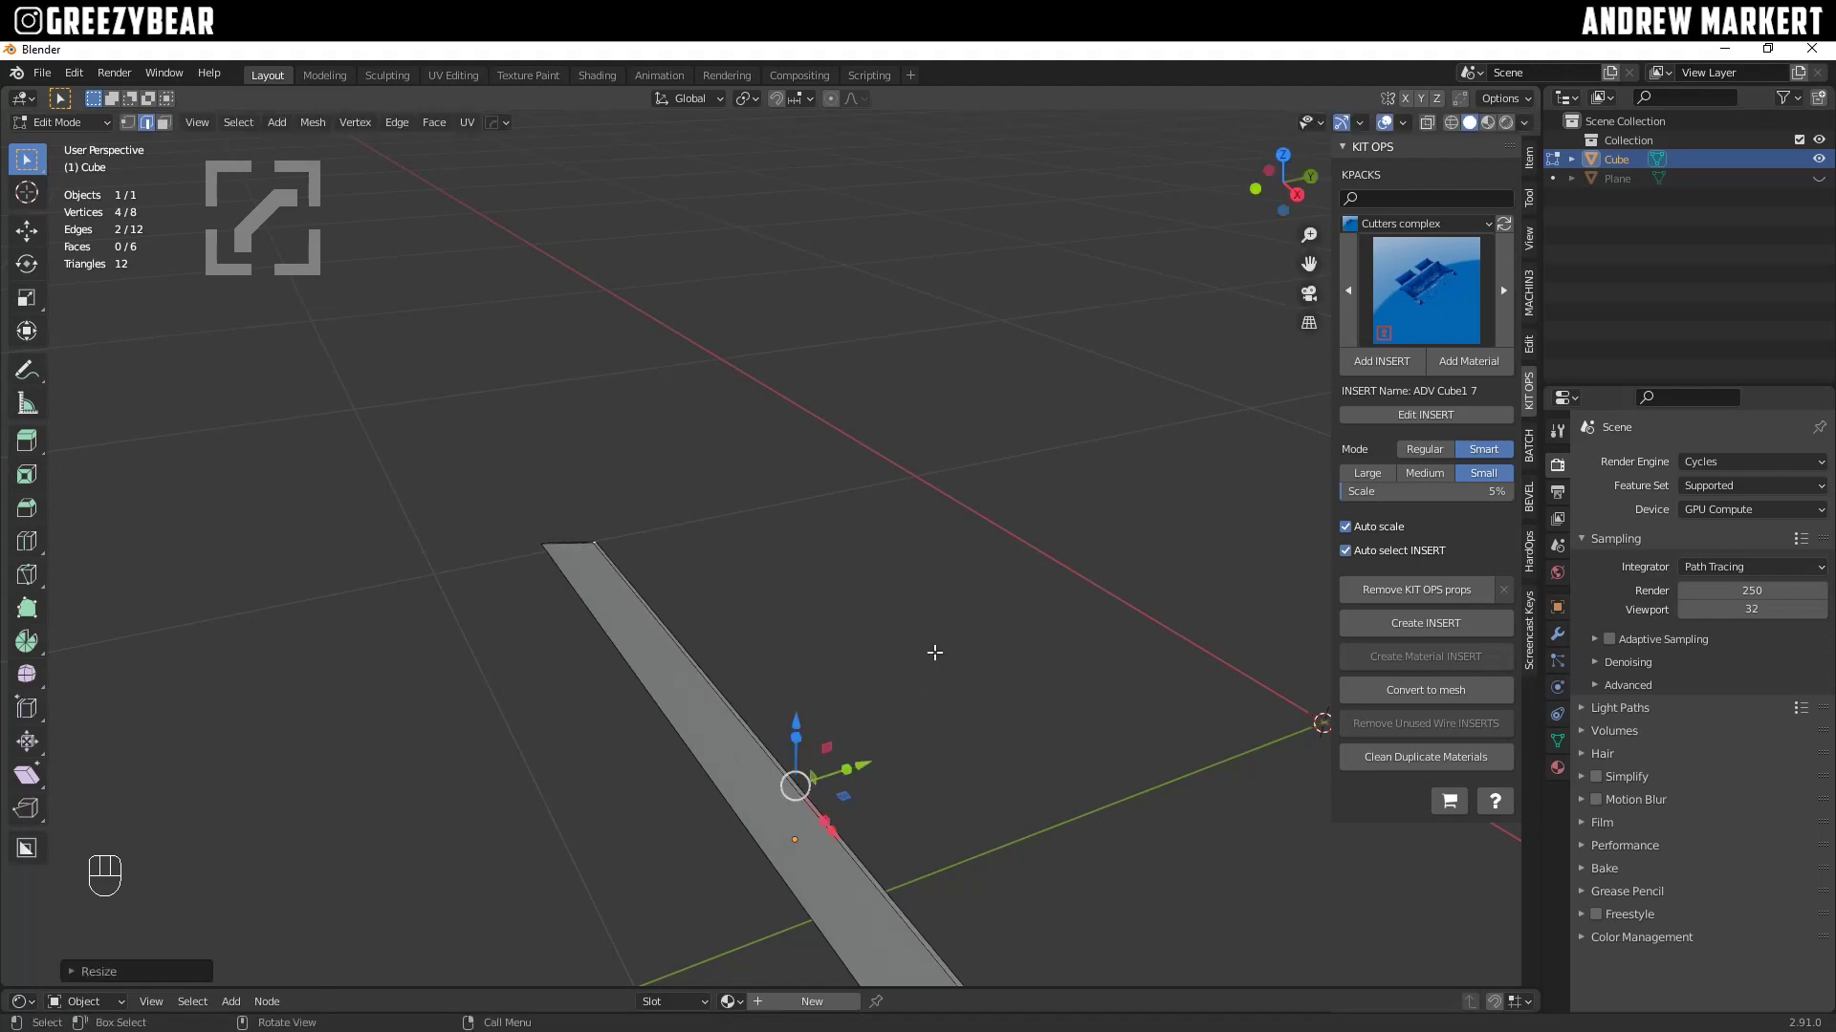
key(Tab)
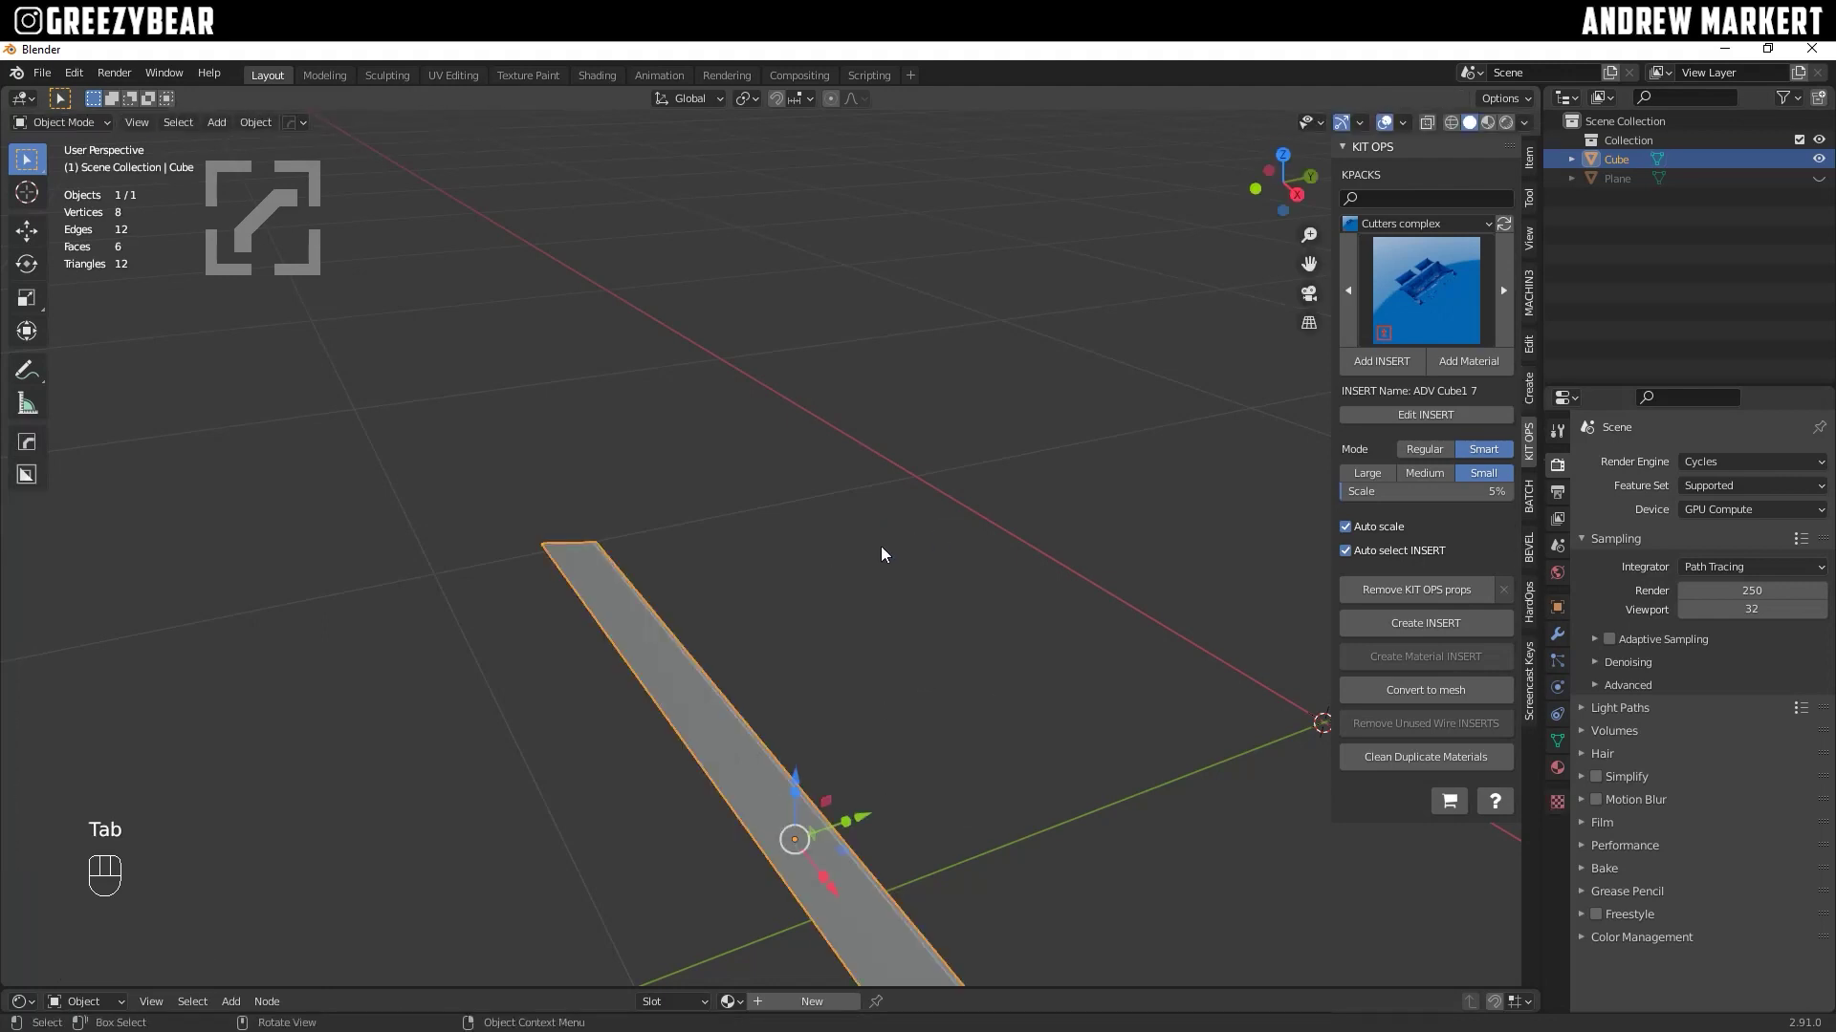
Step: Unhide the tray body and move the tapered plate along the Y axis up against the tray's side wall
key(alt+h)
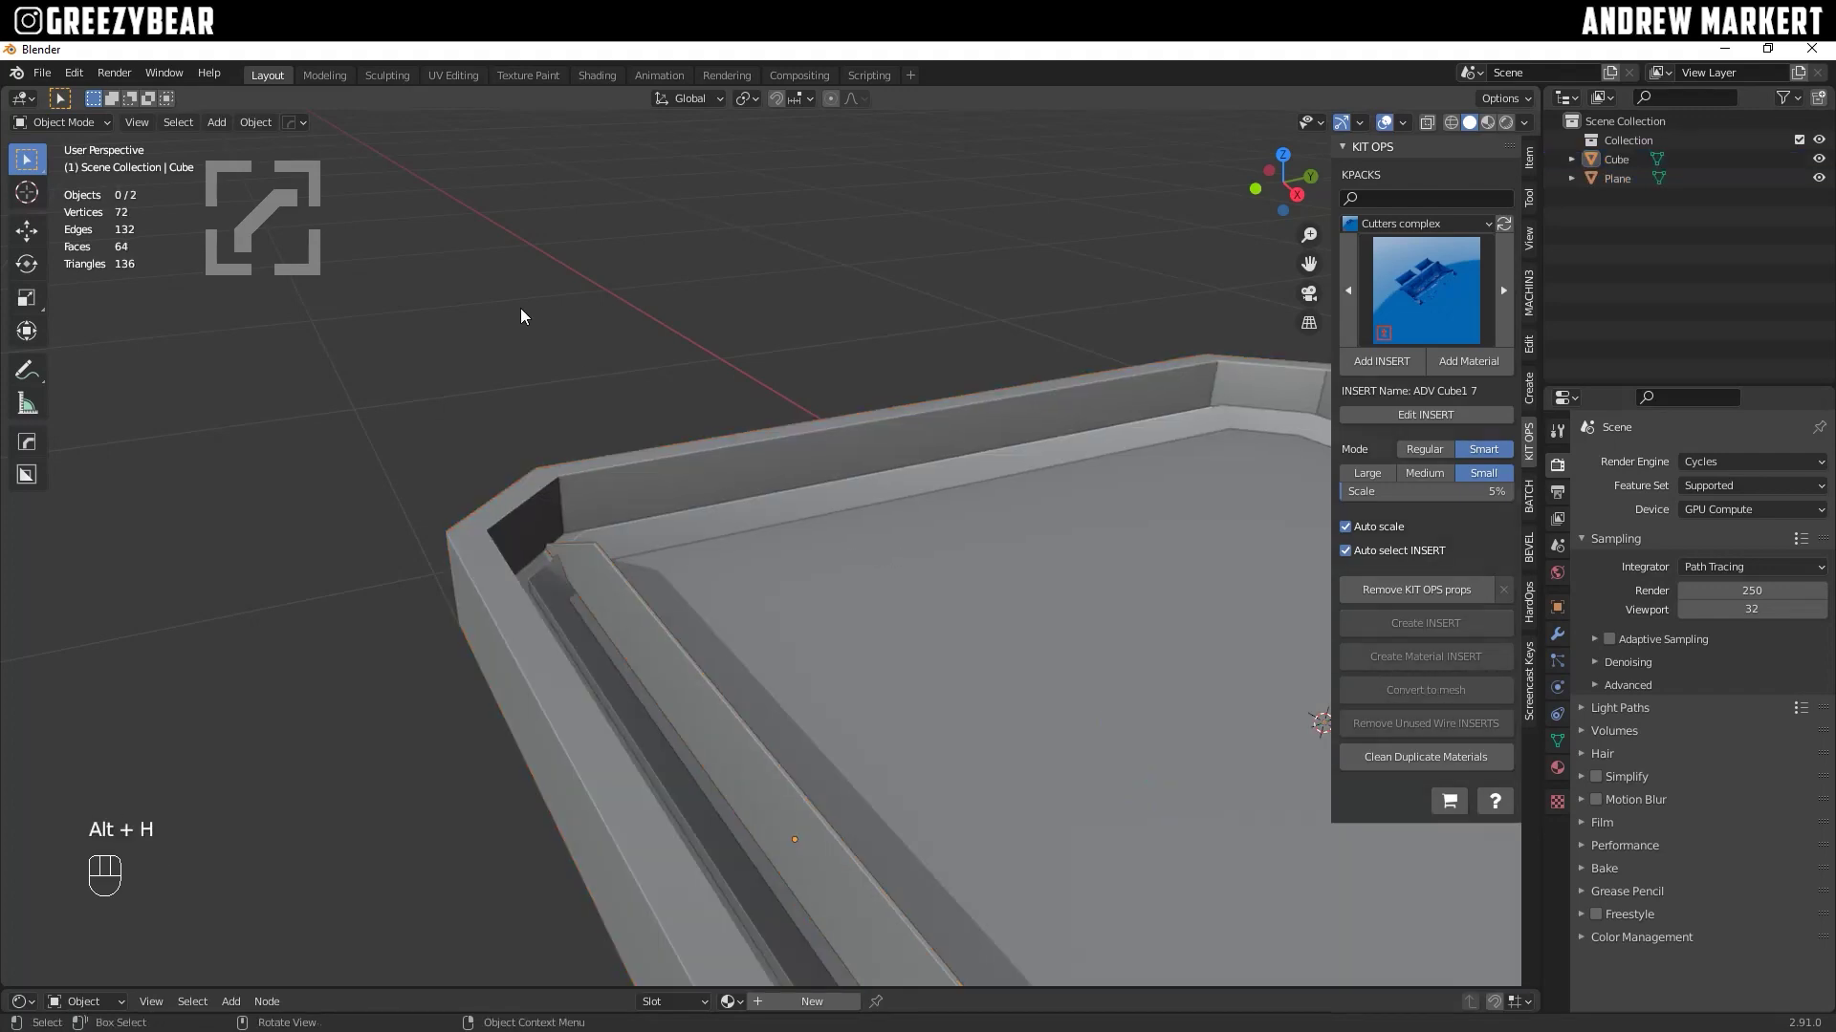
alt+drag(520, 312, 852, 700)
middle_drag(853, 700, 617, 766)
click(606, 646)
alt+middle_drag(606, 646, 741, 640)
key(g)
key(y)
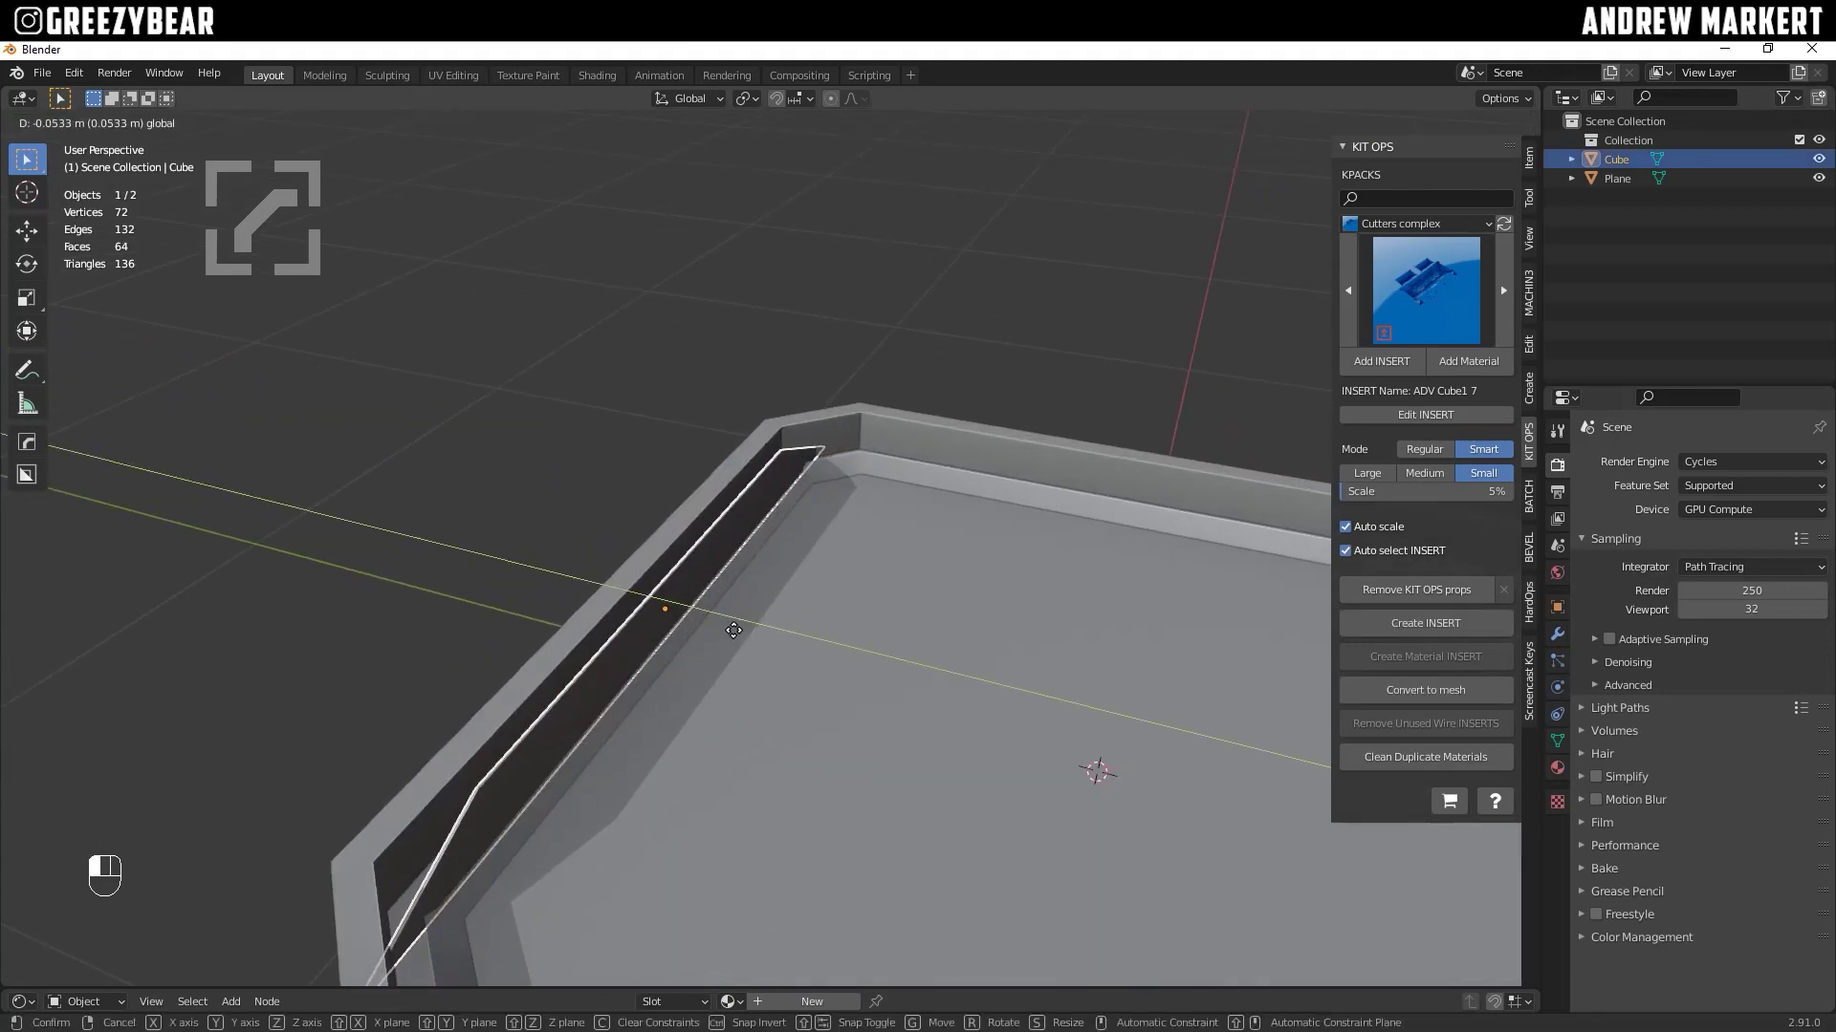
click(474, 610)
key(alt+a)
Step: Stretch the tapered plate's height along the Z axis until its upper edge nears the tray's rim
alt+middle_drag(473, 610, 687, 746)
click(784, 742)
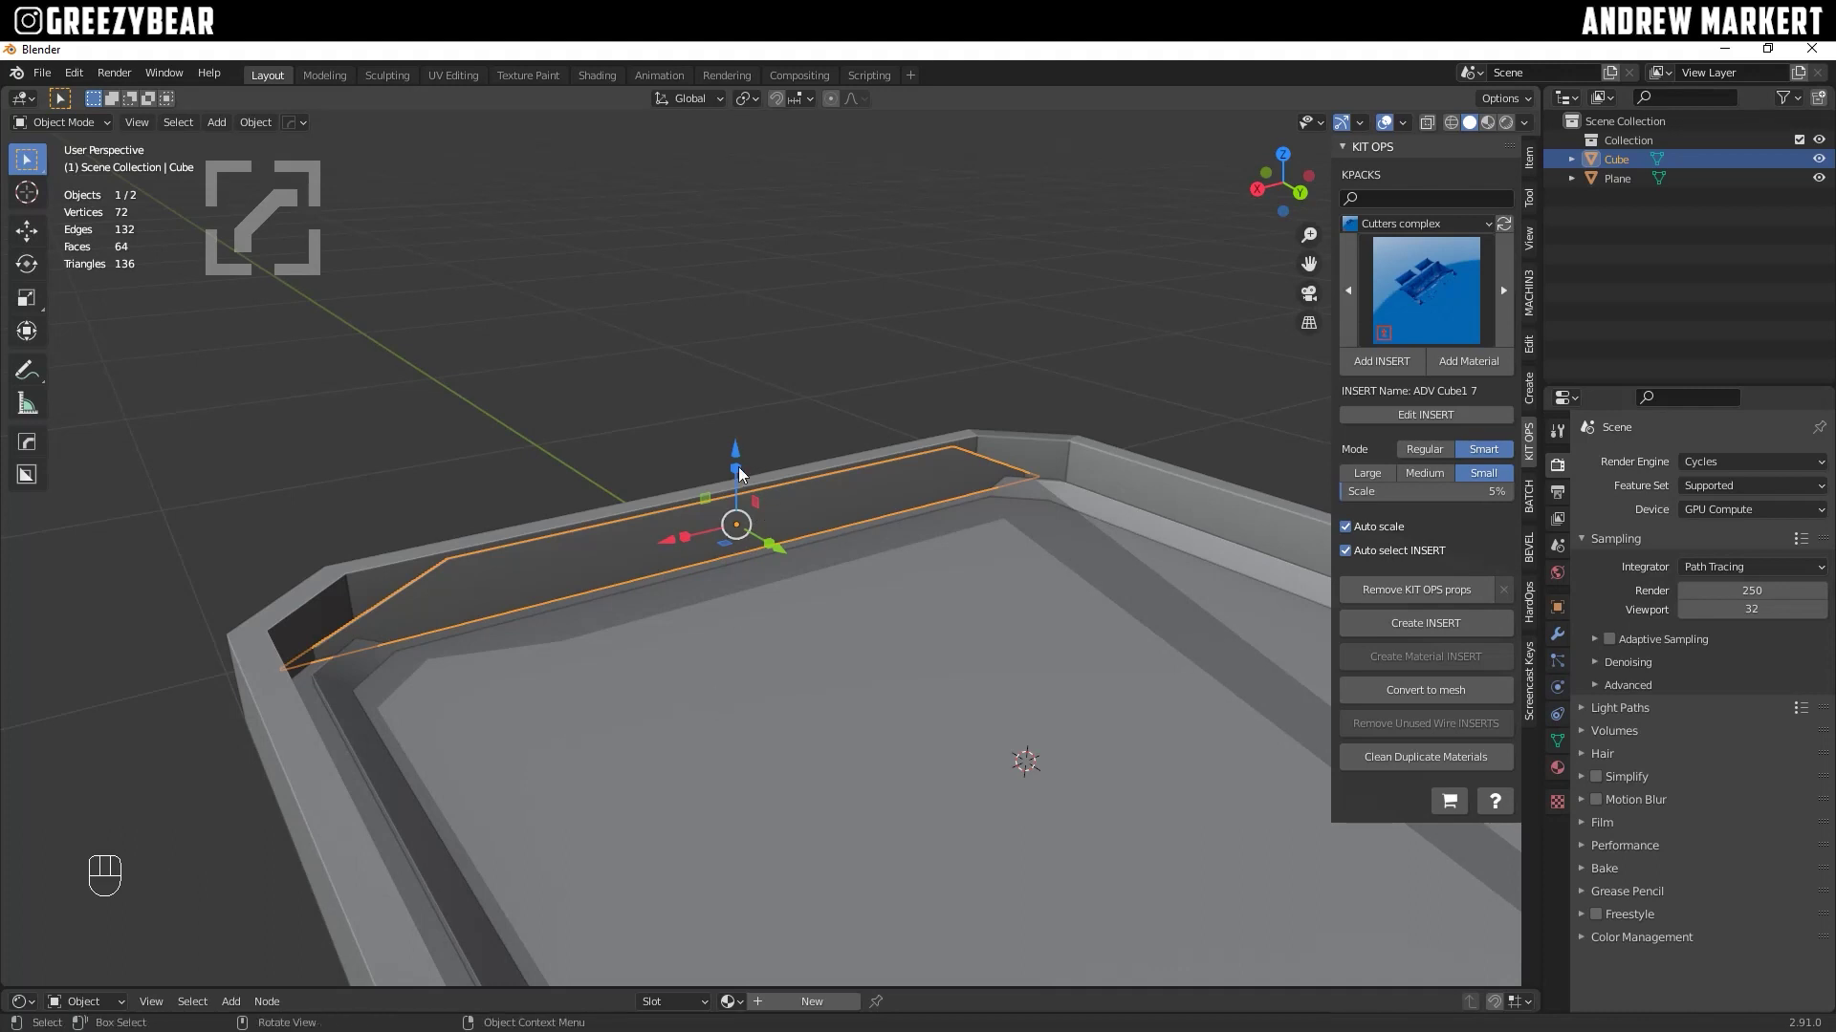
drag(738, 466, 738, 442)
drag(737, 441, 740, 440)
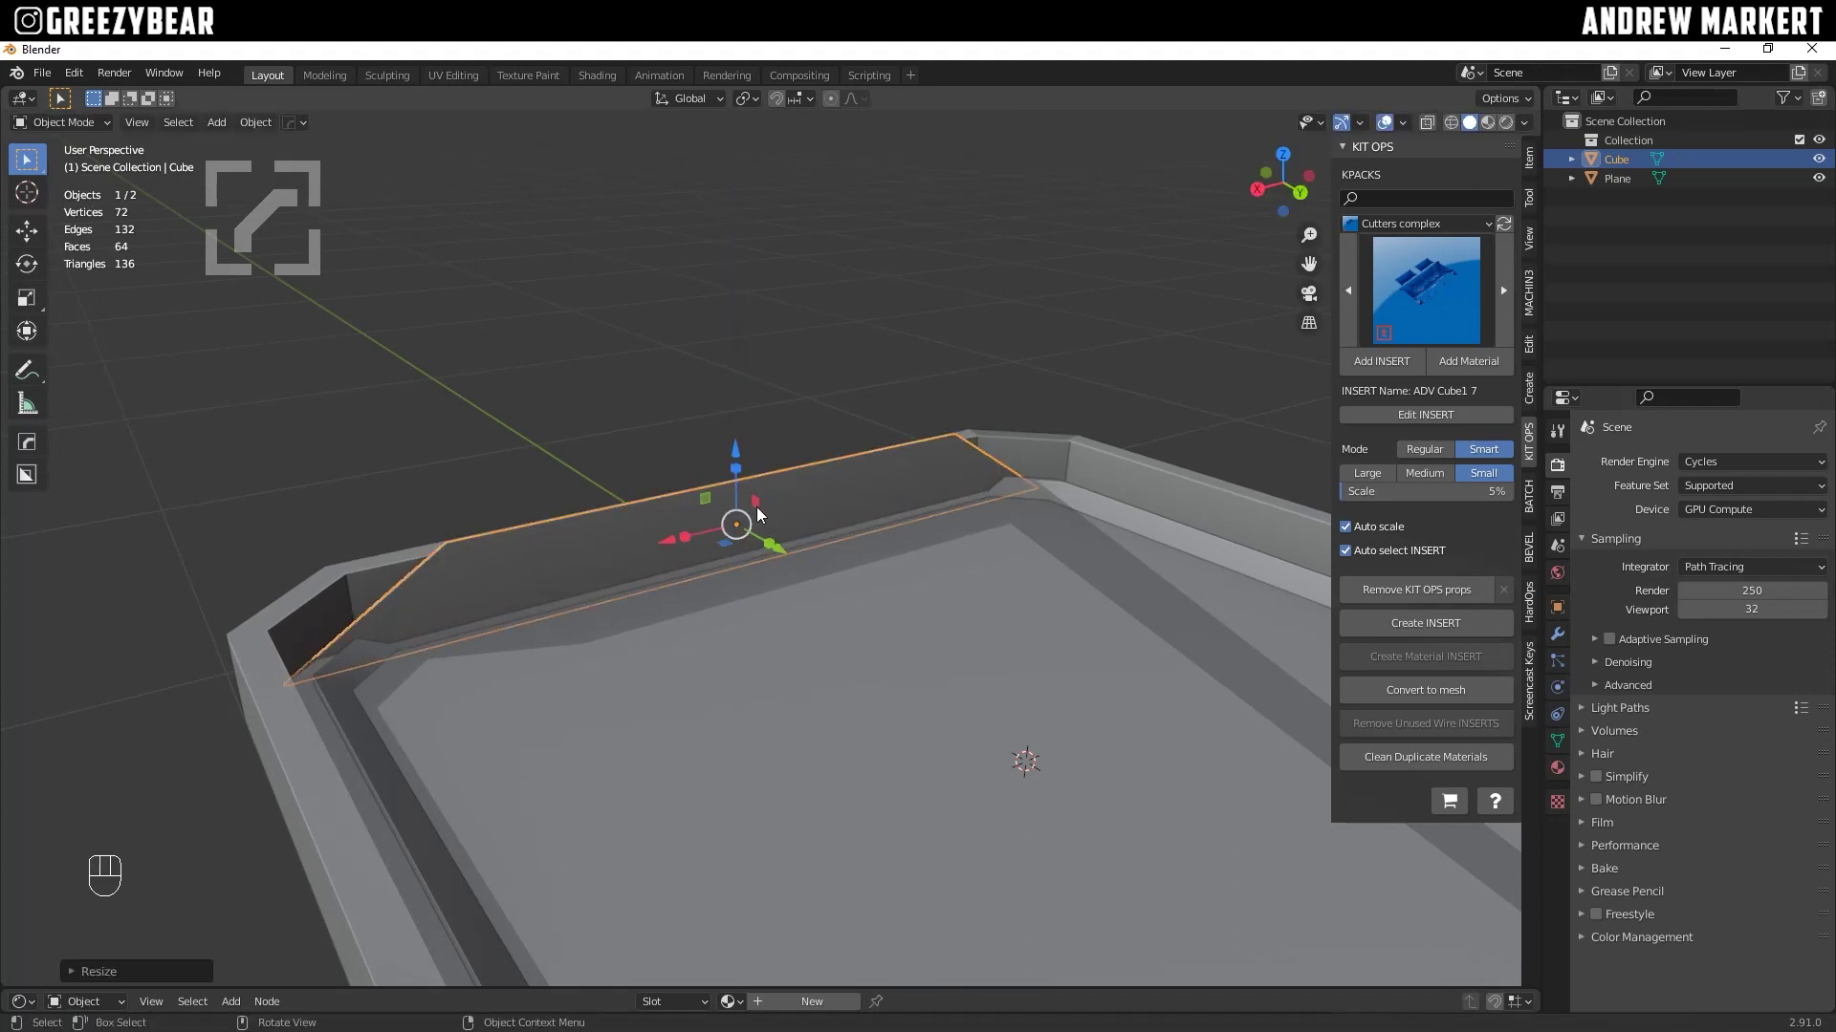
Step: Add a HardOps Array V2 to the plate and set its direction to the Y axis
alt+drag(737, 525, 724, 625)
key(q)
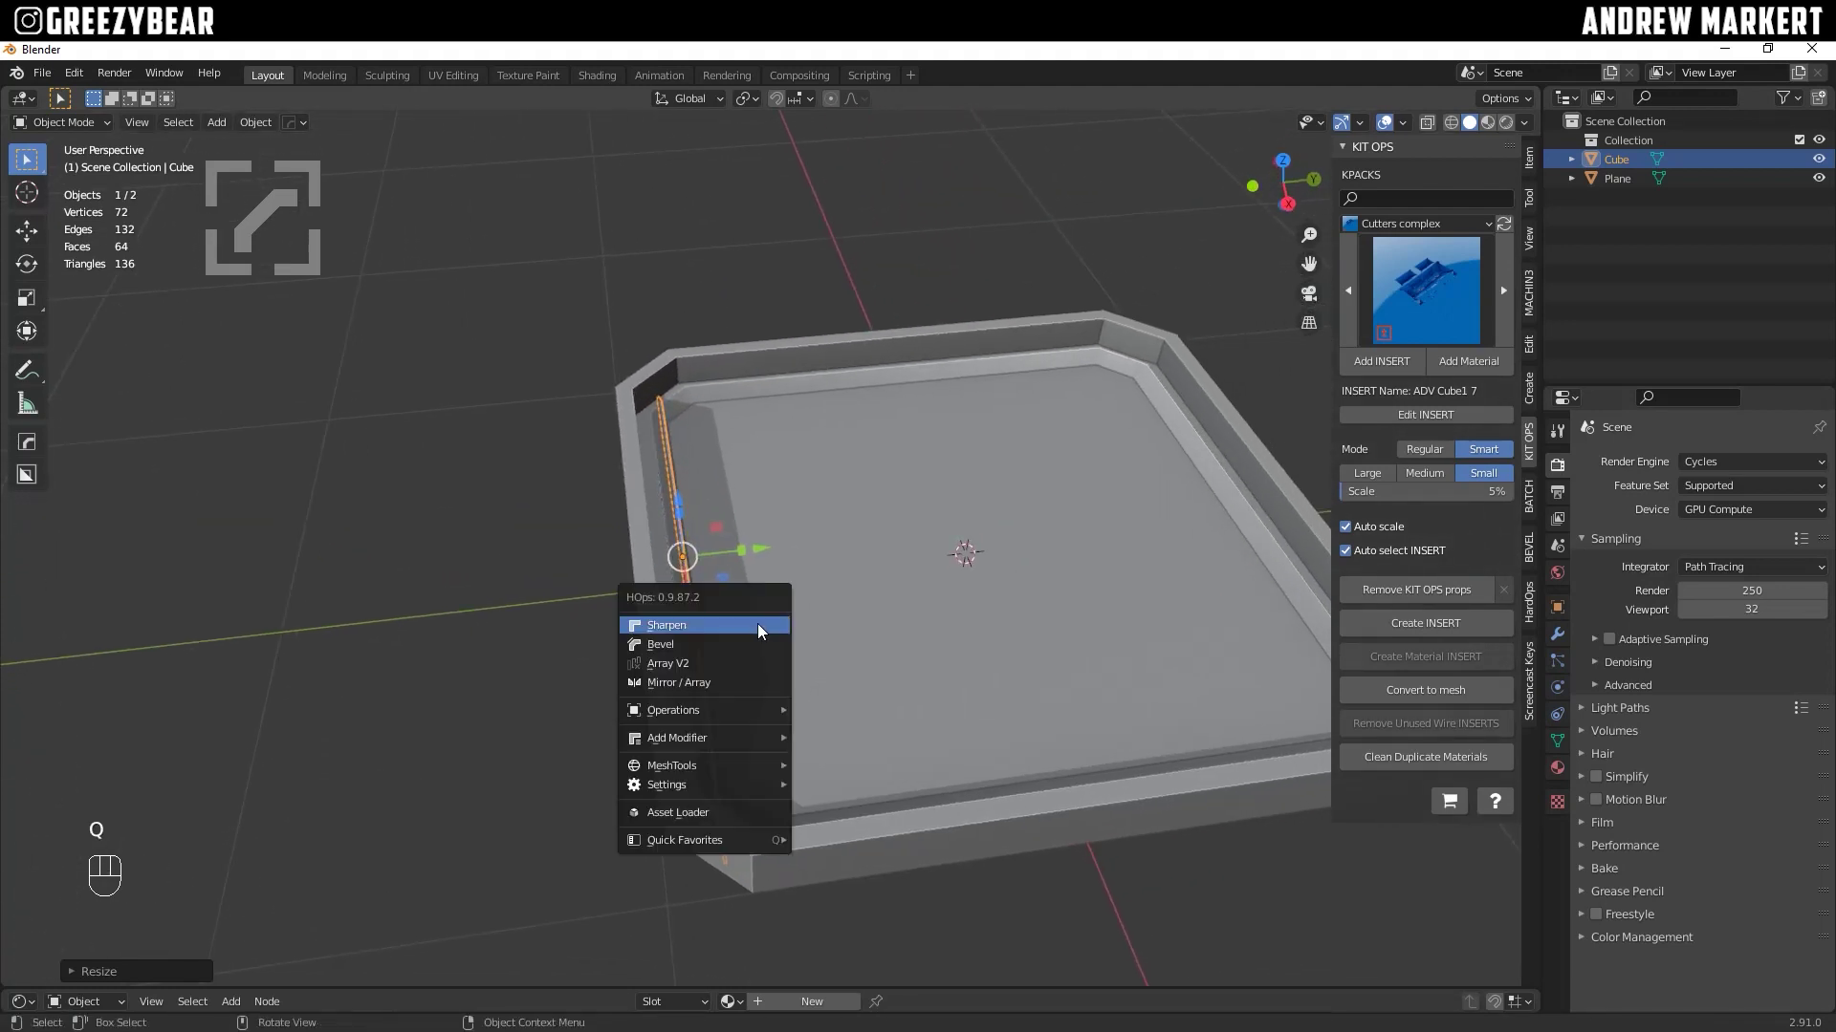
click(743, 663)
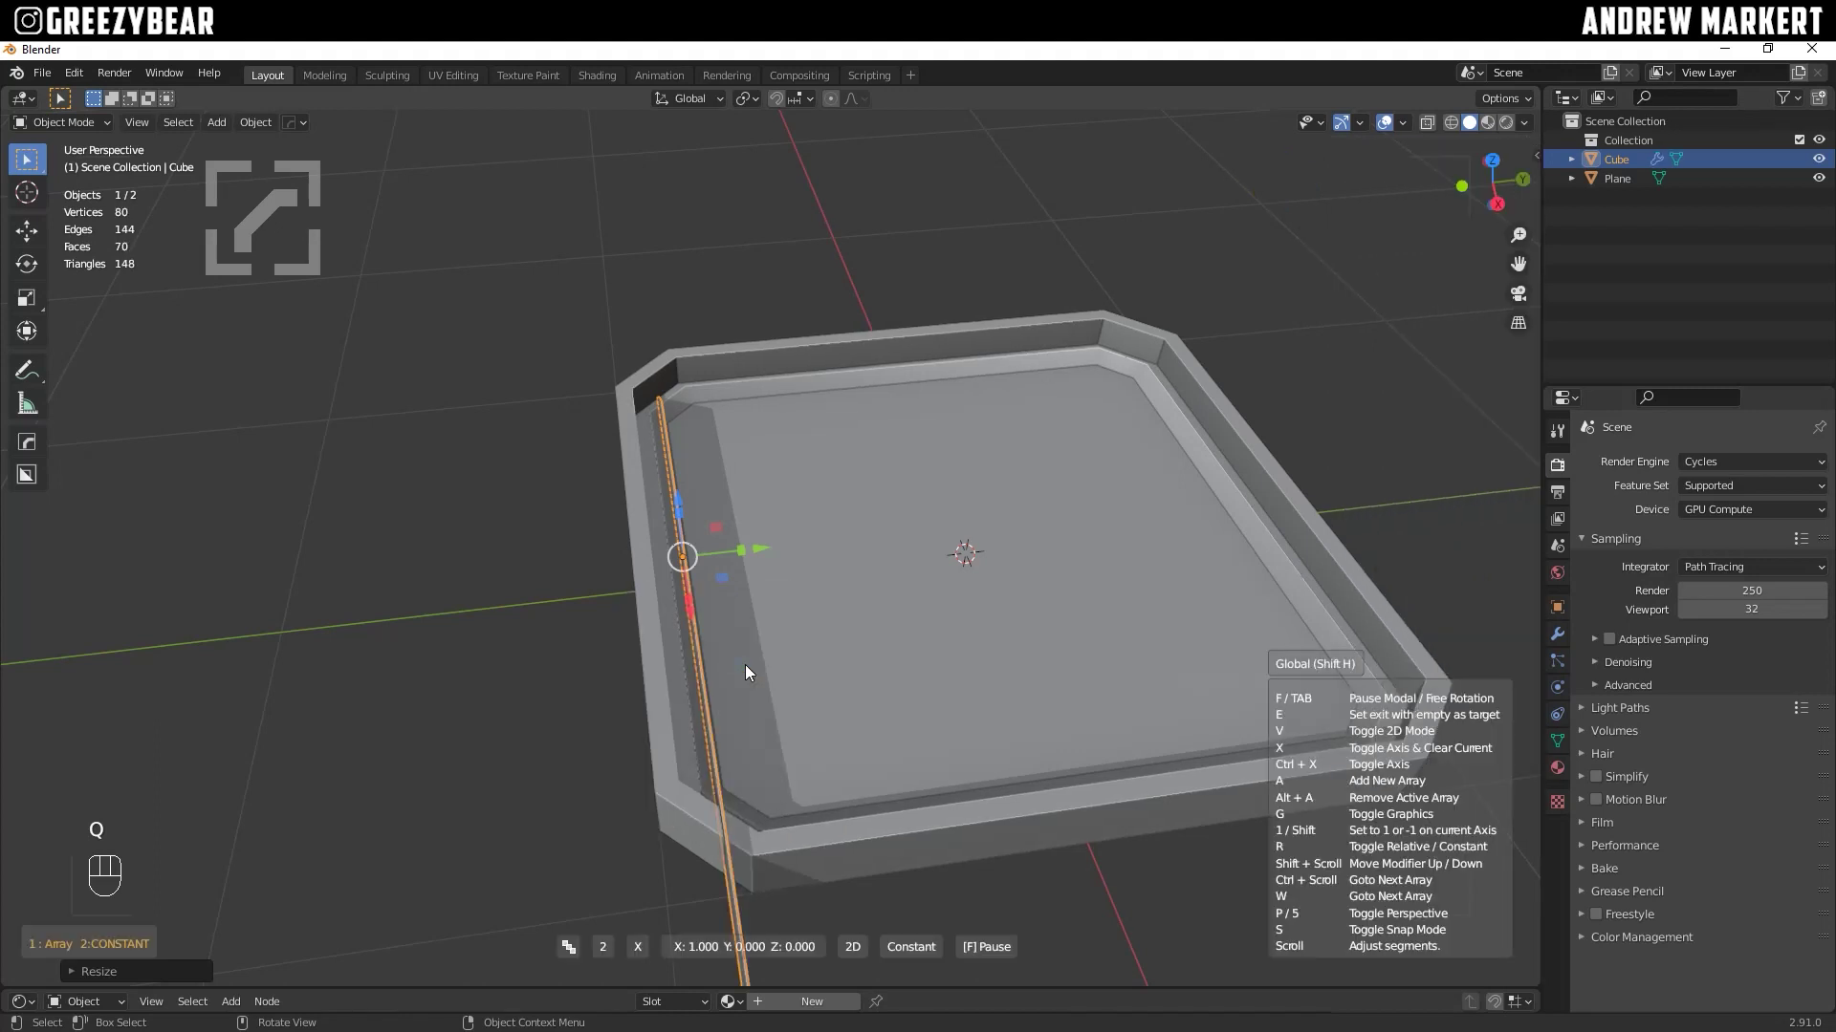
key(x)
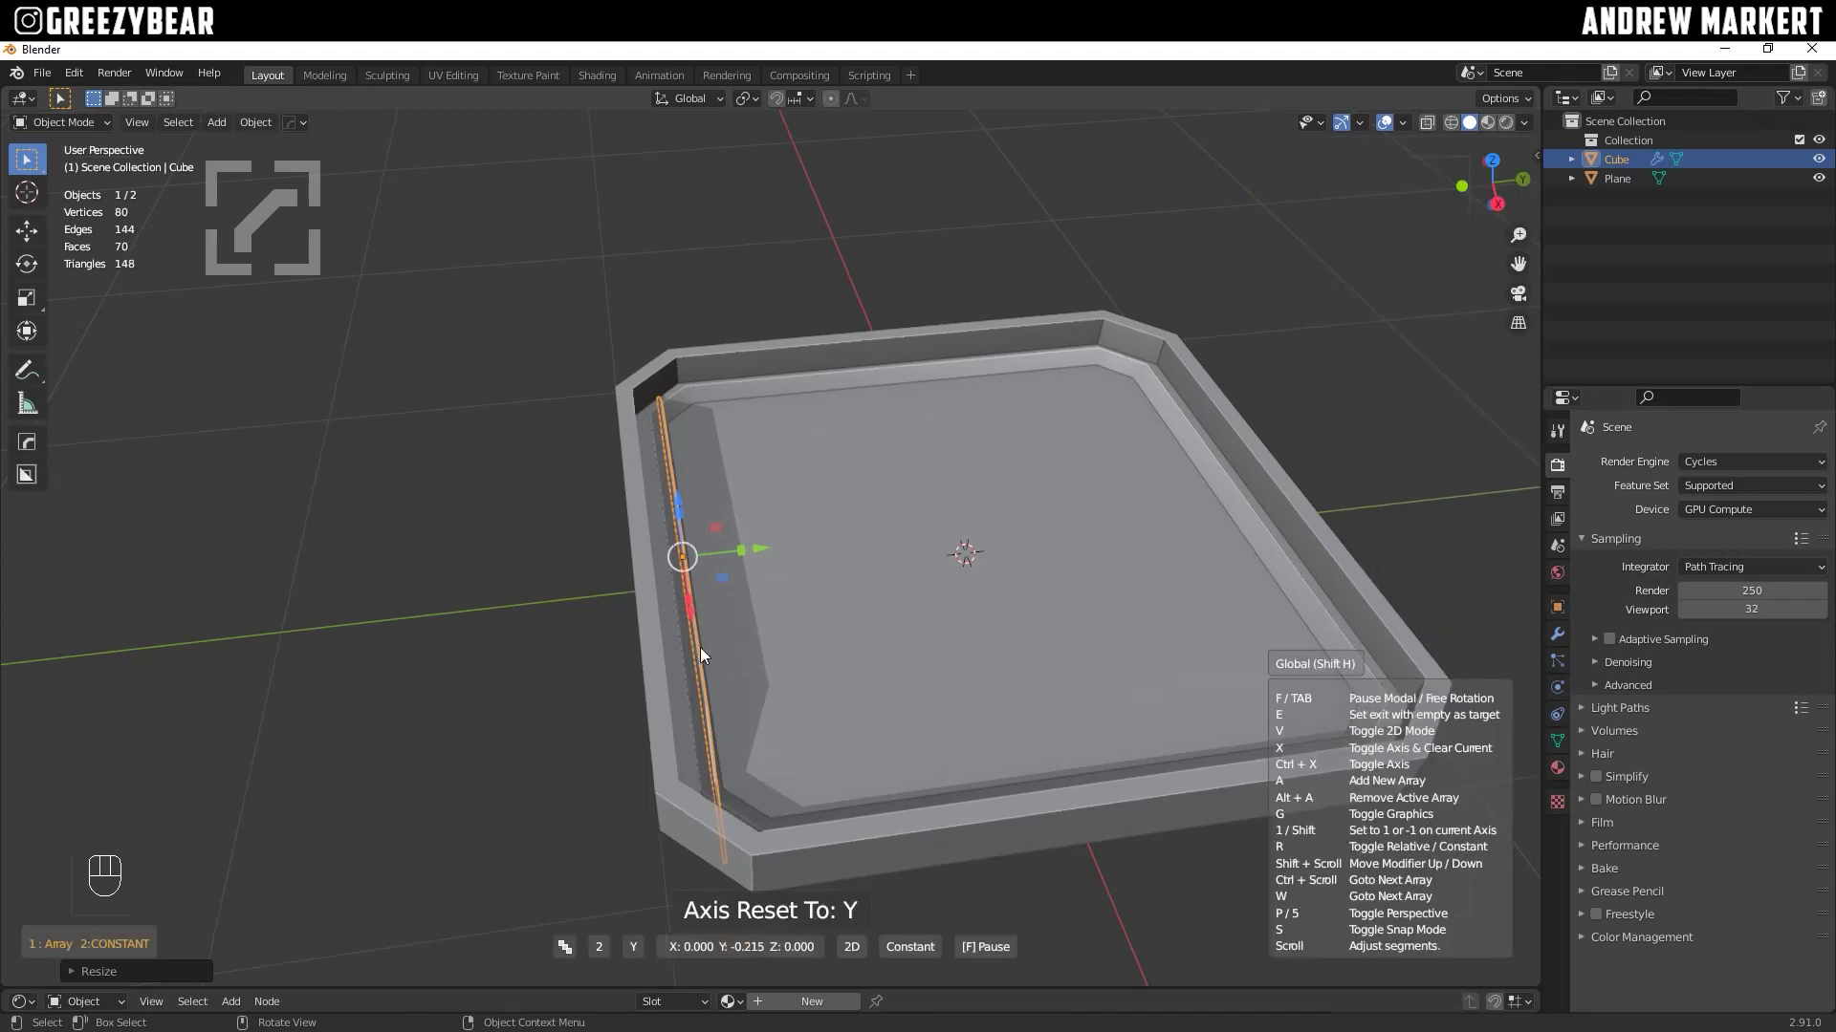
key(x)
key(x)
key(x)
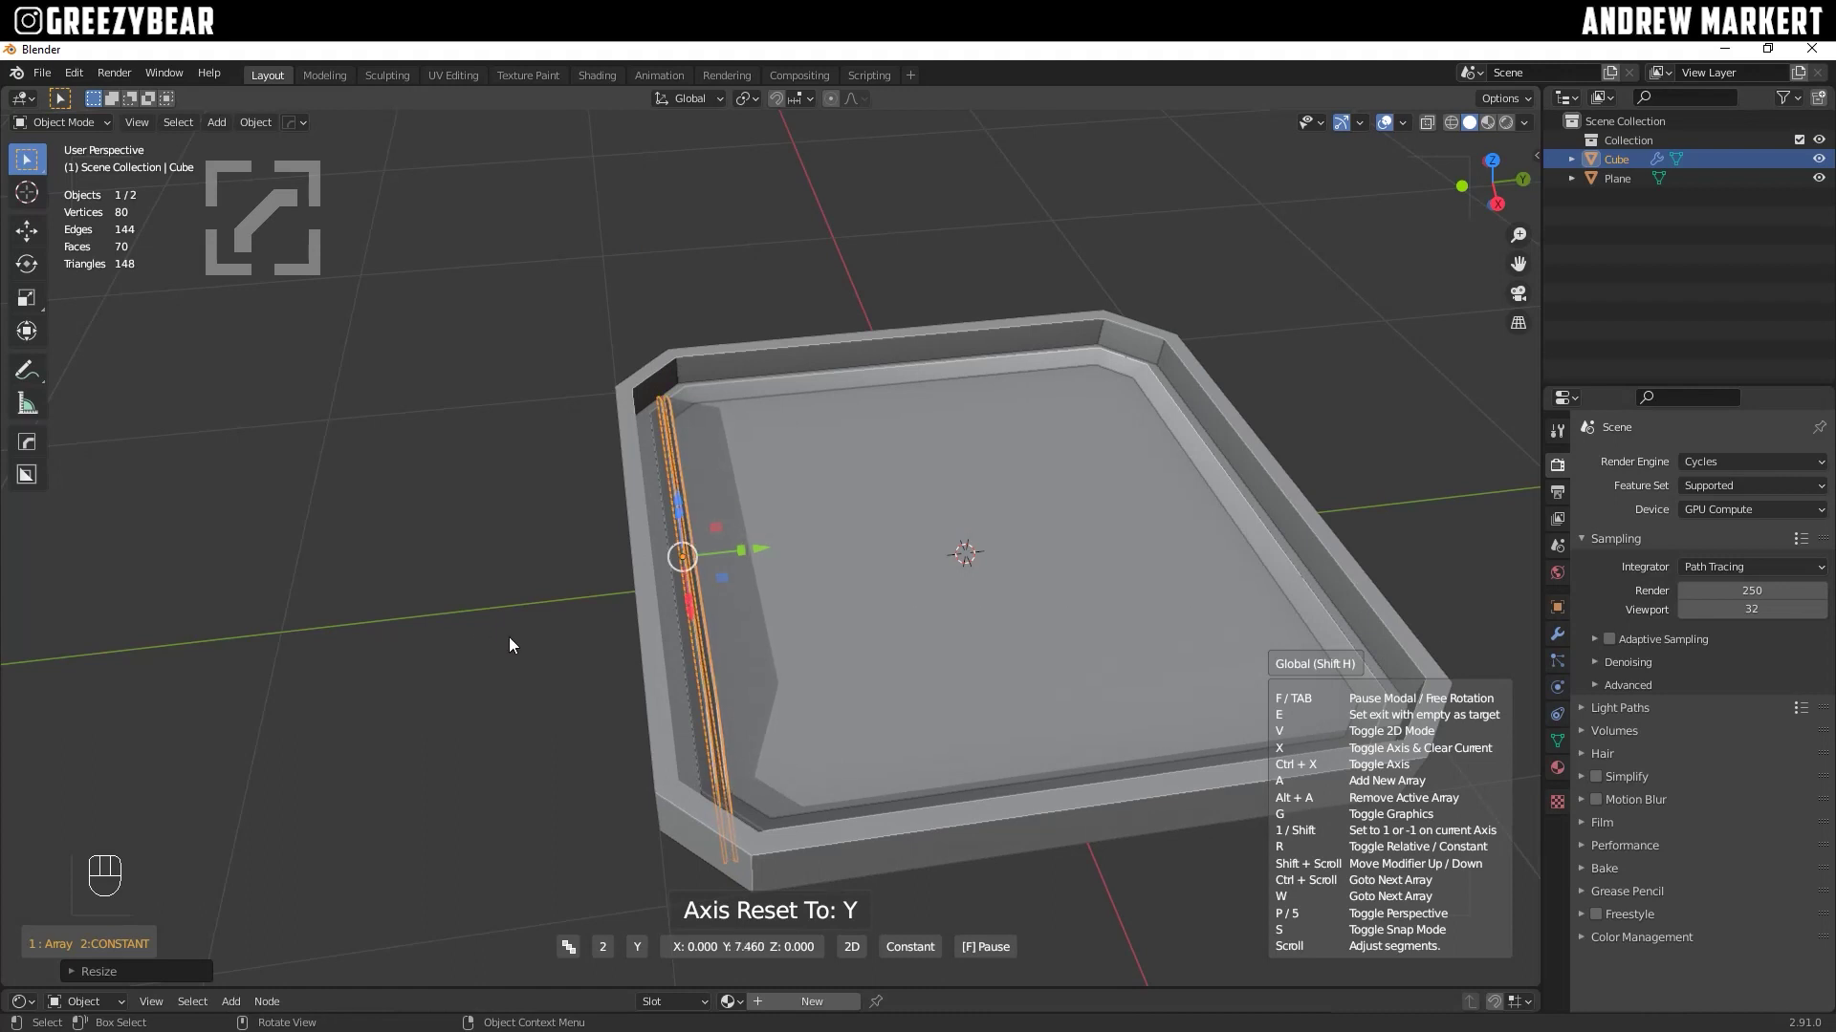
Step: Increase the array count with a constant Y offset of about 8 until the fins fill the tray's width
scroll(571, 639, up, 4)
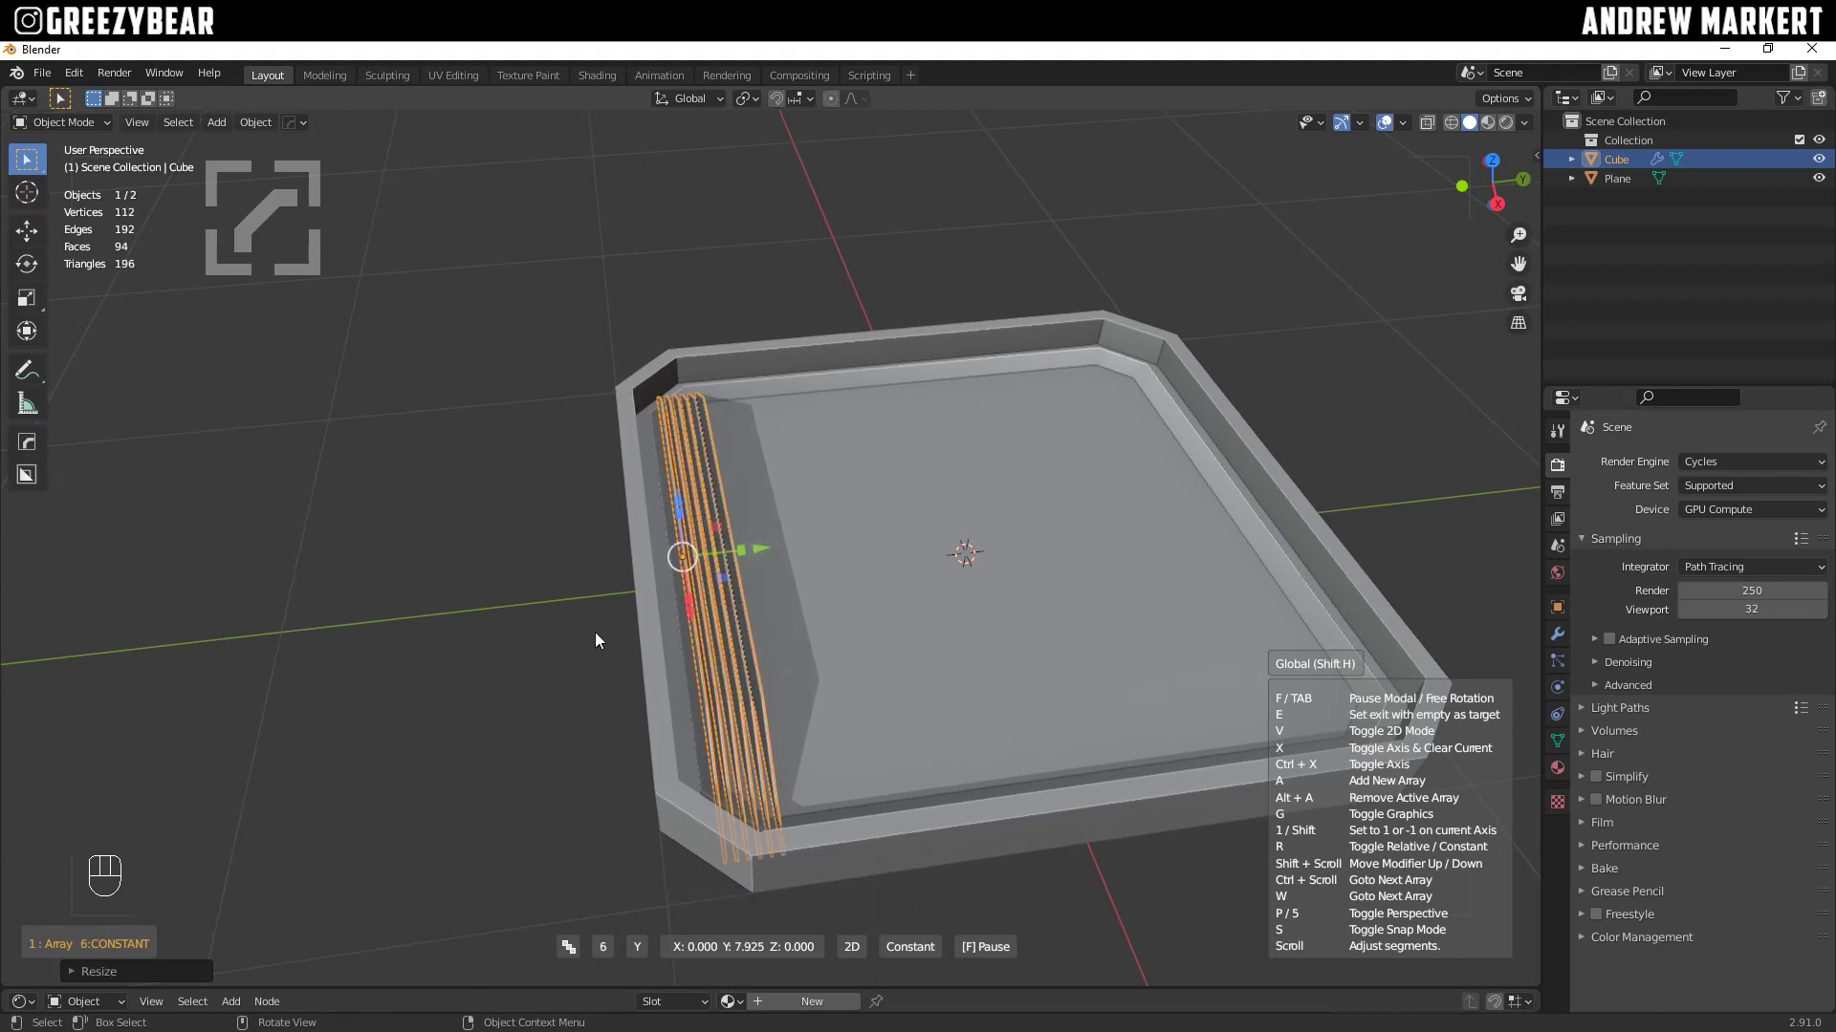
scroll(616, 624, up, 20)
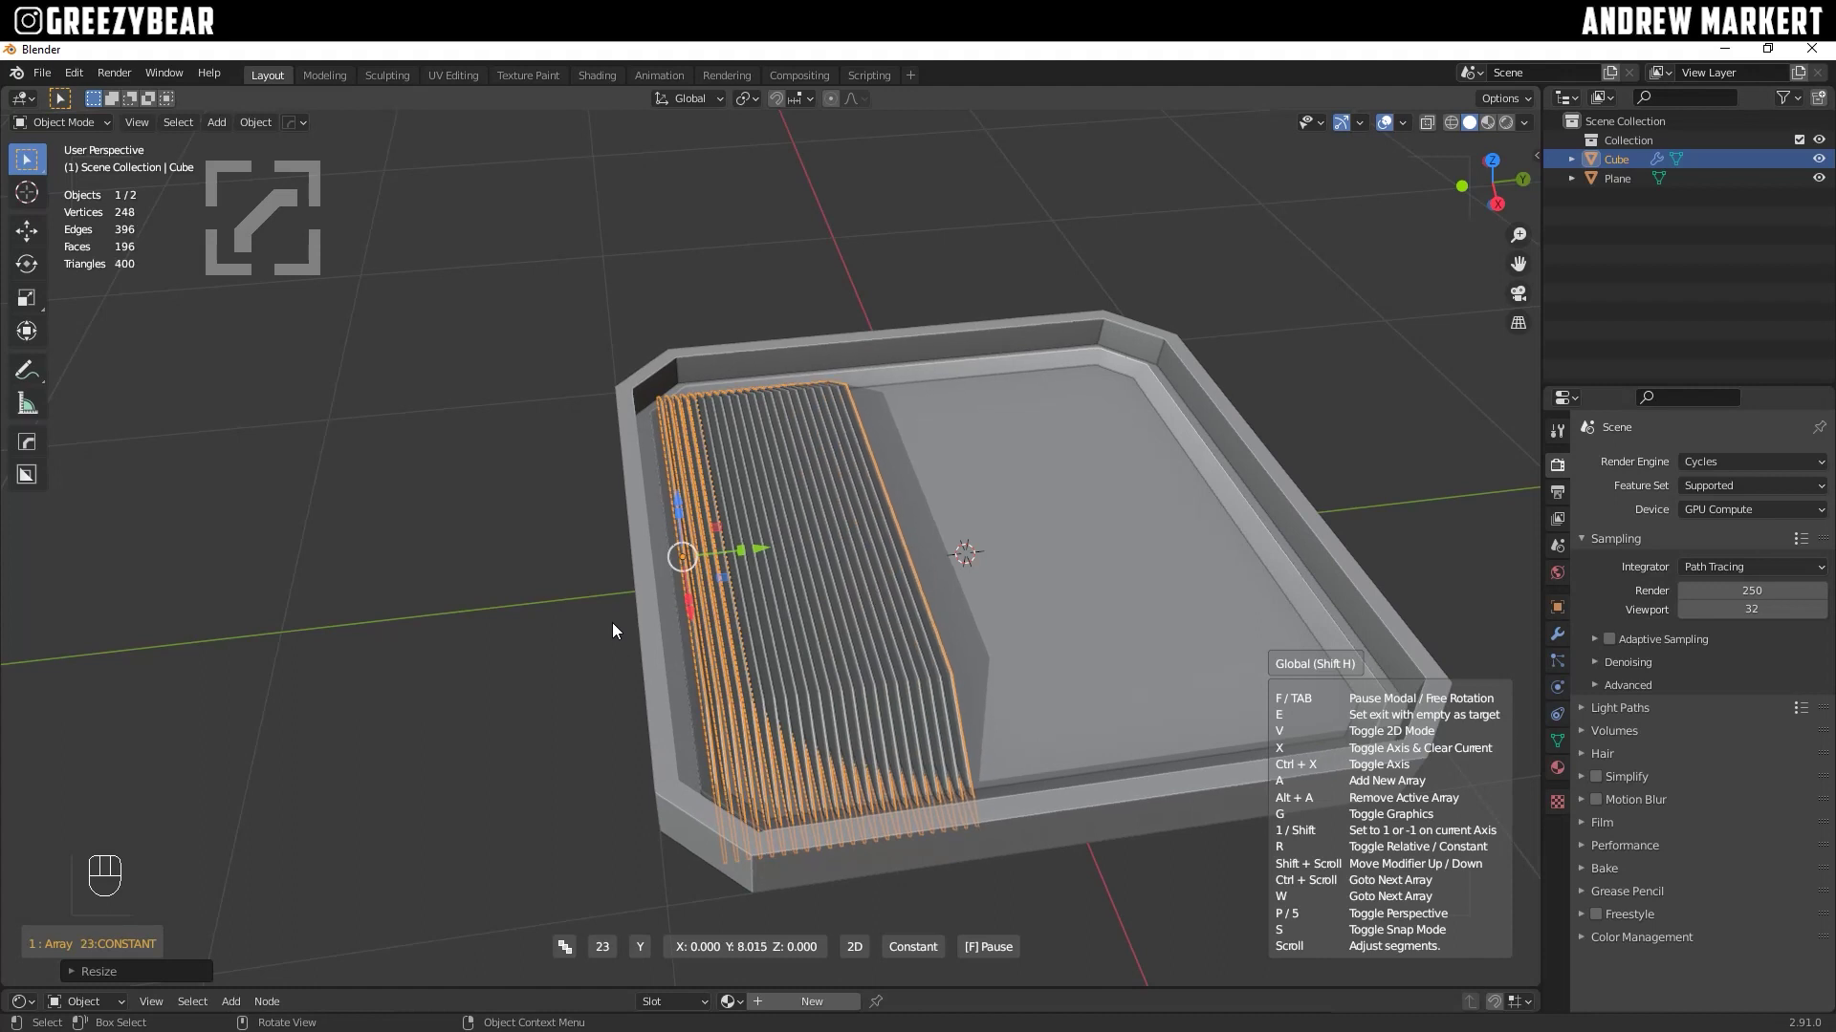
scroll(610, 624, up, 20)
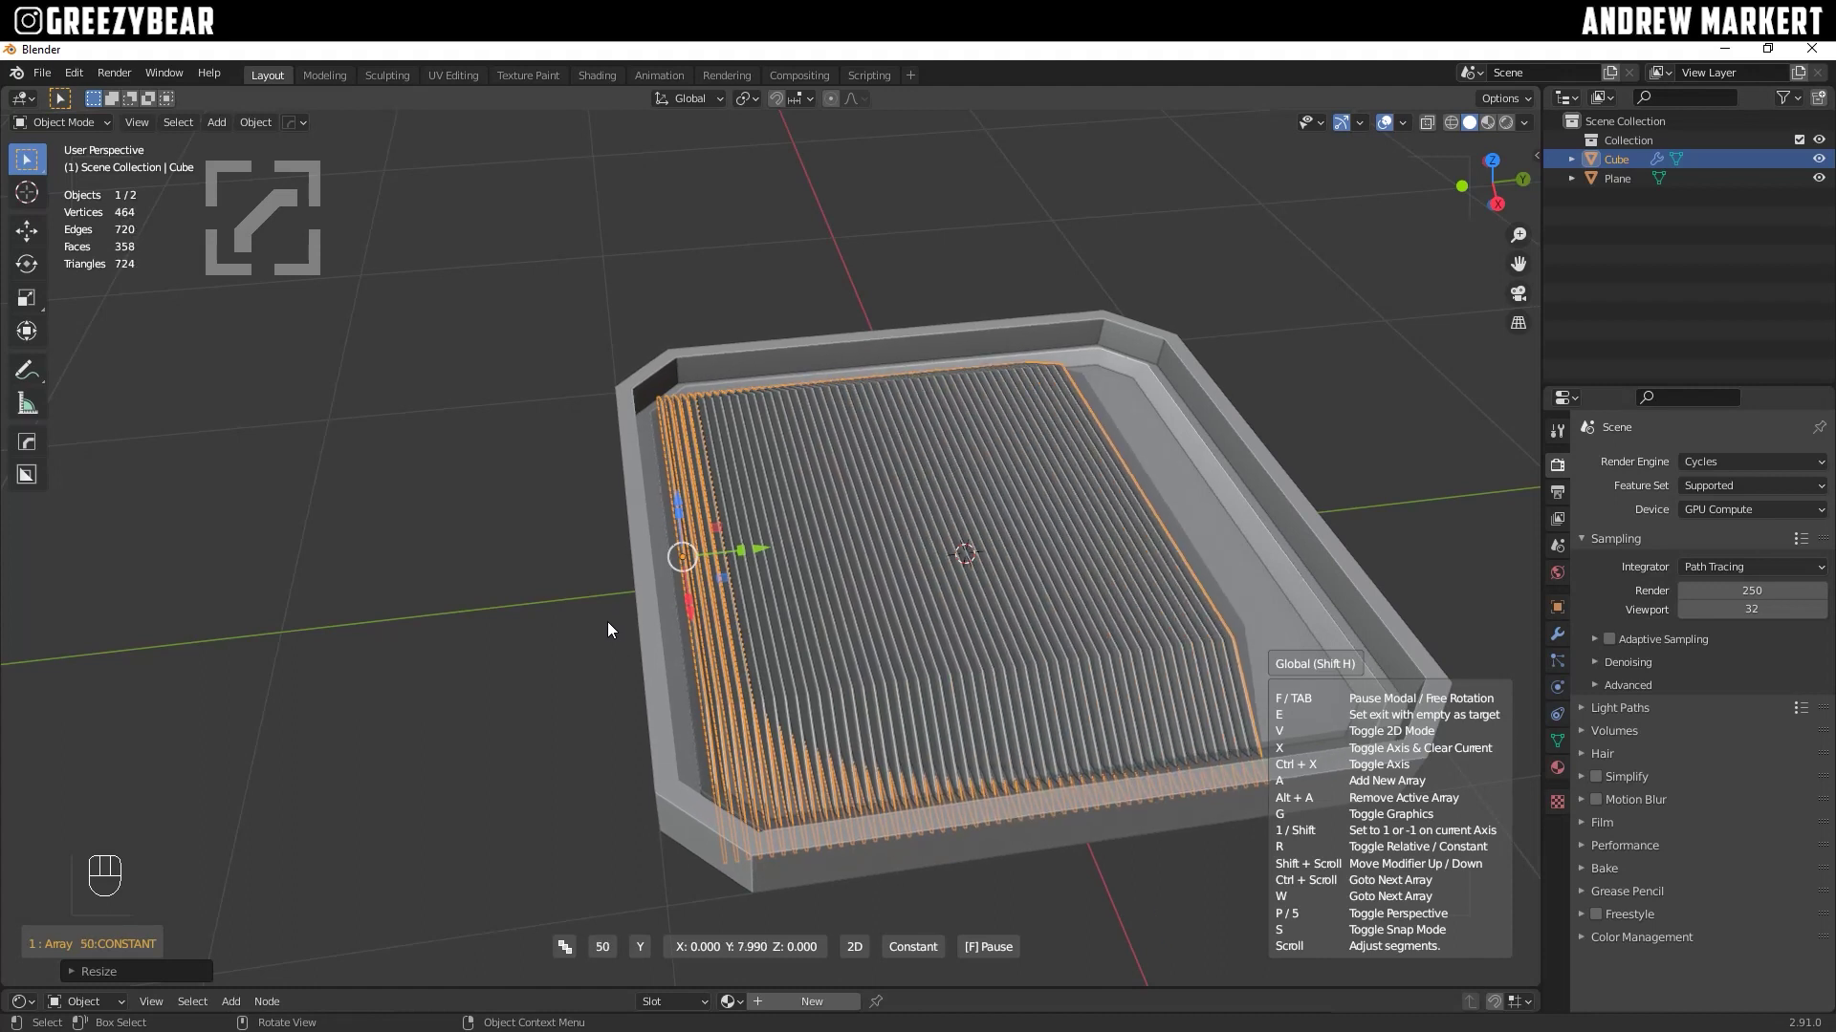
scroll(606, 621, up, 4)
click(605, 622)
key(n)
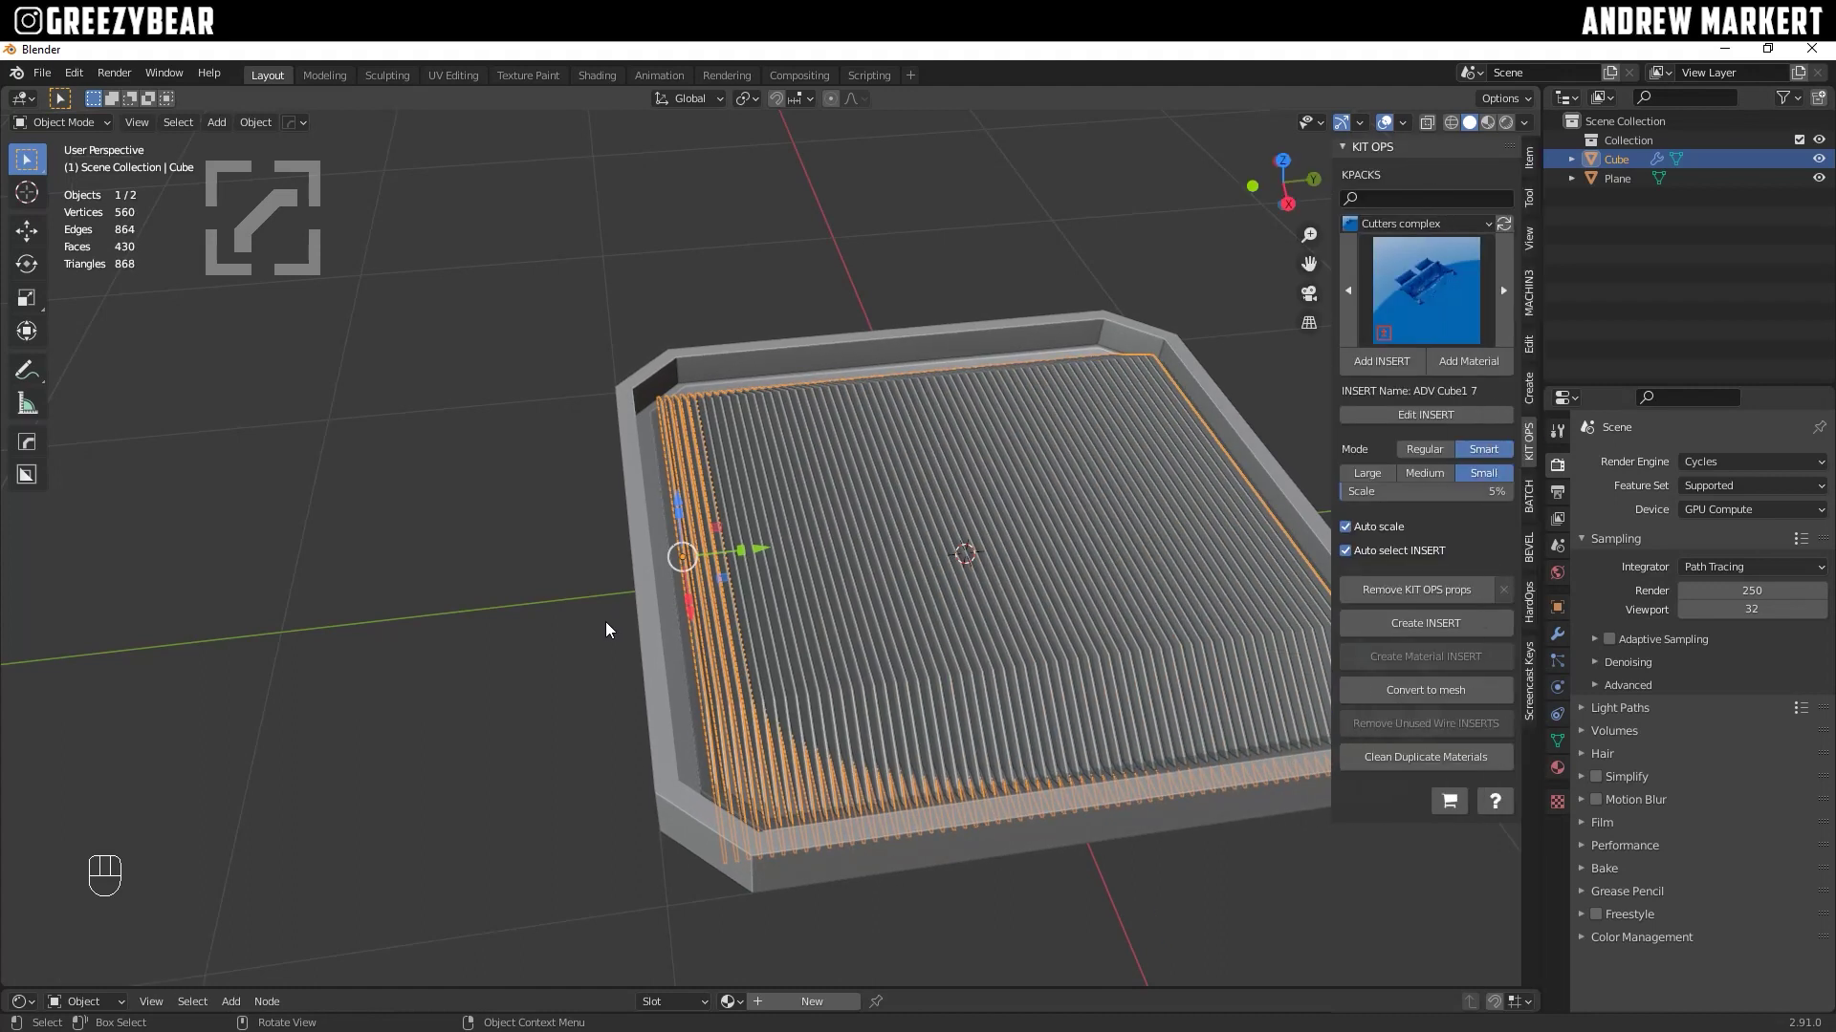
click(533, 631)
alt+middle_drag(532, 631, 326, 695)
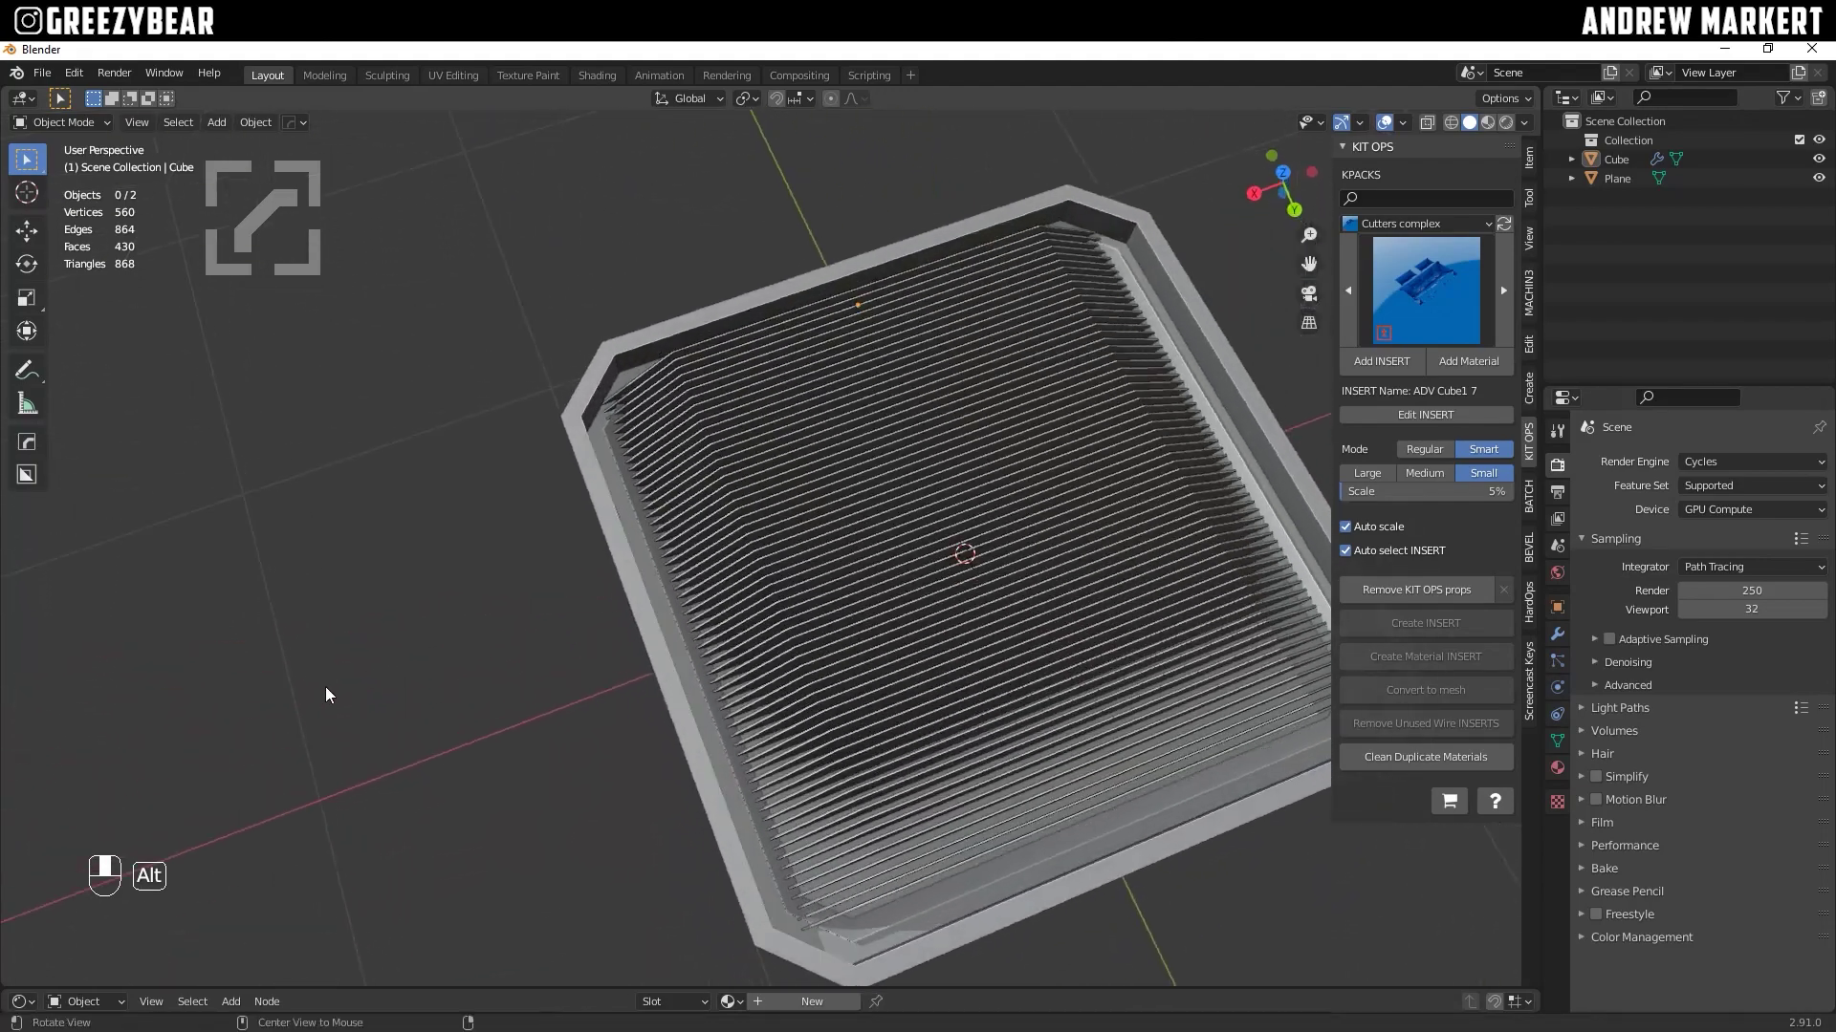
click(679, 599)
scroll(717, 576, down, 4)
alt+middle_drag(721, 557, 1107, 686)
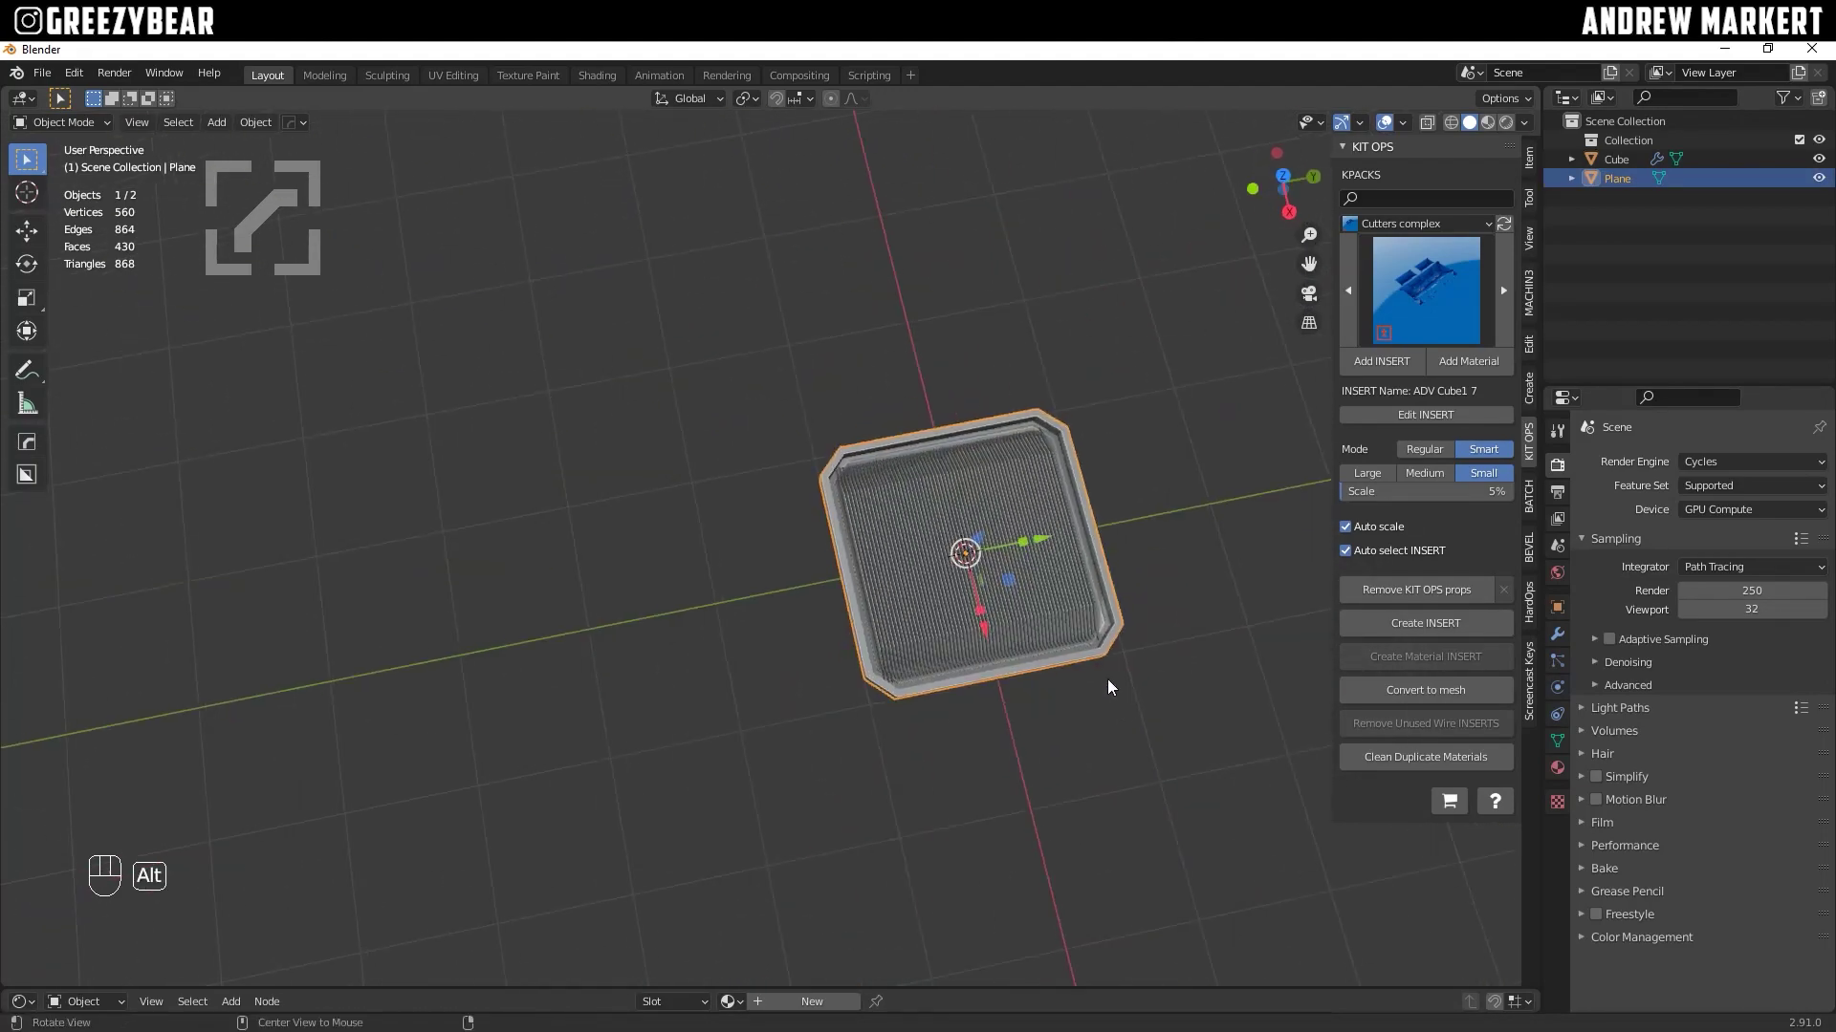
drag(1042, 541, 1078, 560)
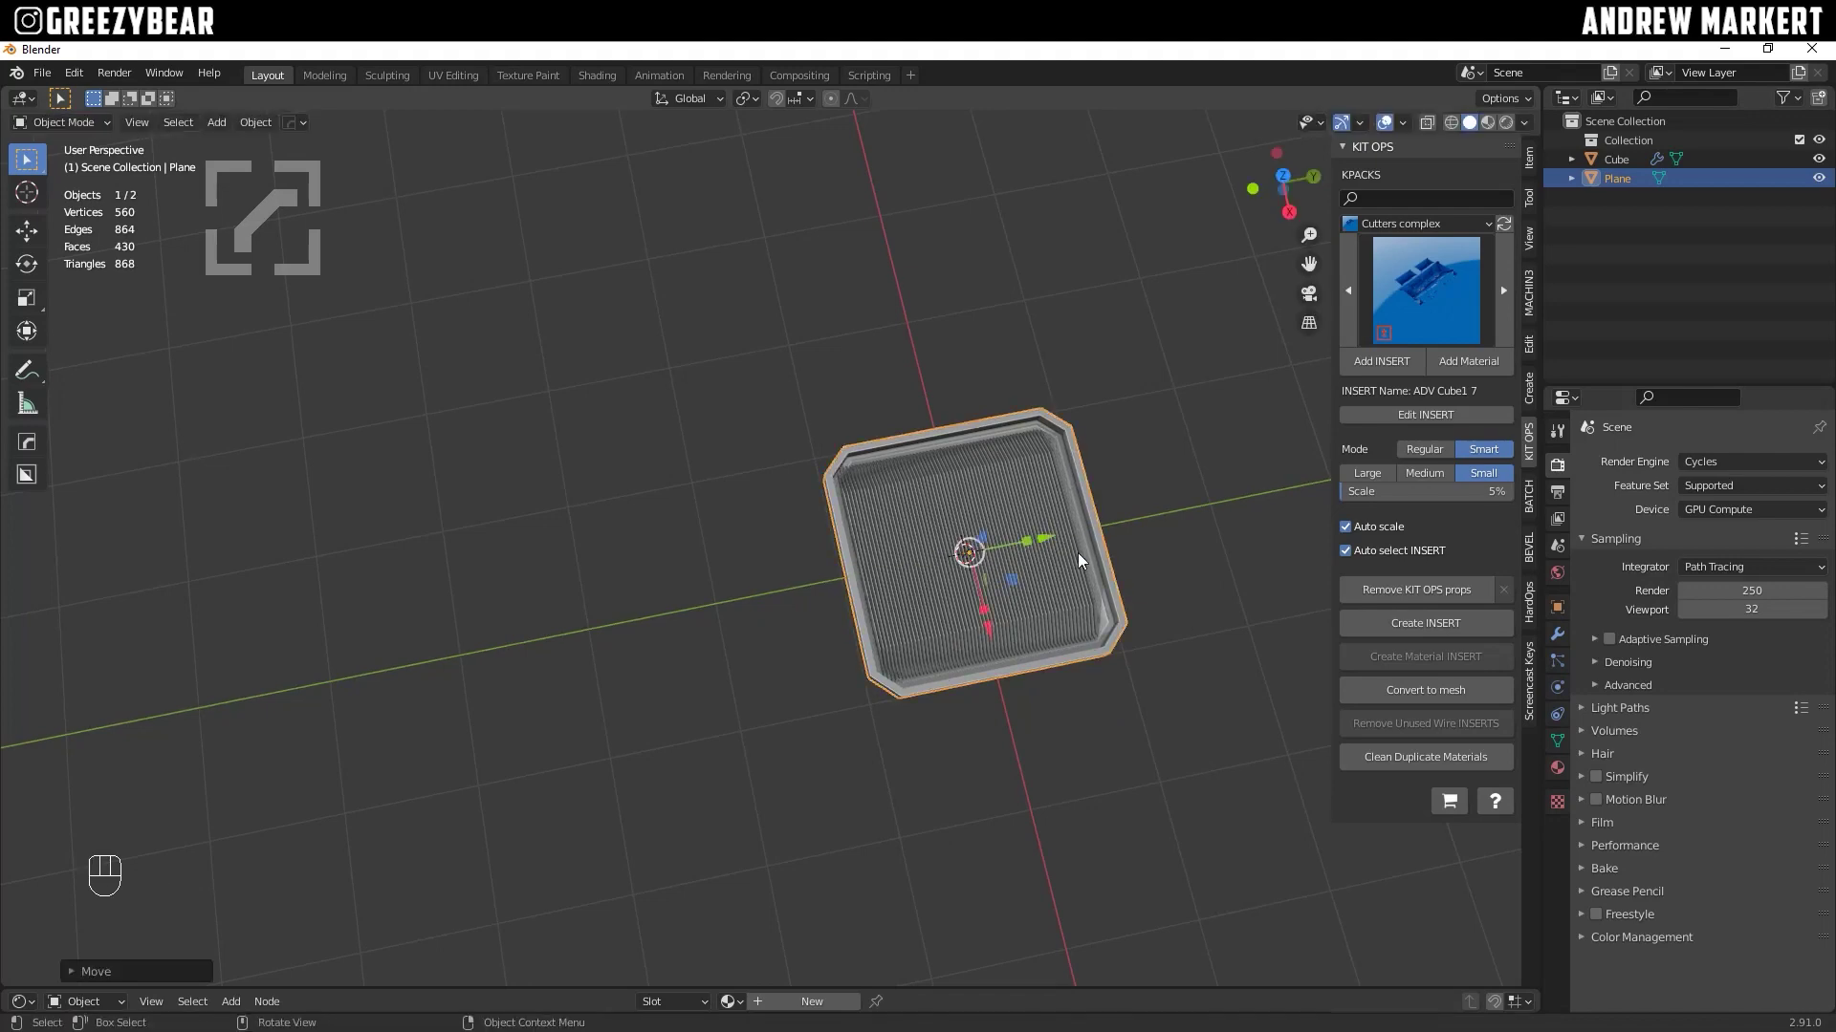
key(ctrl+z)
Step: Move the fin array slightly along the Y axis to center it between the tray's side walls
alt+middle_drag(1076, 552, 966, 773)
scroll(989, 691, up, 6)
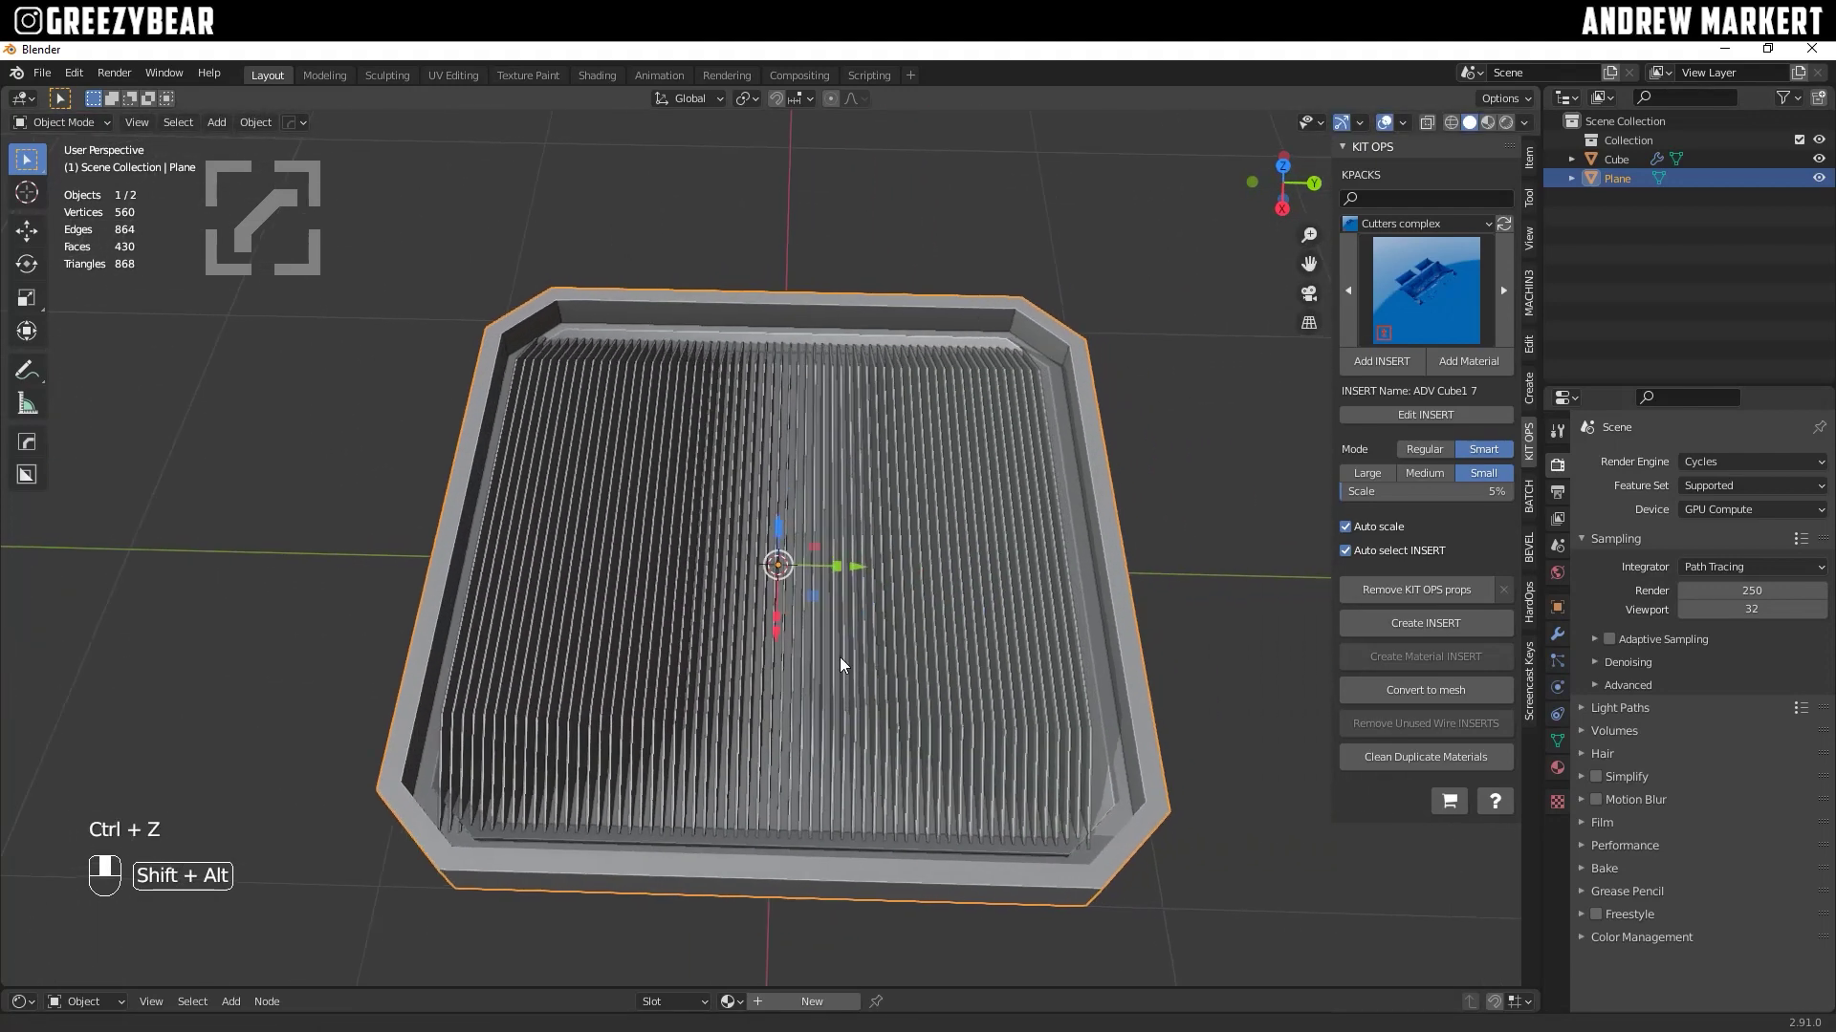
click(847, 656)
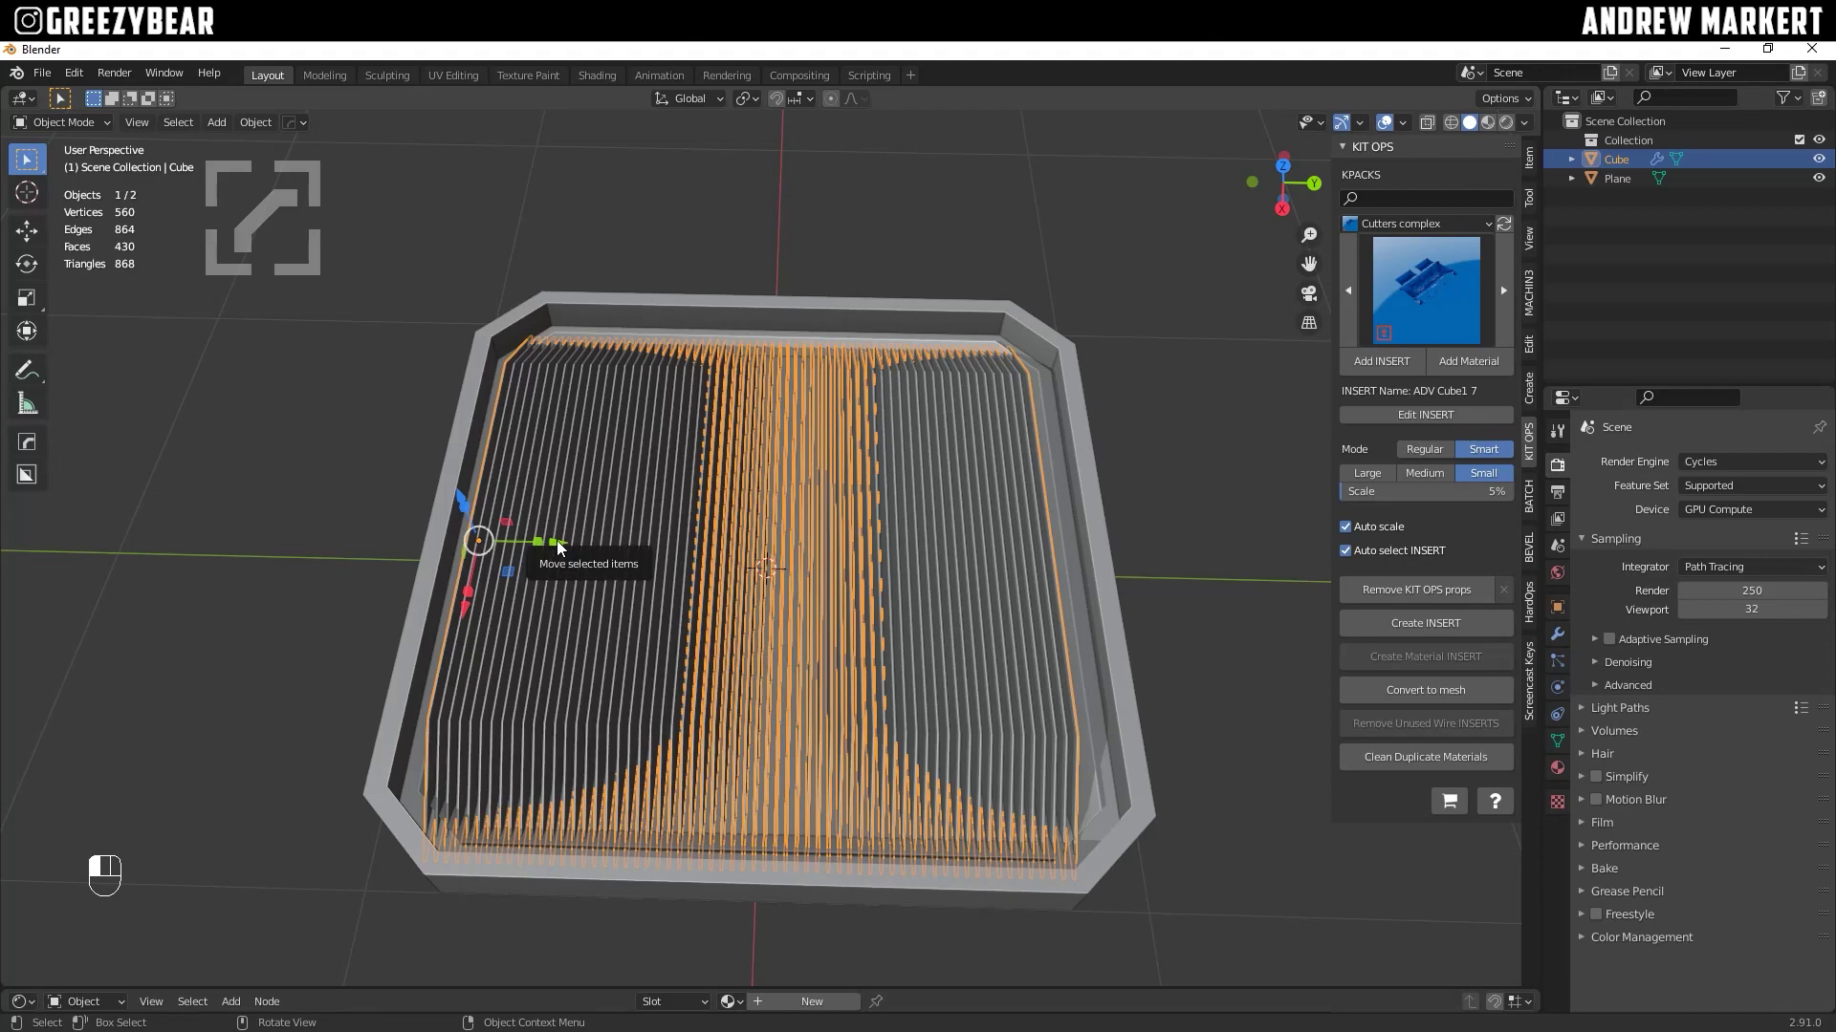
drag(554, 546, 576, 550)
key(alt+a)
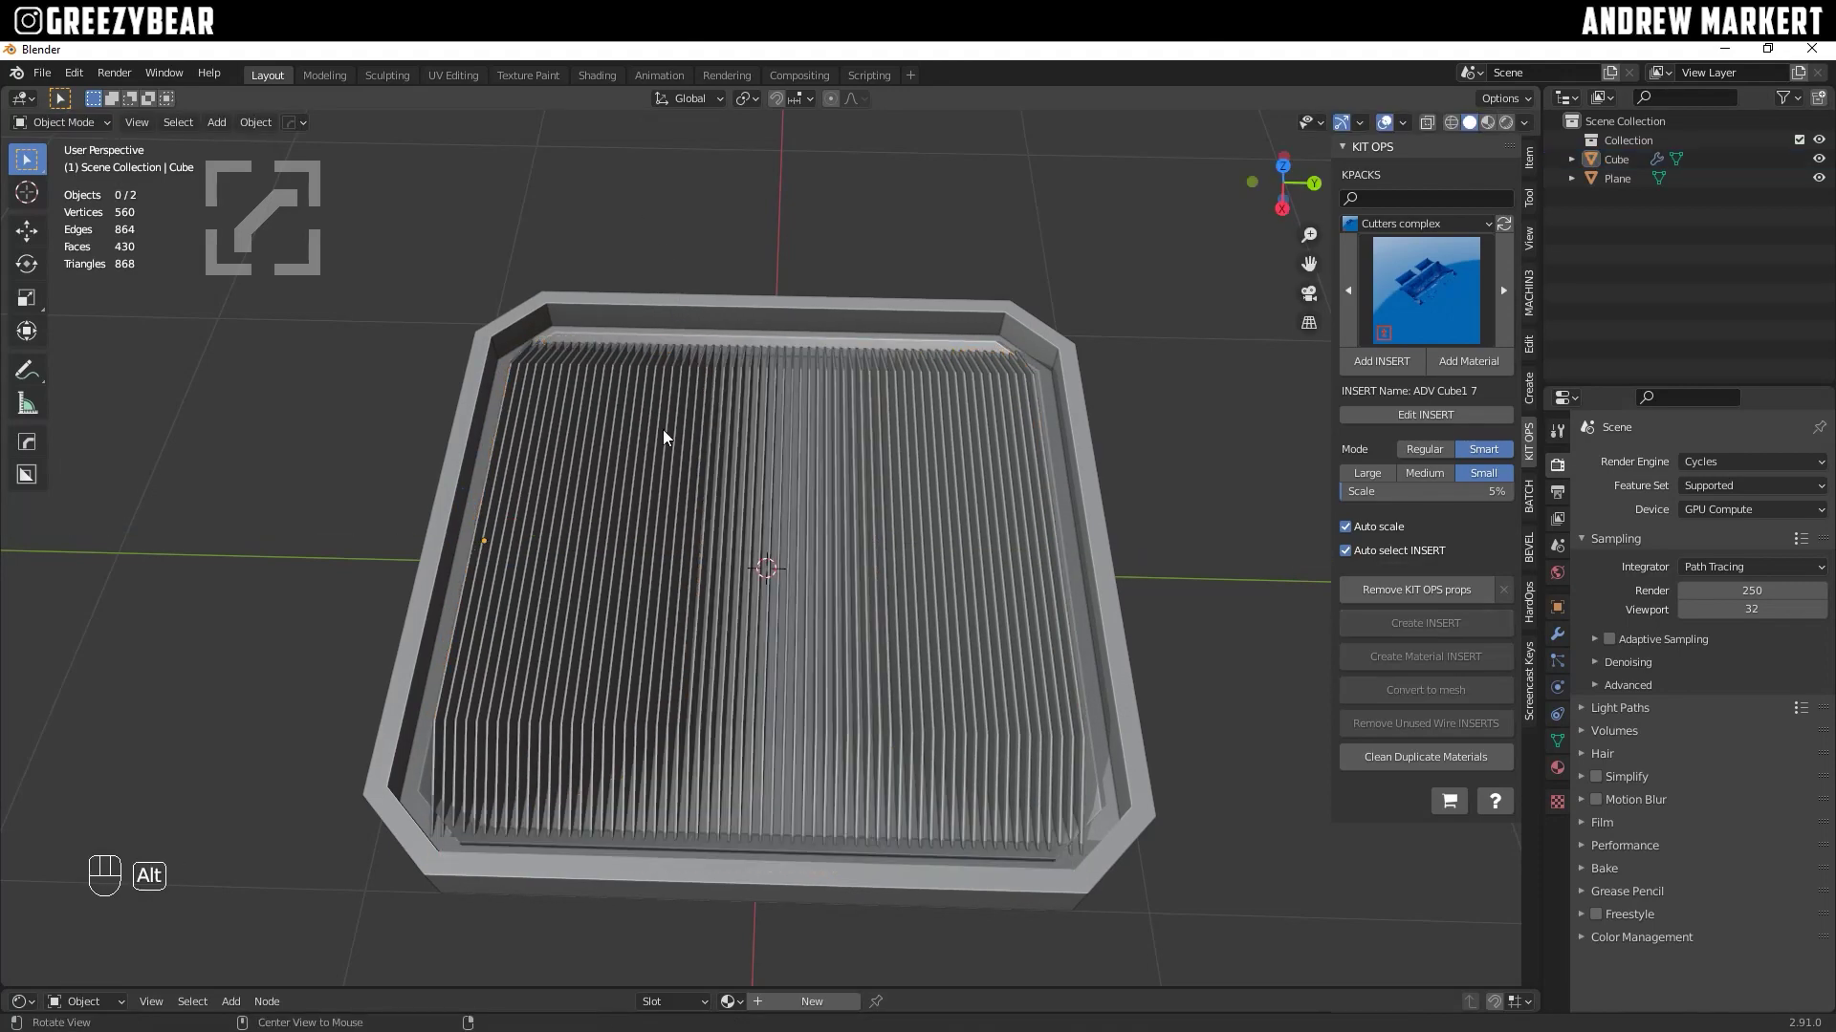
Step: Switch the viewport shading to Material Preview to show the finned tray with its materials
alt+middle_drag(663, 428, 687, 548)
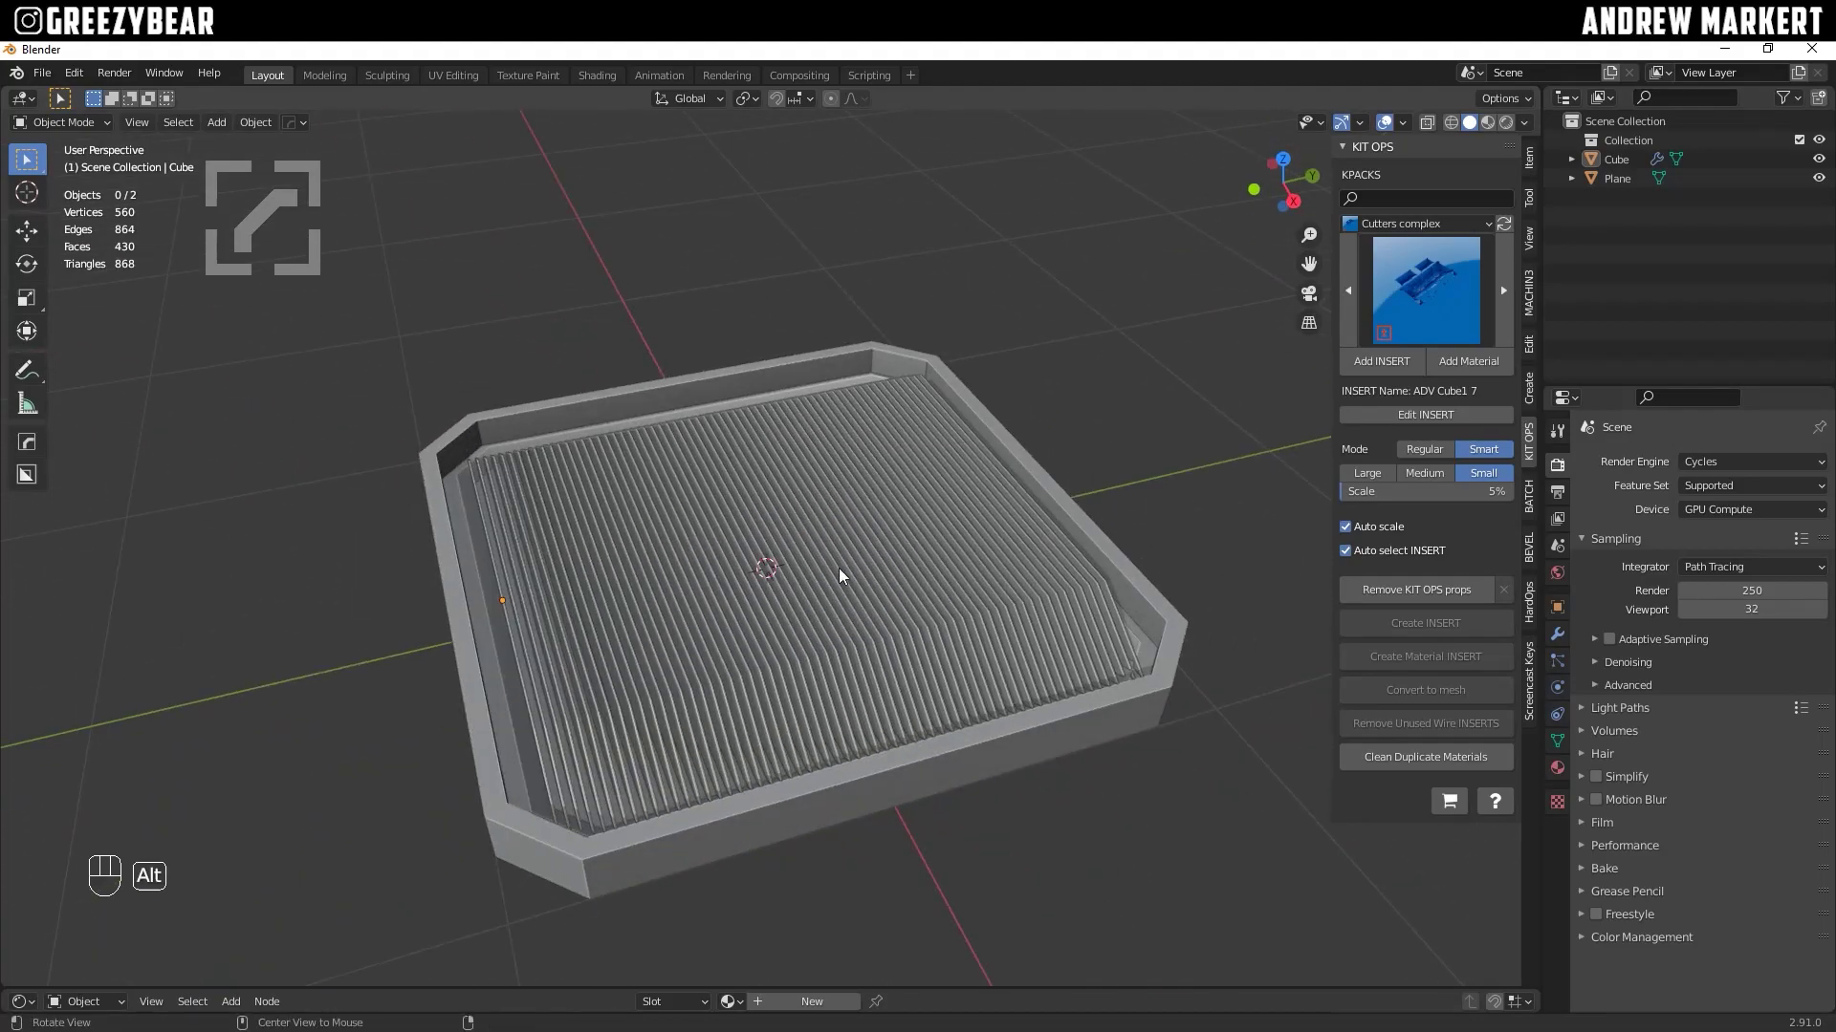
mouse_move(839, 568)
alt+middle_down()
mouse_move(667, 584)
mouse_move(740, 583)
mouse_move(600, 610)
mouse_move(765, 571)
mouse_move(694, 581)
mouse_move(756, 545)
alt+middle_up()
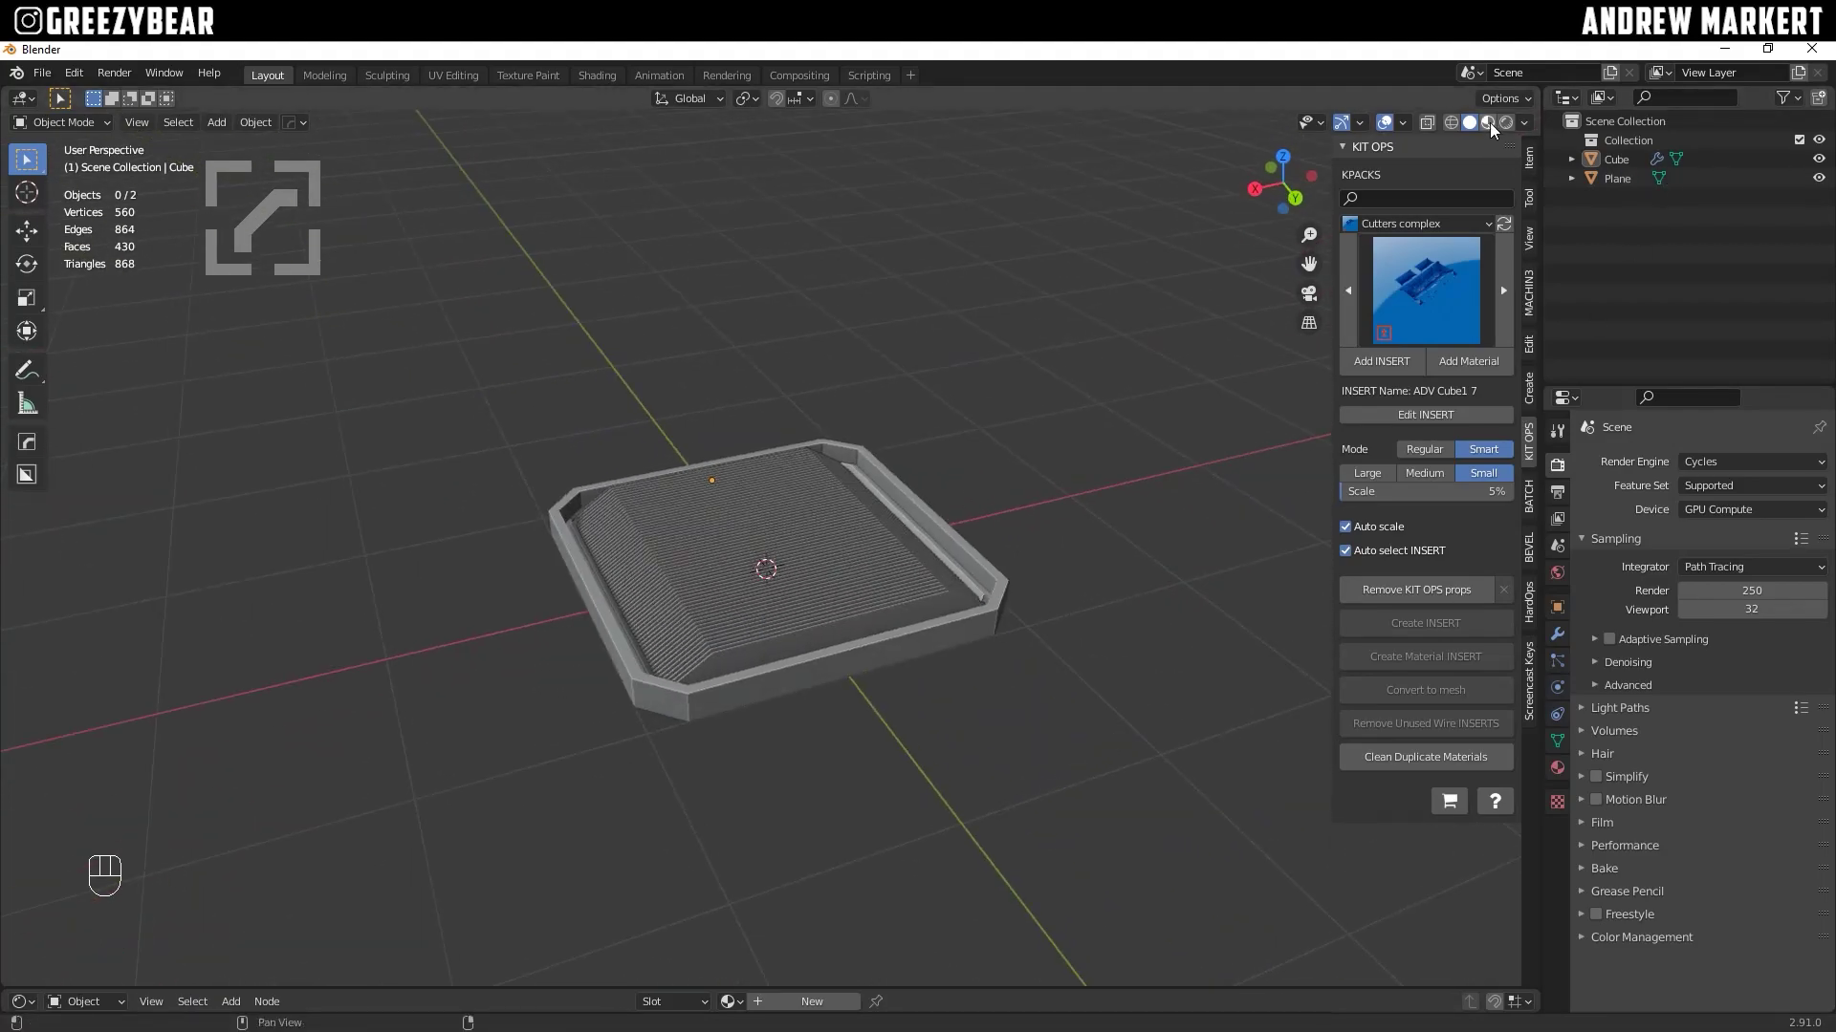
key(z)
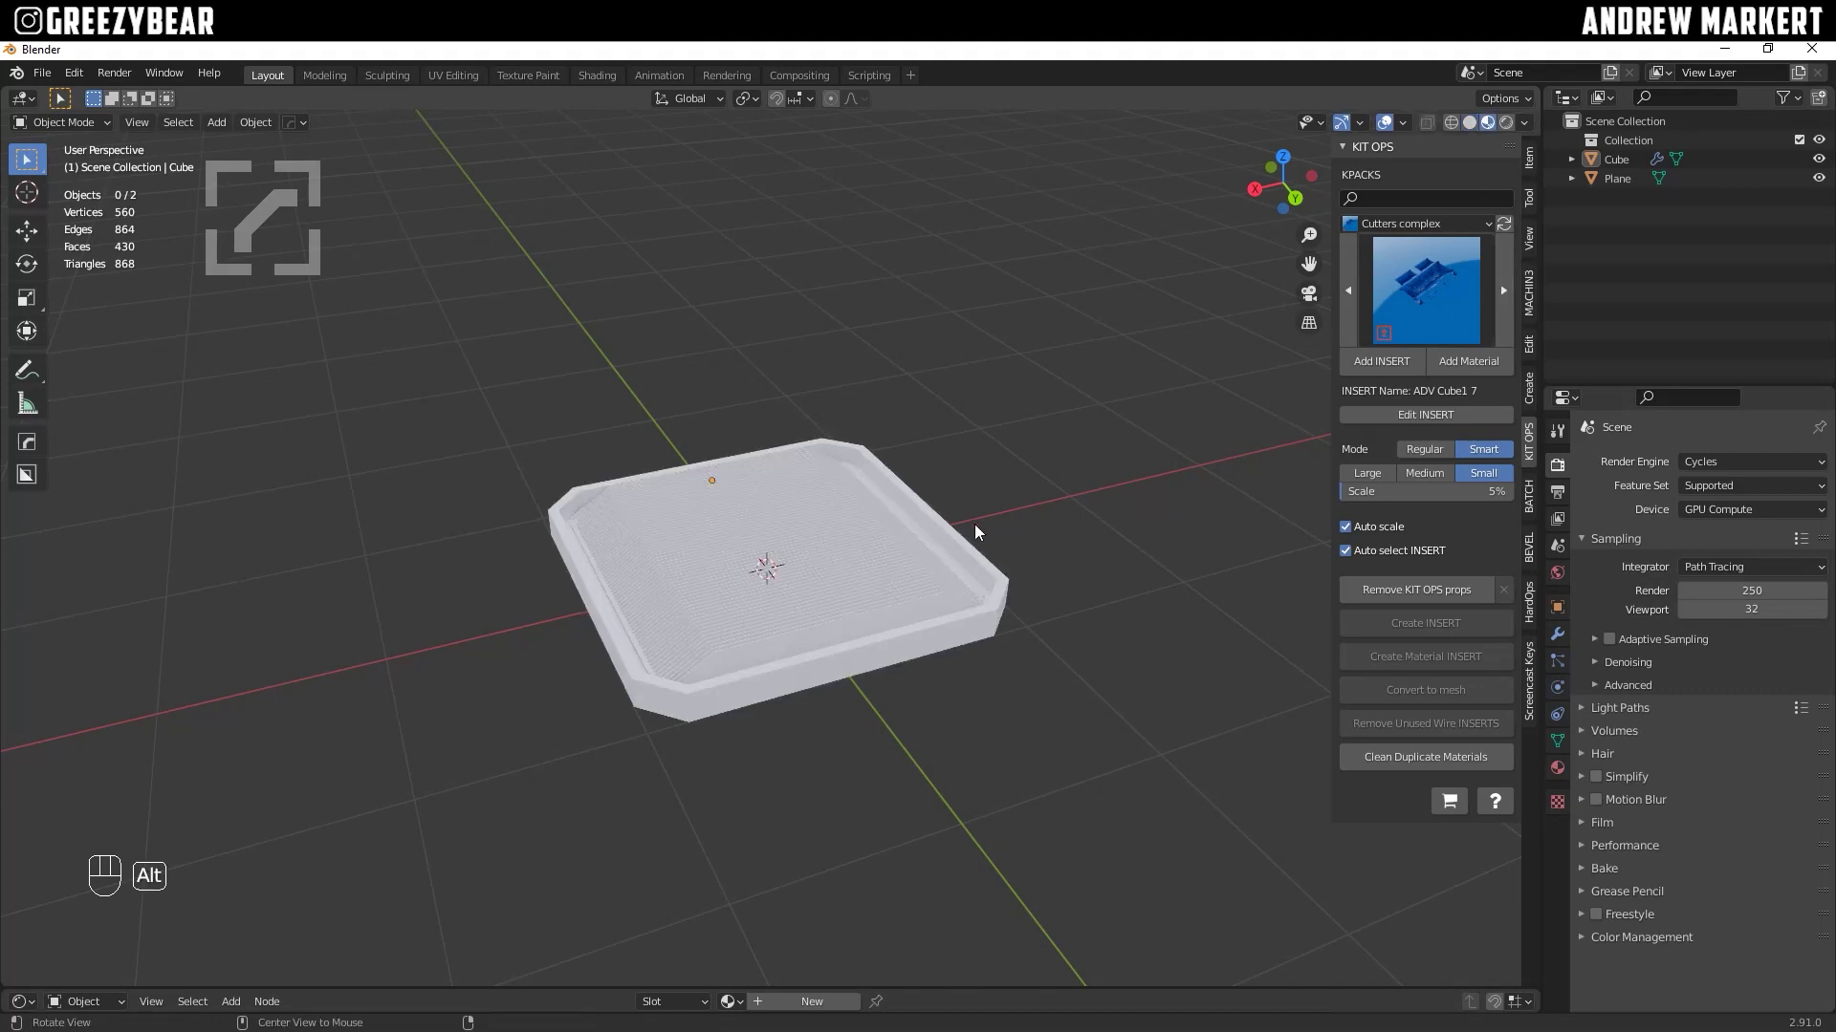
alt+middle_drag(975, 532, 1053, 603)
scroll(926, 625, up, 5)
alt+shift+middle_drag(926, 625, 843, 552)
Step: Apply the SY Dark matte material from the Synth plastic paint KPACK to the tray
click(1457, 224)
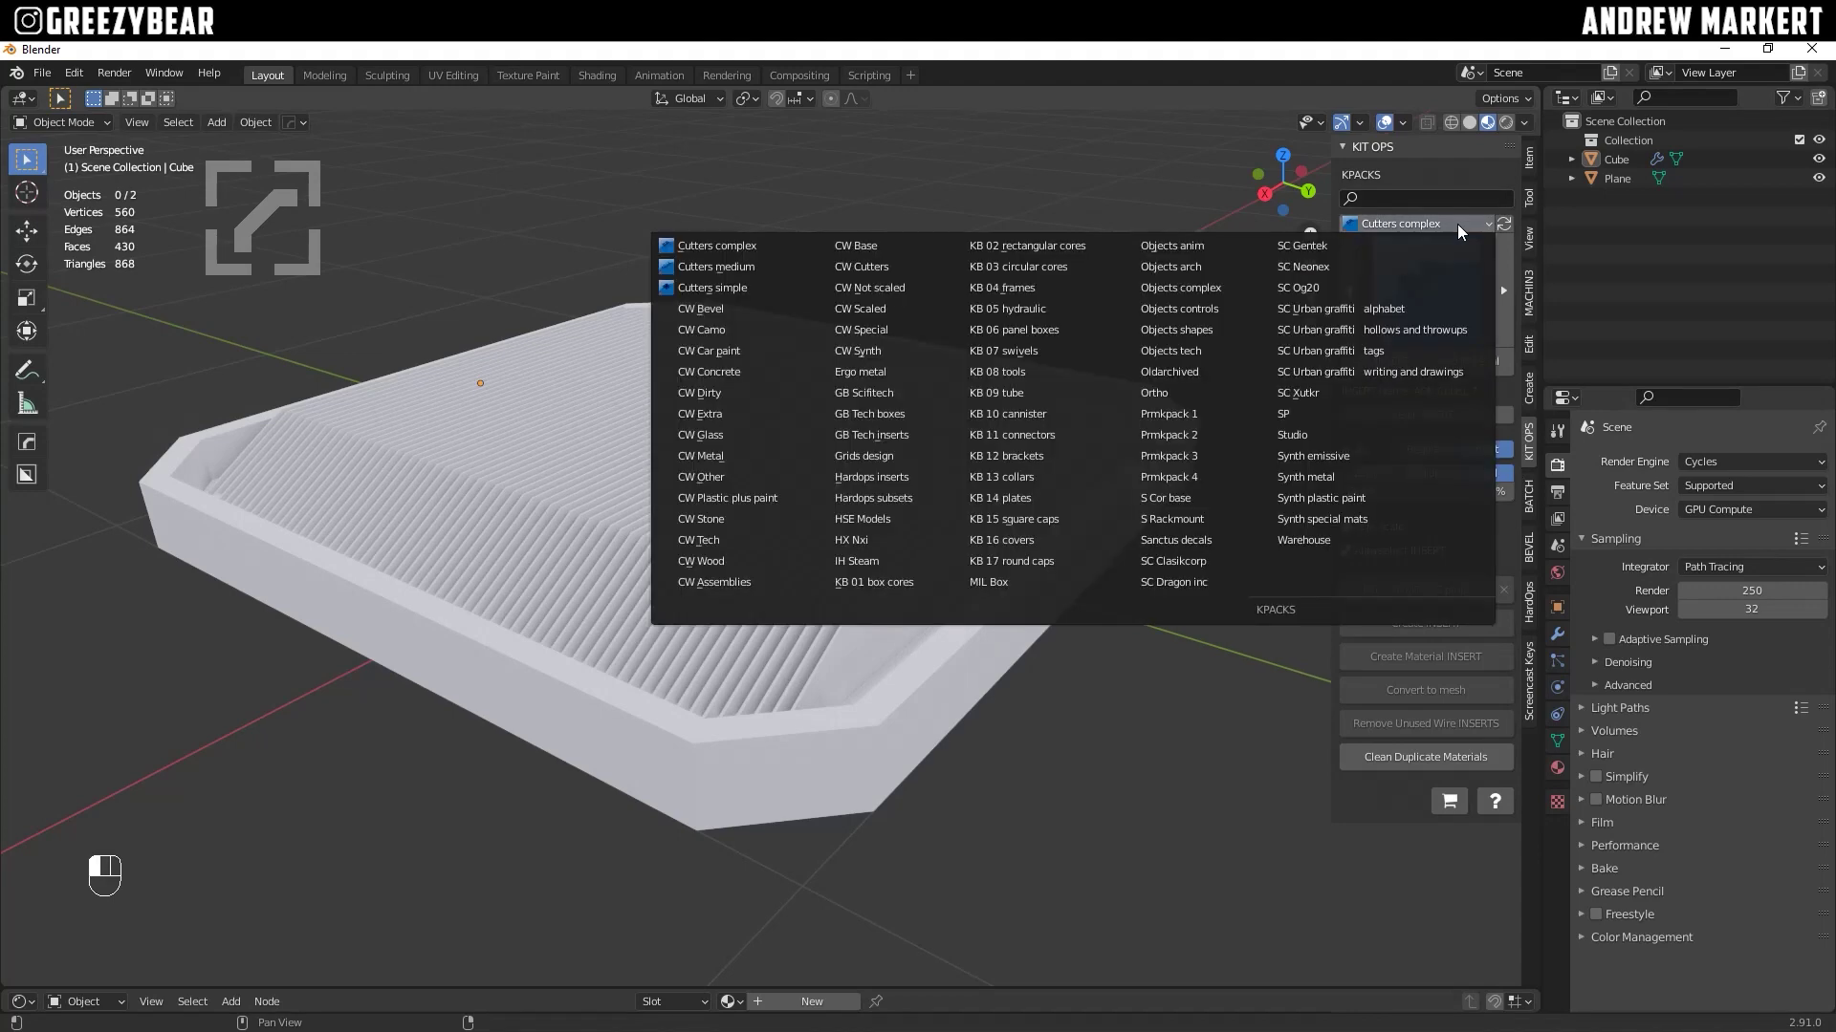
click(1325, 497)
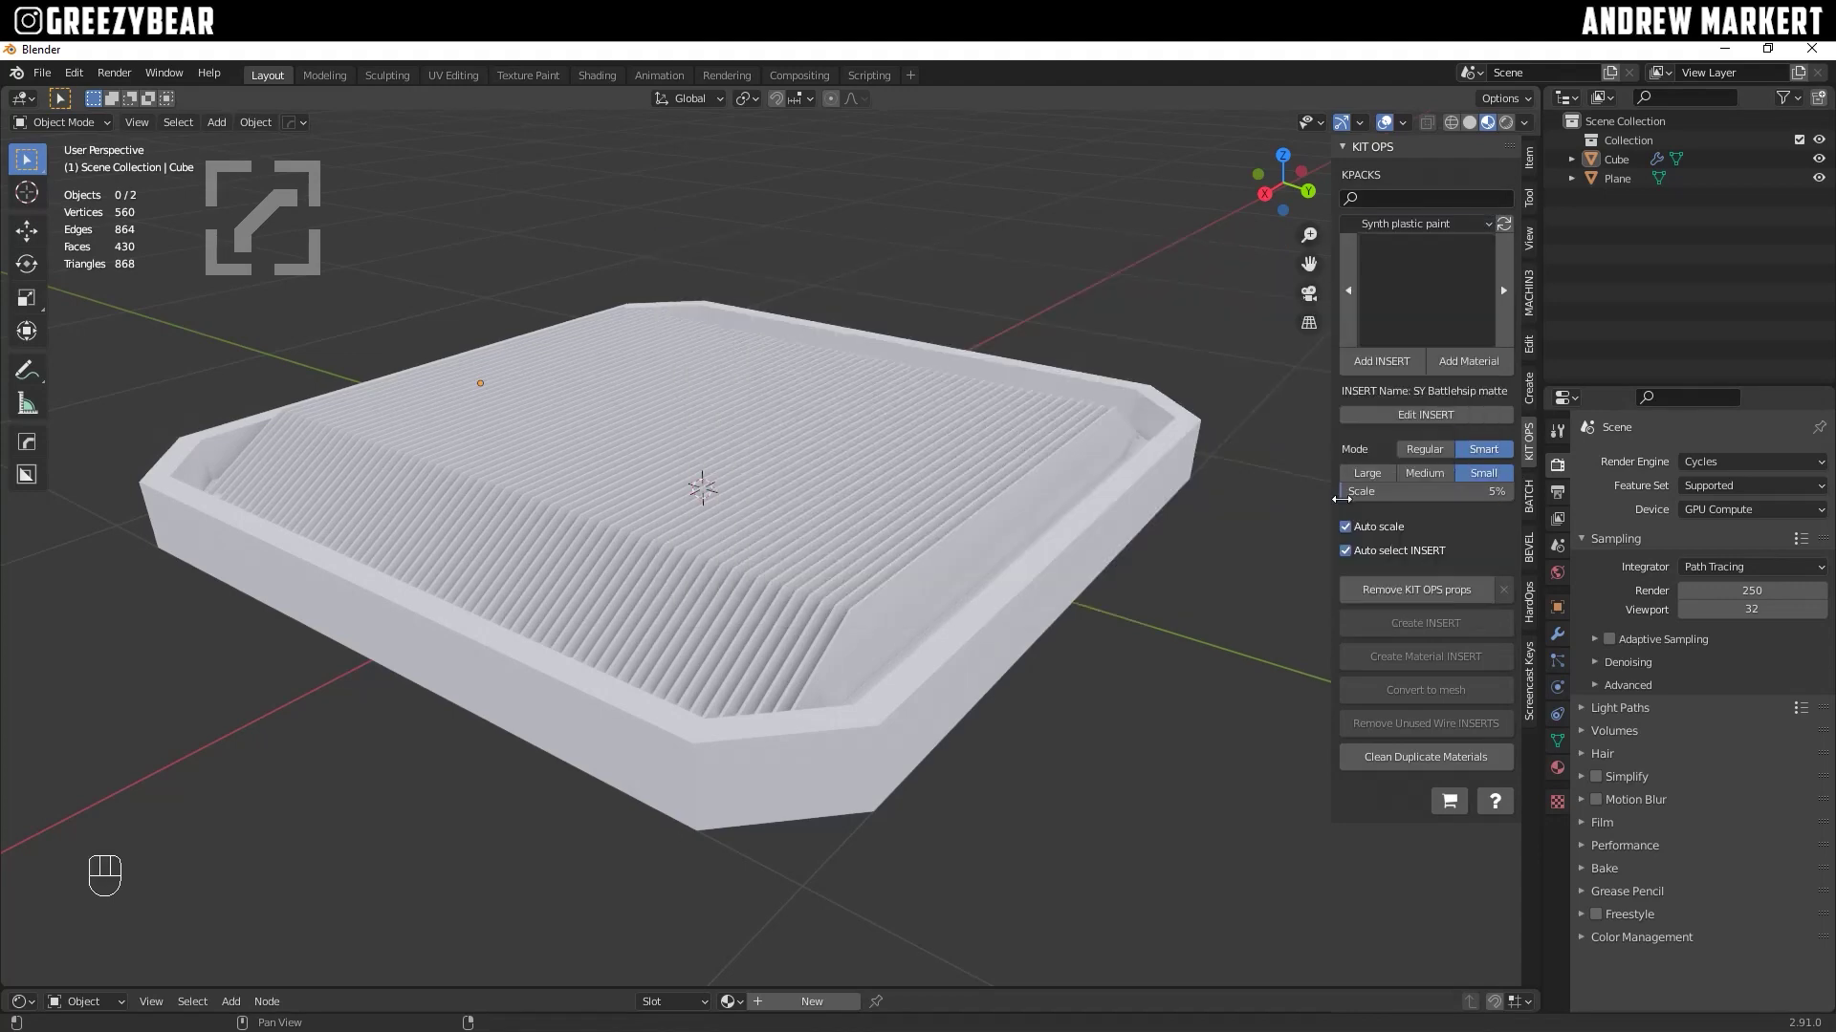
click(1438, 243)
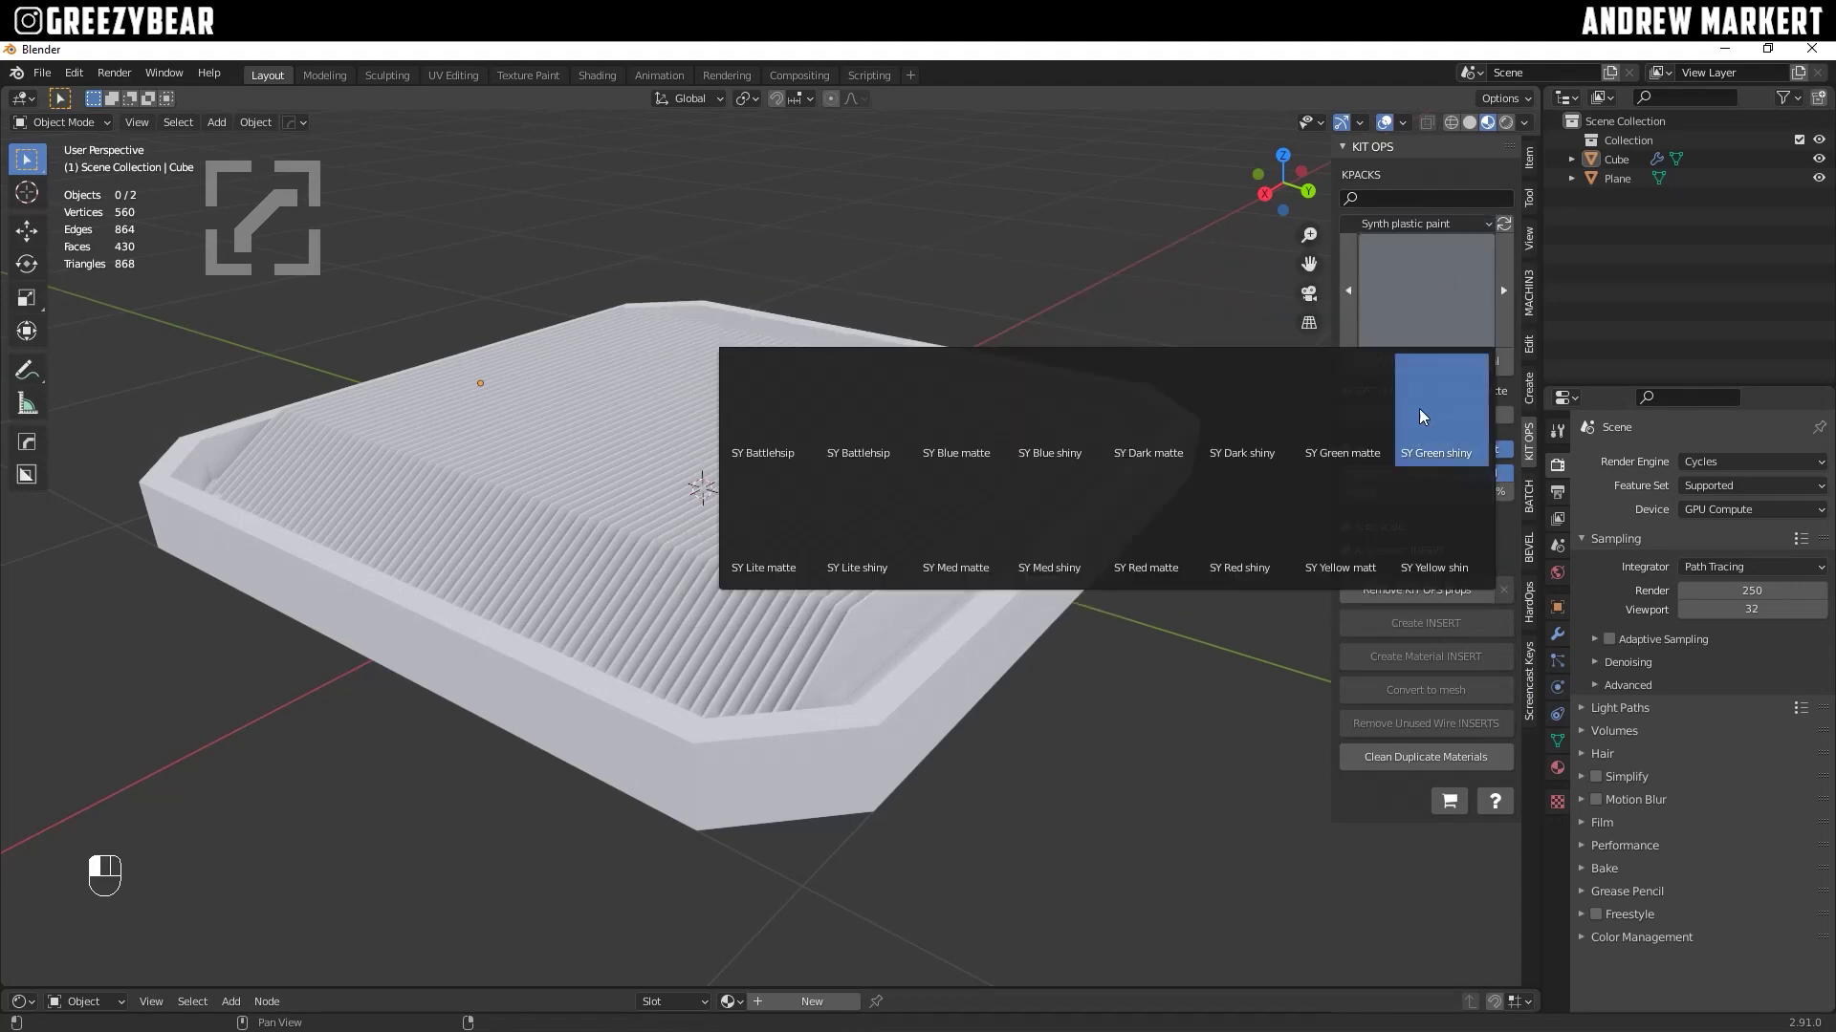
click(1243, 421)
click(1170, 482)
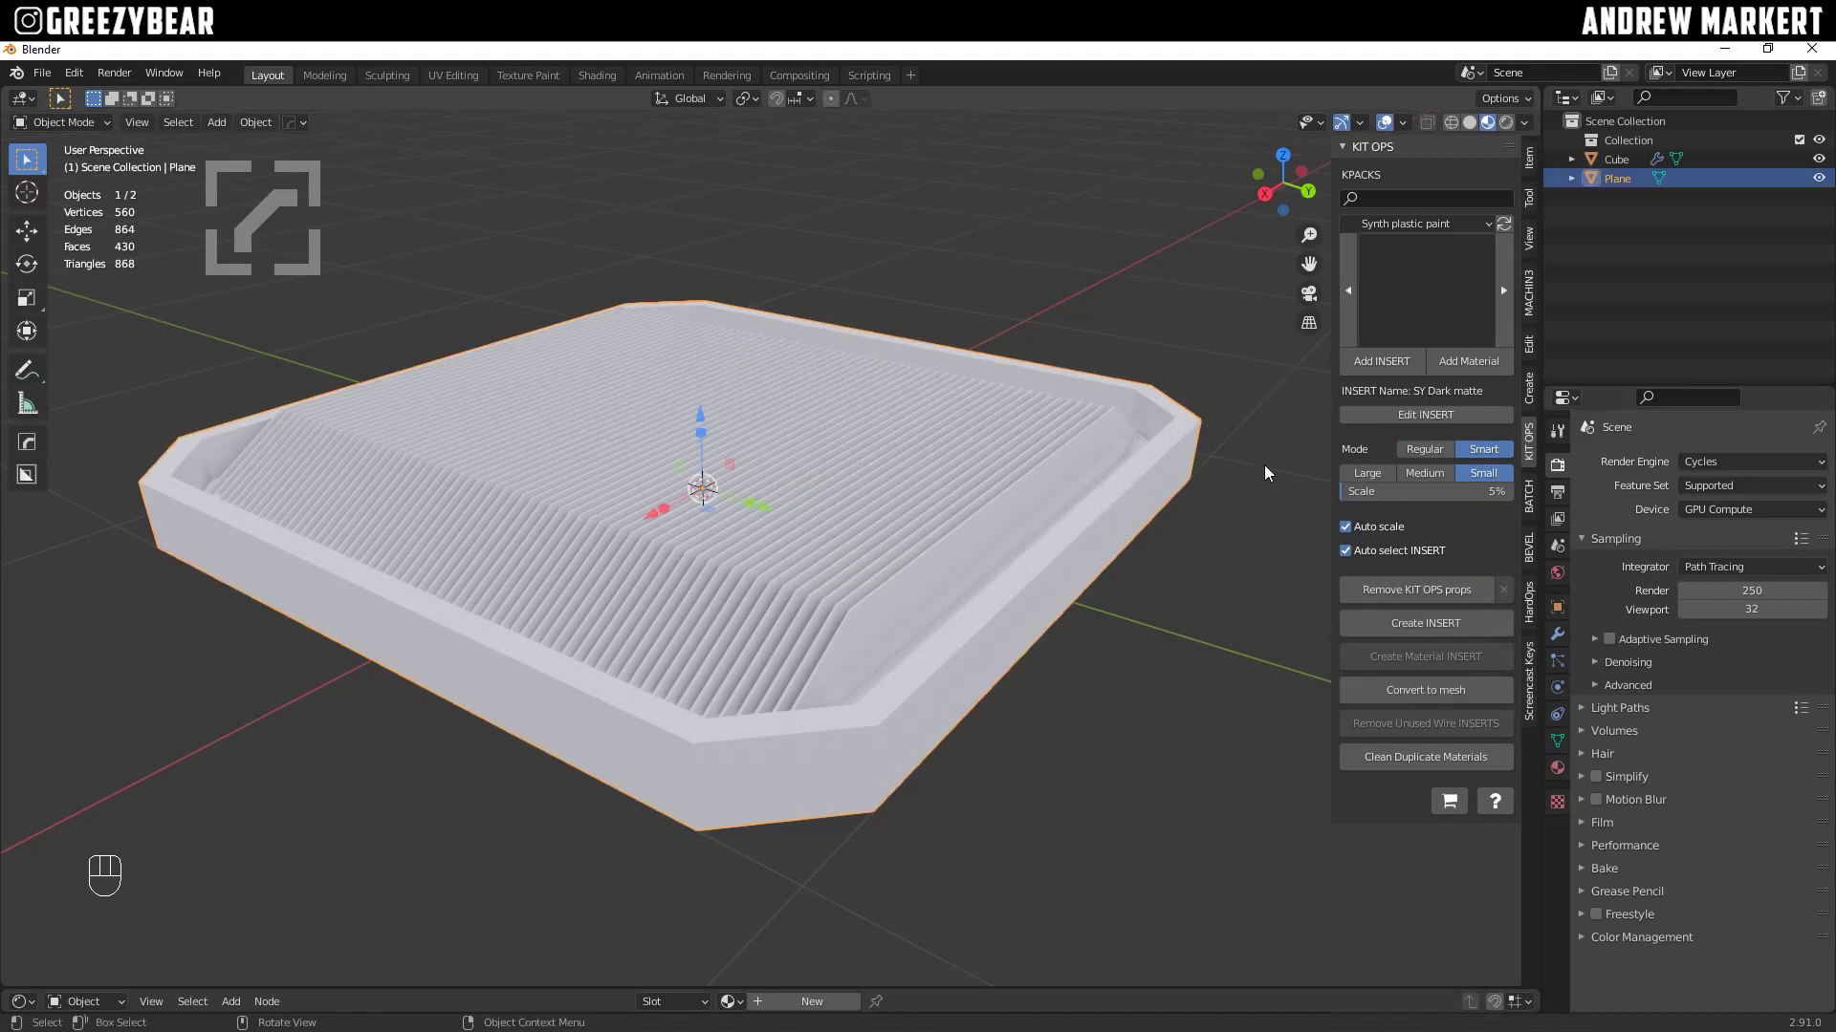
click(1480, 363)
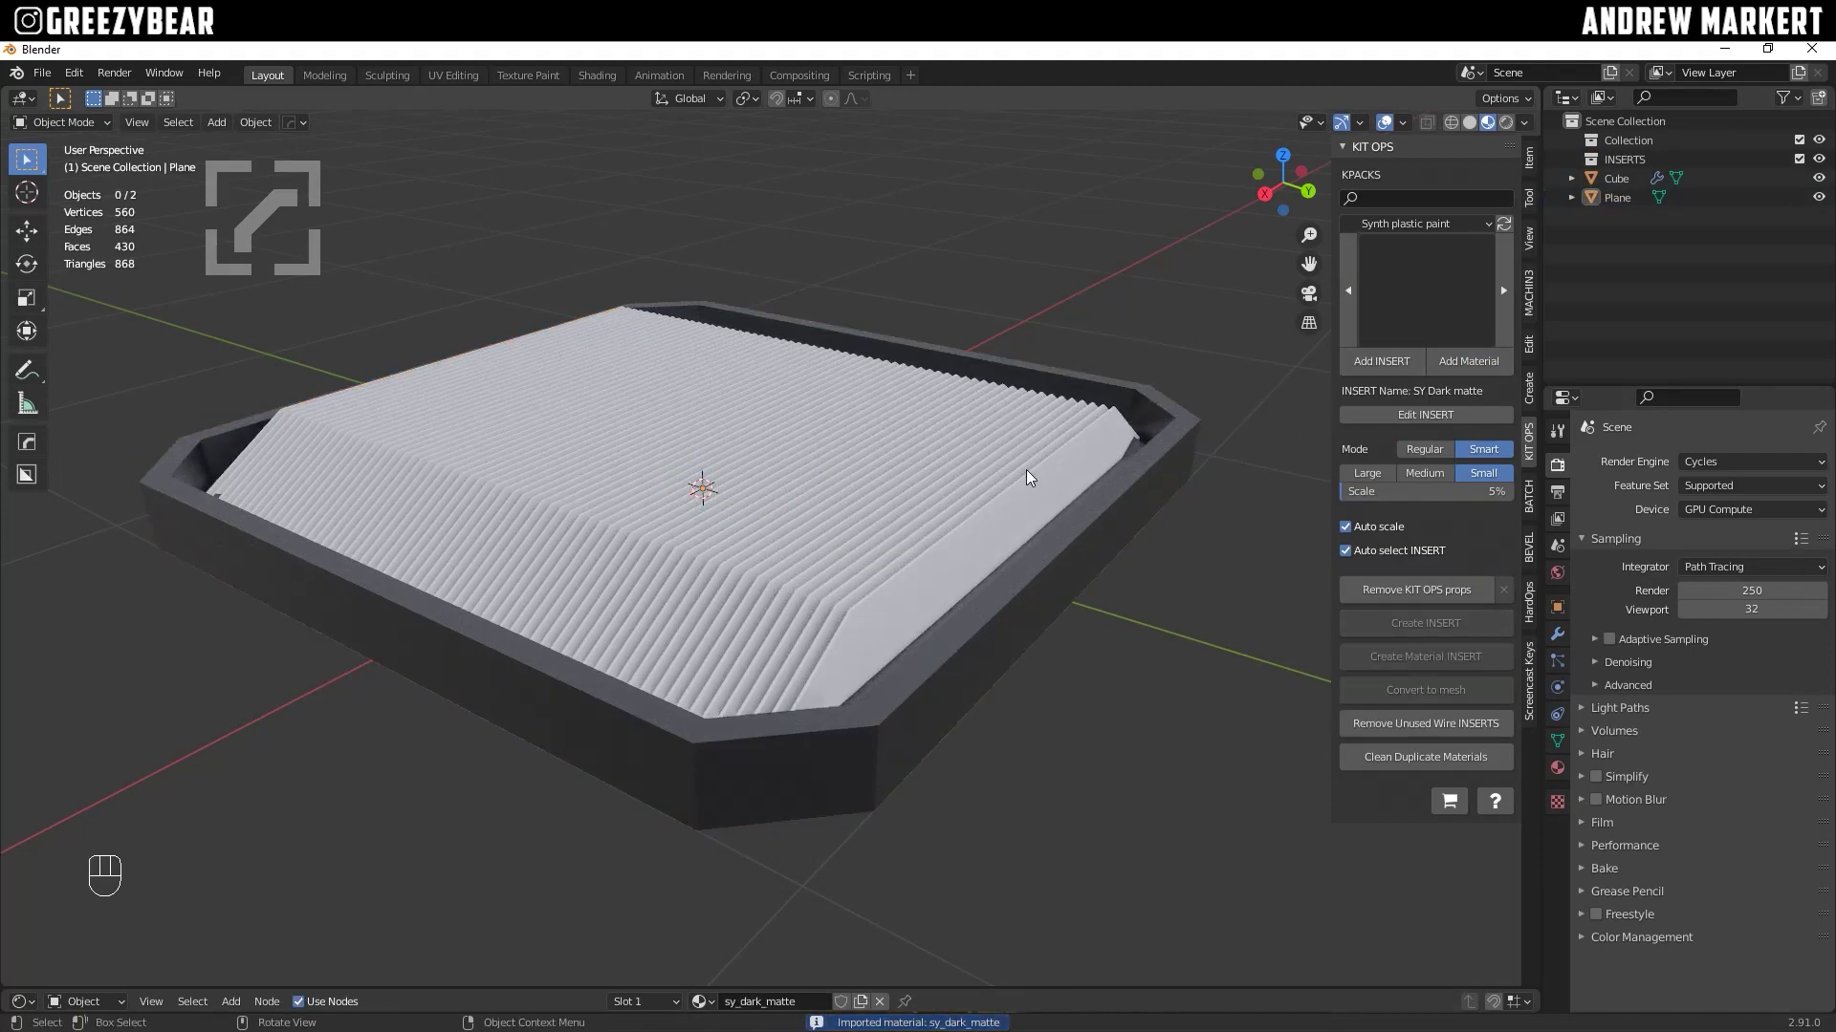
Step: Apply the SY Titanium matte material from the Synth metal KPACK to the fin array
click(1431, 222)
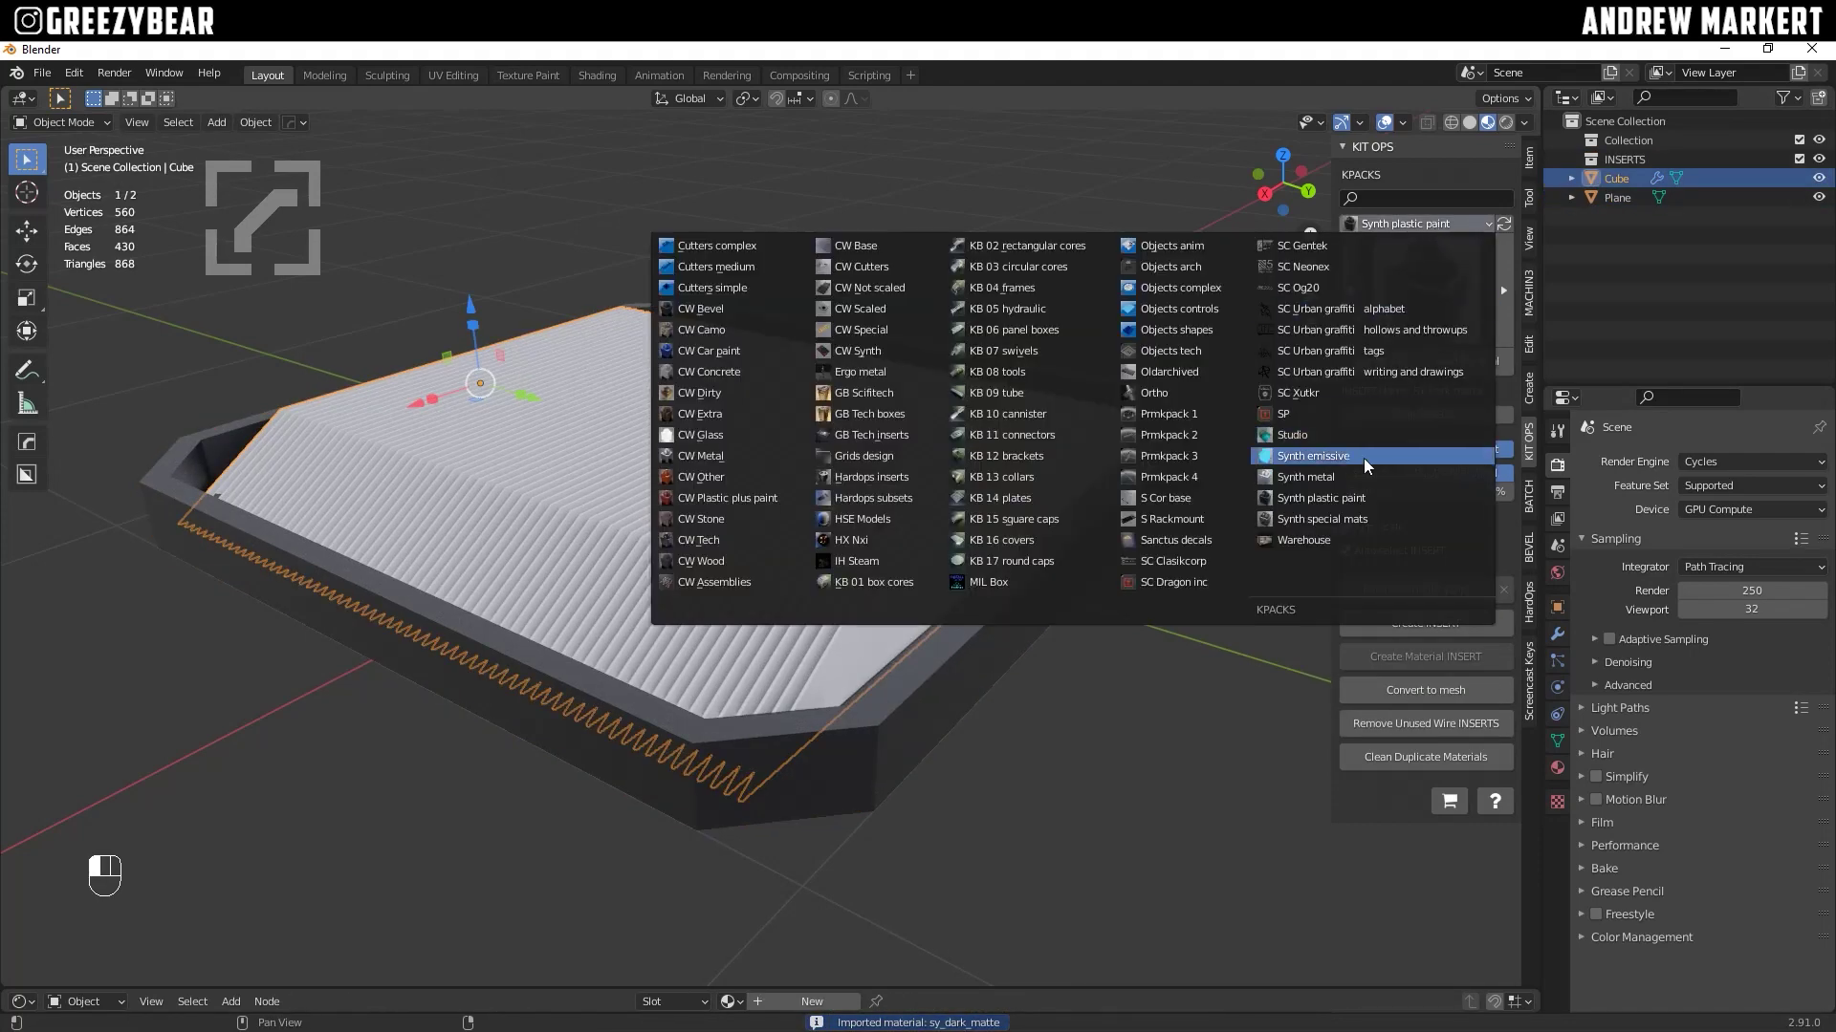
click(1363, 459)
click(1457, 290)
click(1471, 537)
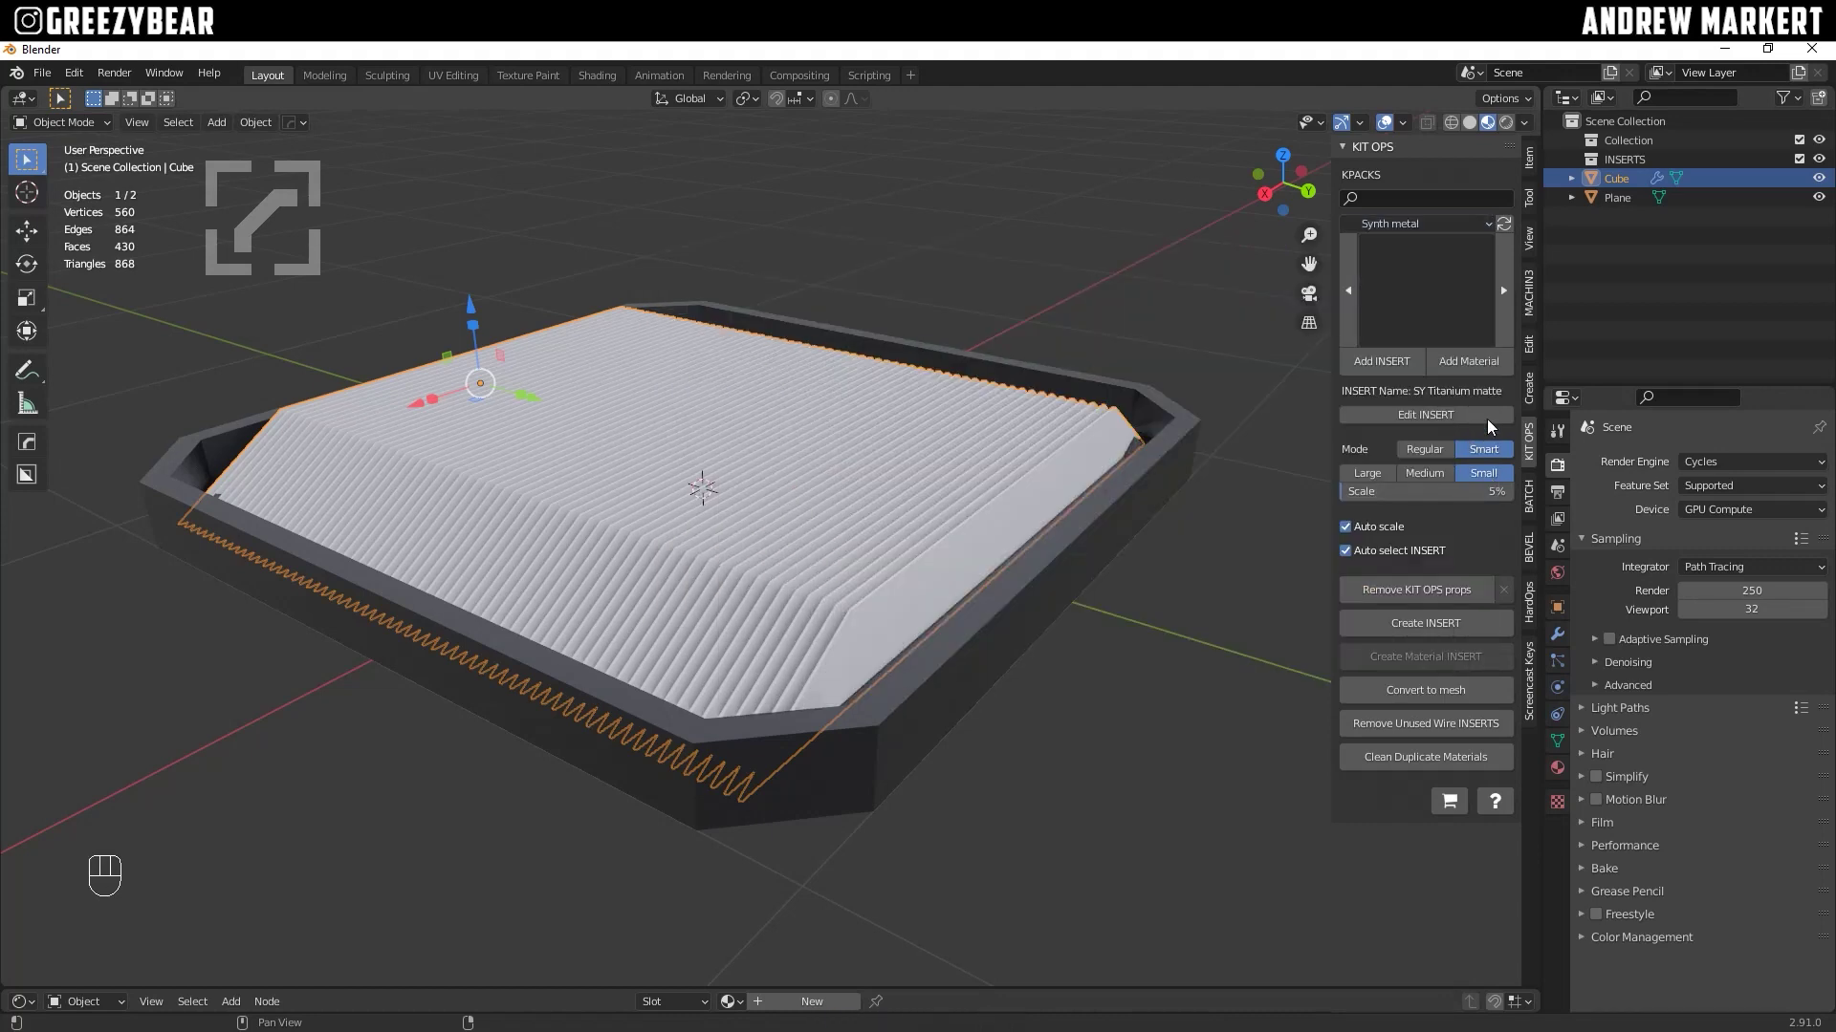
click(1471, 358)
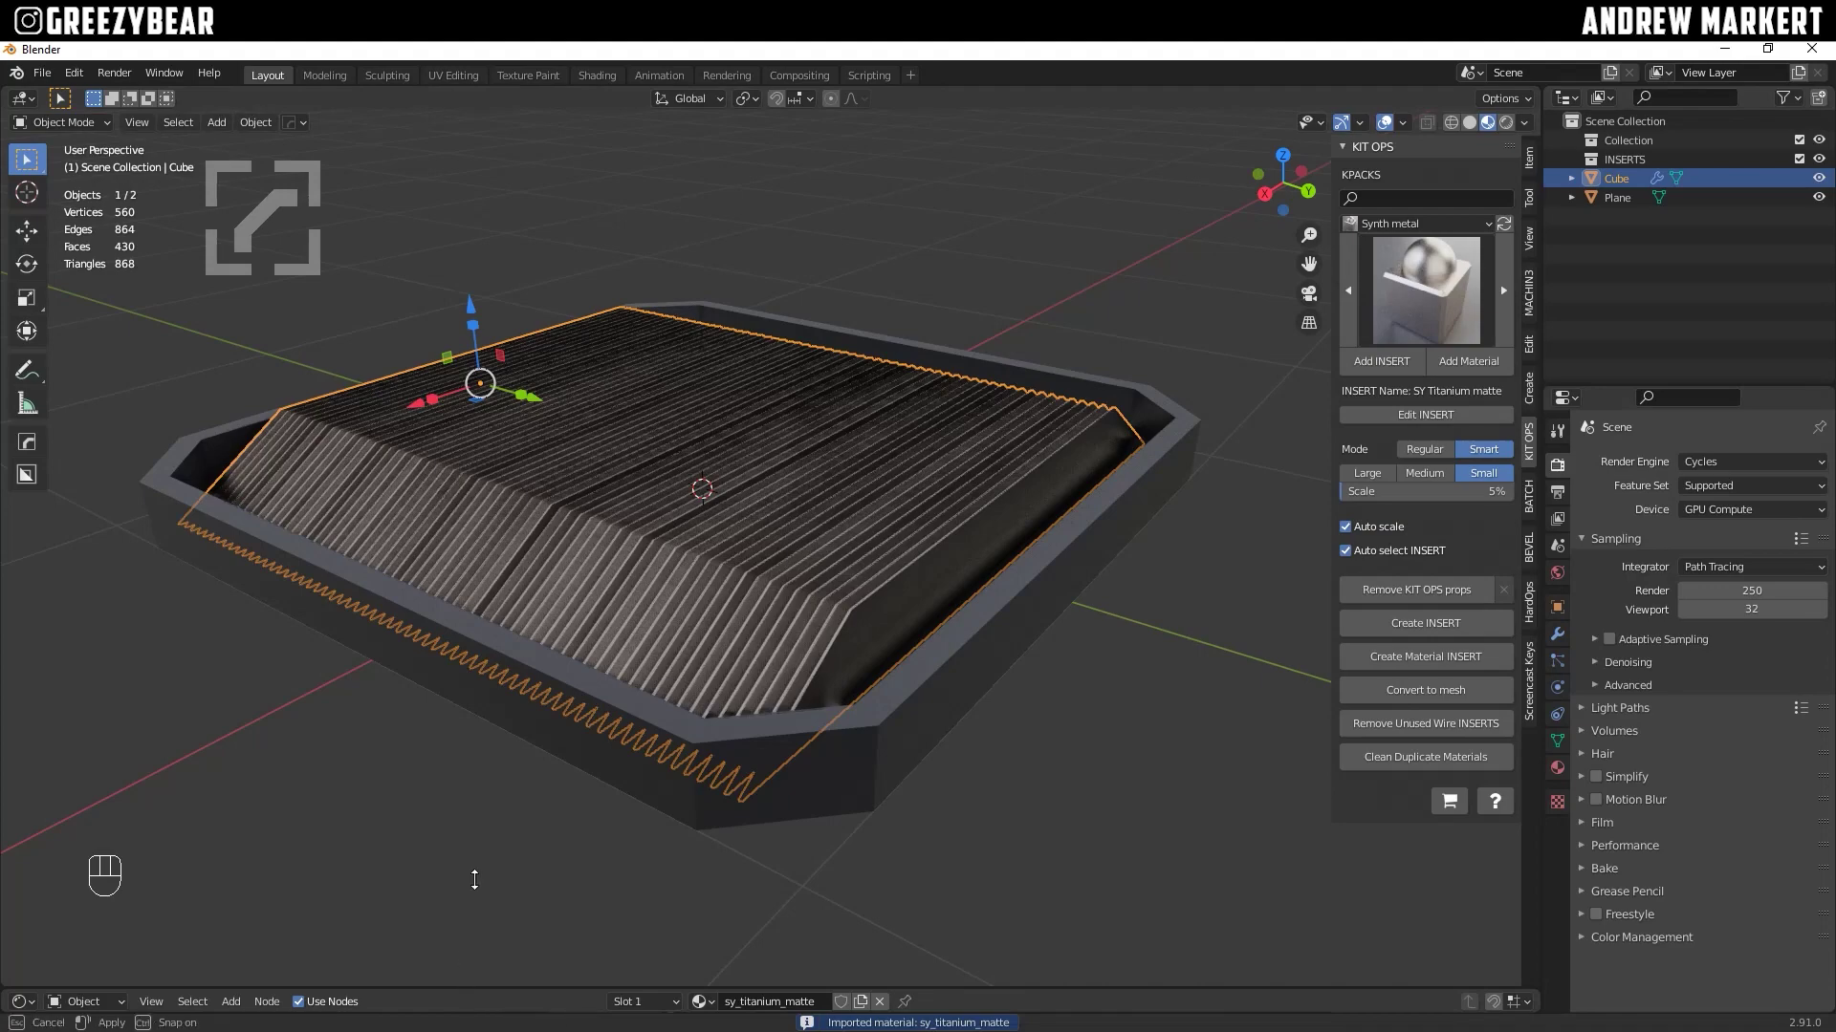
Step: Adjust the texture Scale of the sy_metal node in the fins' titanium material
drag(474, 879, 474, 549)
middle_drag(421, 816, 552, 817)
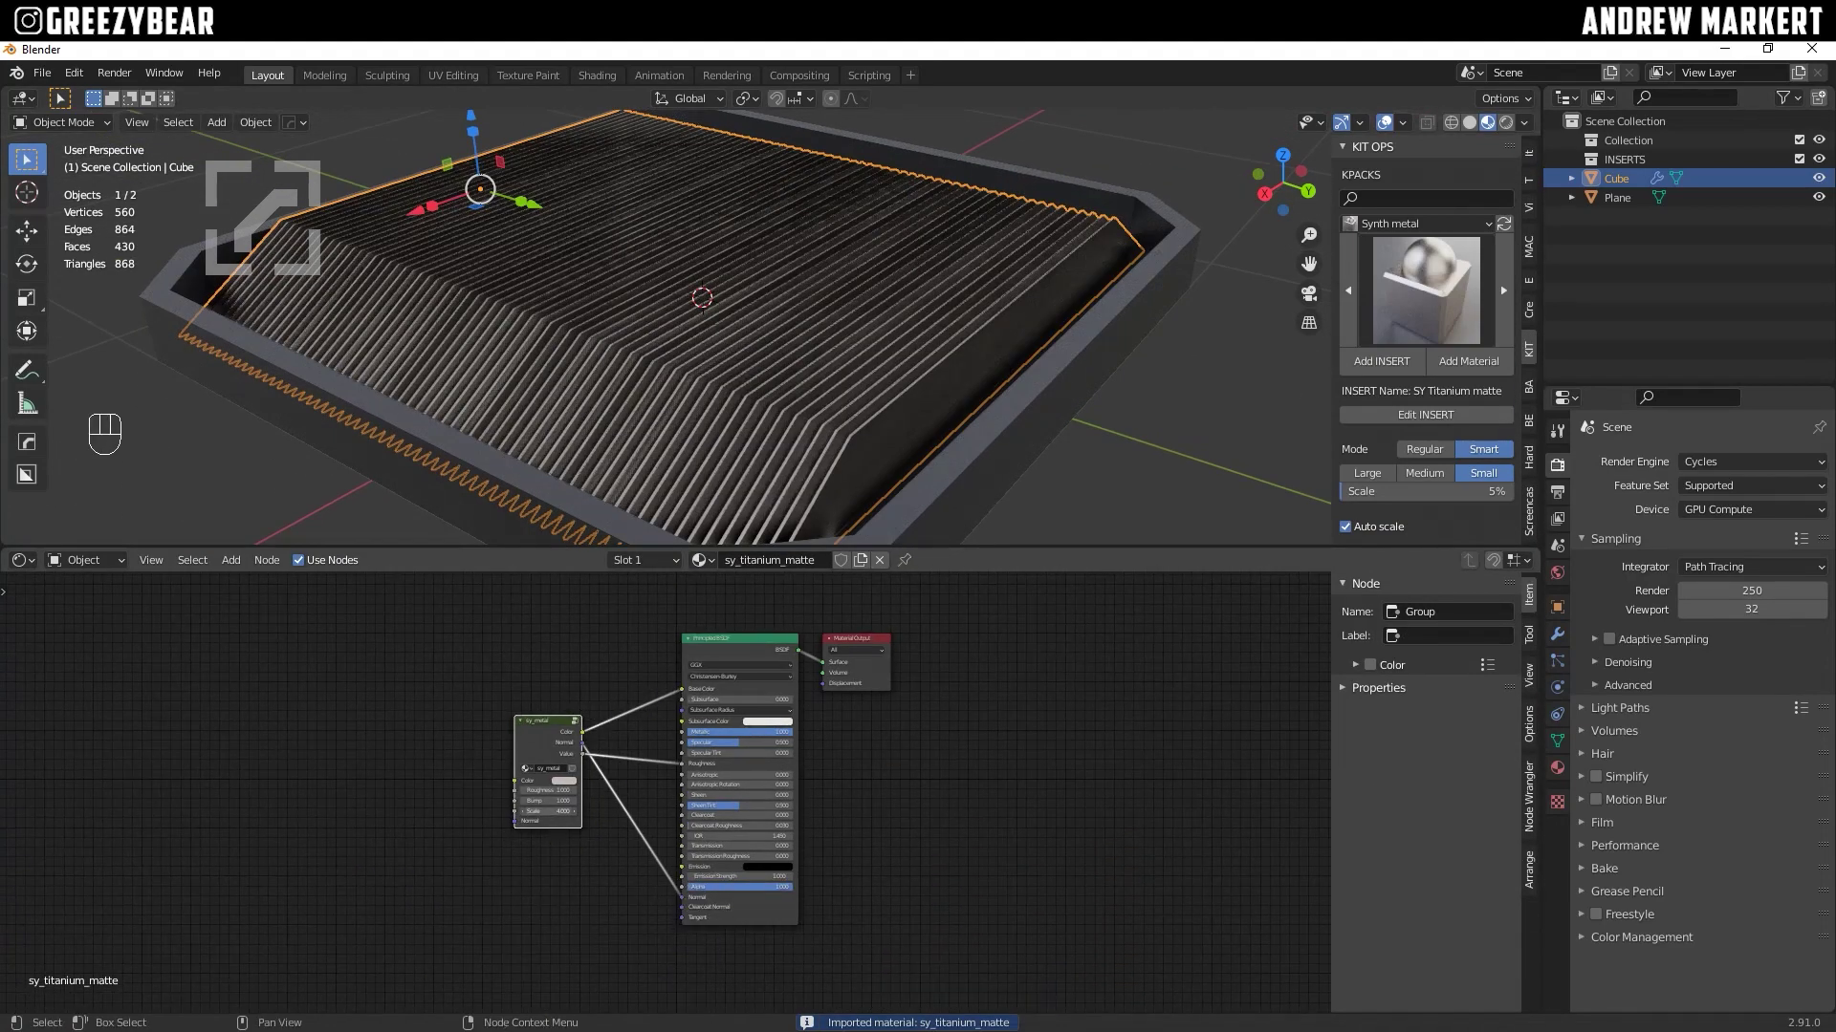
drag(552, 812, 585, 830)
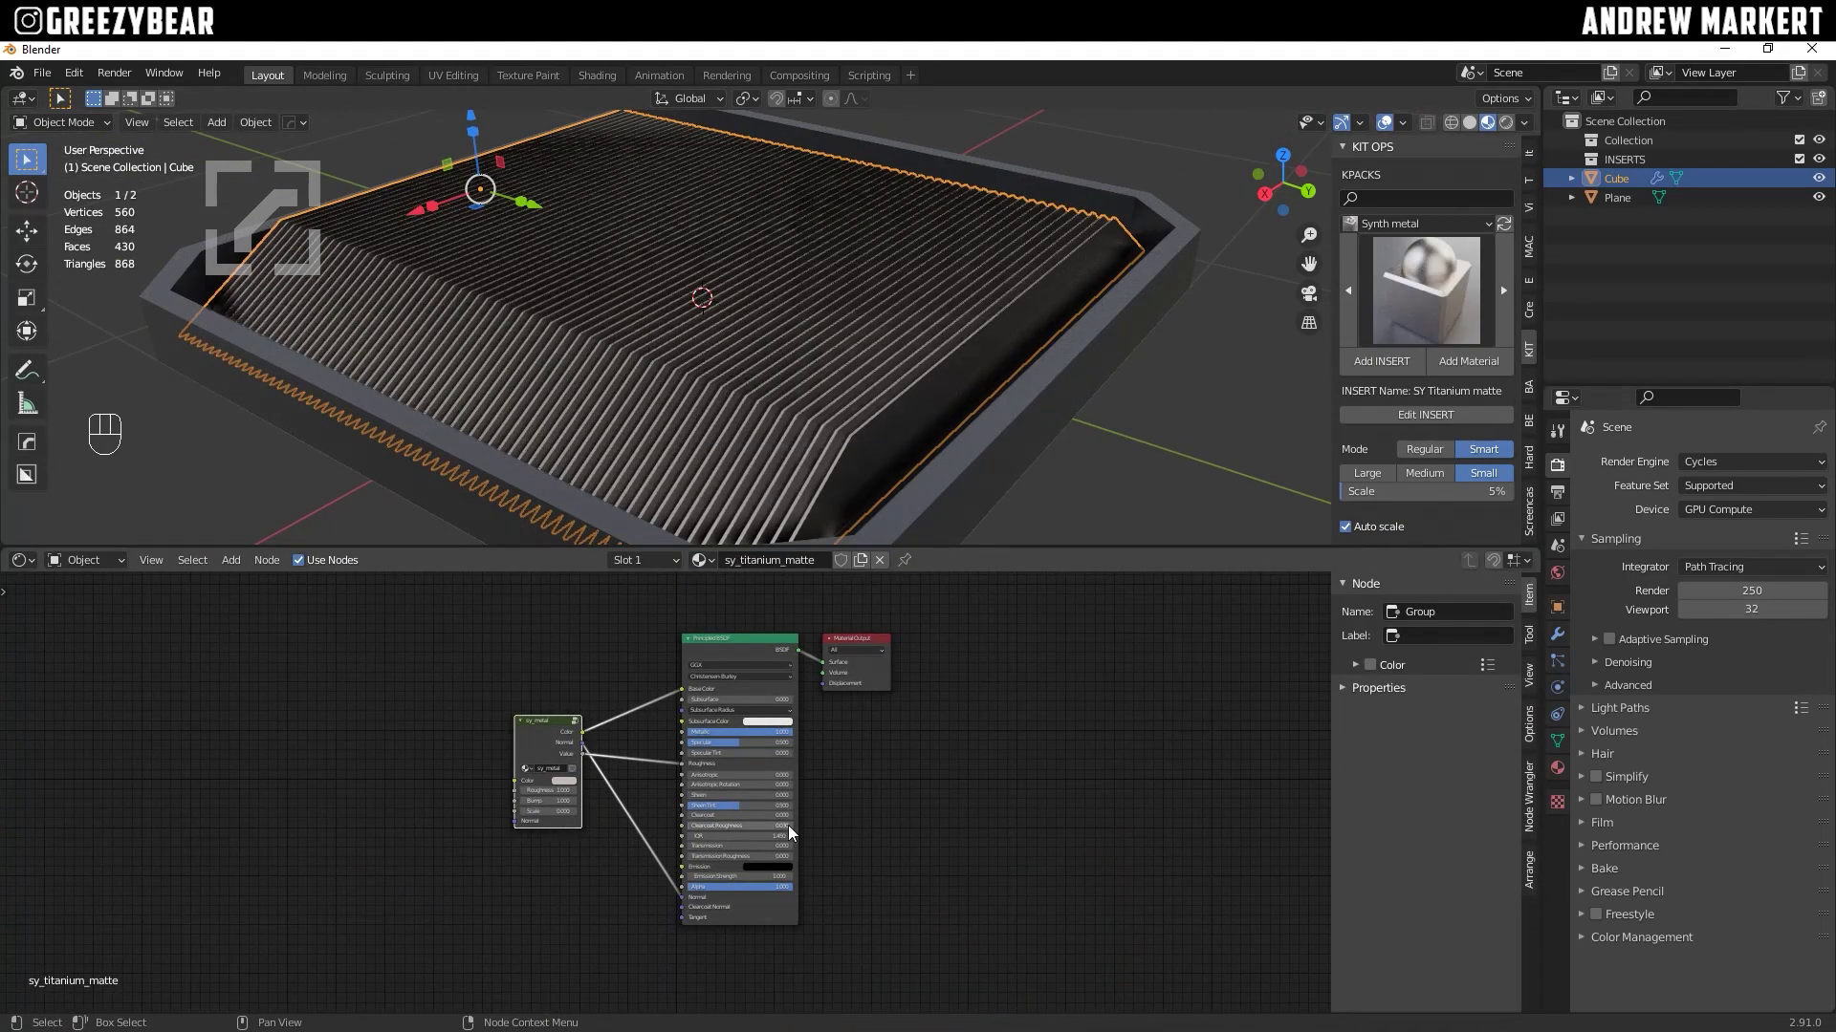
drag(546, 552, 402, 908)
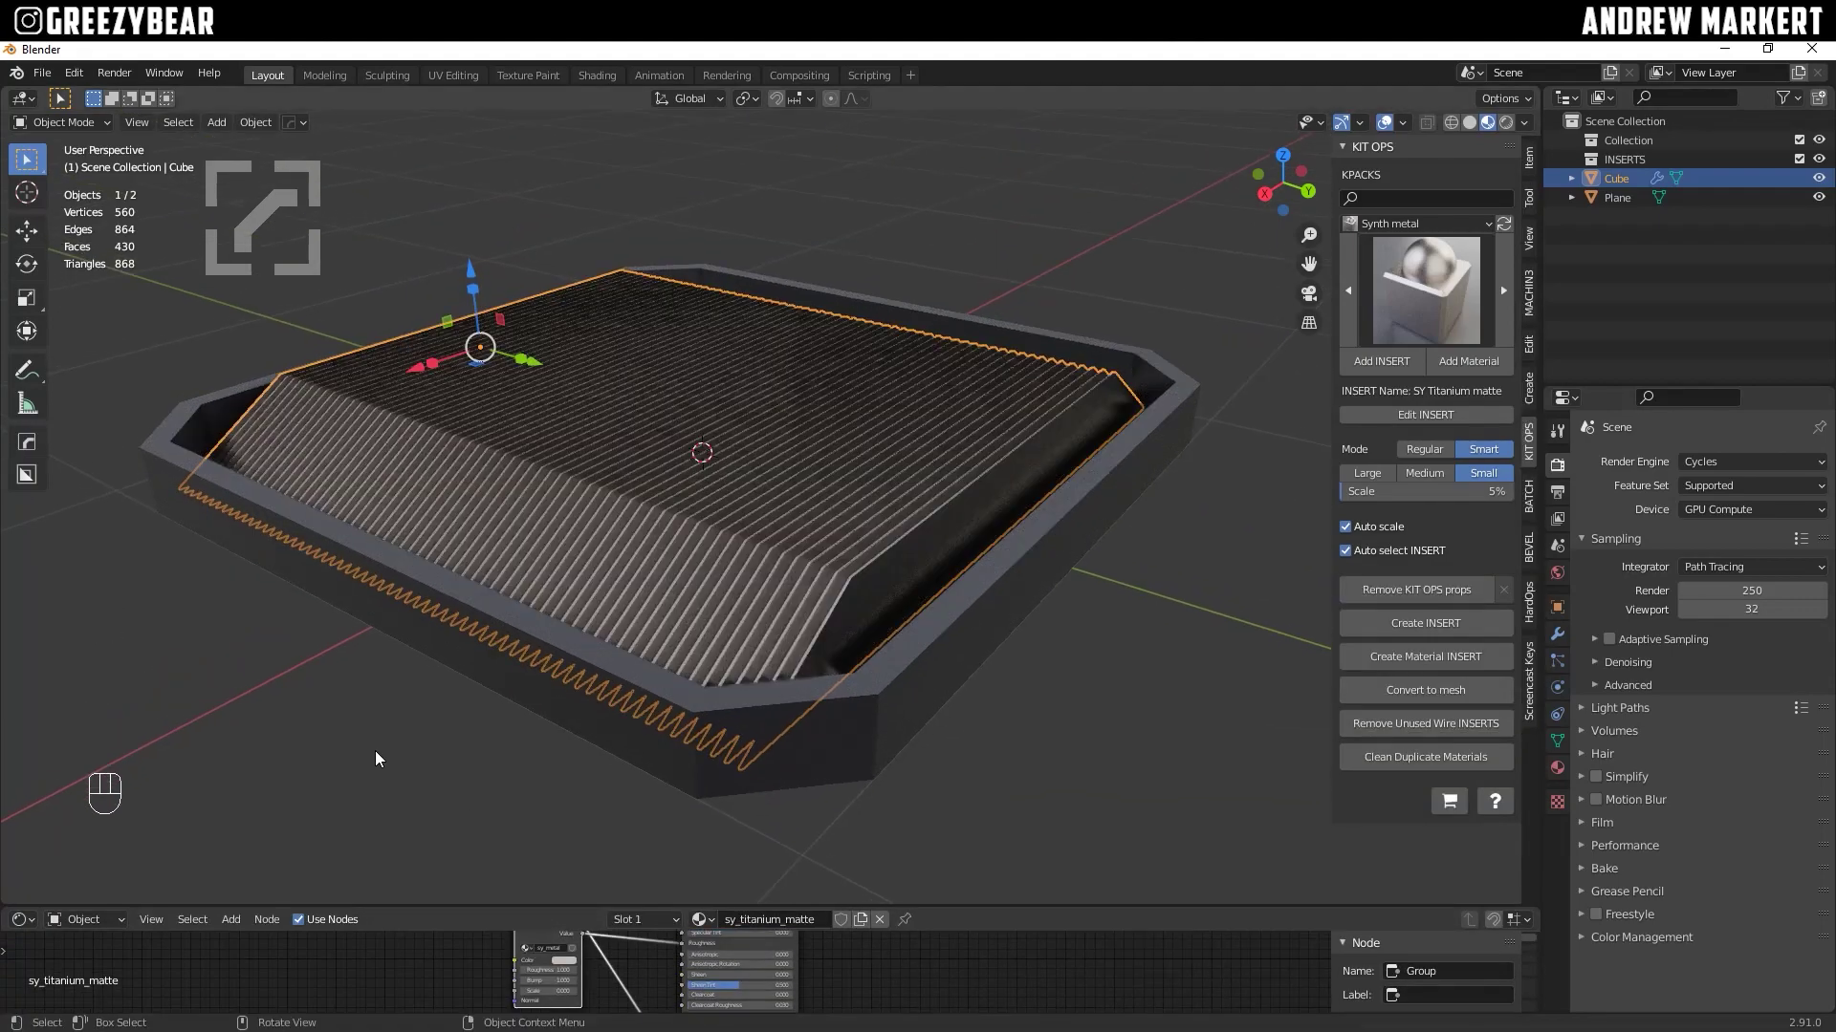
Step: Hide the fin array so the tray's recess is exposed
key(alt+a)
middle_drag(522, 665, 822, 532)
click(782, 528)
key(h)
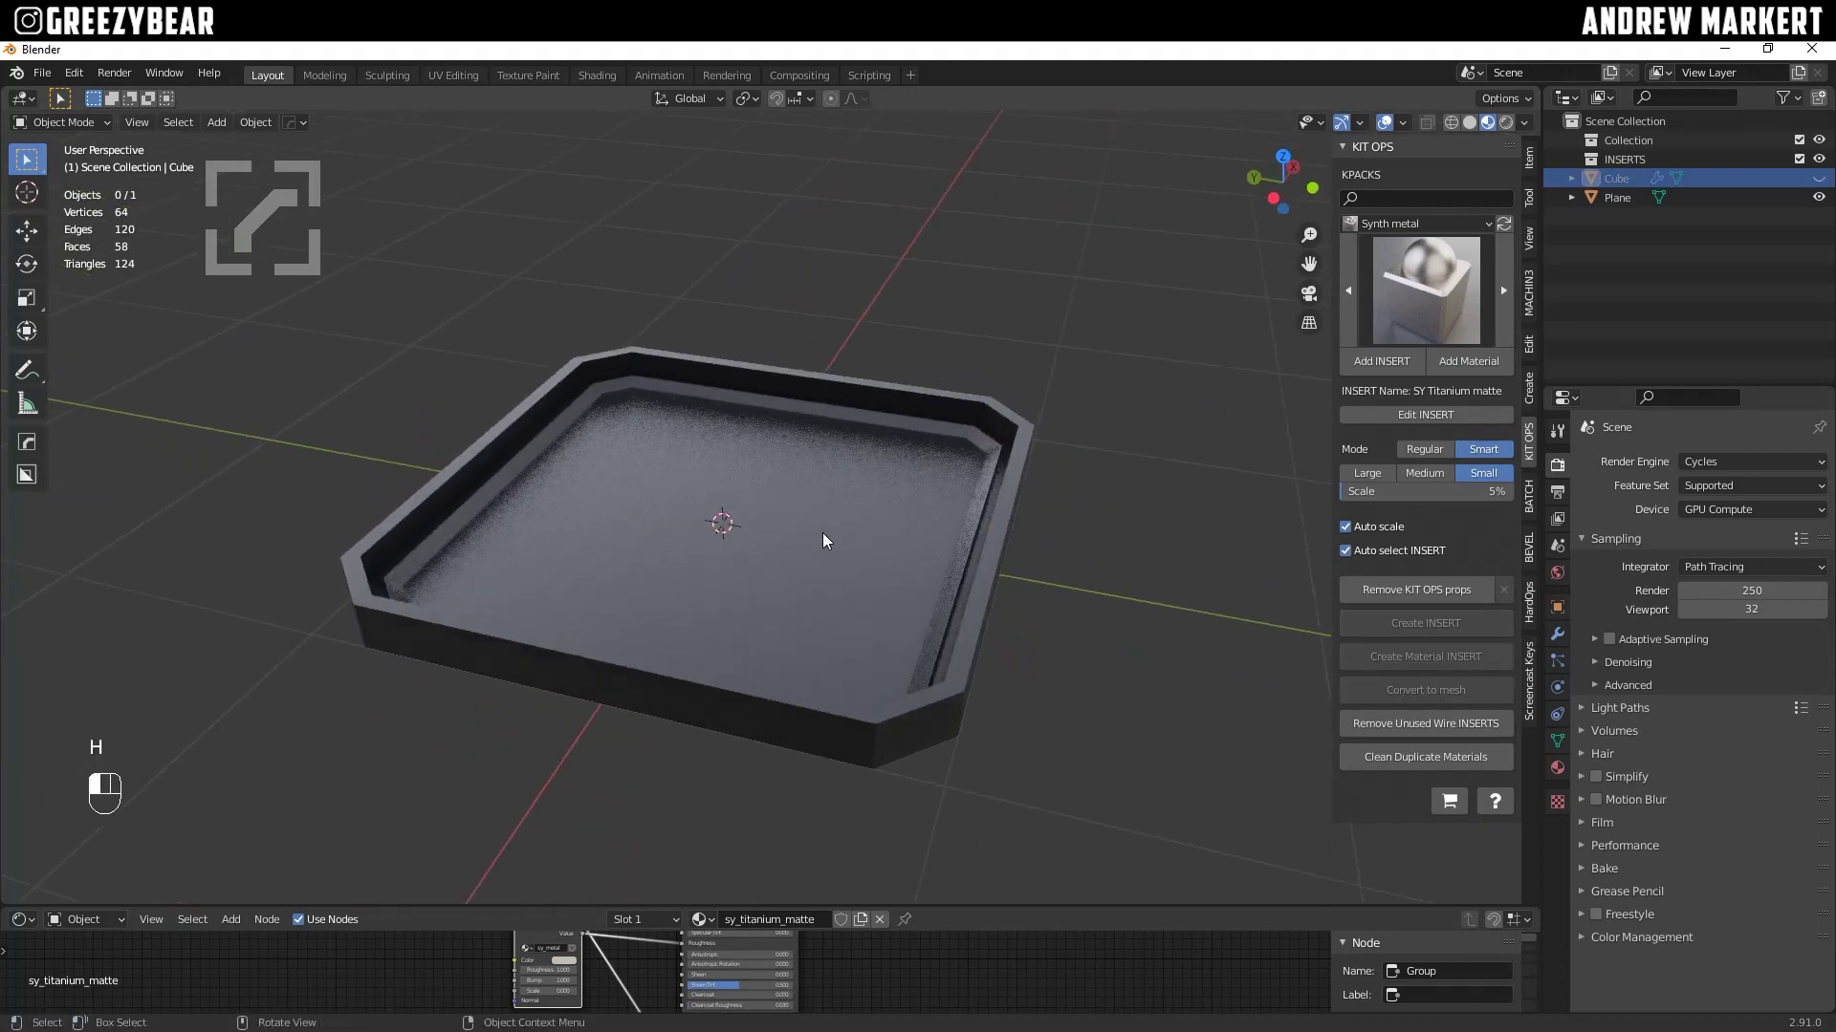
Step: Inset the four long inner side-wall faces of the tray to form a thin strip in each wall
click(827, 532)
key(Tab)
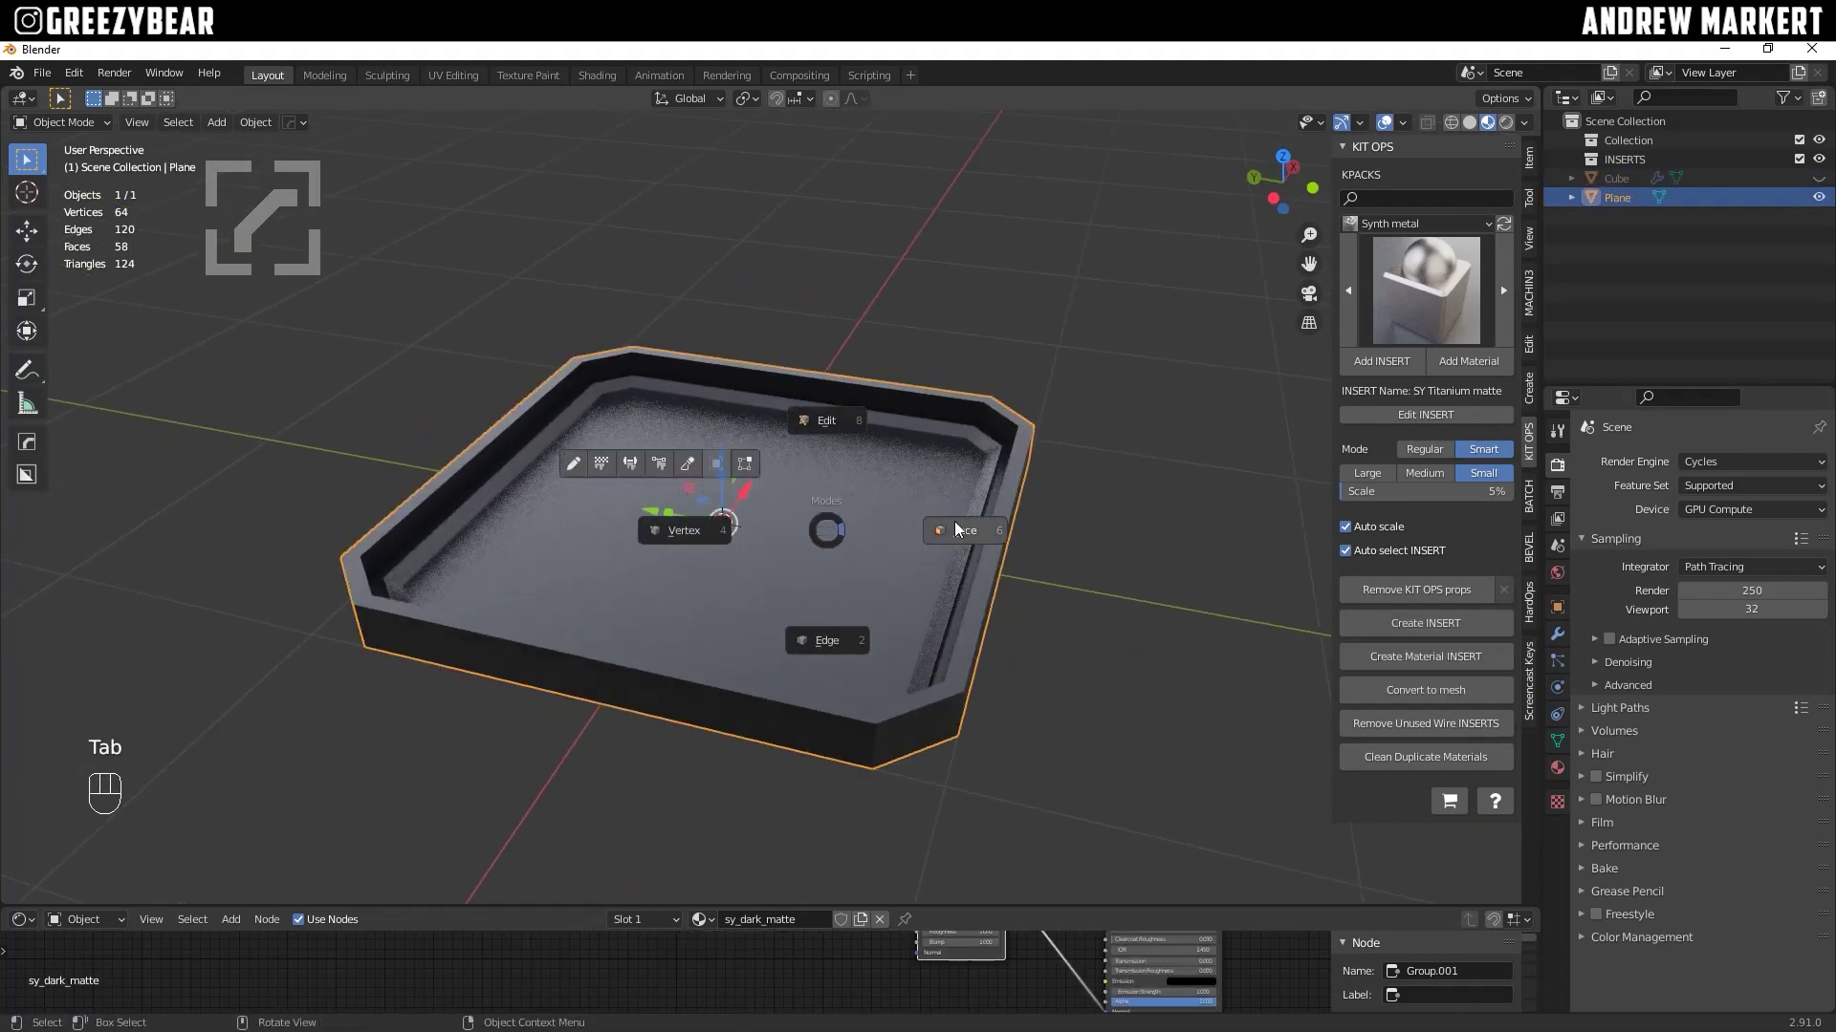
click(902, 403)
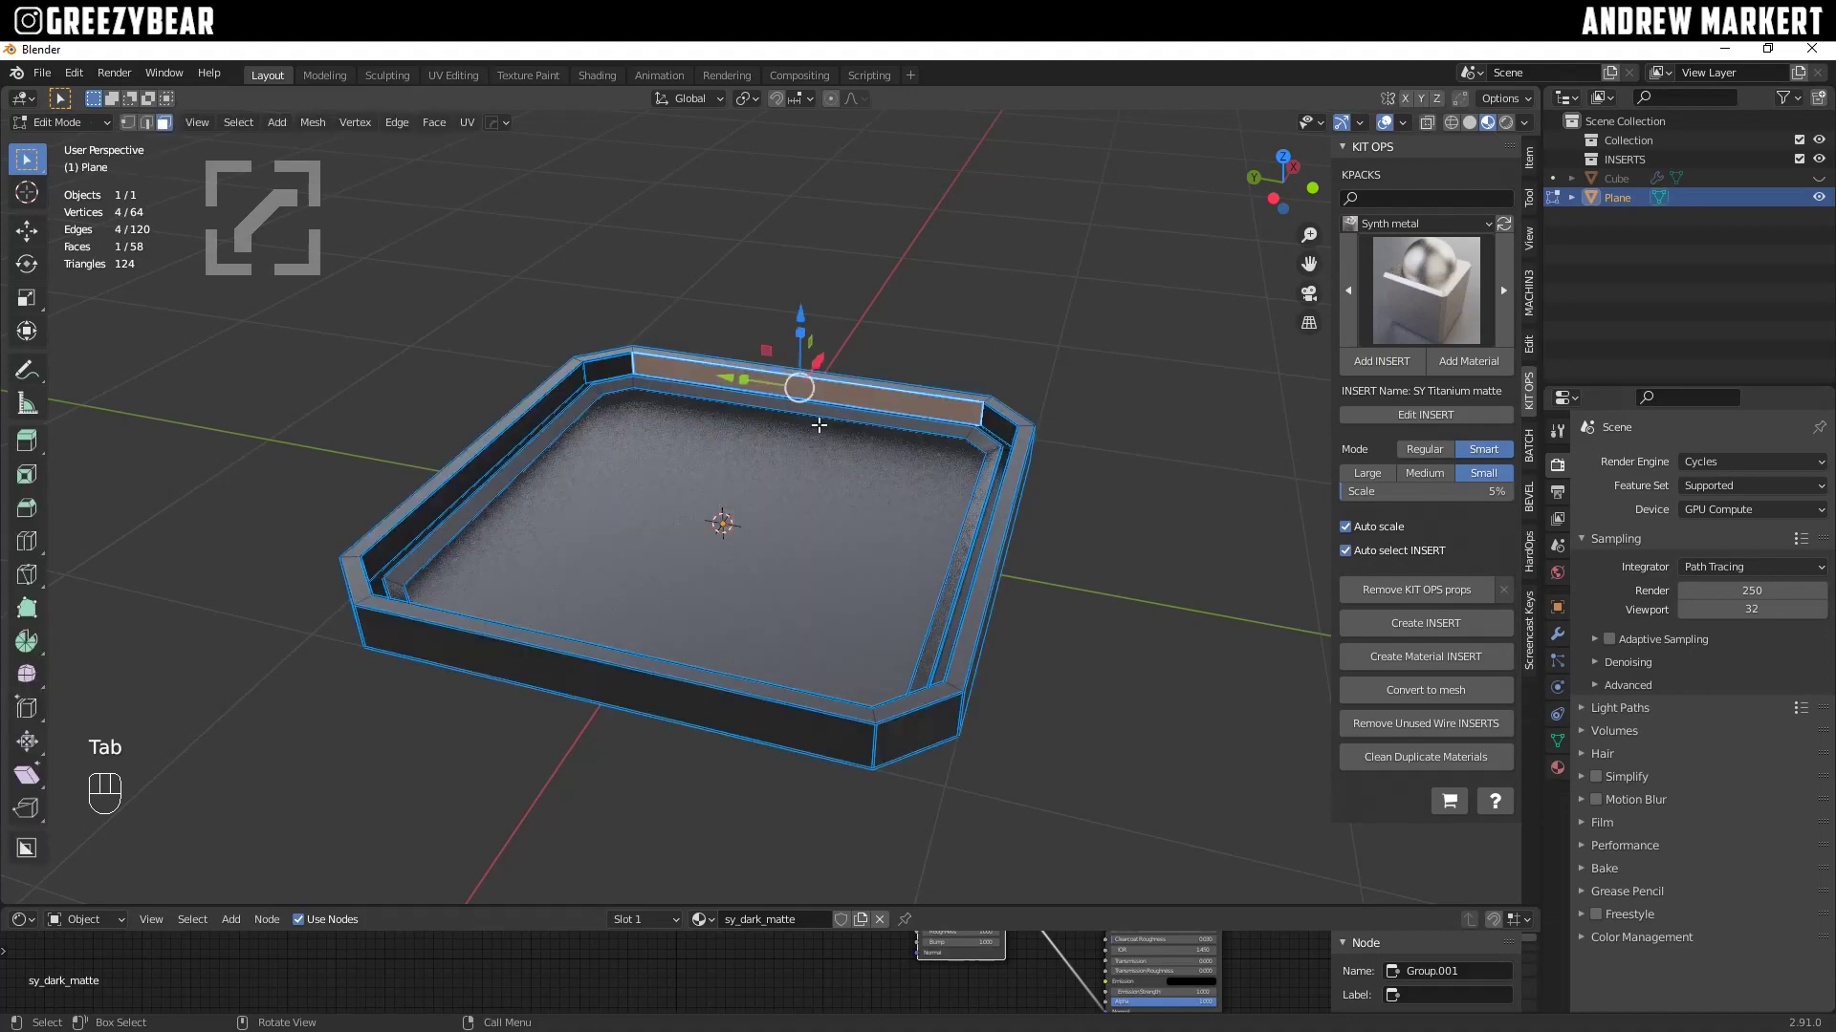
shift+click(531, 448)
mouse_move(531, 448)
alt+middle_down()
mouse_move(639, 492)
mouse_move(518, 447)
alt+middle_up()
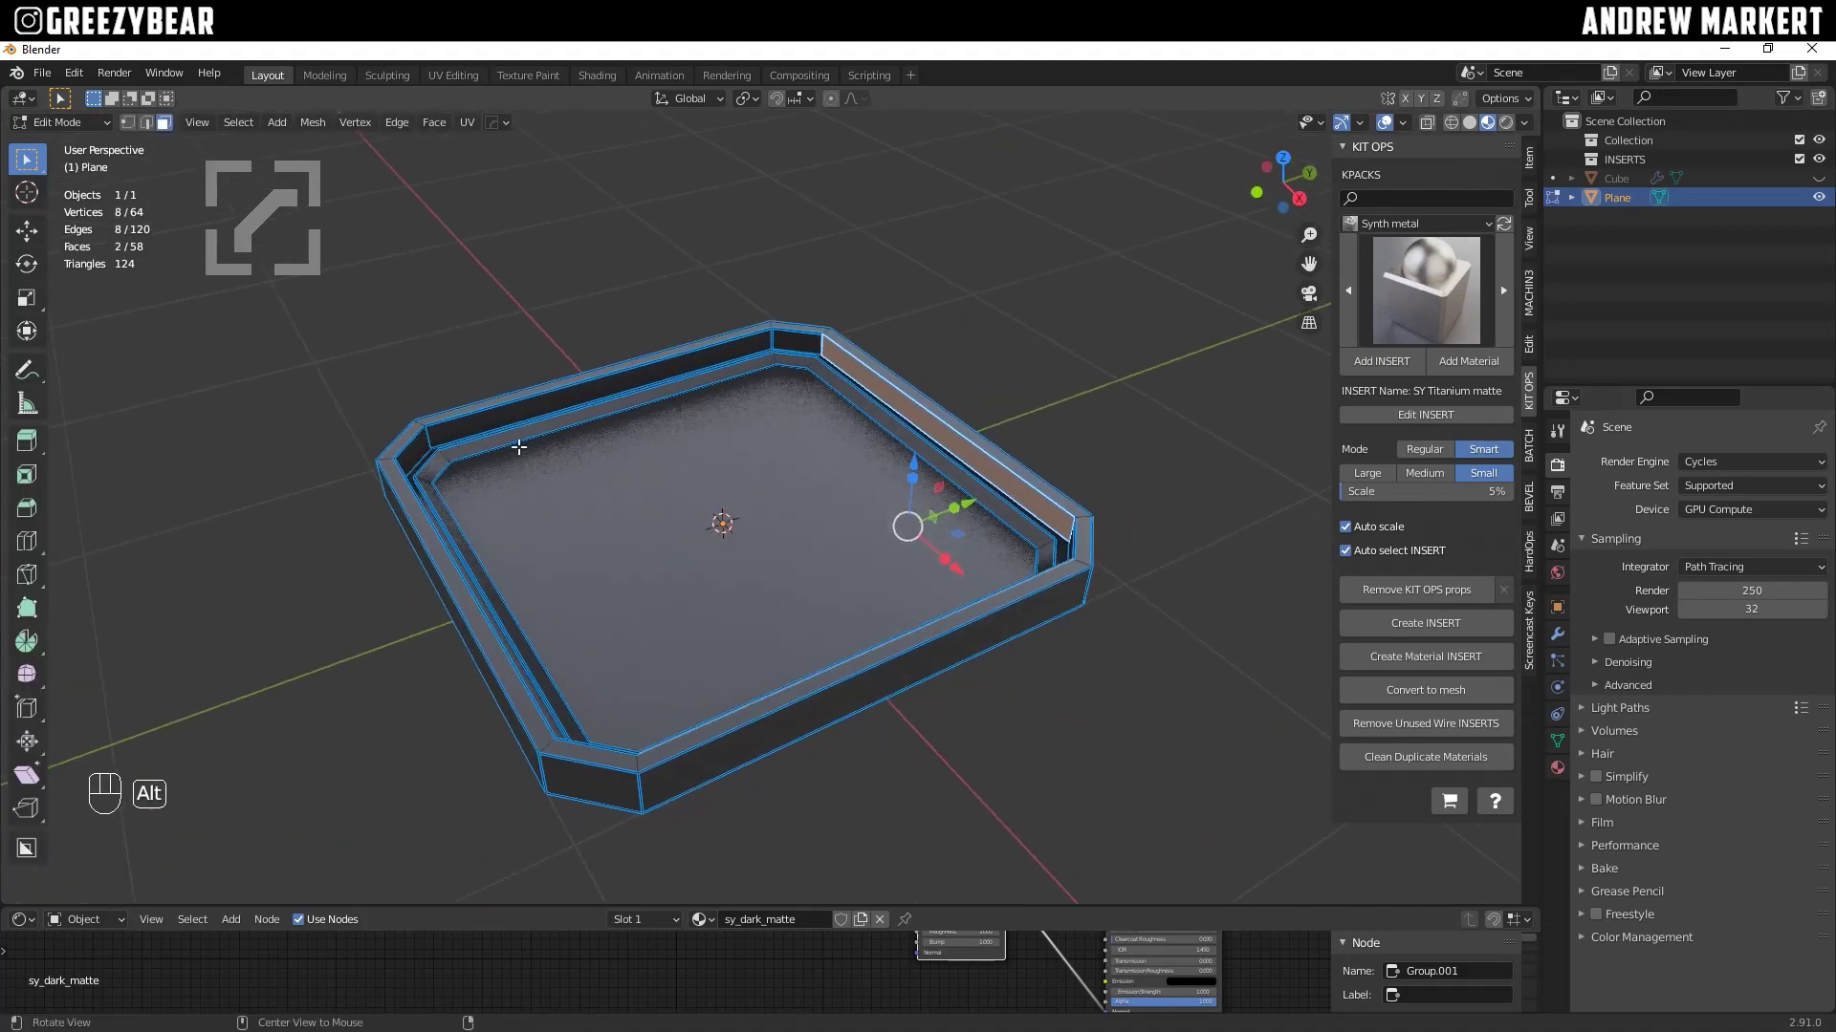
shift+click(585, 395)
alt+middle_drag(585, 396, 755, 419)
shift+click(574, 421)
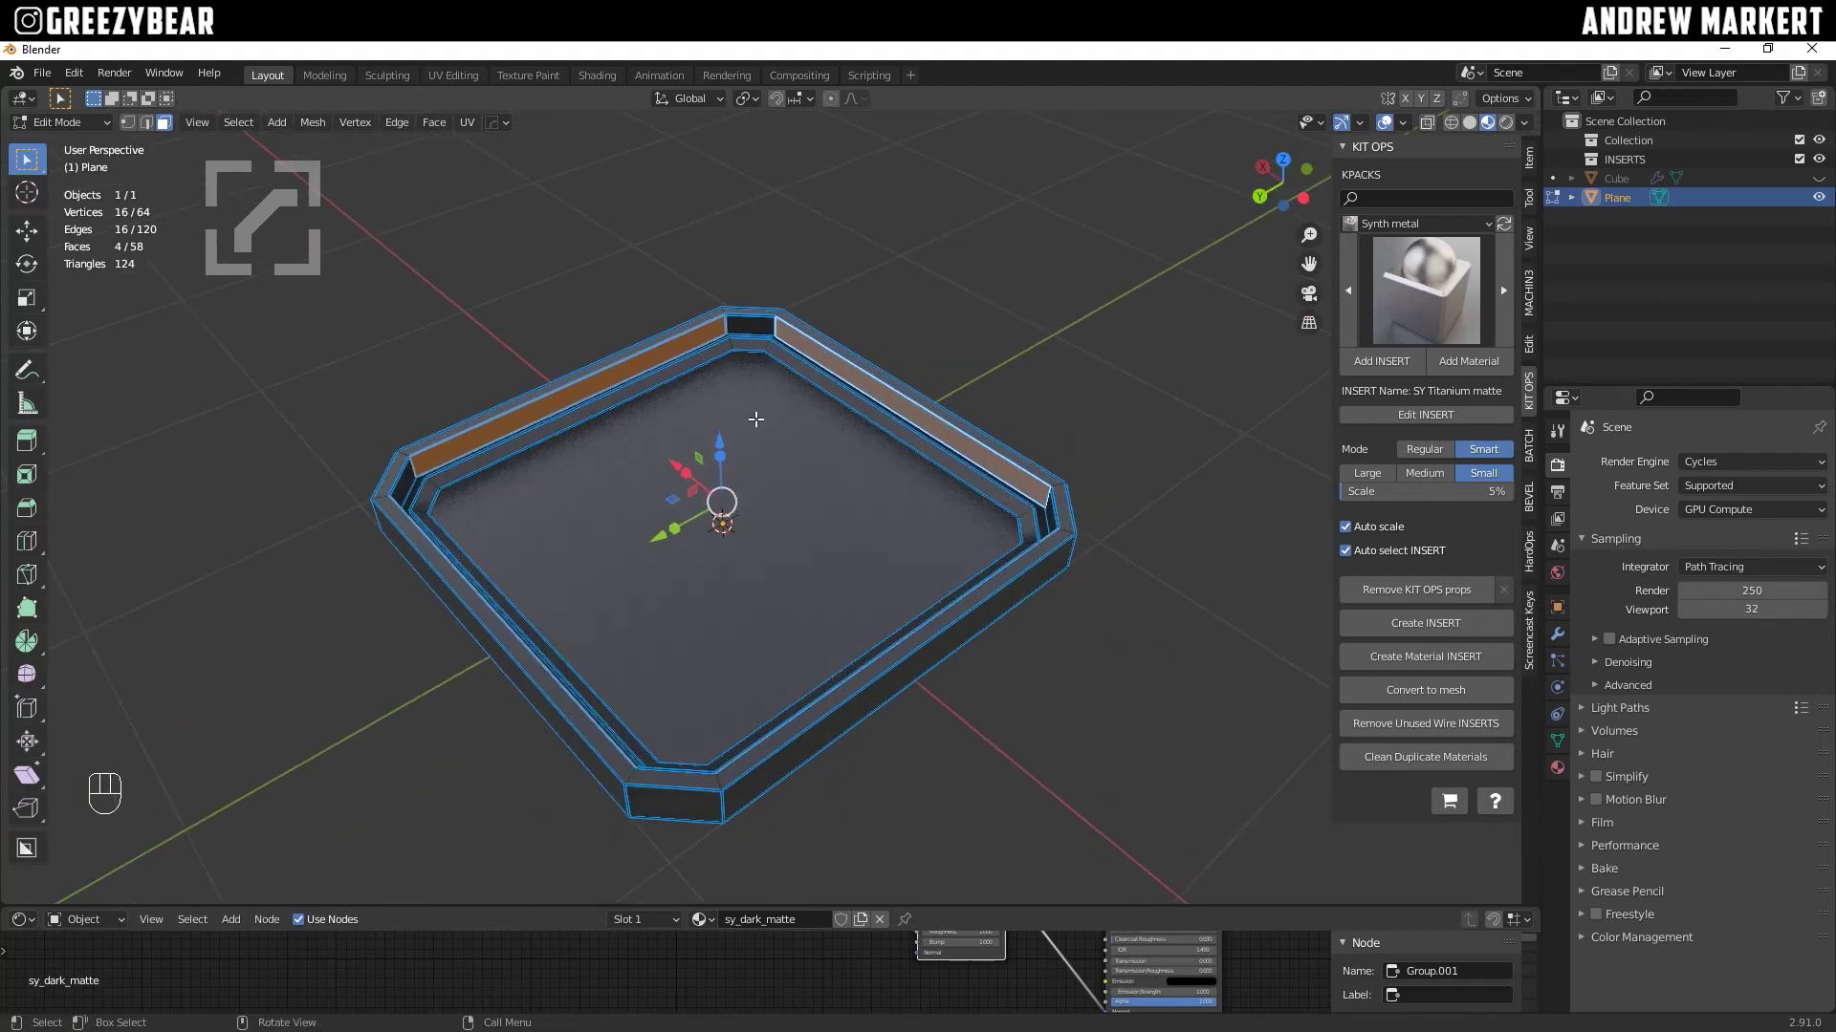
key(i)
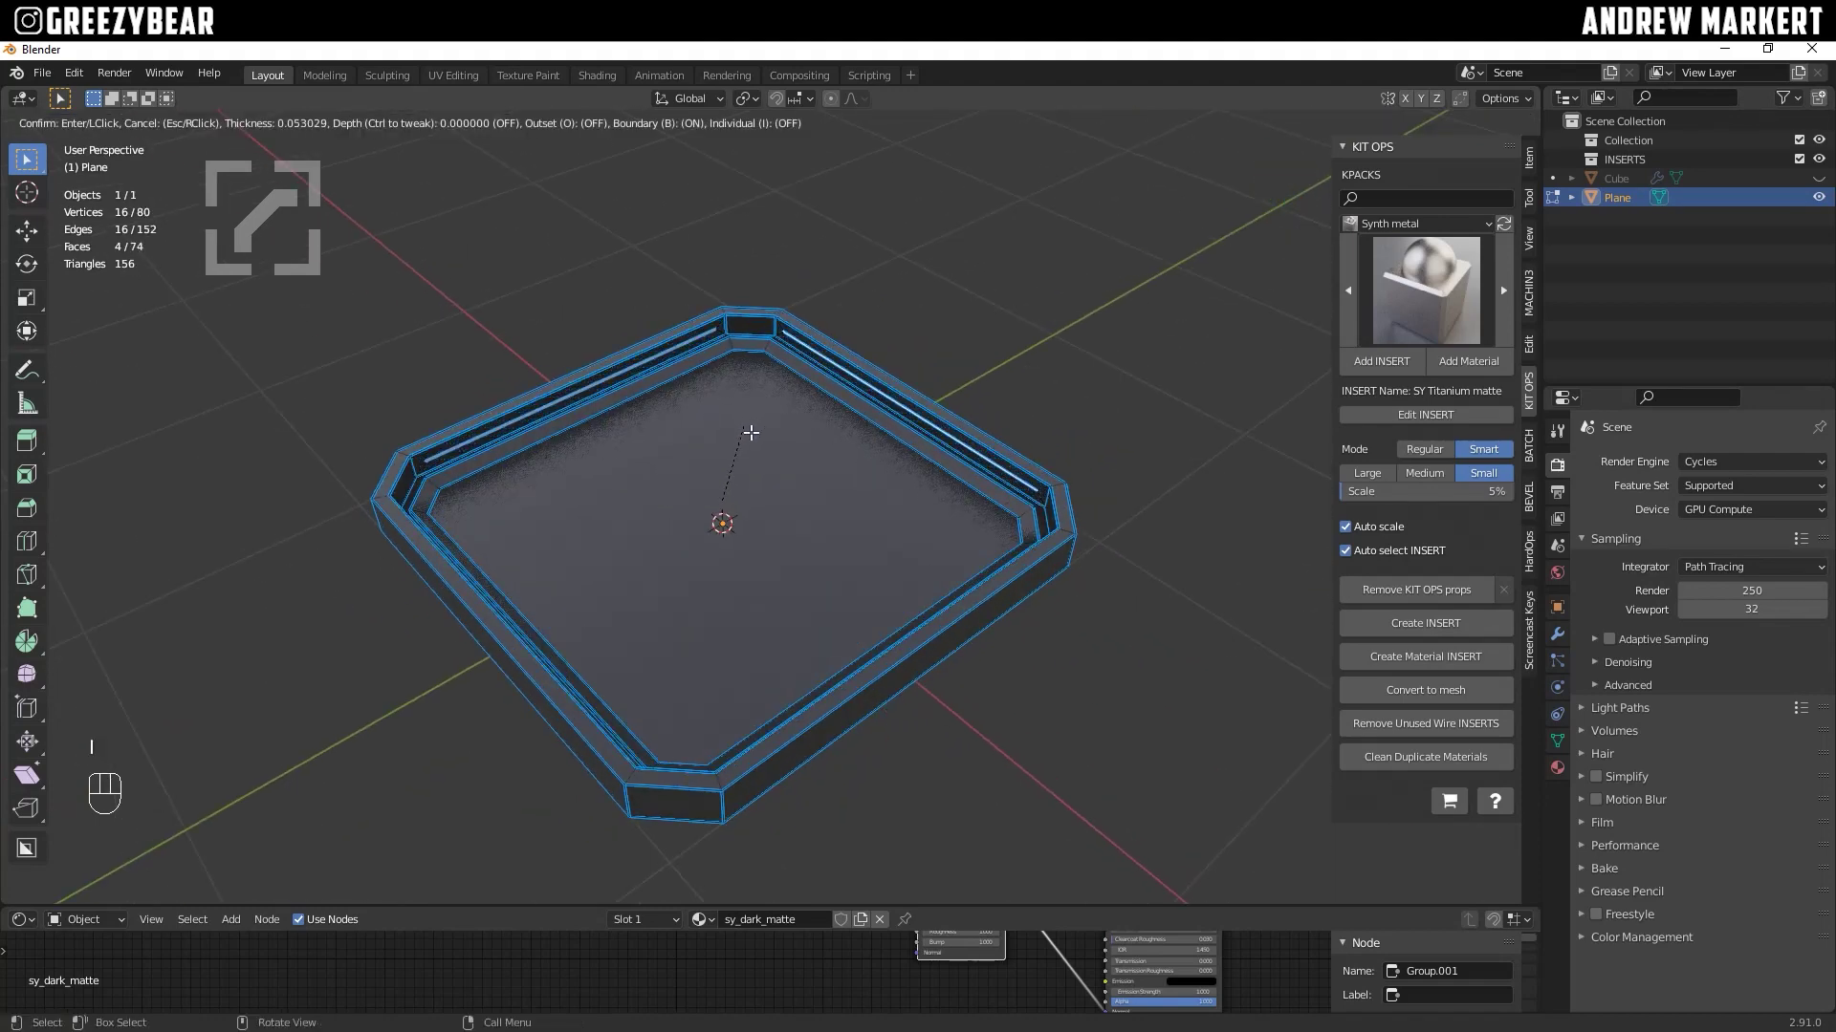
click(799, 407)
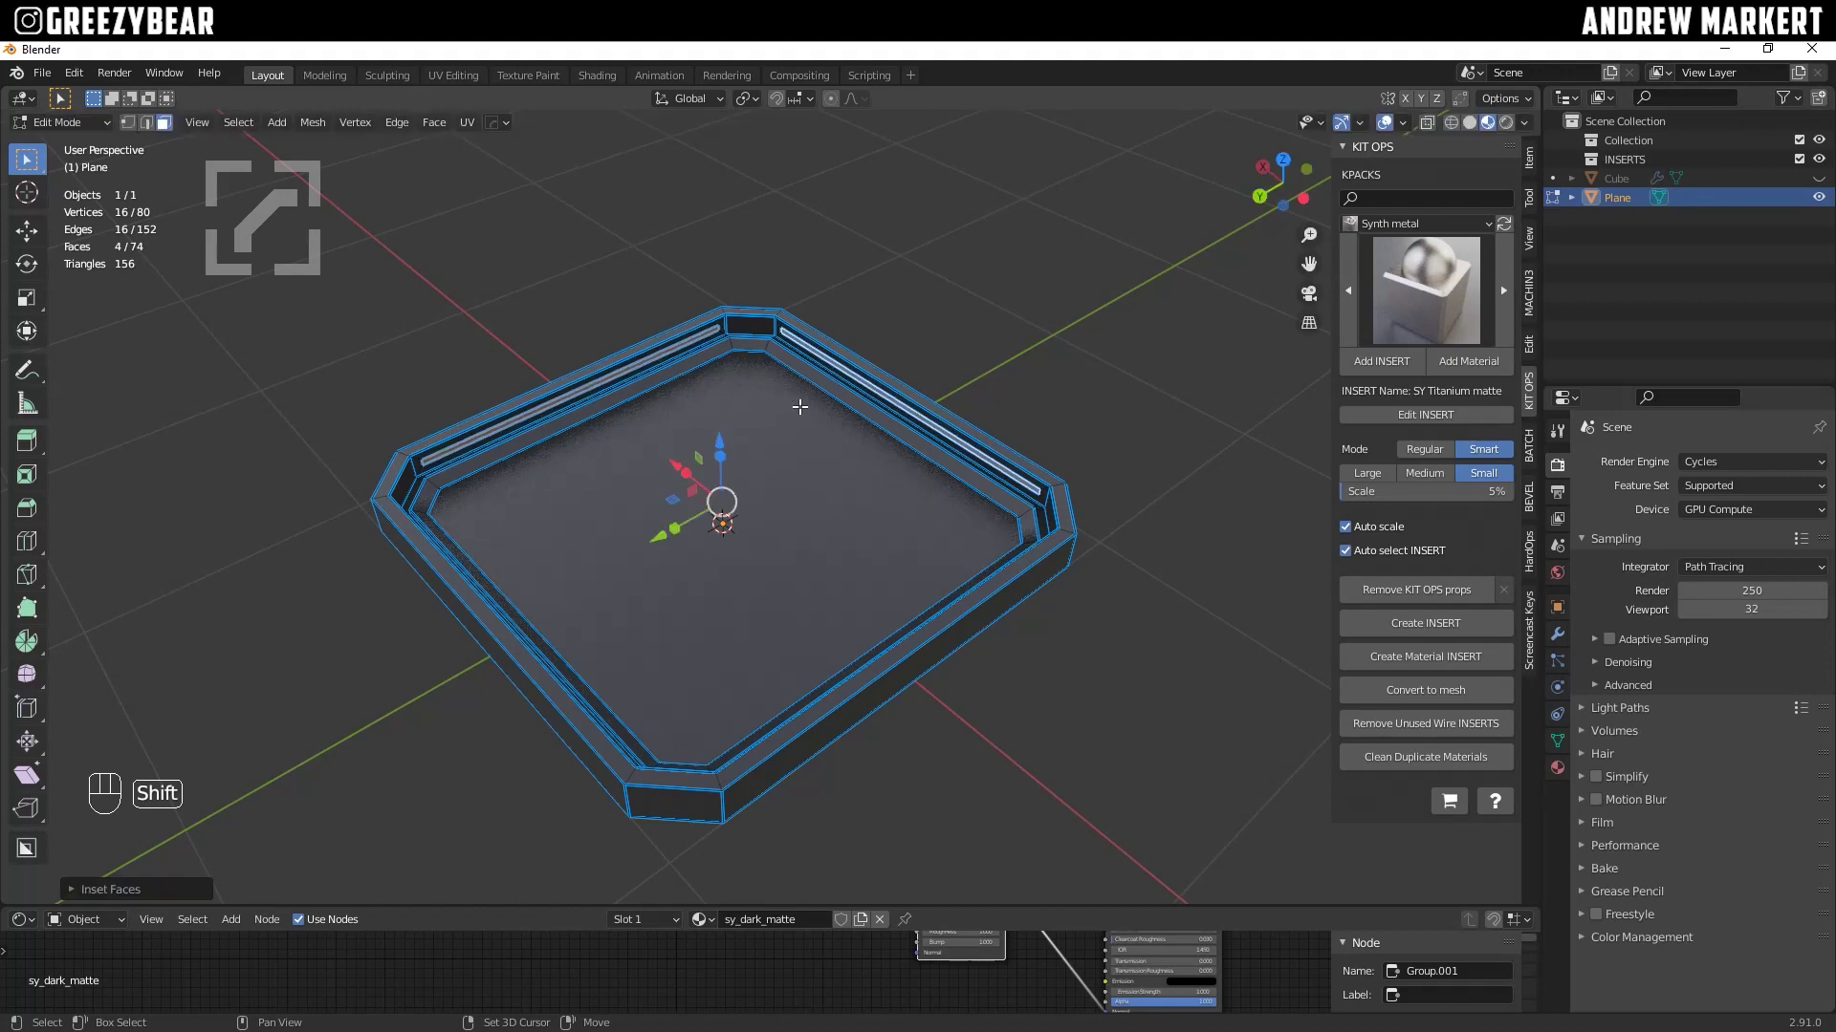
Step: Add a second material slot to the tray and create a new material named gb_clr1 in it
click(1557, 769)
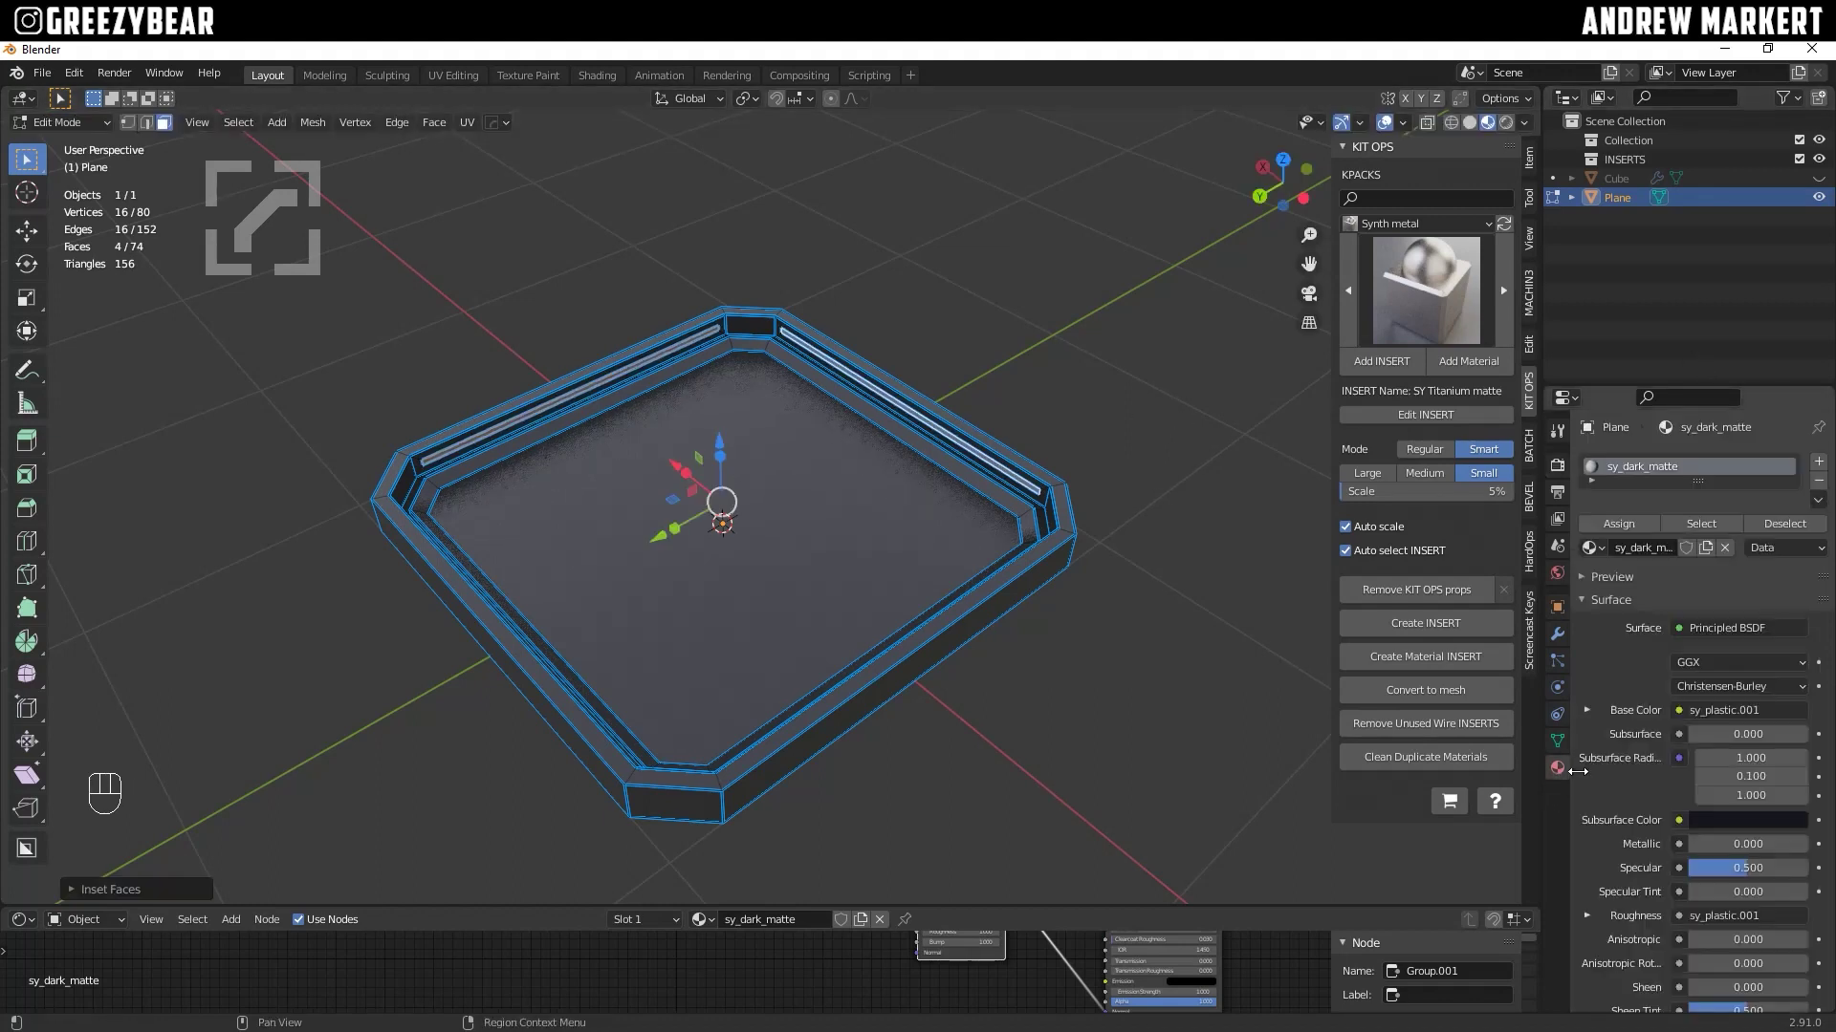
drag(1696, 488, 1697, 564)
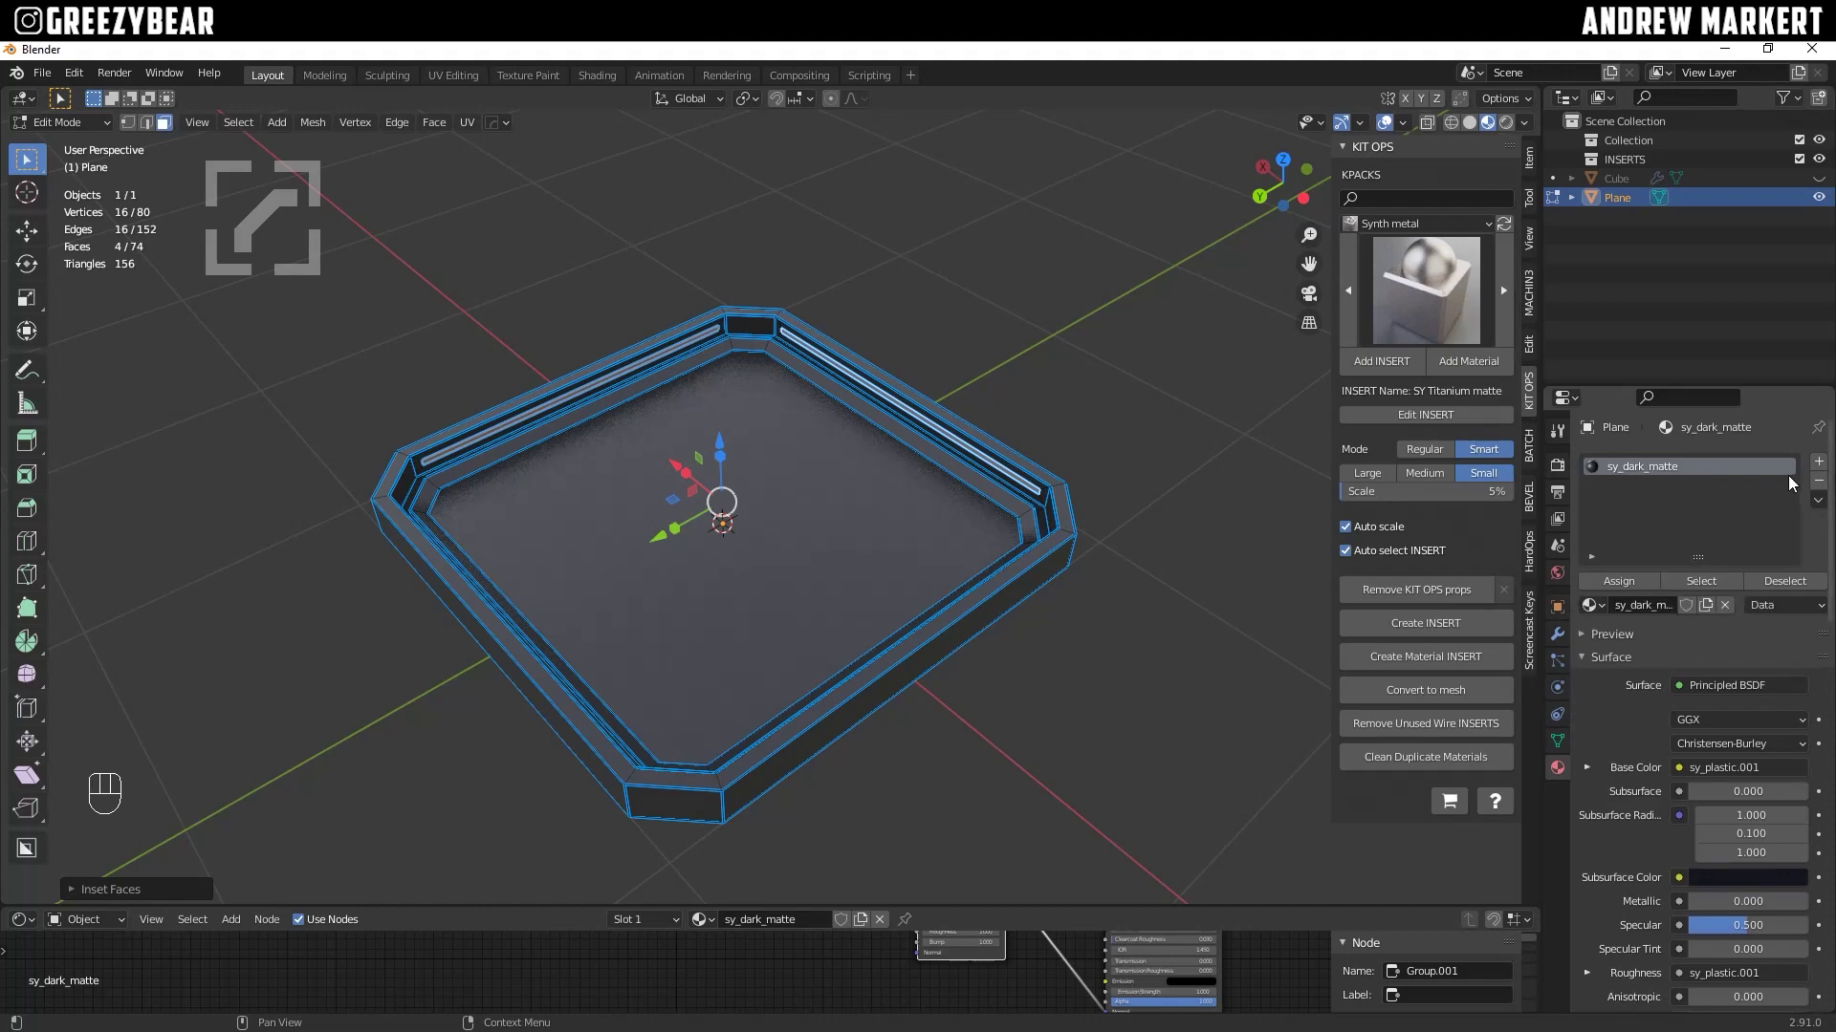
click(1819, 465)
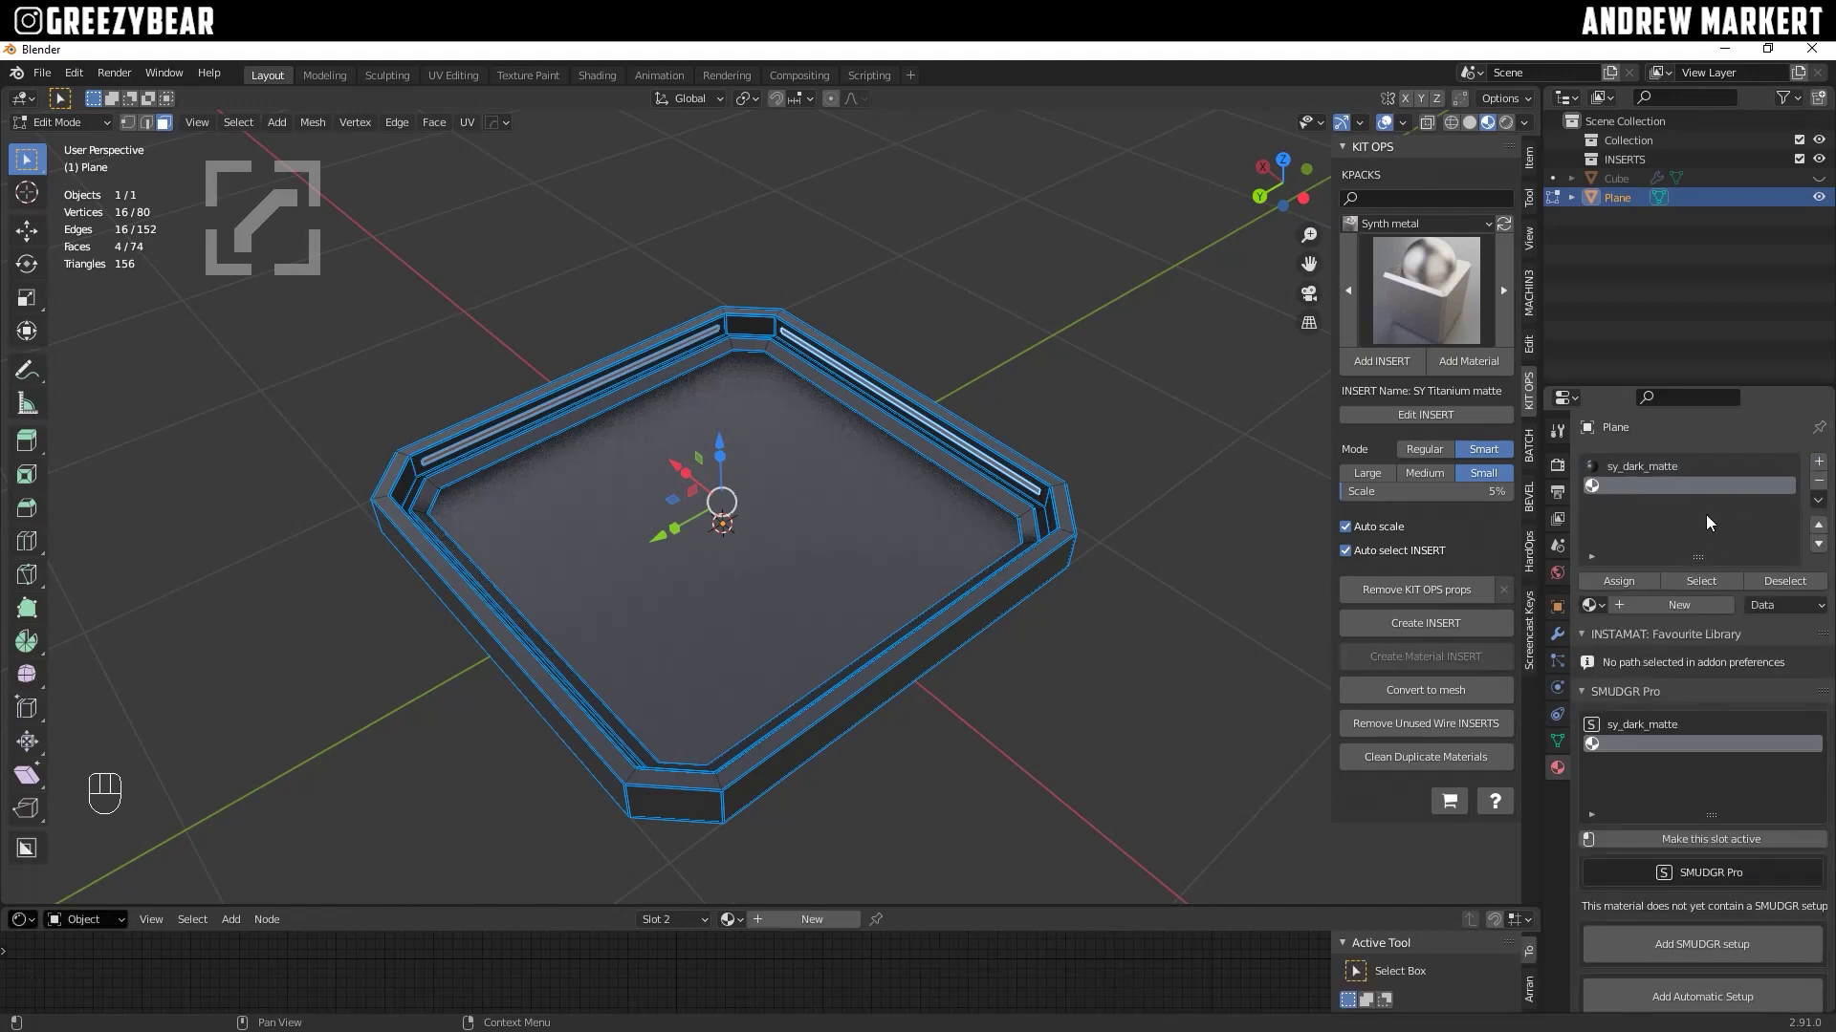
click(1620, 607)
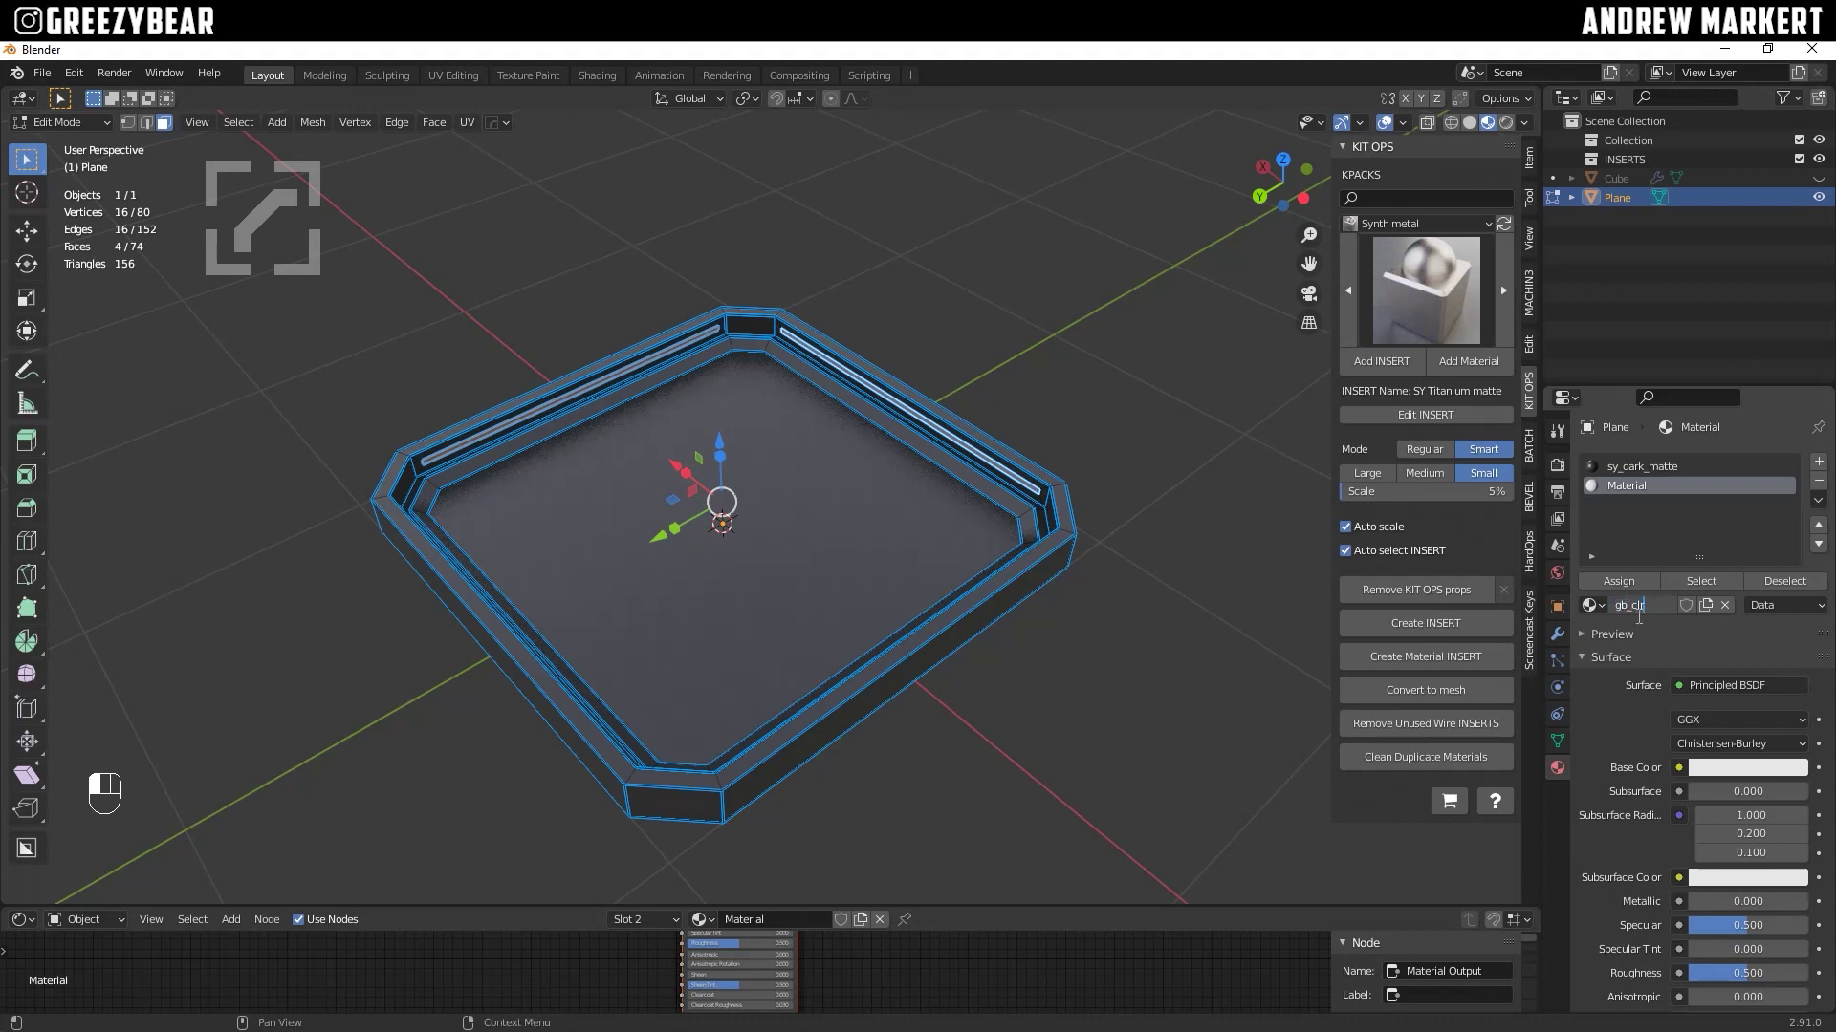
key(Return)
Step: Change the gb_clr1 surface shader to Emission with a light blue color and a strength of 5
click(1717, 686)
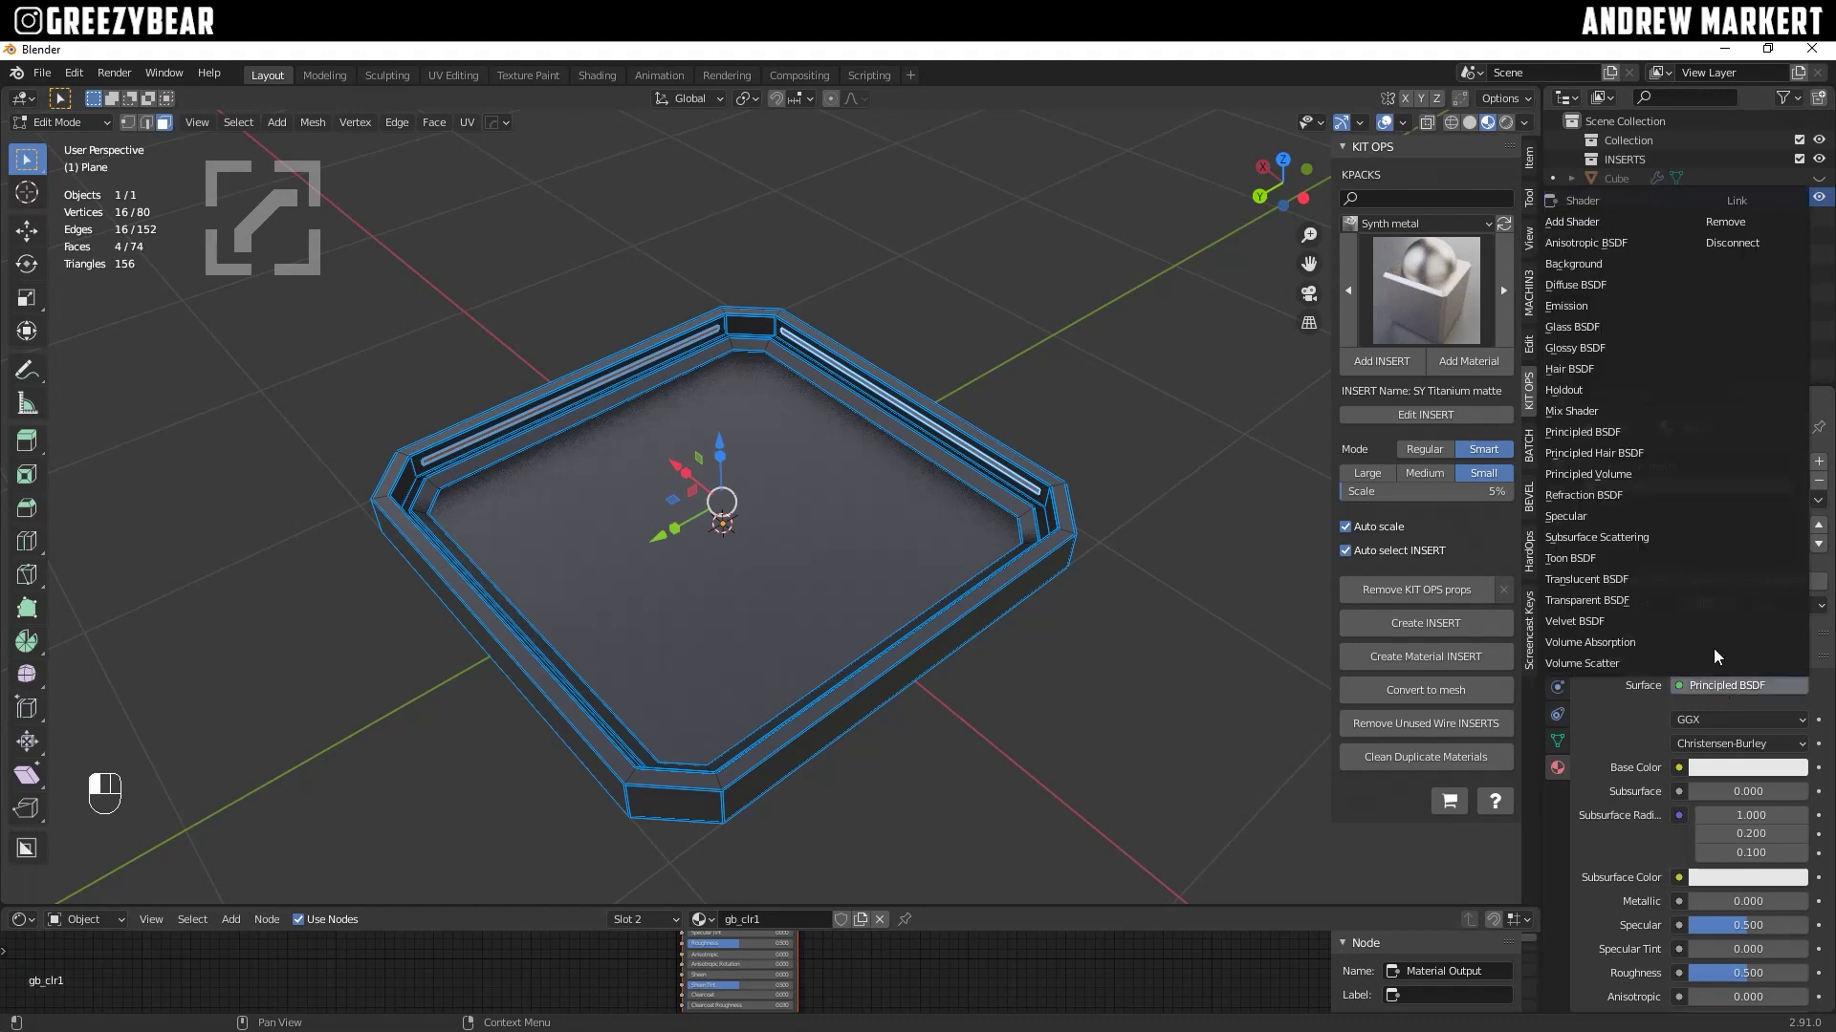
click(1580, 306)
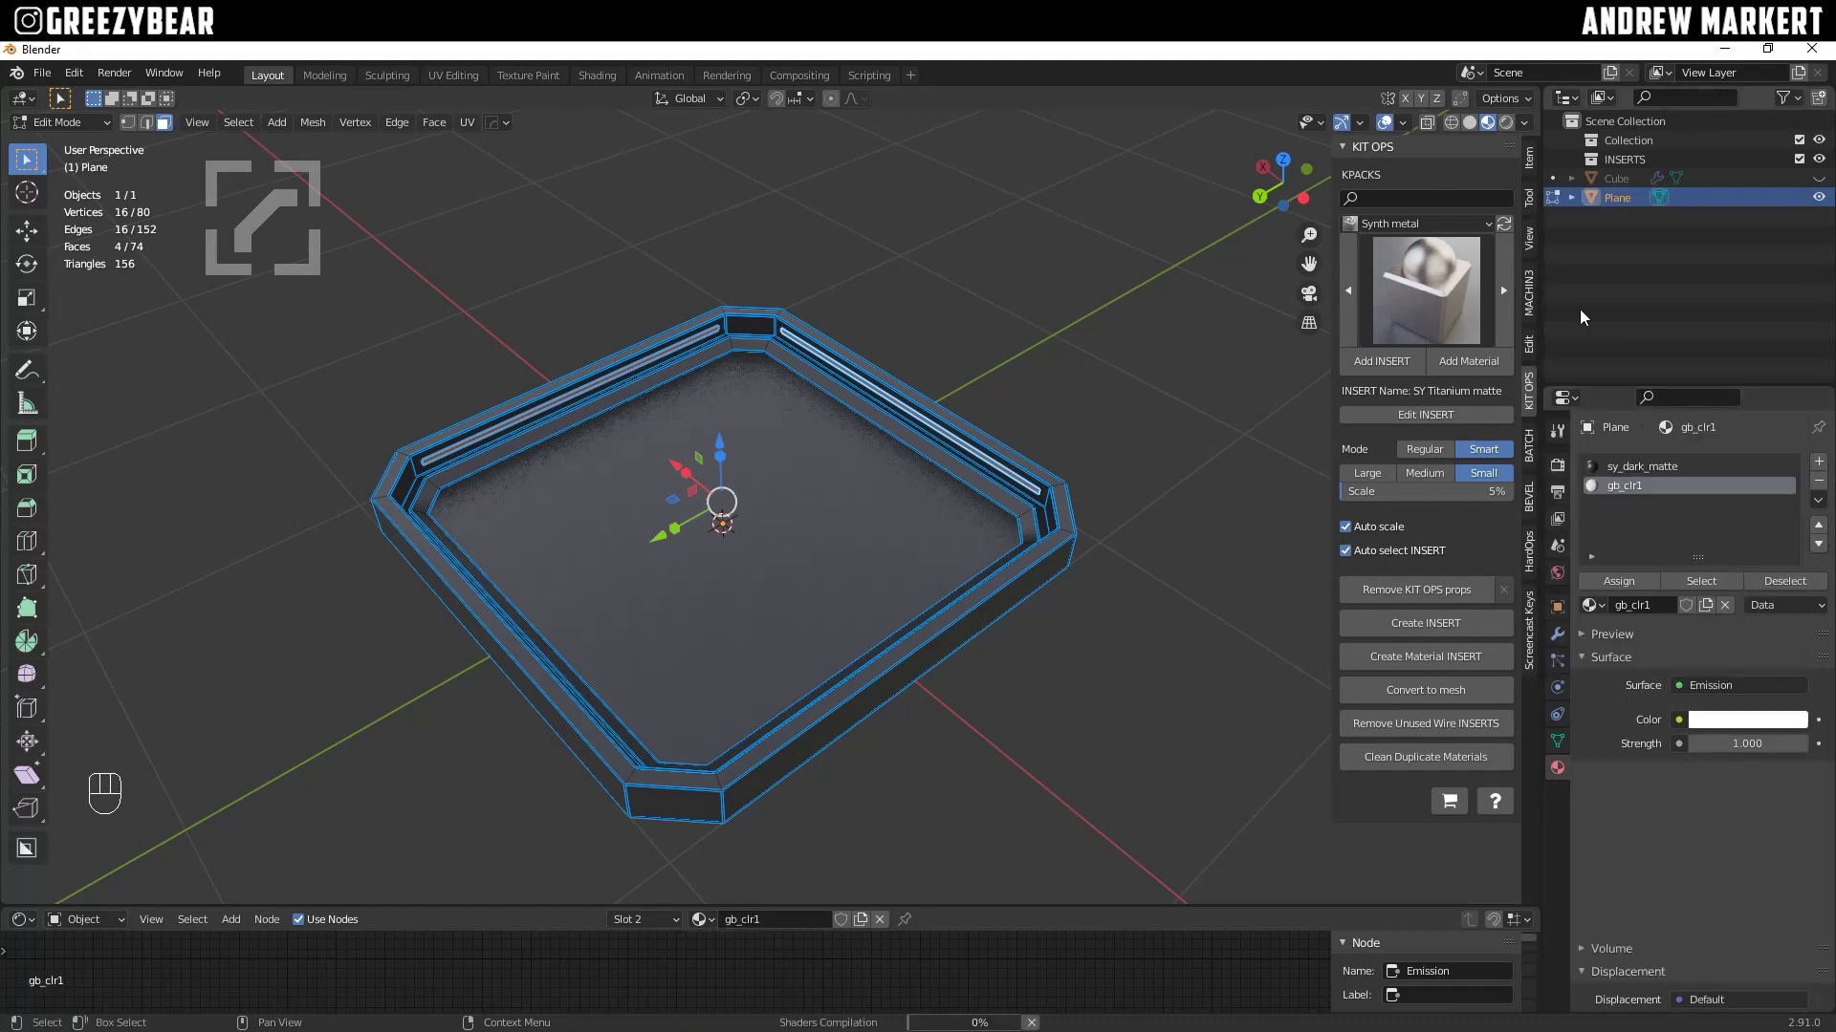
click(1730, 722)
click(1719, 484)
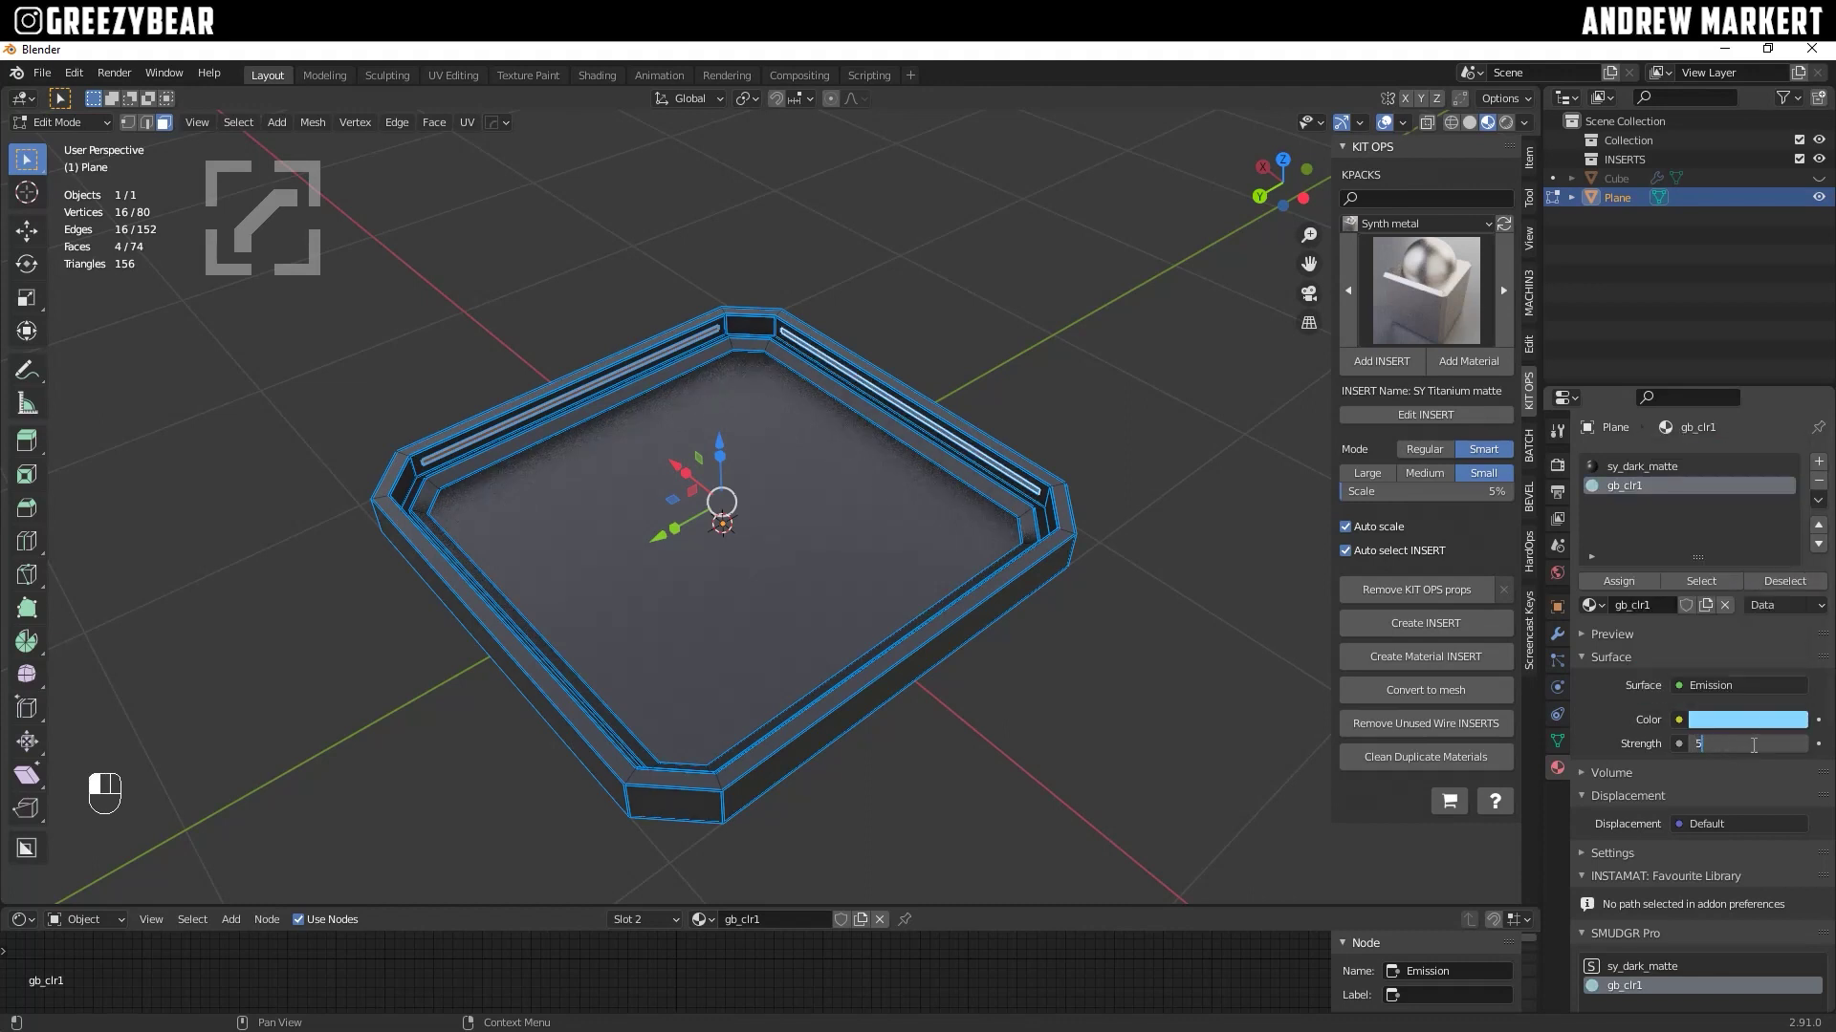
Step: Assign gb_clr1 to the selected inset strips and return to Object Mode
click(1630, 582)
key(Tab)
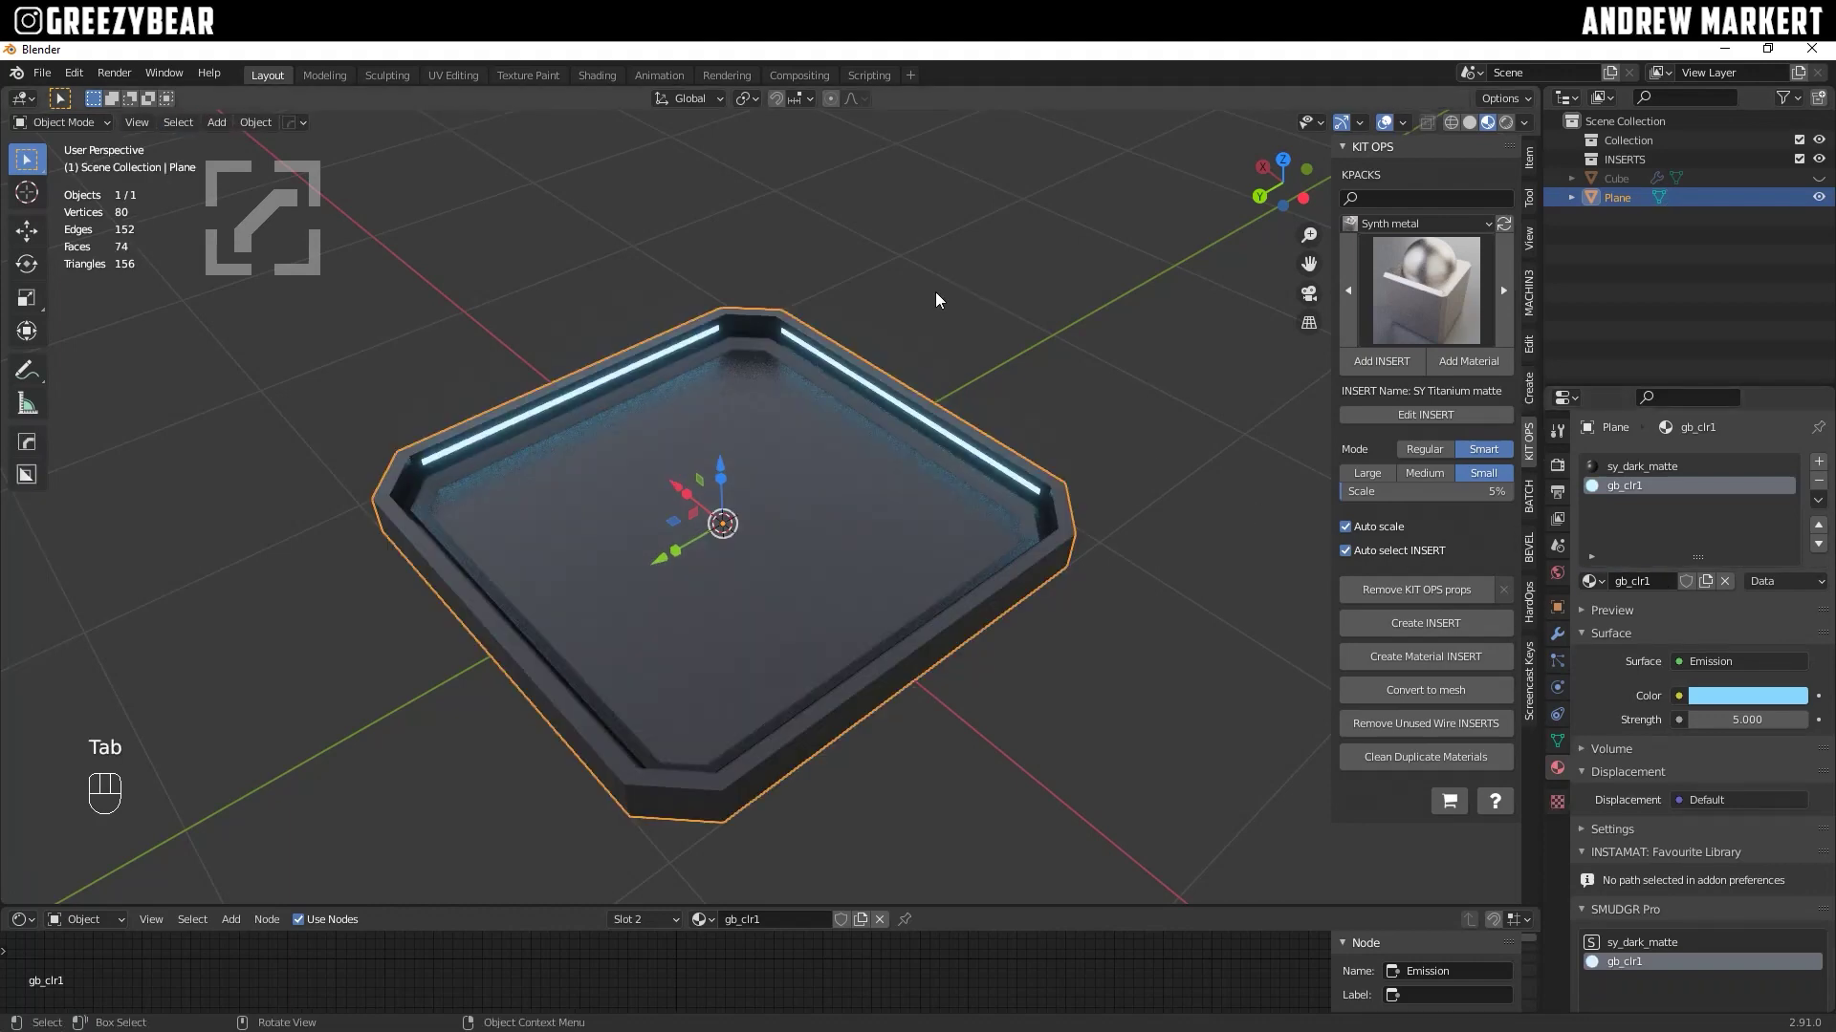
alt+middle_drag(1020, 388, 933, 434)
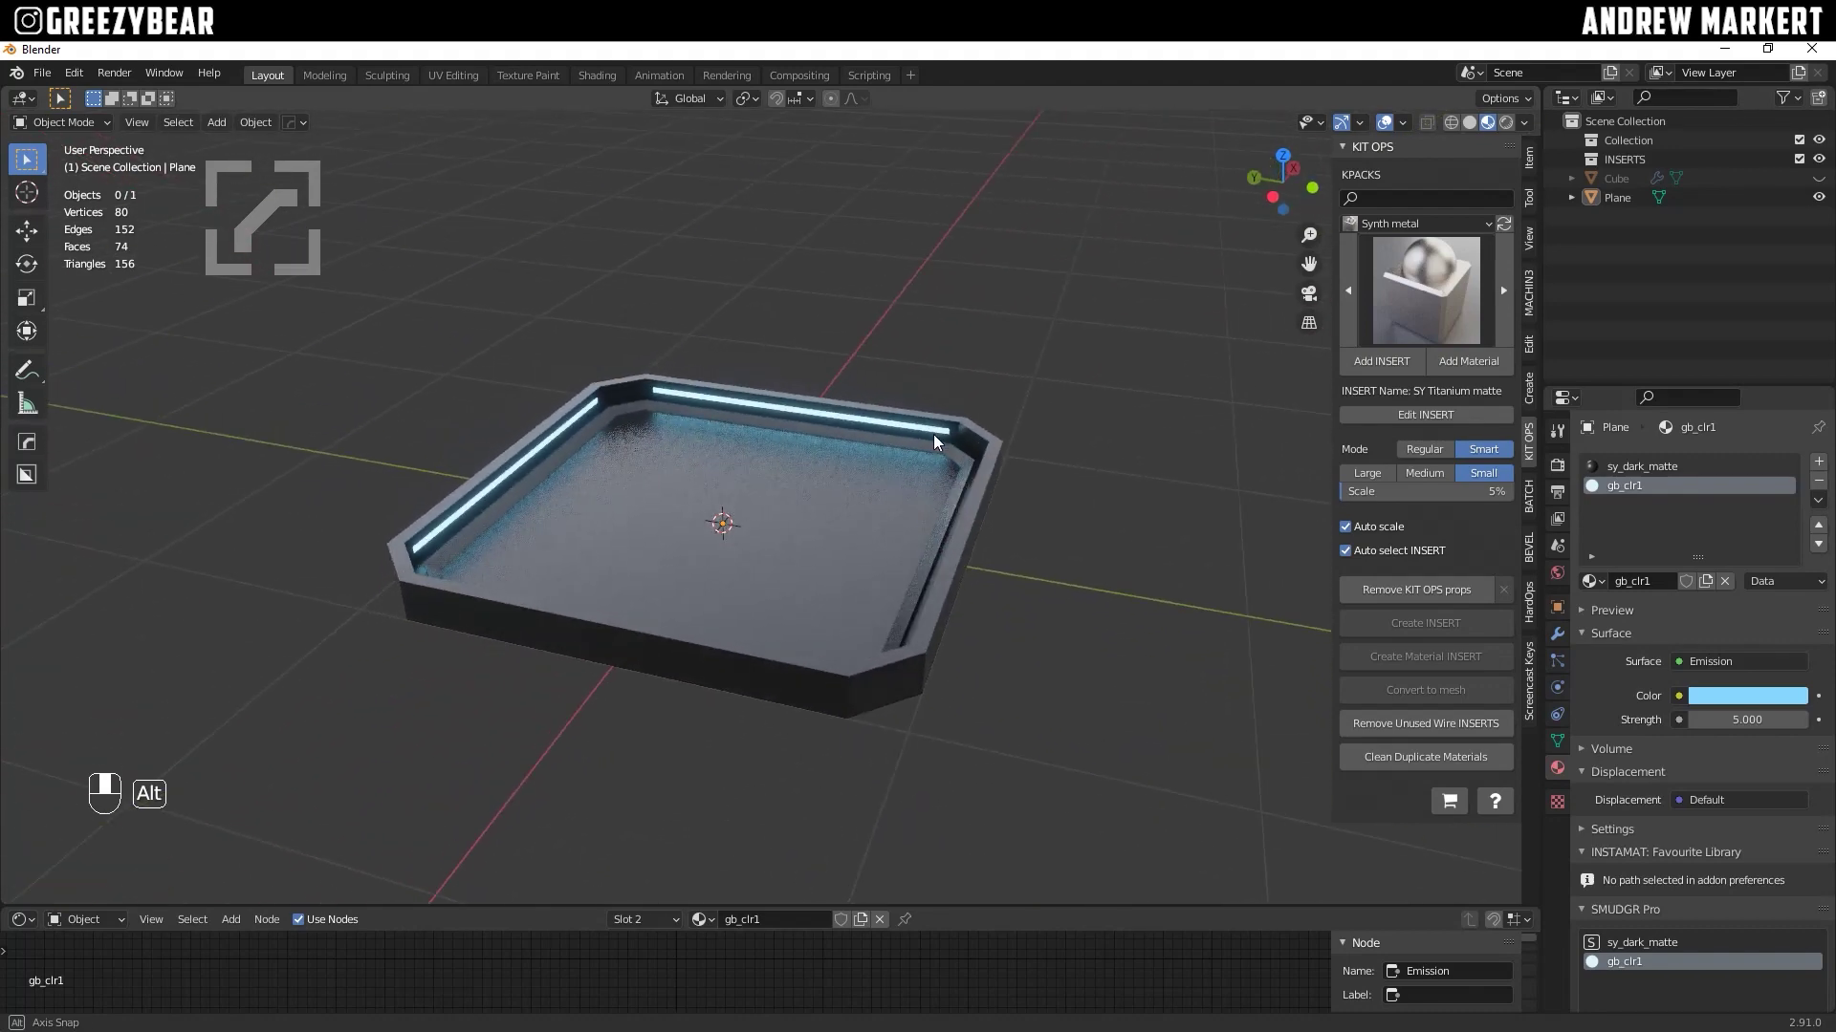
Step: Set the emission strength of gb_clr1 to 10
click(1739, 722)
text(10)
key(Return)
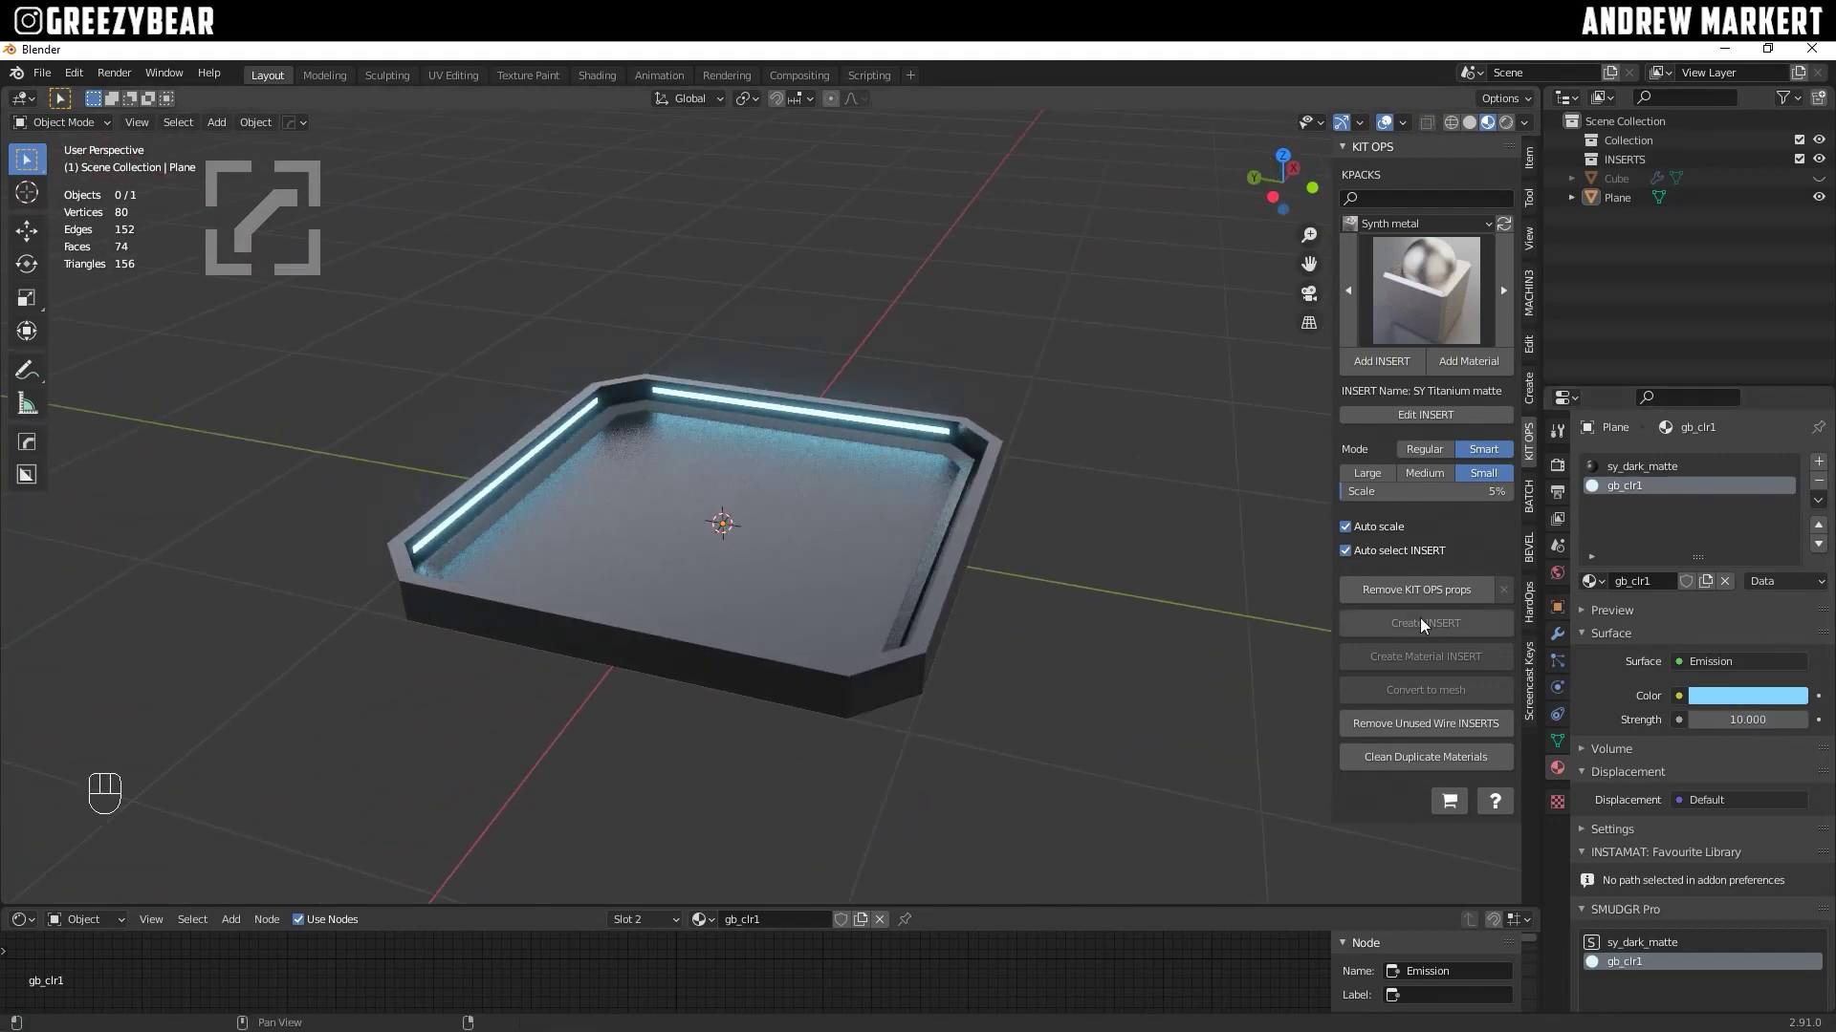
alt+middle_drag(1055, 380, 1093, 429)
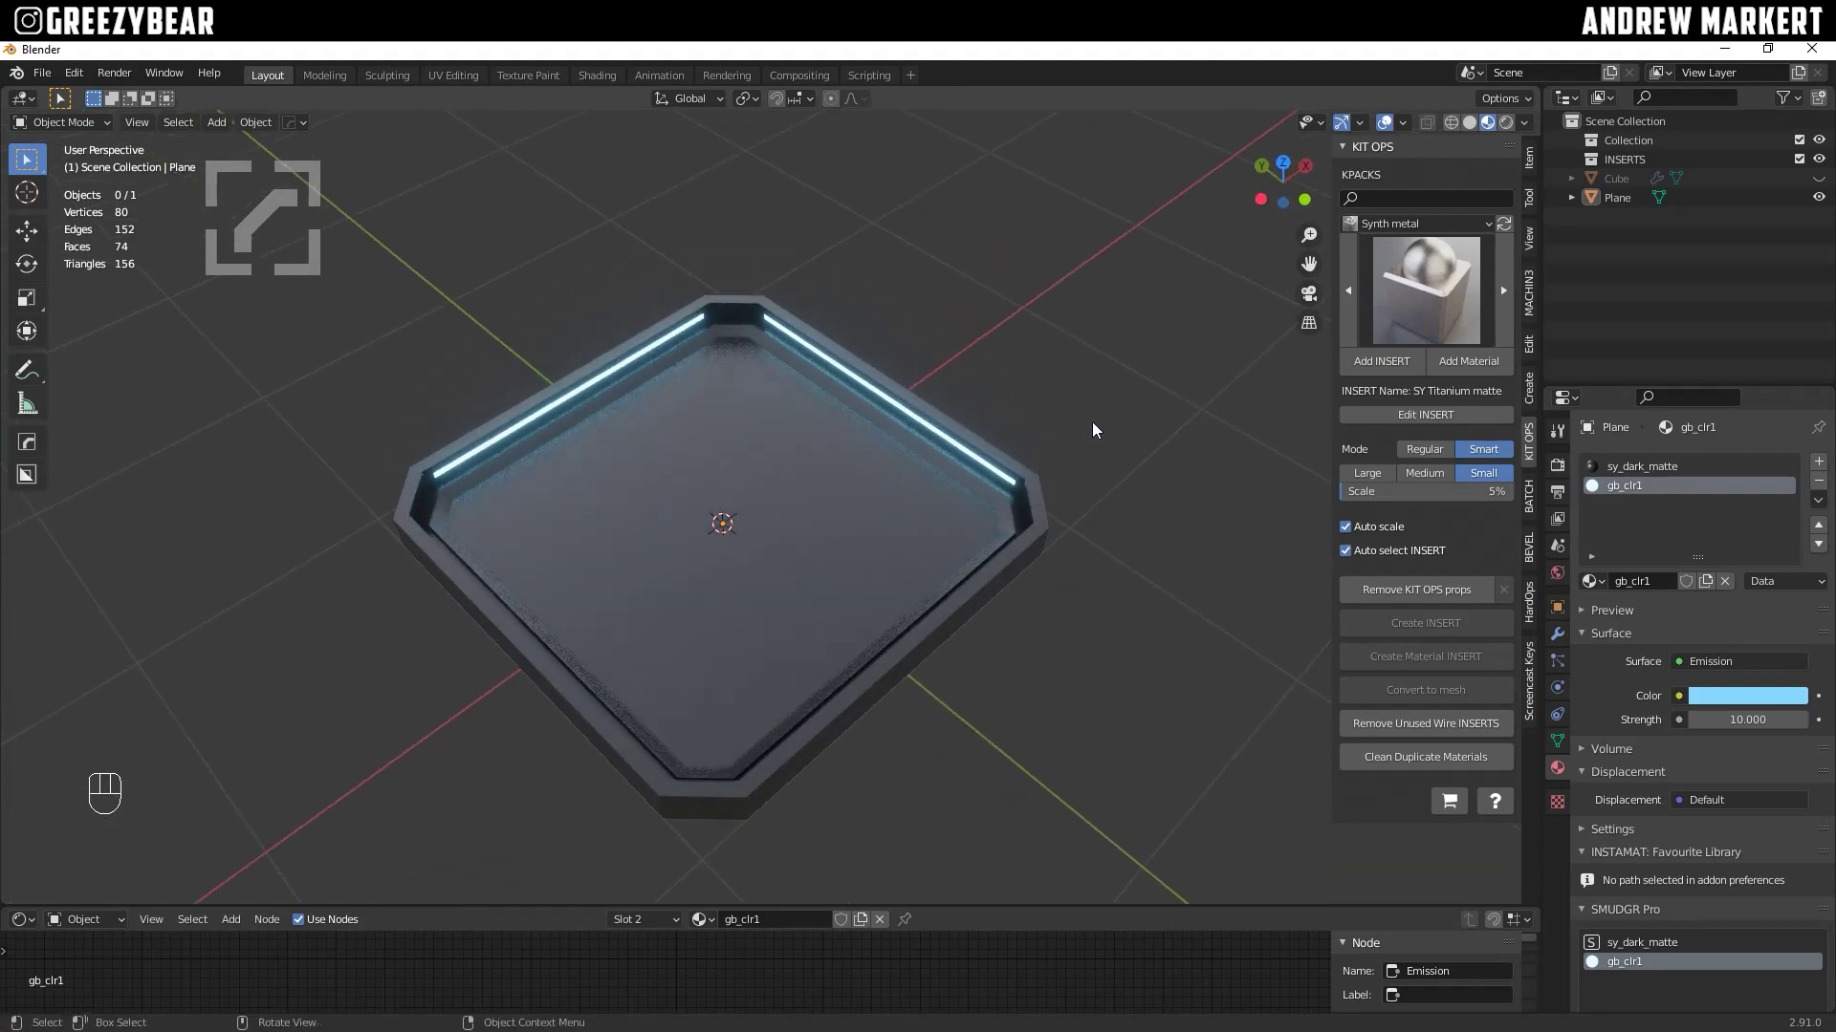
Step: Unhide the fin array and inspect it with the glowing strips from several angles
key(alt+h)
alt+middle_drag(1002, 303, 699, 599)
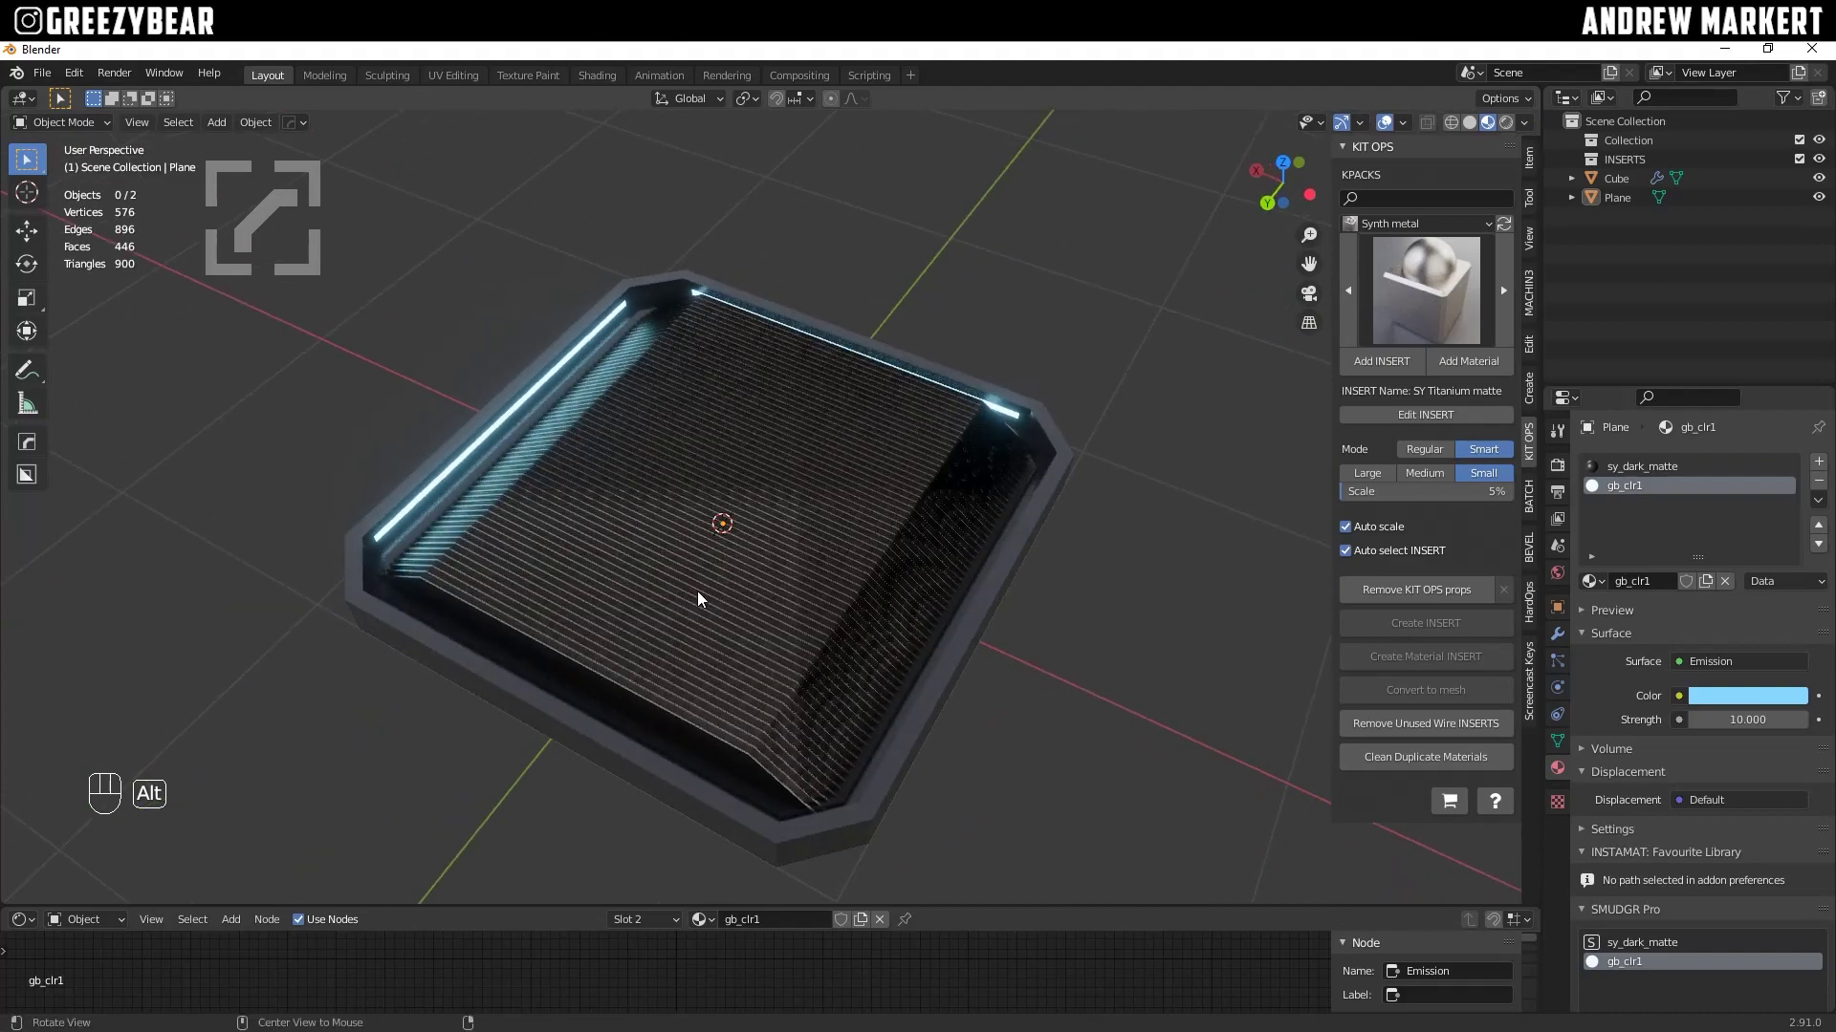
alt+middle_drag(633, 382, 1226, 348)
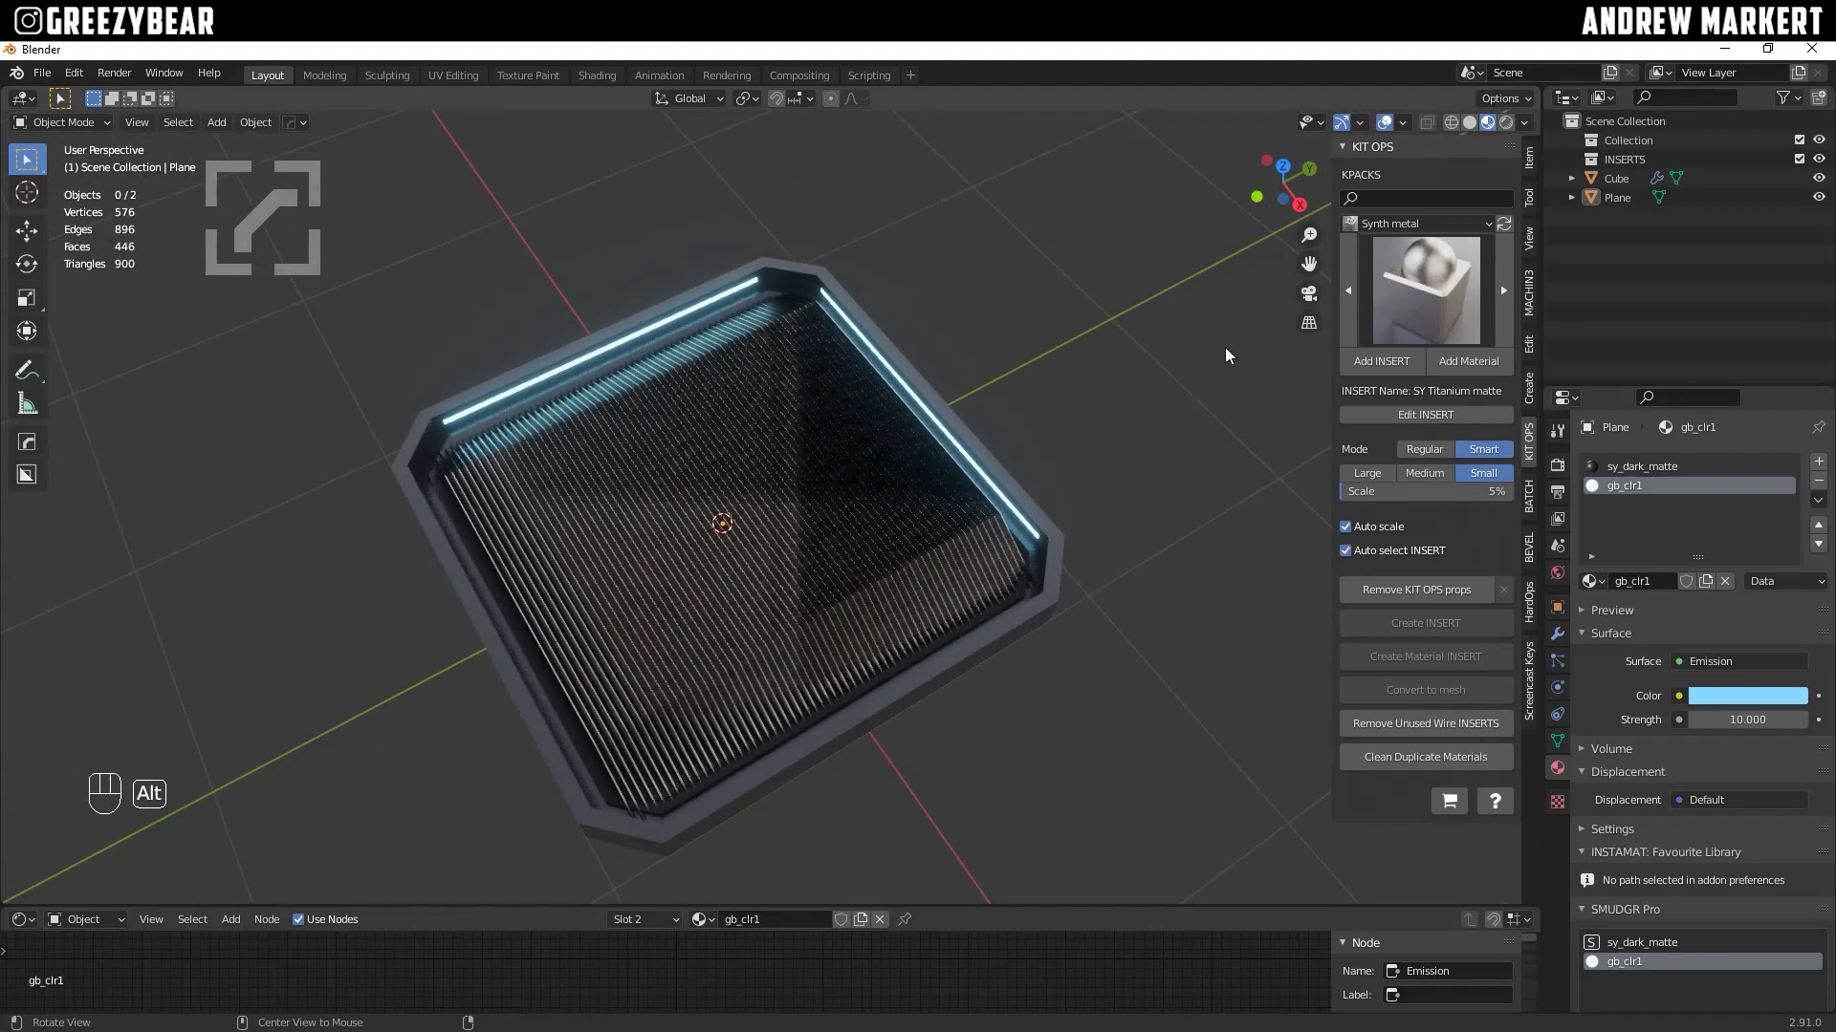
alt+middle_drag(1049, 403, 949, 549)
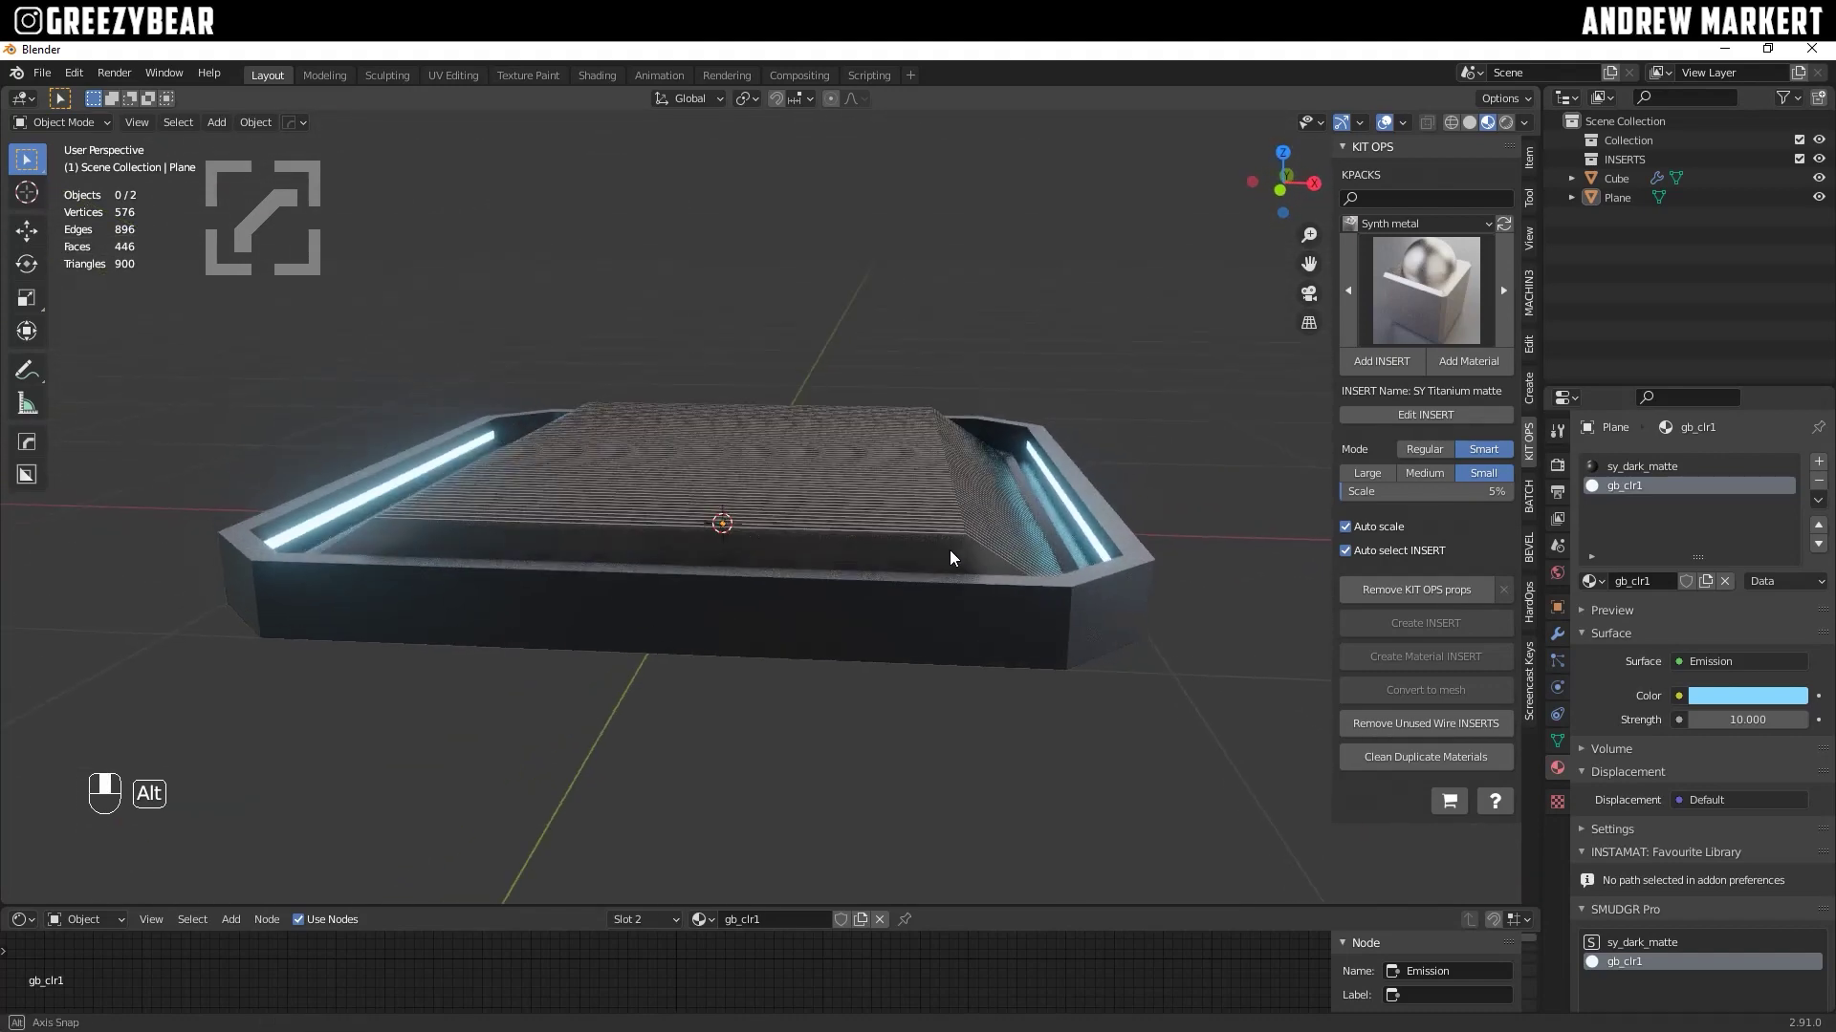
Step: Switch to solid shading in top orthographic view and add a mesh plane at the tray's center
click(1464, 125)
key(KP_5)
key(KP_7)
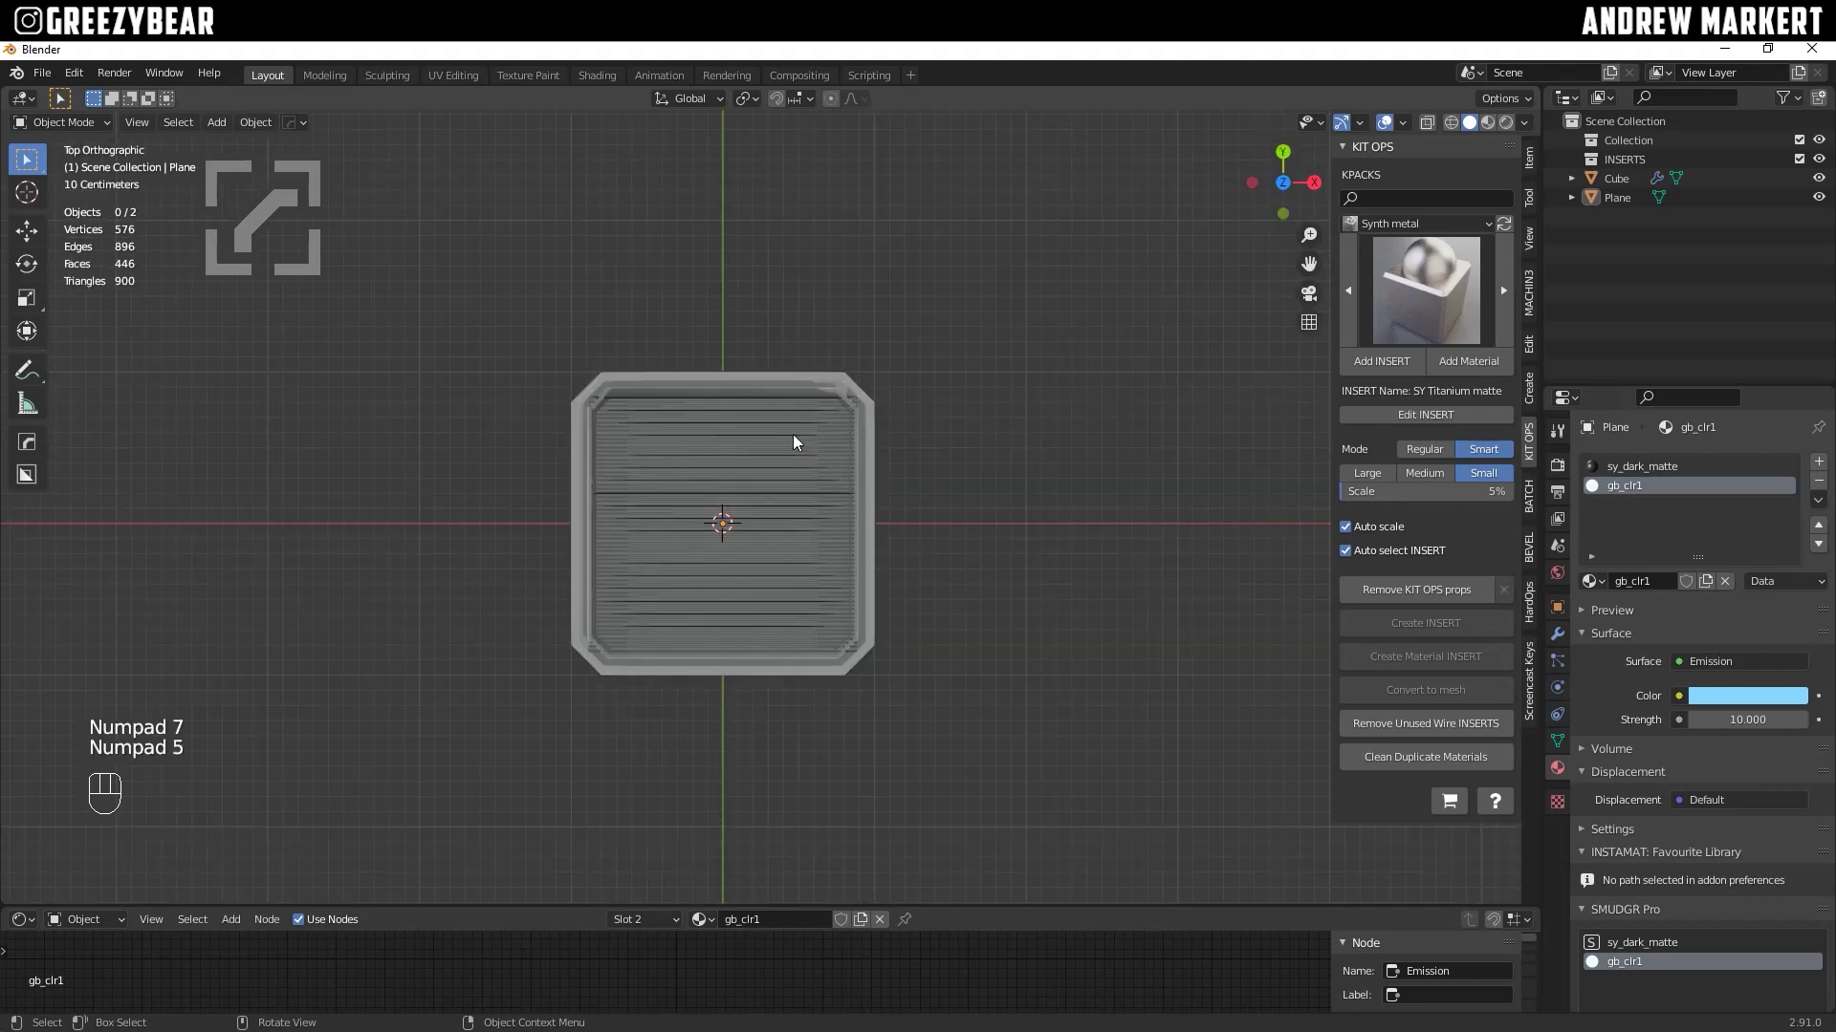
click(222, 124)
mouse_move(239, 146)
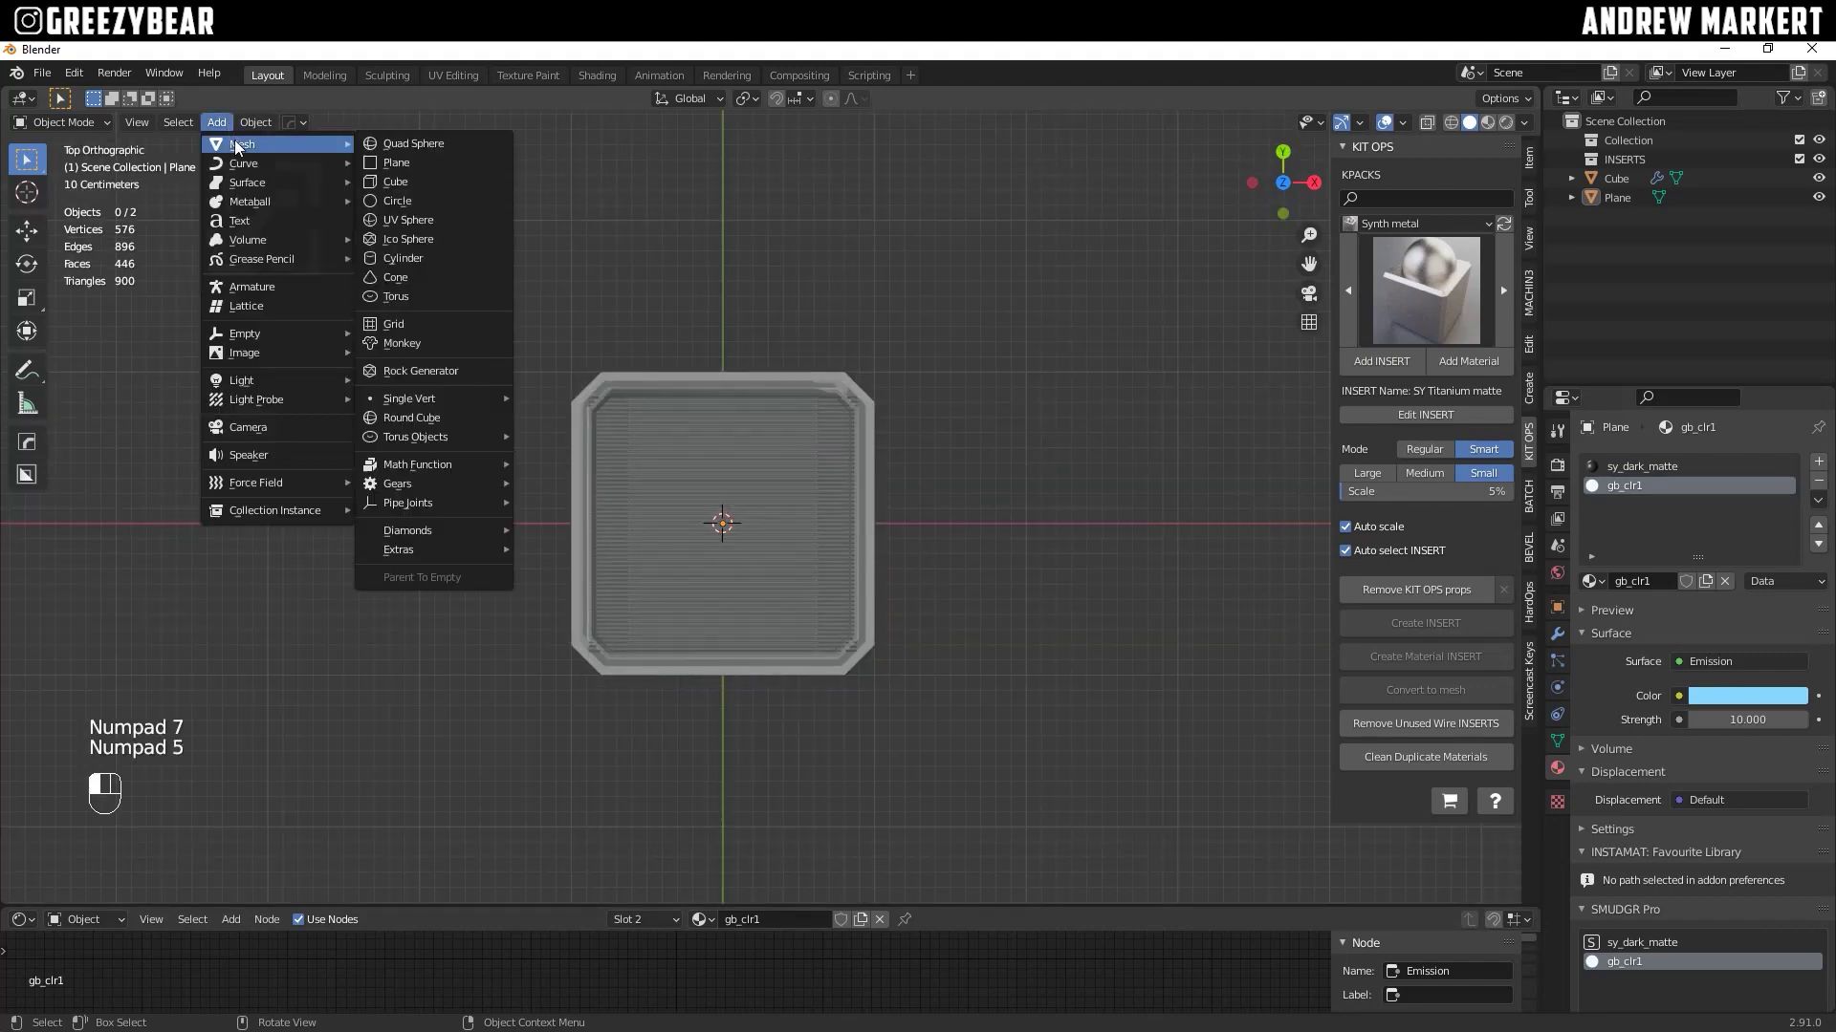
click(387, 164)
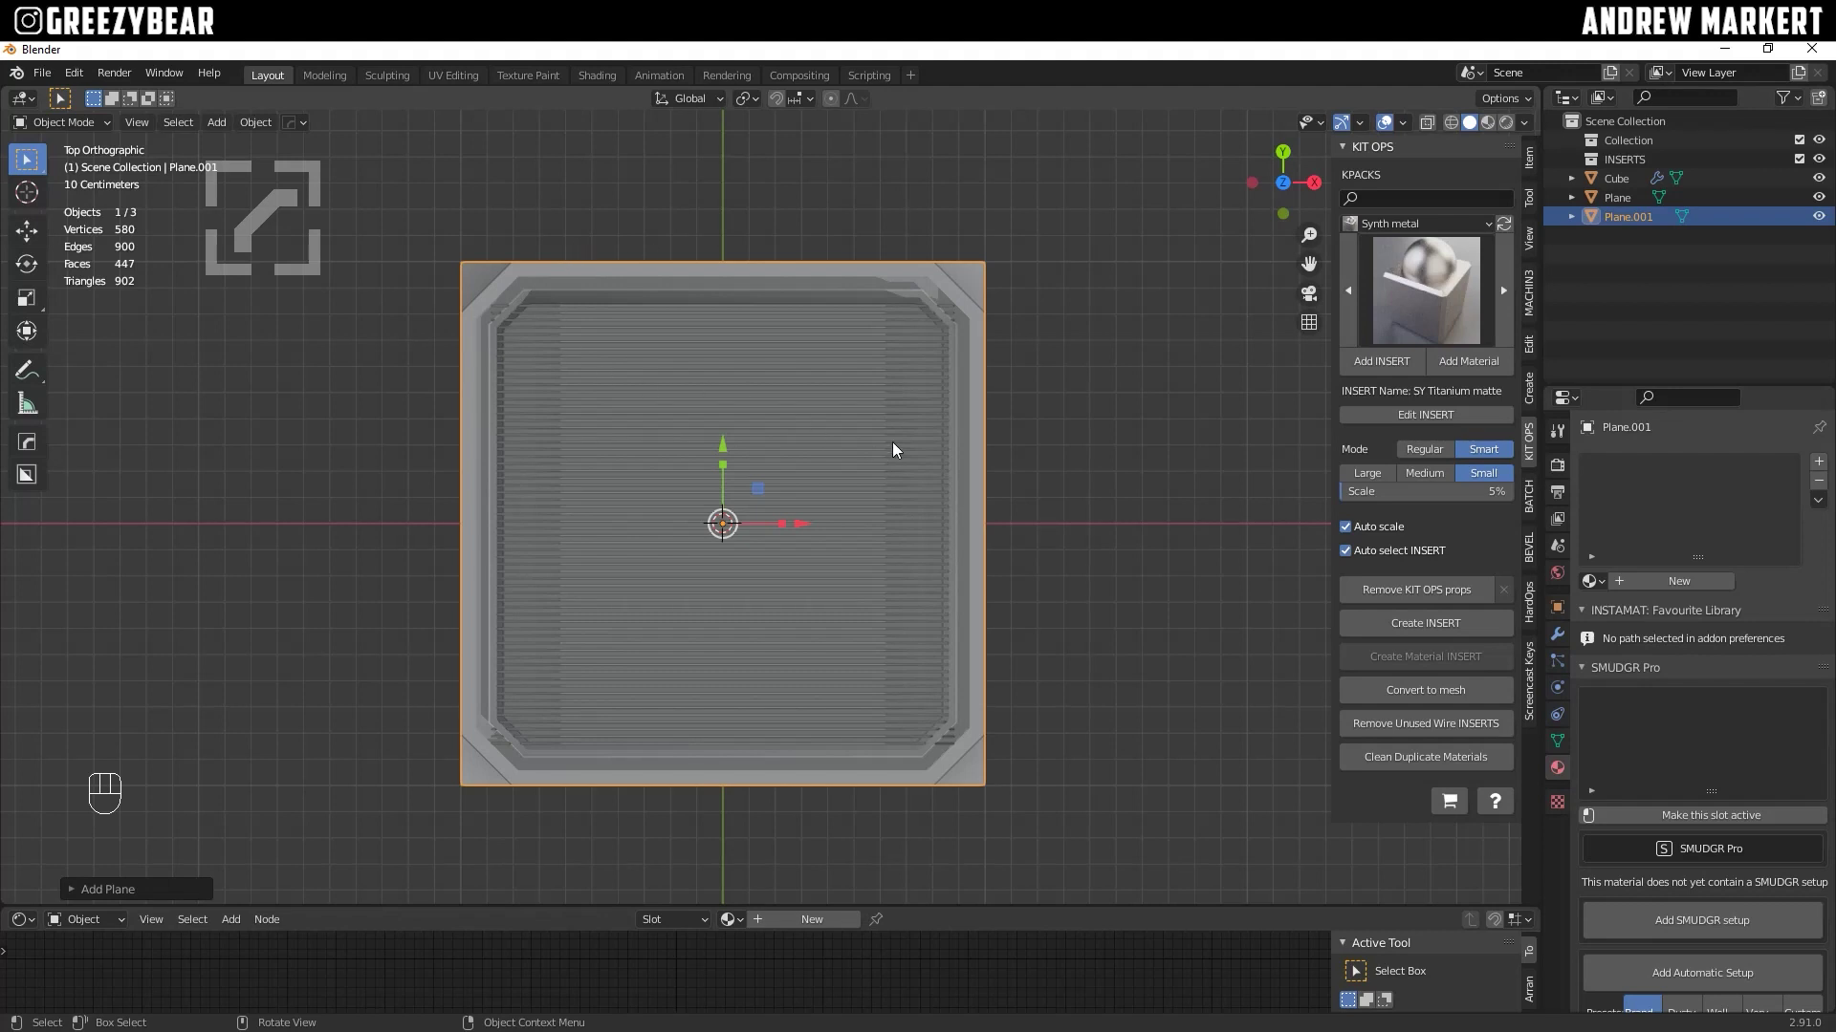
Step: Scale the new plane to about 1.014 and extrude its face upward into a box that encloses the tray and fins
key(s)
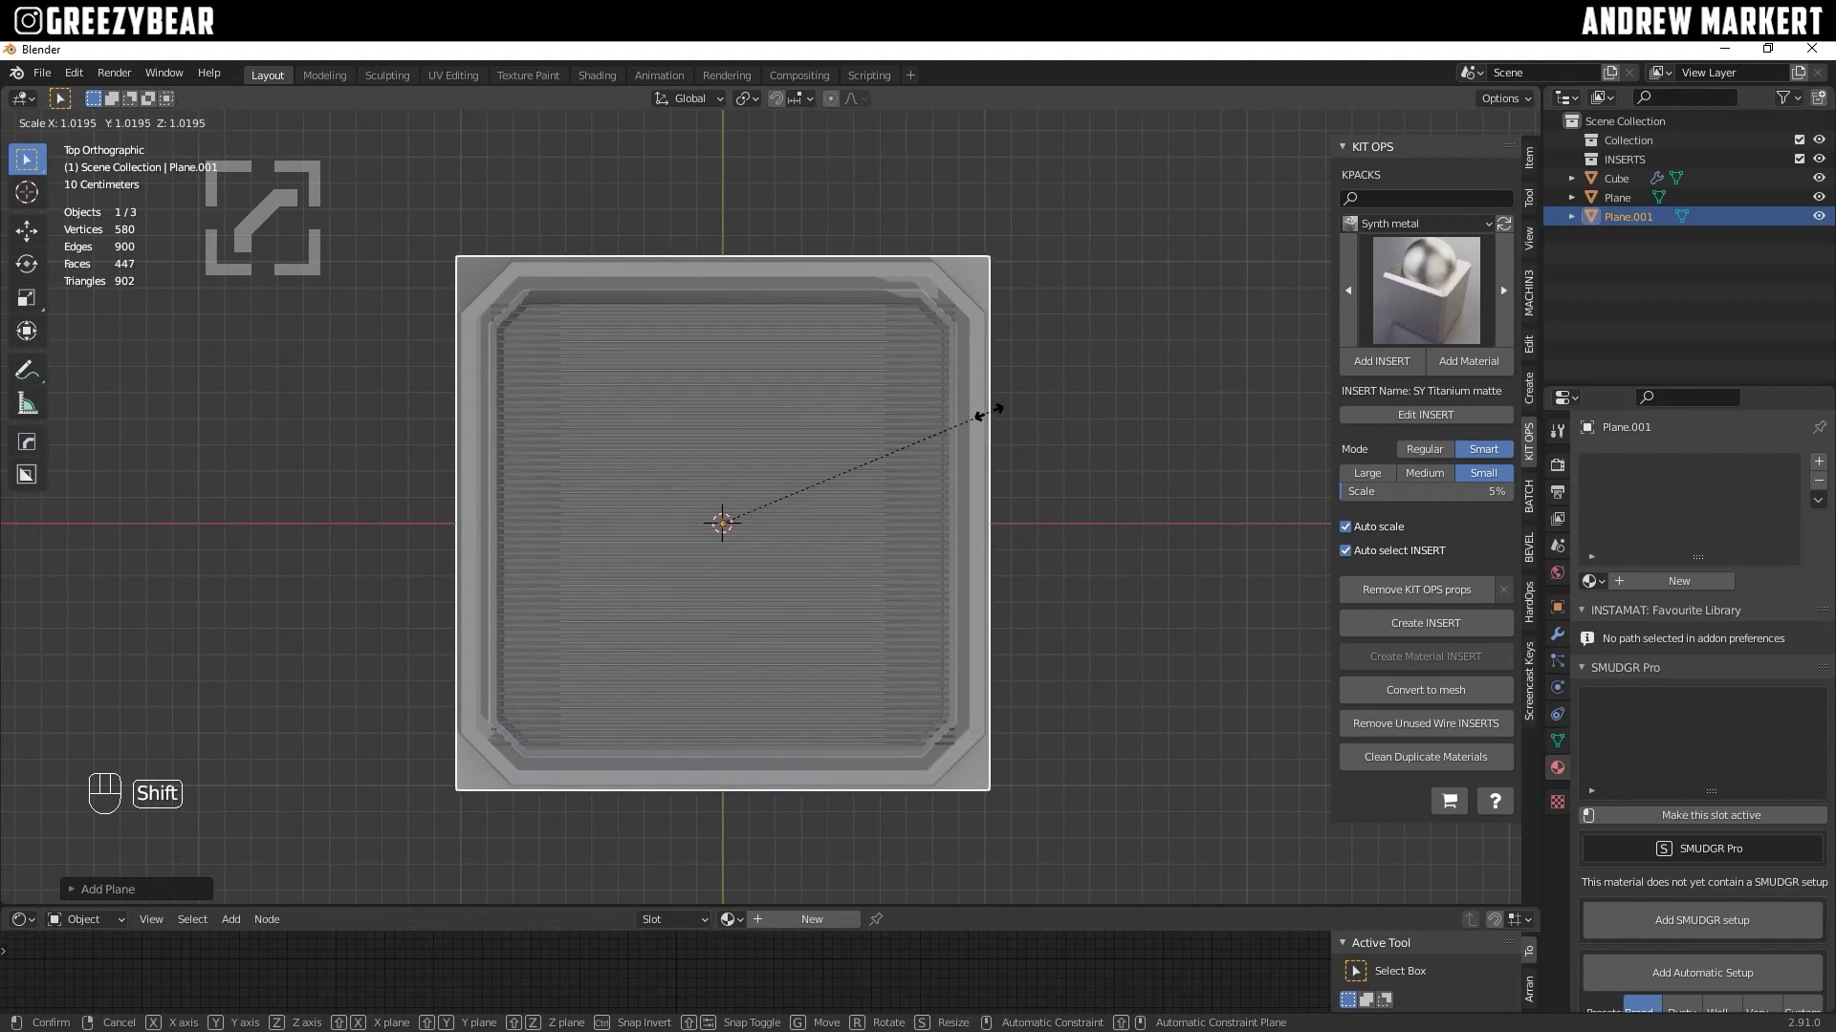
click(979, 423)
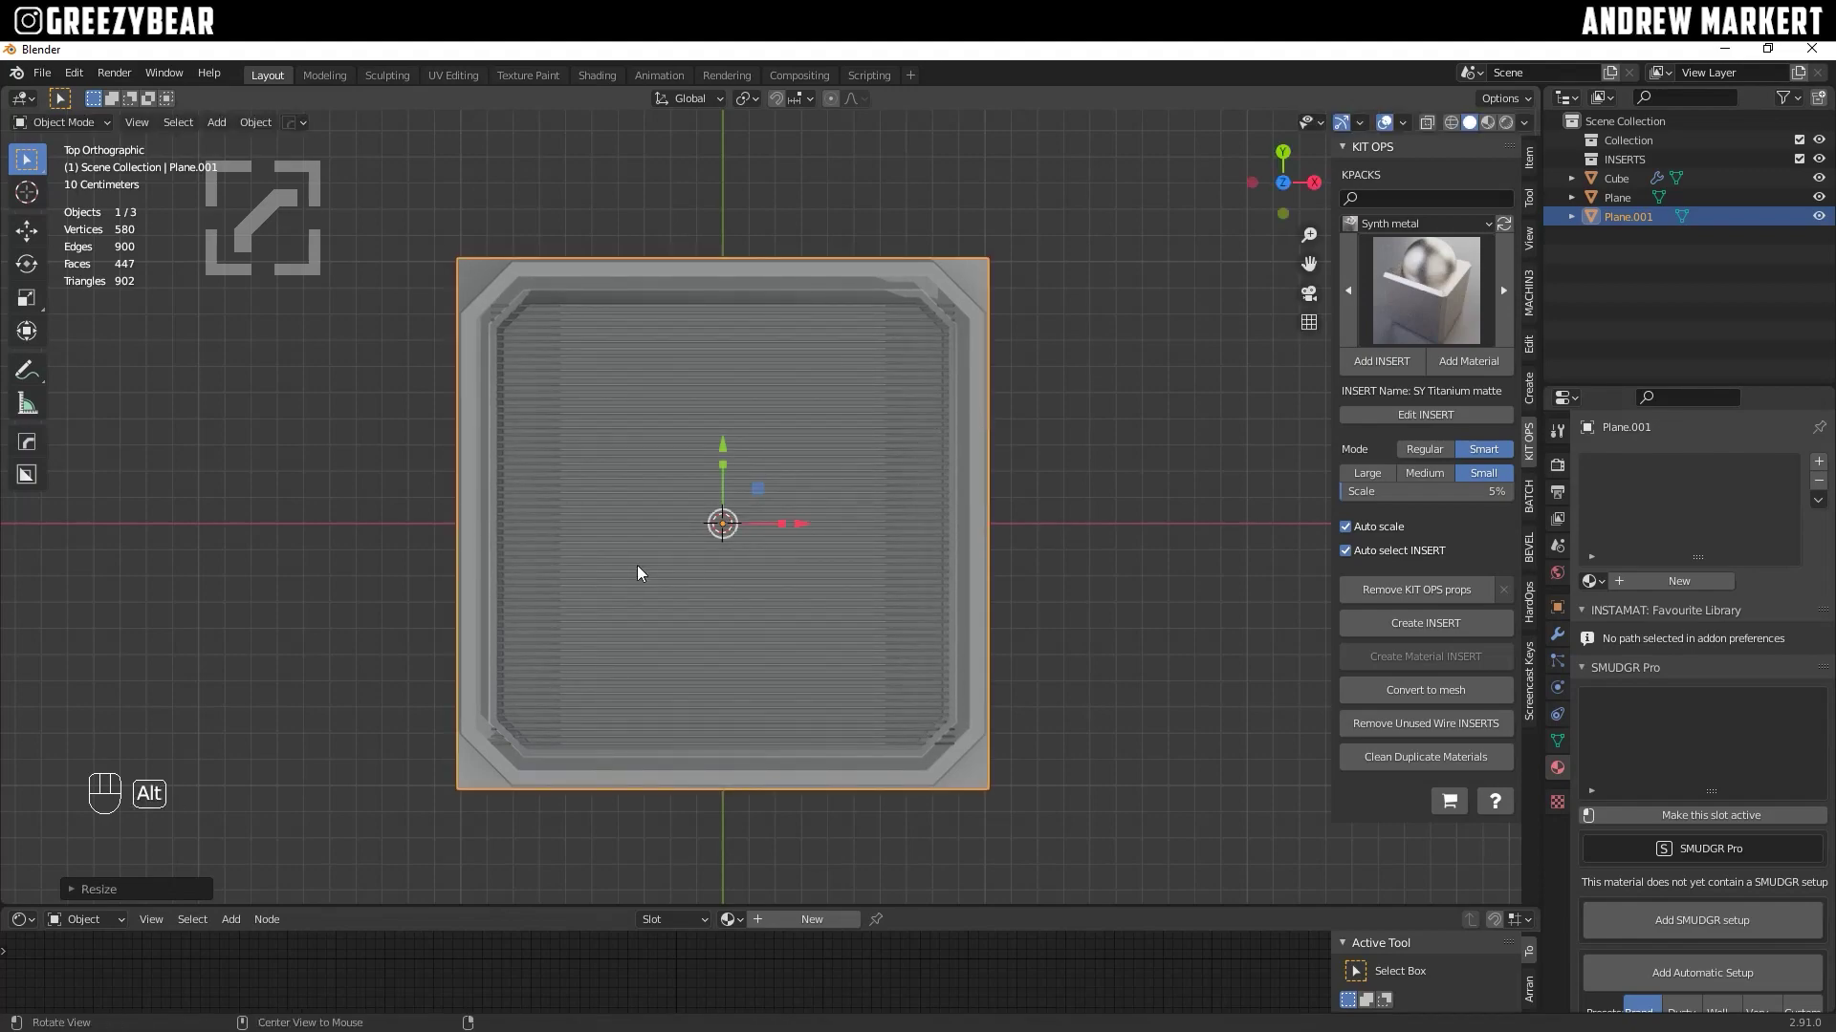
middle_drag(638, 573, 675, 413)
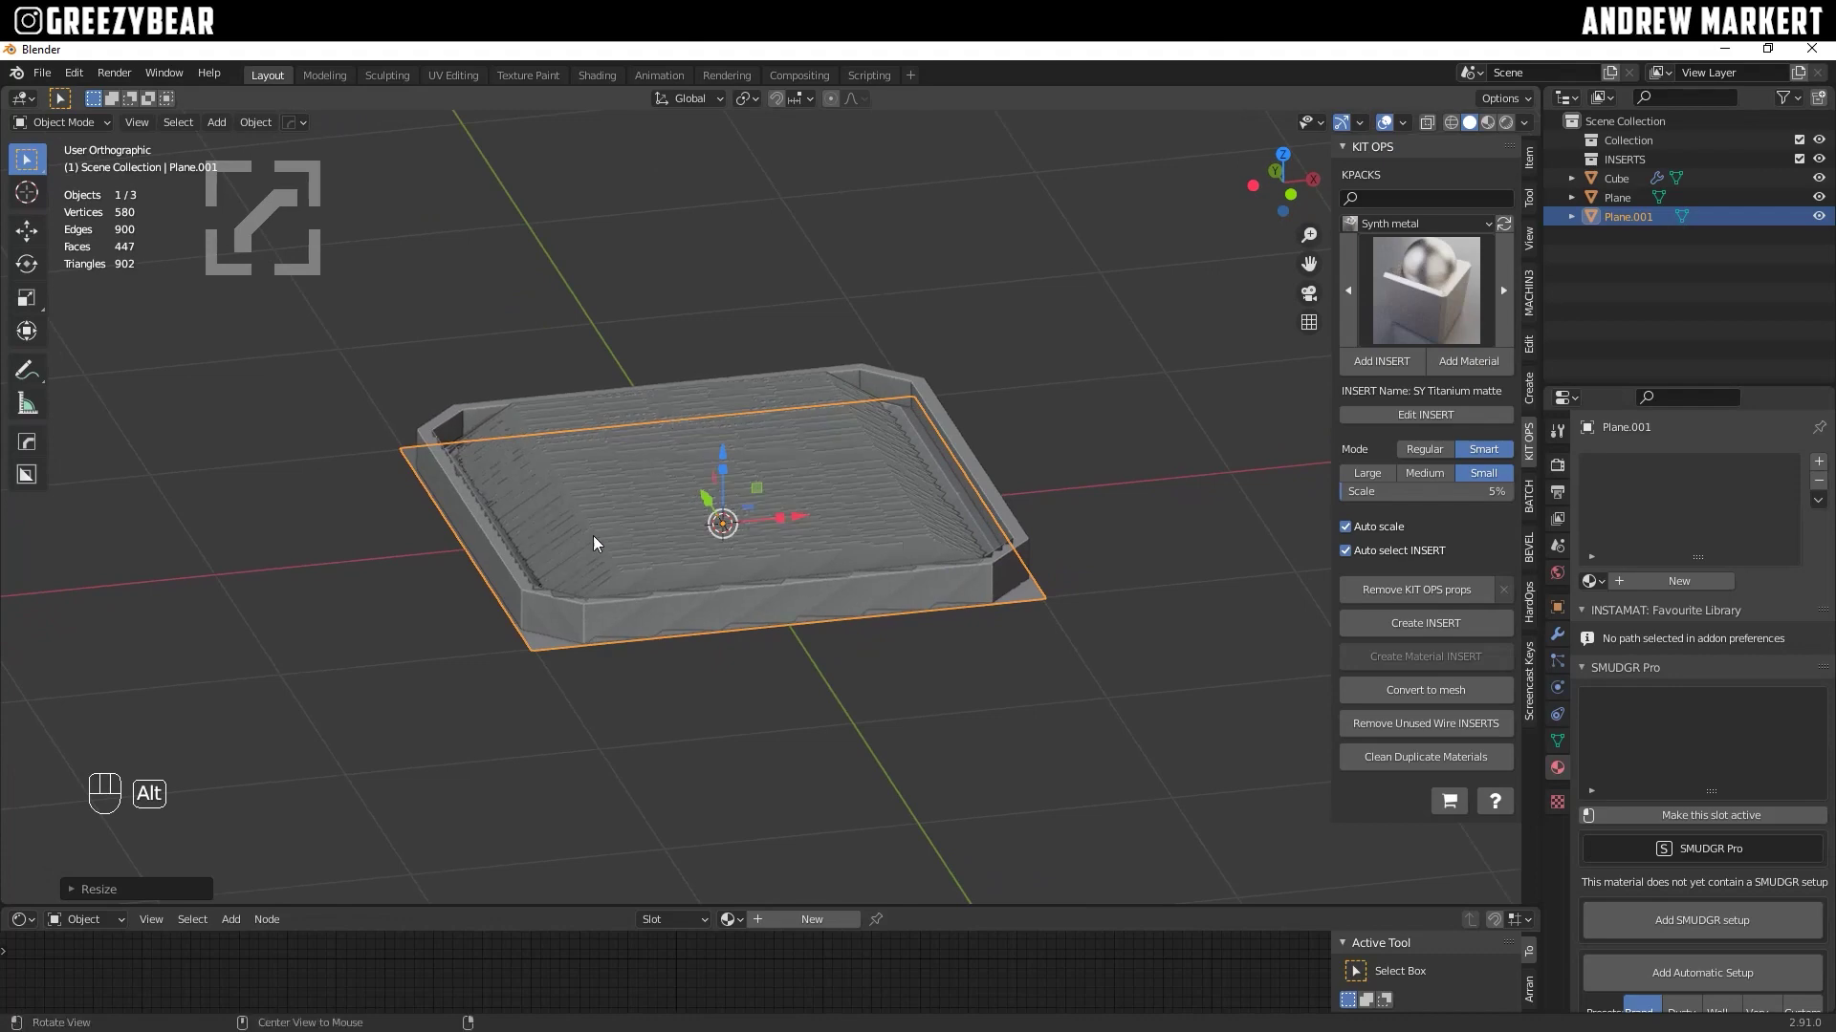
key(Tab)
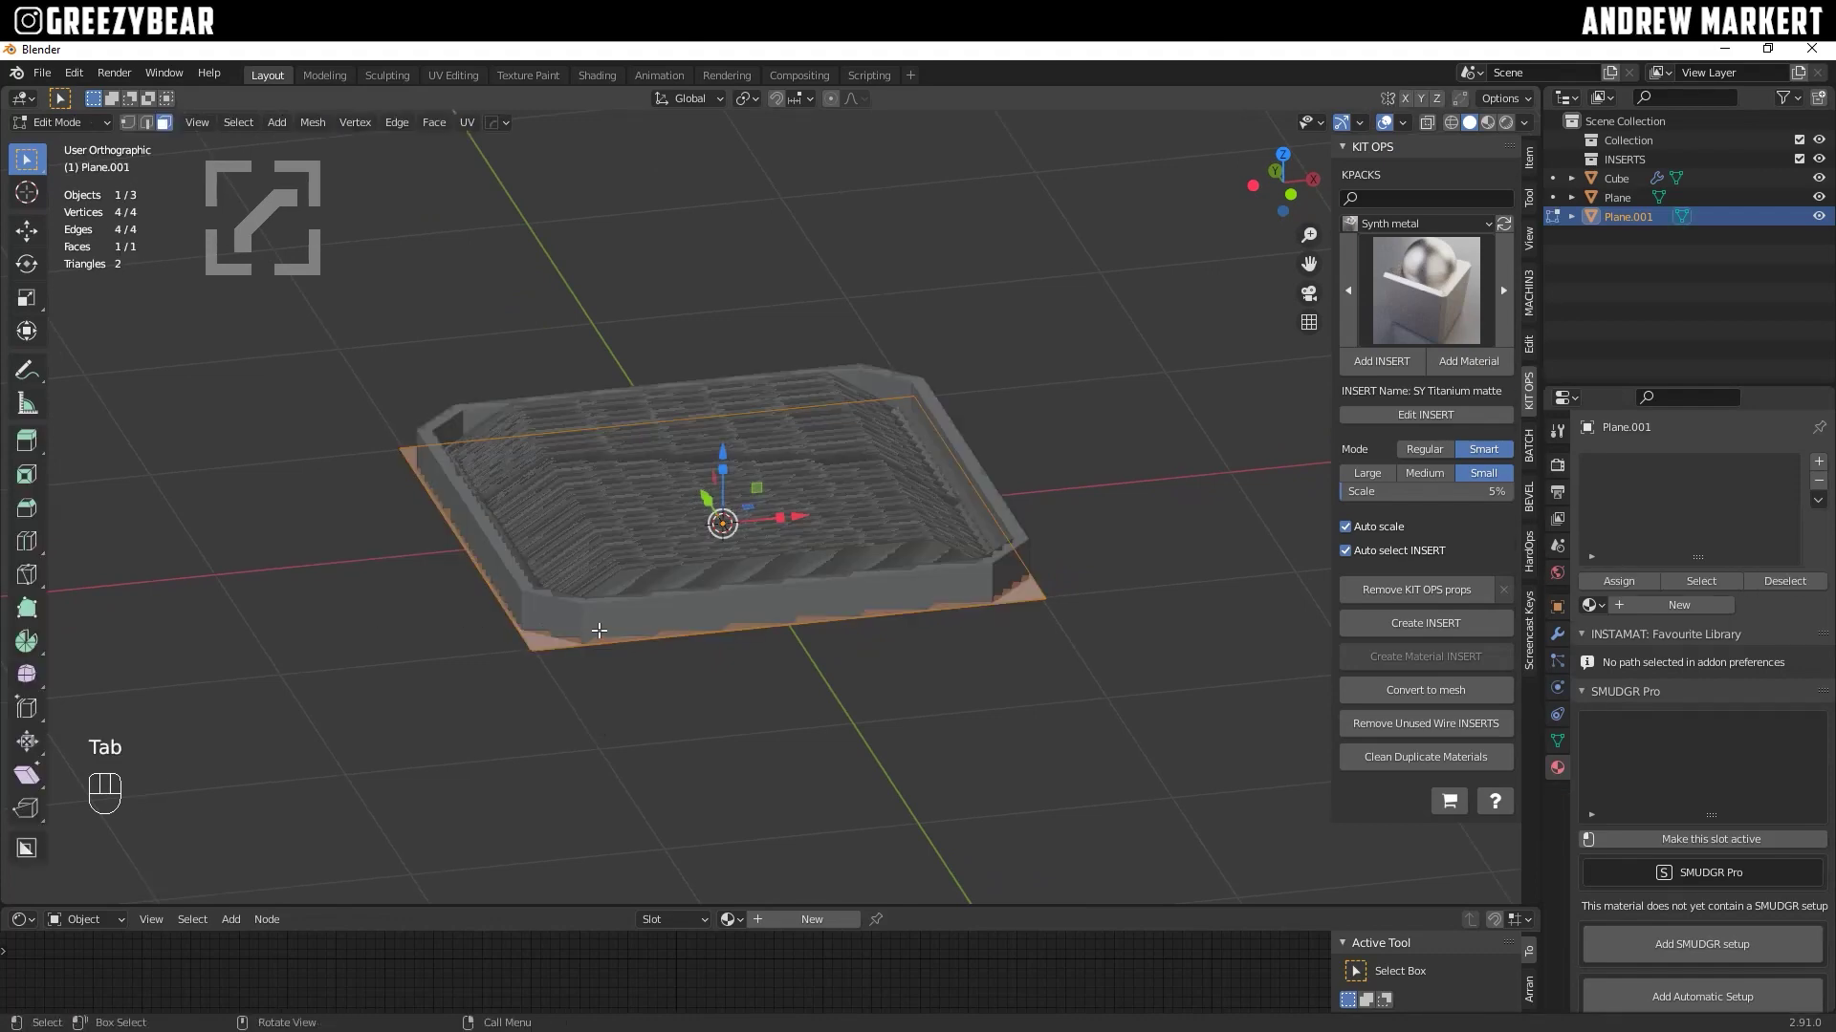
key(e)
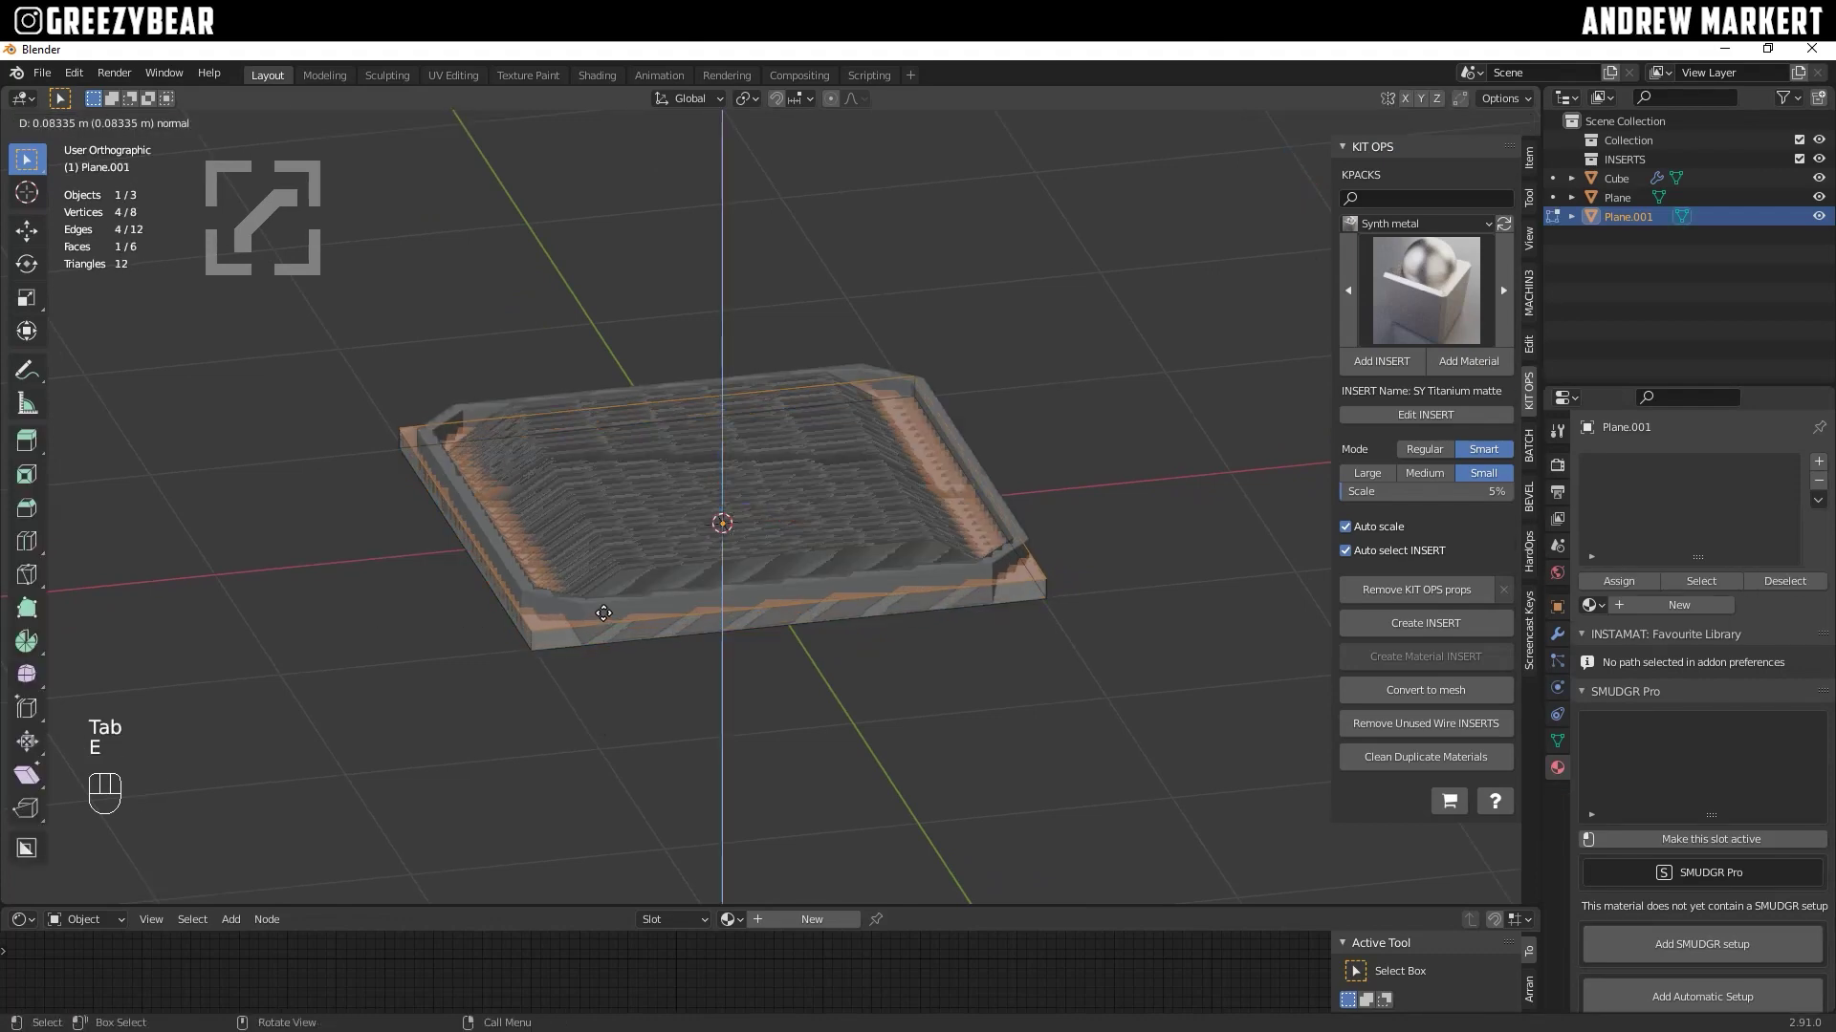
click(606, 565)
key(Tab)
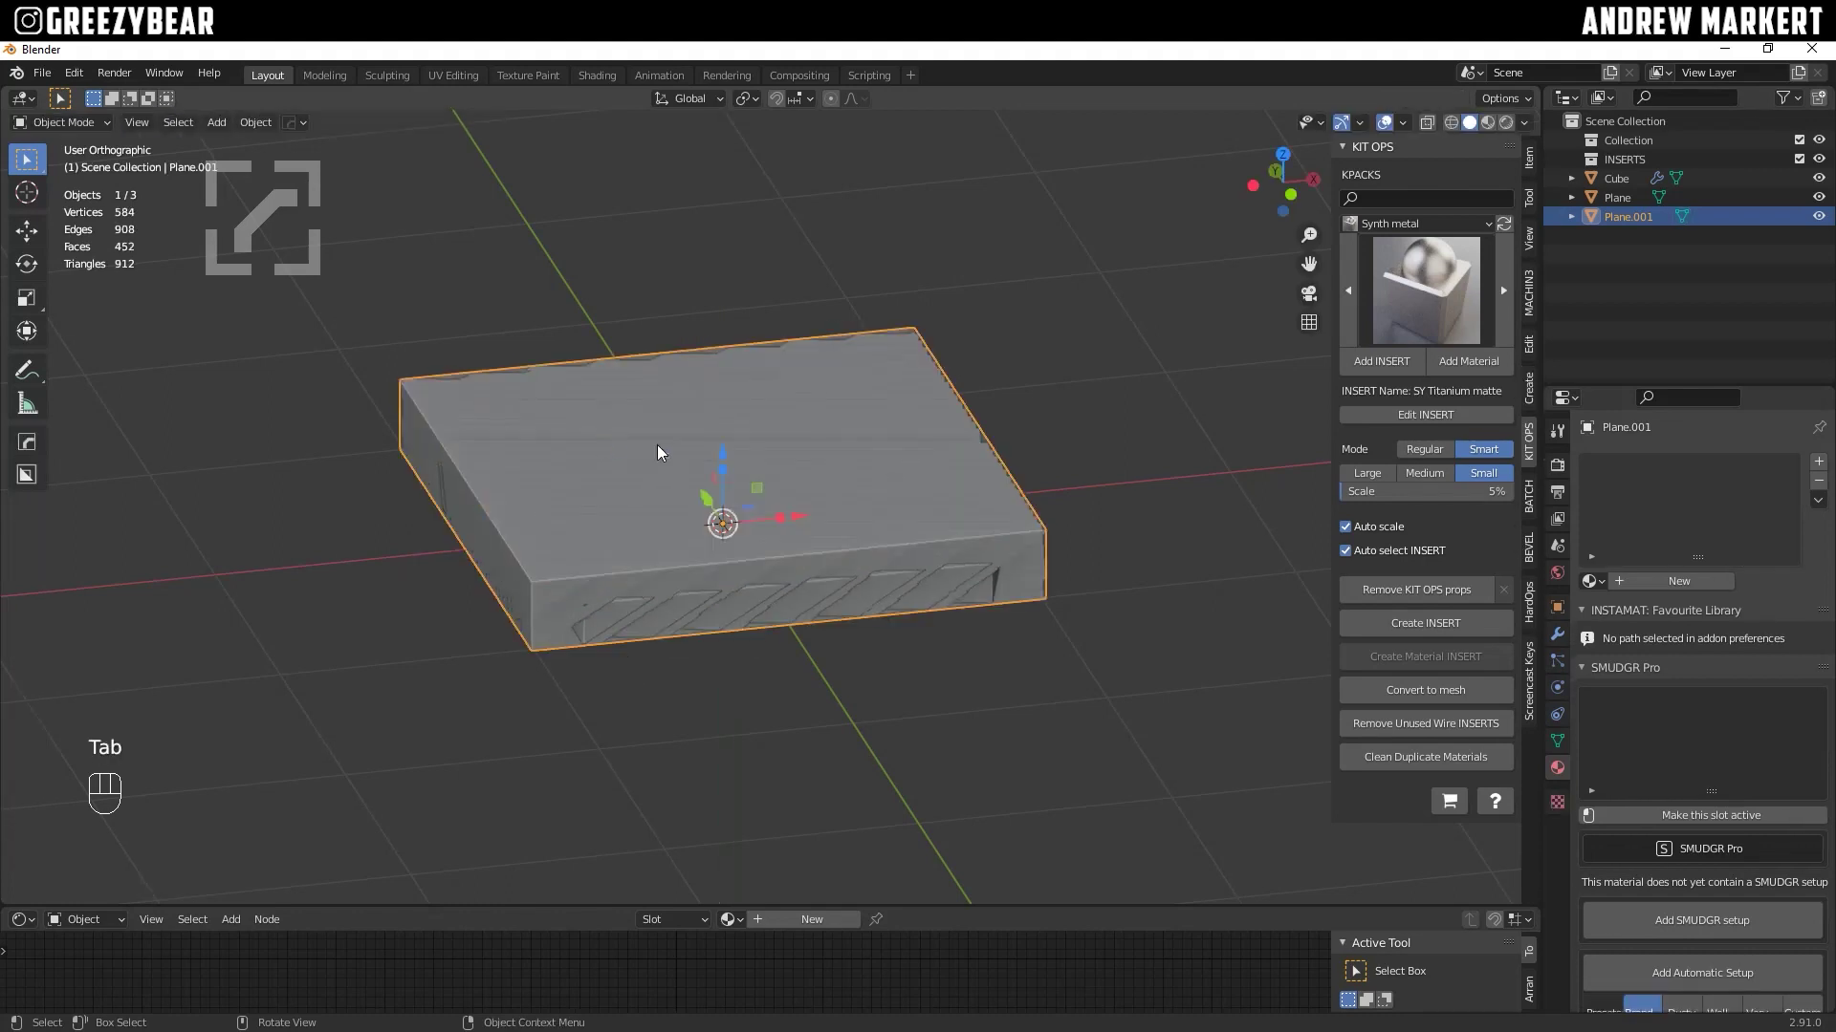
Step: Set the box's viewport display to Wire and apply its scale
click(1306, 325)
click(1119, 398)
alt+middle_drag(1119, 398, 815, 622)
click(893, 598)
scroll(893, 599, down, 4)
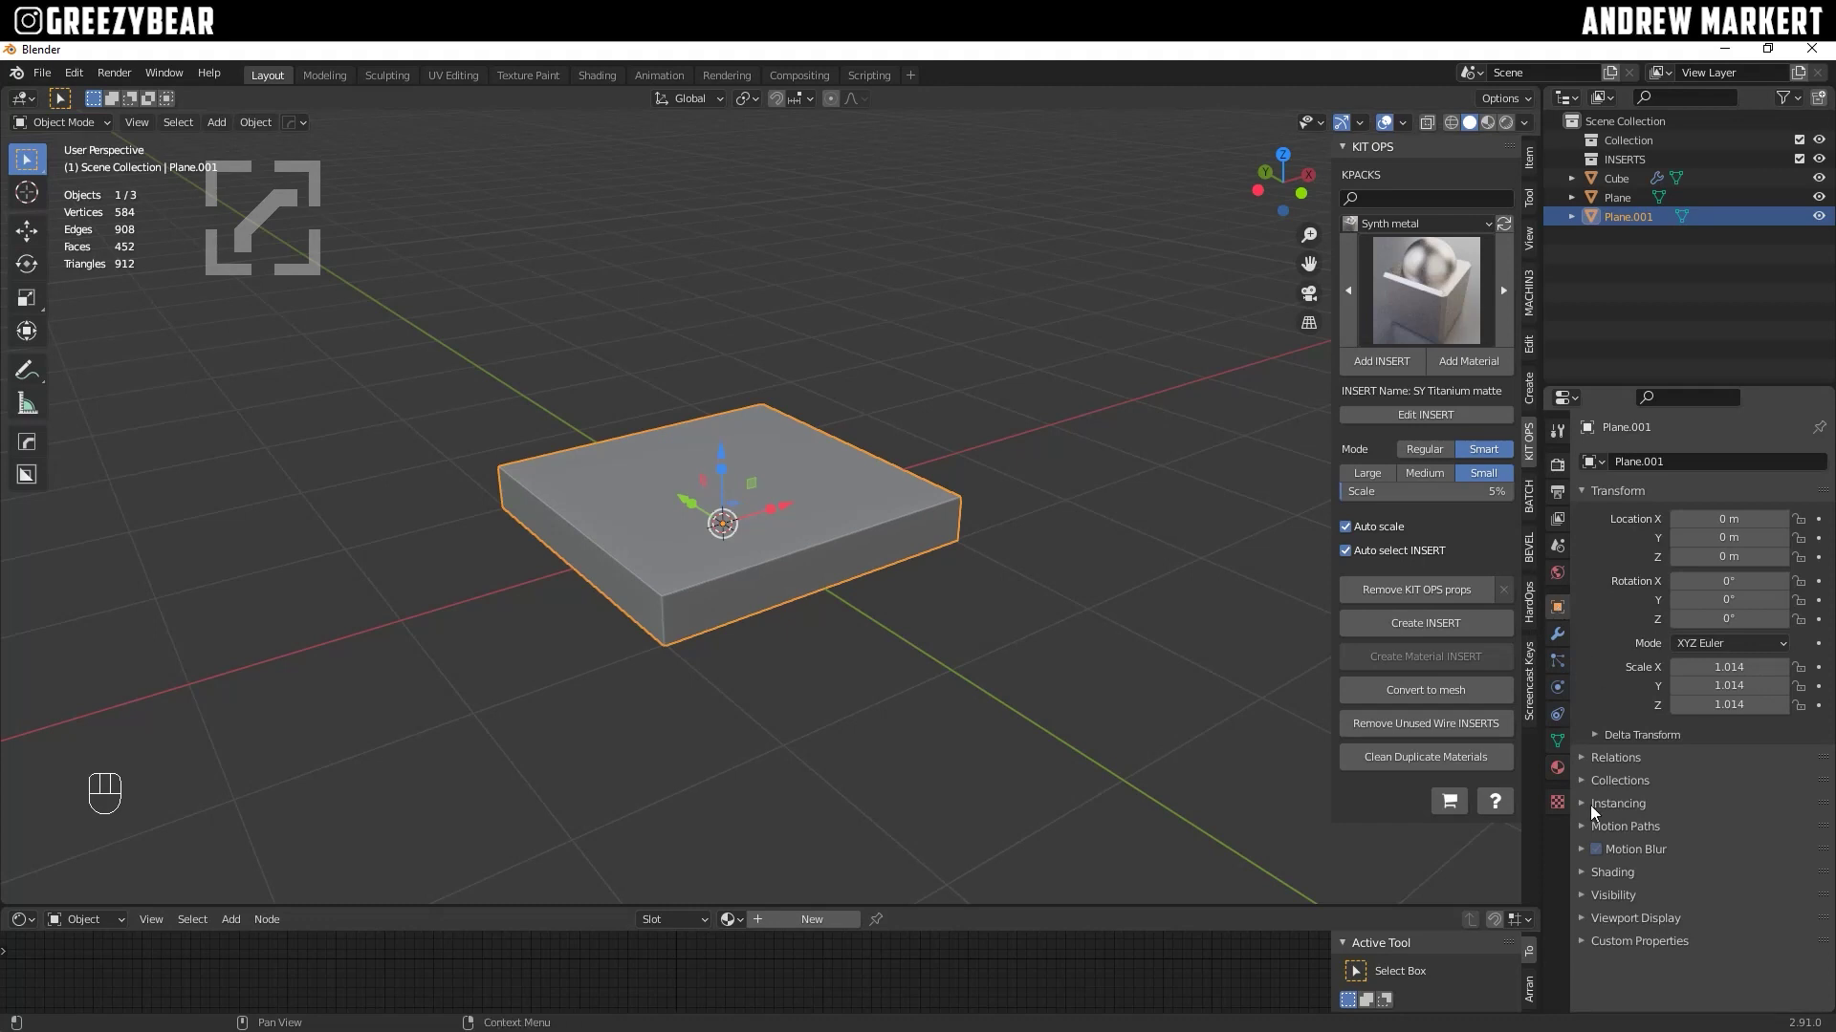
click(1583, 917)
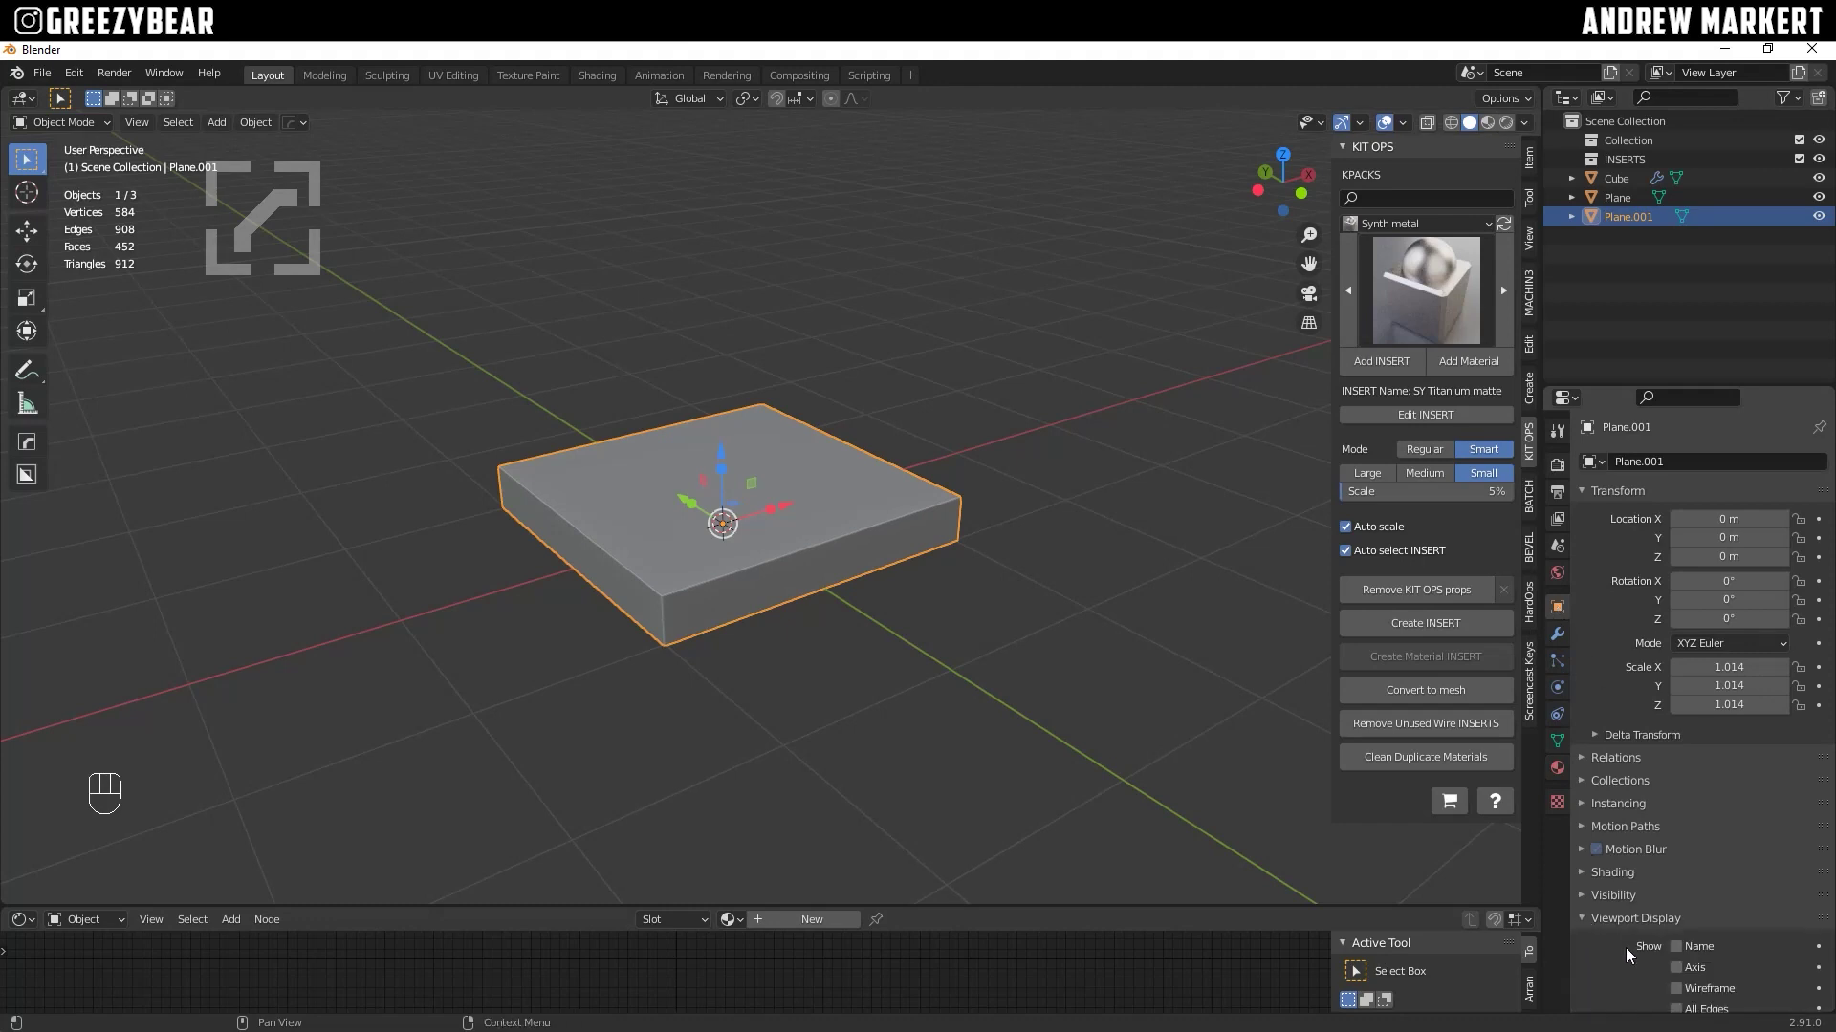
scroll(1645, 951, down, 4)
click(1700, 948)
click(1698, 907)
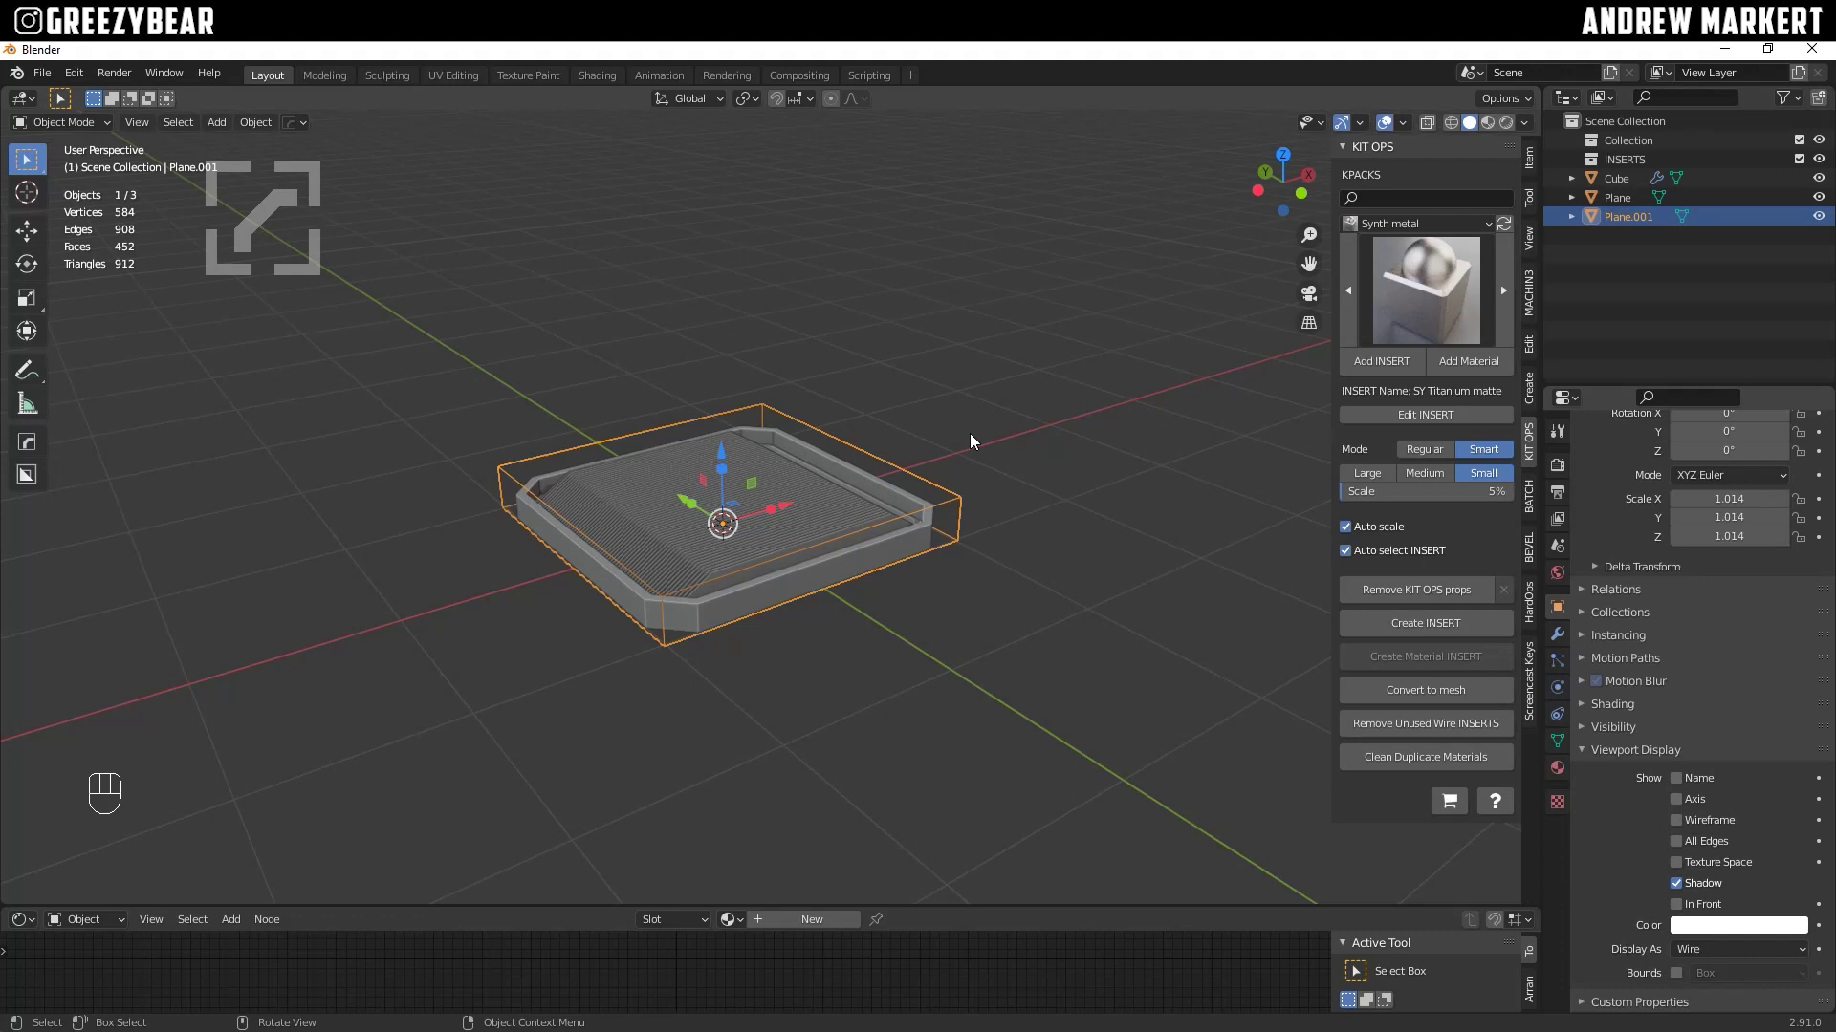
key(ctrl+a)
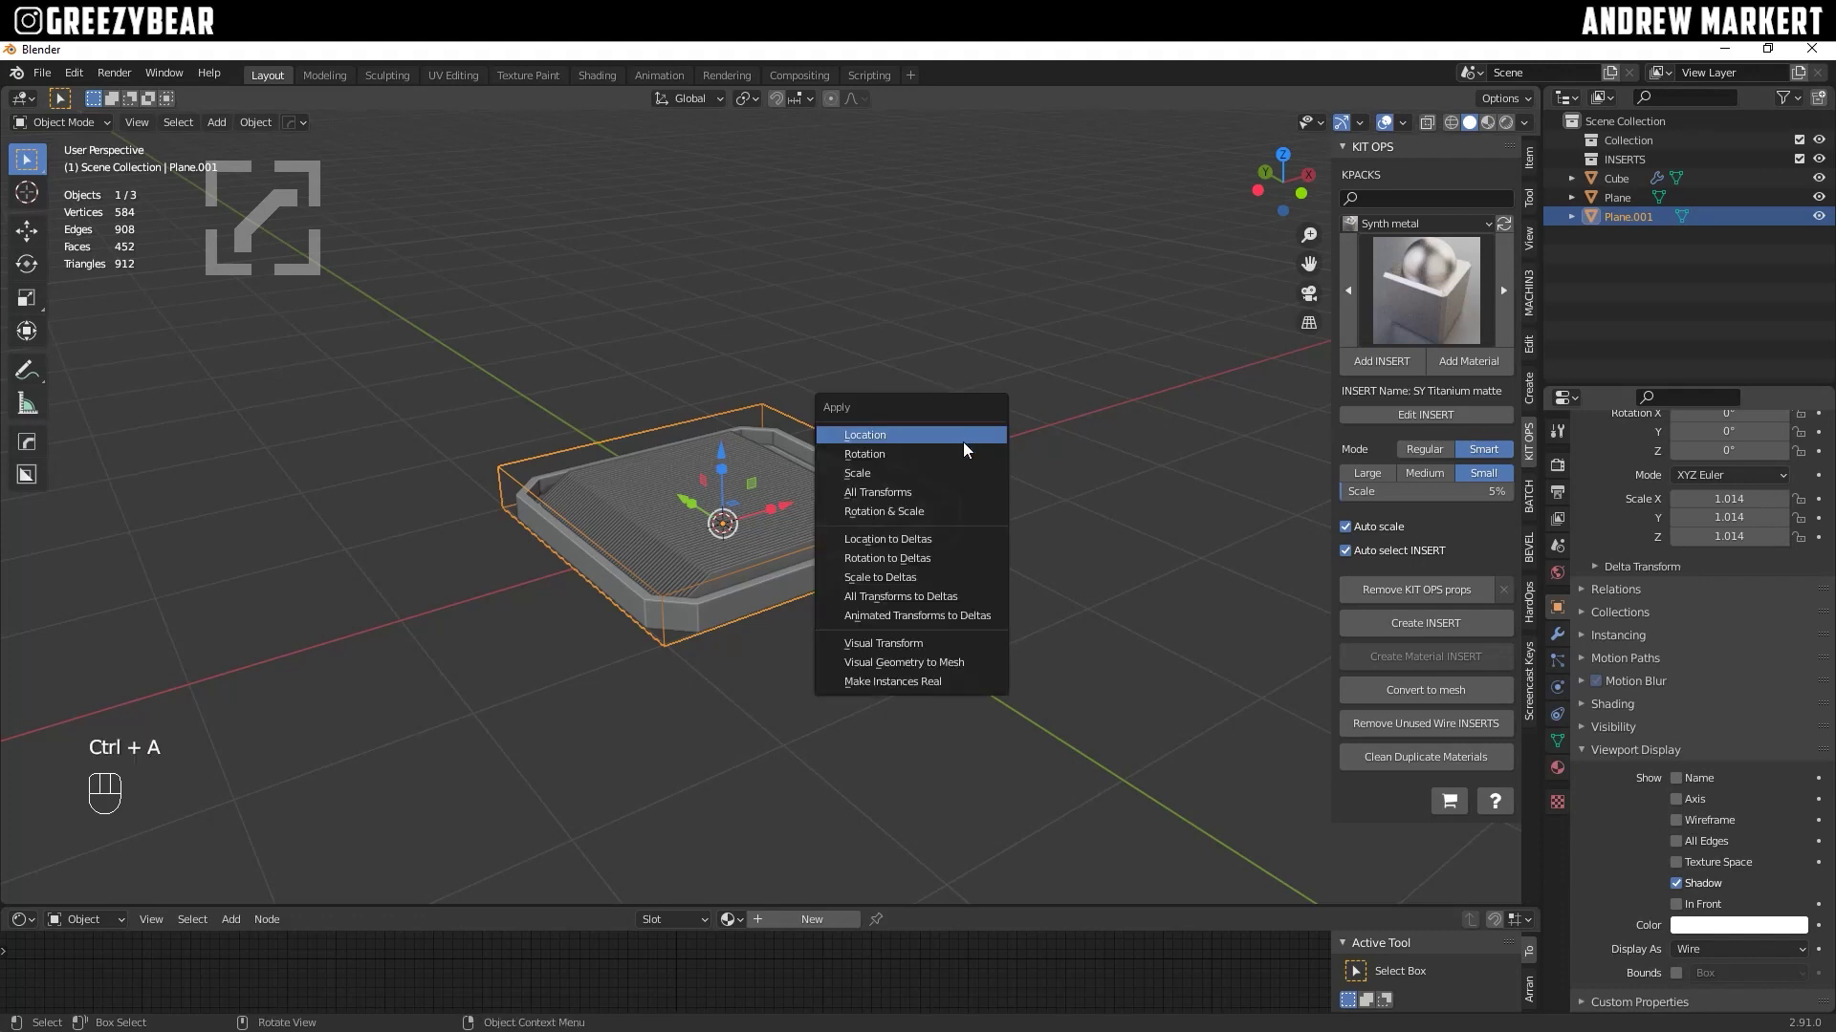
click(918, 473)
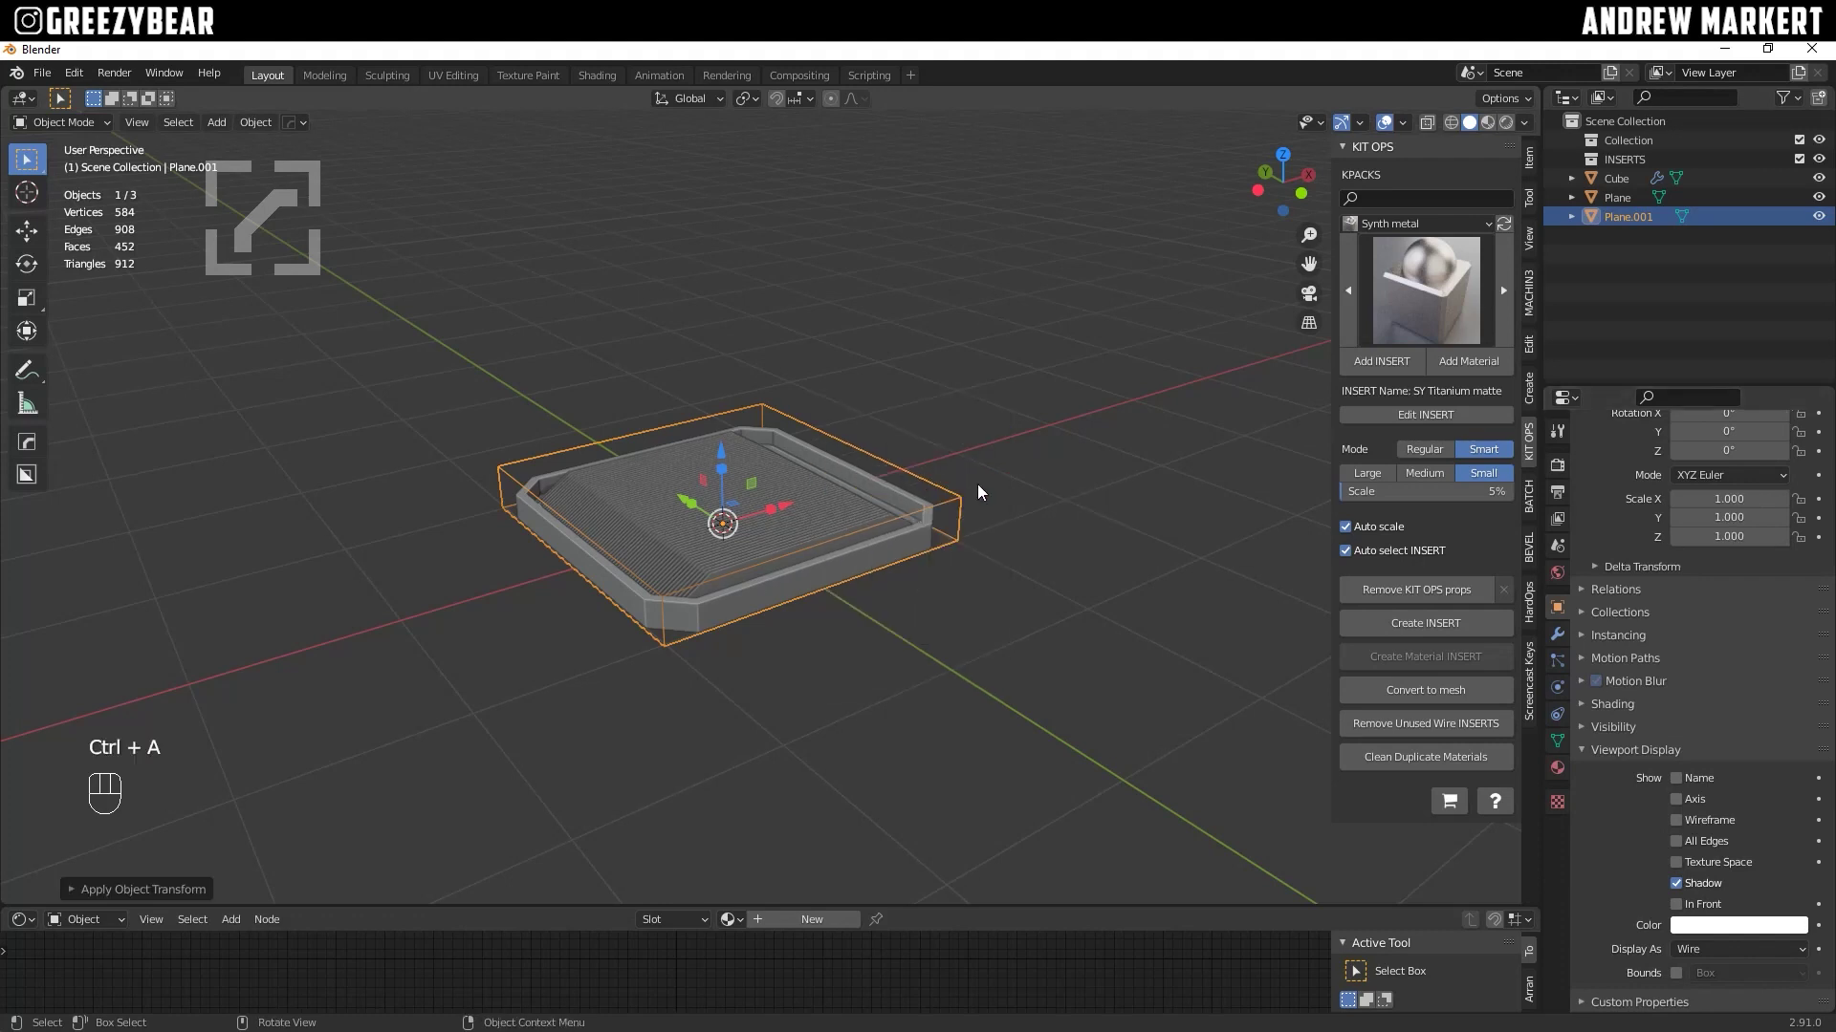
Step: Bevel the box's four vertical corner edges by about 0.19 m, matching the tray's chamfered corners, and return to Object Mode
key(Tab)
click(964, 594)
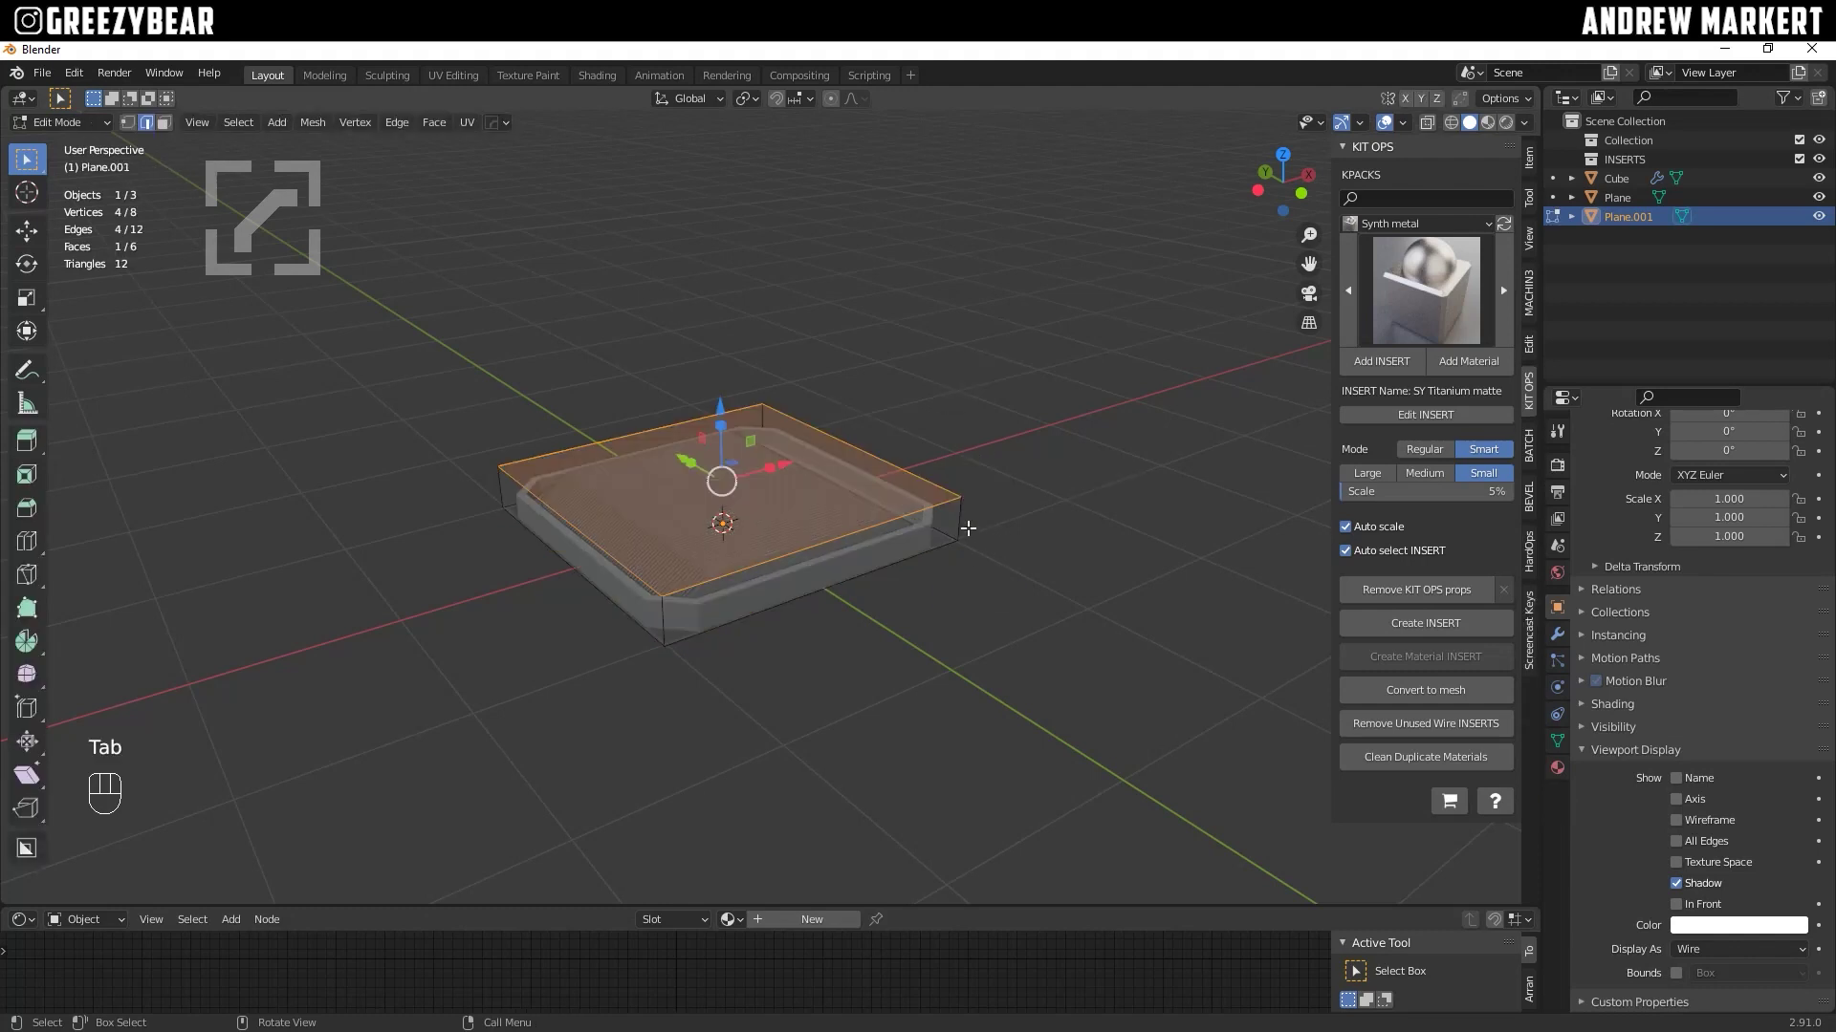
click(968, 528)
shift+click(674, 618)
shift+click(507, 486)
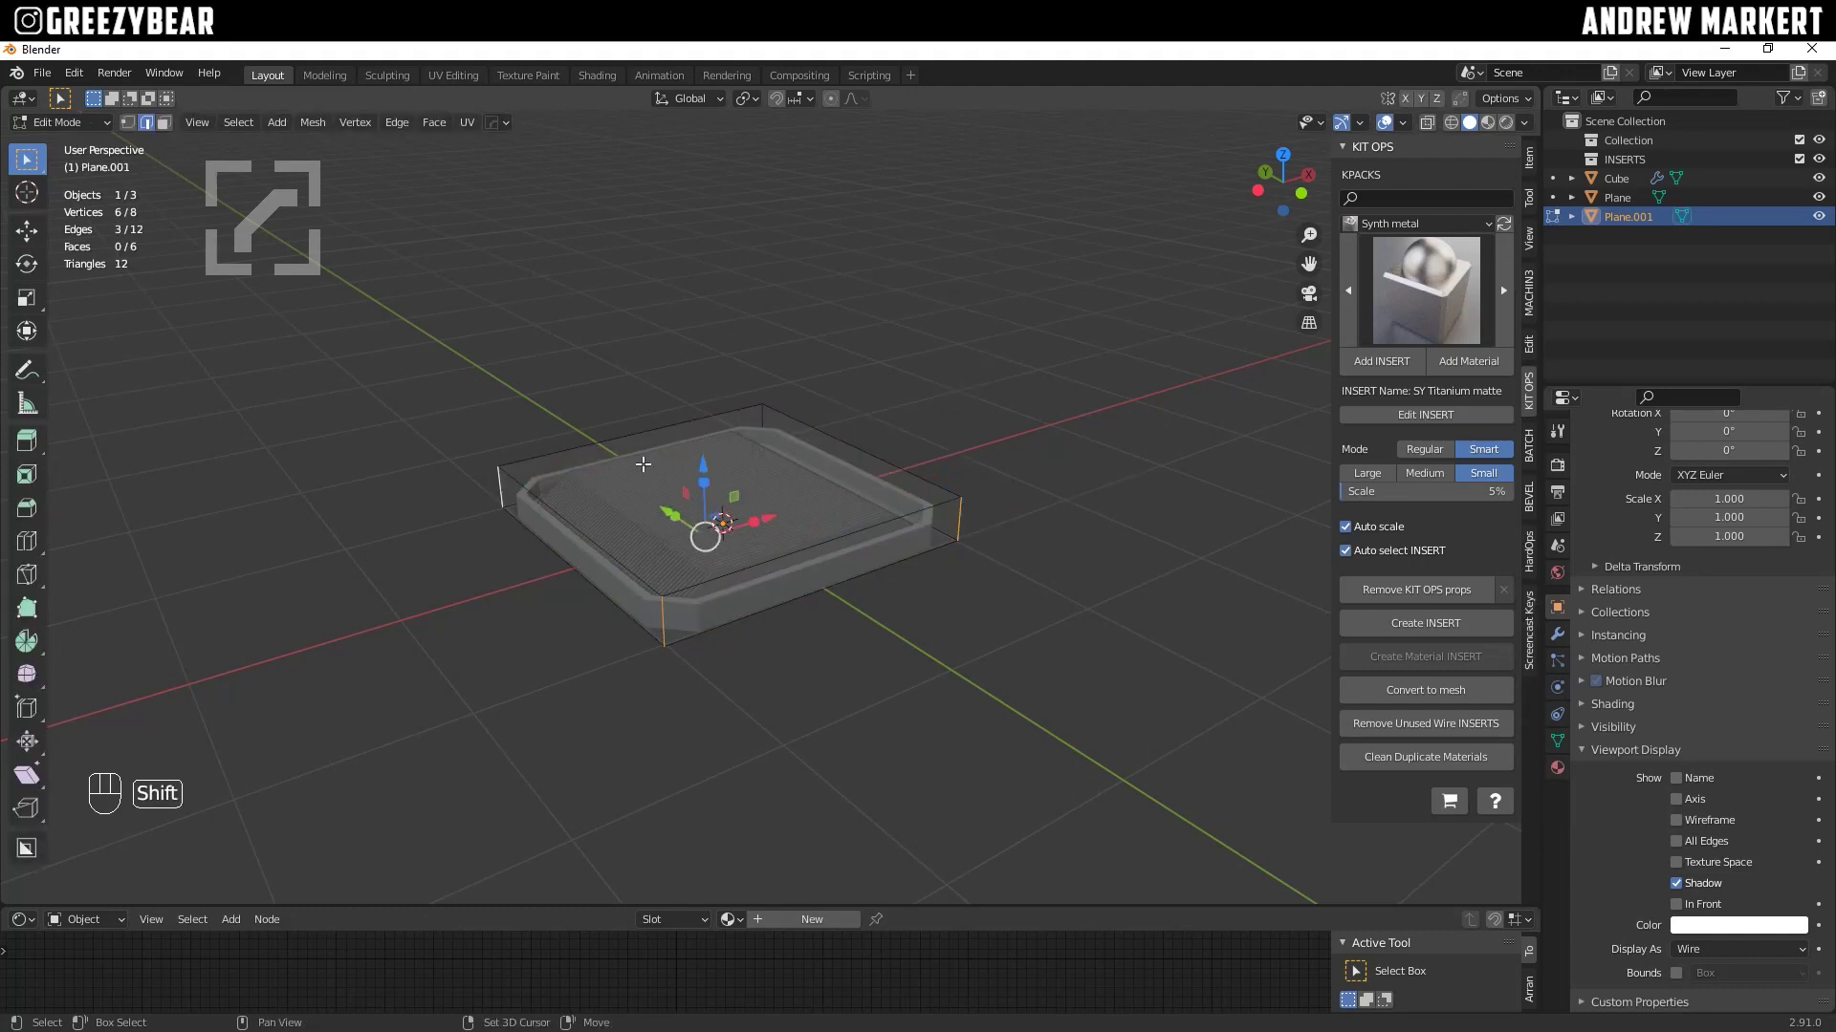
shift+click(763, 420)
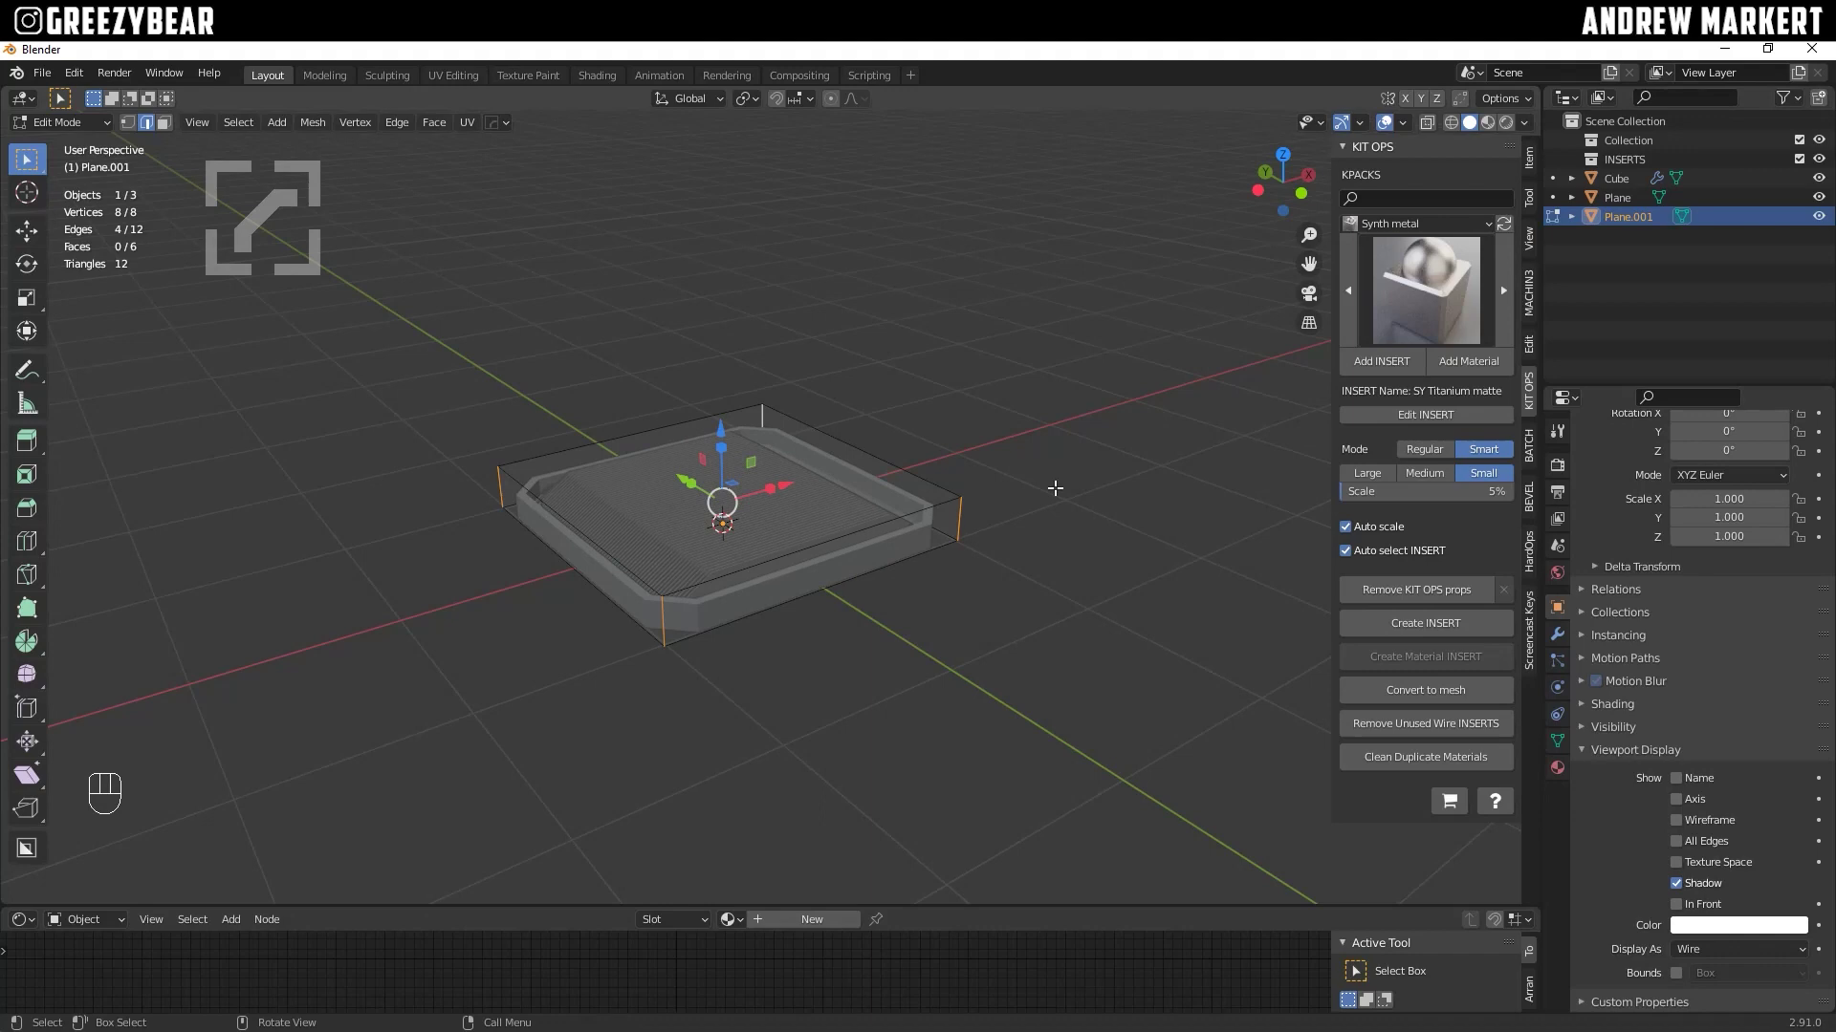
key(KP_7)
key(KP_5)
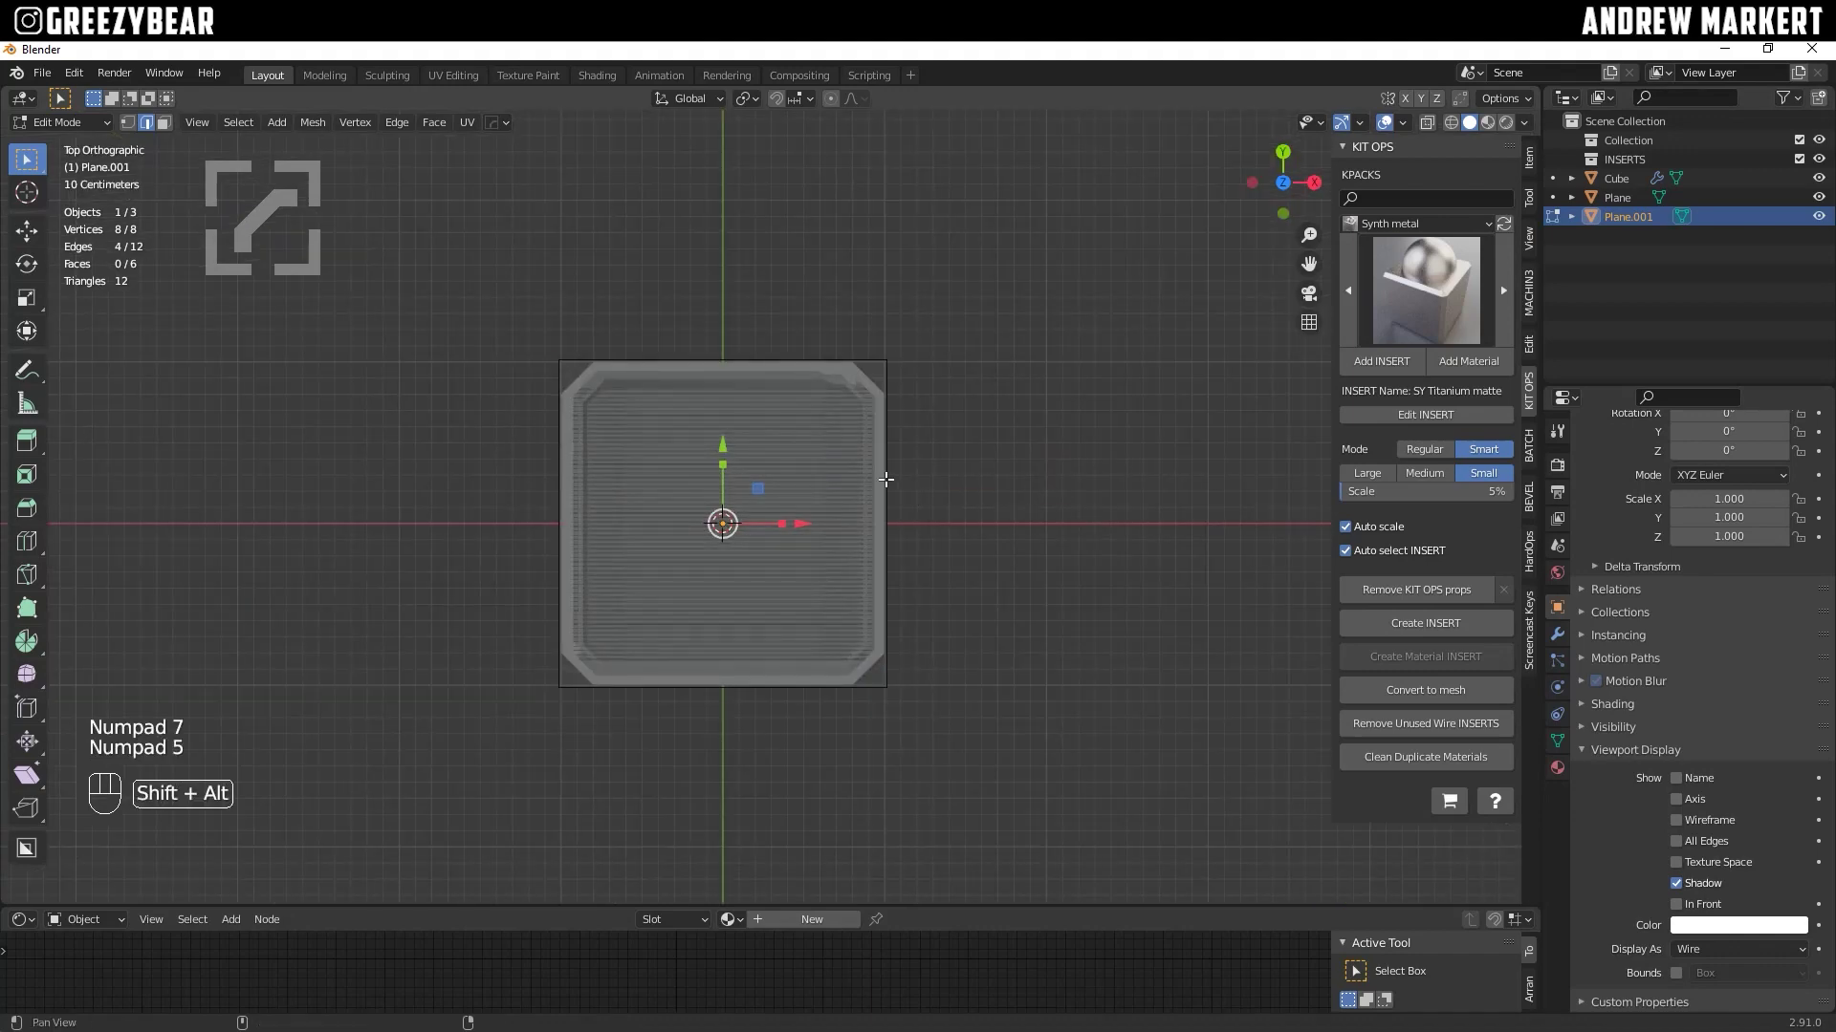
shift+middle_drag(886, 479, 877, 532)
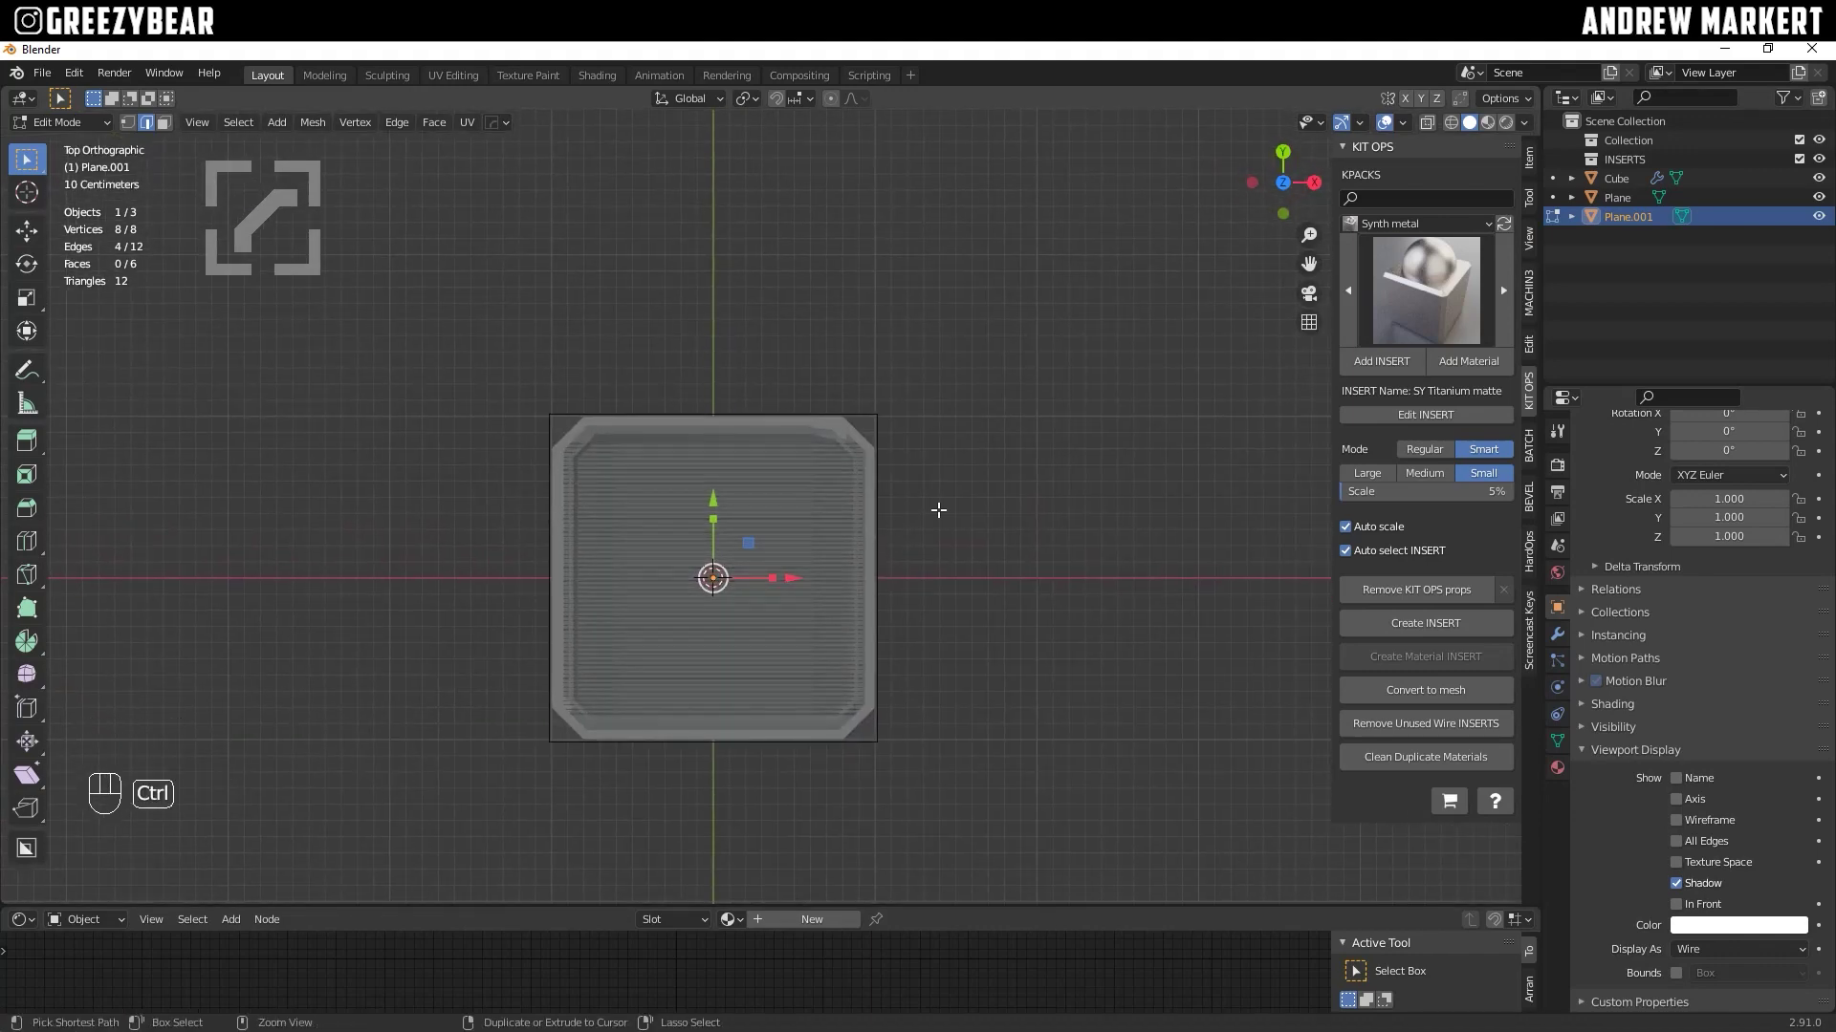
key(ctrl+b)
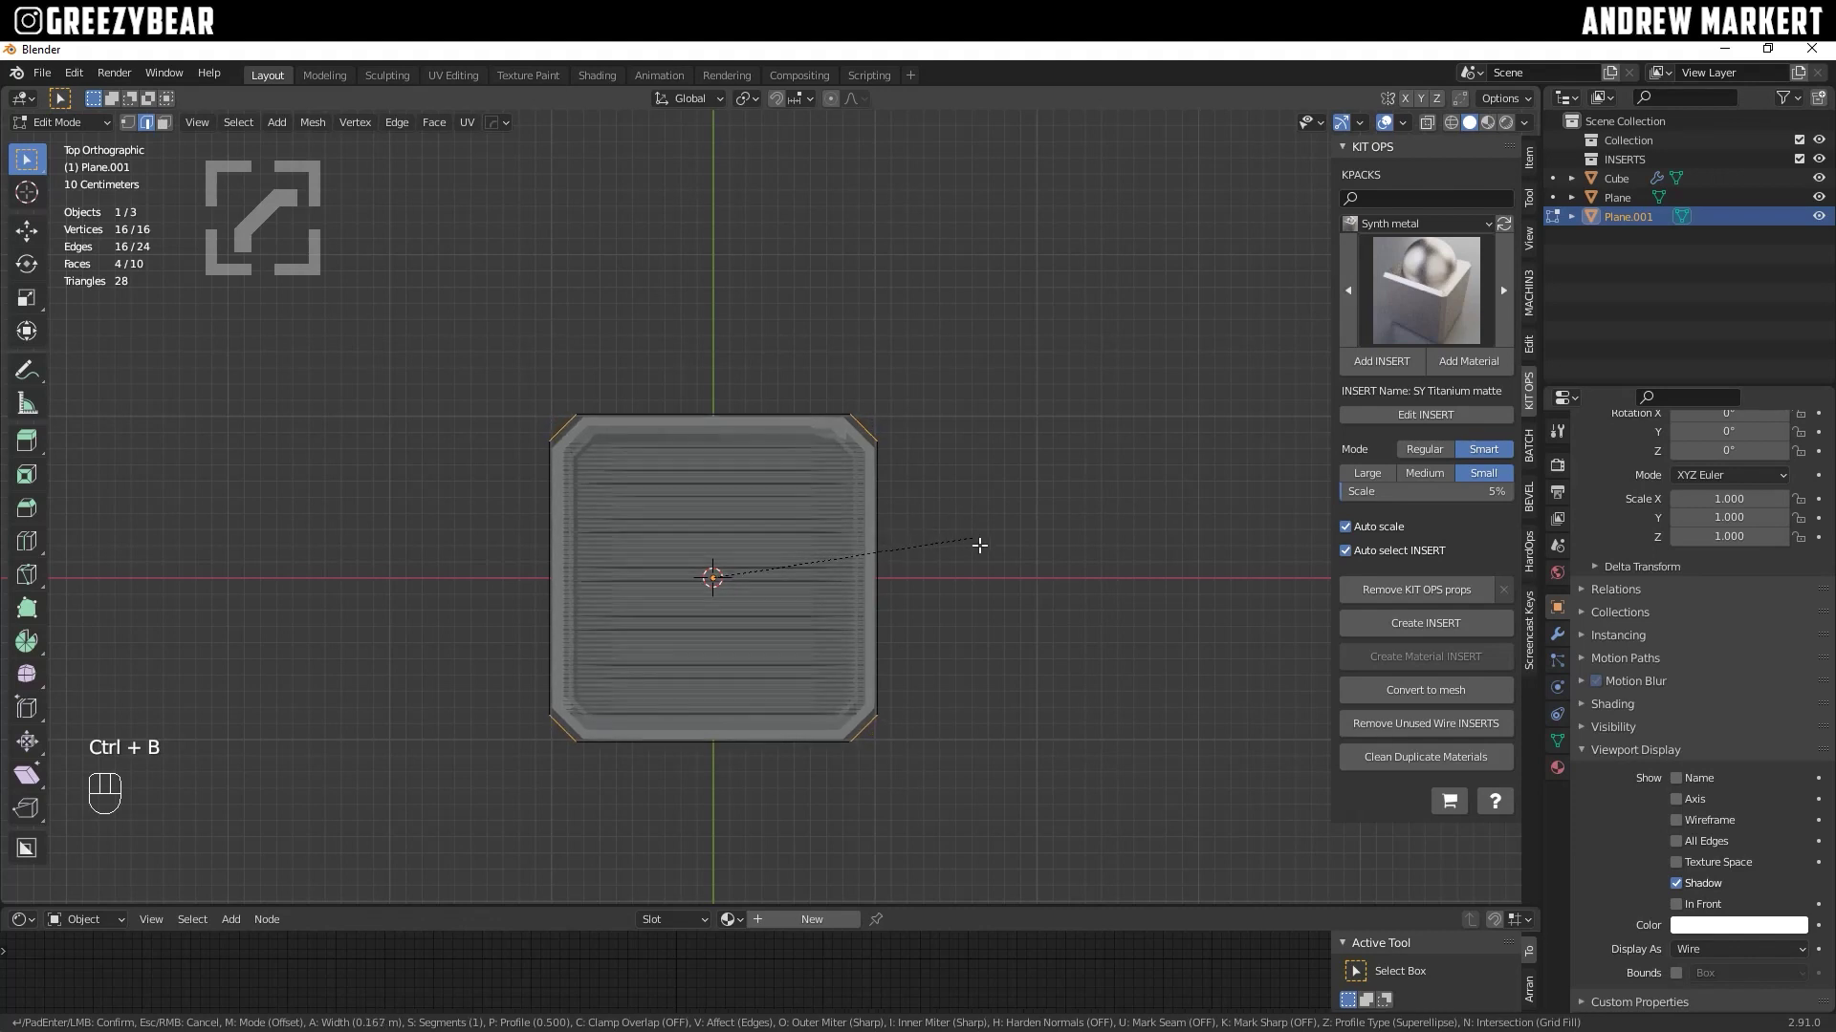
key(shift)
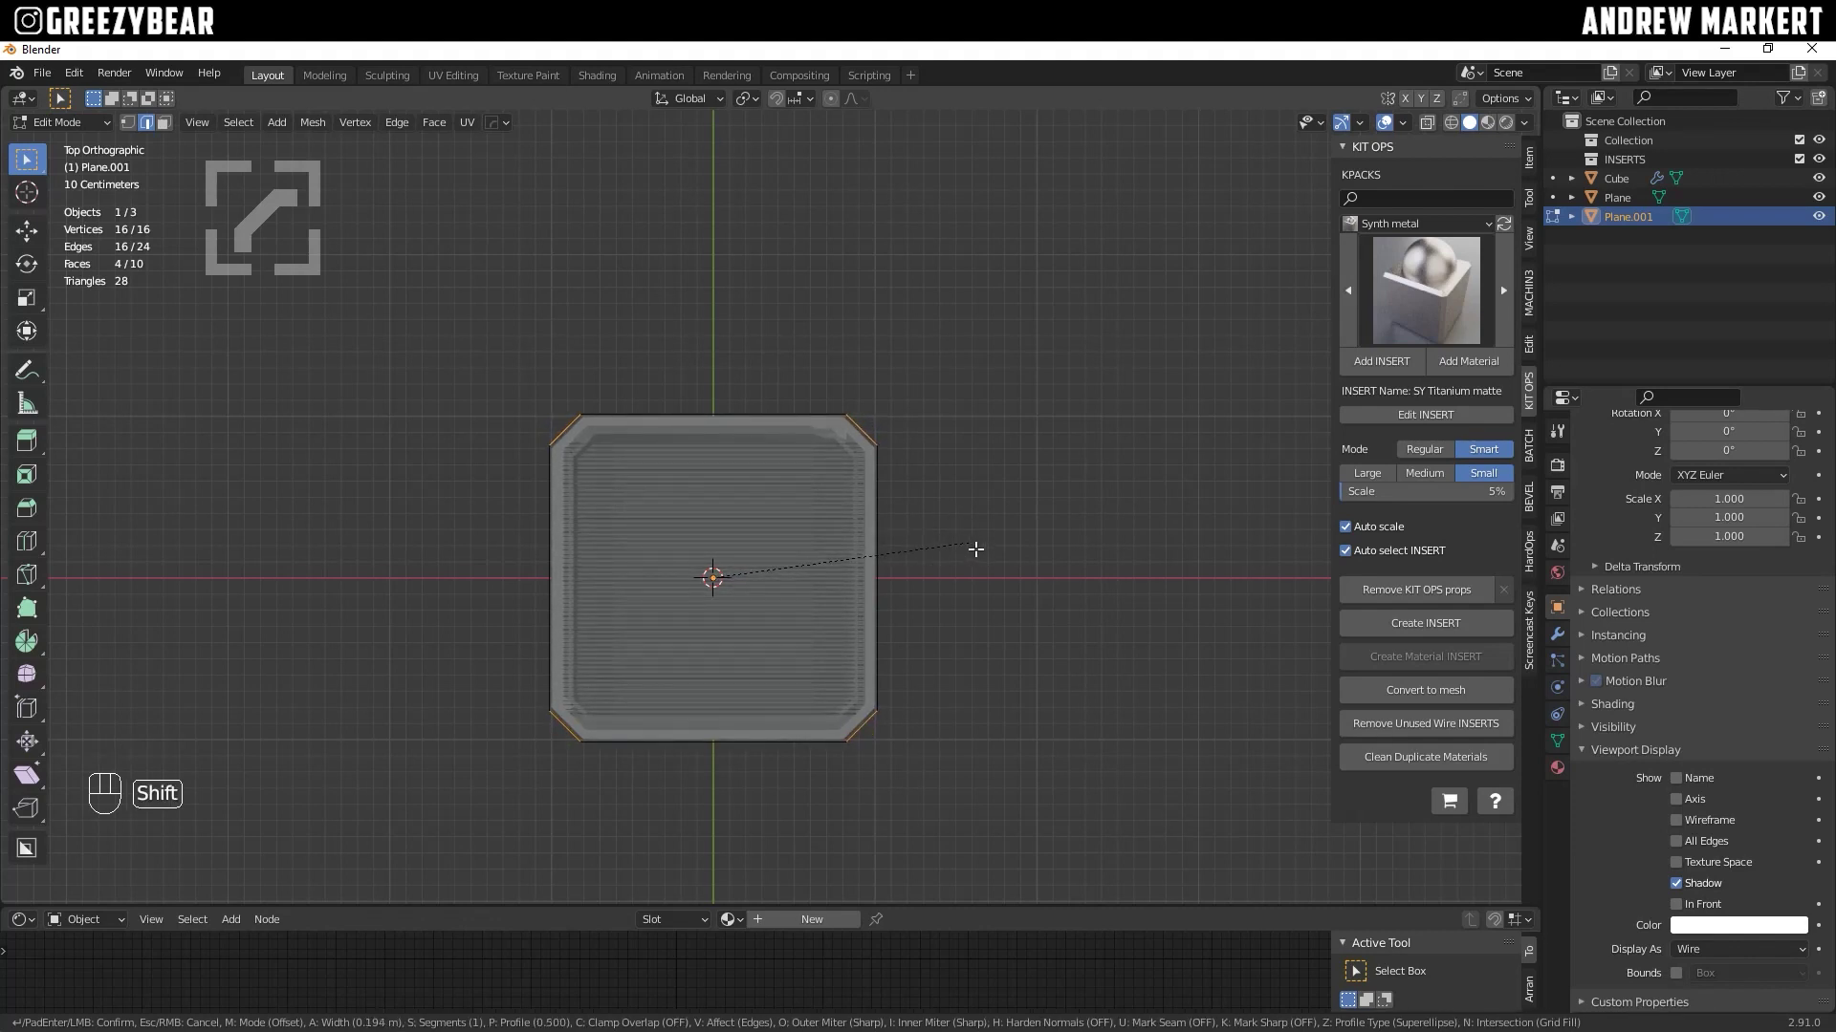
click(975, 549)
key(Tab)
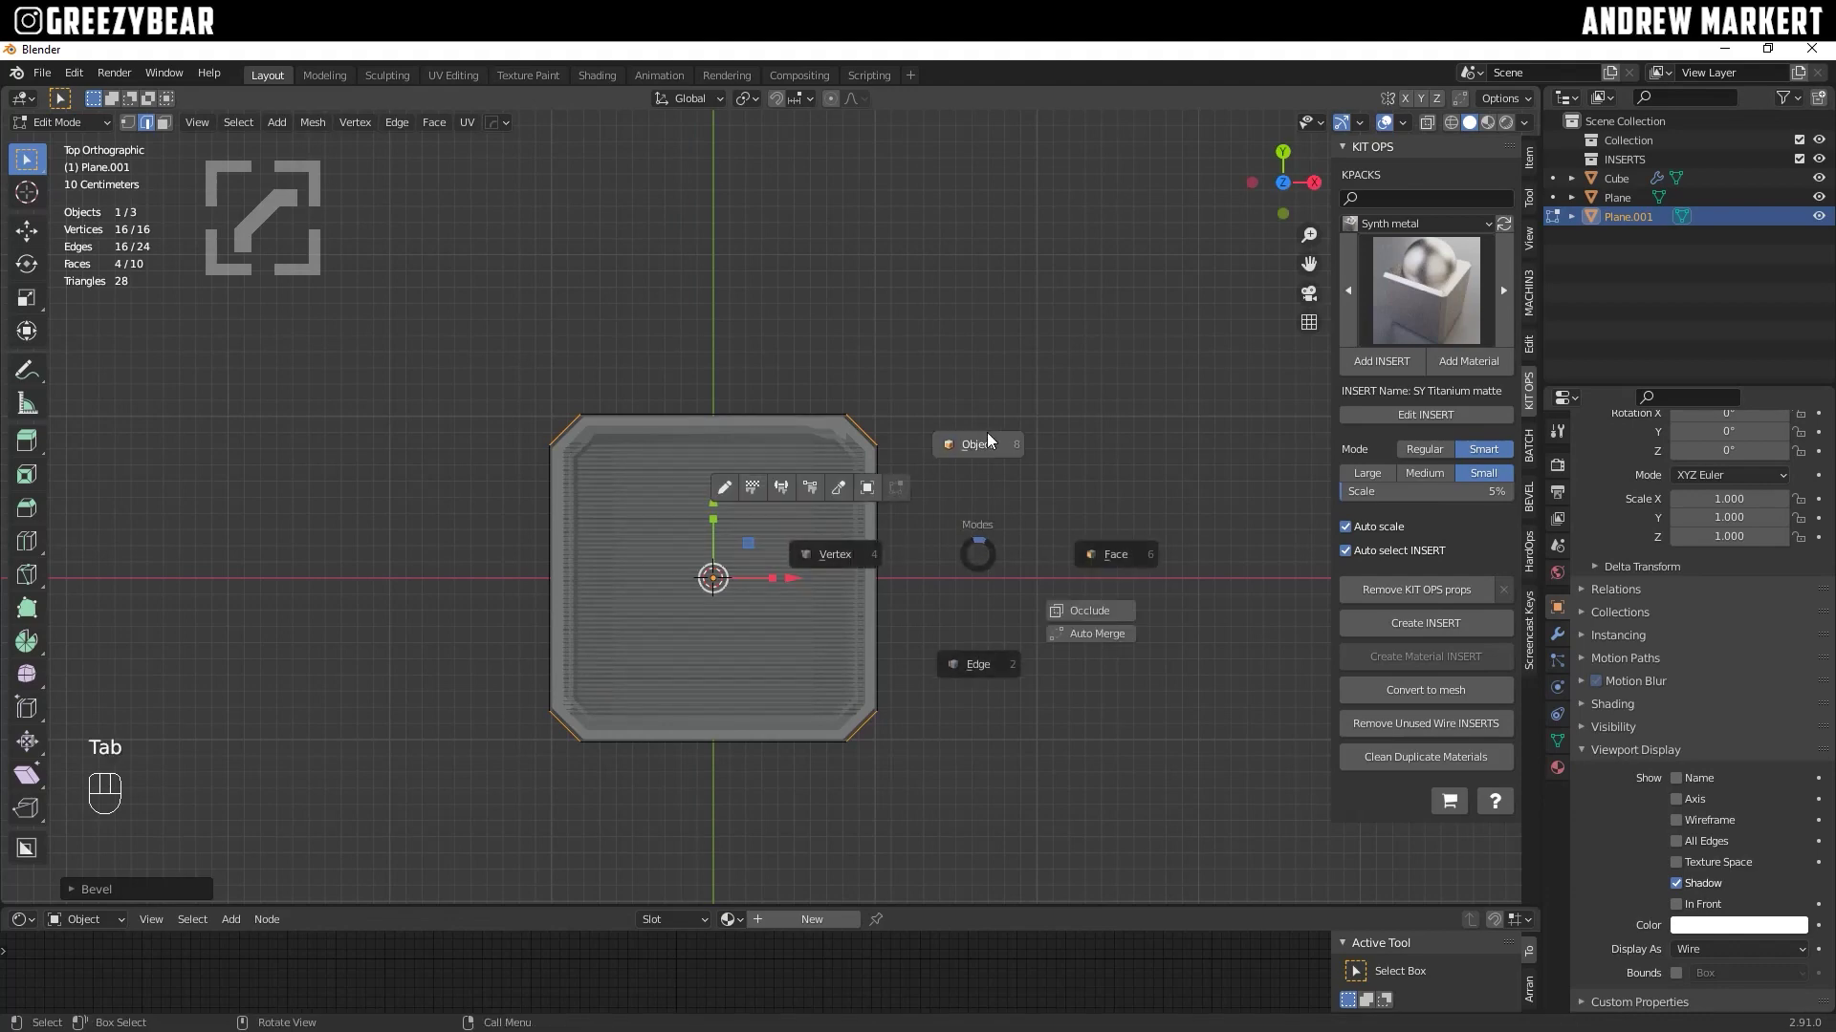
Step: Move the wire box down along Z by about 0.008 m so its base sits just below the tray
alt+middle_drag(1299, 330, 852, 598)
click(855, 594)
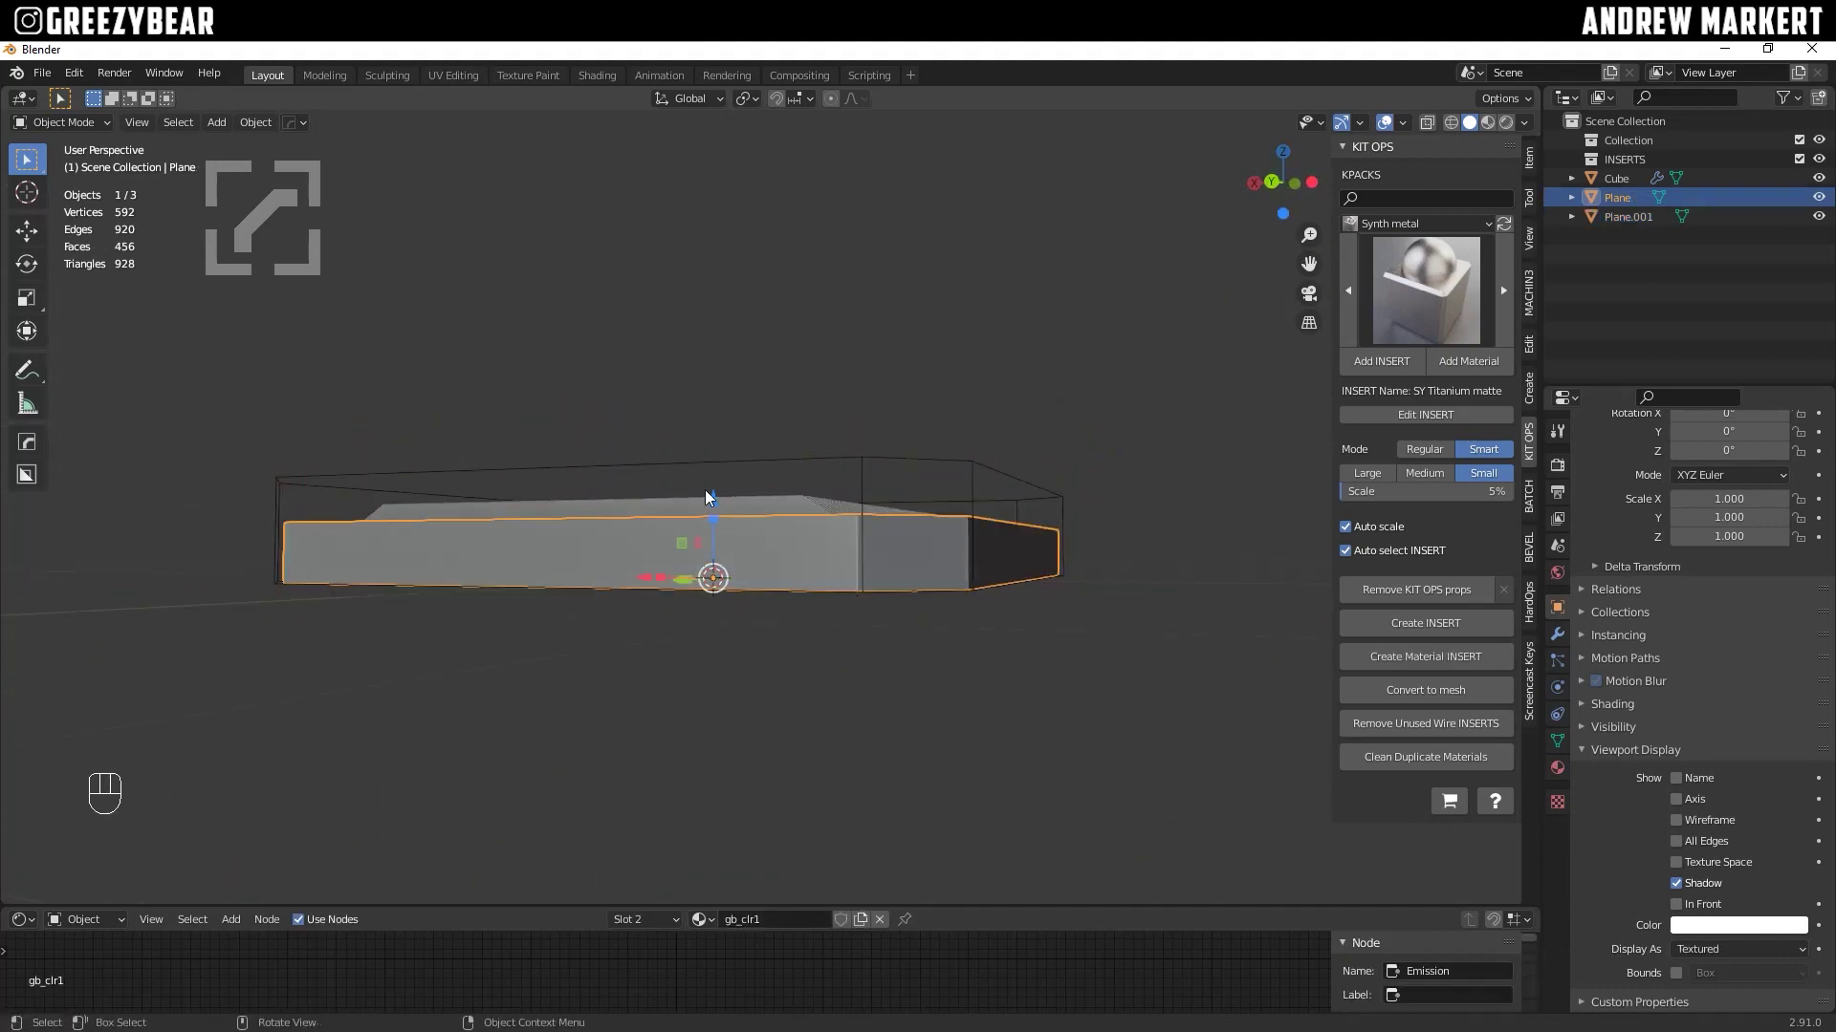
click(761, 467)
key(g)
key(z)
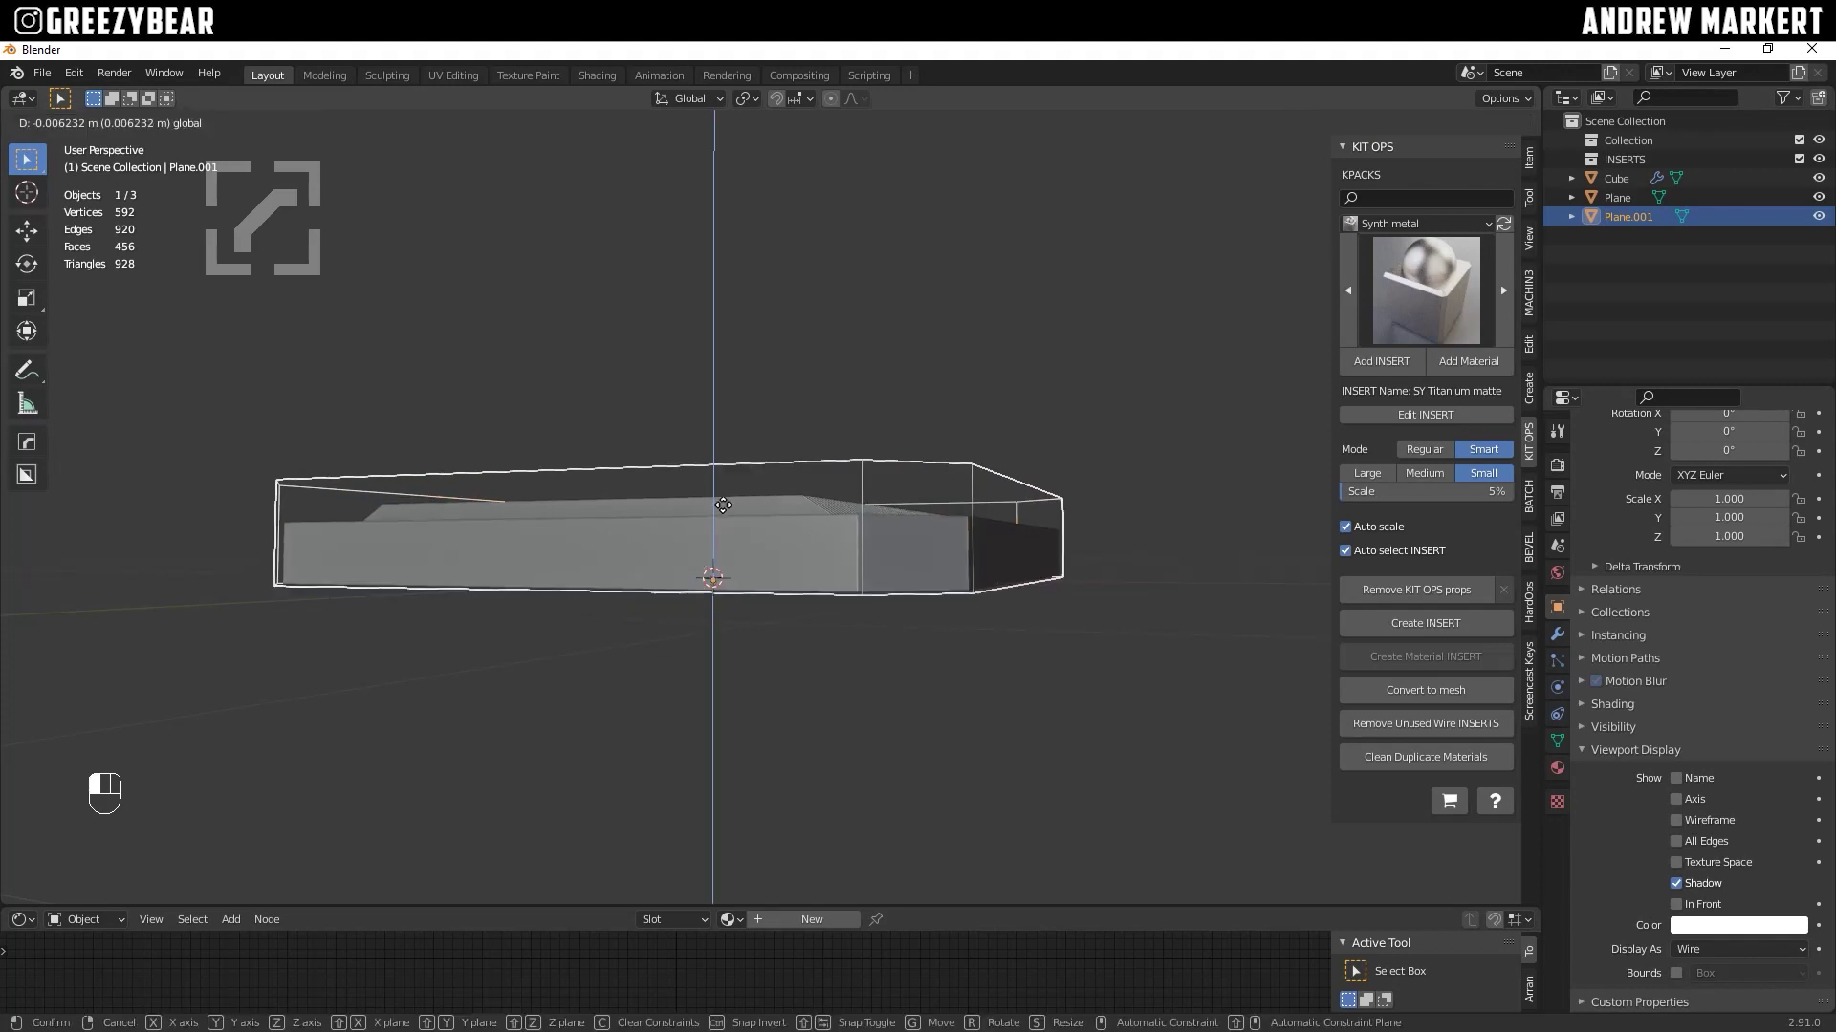
key(shift)
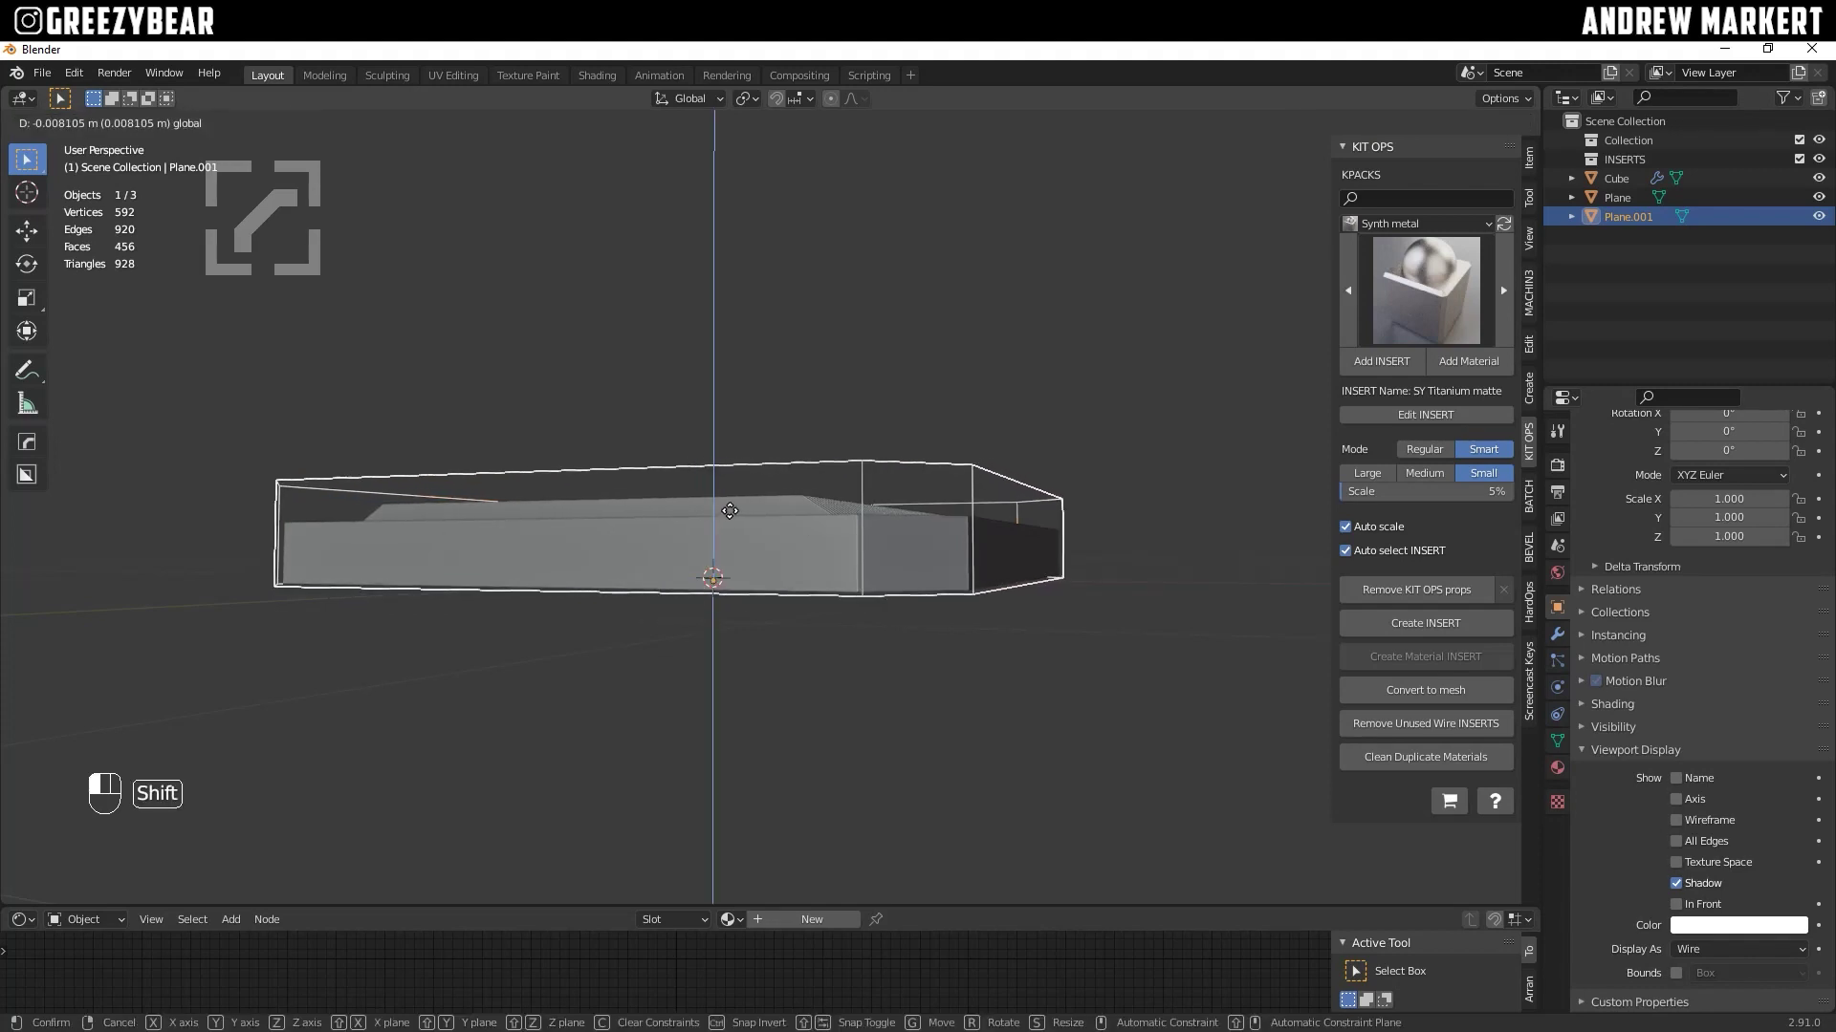
click(730, 513)
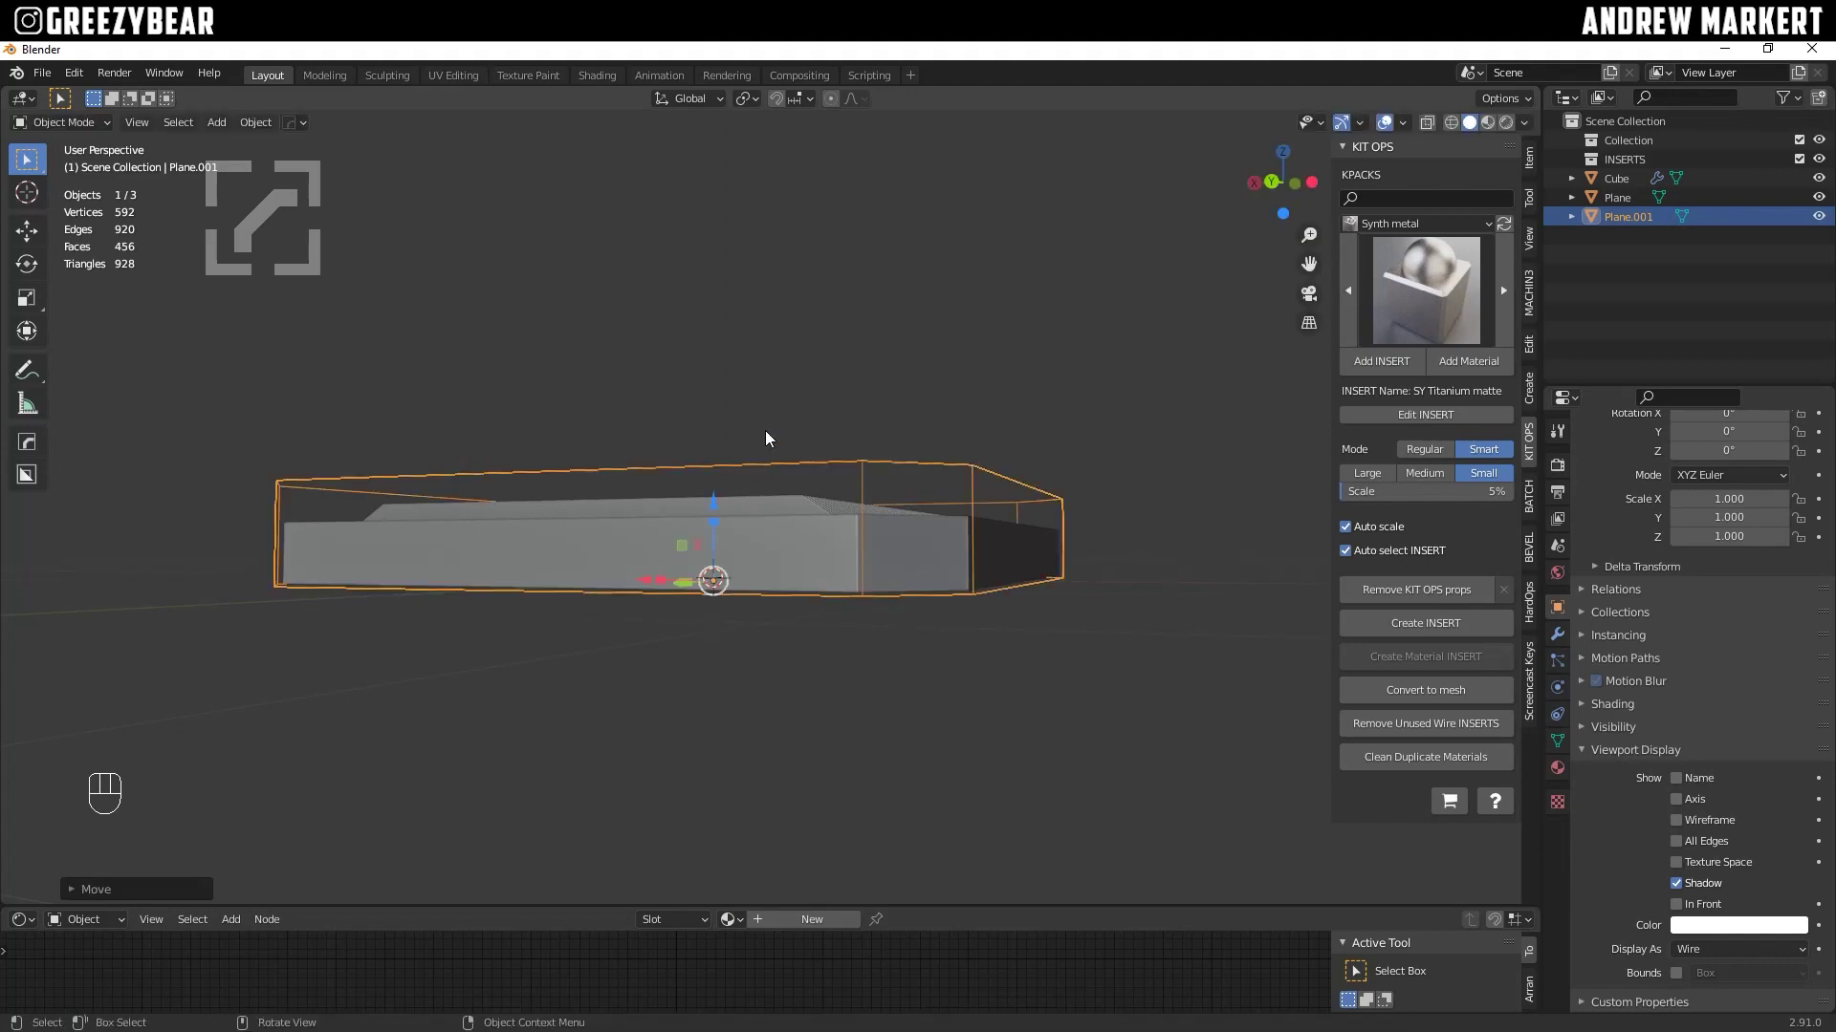
Step: In front orthographic view, move all three objects down together so the wire box is vertically centered on the world origin
key(alt+a)
alt+drag(683, 547, 845, 650)
scroll(833, 598, up, 4)
scroll(808, 604, down, 5)
key(KP_1)
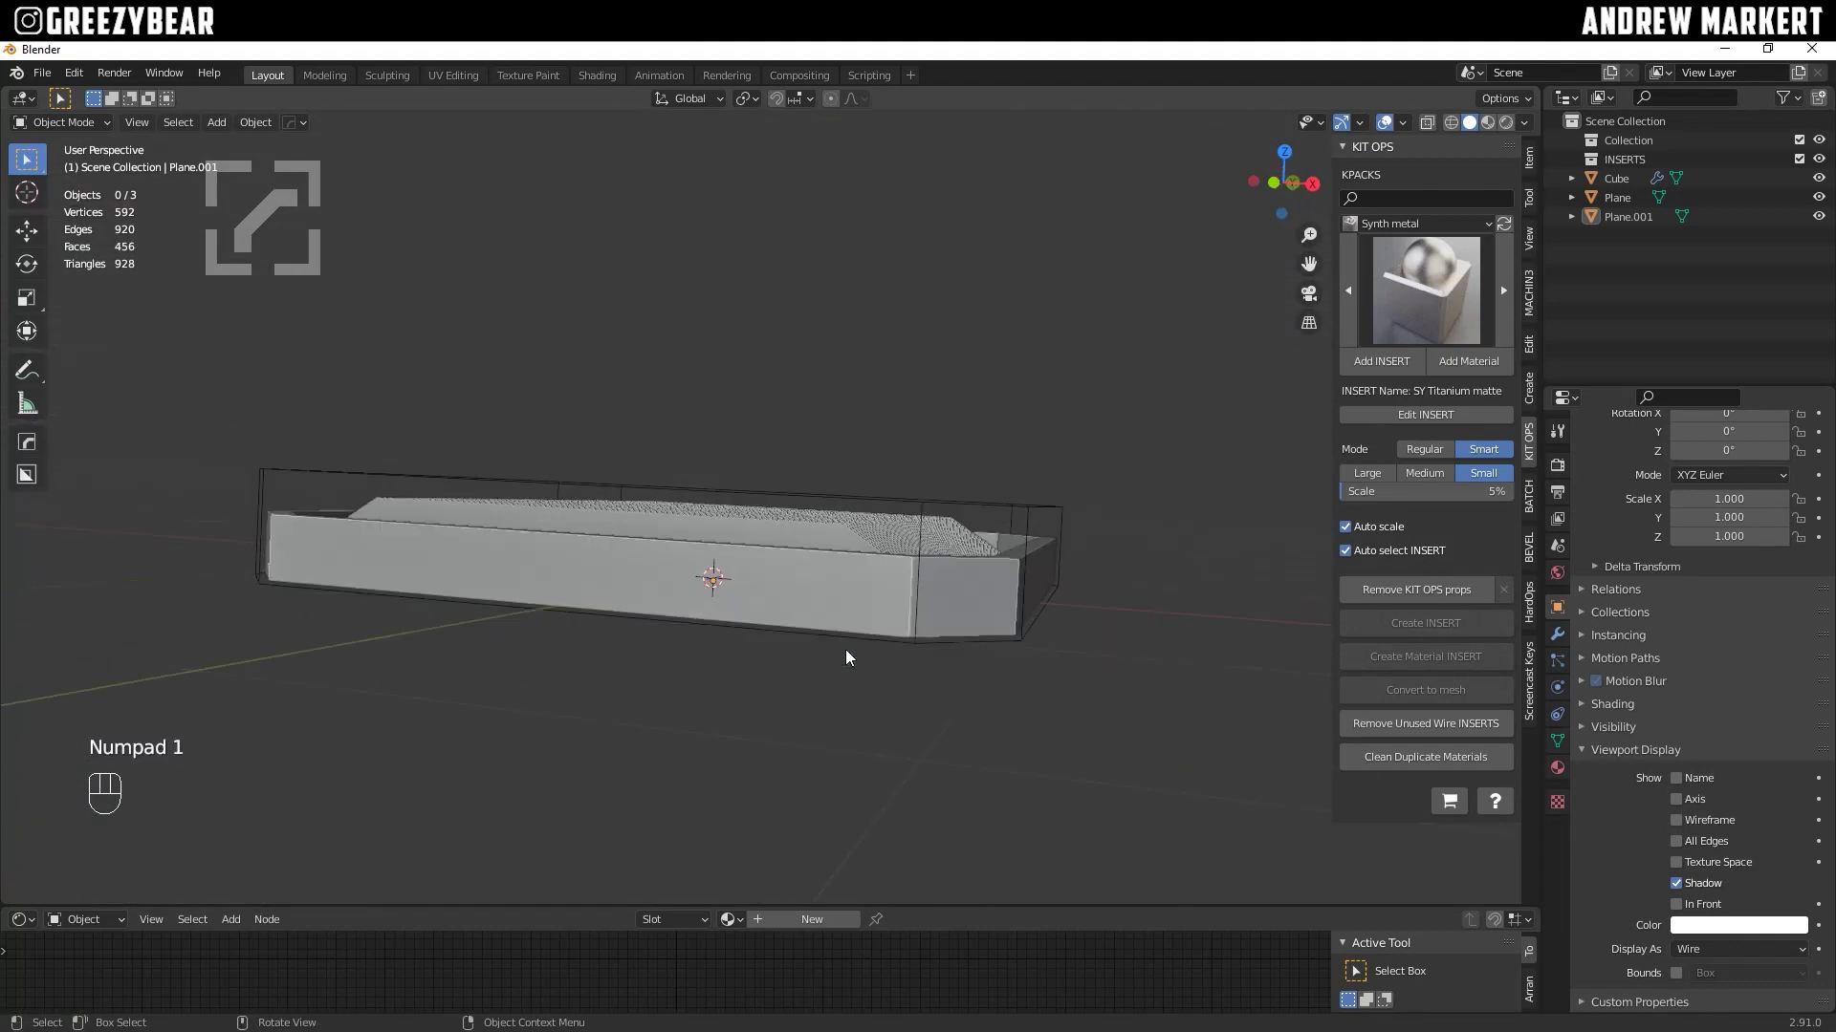
key(KP_5)
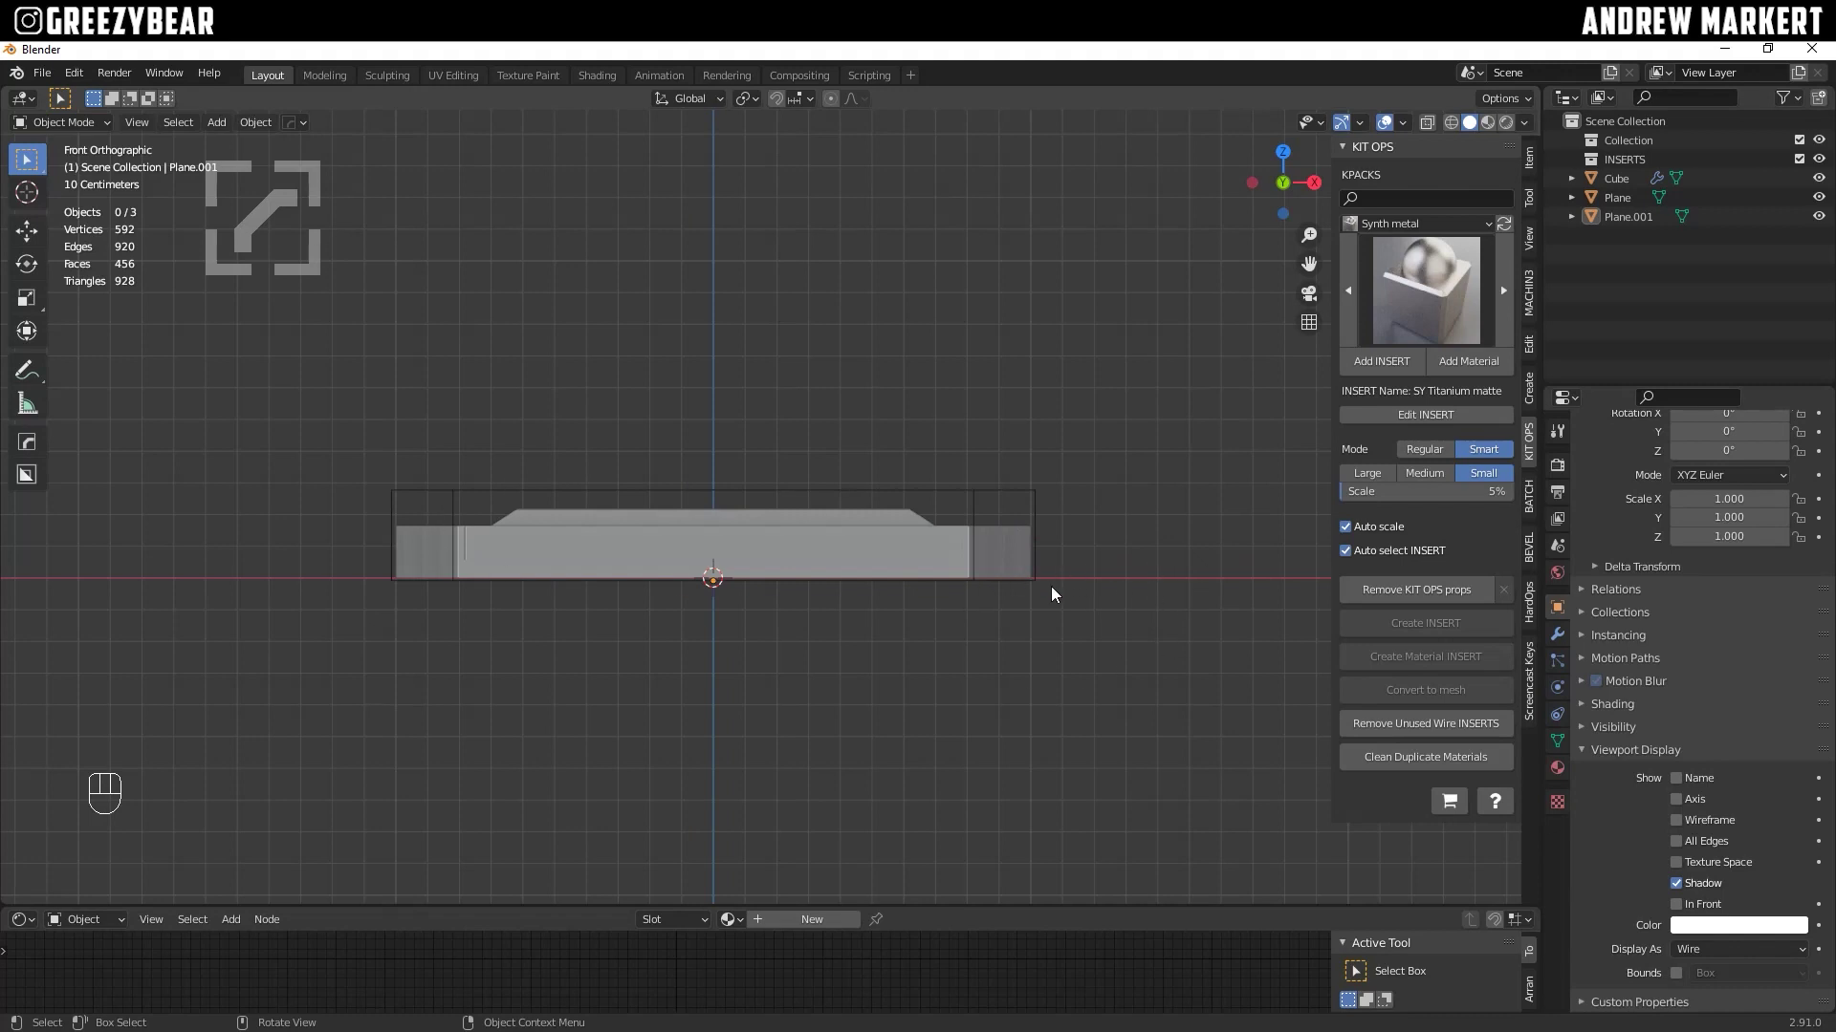
key(a)
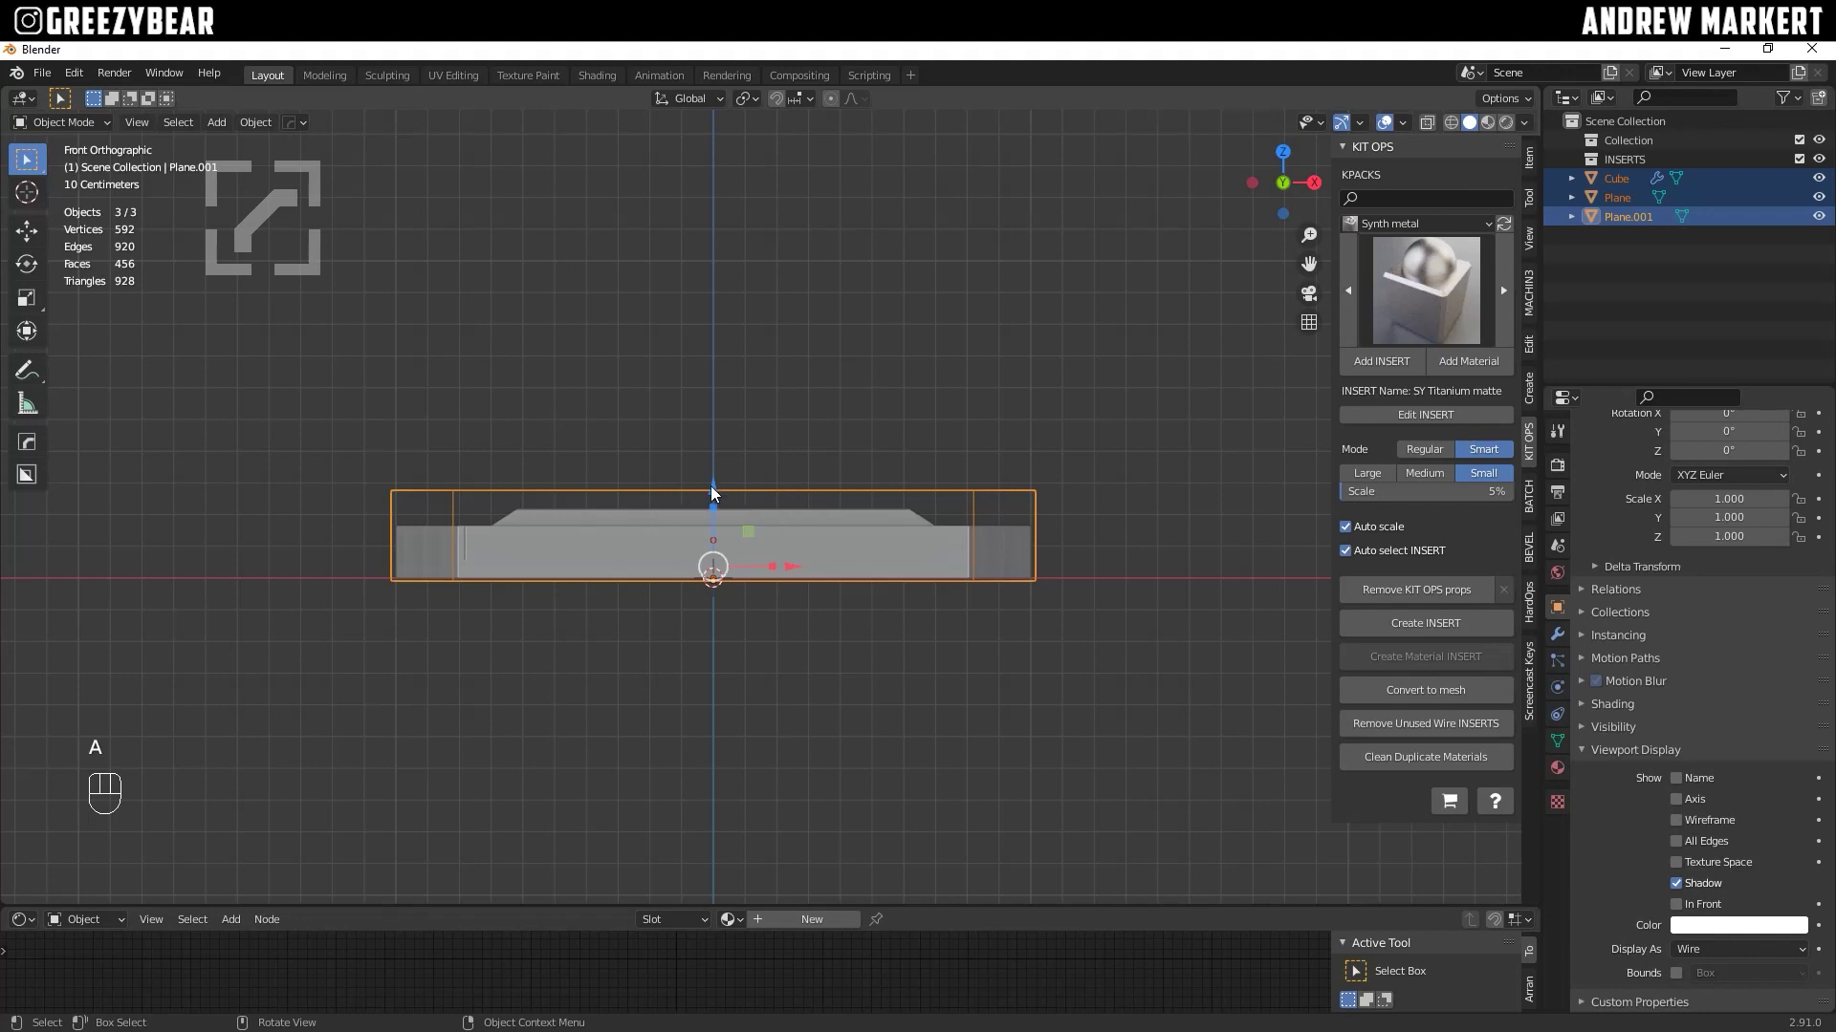
drag(714, 490, 721, 547)
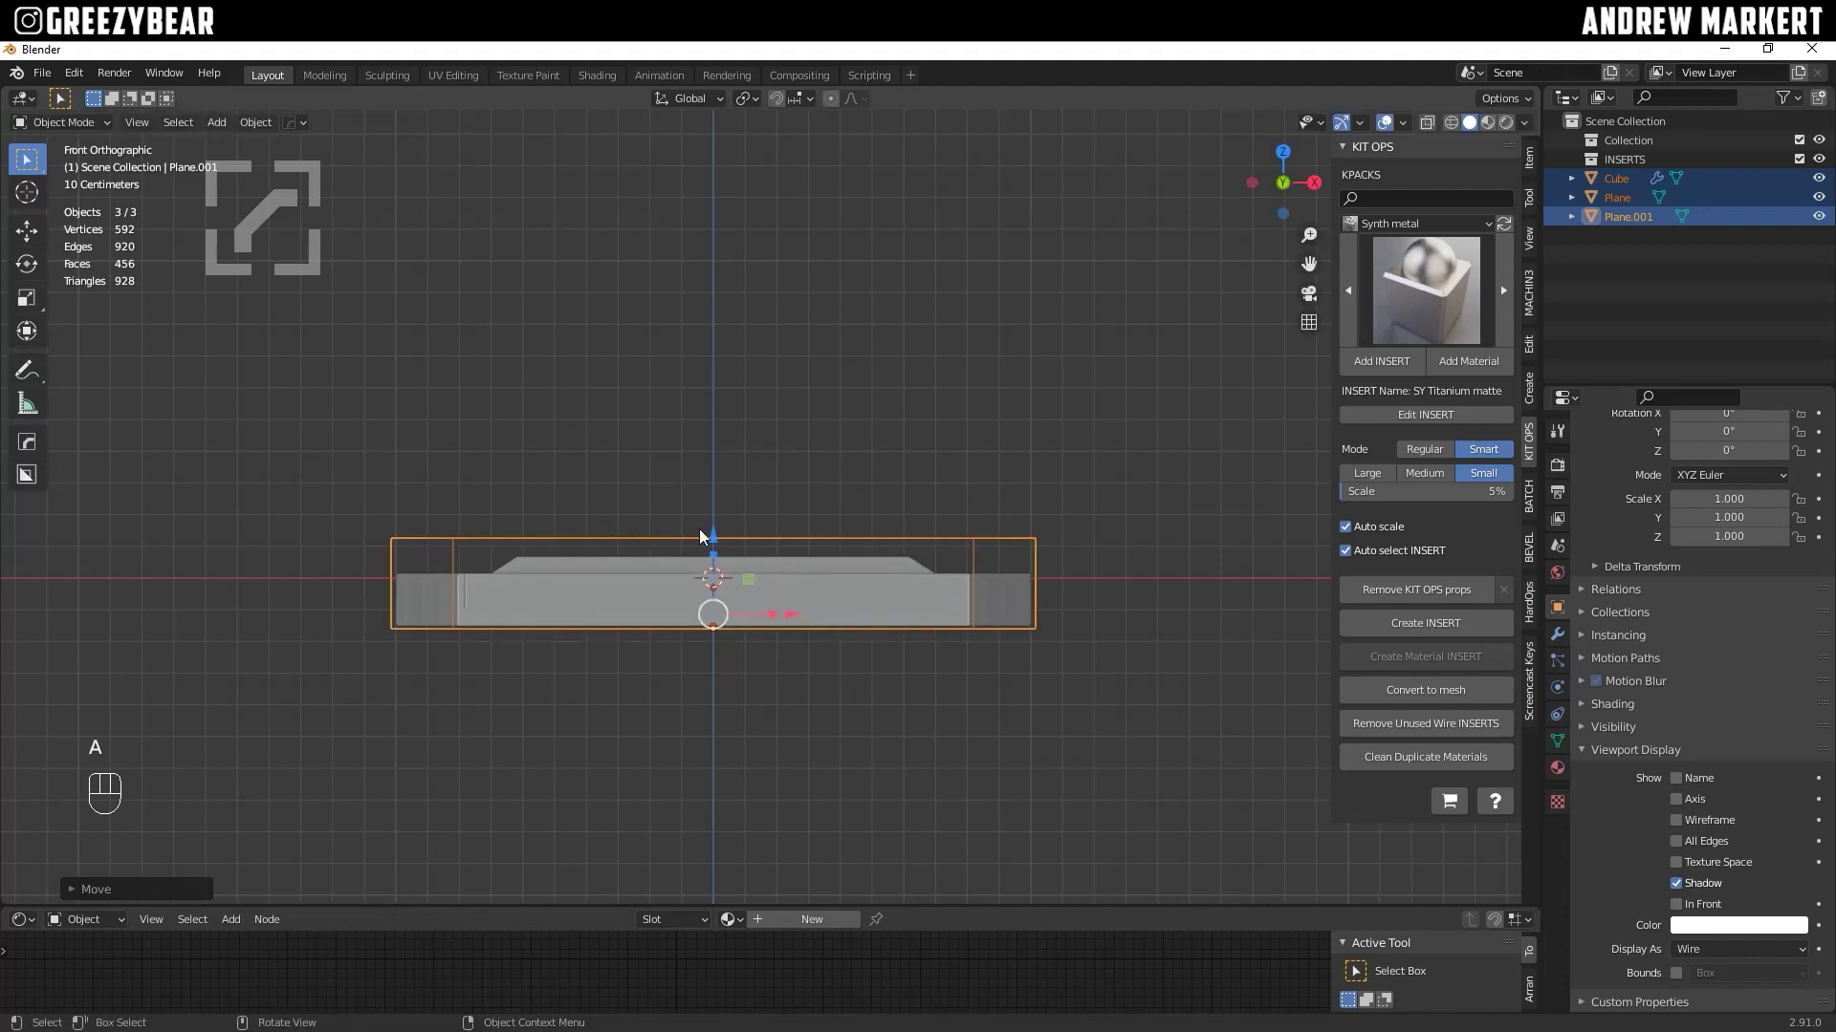
Step: Try to apply all transforms to the three objects while the fins still carry their Array modifier, and undo it
key(ctrl+a)
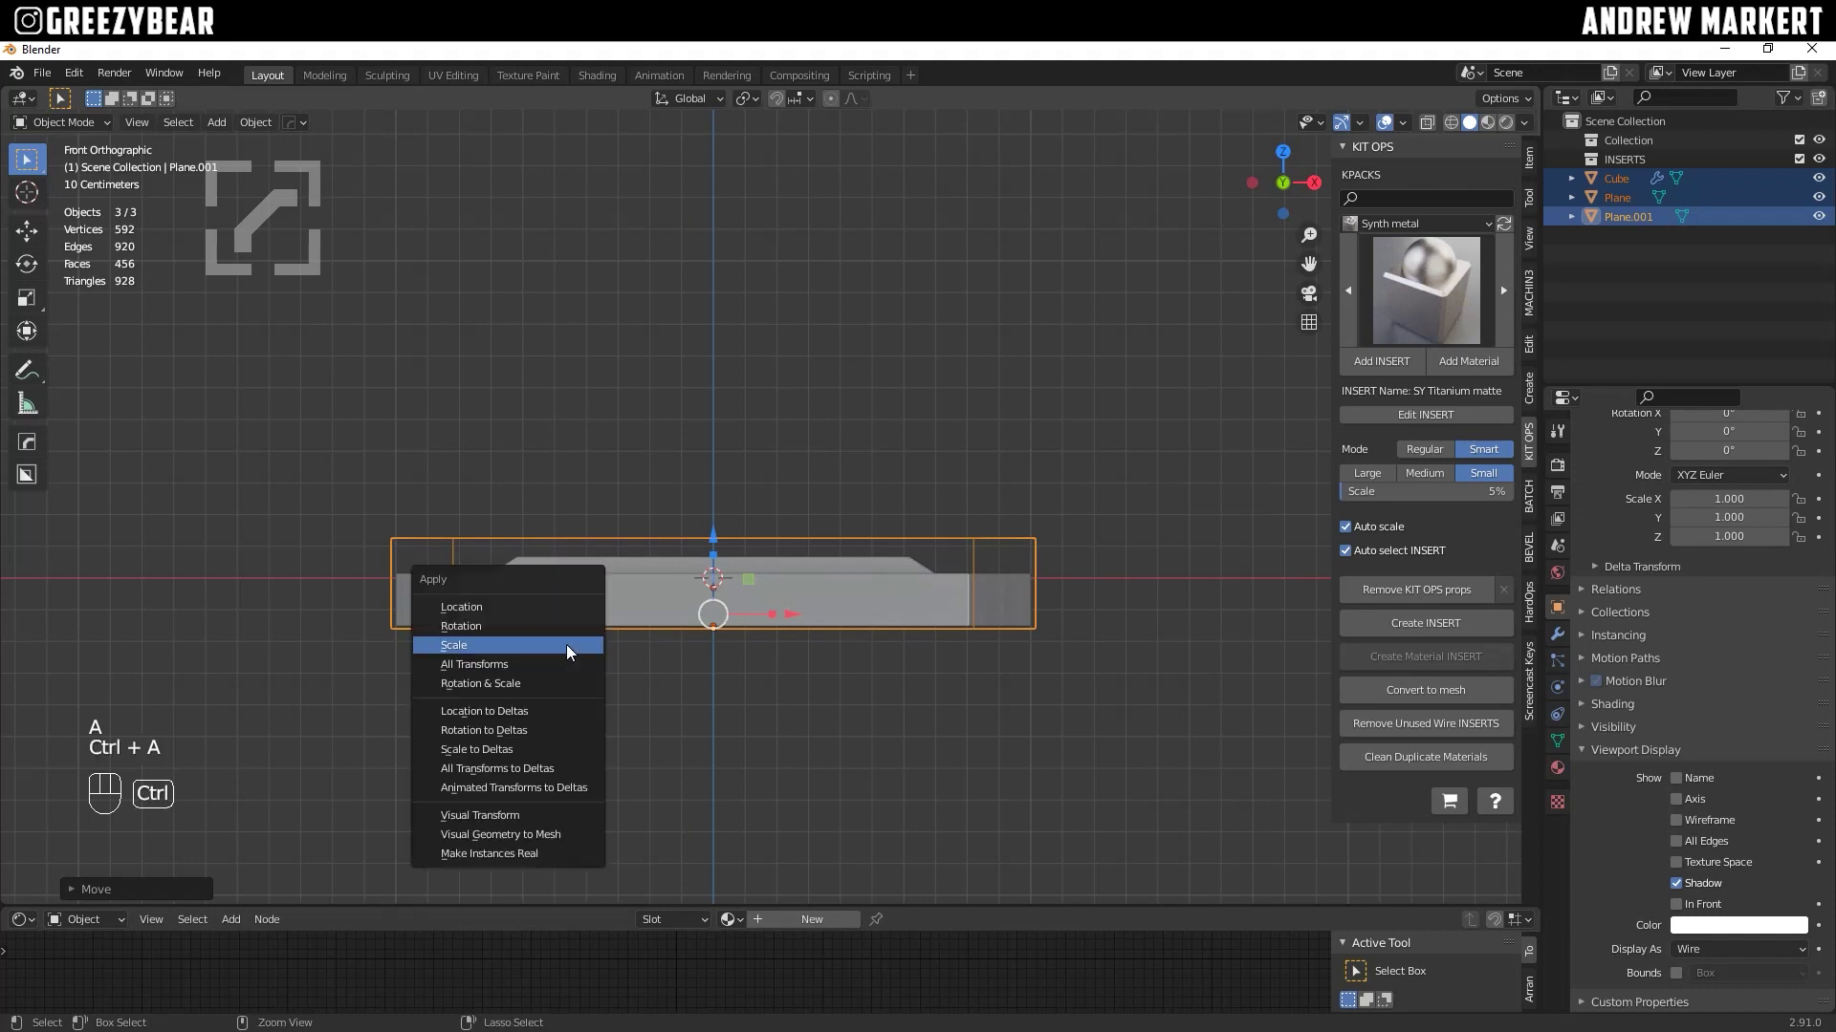
click(484, 666)
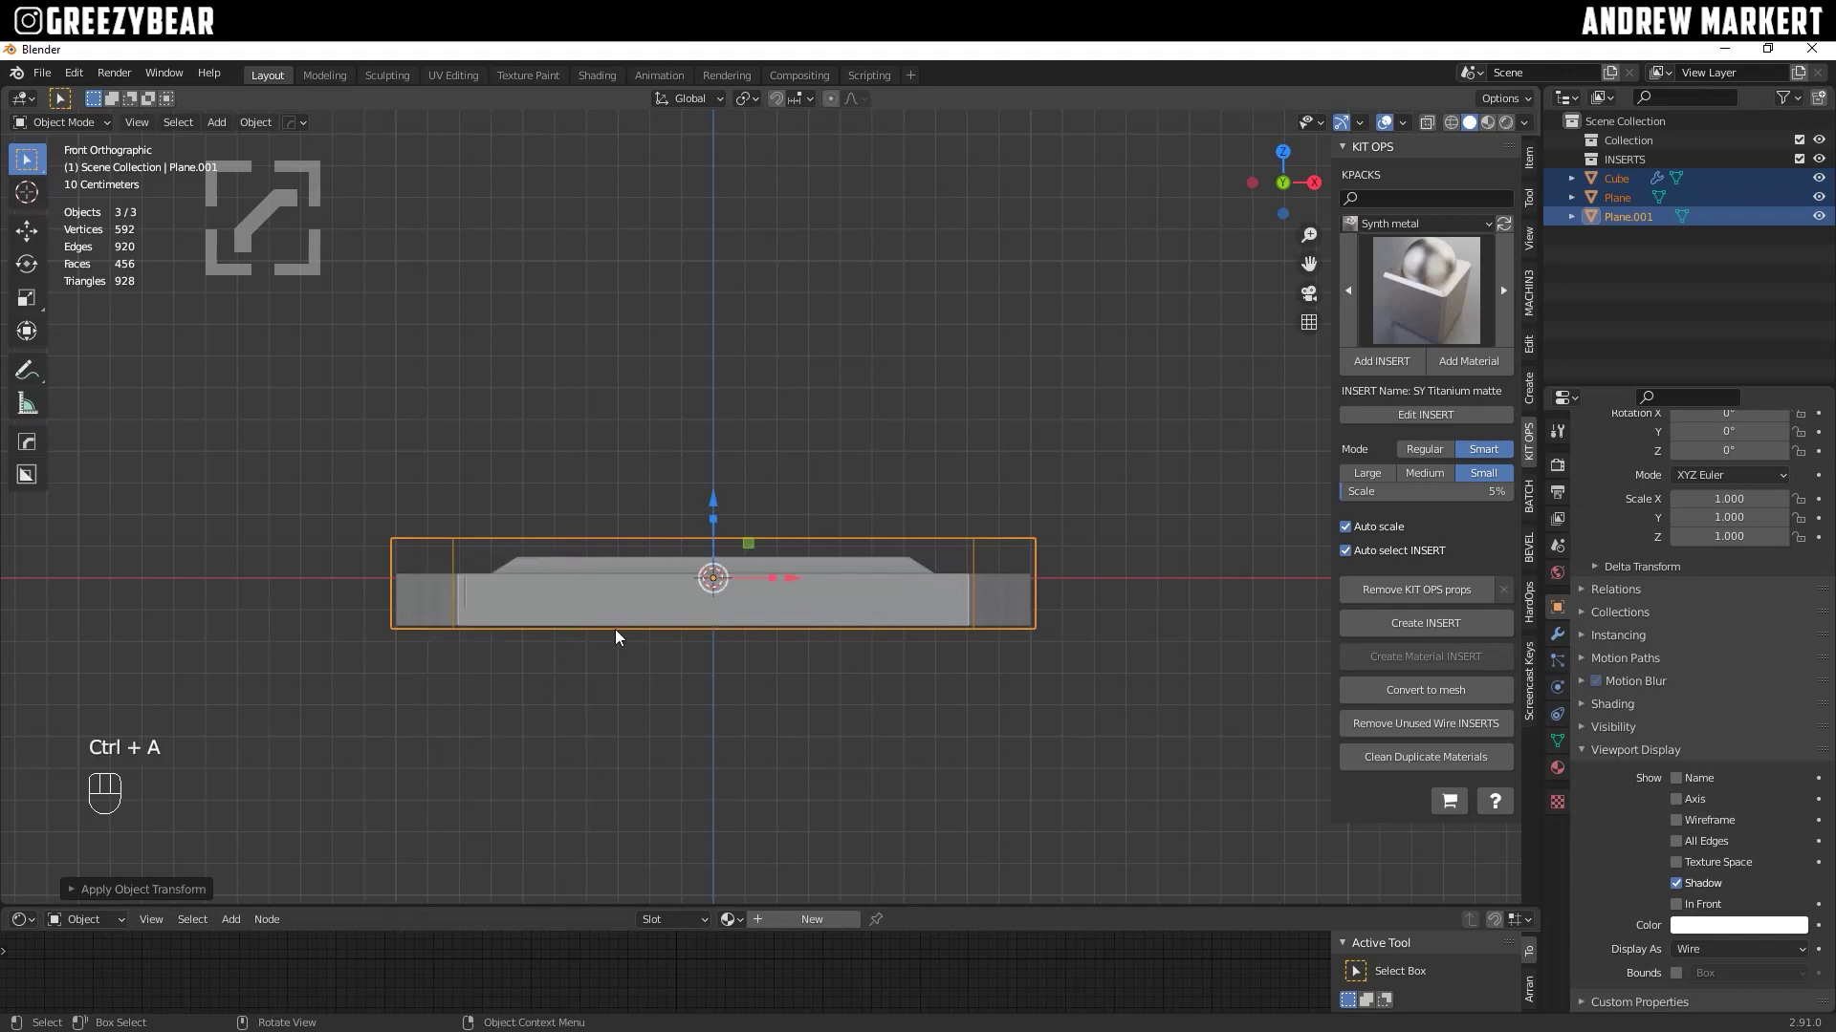
click(1155, 335)
middle_drag(1046, 474, 1302, 424)
click(1309, 323)
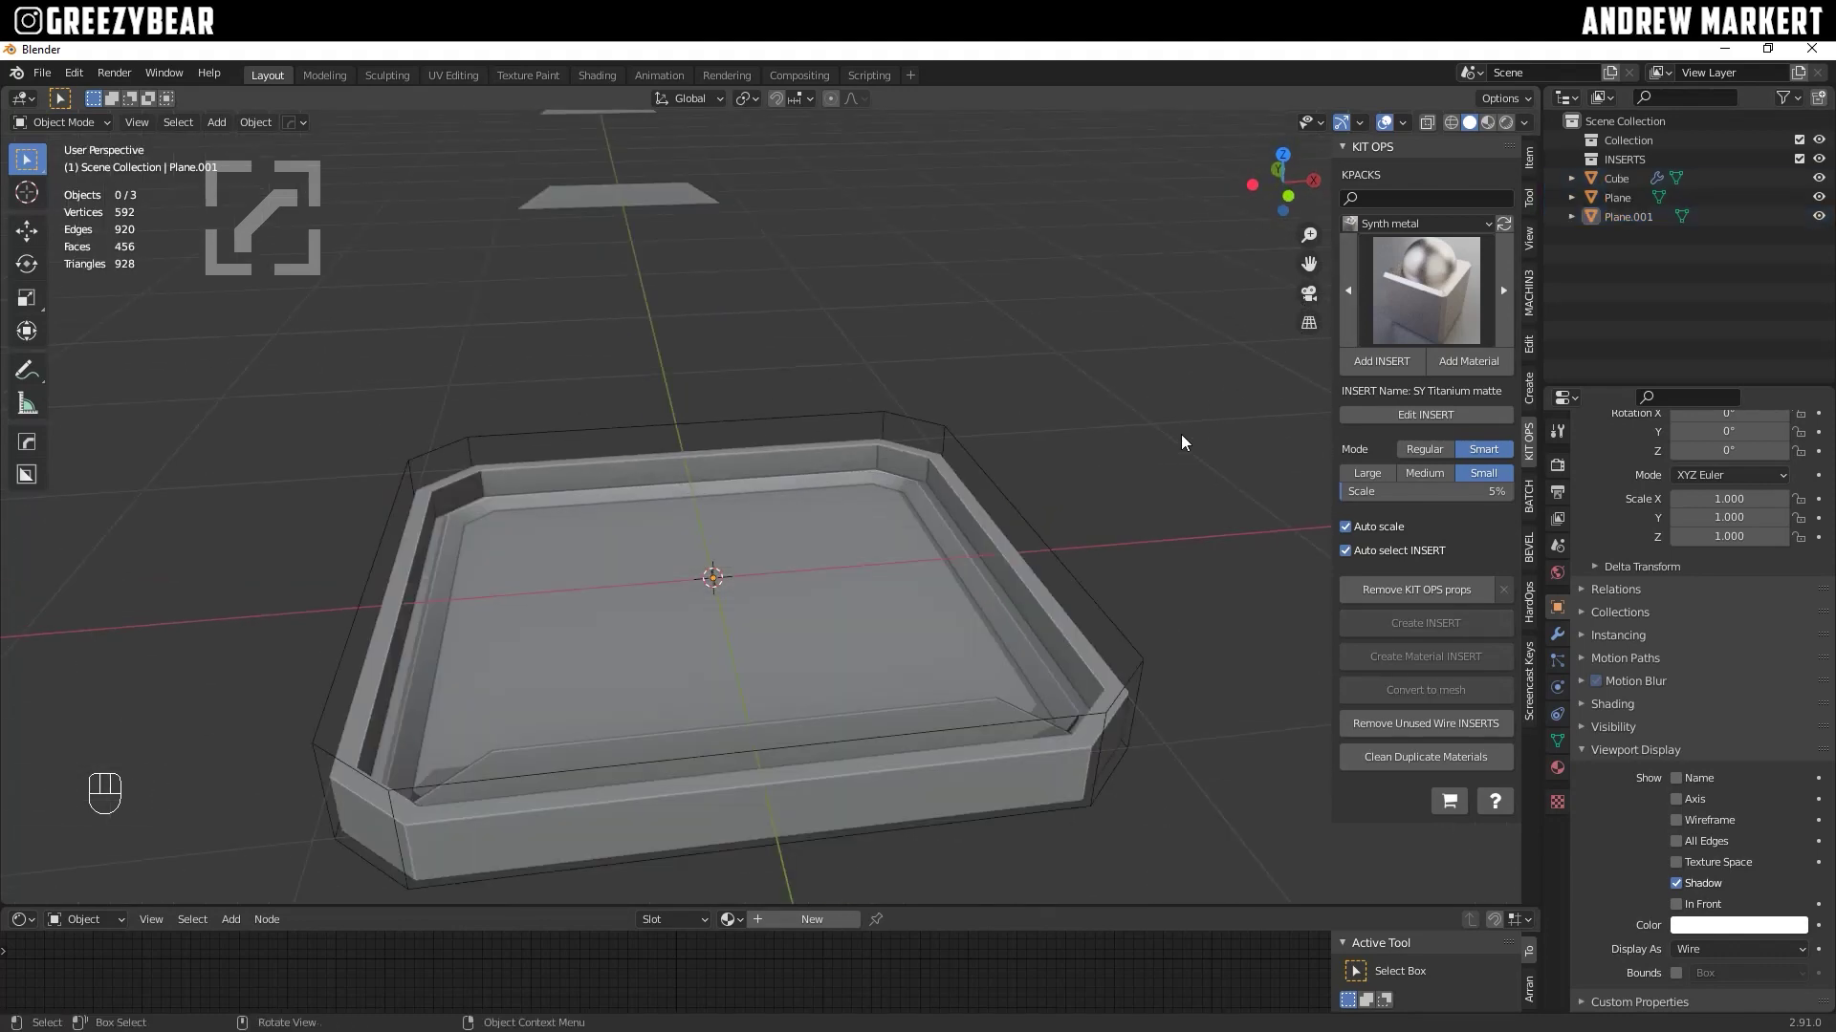
scroll(881, 427, down, 4)
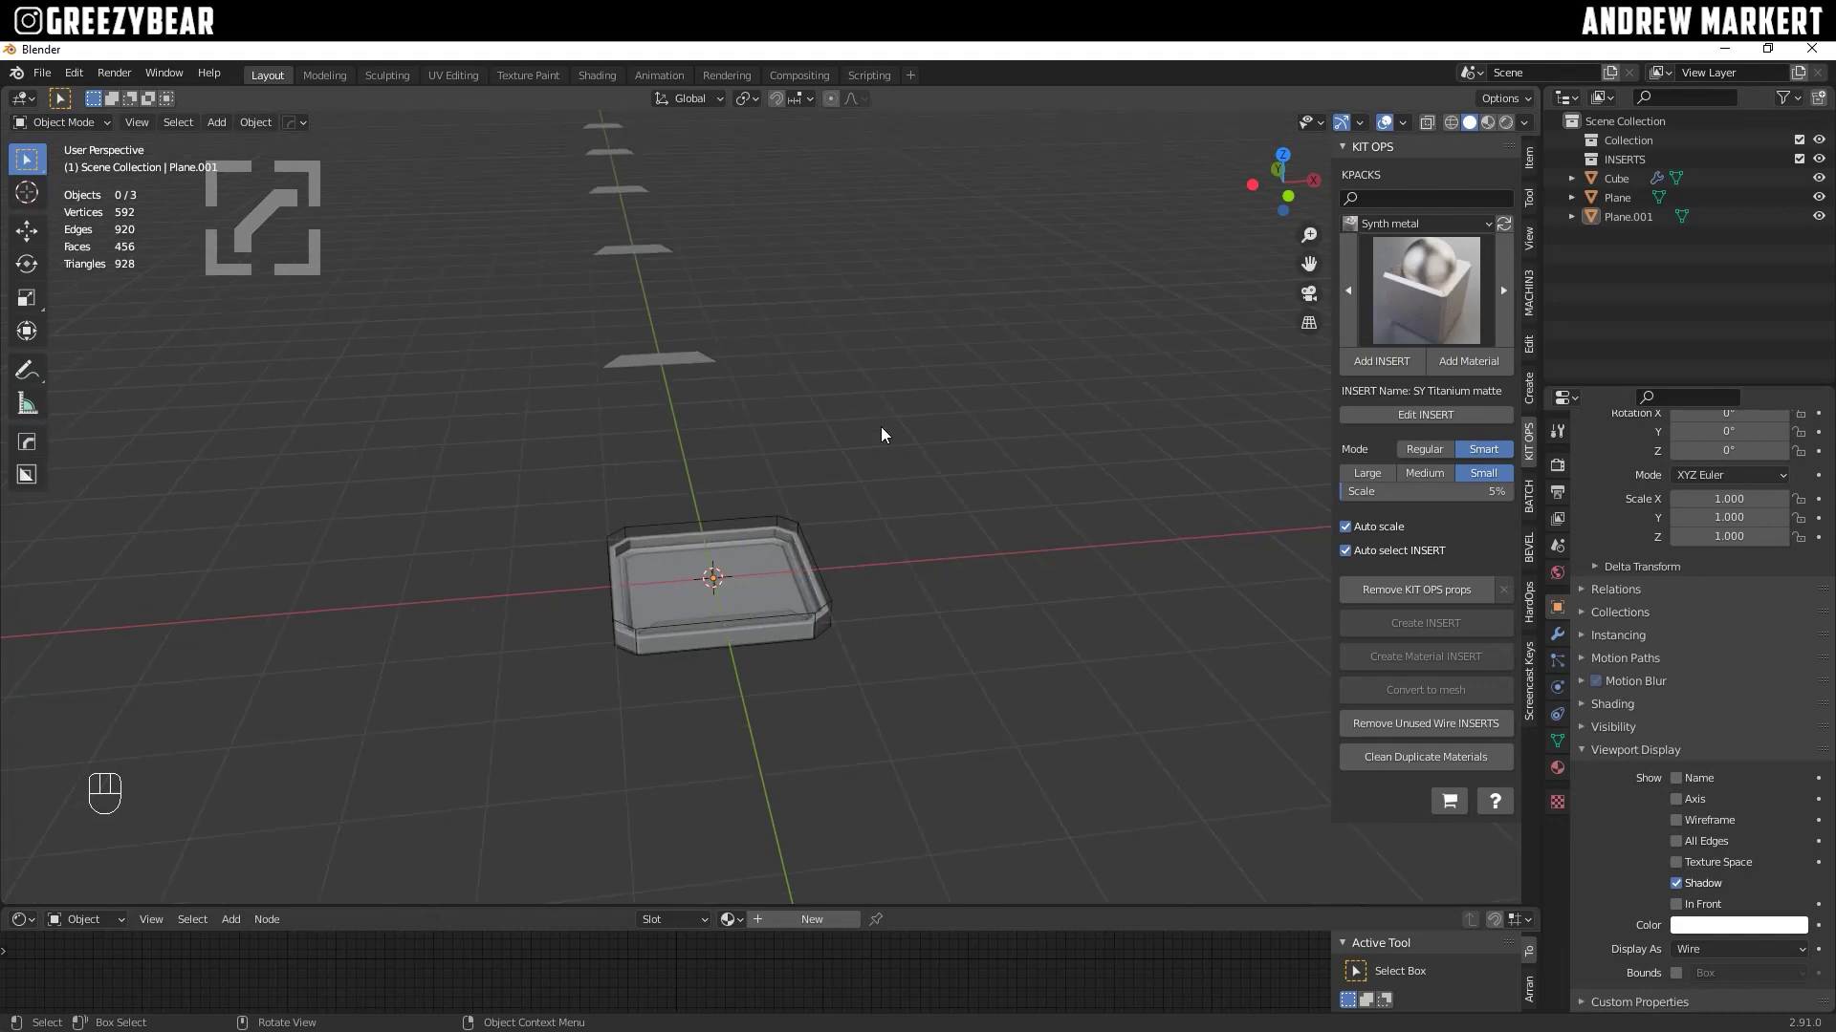
key(ctrl+z)
key(ctrl+z)
Step: Apply the Array modifier on the fins
alt+drag(885, 429, 978, 423)
click(979, 425)
click(778, 582)
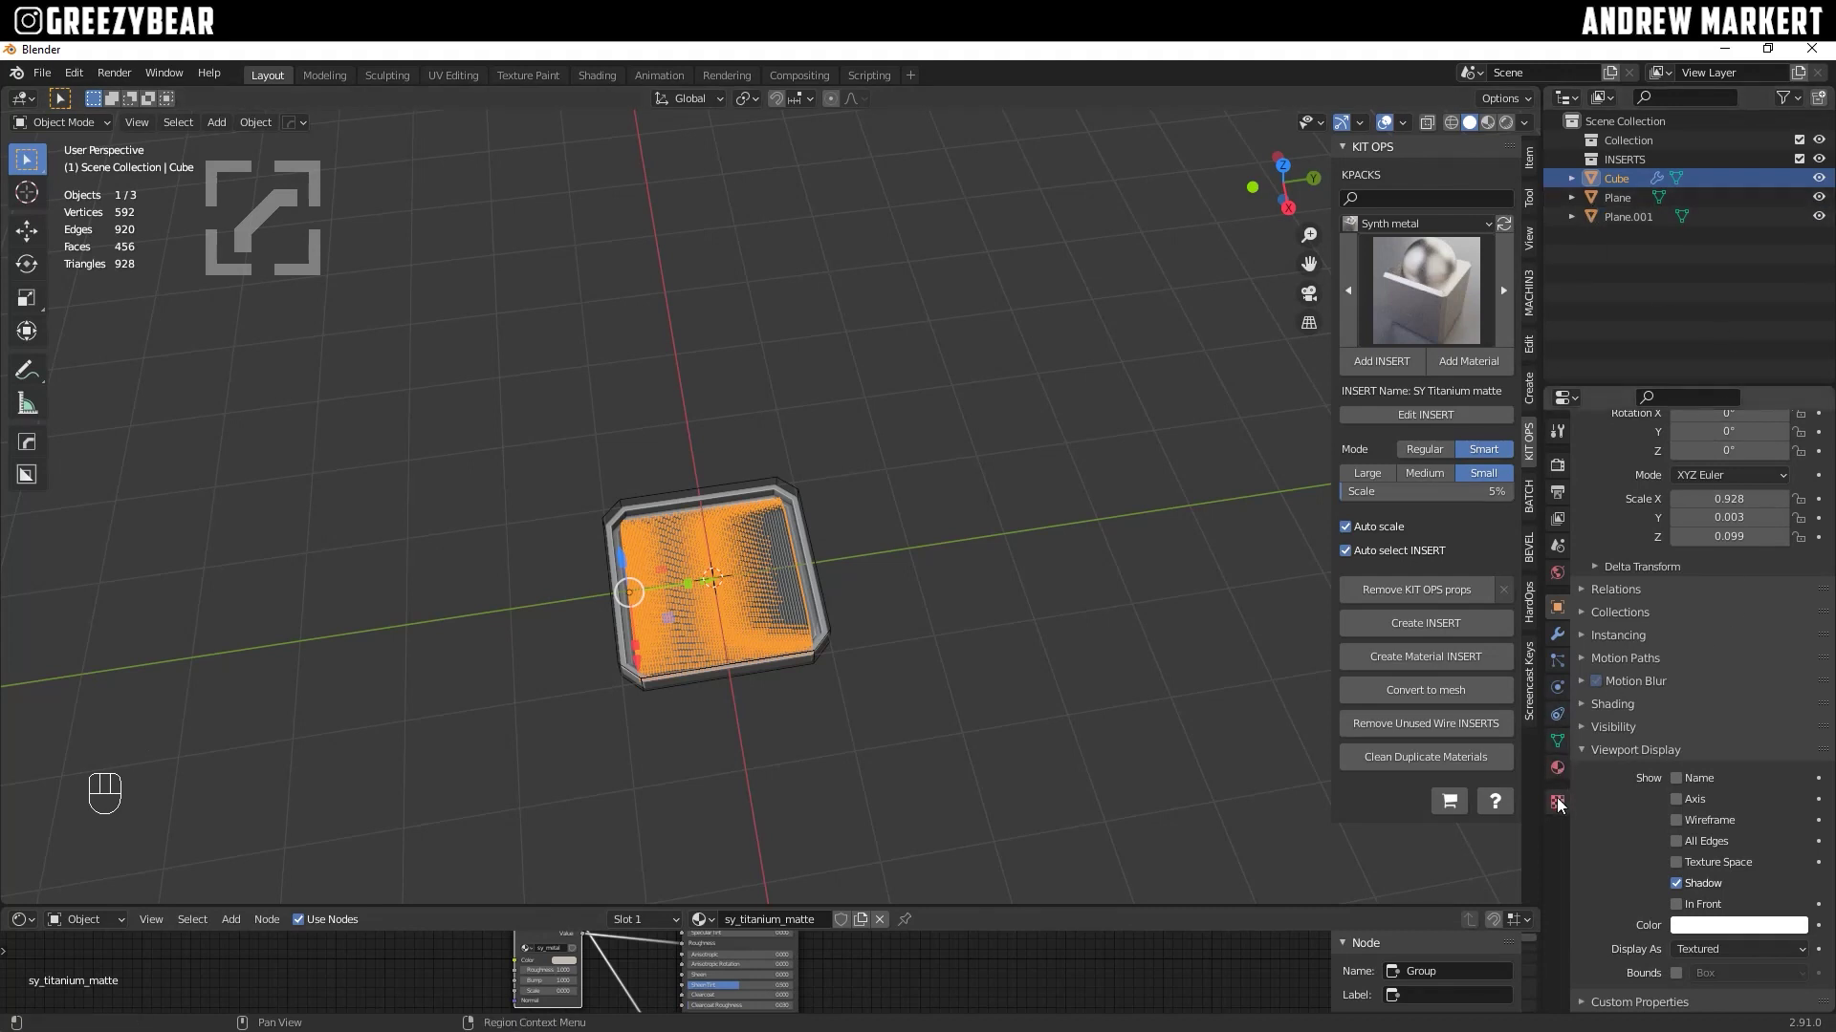
click(1558, 634)
click(1774, 539)
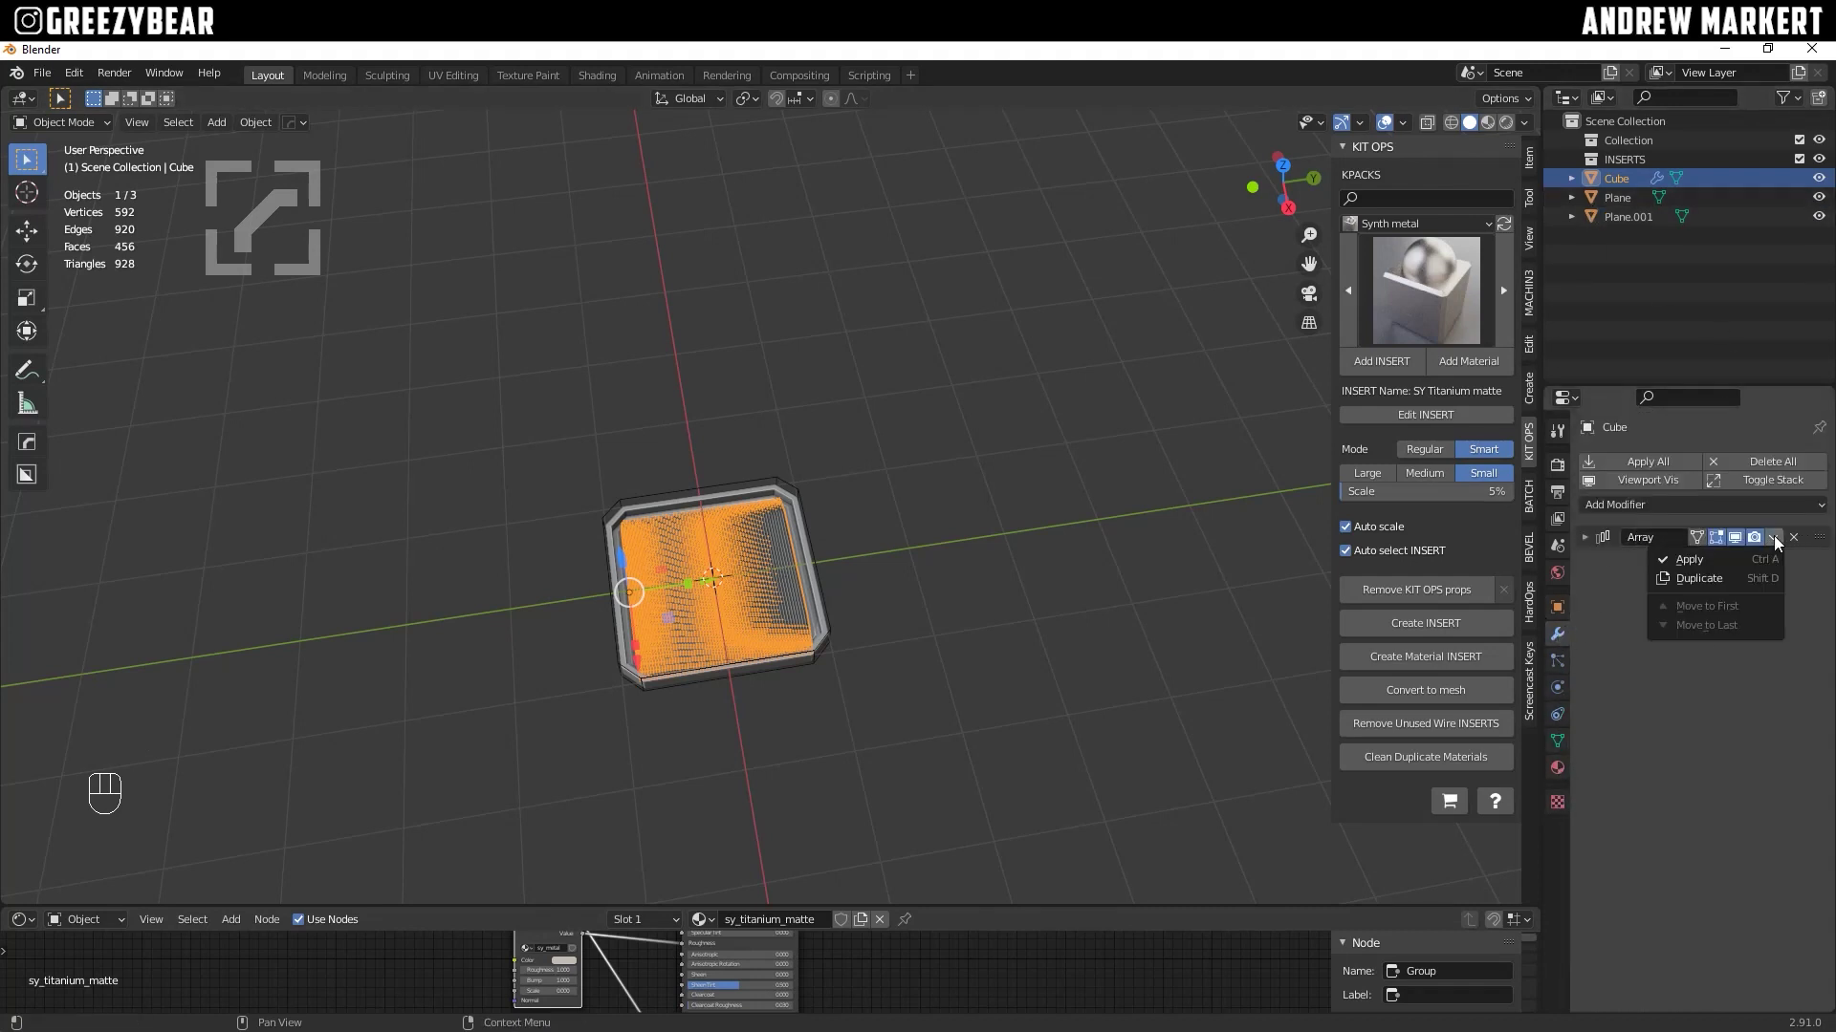
click(1748, 558)
Step: Apply all transforms to the fins, the tray and the wire box together
click(891, 539)
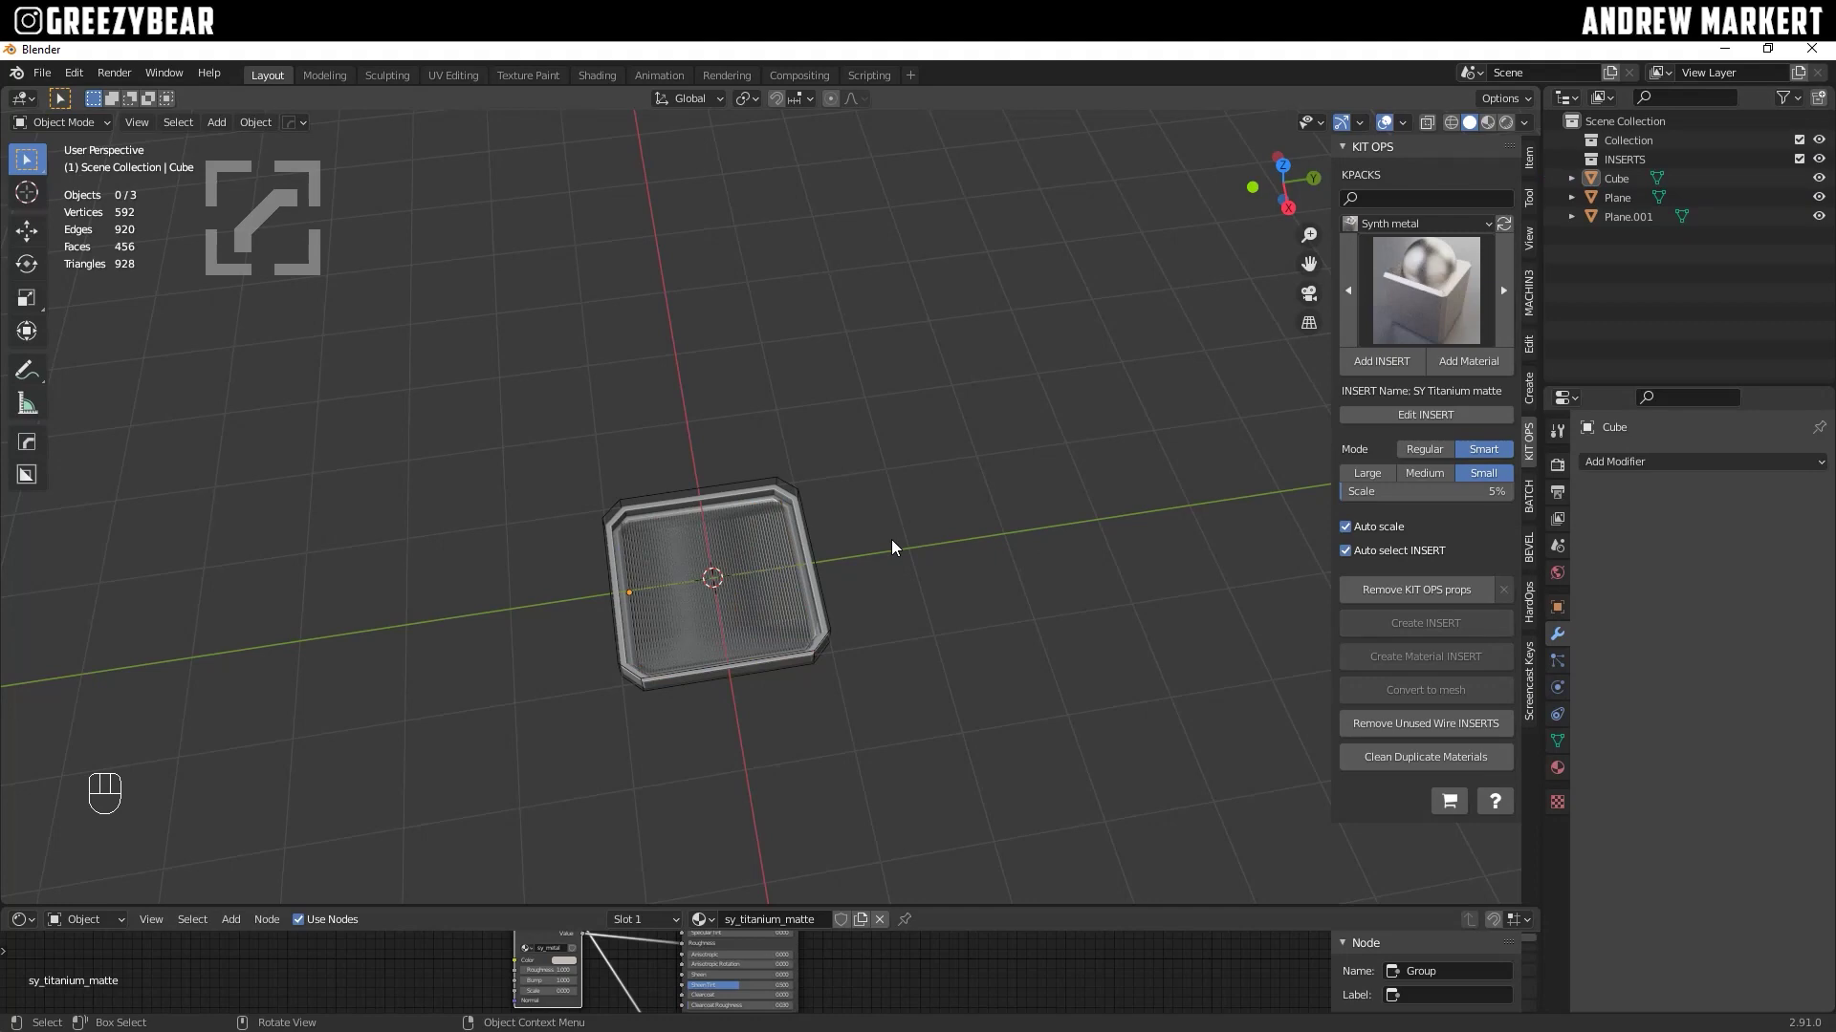
key(a)
key(ctrl+a)
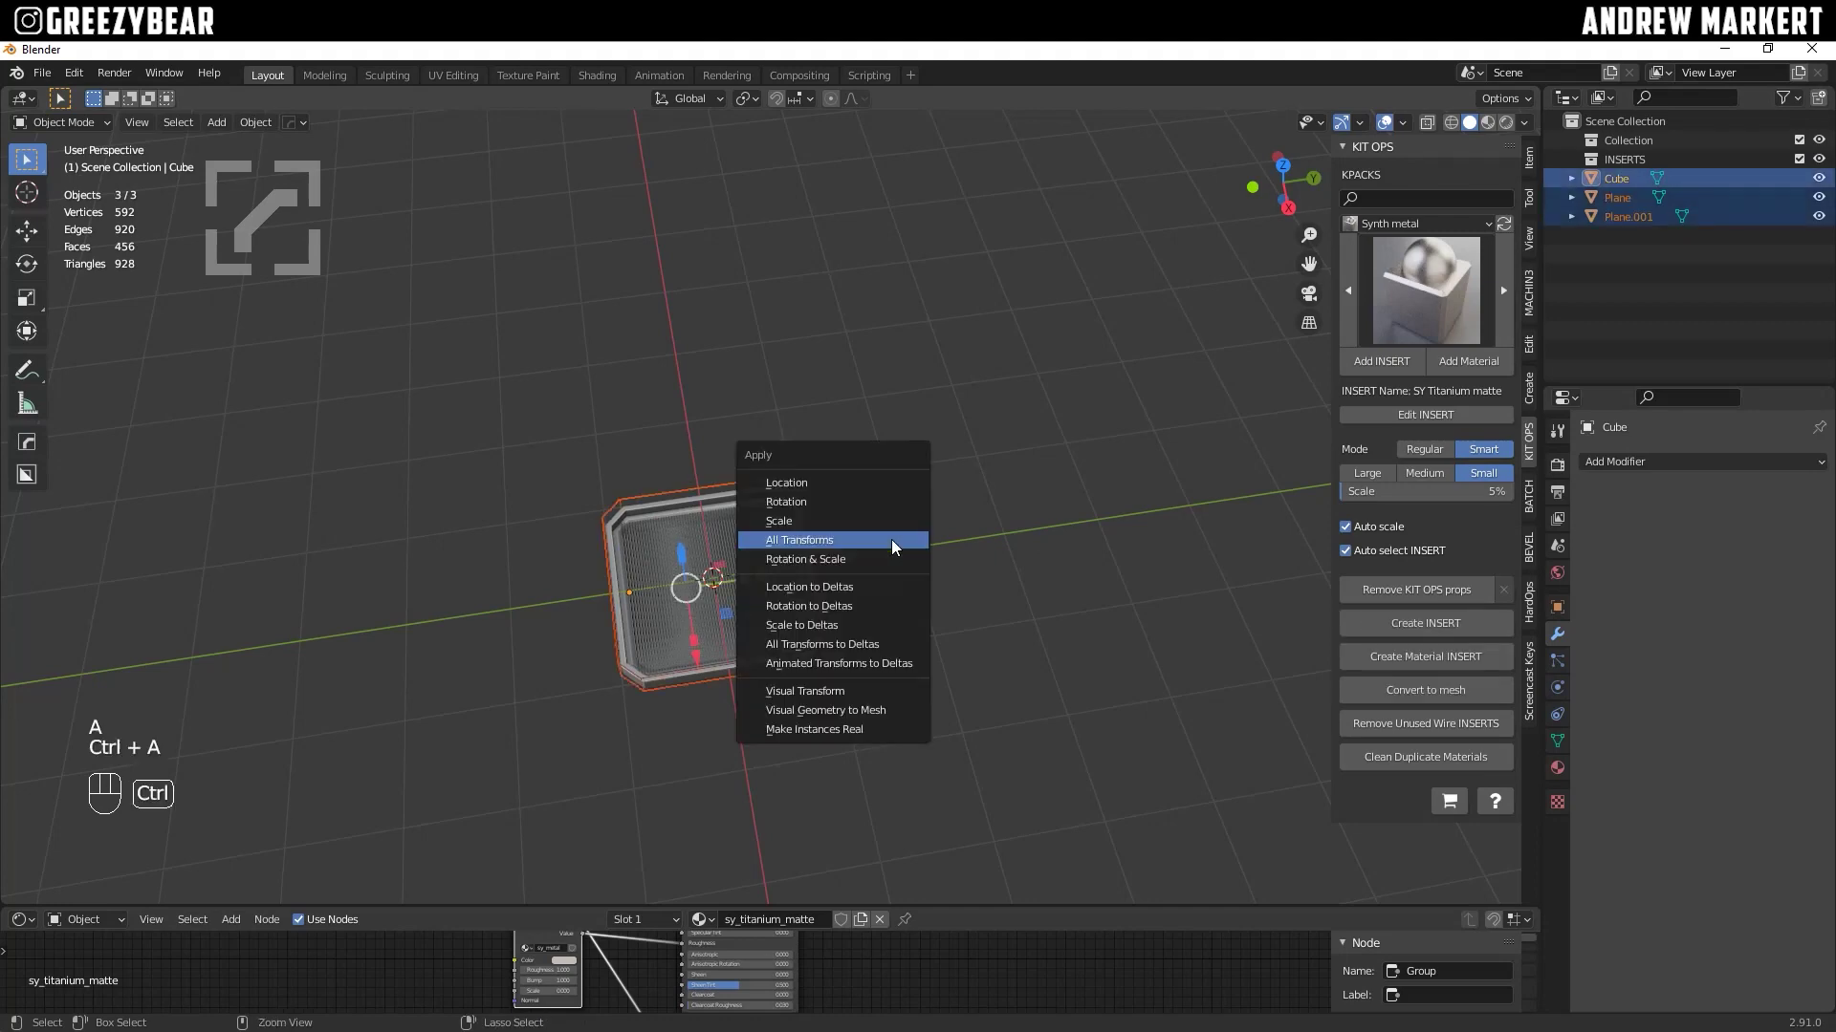
click(891, 539)
Step: Examine how the tray and fins sit inside the wire box, from front orthographic view and in perspective close-ups
middle_drag(891, 503, 1018, 490)
key(KP_1)
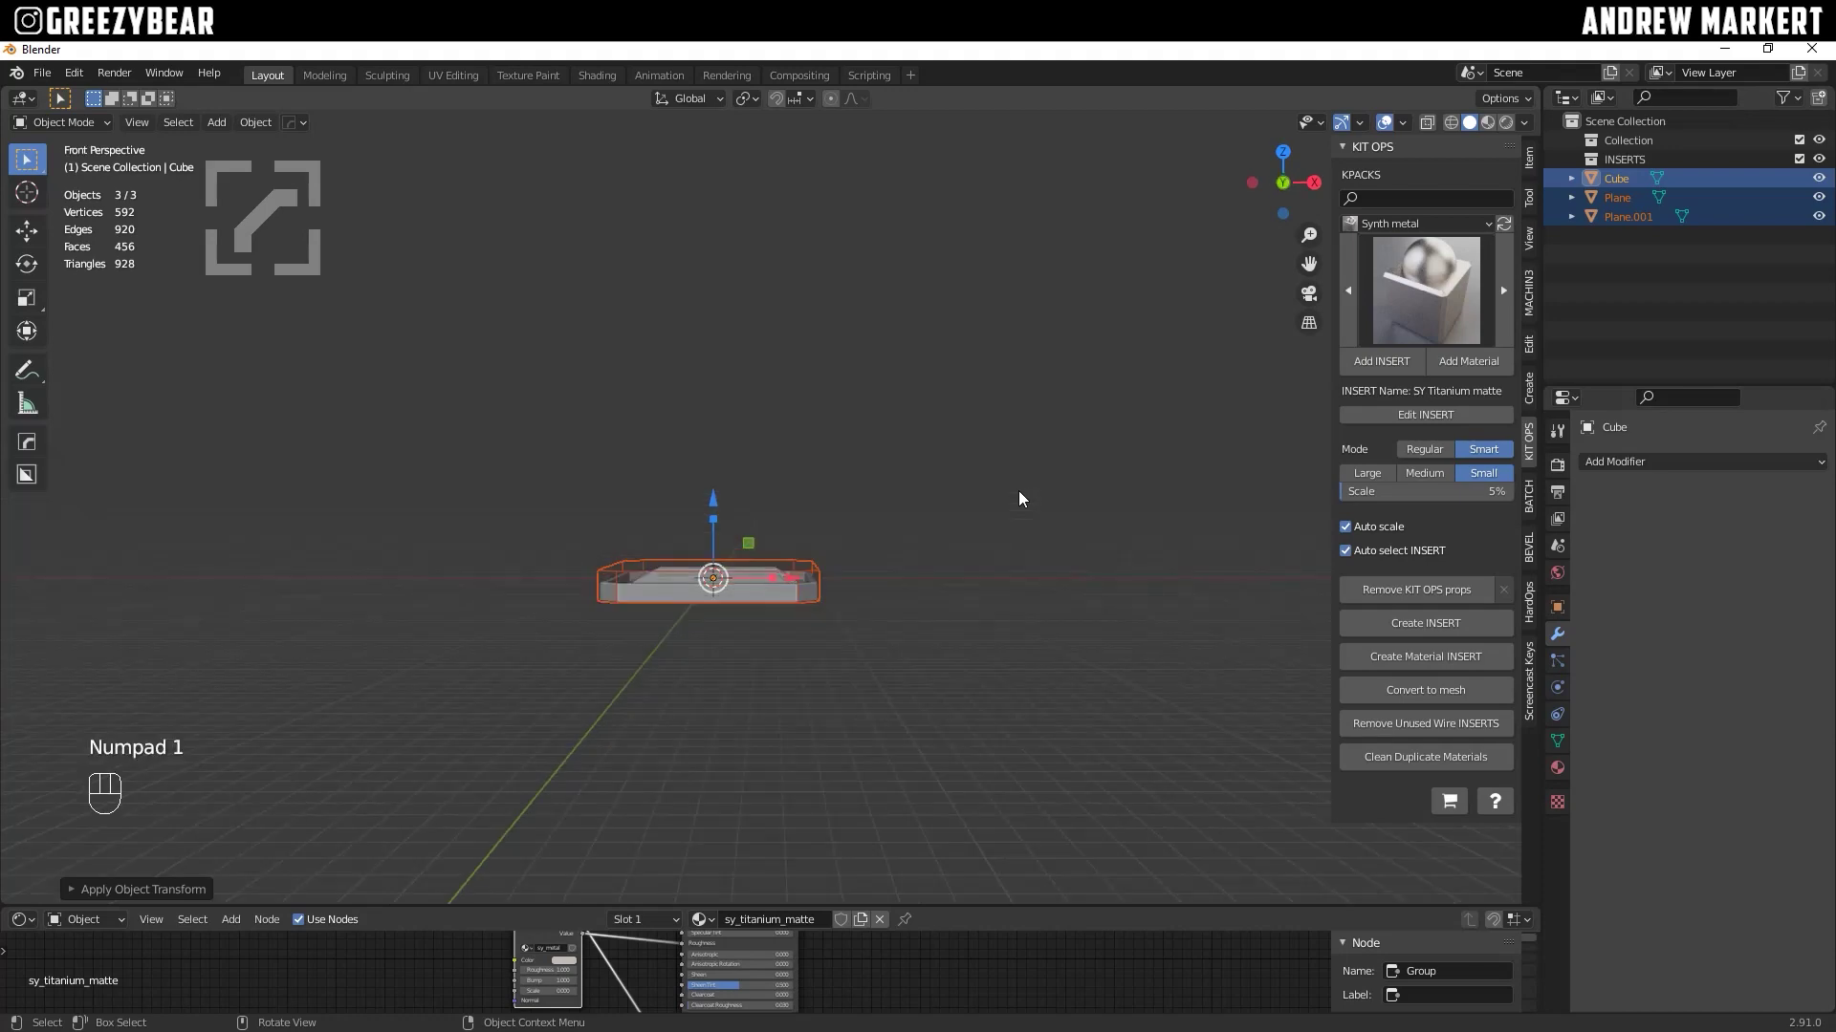
key(KP_5)
scroll(1020, 491, up, 4)
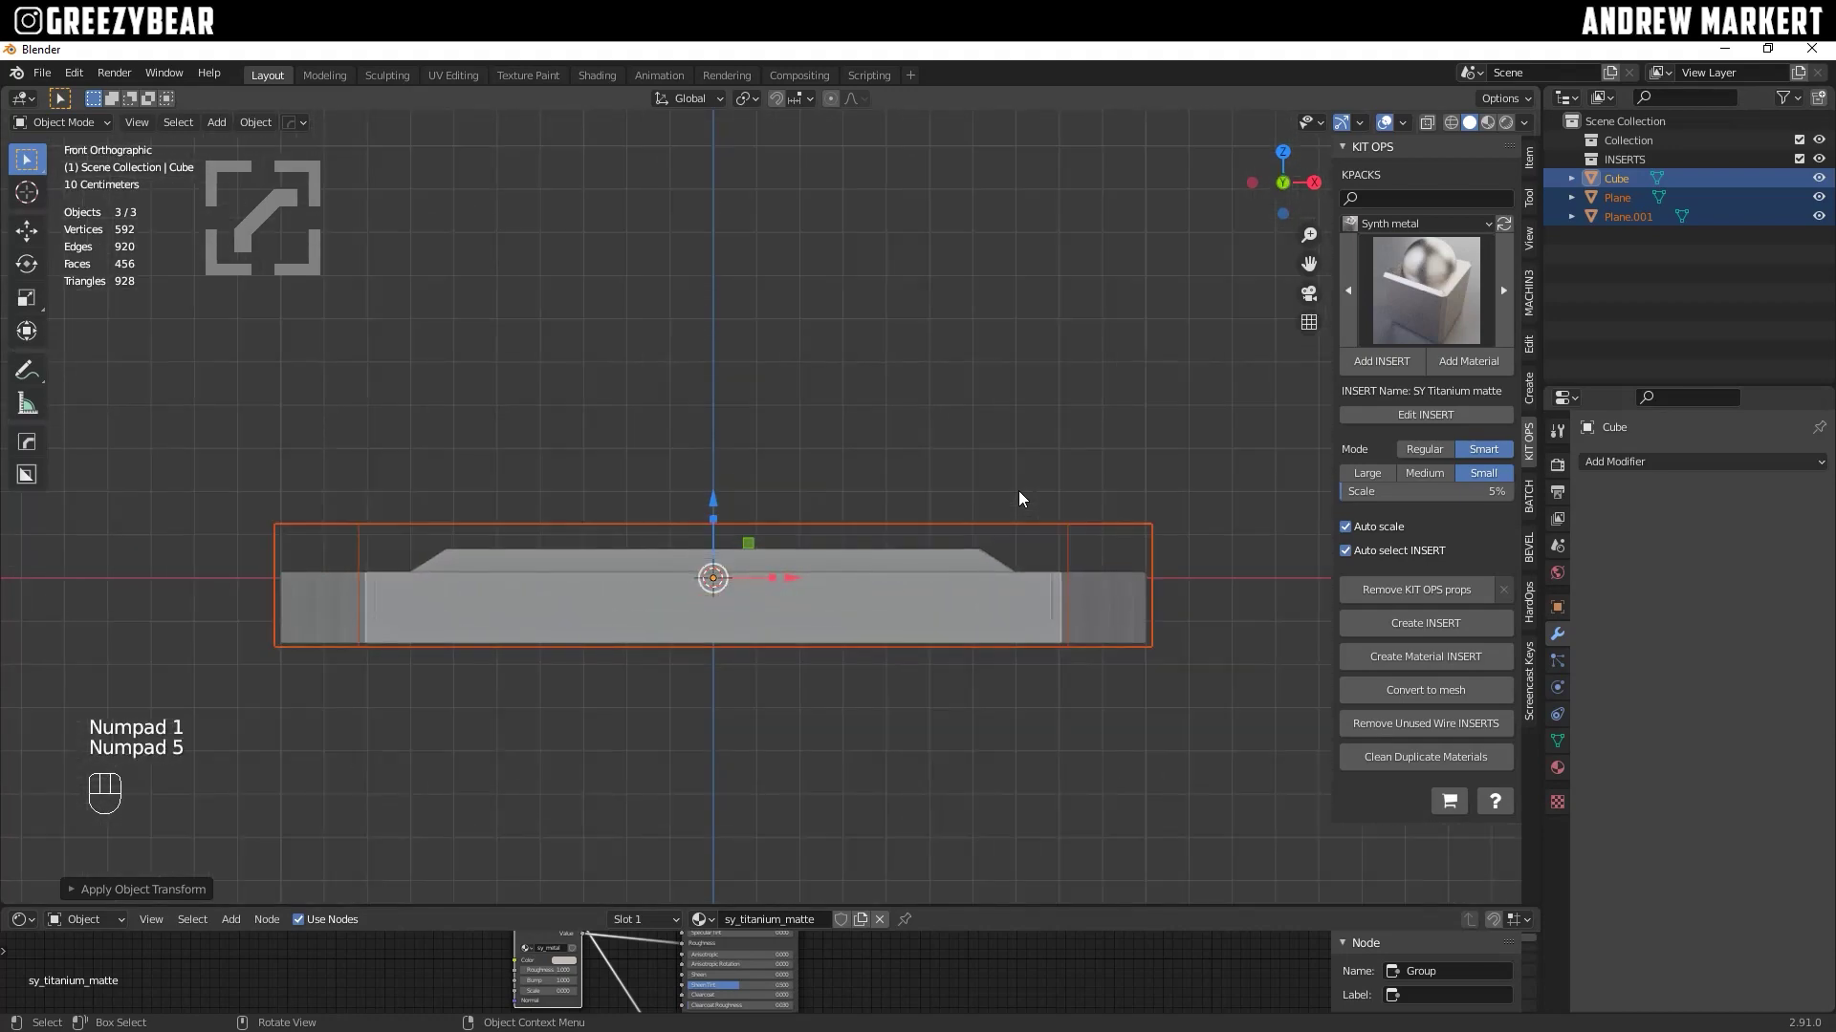
scroll(859, 428, down, 3)
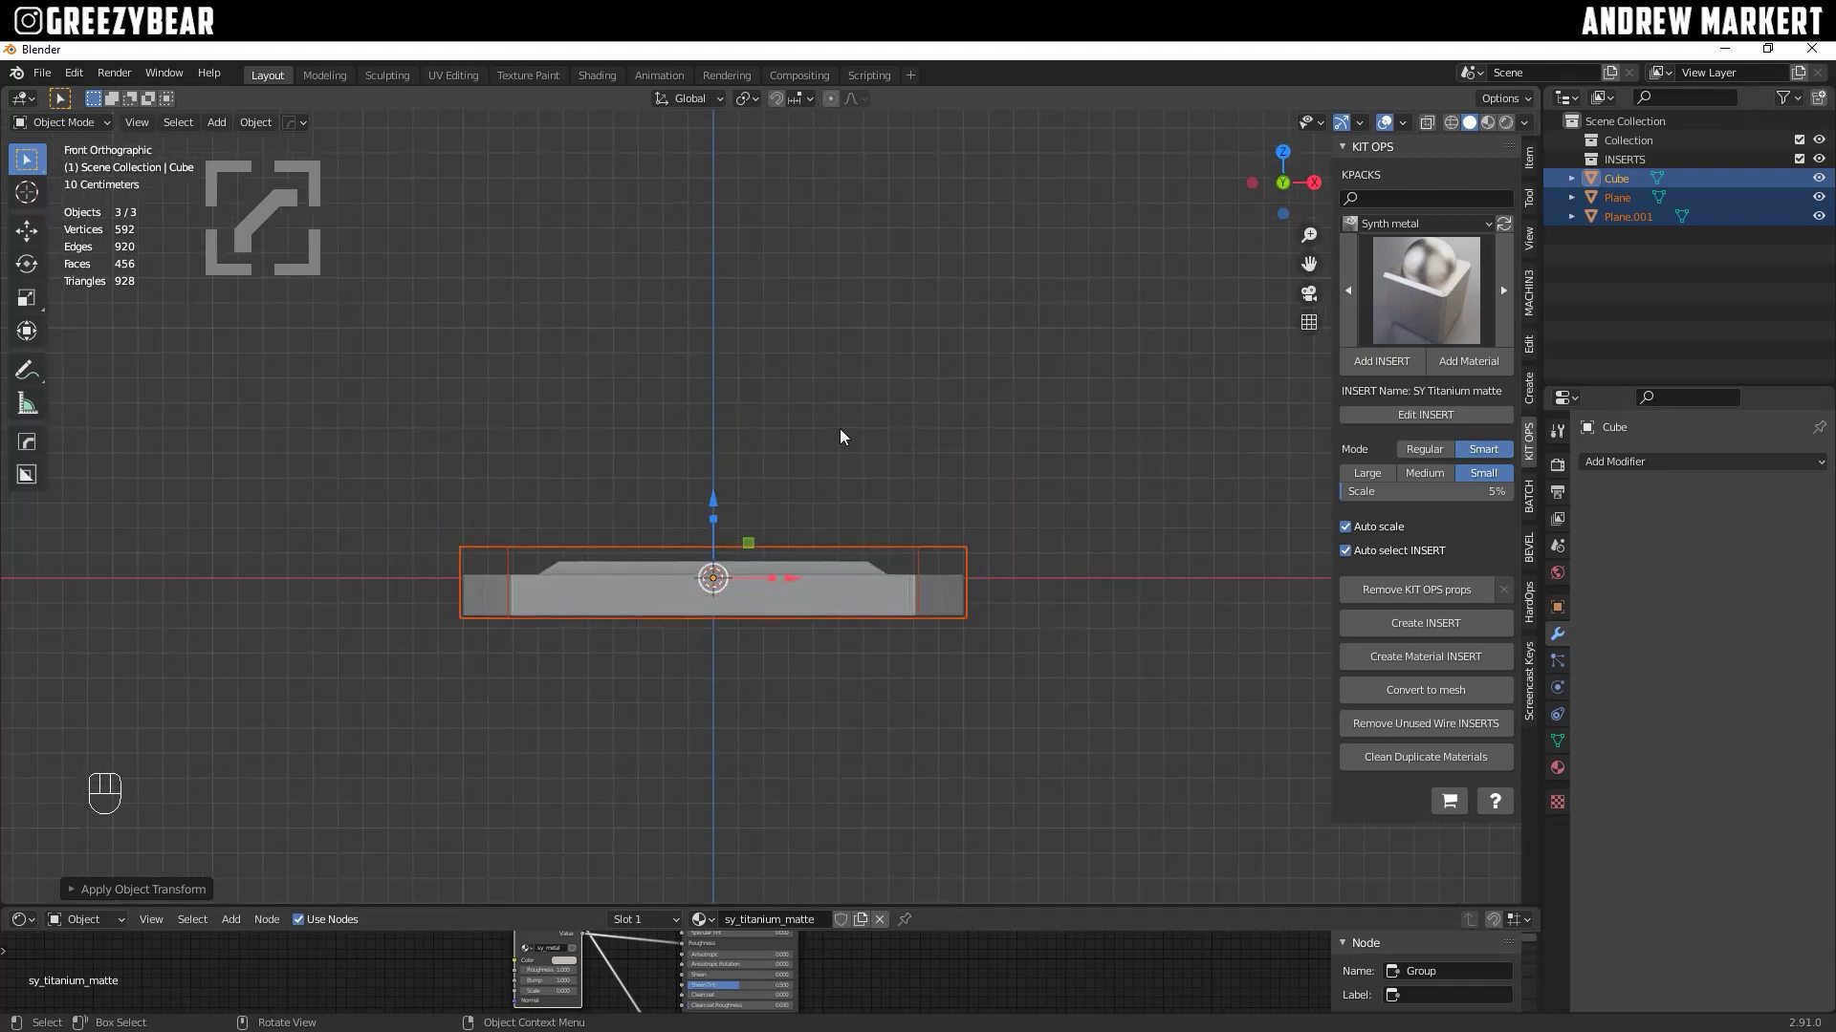
click(841, 432)
alt+middle_drag(897, 457, 910, 536)
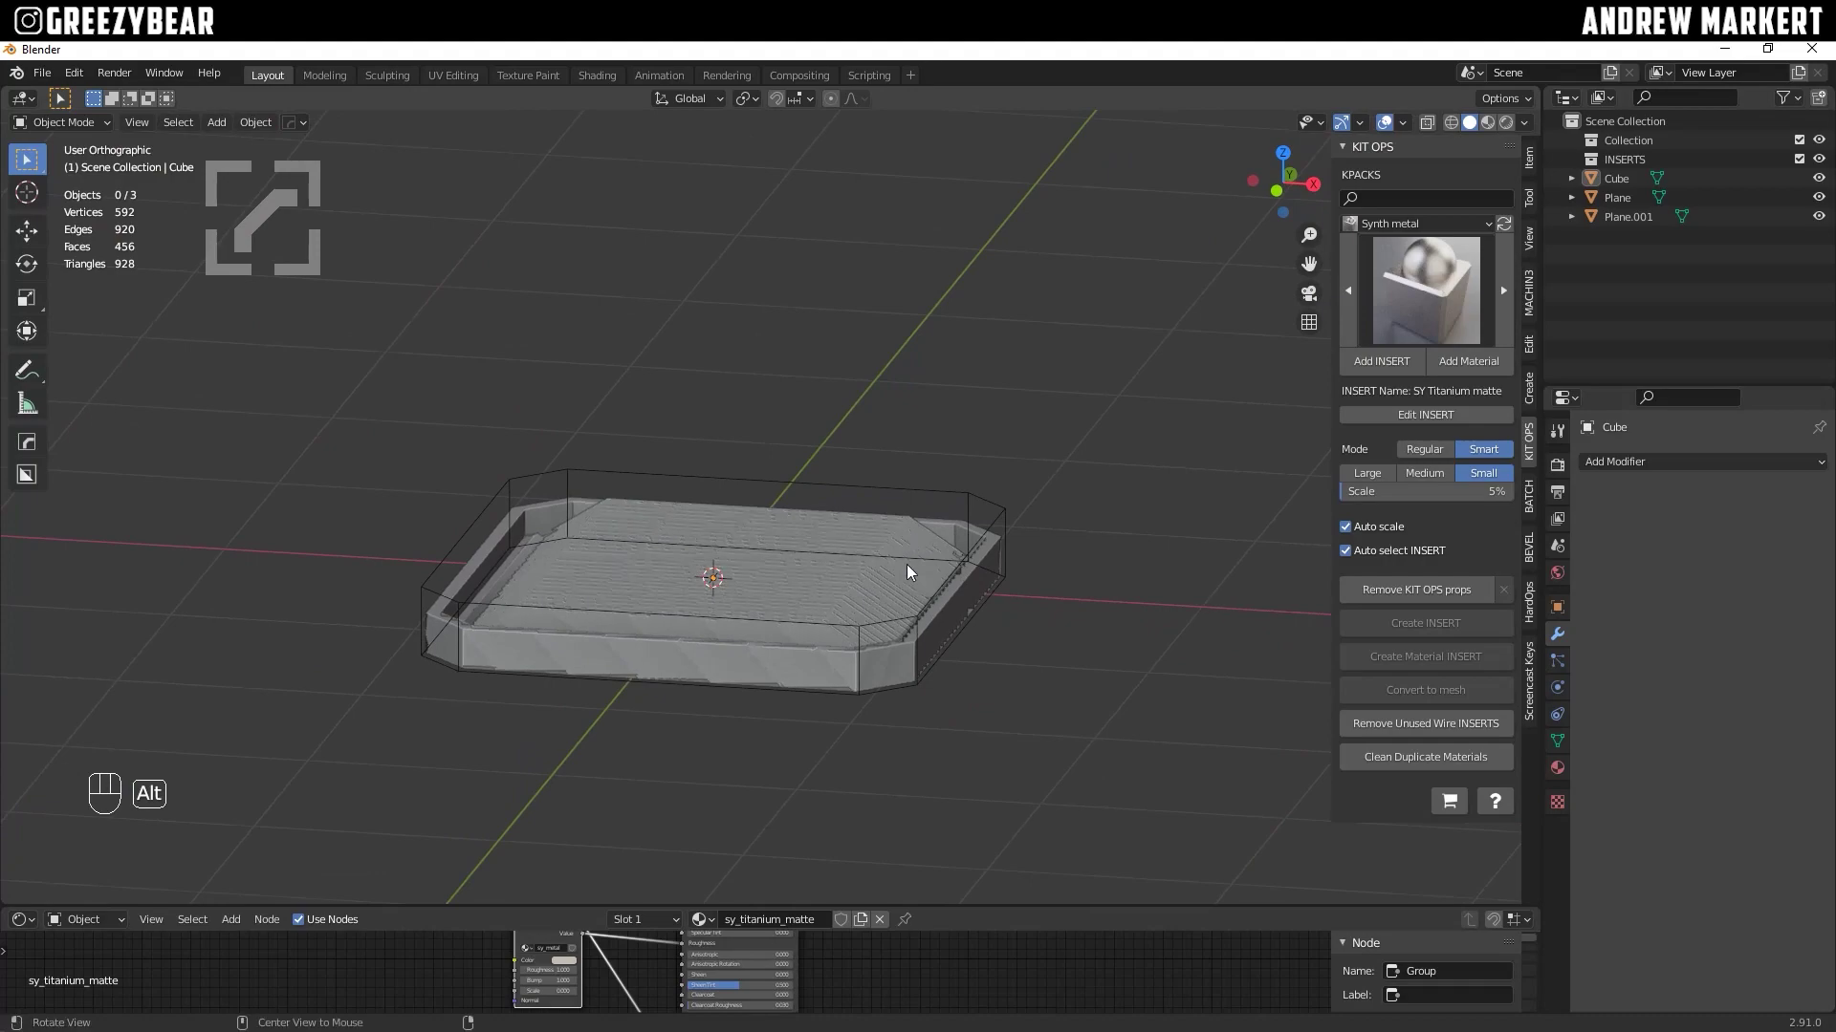
click(1308, 324)
alt+middle_drag(921, 643, 899, 726)
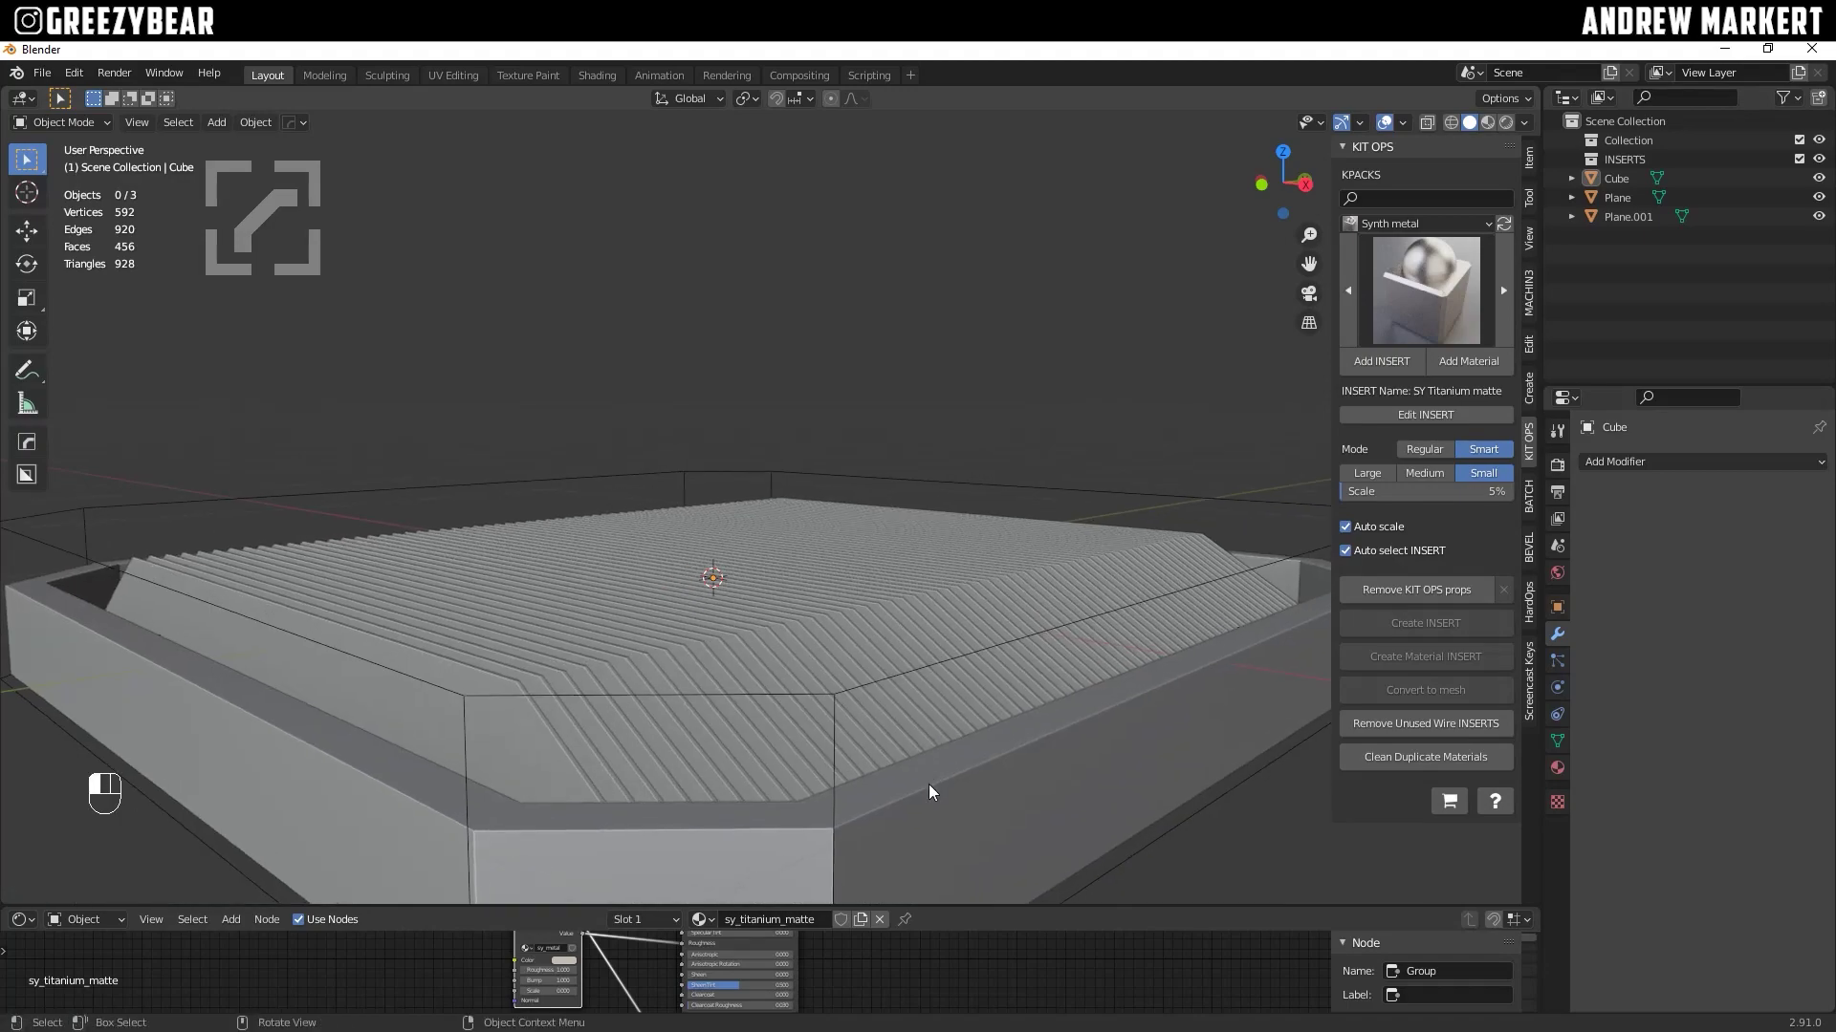
click(928, 784)
scroll(1002, 617, down, 4)
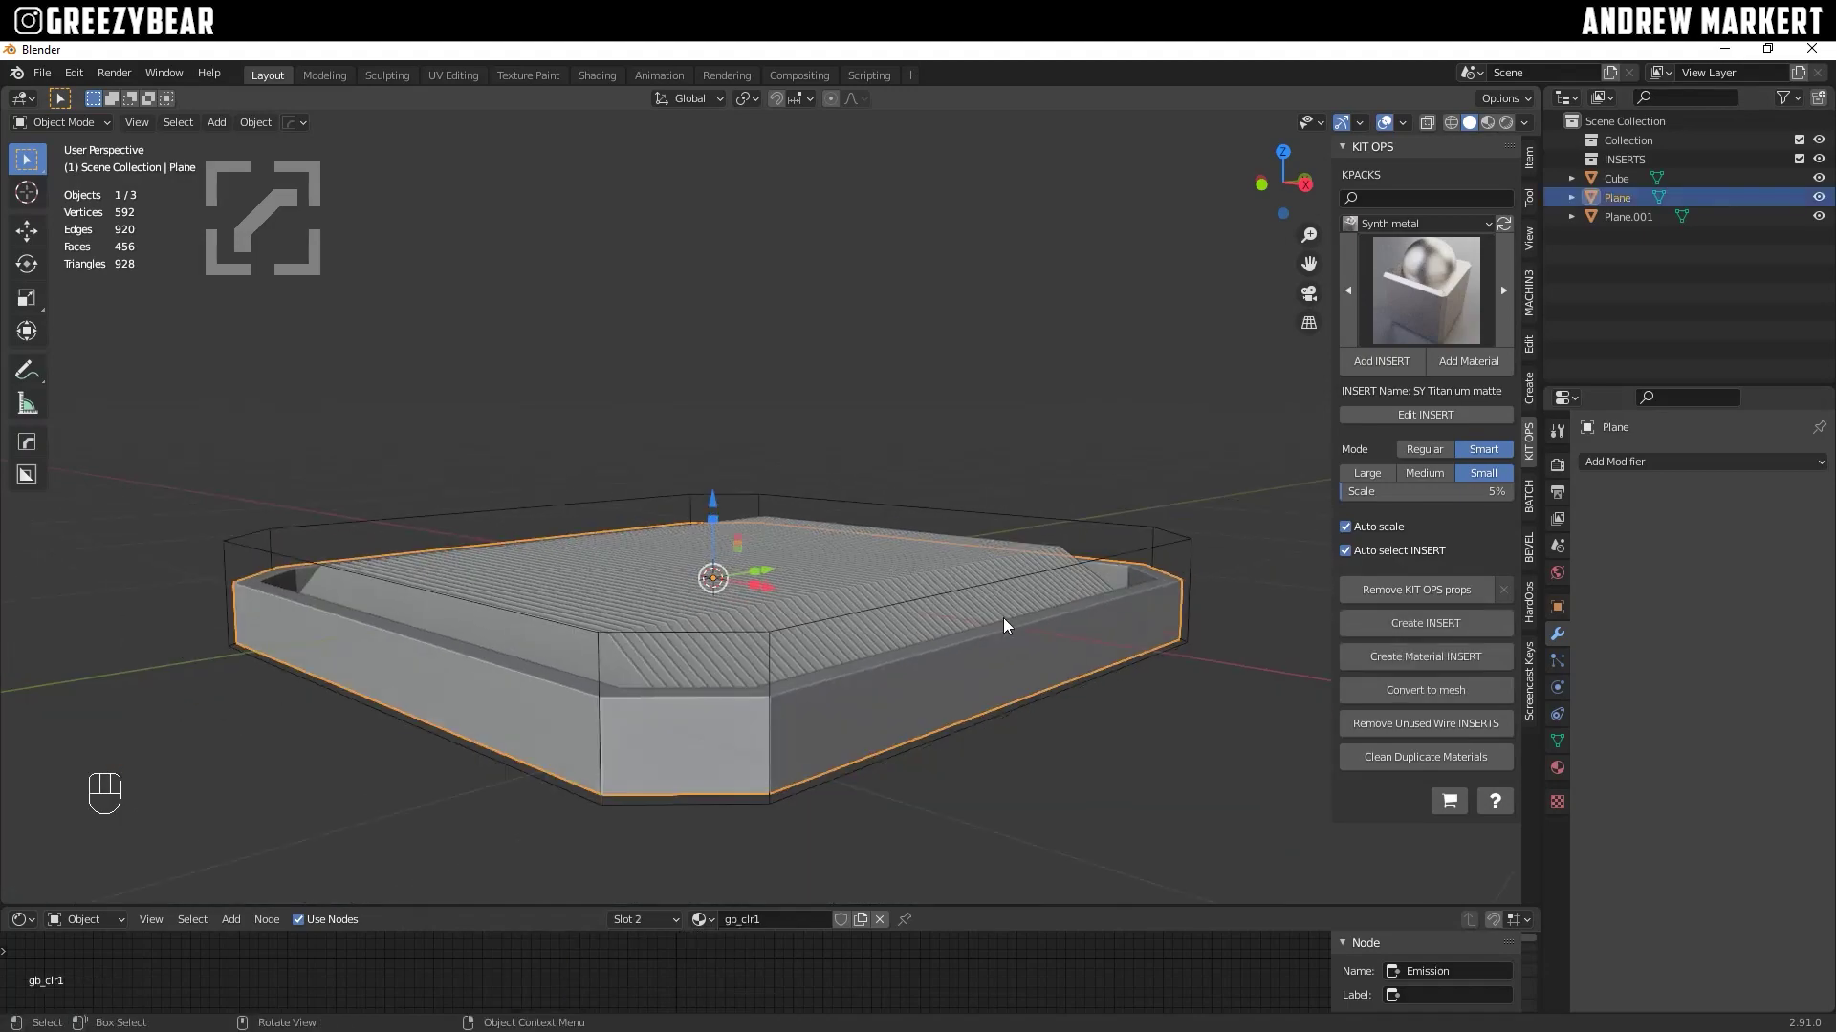
click(1073, 442)
scroll(942, 698, up, 4)
alt+middle_drag(943, 698, 1160, 651)
scroll(1214, 558, down, 4)
alt+shift+middle_drag(818, 574, 902, 610)
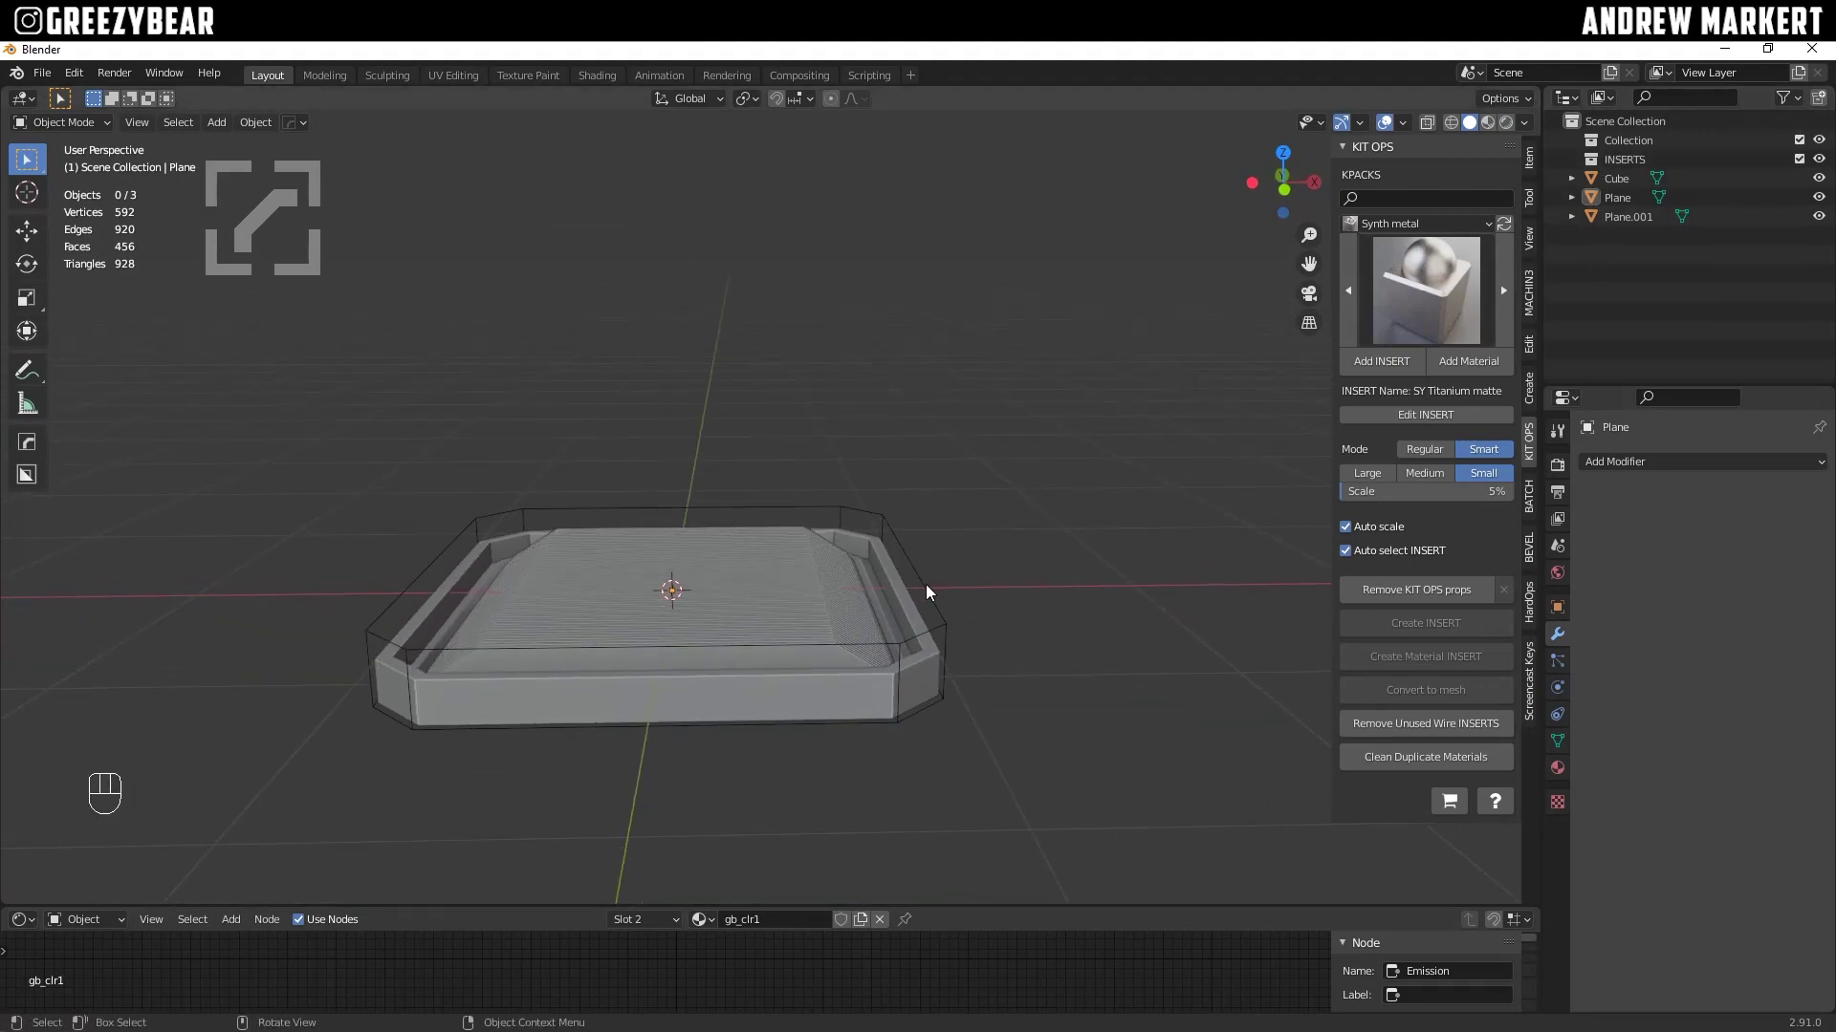
Step: Parent the fins and the tray to the wire box using Object parenting
click(927, 586)
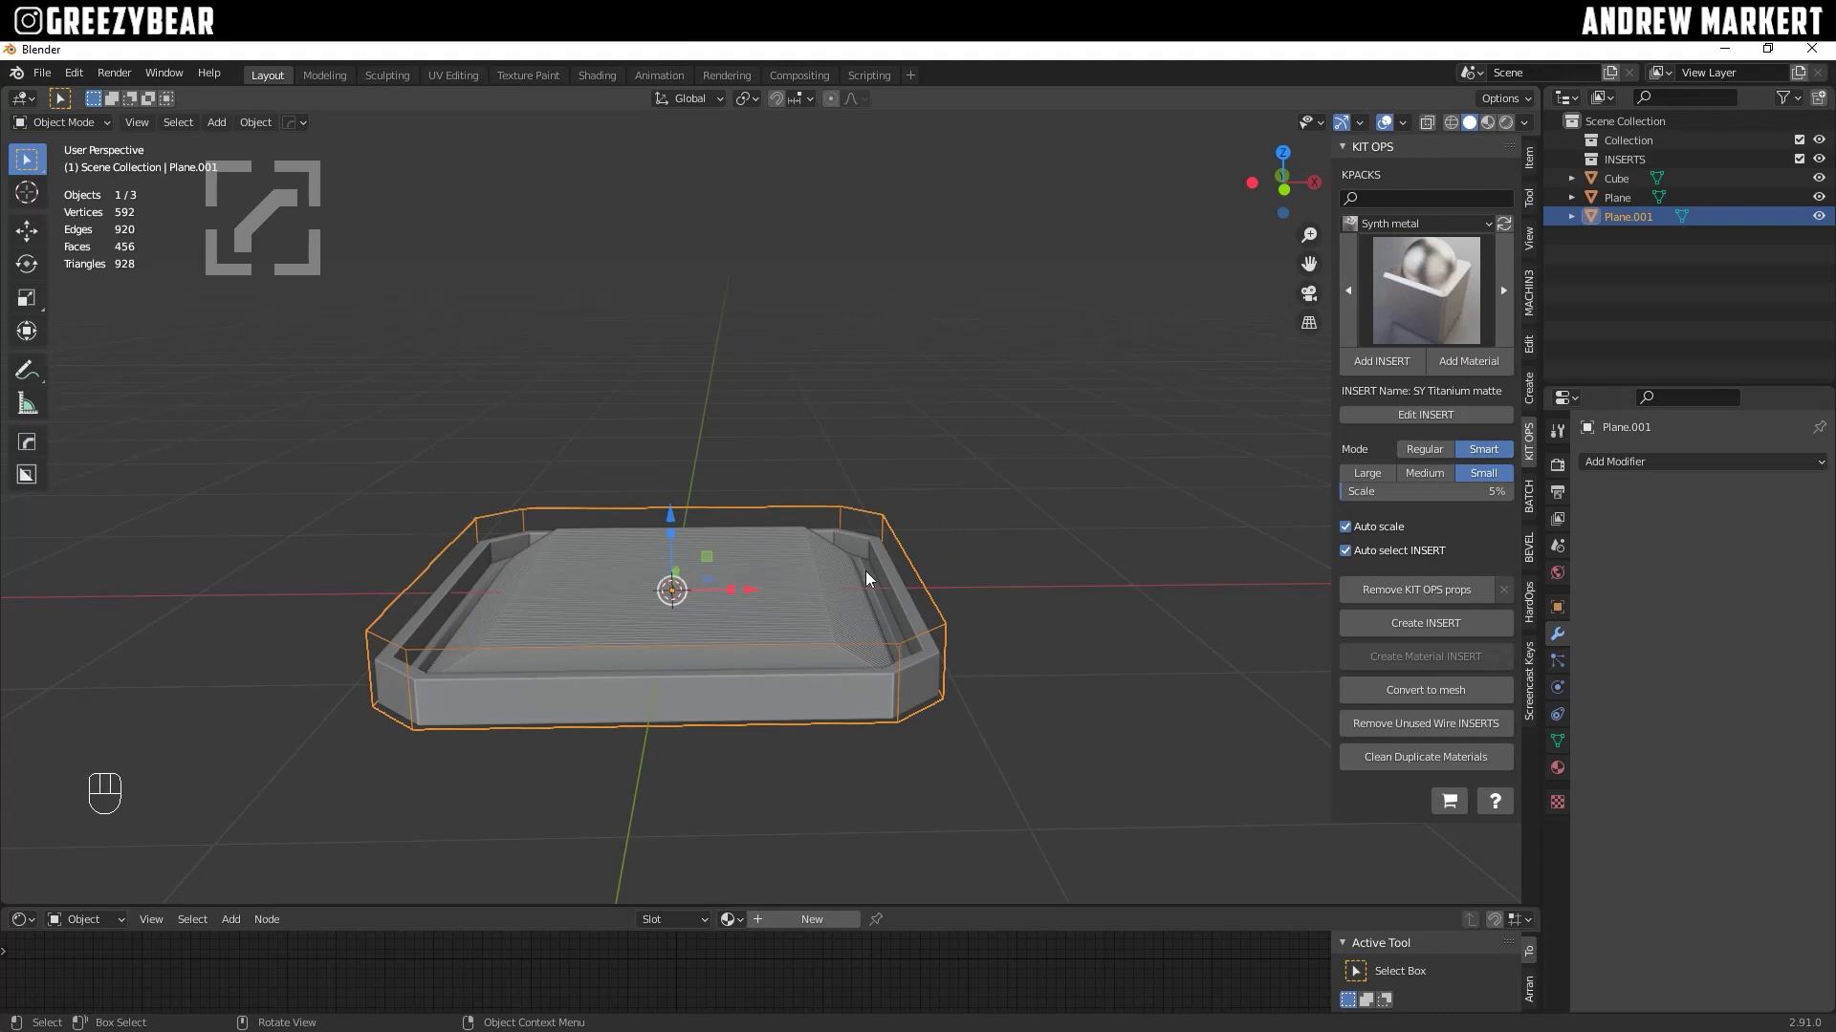
click(891, 518)
click(878, 521)
key(a)
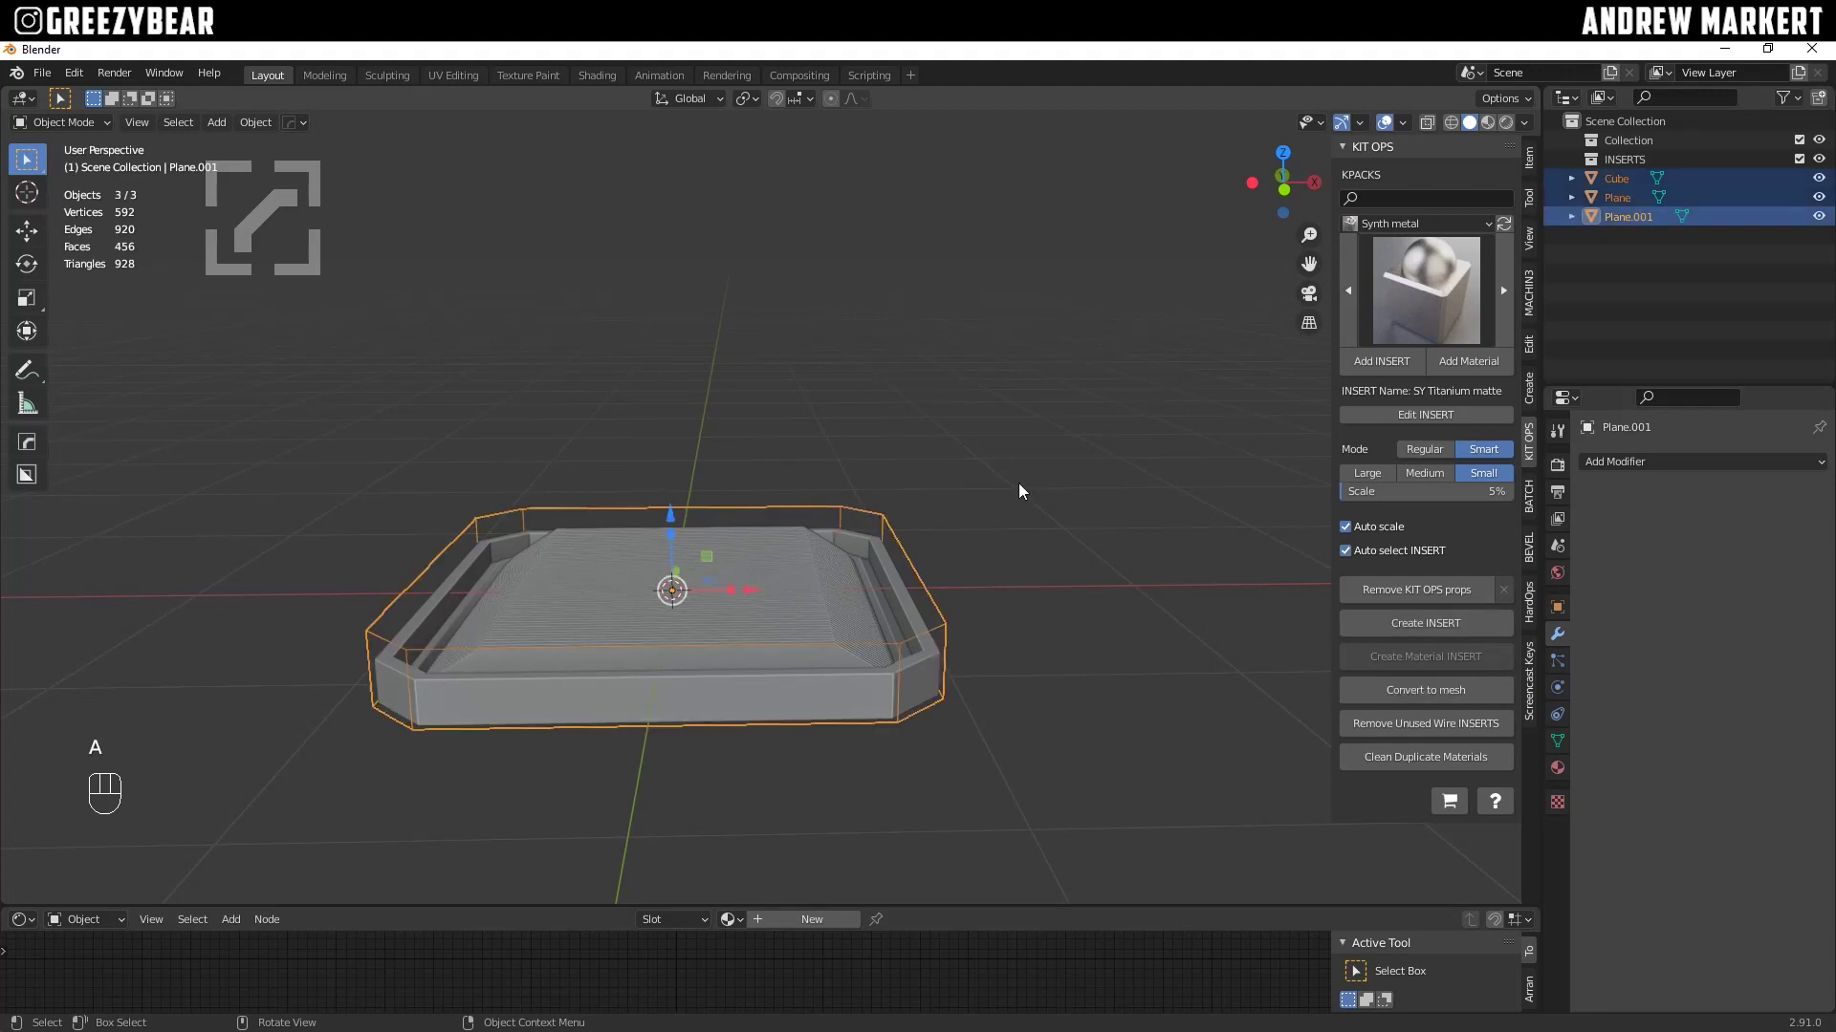
right_click(1018, 484)
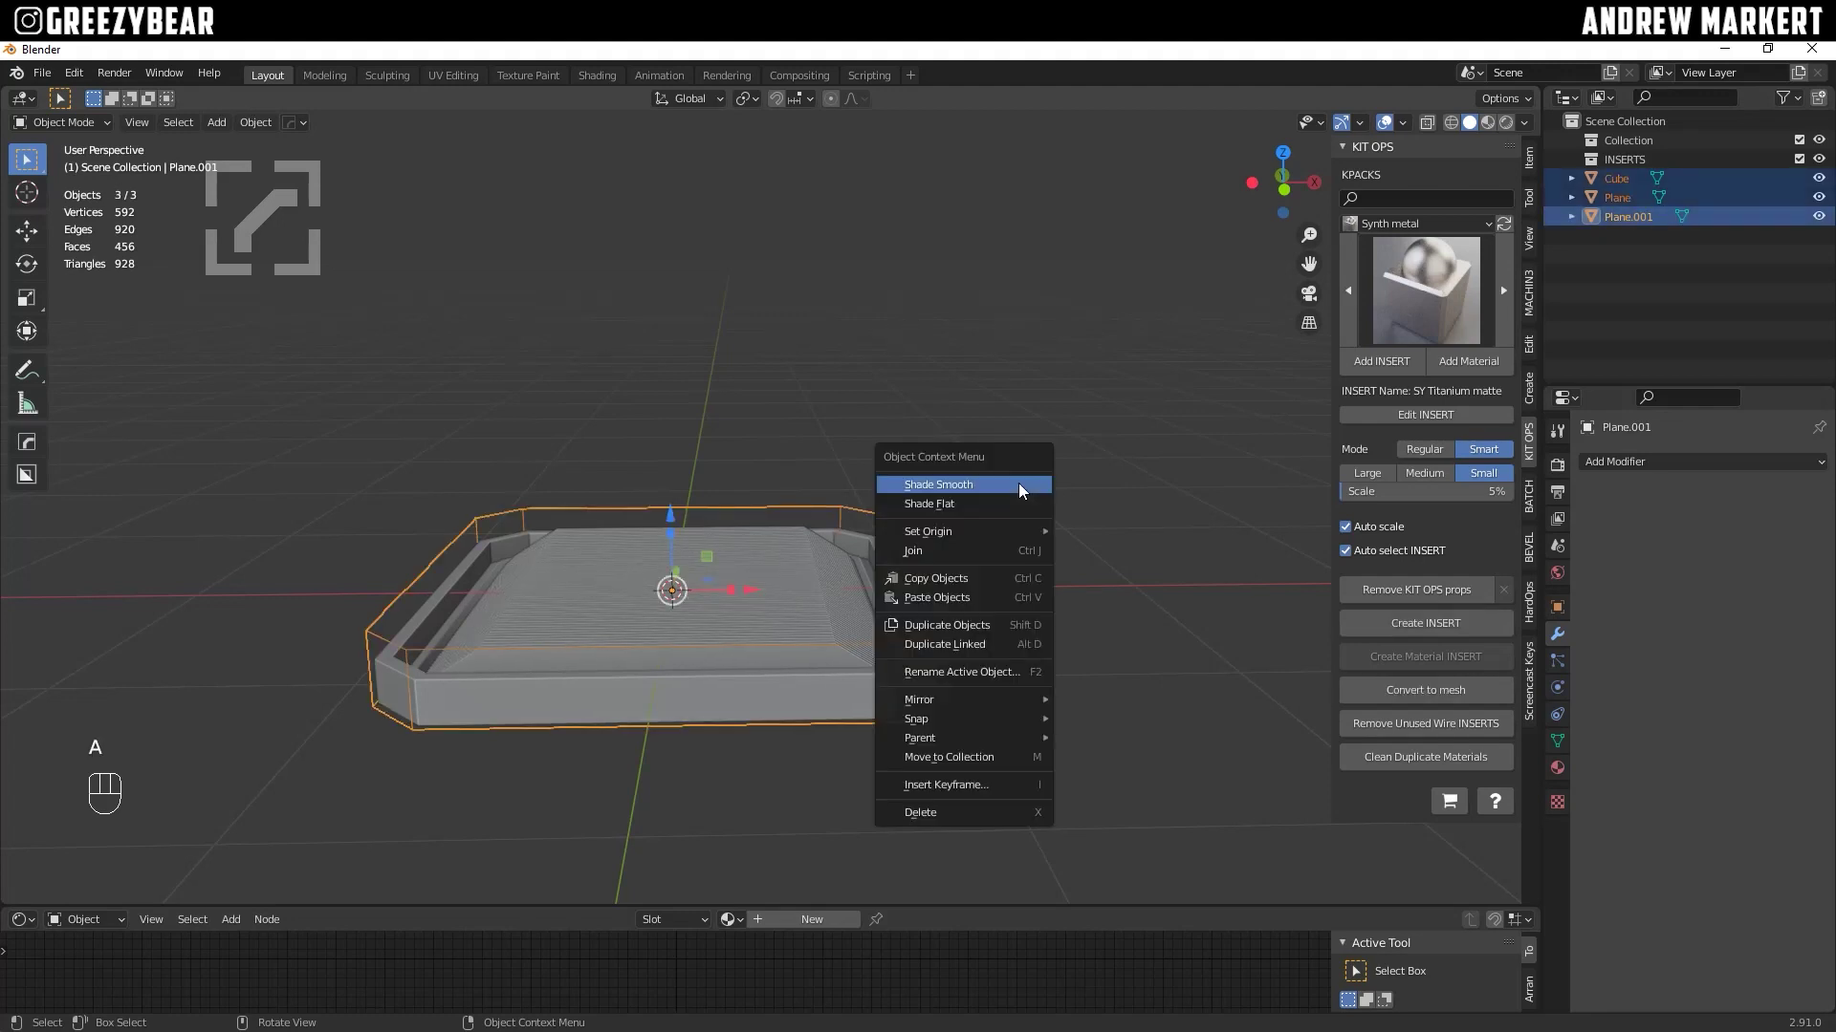
mouse_move(1015, 731)
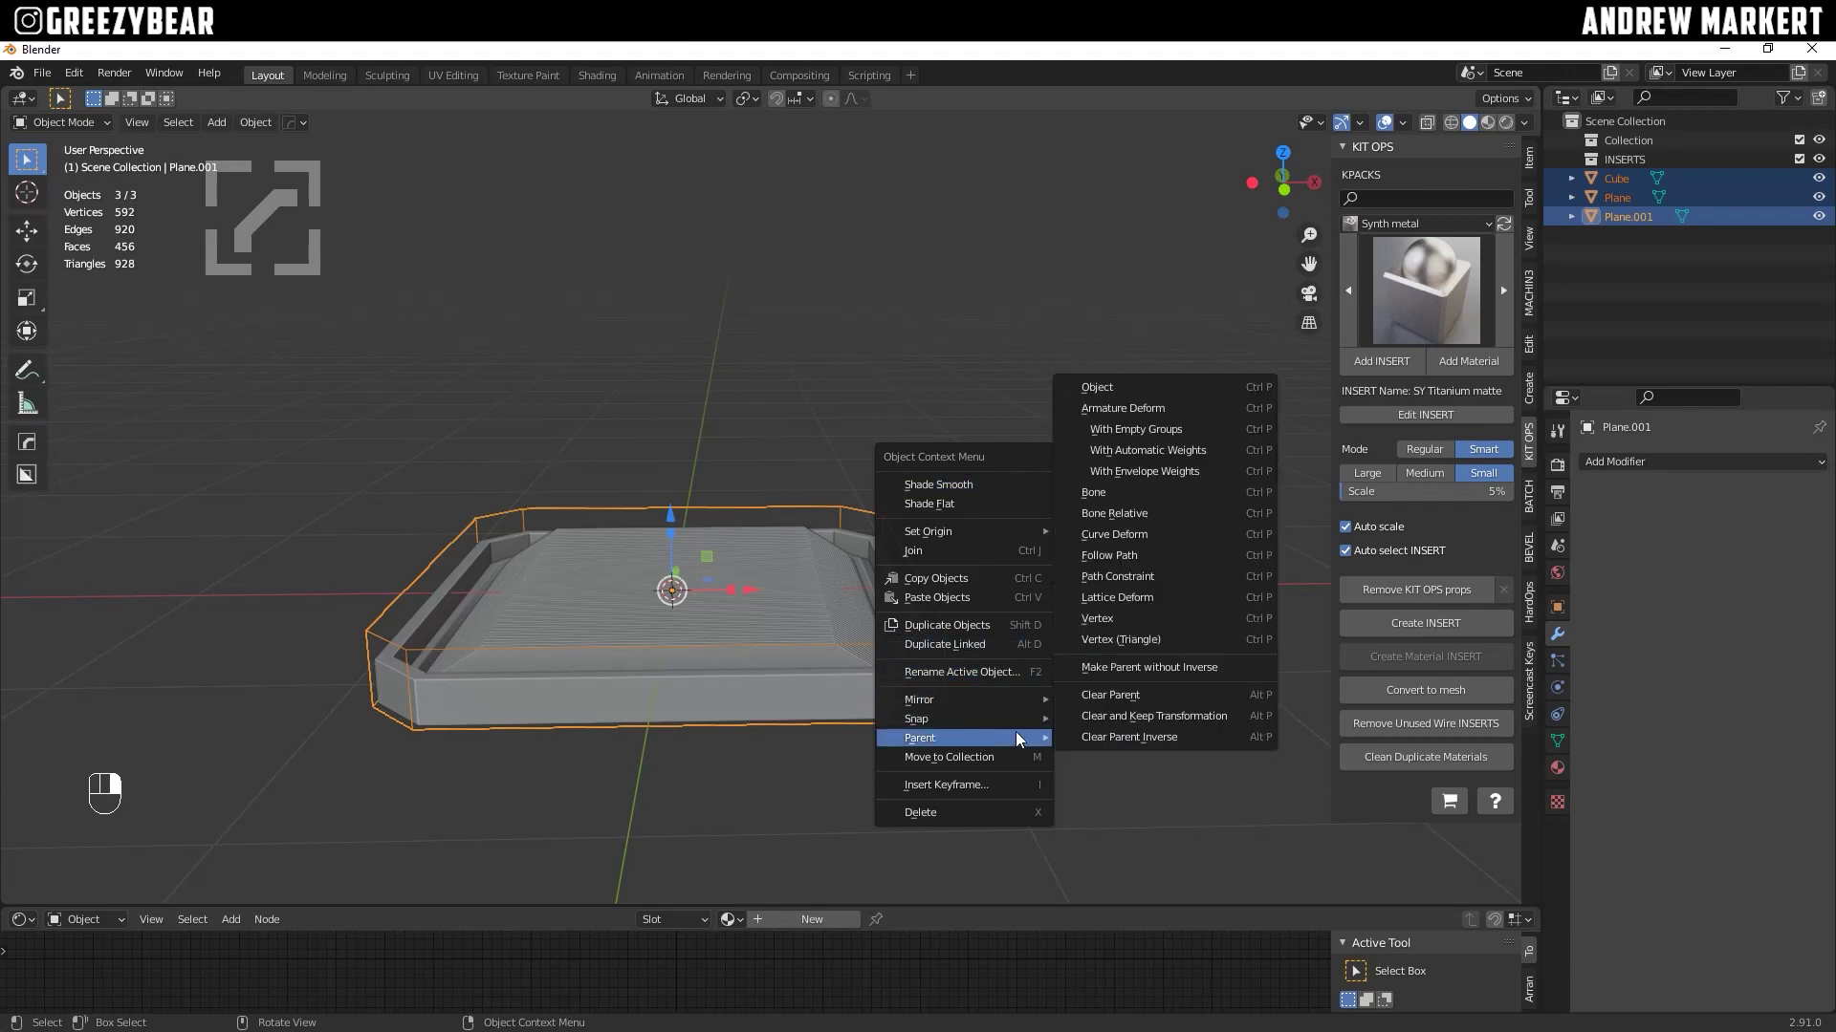
click(1117, 387)
click(1122, 386)
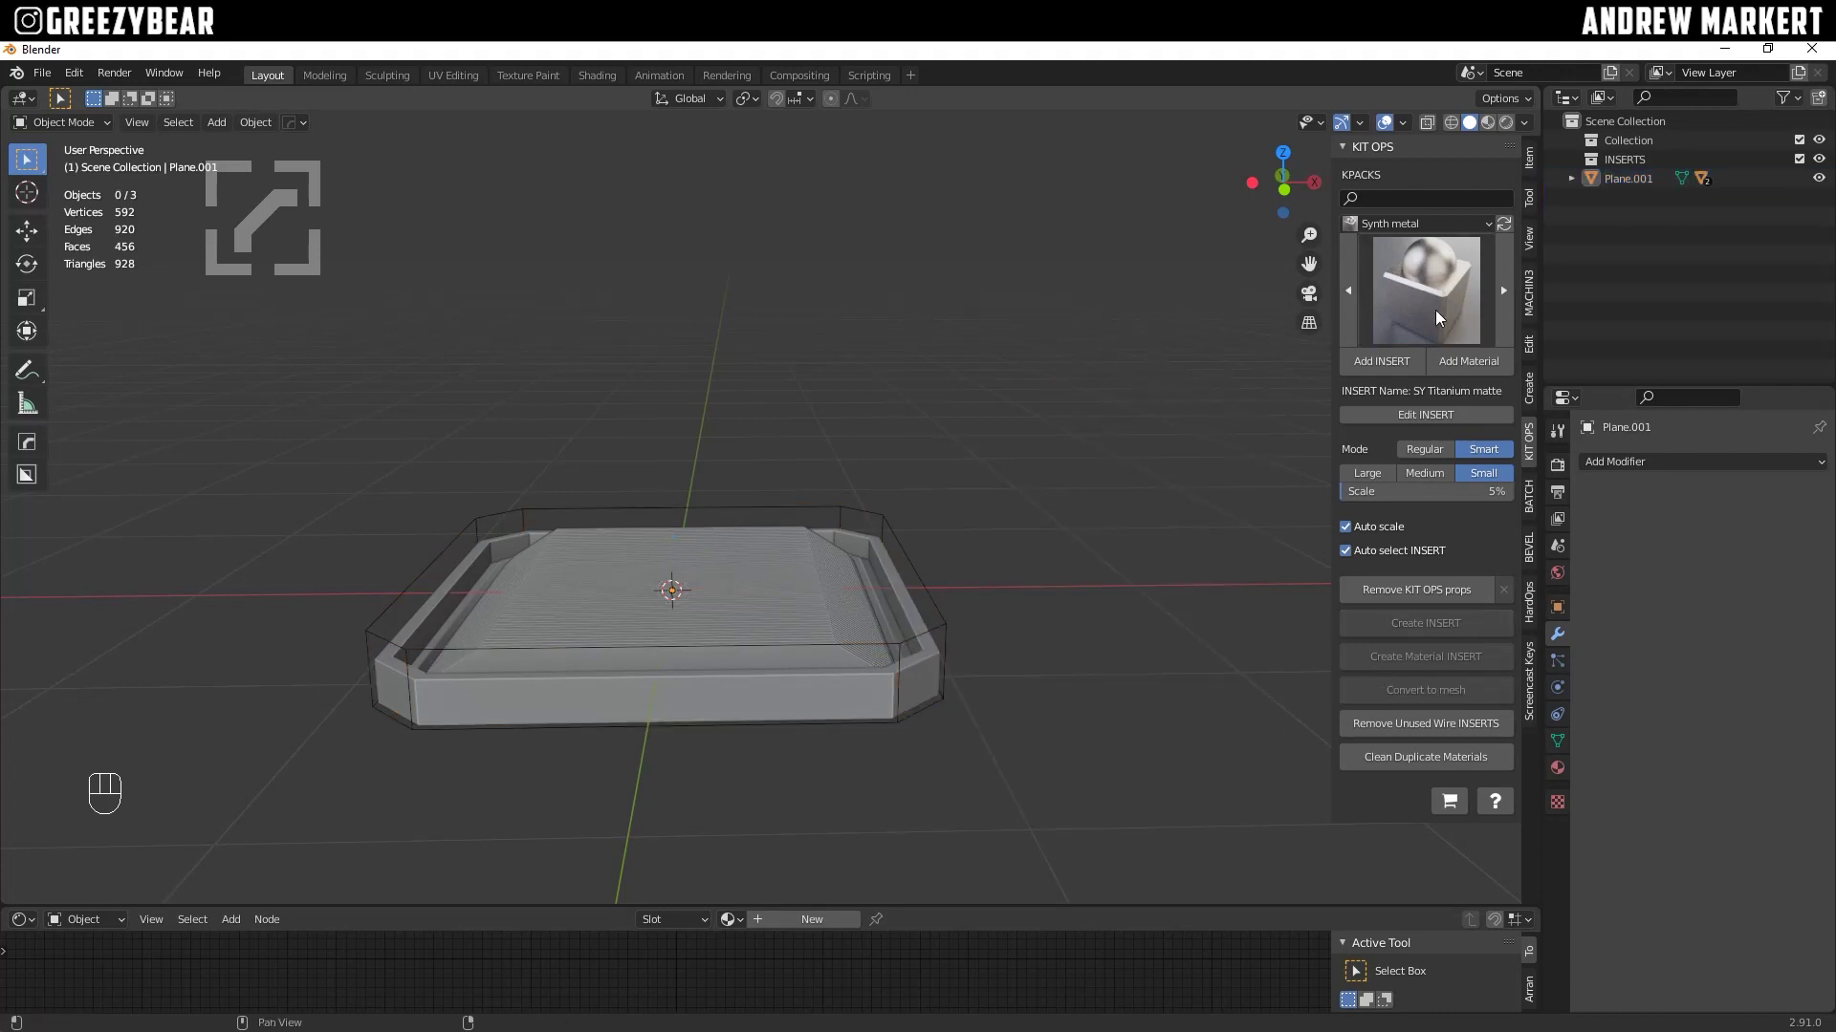
Step: Create a KIT OPS INSERT from the parent wire box and select only that box in the factory scene
click(1591, 177)
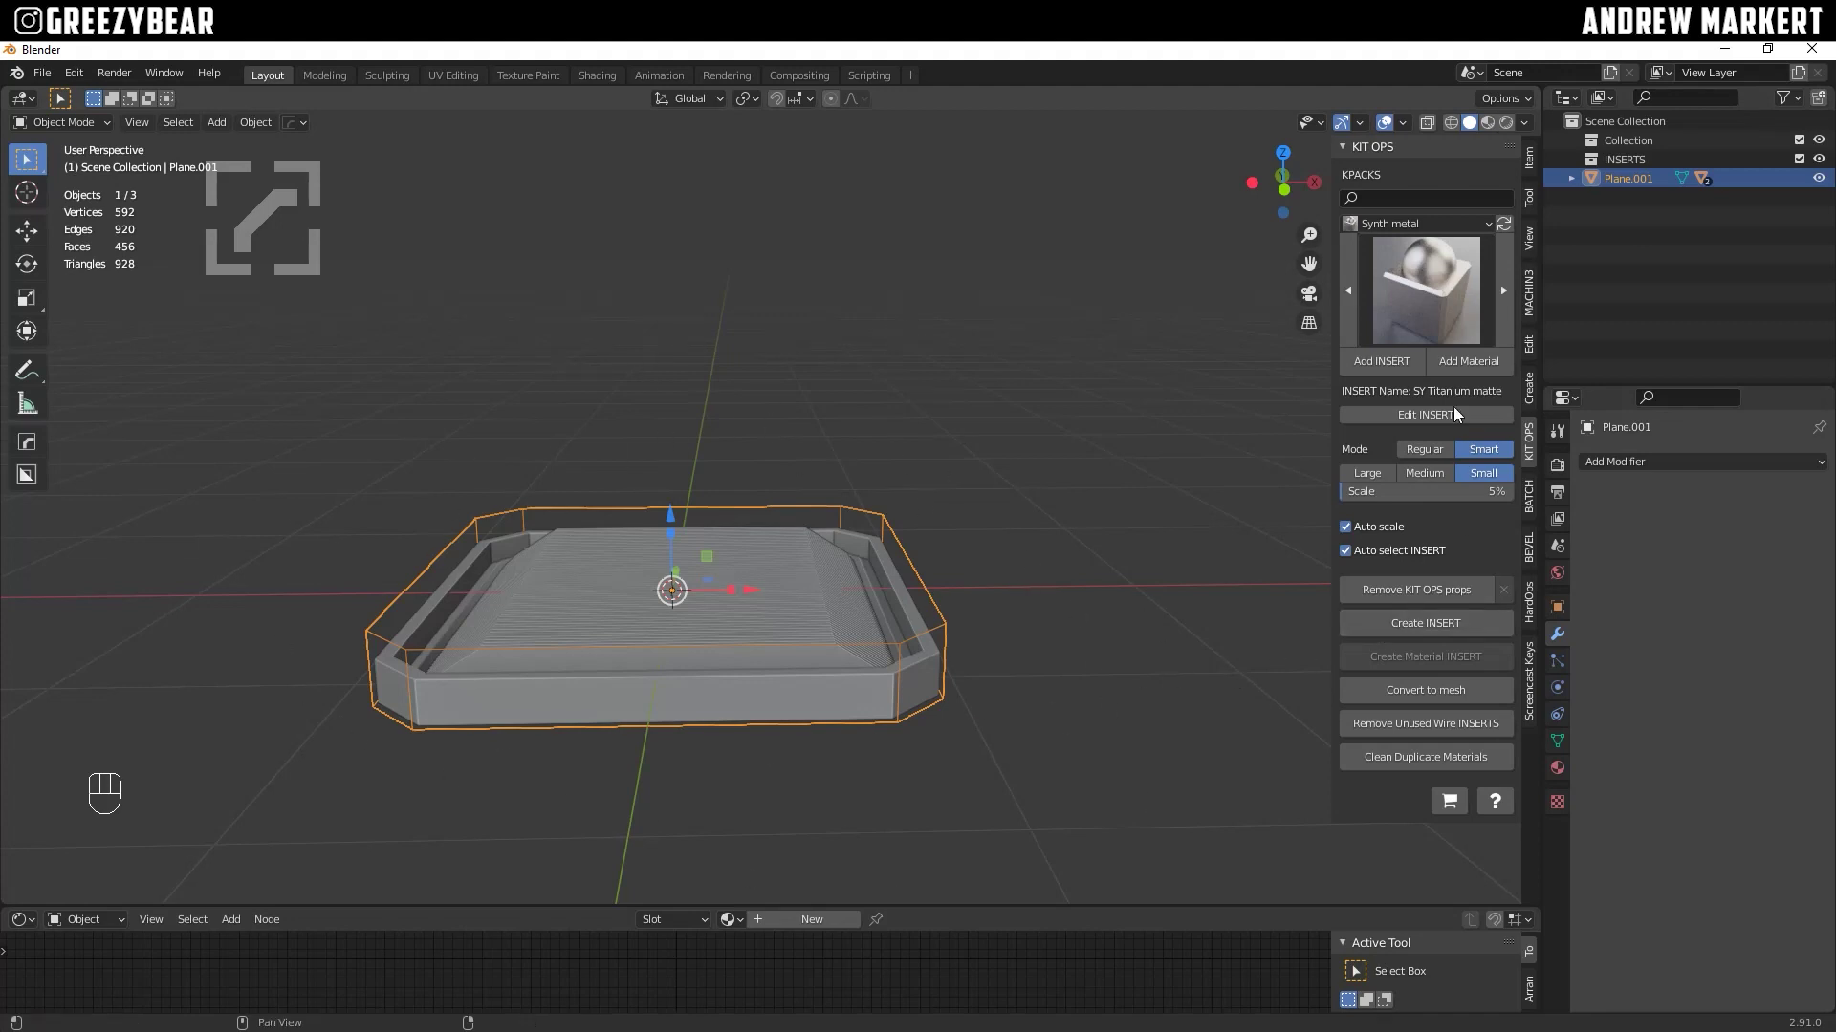
click(1382, 625)
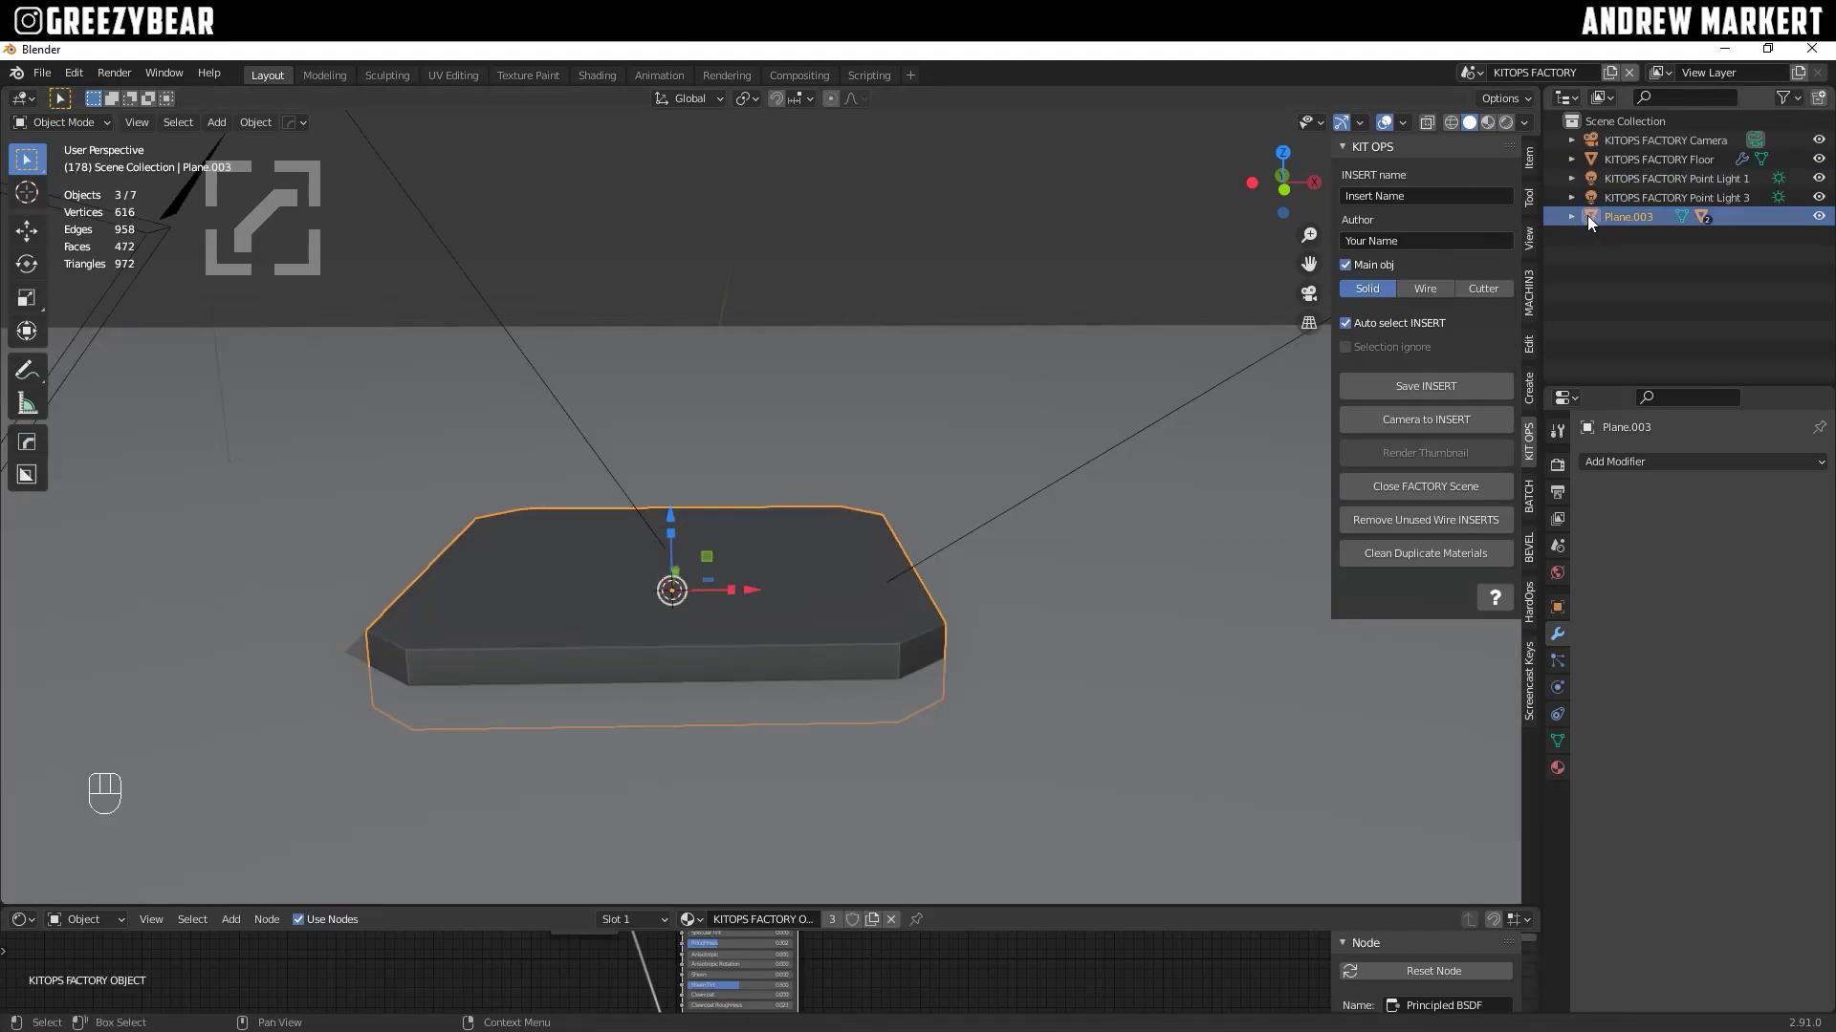
click(1587, 216)
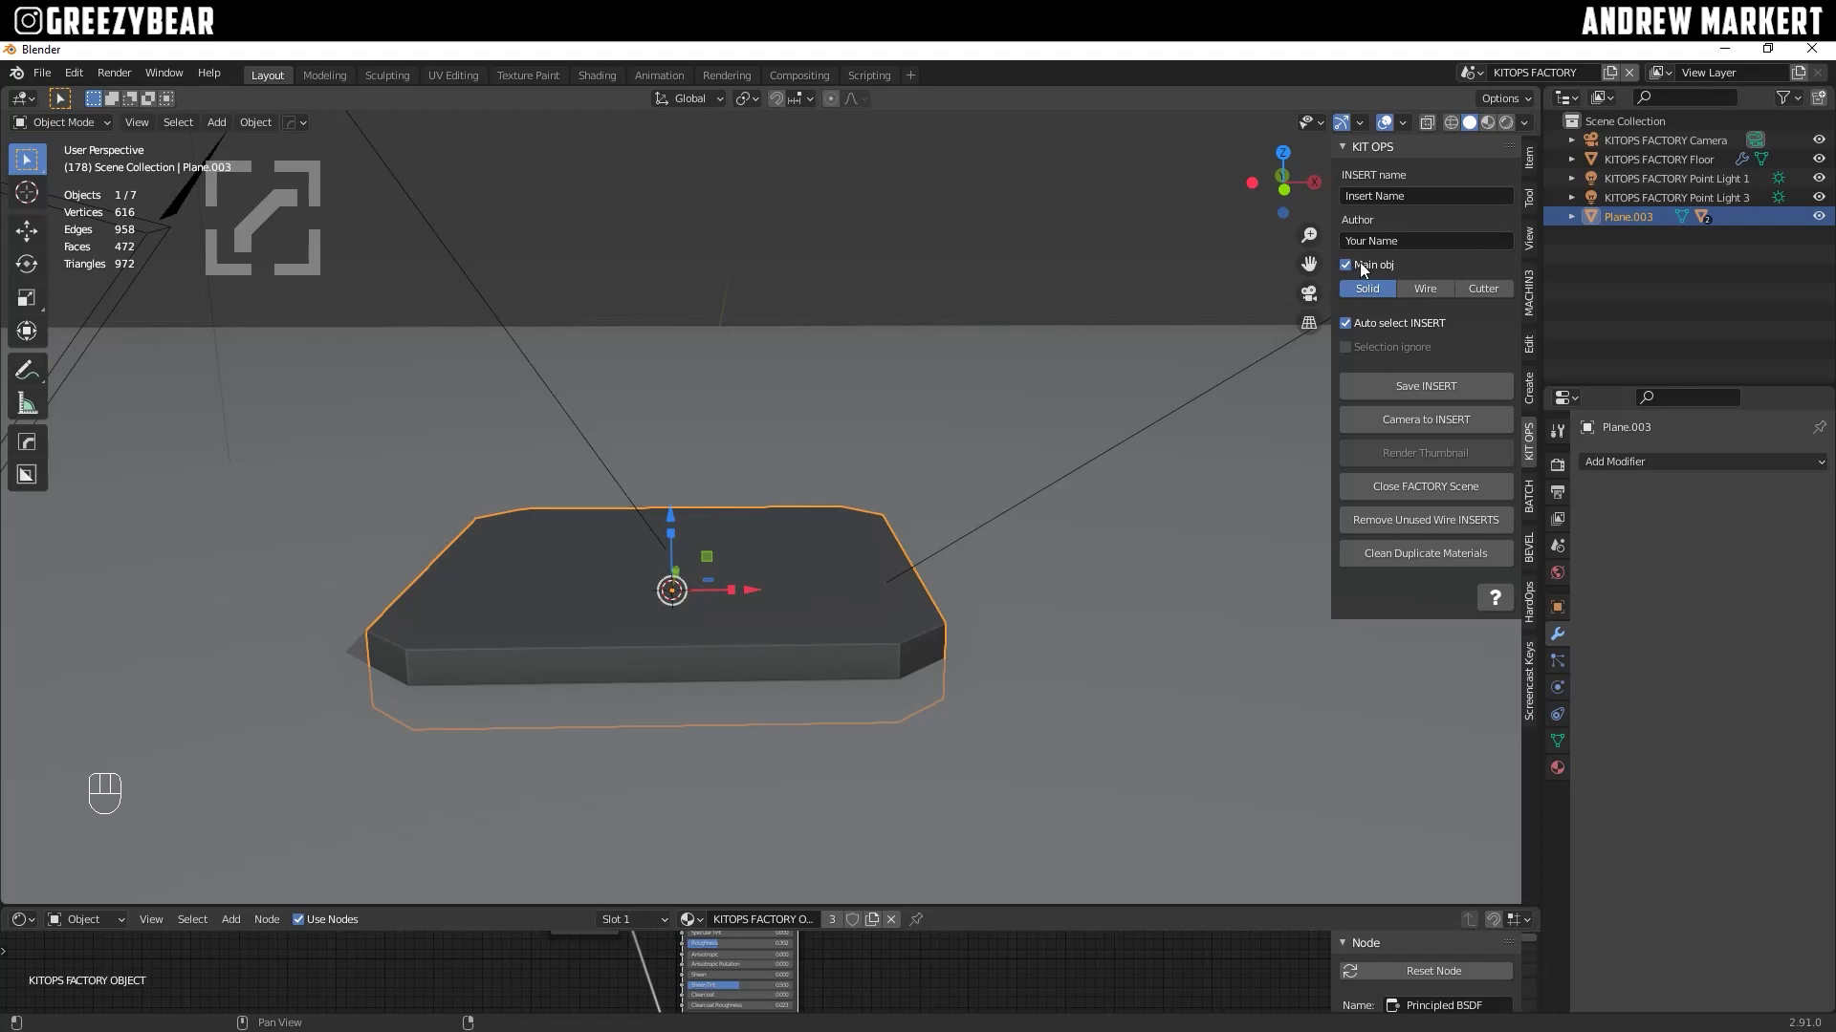
Step: Make the main wire box a Cutter with the Difference boolean type
click(1487, 289)
click(1420, 307)
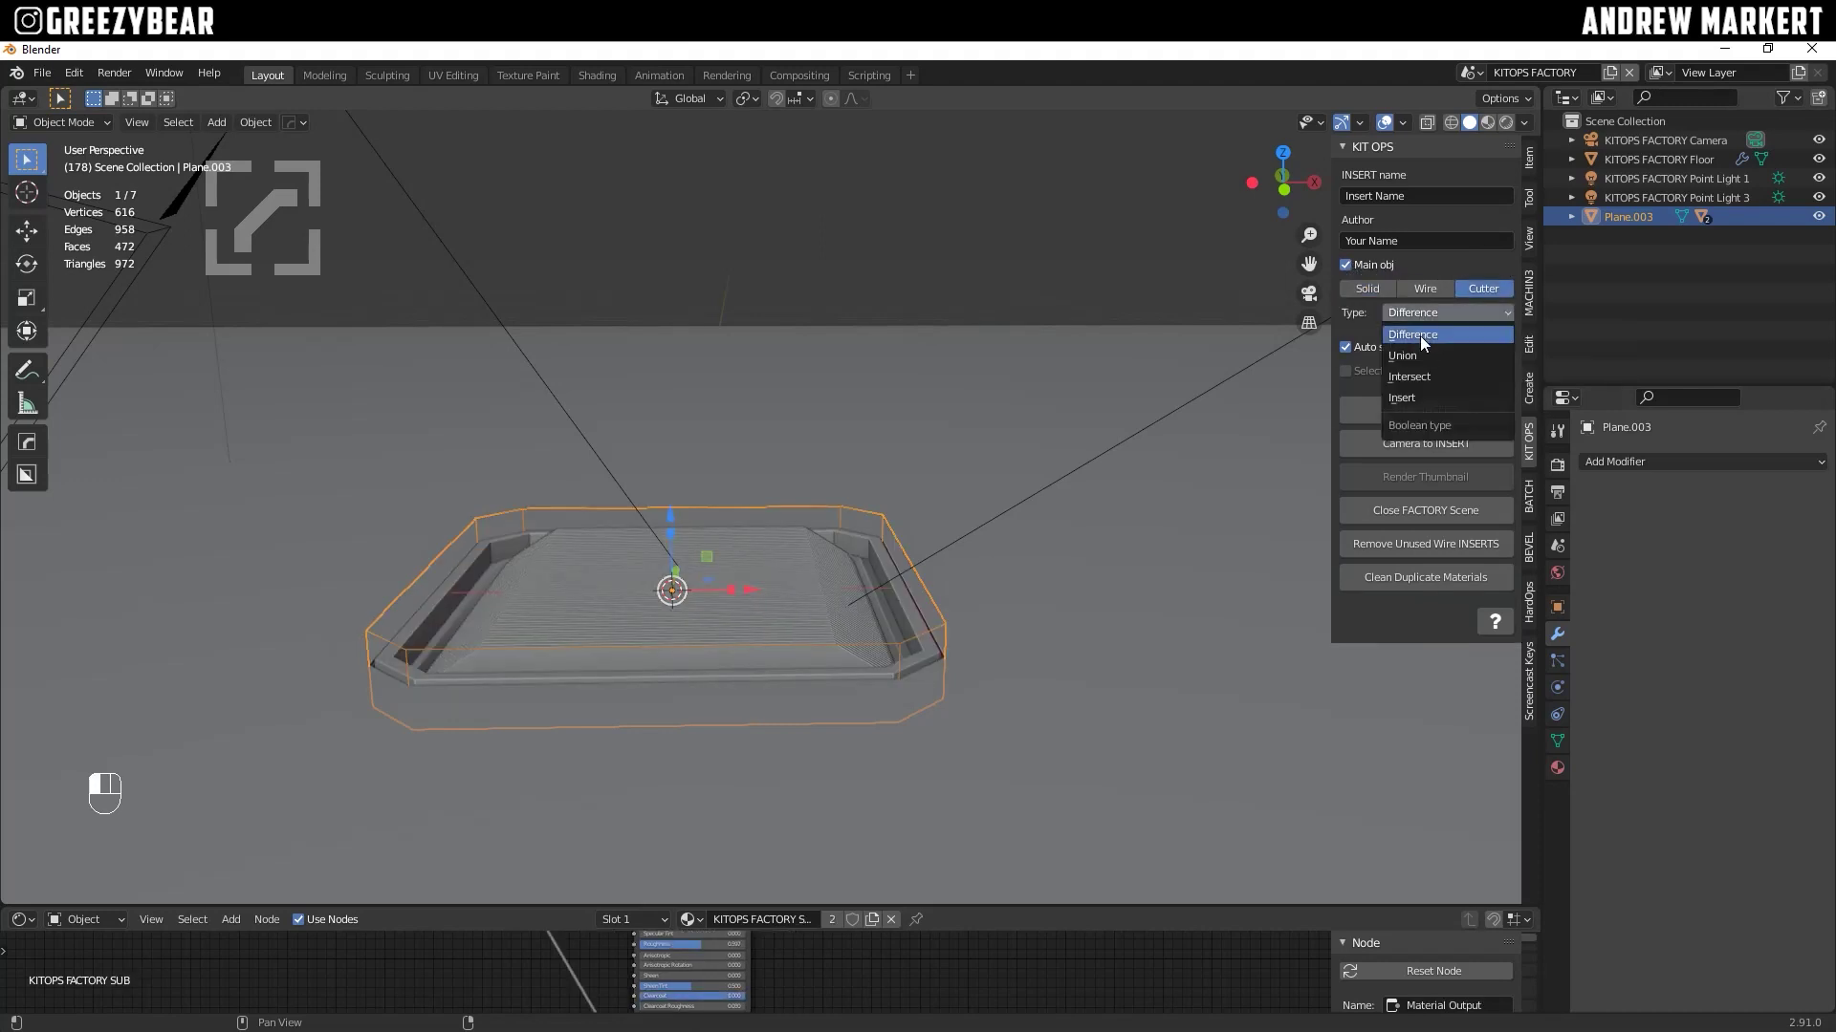
click(1419, 335)
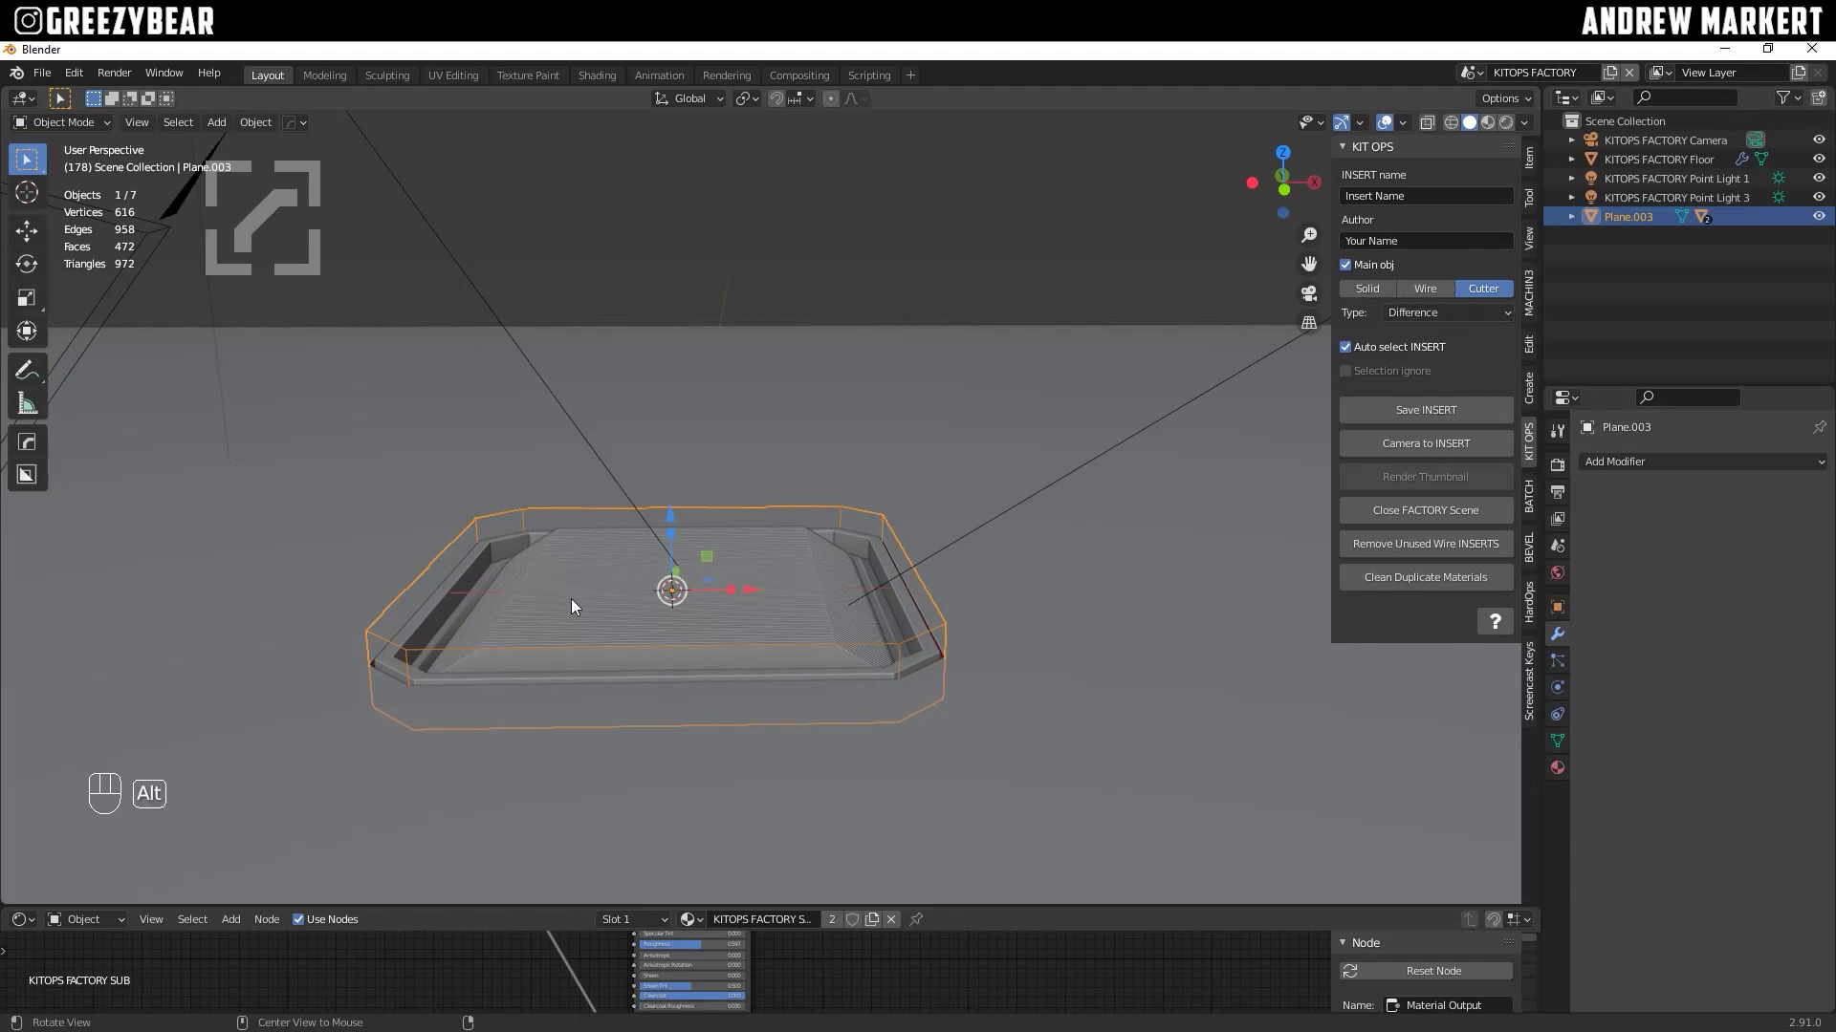
mouse_move(574, 602)
middle_down()
mouse_move(684, 656)
mouse_move(459, 610)
mouse_move(490, 566)
mouse_move(287, 578)
mouse_move(428, 576)
mouse_move(505, 550)
mouse_move(696, 565)
mouse_move(754, 532)
mouse_move(868, 515)
mouse_move(954, 542)
mouse_move(955, 565)
mouse_move(861, 615)
mouse_move(582, 635)
mouse_move(604, 622)
middle_up()
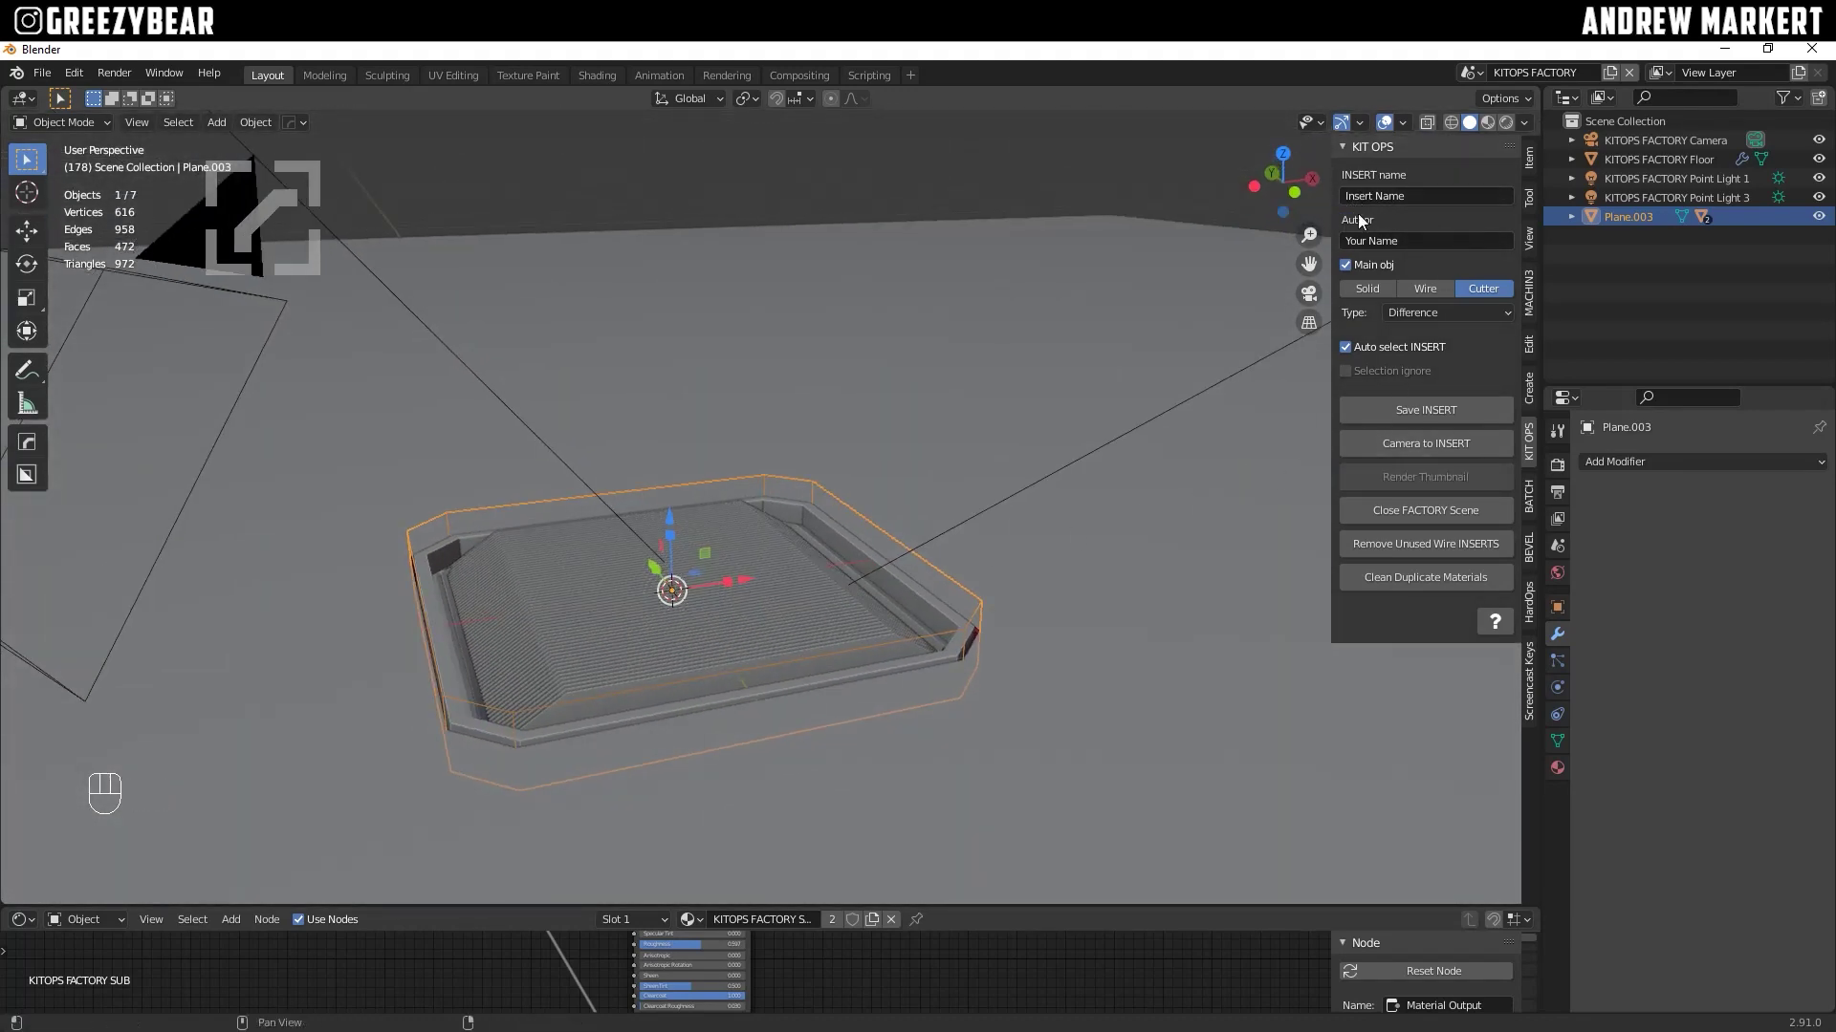
Step: Name the INSERT VENTINSERTNEW and enter the author's name
click(1413, 206)
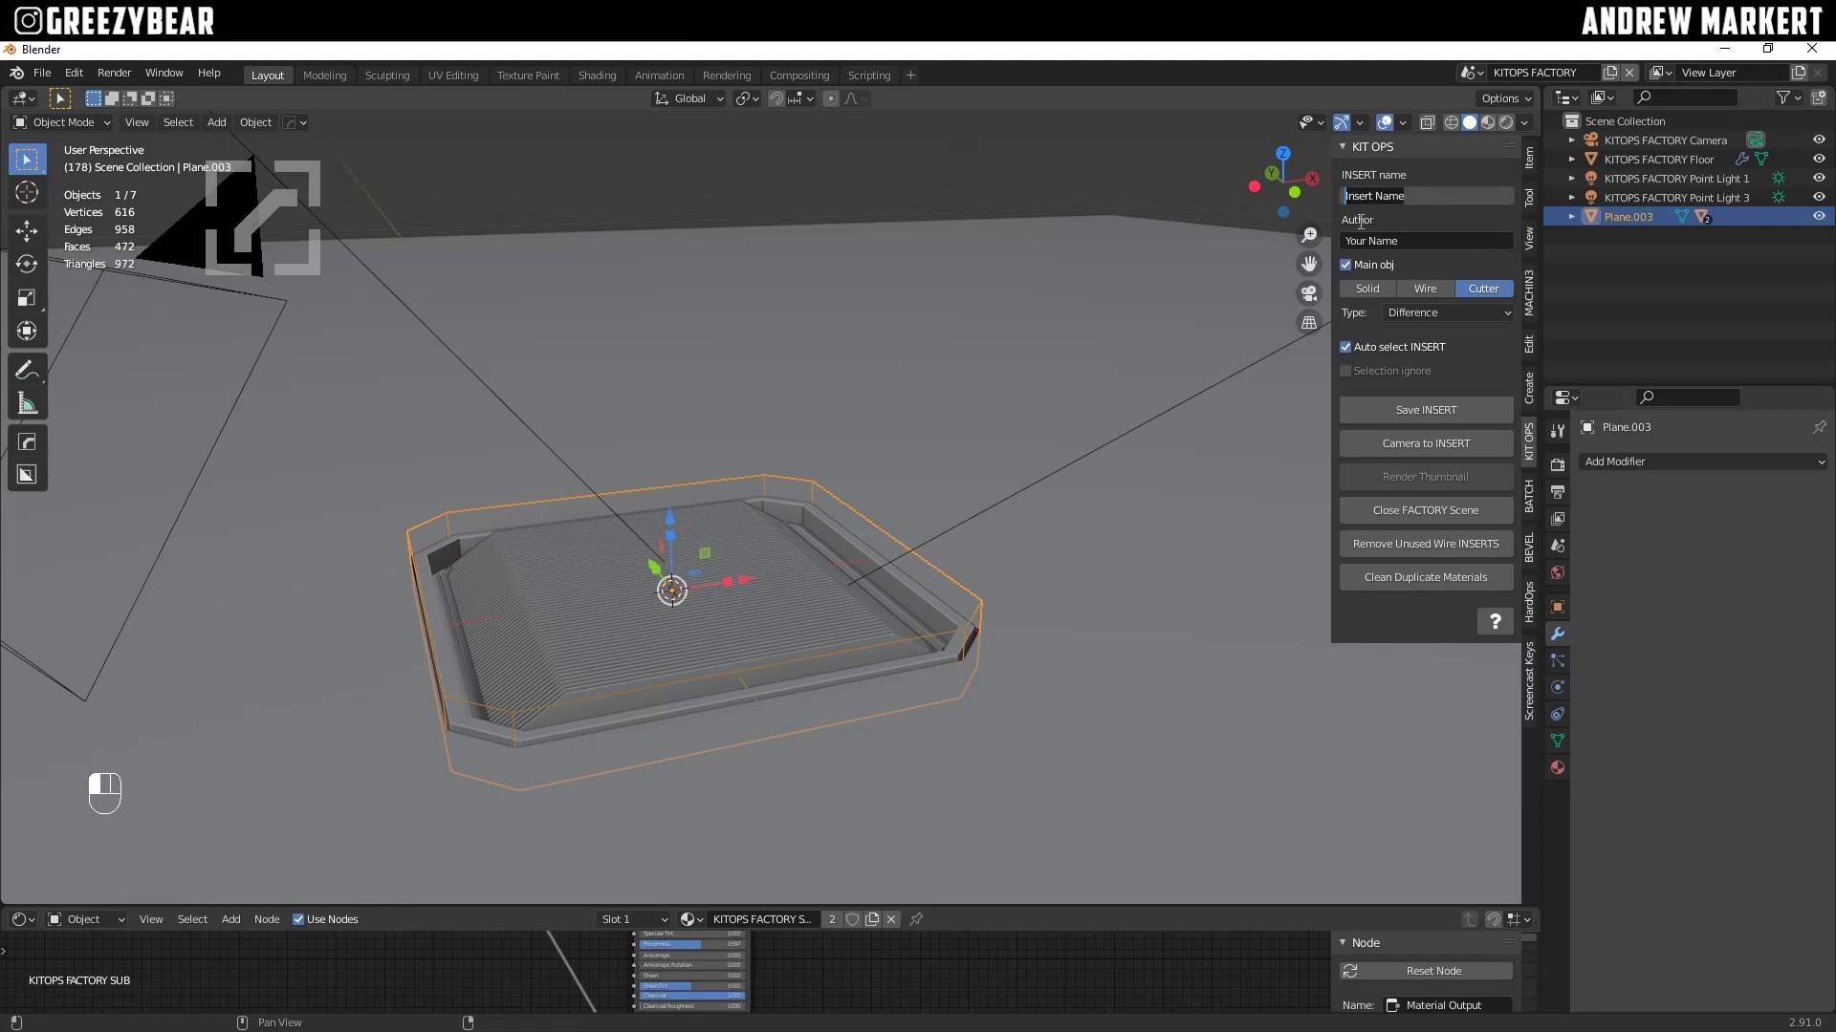
text(VENTINSERTNEW)
key(Return)
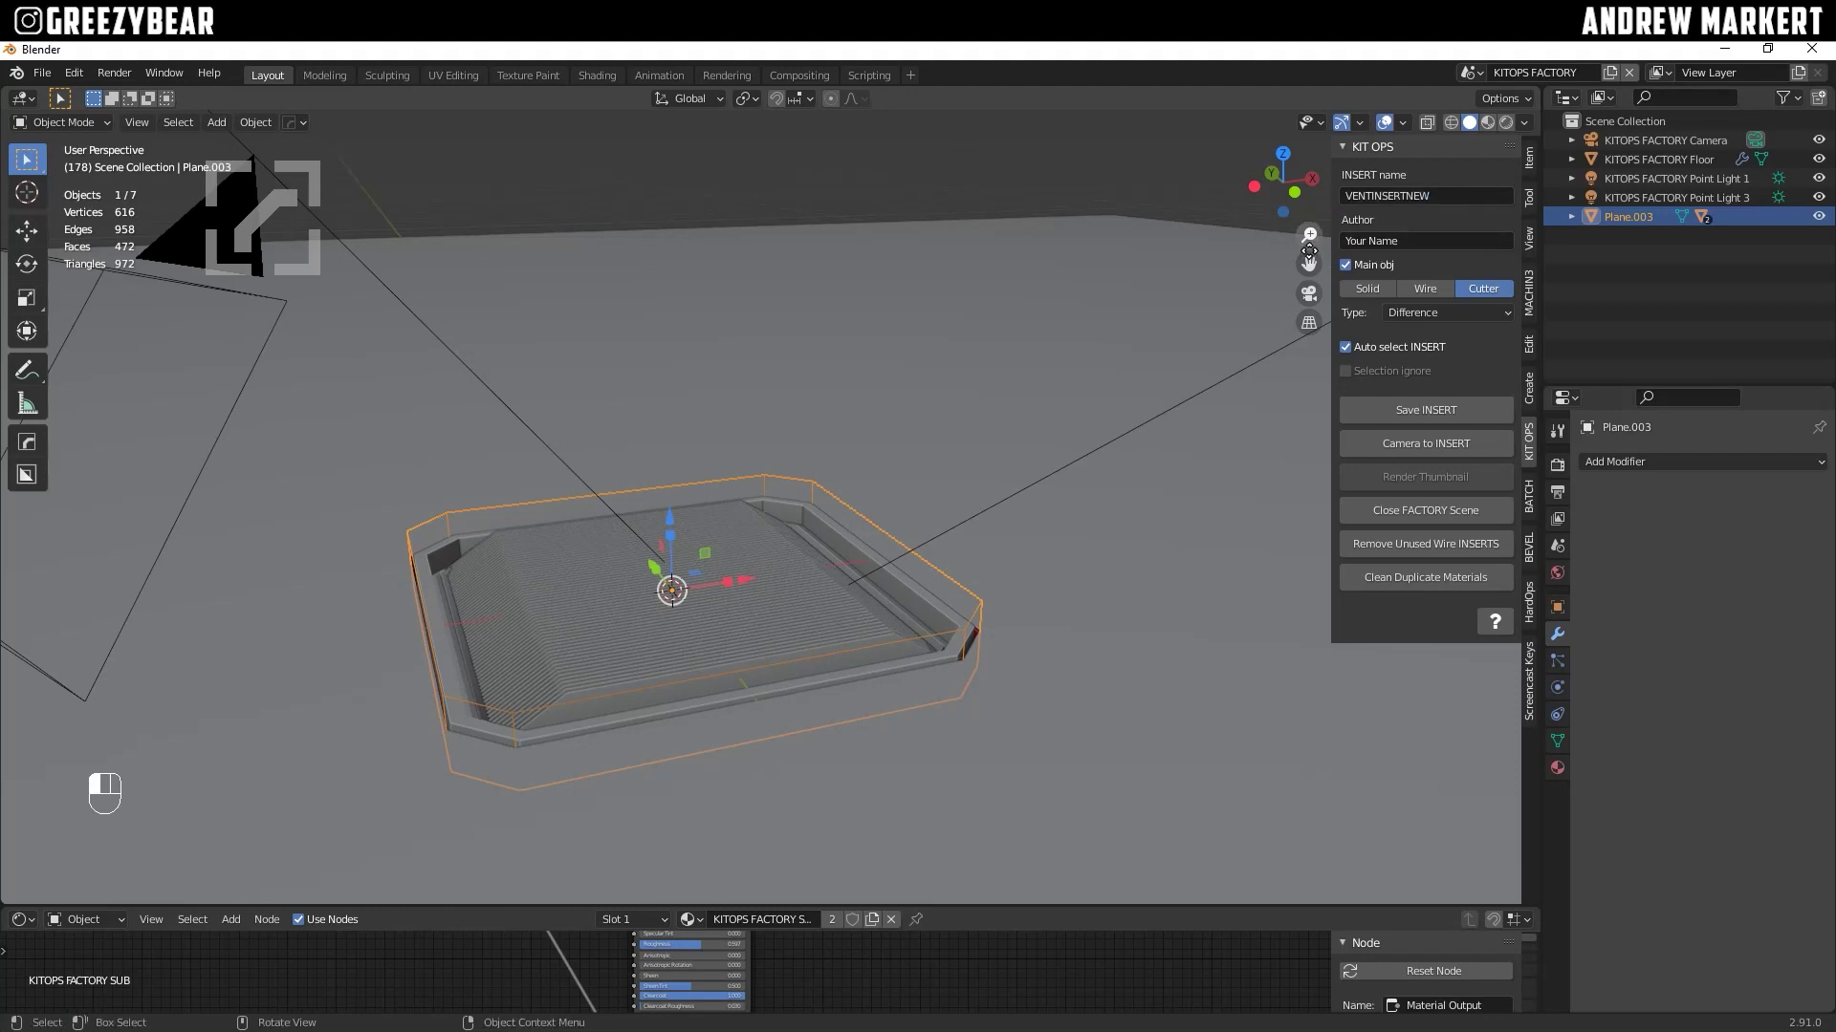
click(1380, 245)
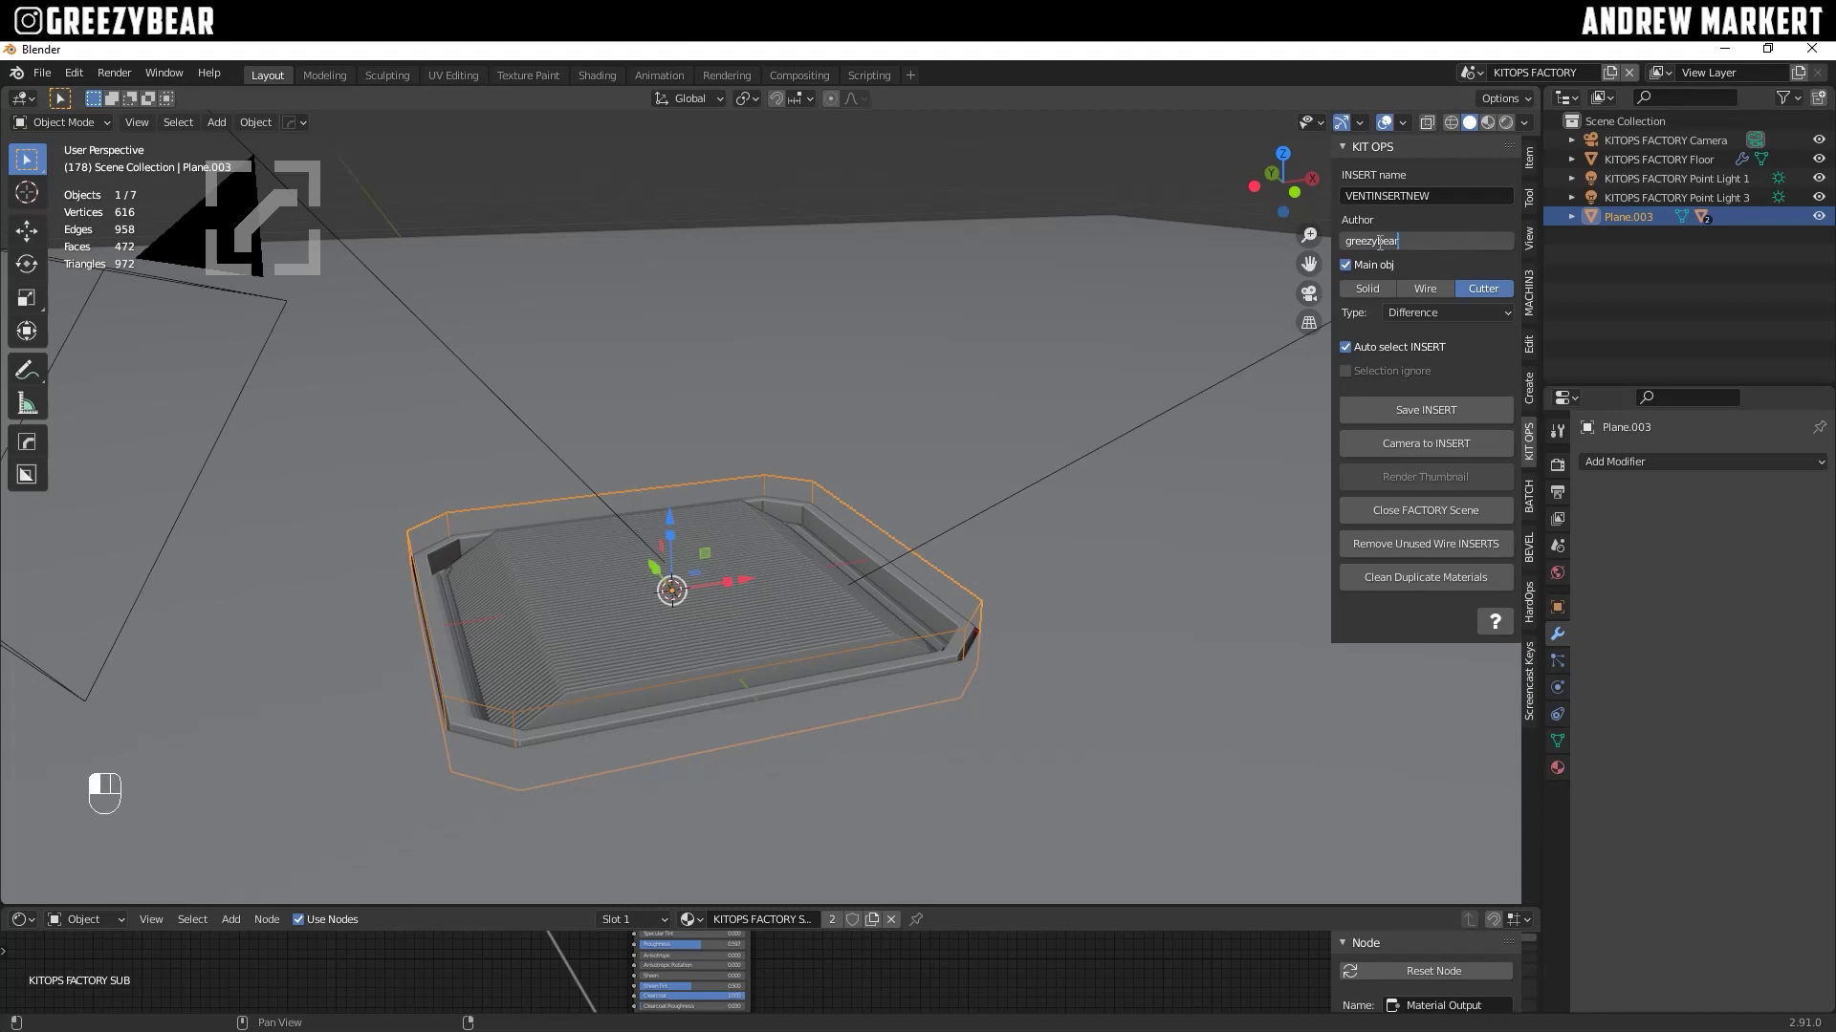
key(Return)
Step: Save the INSERT as VENTINSERTNEW.blend in the D:\XXX BATCH XXX folder and close the factory scene
click(1365, 411)
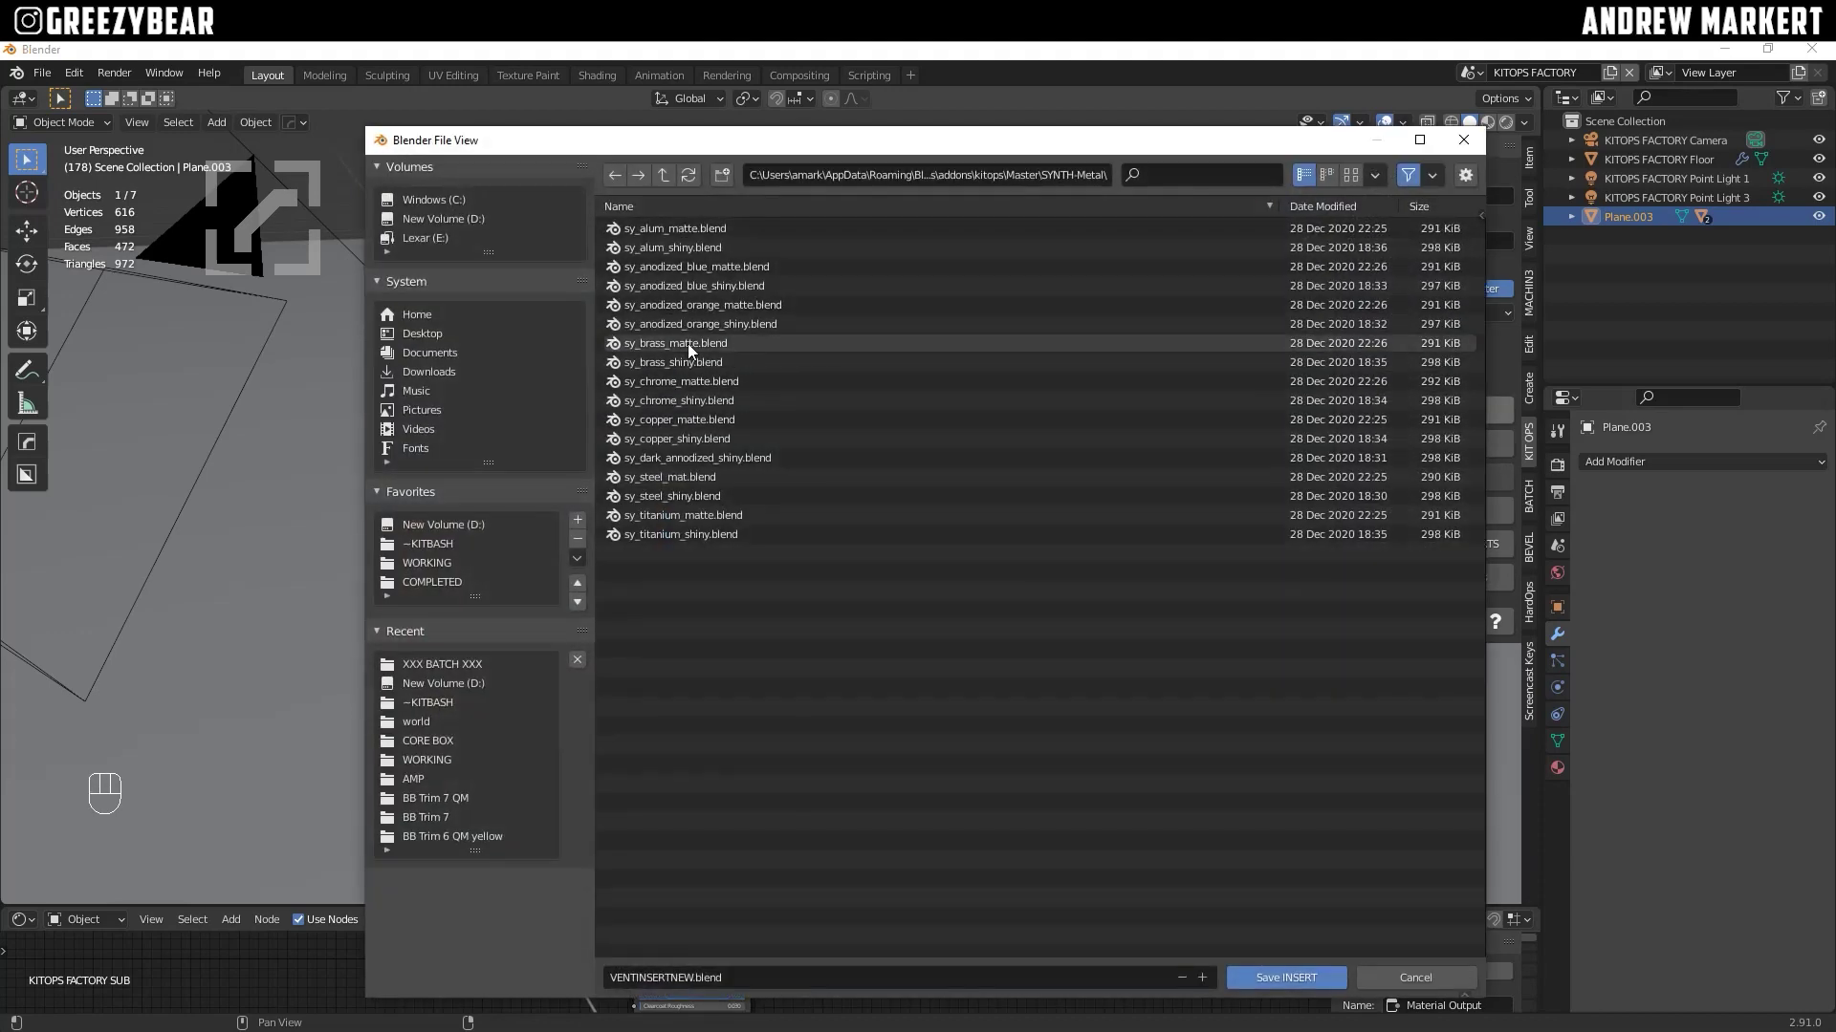
click(498, 221)
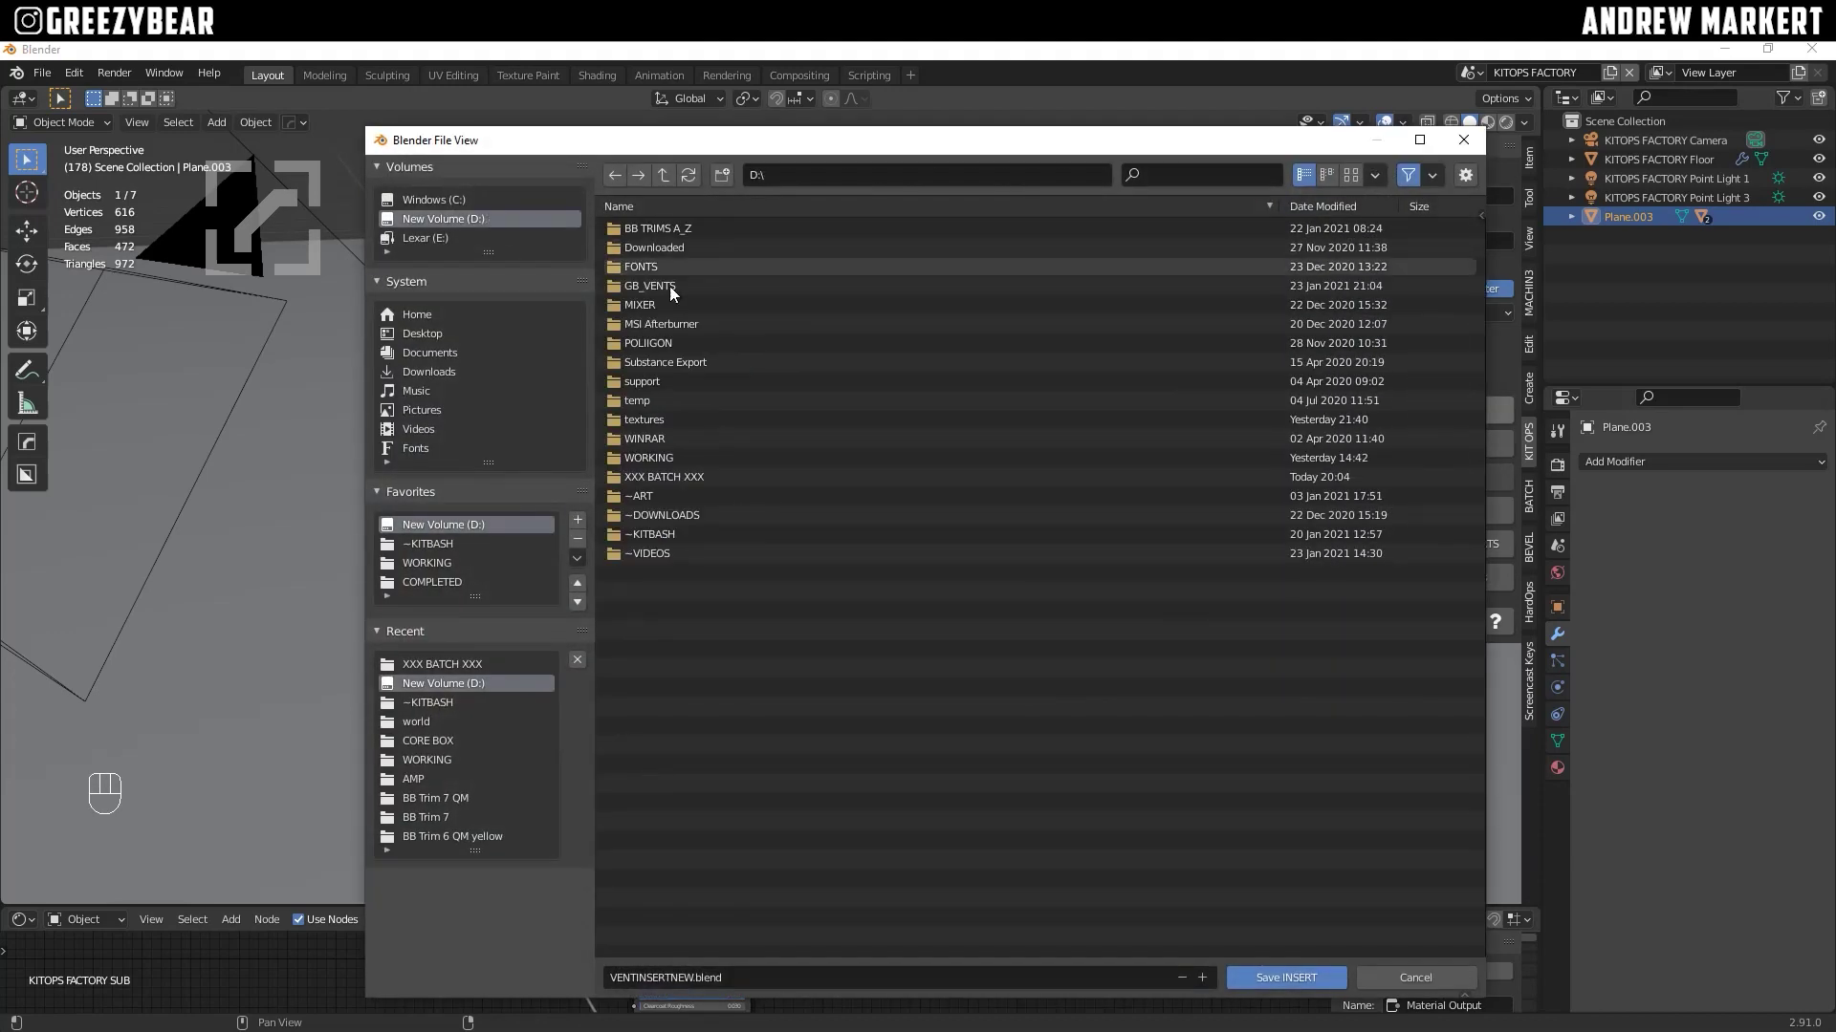
double_click(666, 481)
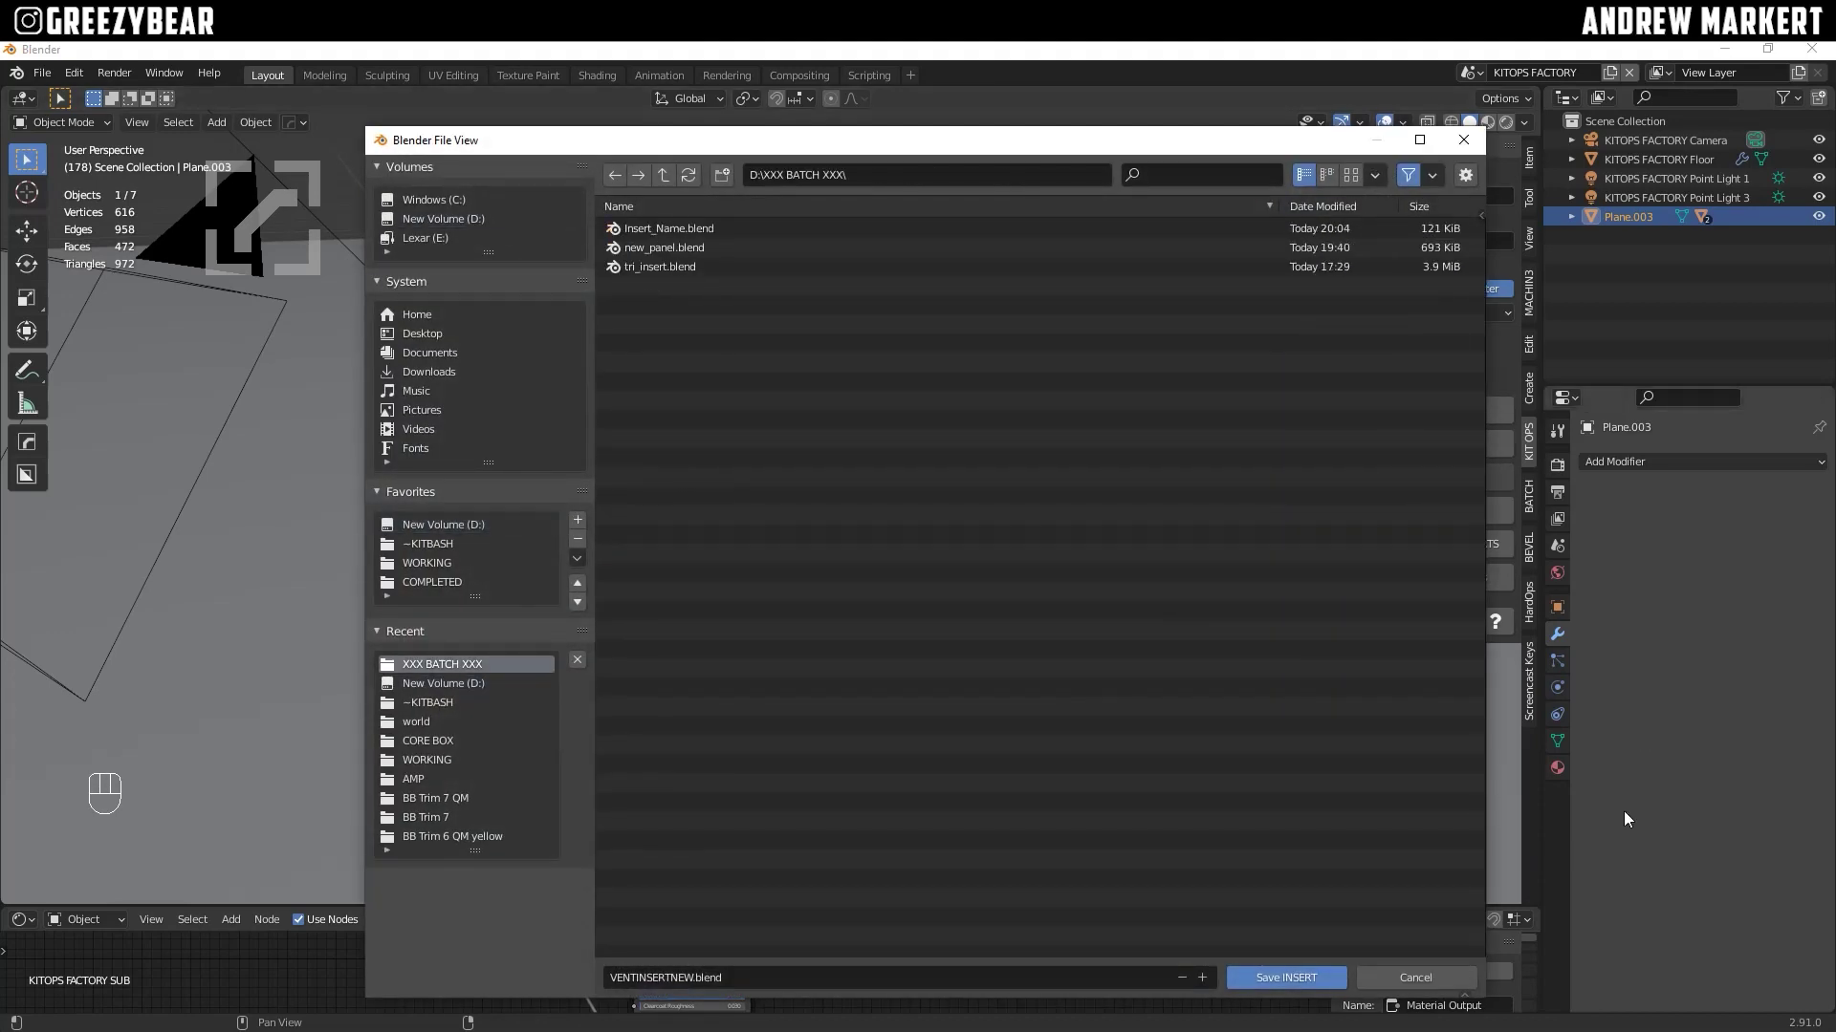
click(1286, 978)
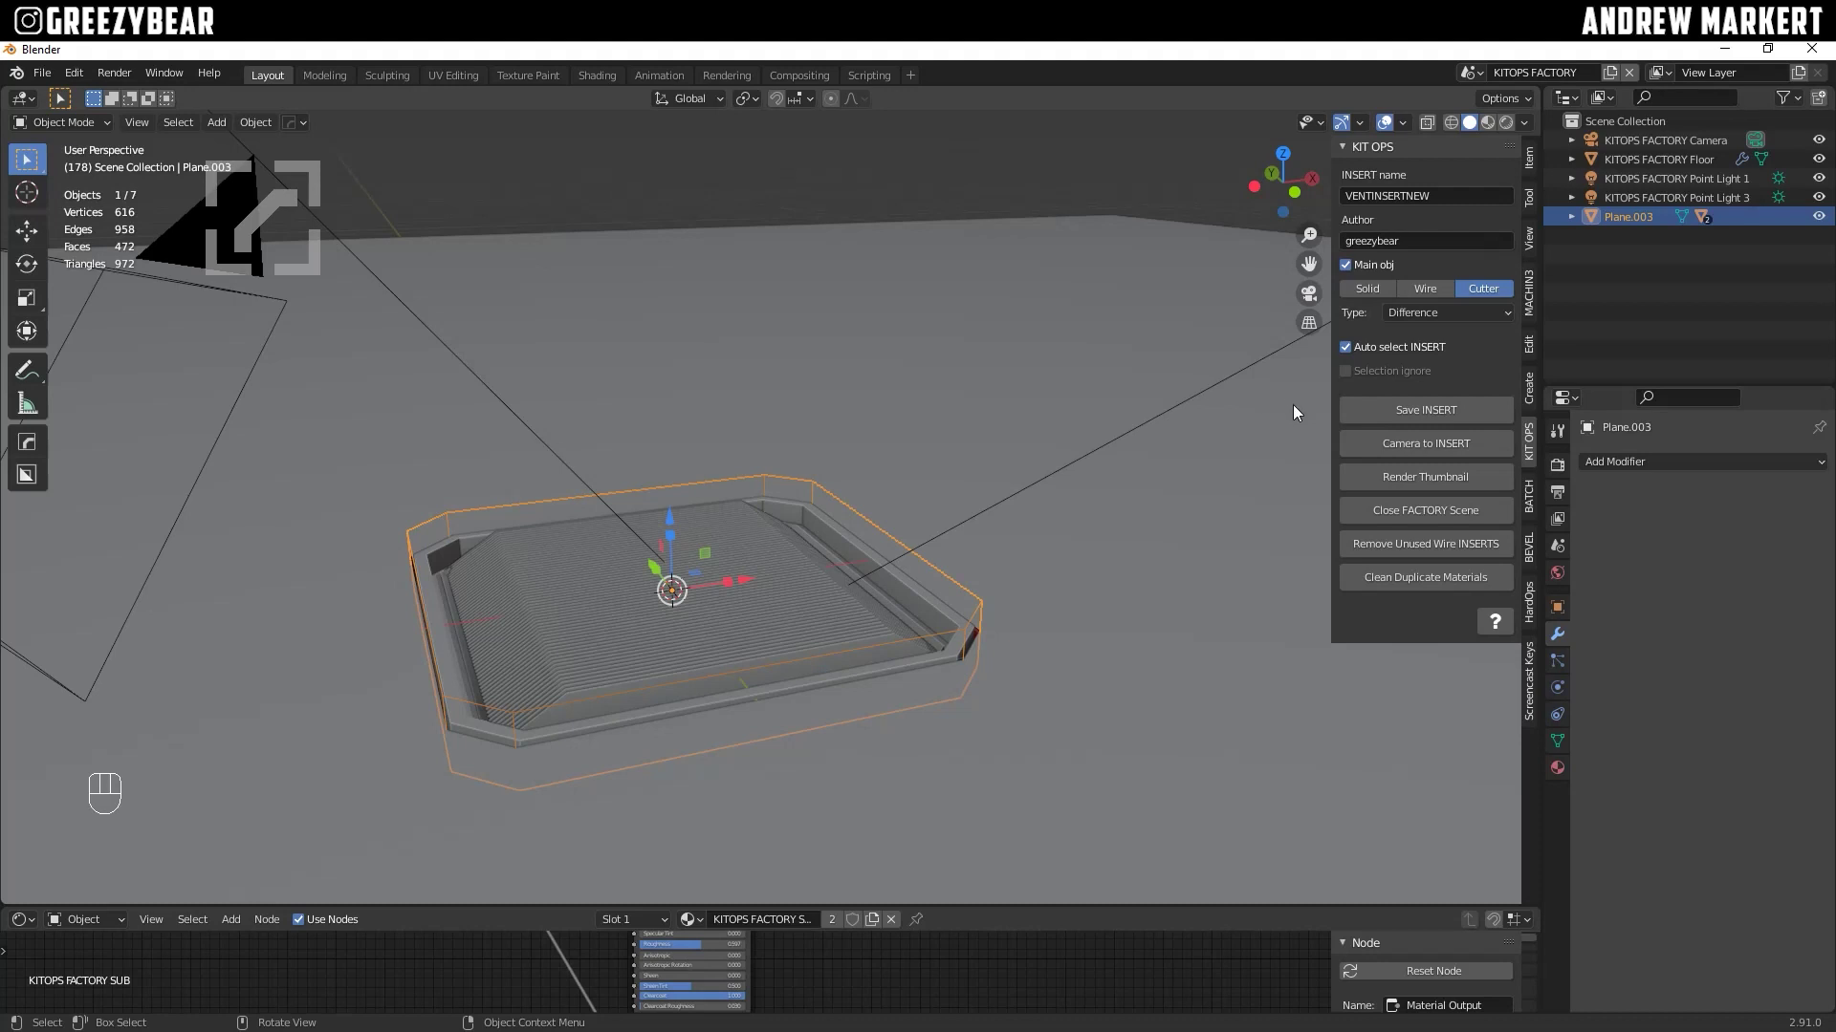
click(1391, 516)
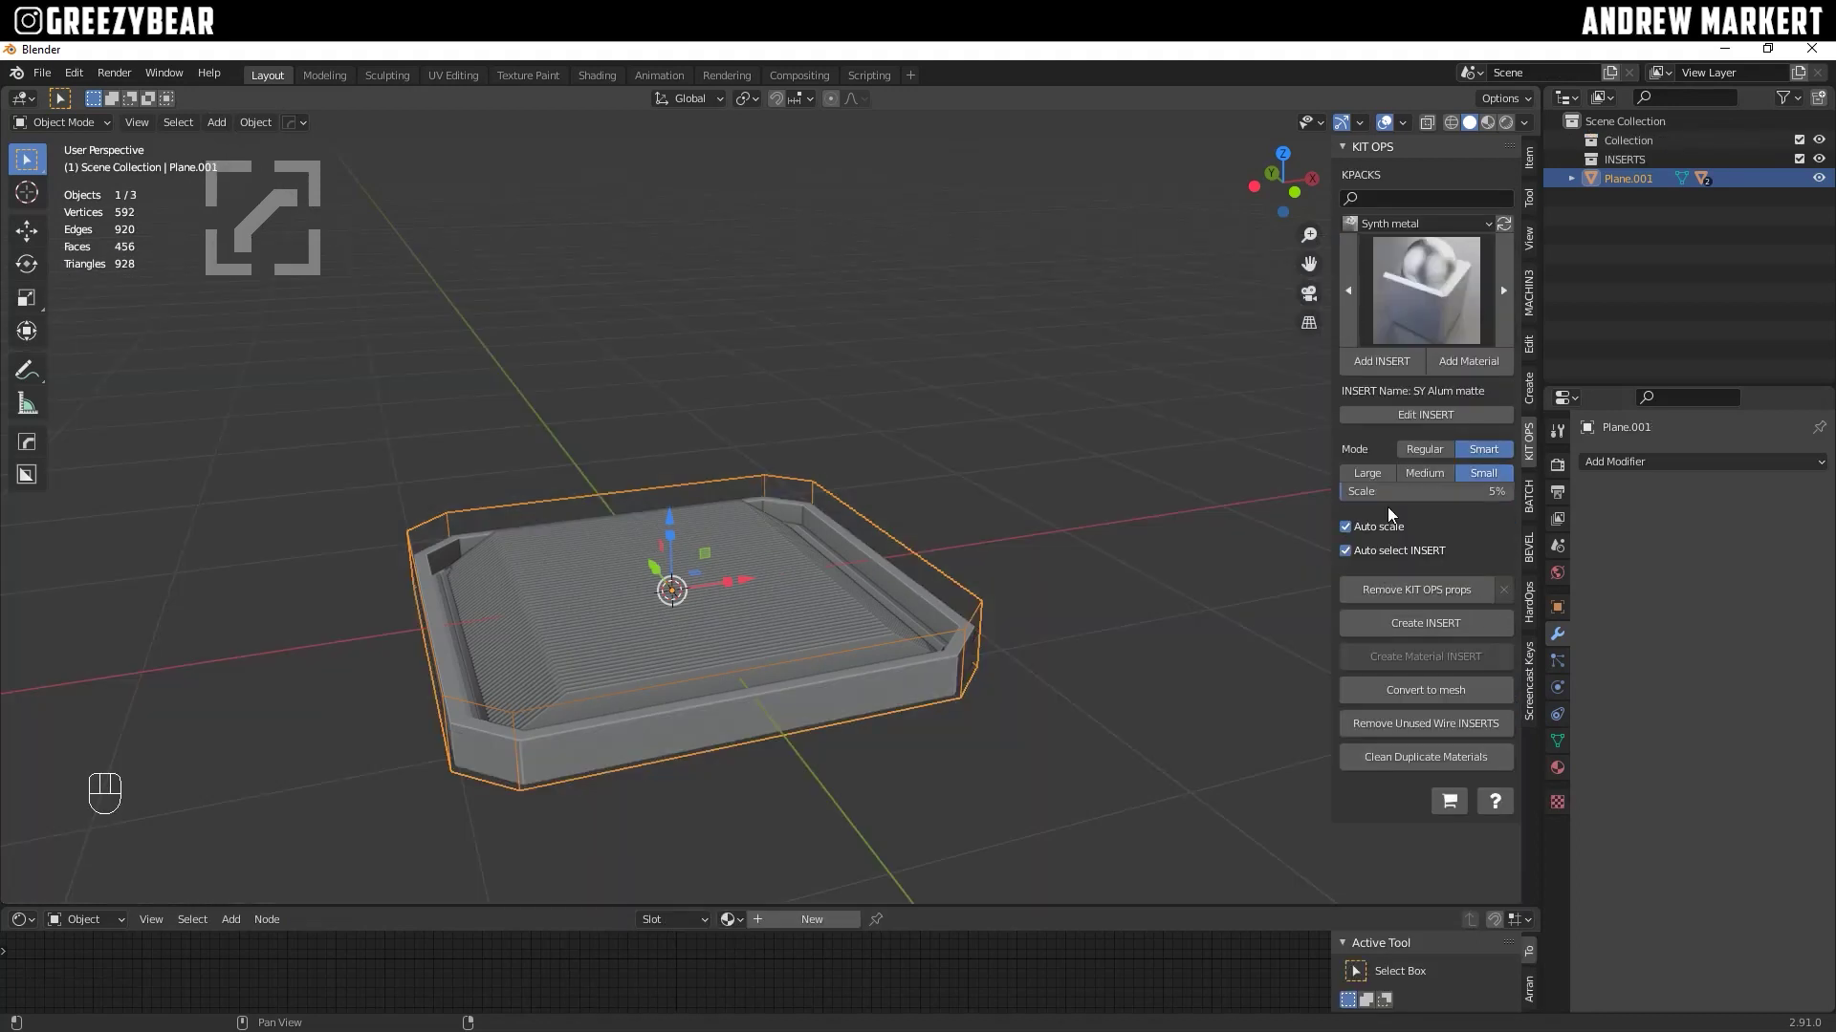
Step: Start a new General file
click(656, 287)
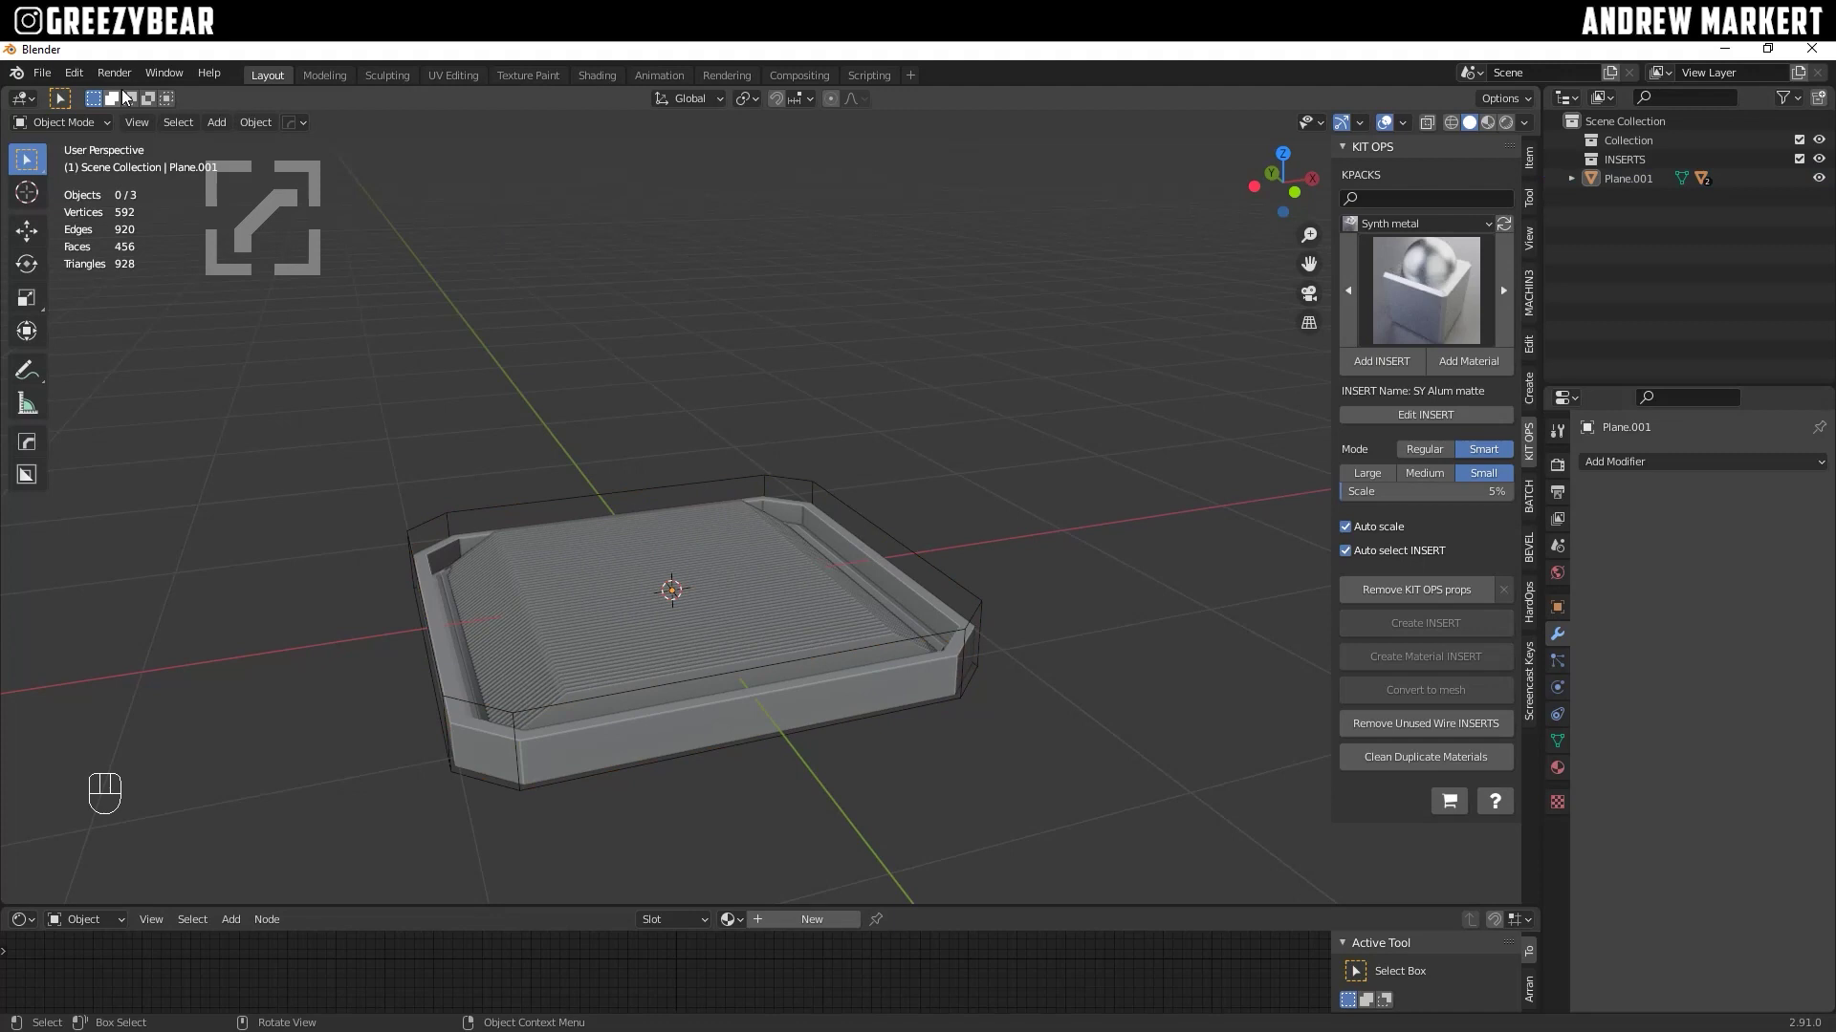
click(42, 73)
mouse_move(53, 99)
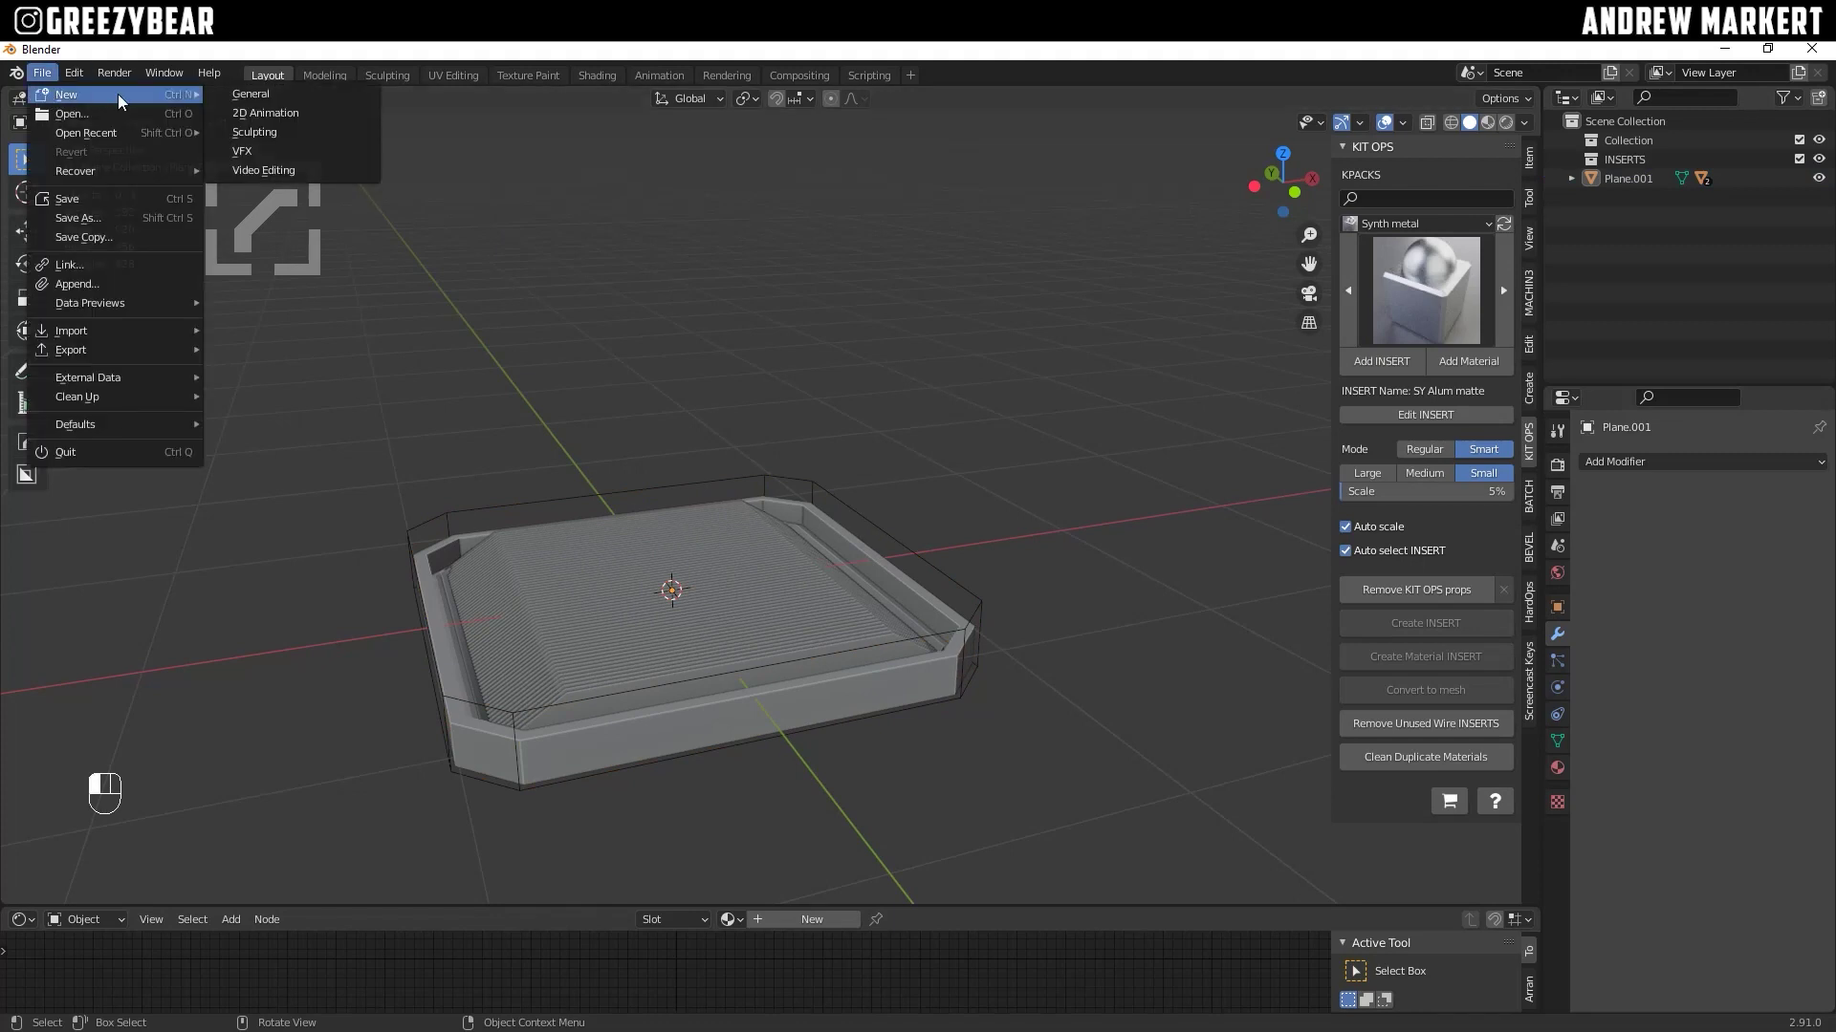
click(238, 100)
click(954, 577)
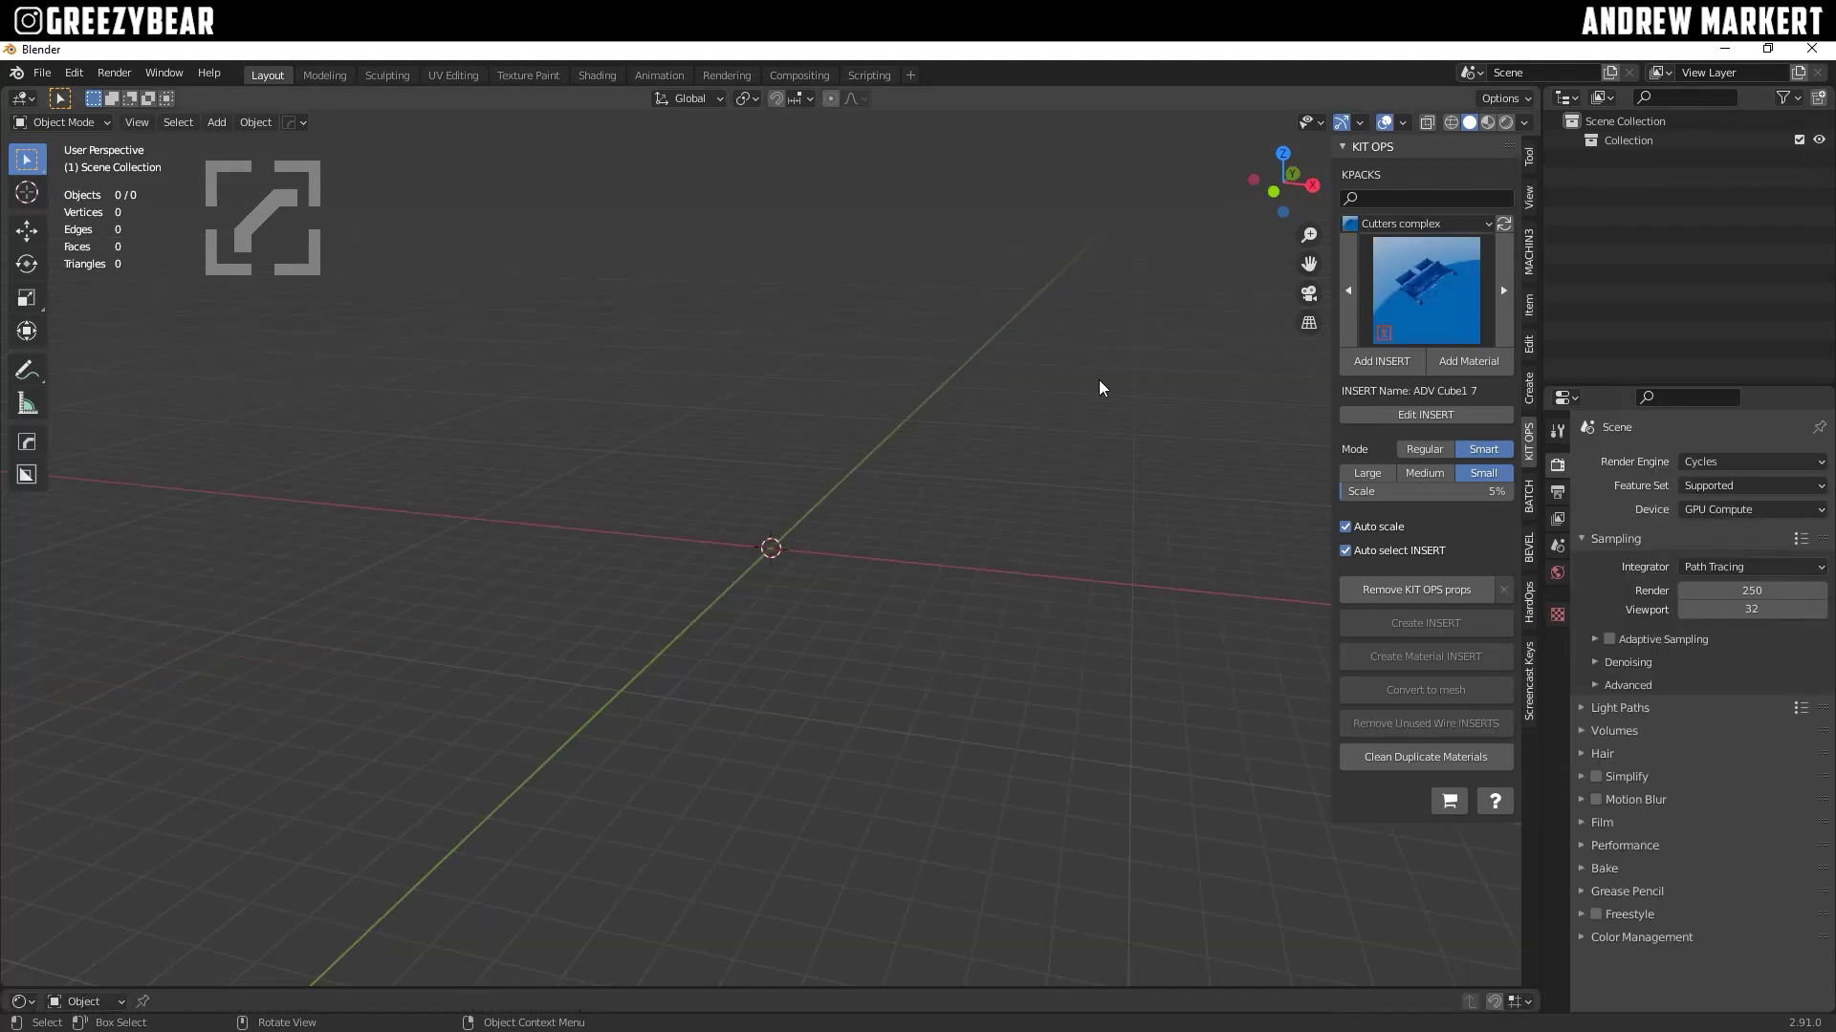
Step: Open the KIT OPS BATCH render.blend scene and replace it with the recent file renderDECALS.blend
click(1530, 497)
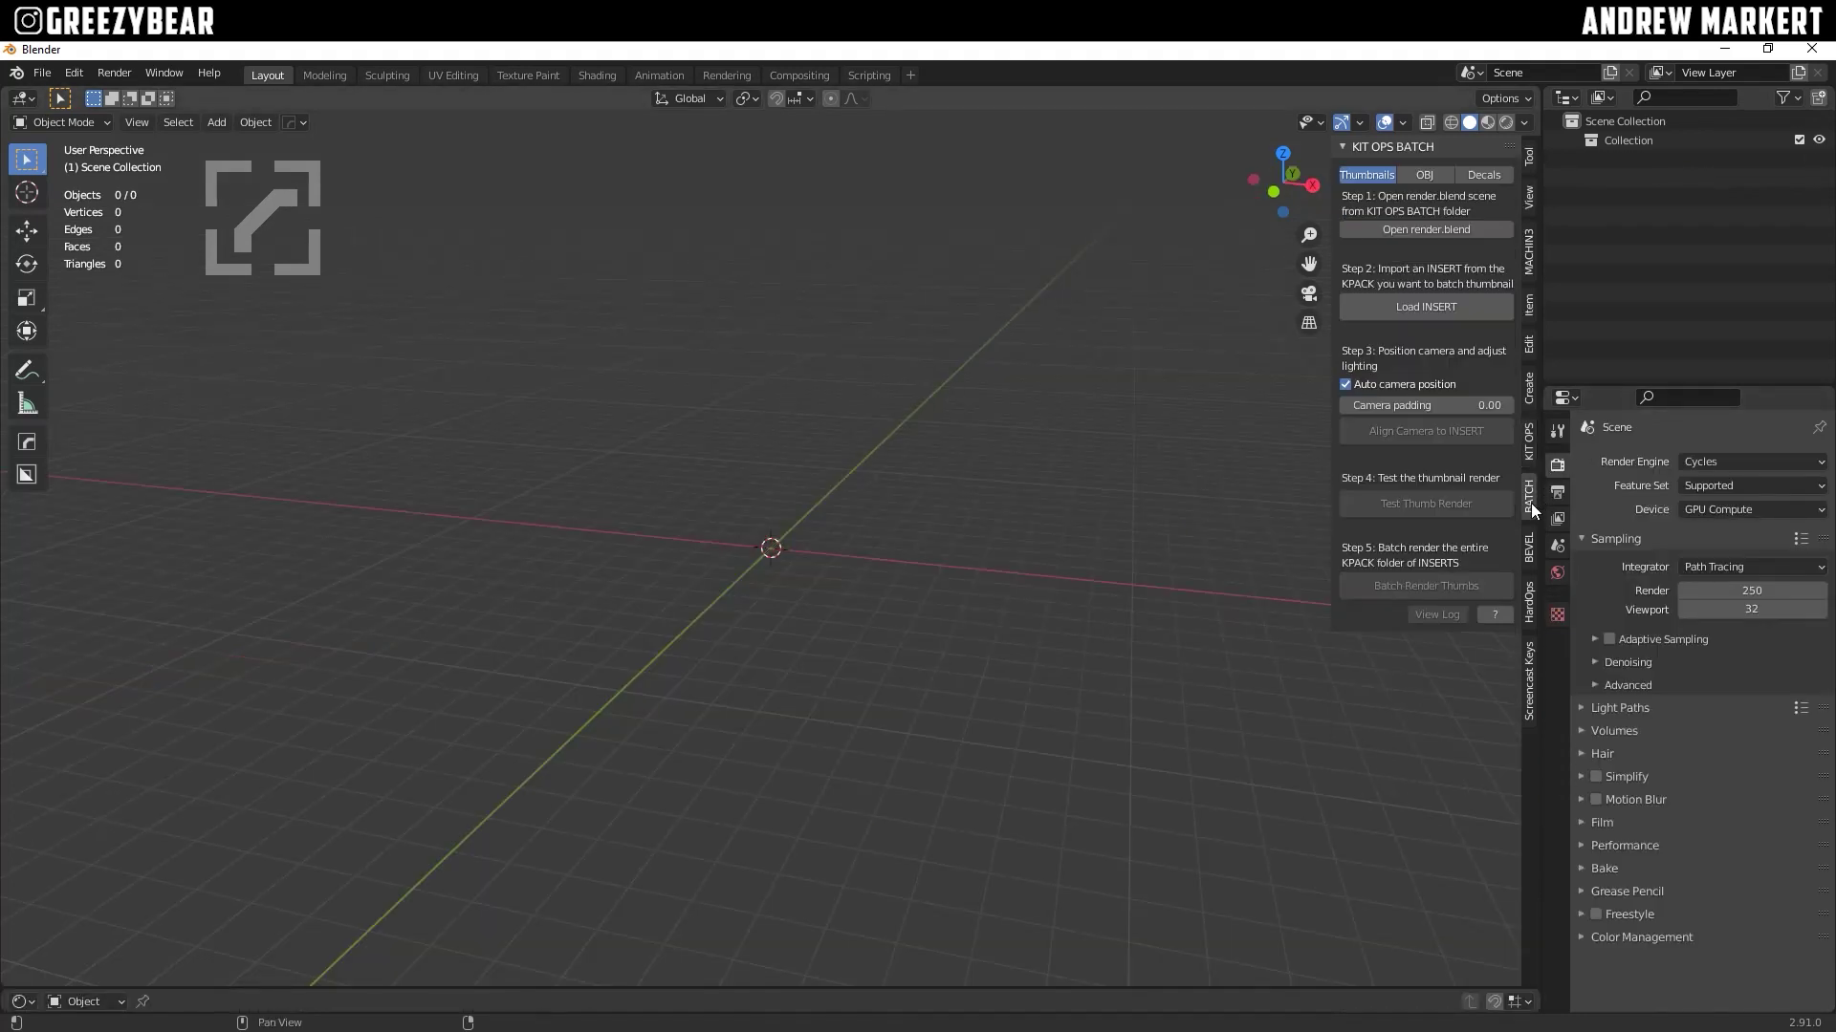
click(1372, 229)
click(42, 72)
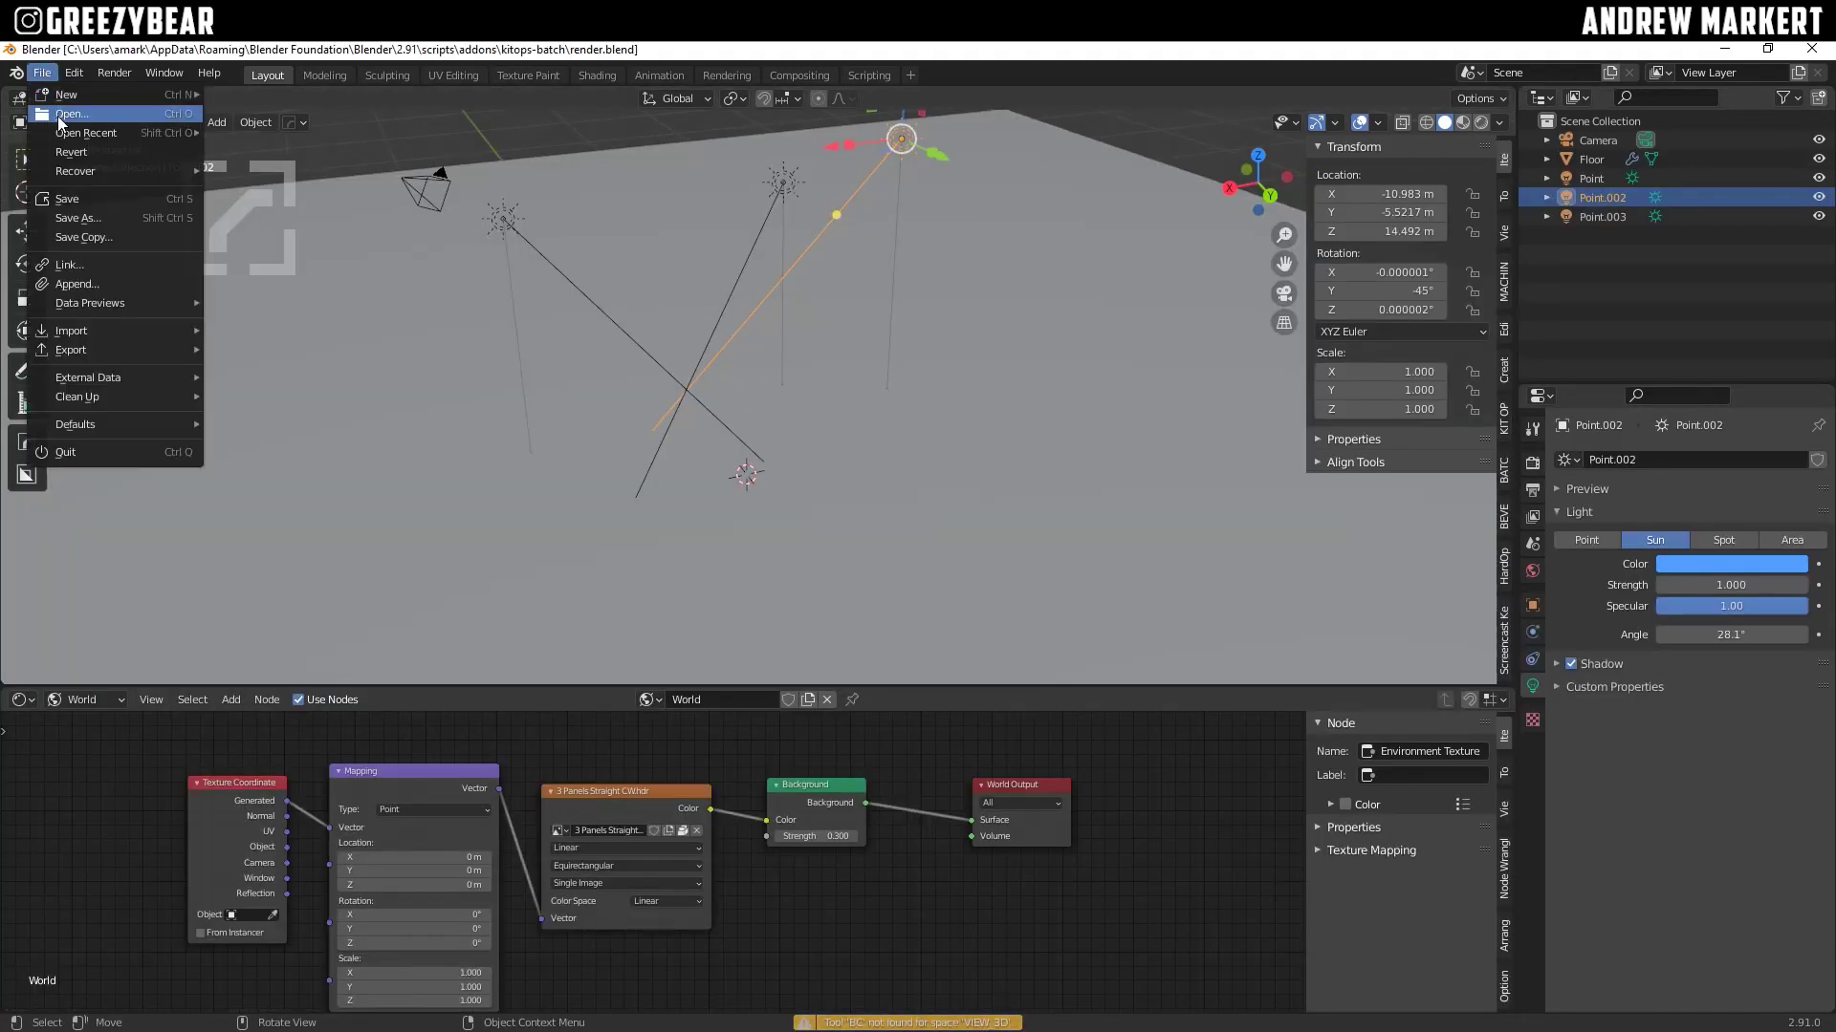
mouse_move(56, 132)
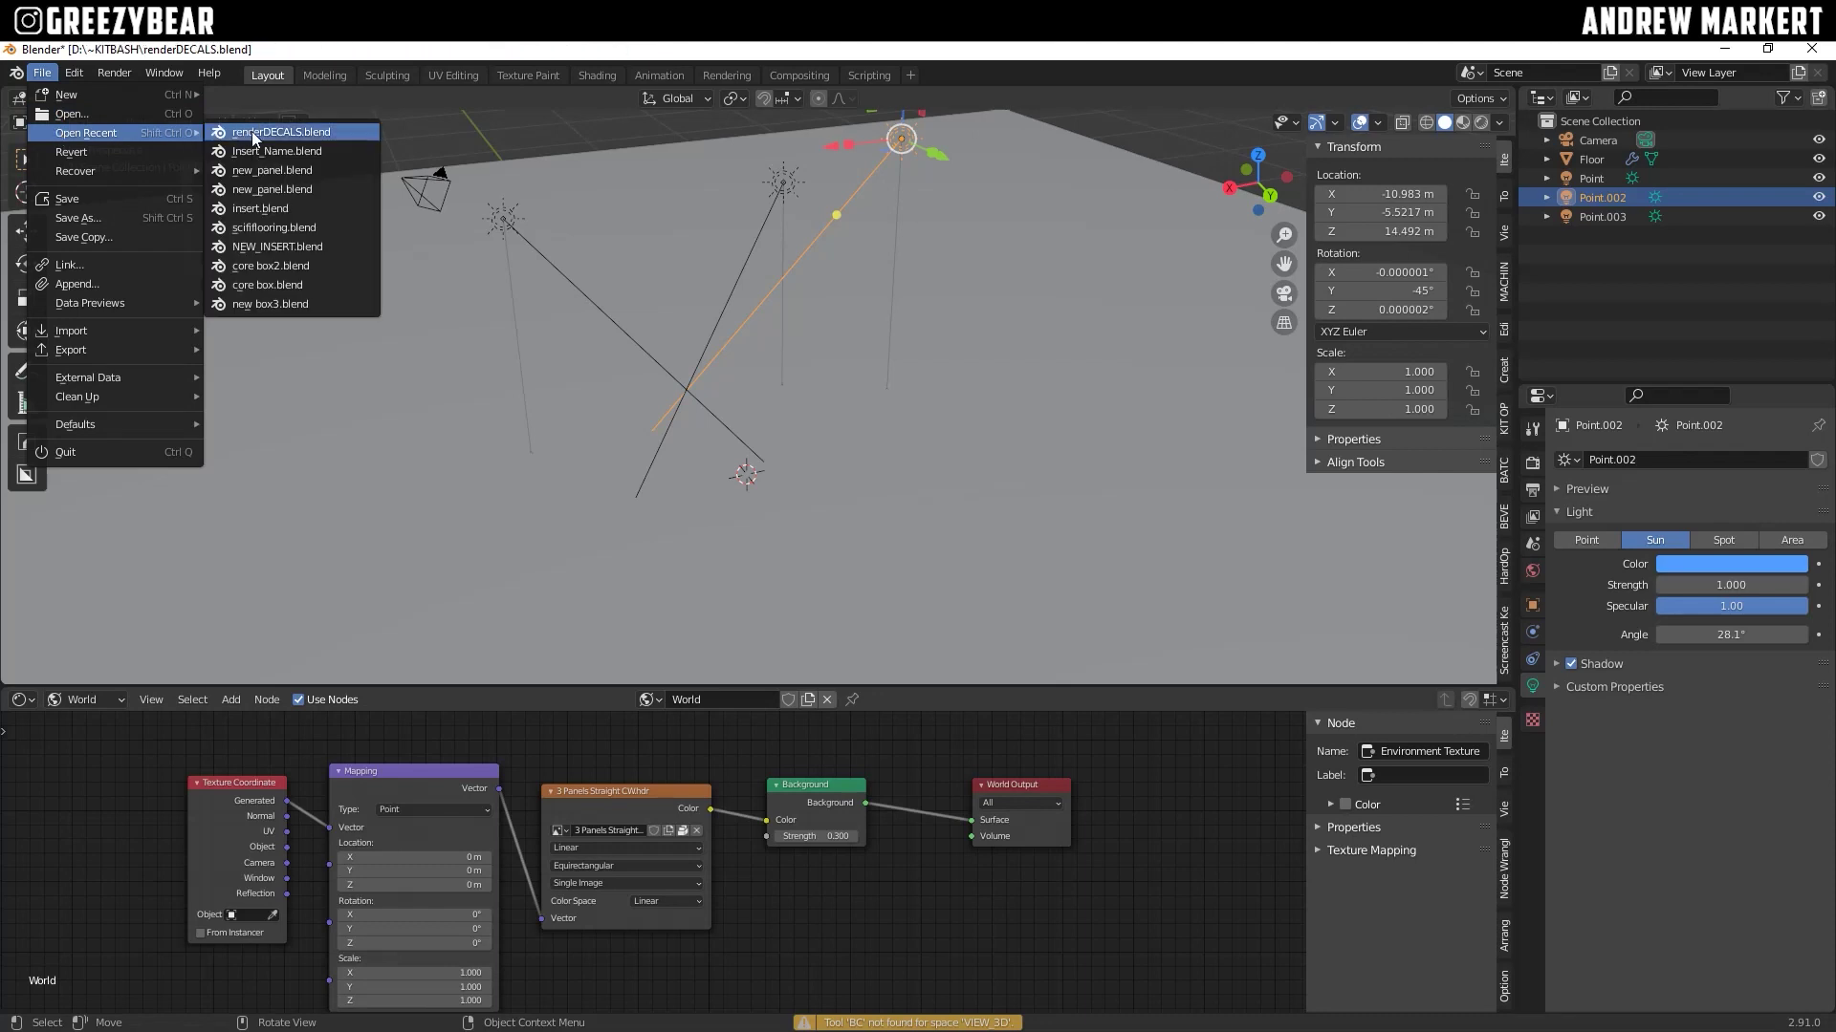
click(251, 132)
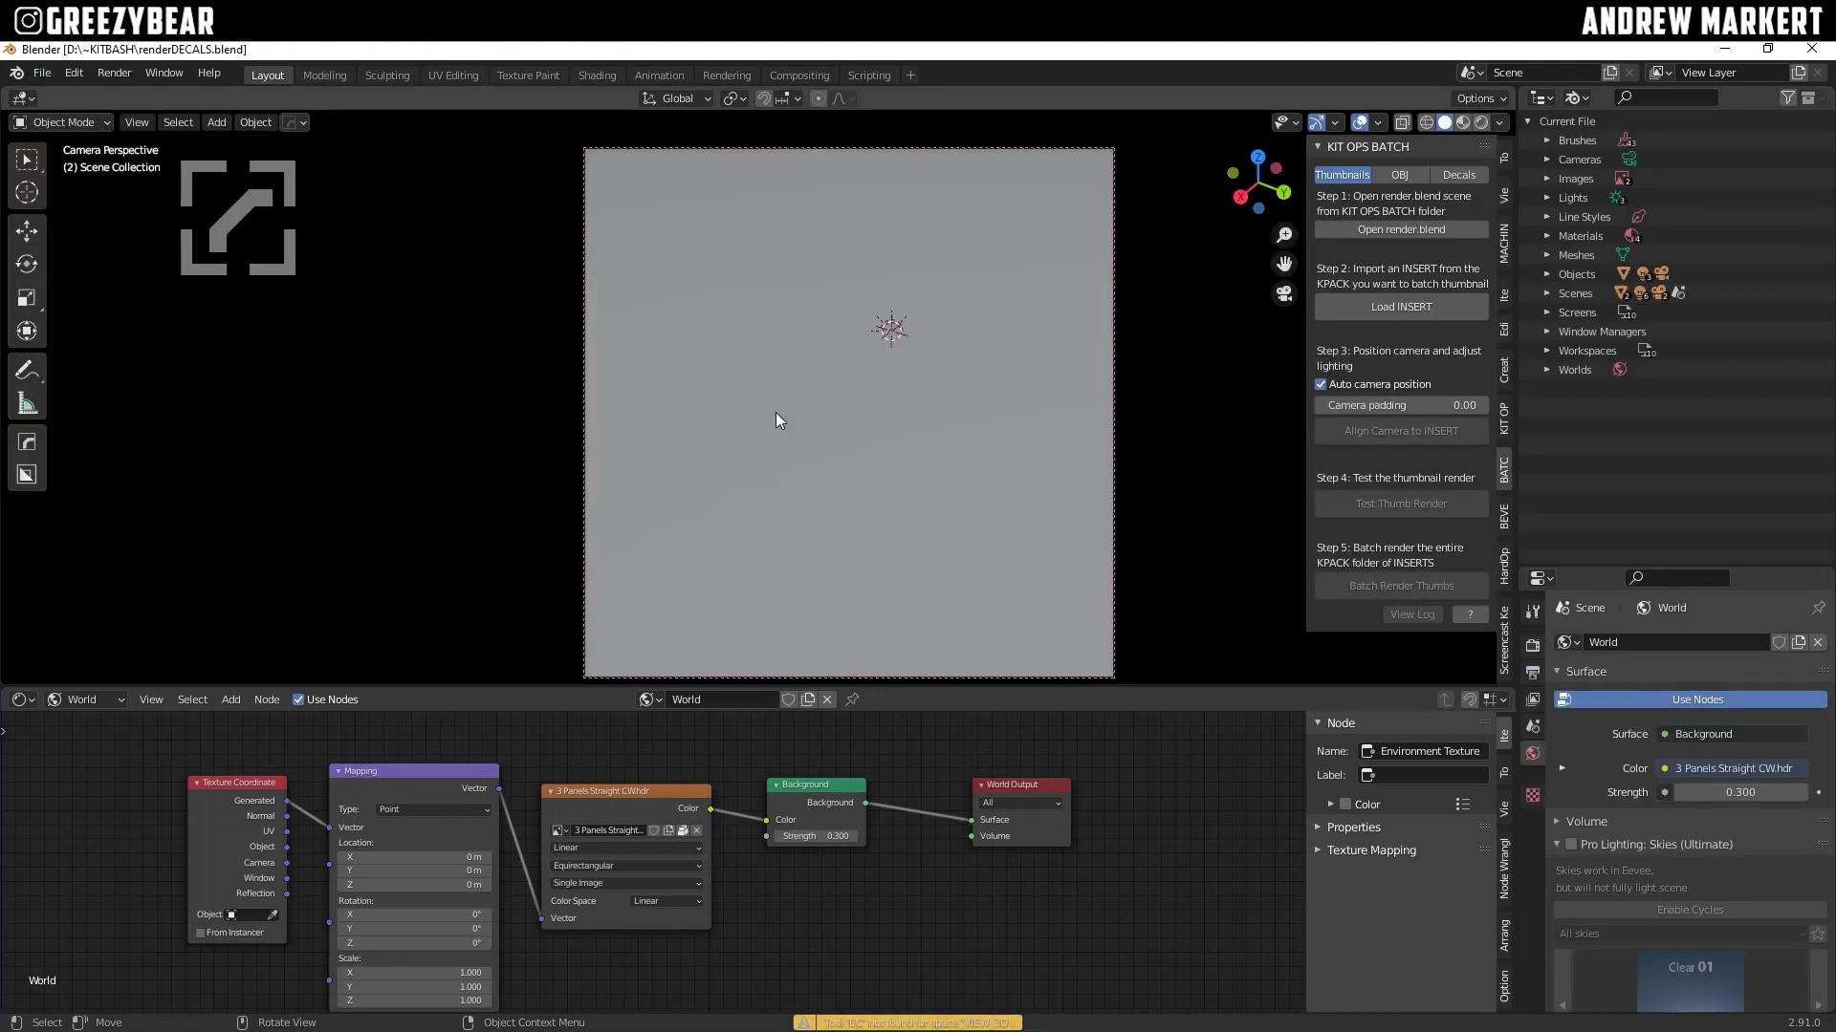
Step: Load VENTINSERTNEW.blend from D:\XXX BATCH XXX as the thumbnail INSERT and align the camera to it
click(1348, 305)
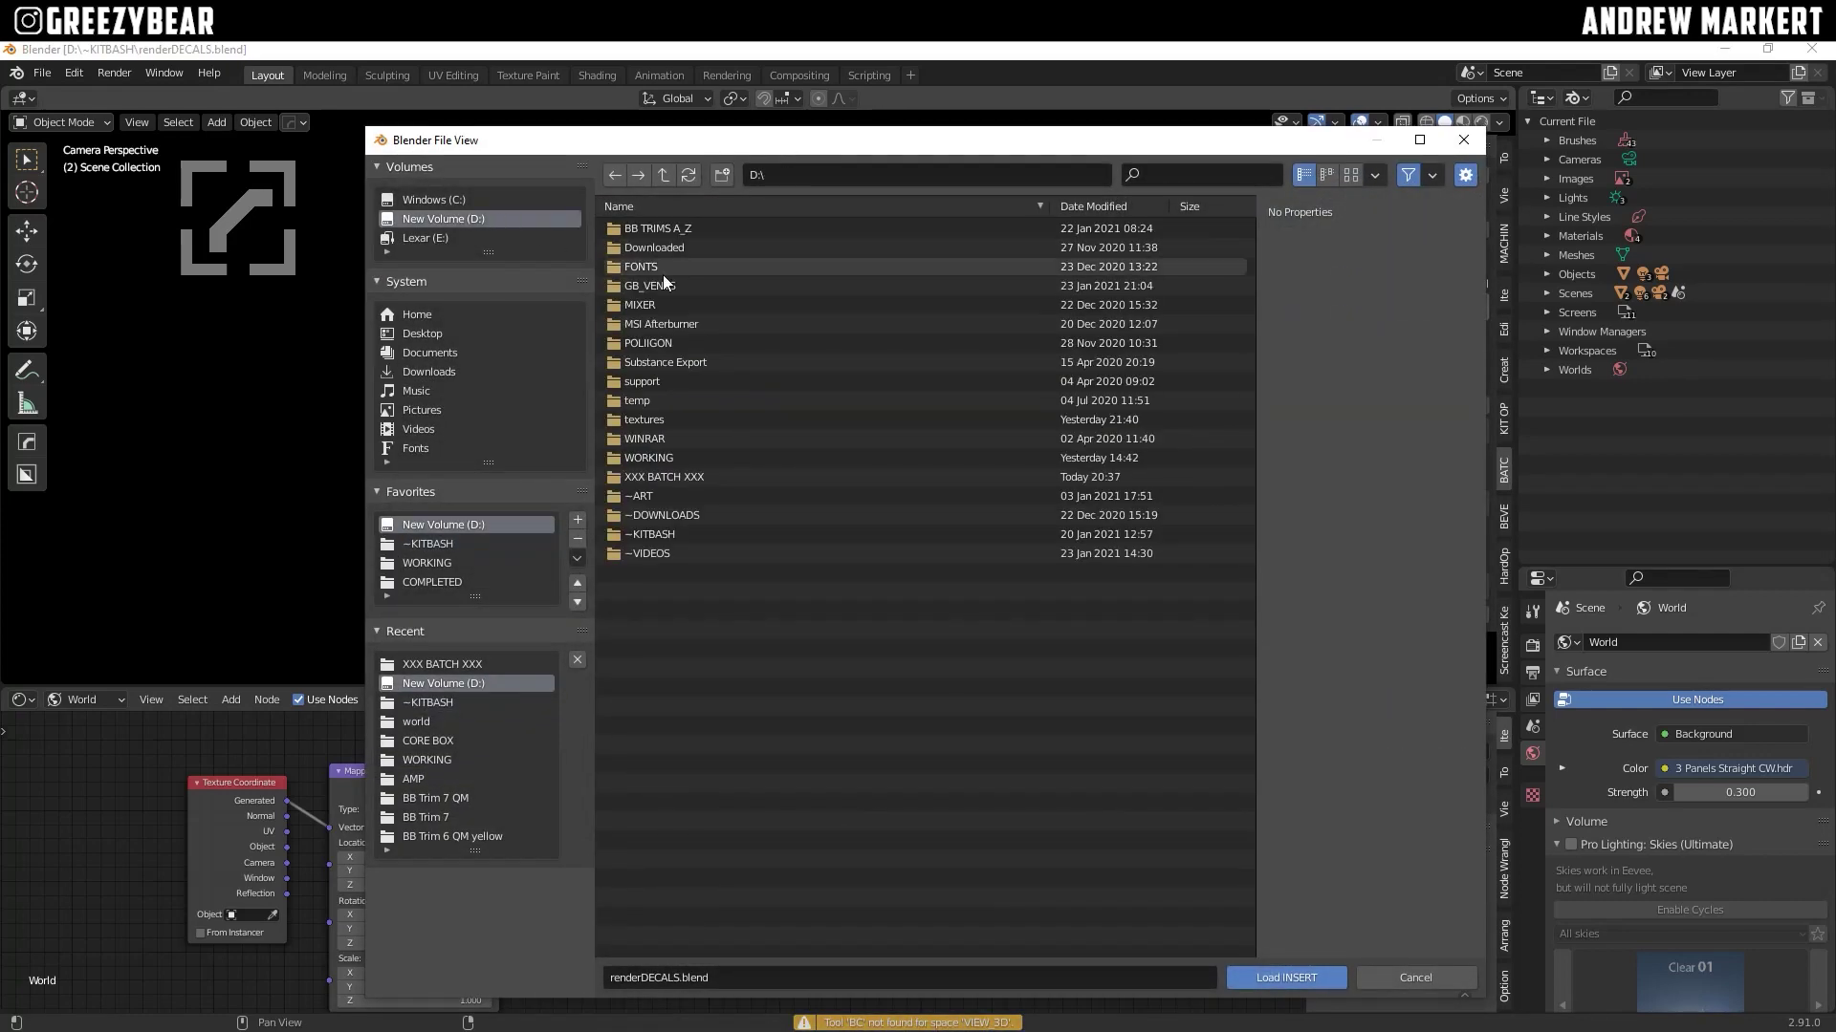
double_click(710, 475)
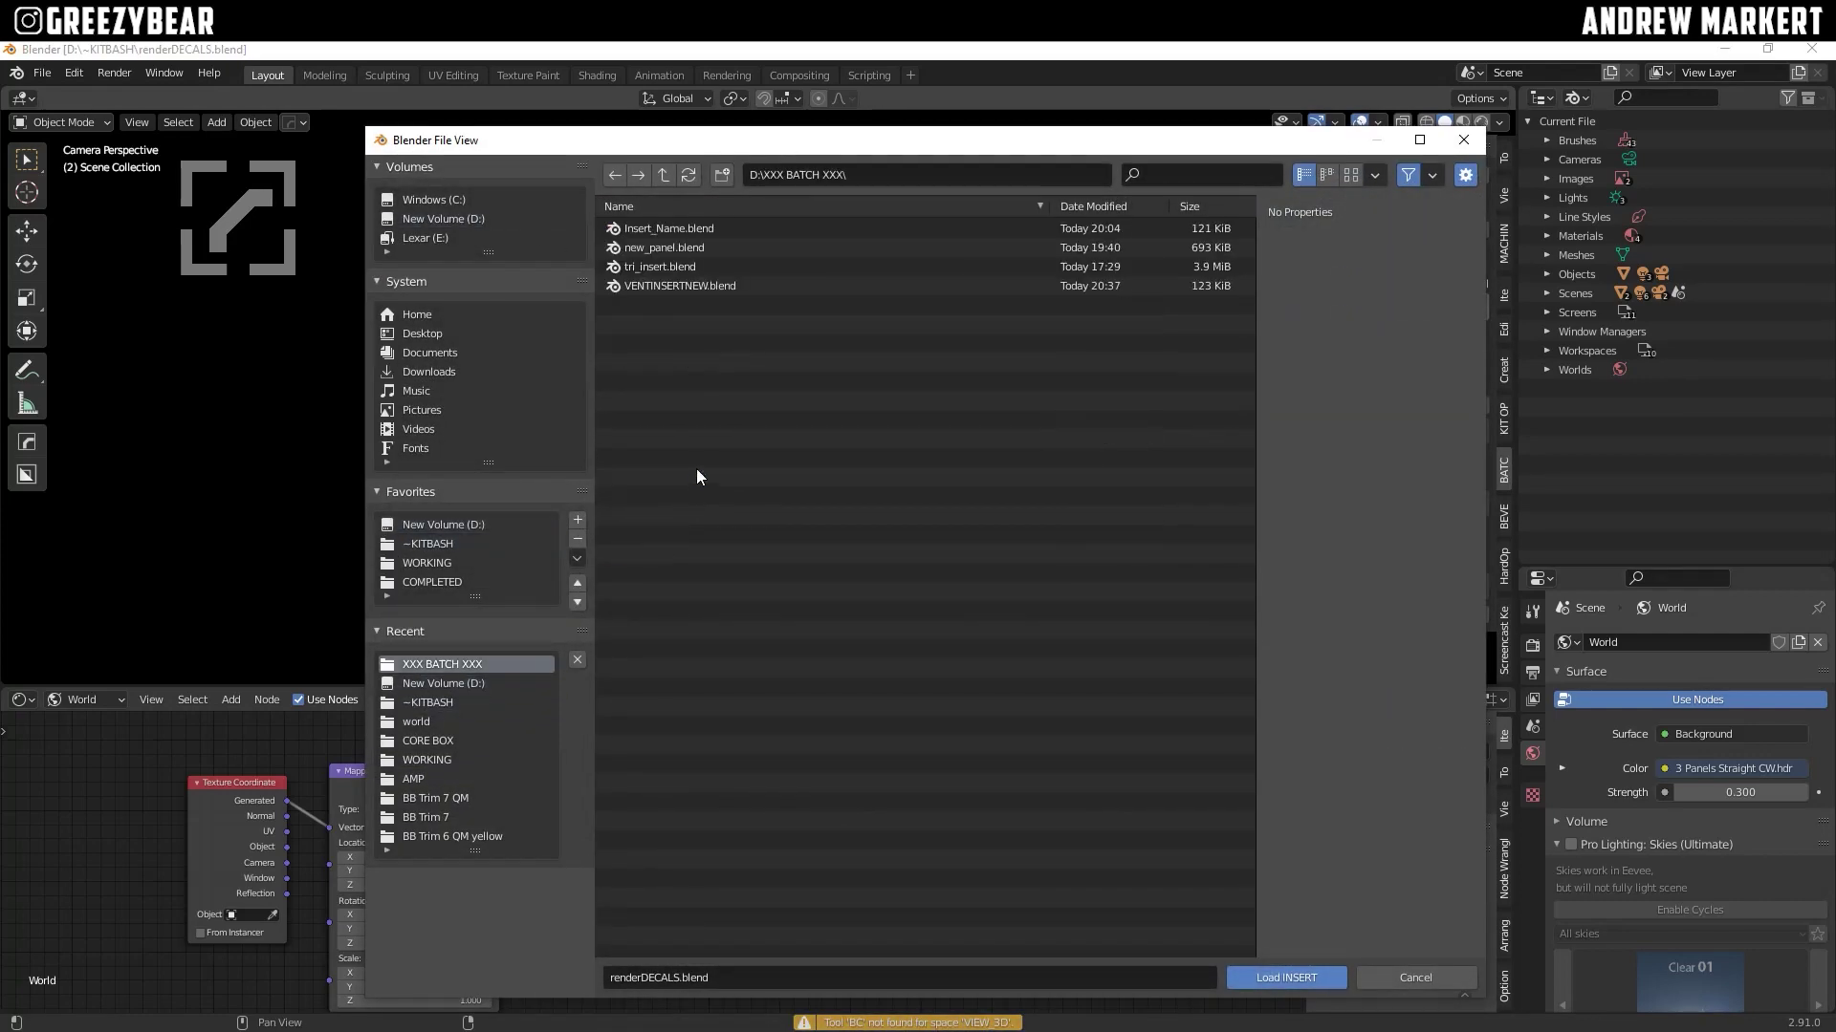
click(675, 285)
click(1260, 973)
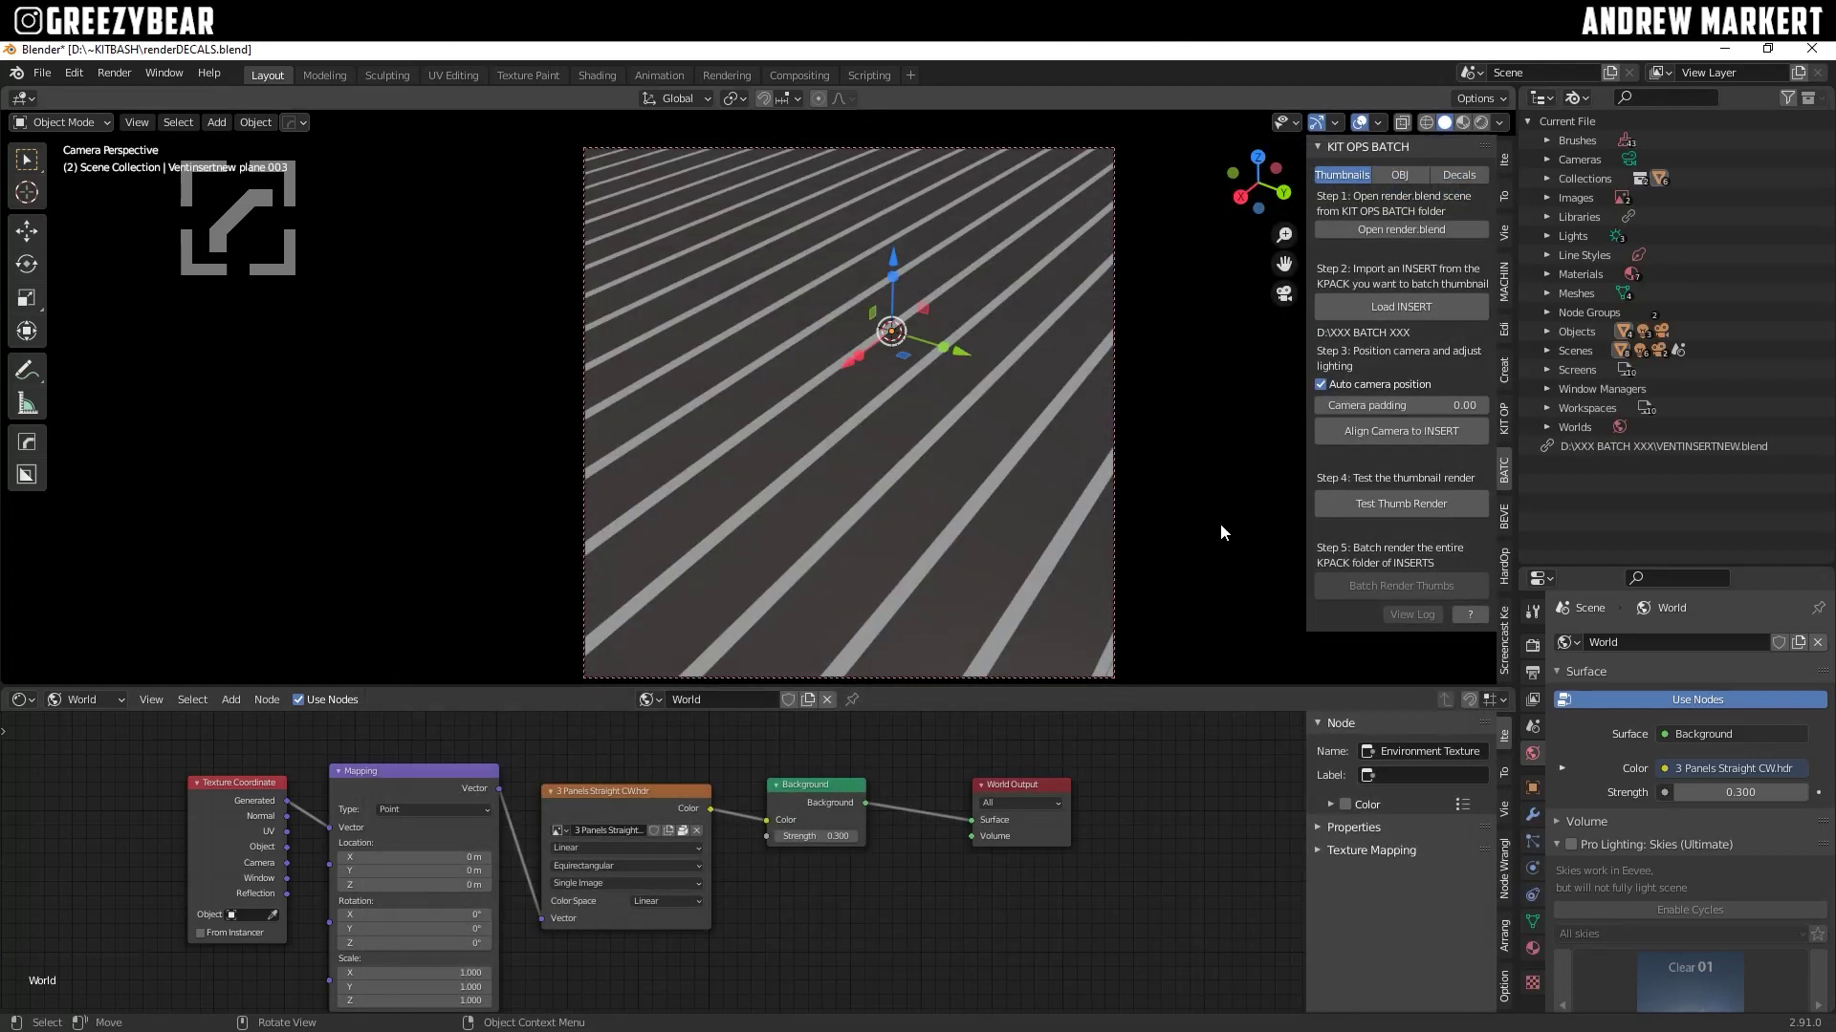
click(1333, 437)
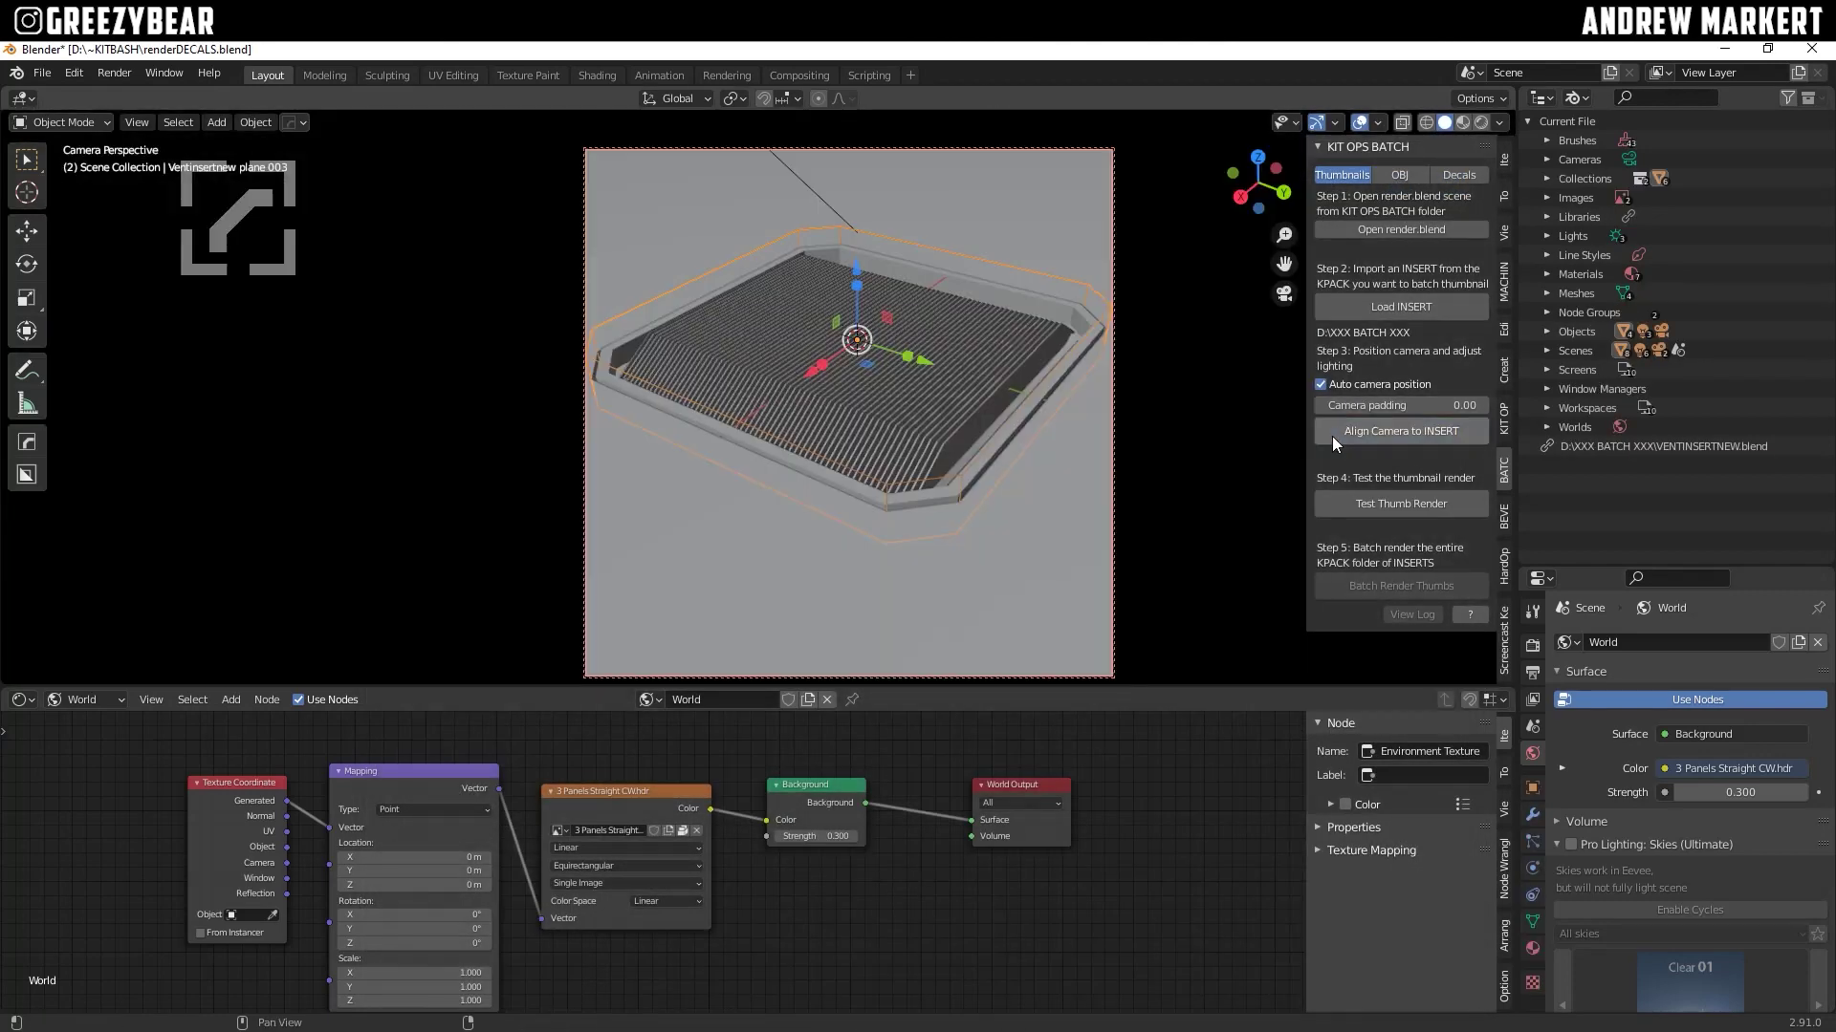
Step: Run a test thumbnail render of the INSERT and batch render thumbnails for the entire KPACK folder
click(1328, 507)
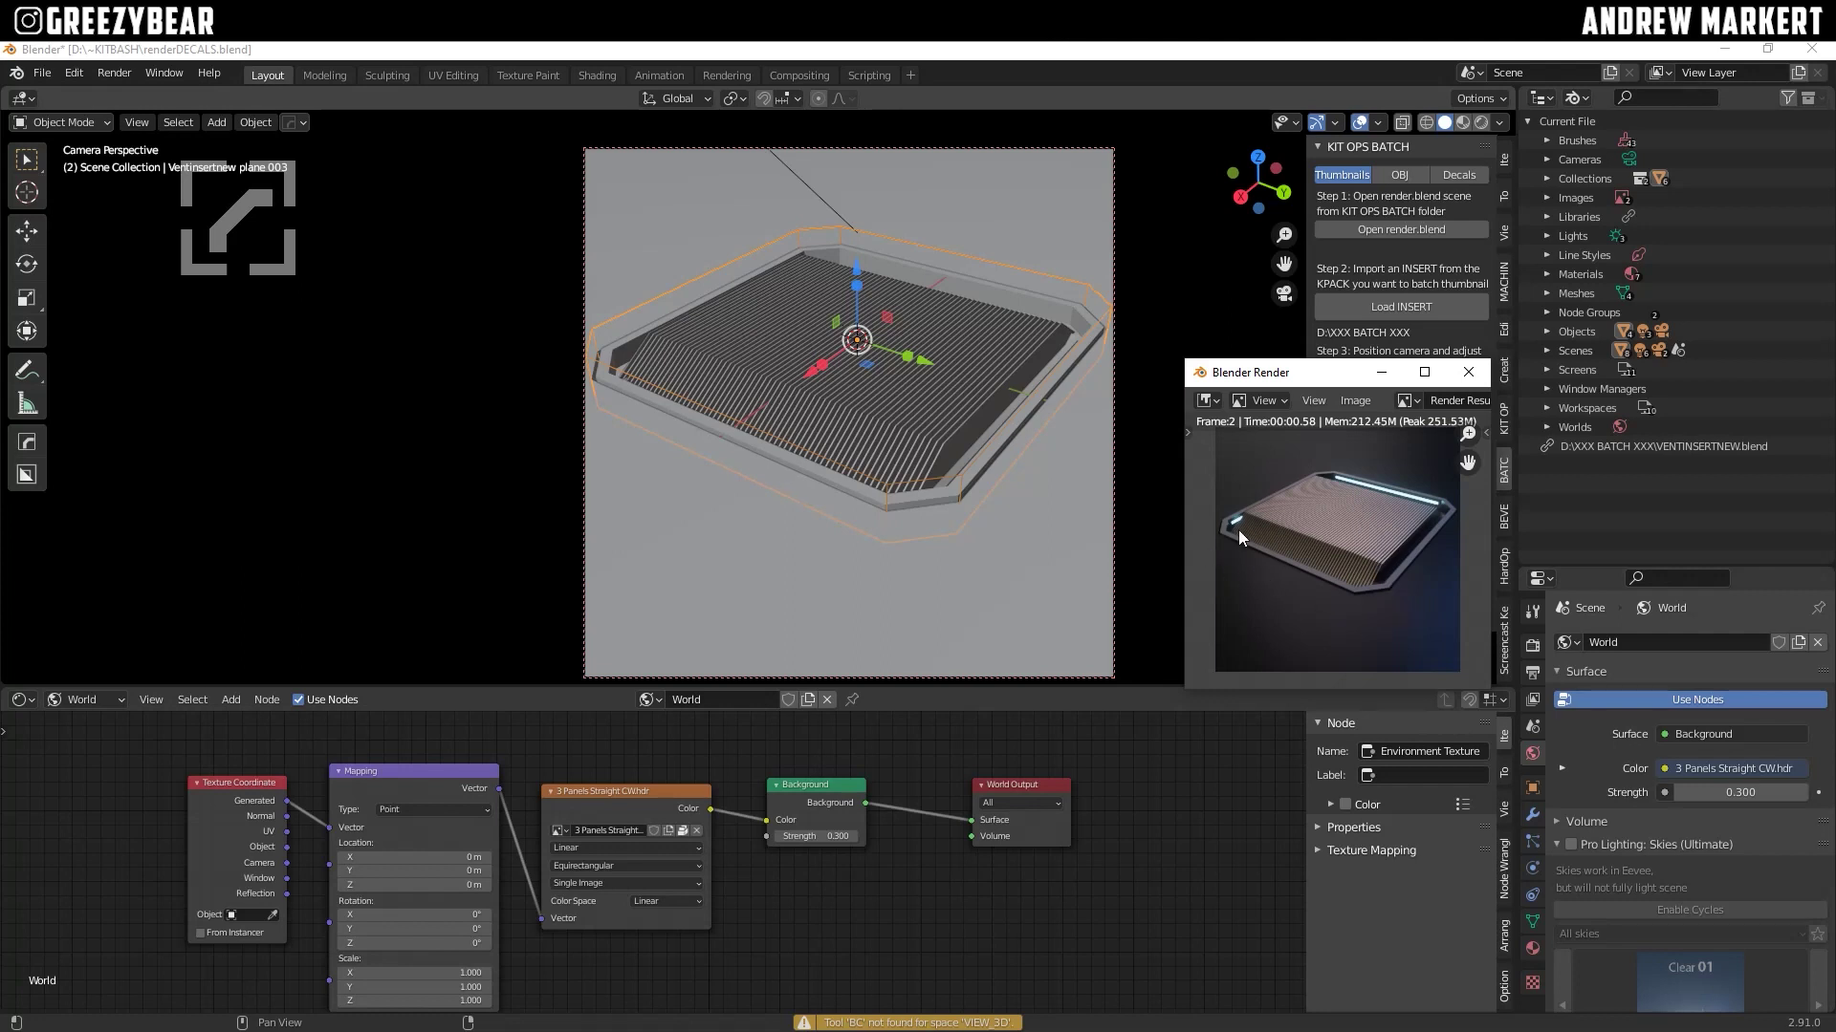
click(1468, 372)
click(1348, 586)
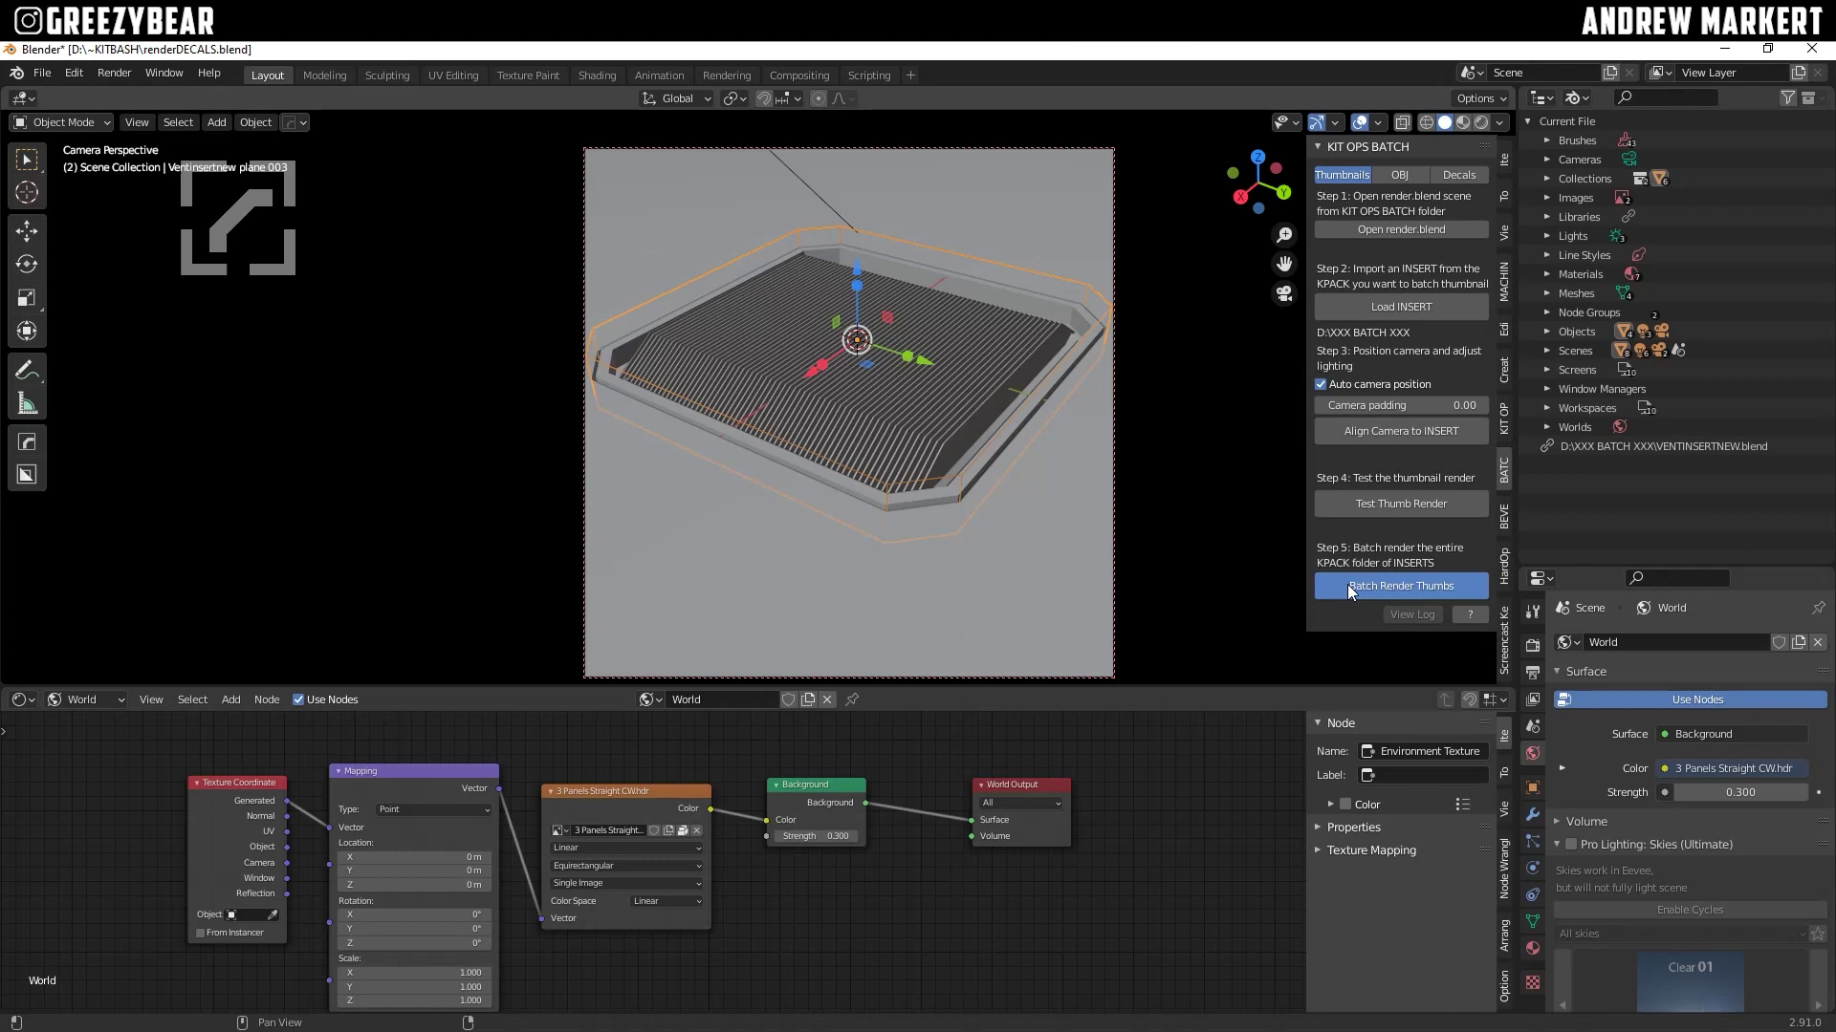
Step: Start a new General file without saving the changes to renderDECALS
click(38, 73)
mouse_move(57, 95)
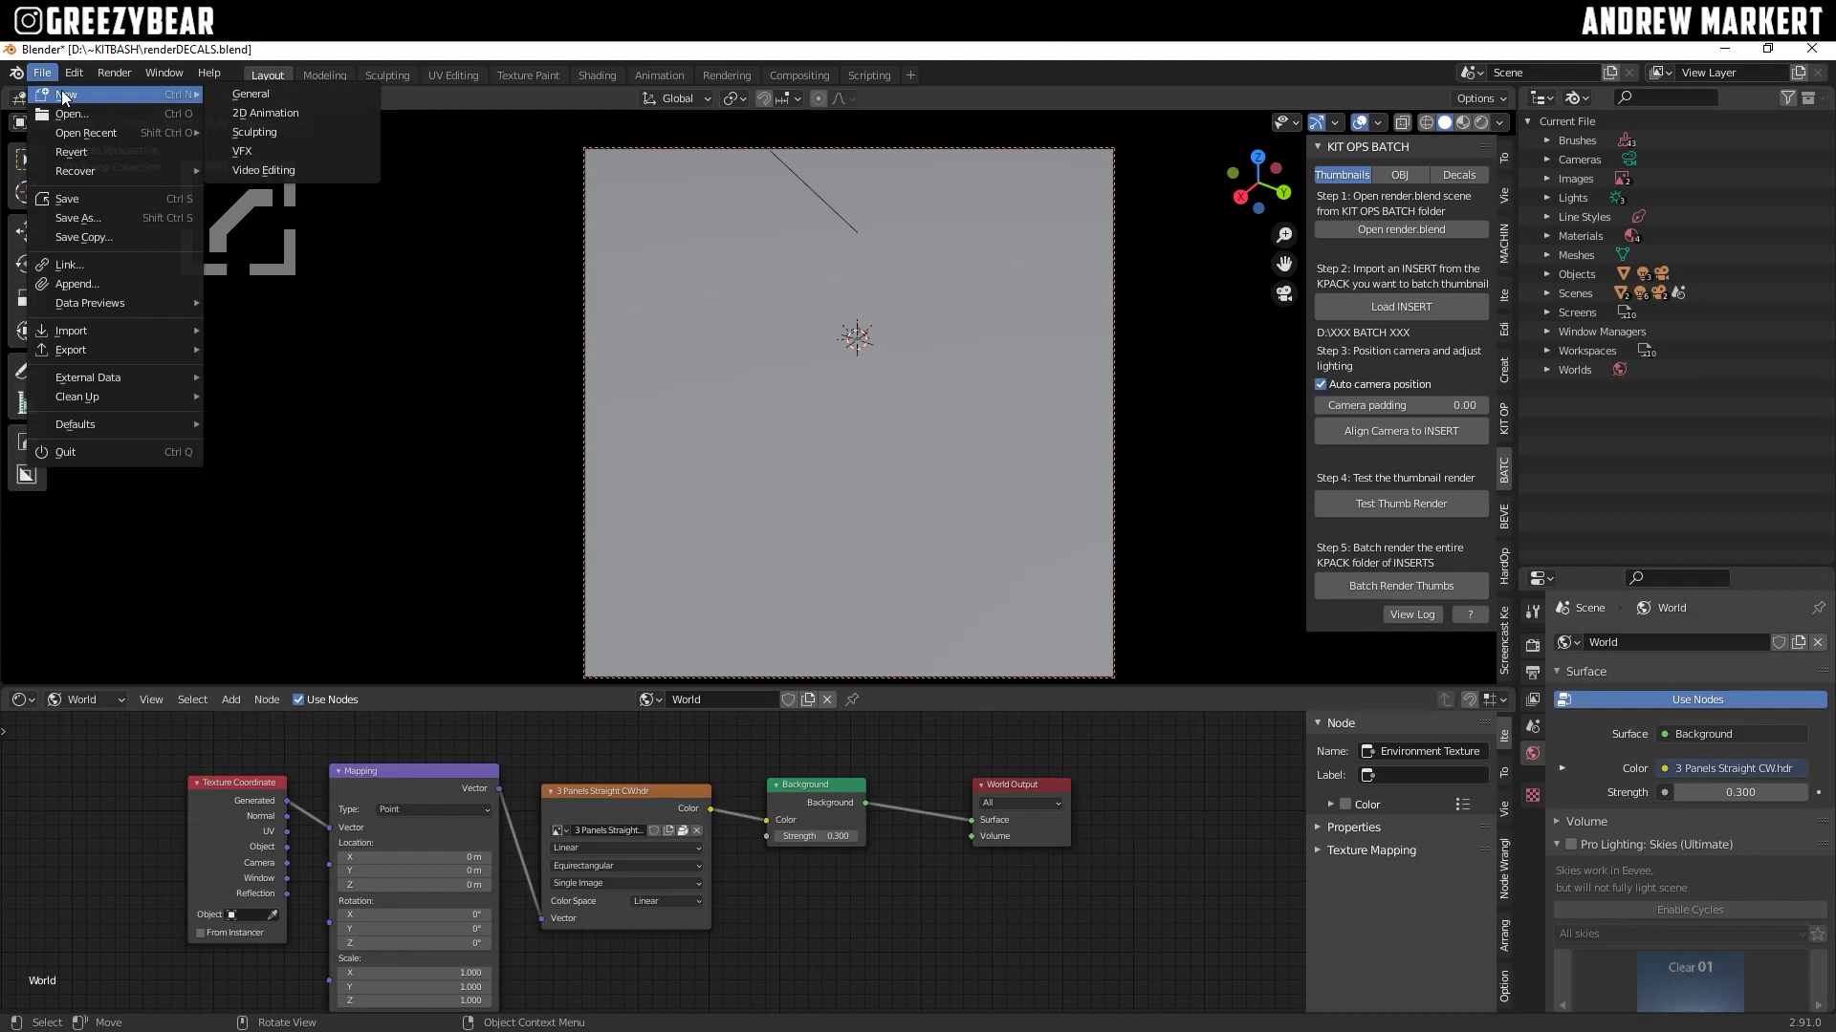
click(248, 94)
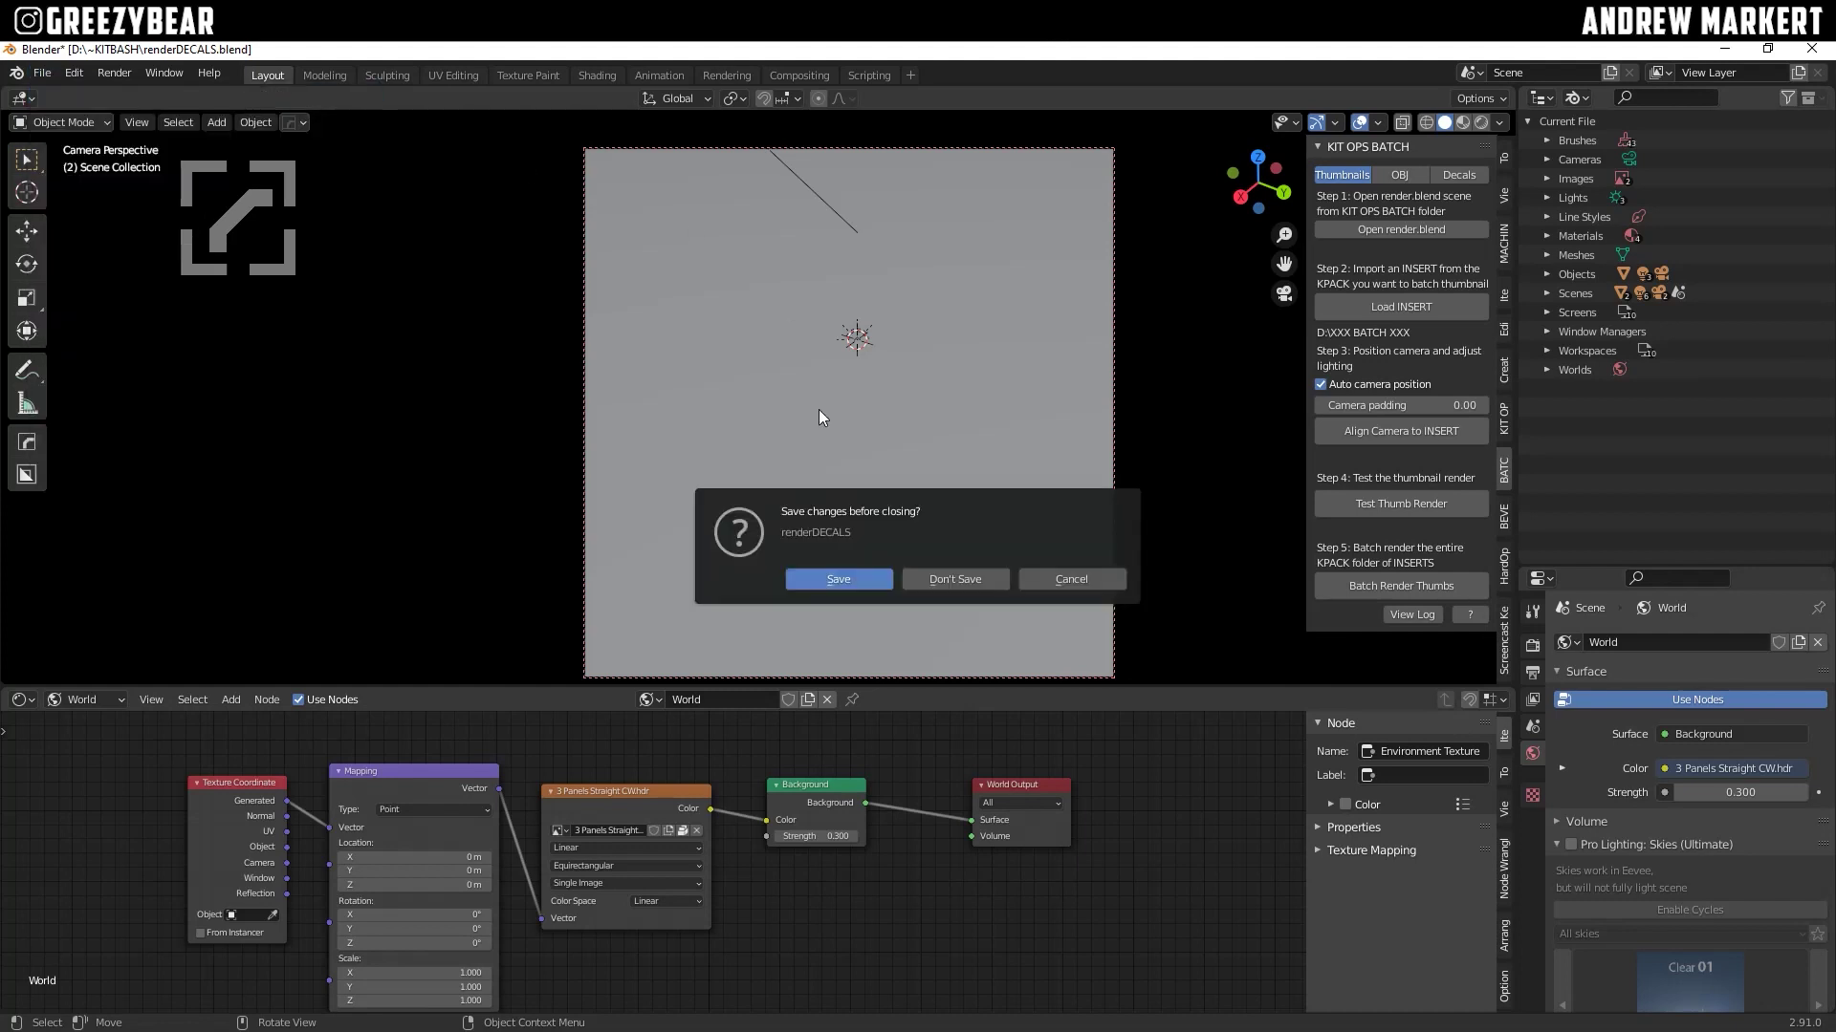
click(975, 578)
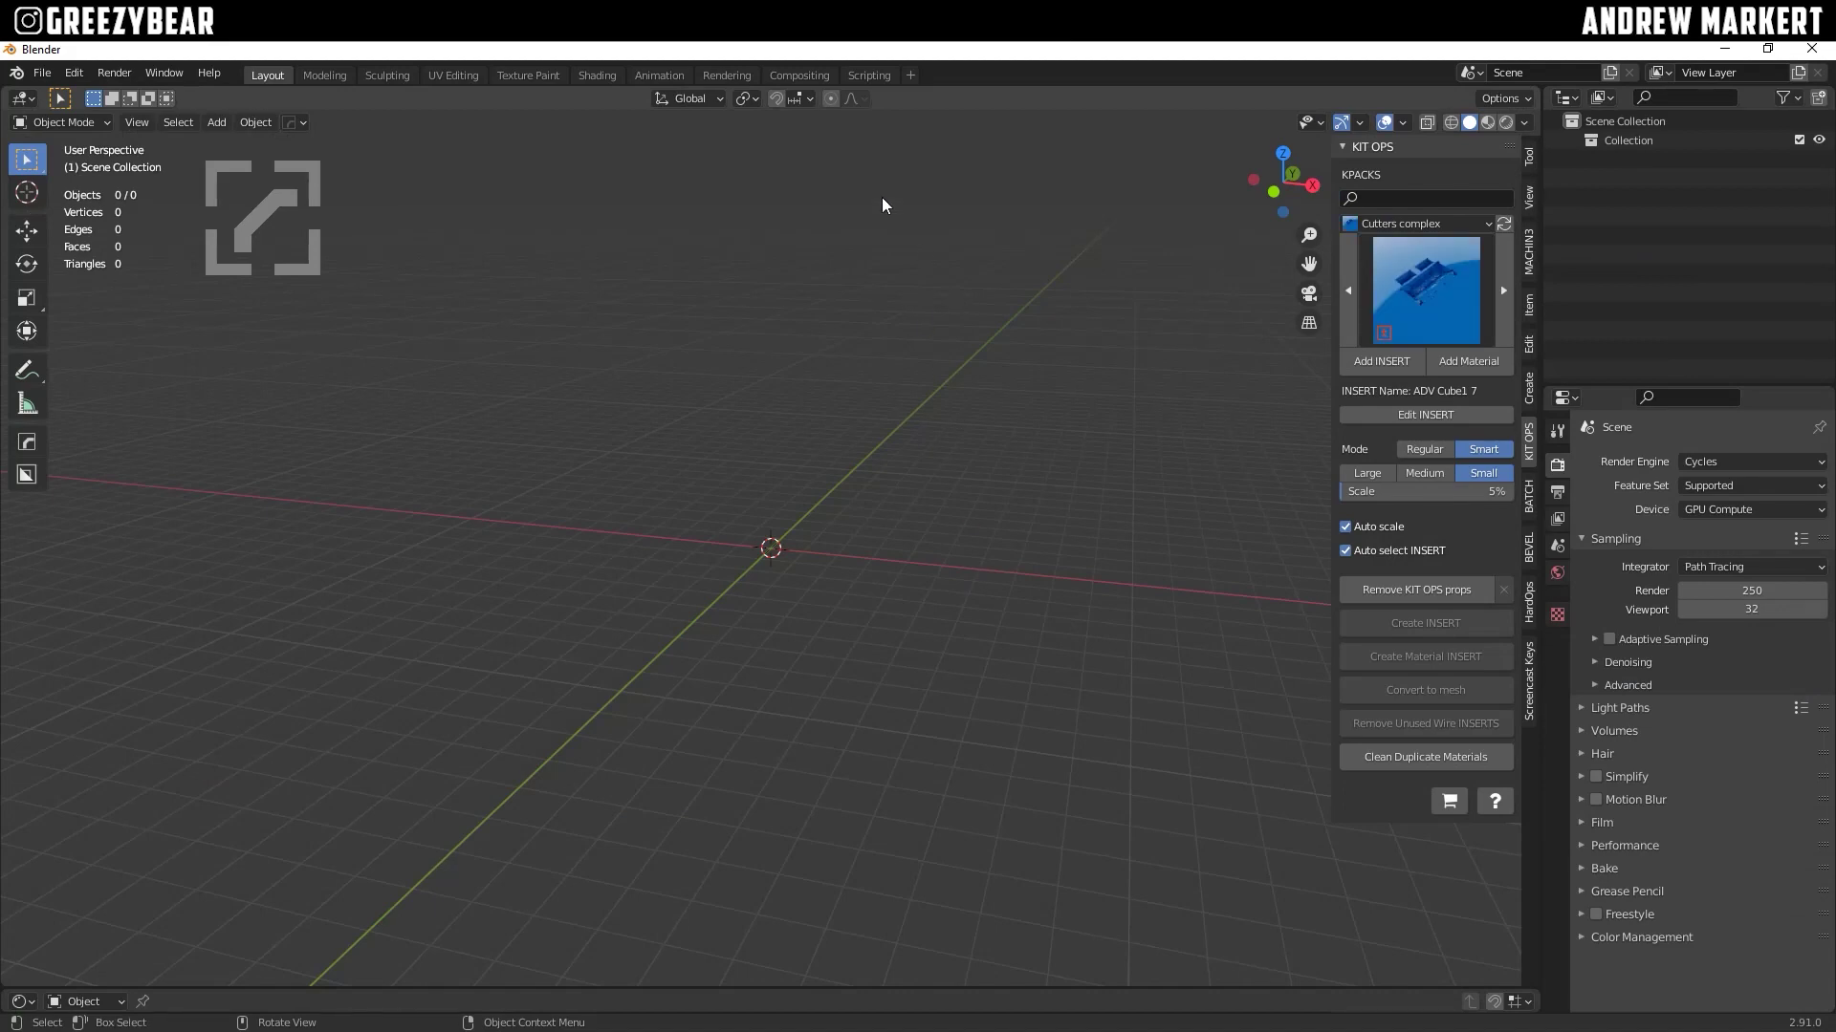
Step: In File Explorer, copy the VENTINSERTNEW Blender and PNG files from the XXX BATCH XXX folder on drive D
key(super+e)
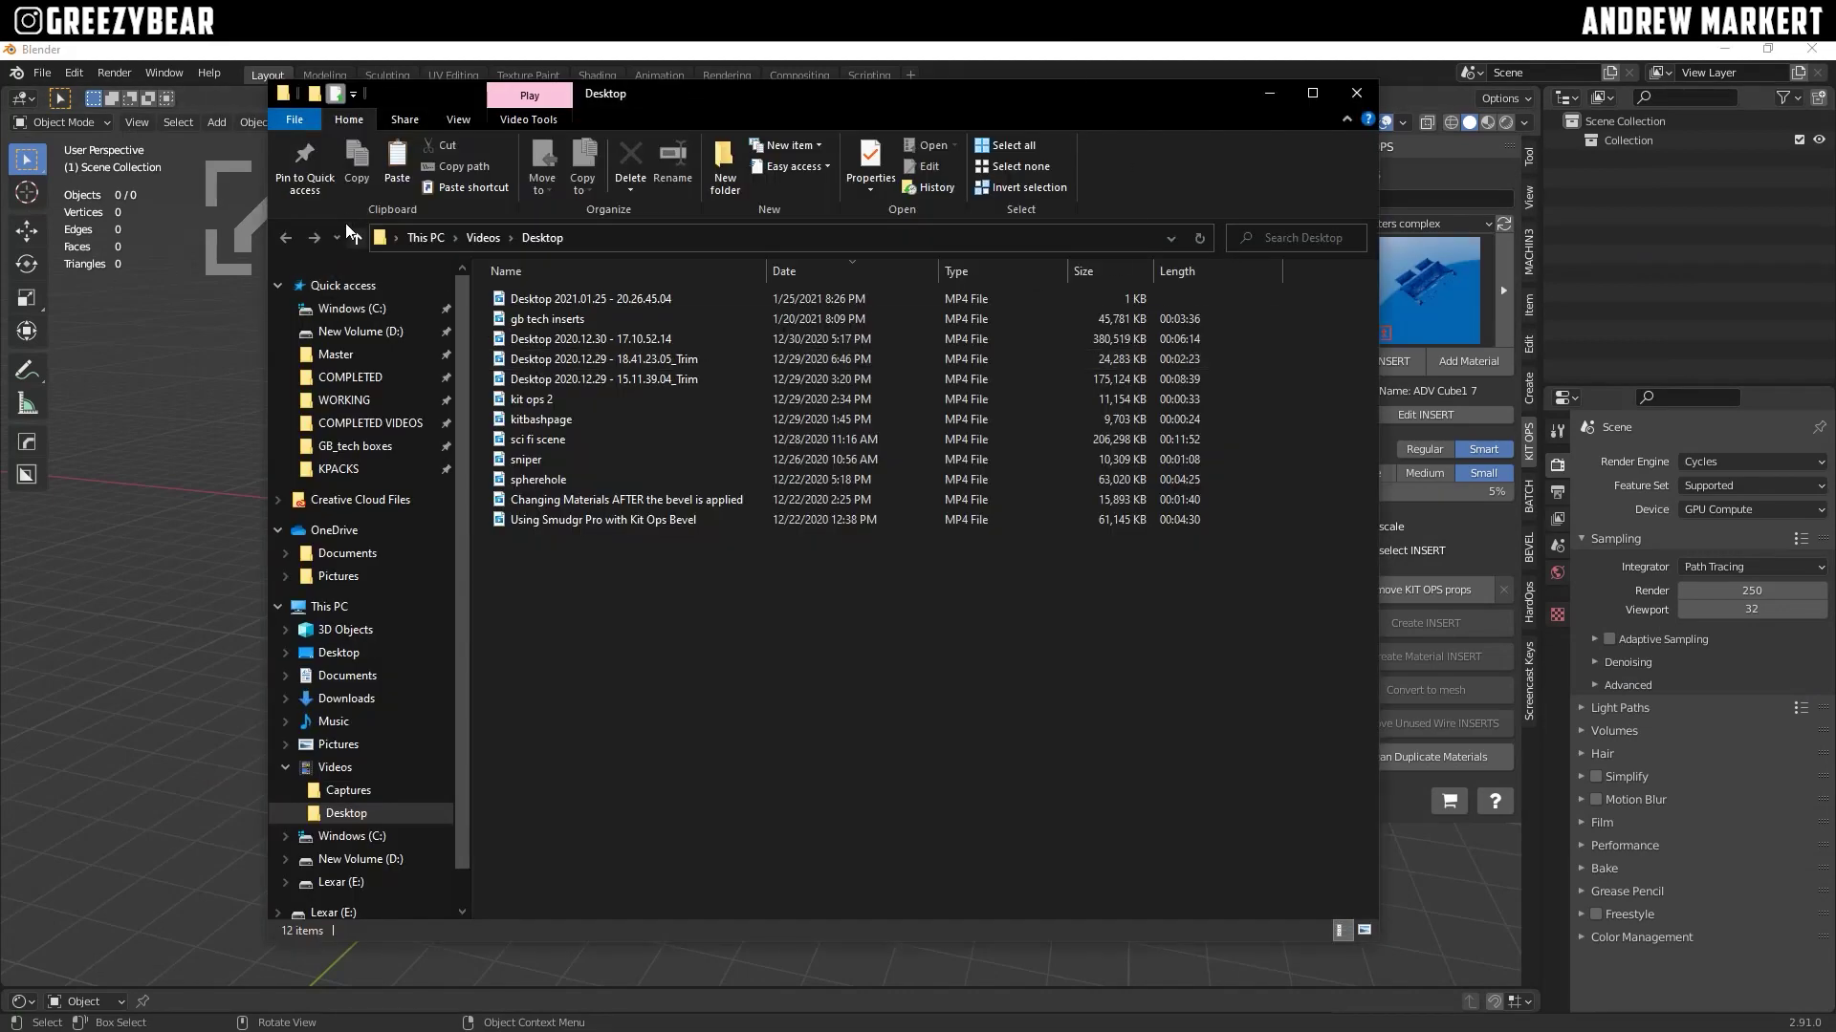
click(362, 330)
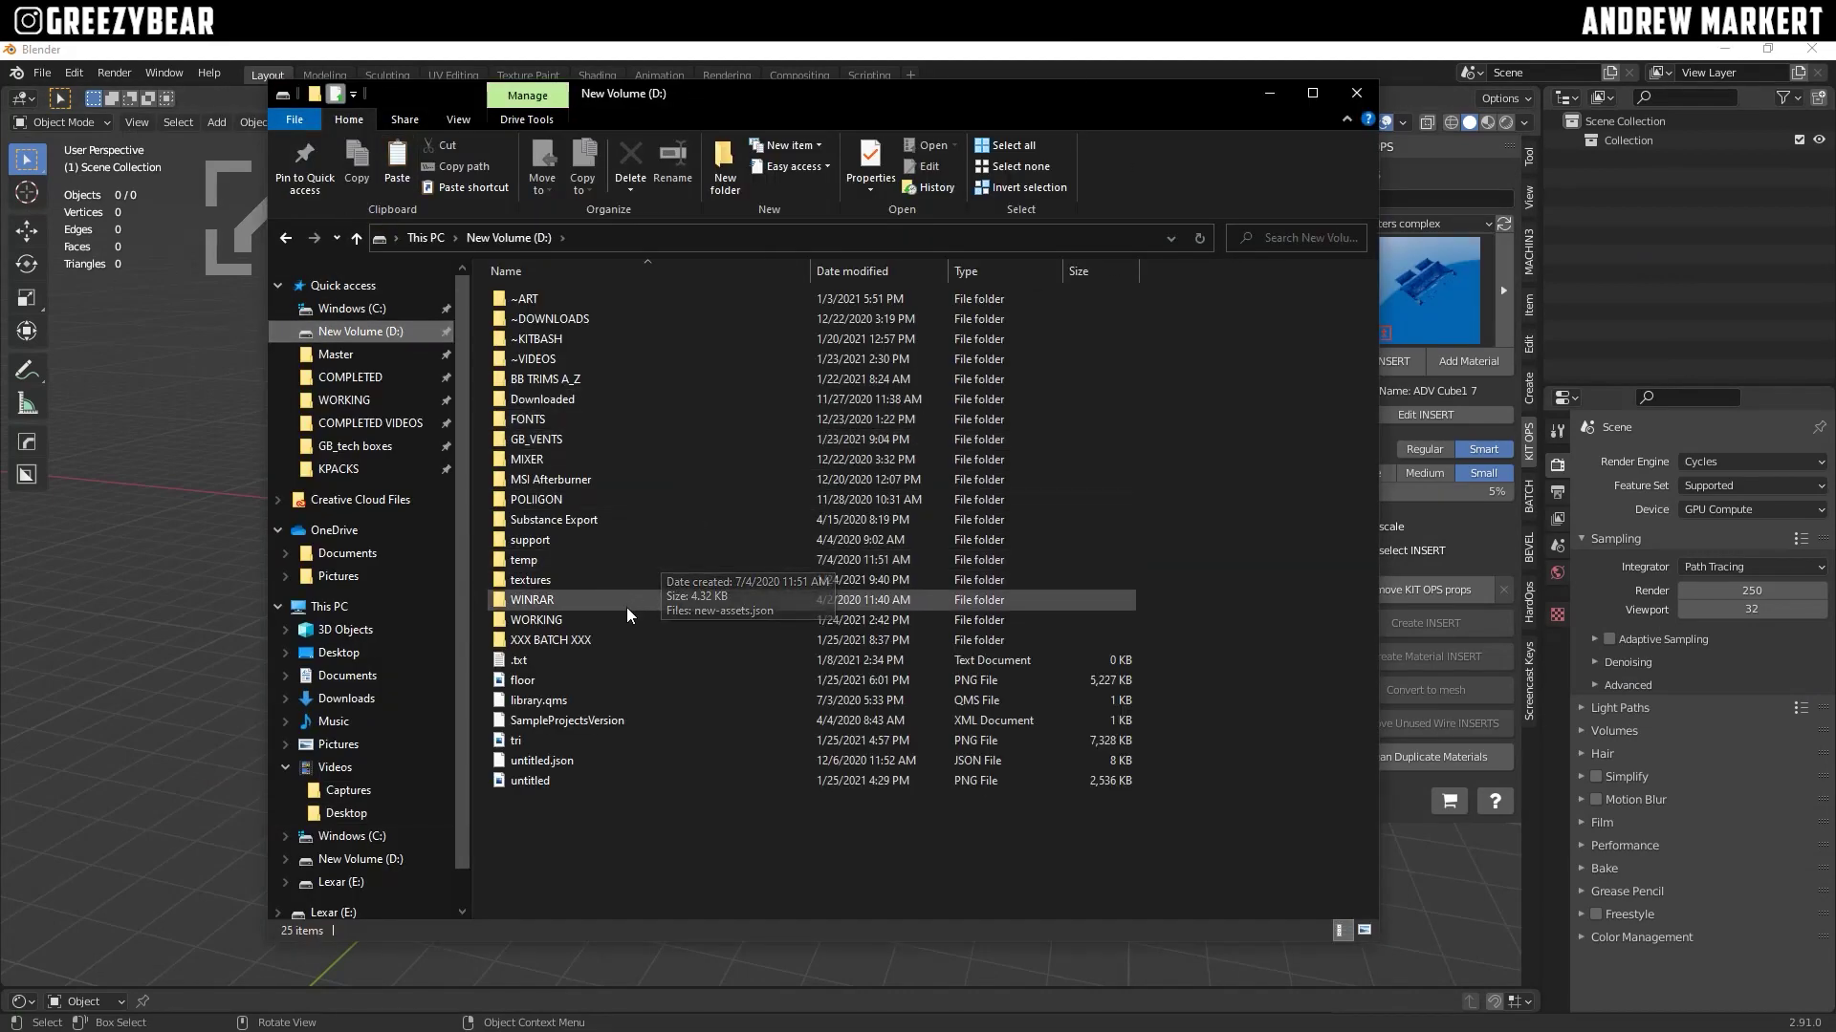
double_click(610, 639)
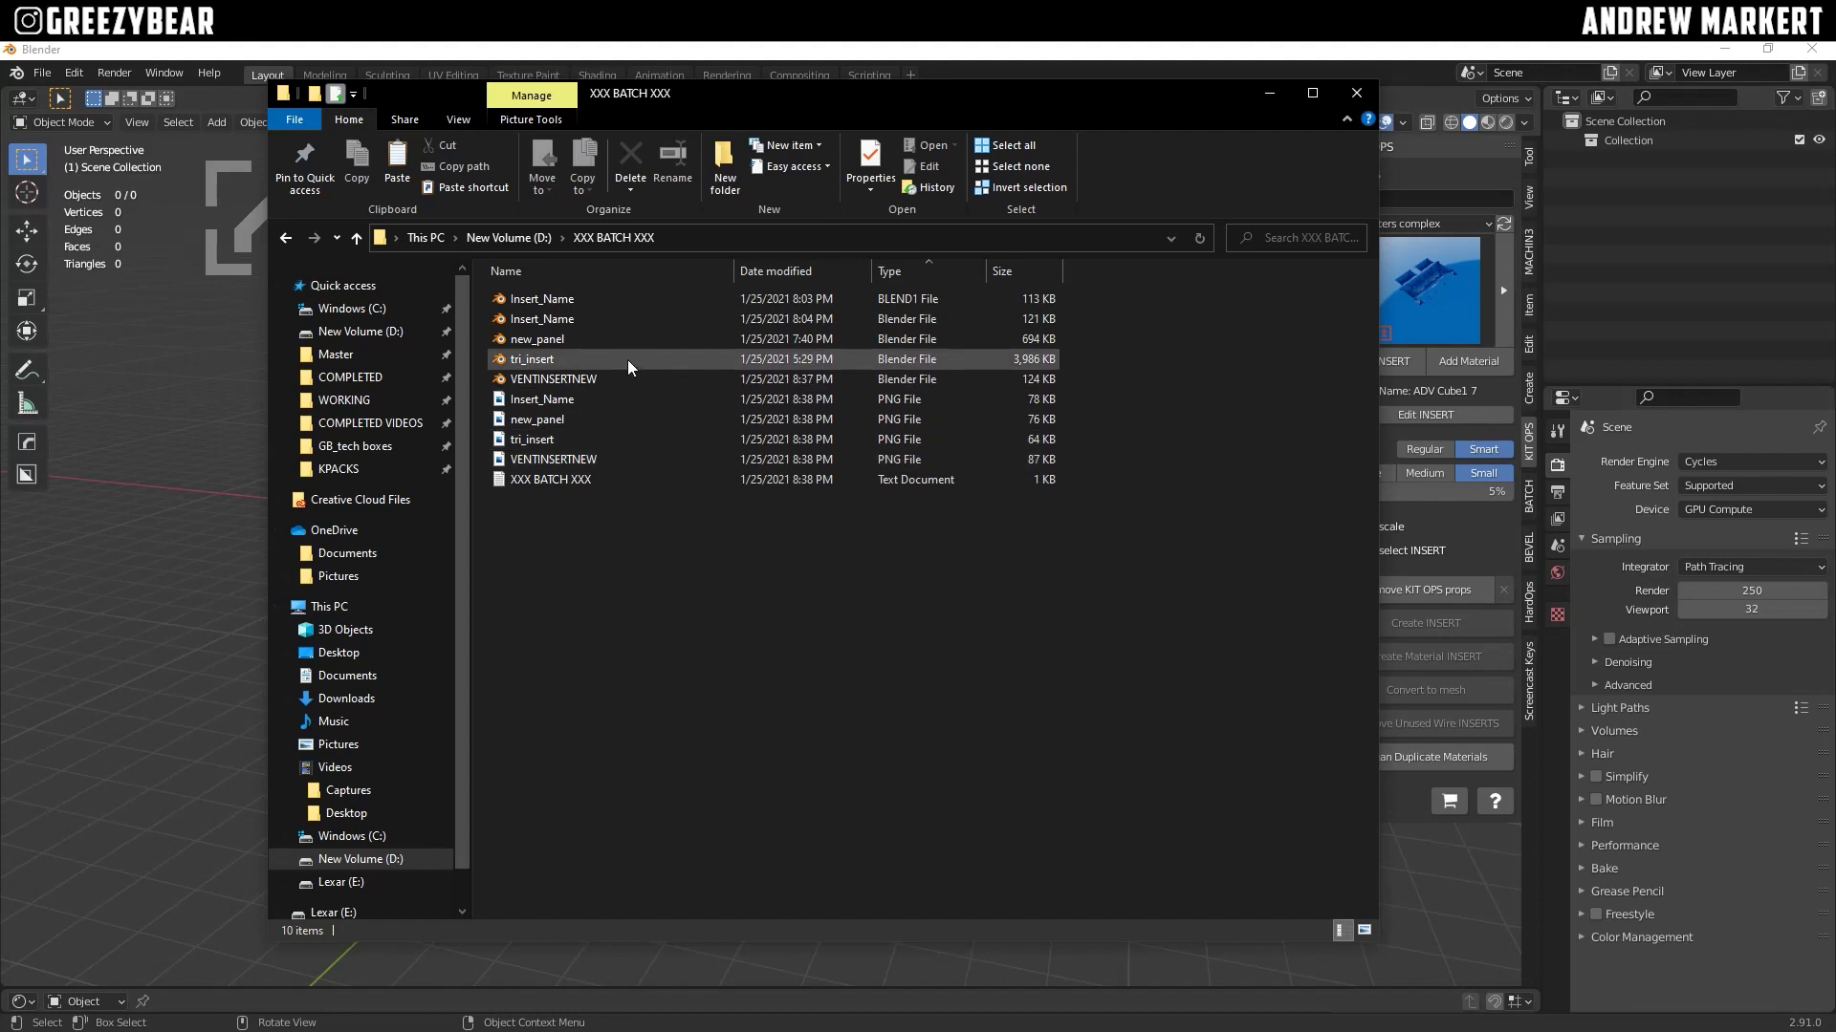
click(602, 378)
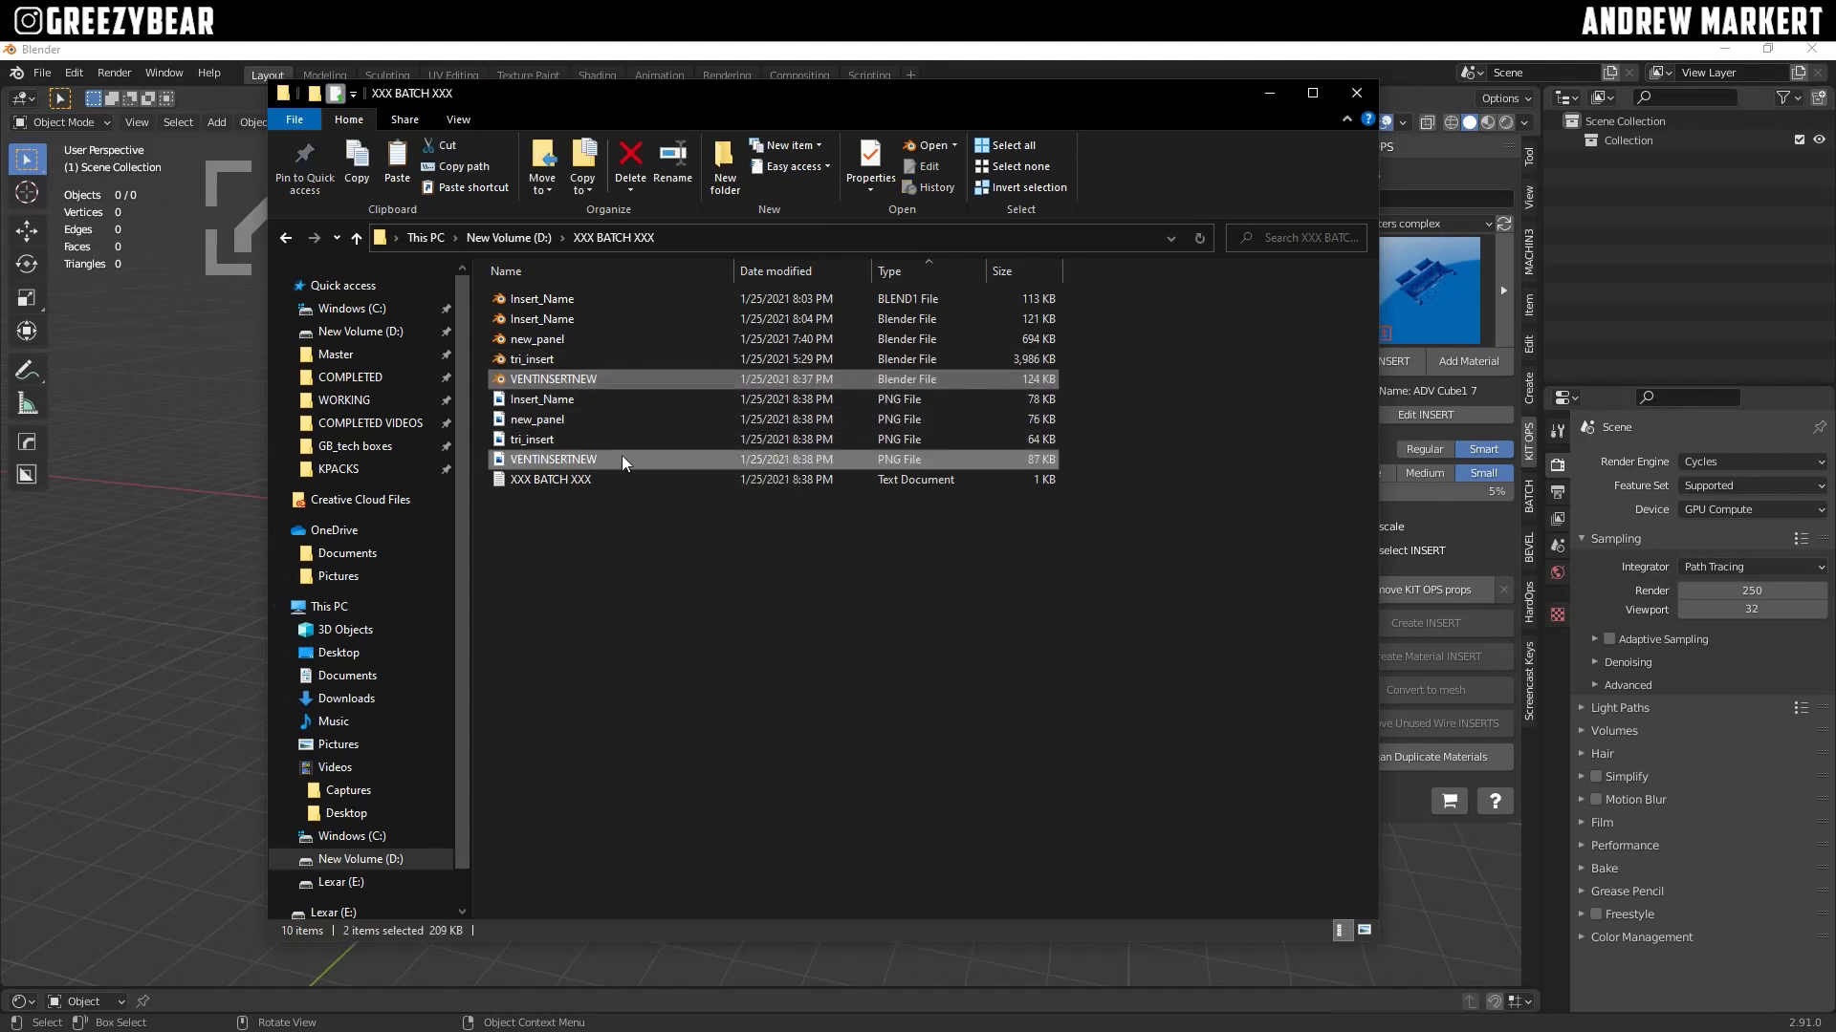
right_click(581, 465)
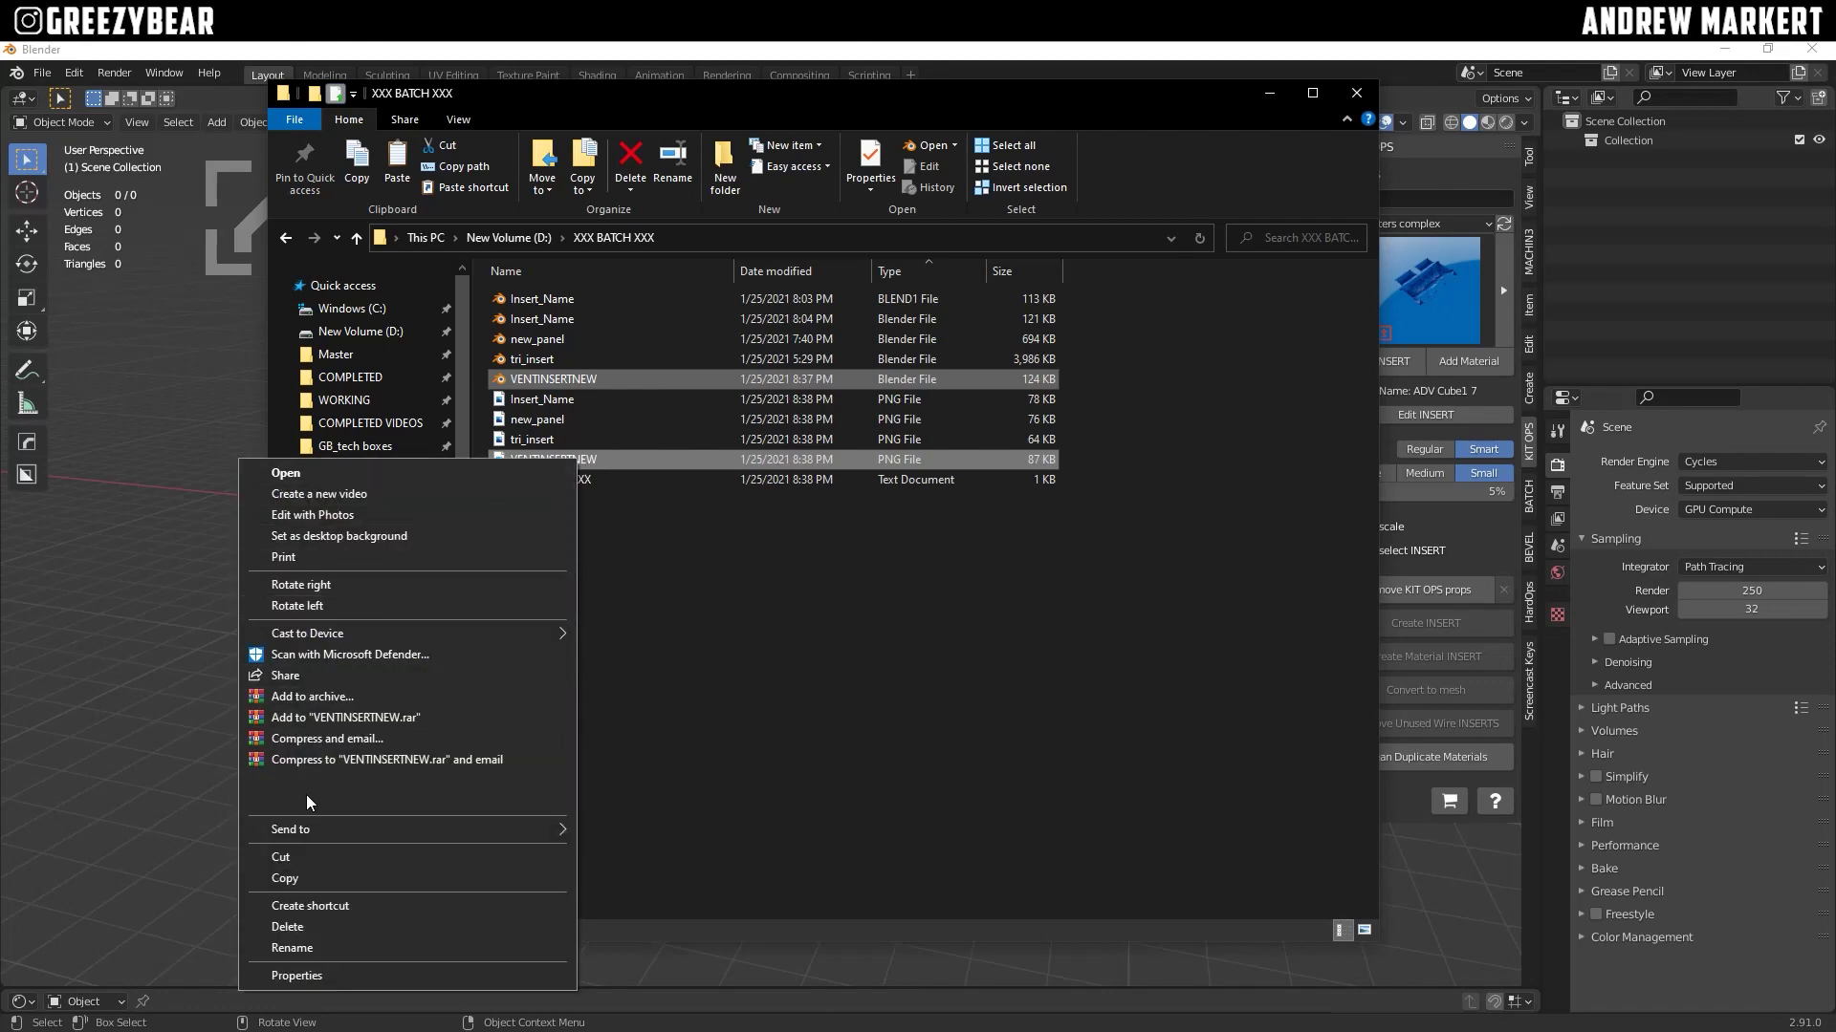
click(306, 878)
Step: Paste the two copied files into the kitops Master\GB_tech boxes folder and refresh the KPACKS in Blender
click(355, 445)
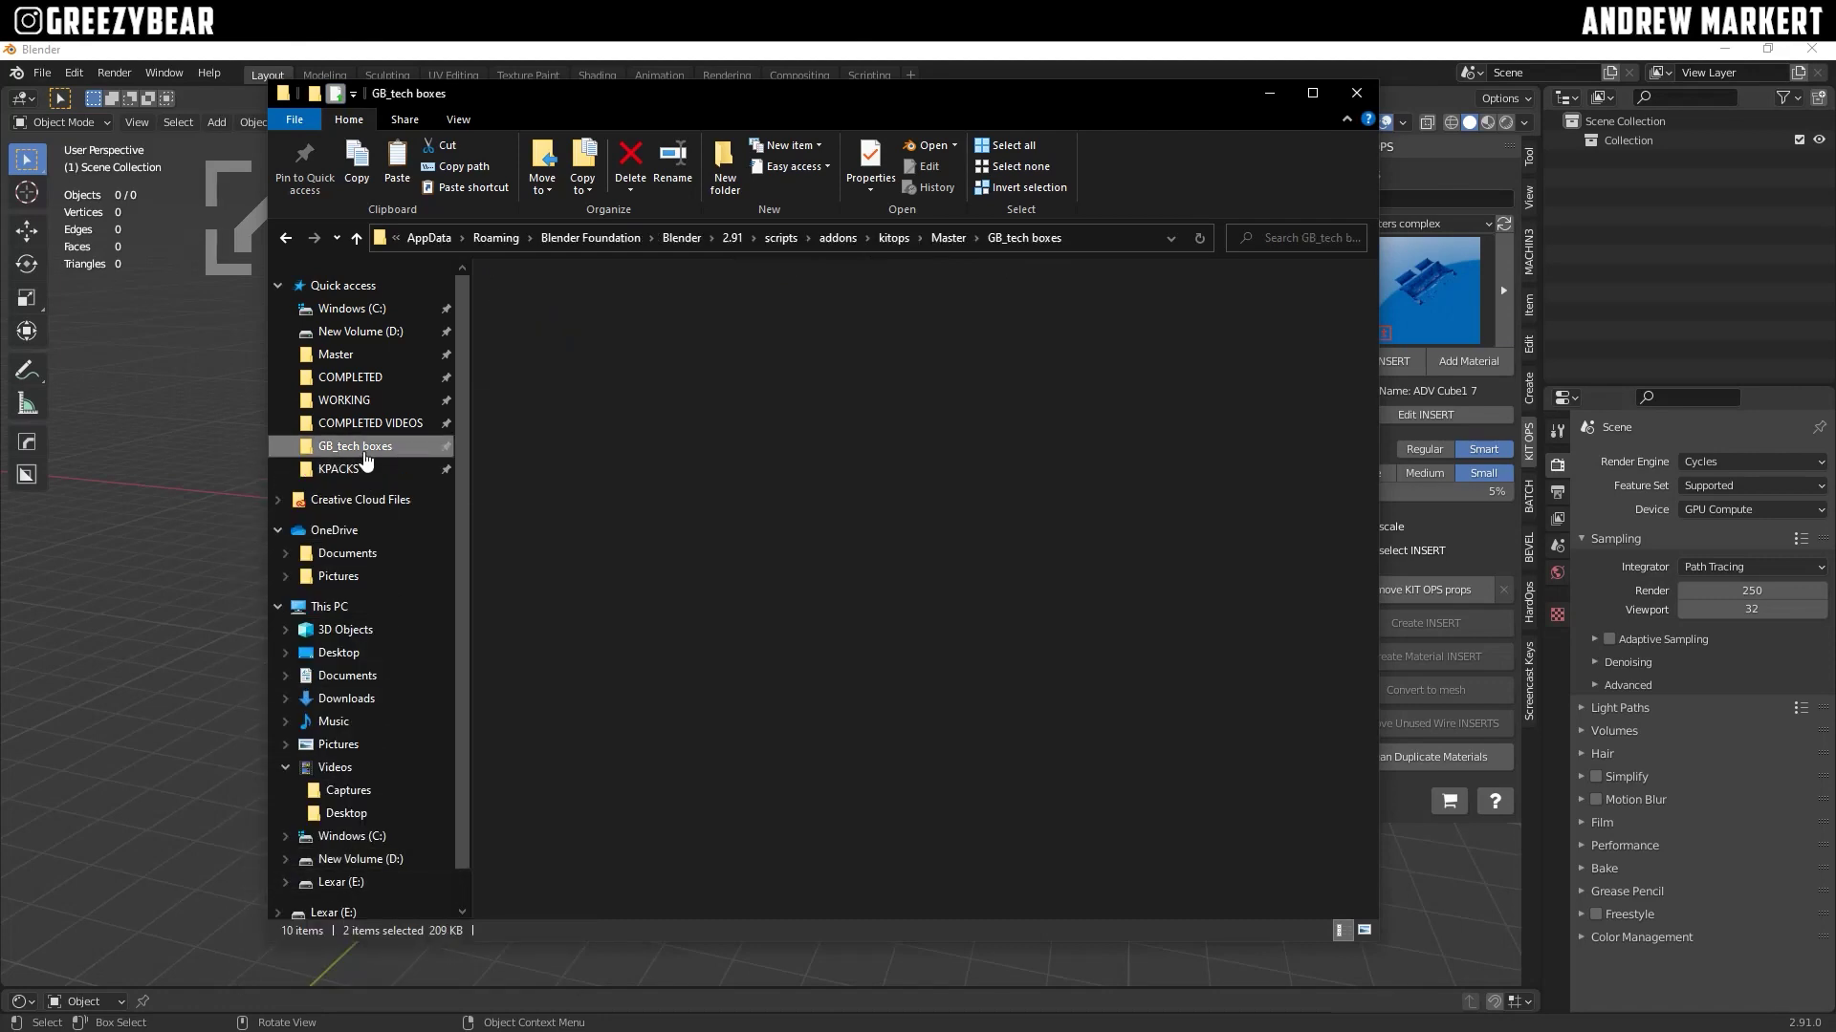
right_click(776, 819)
click(602, 672)
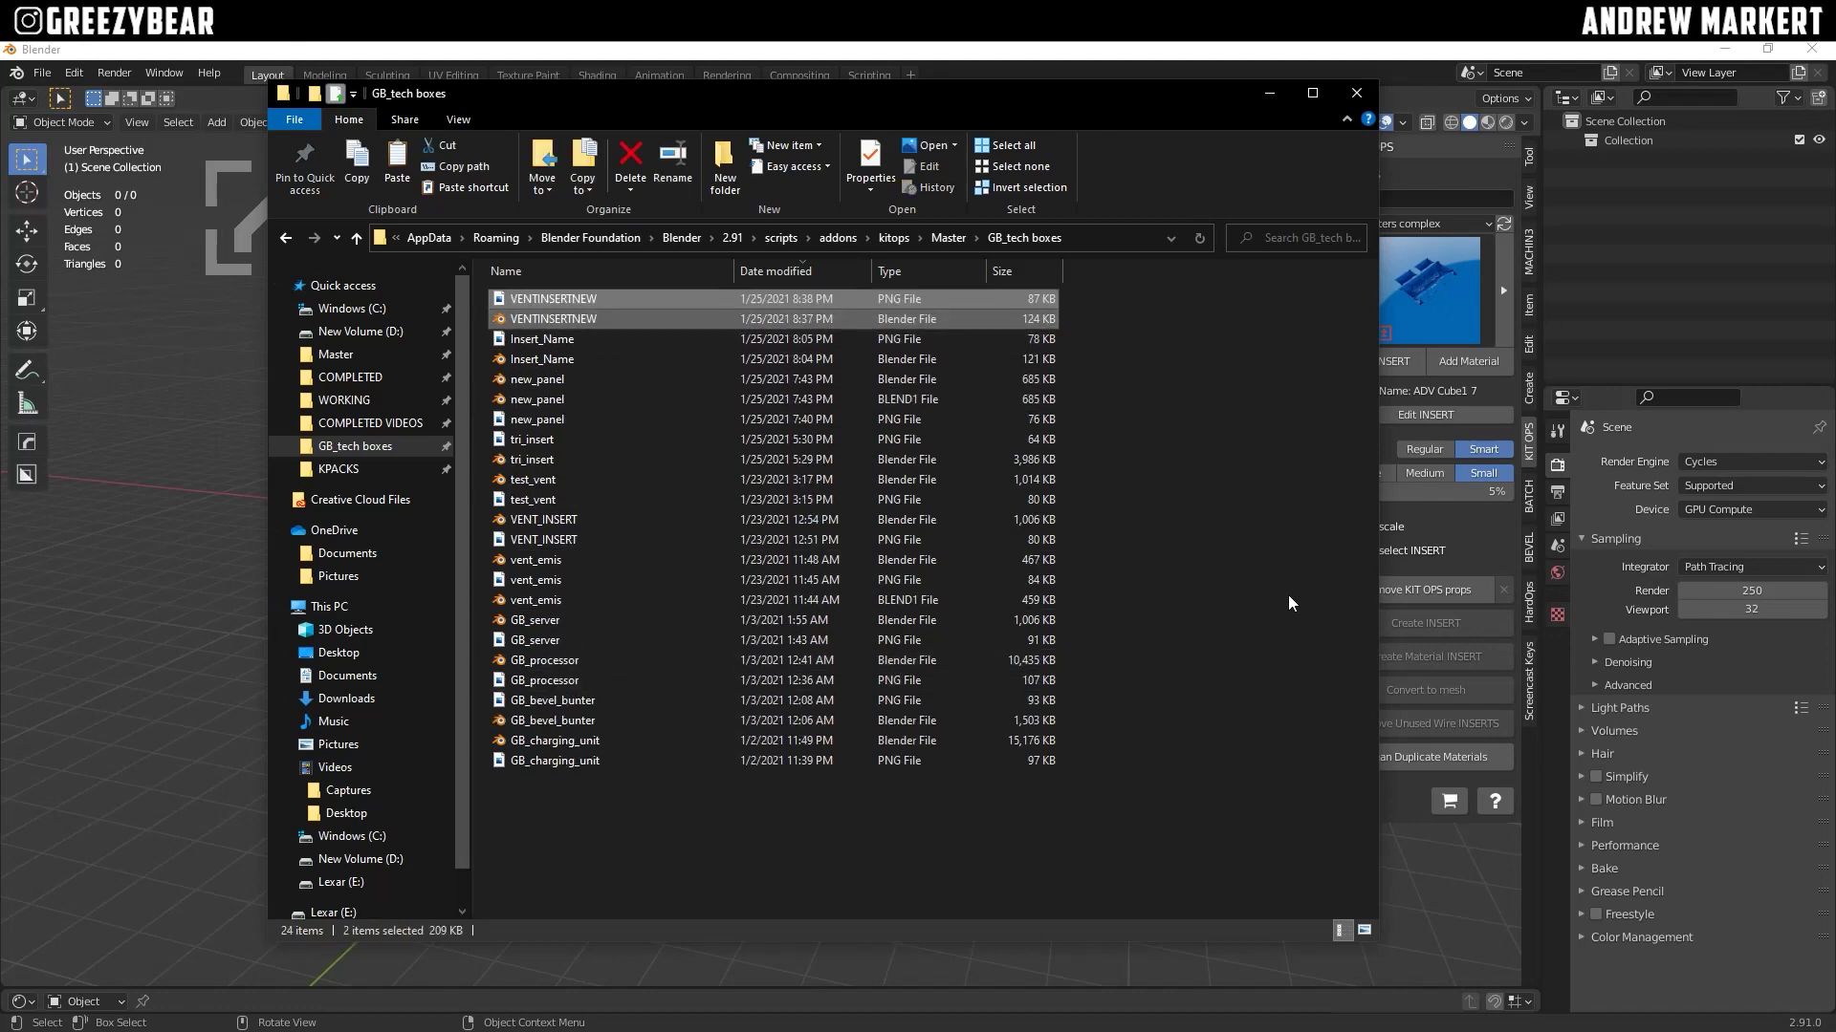
click(1357, 92)
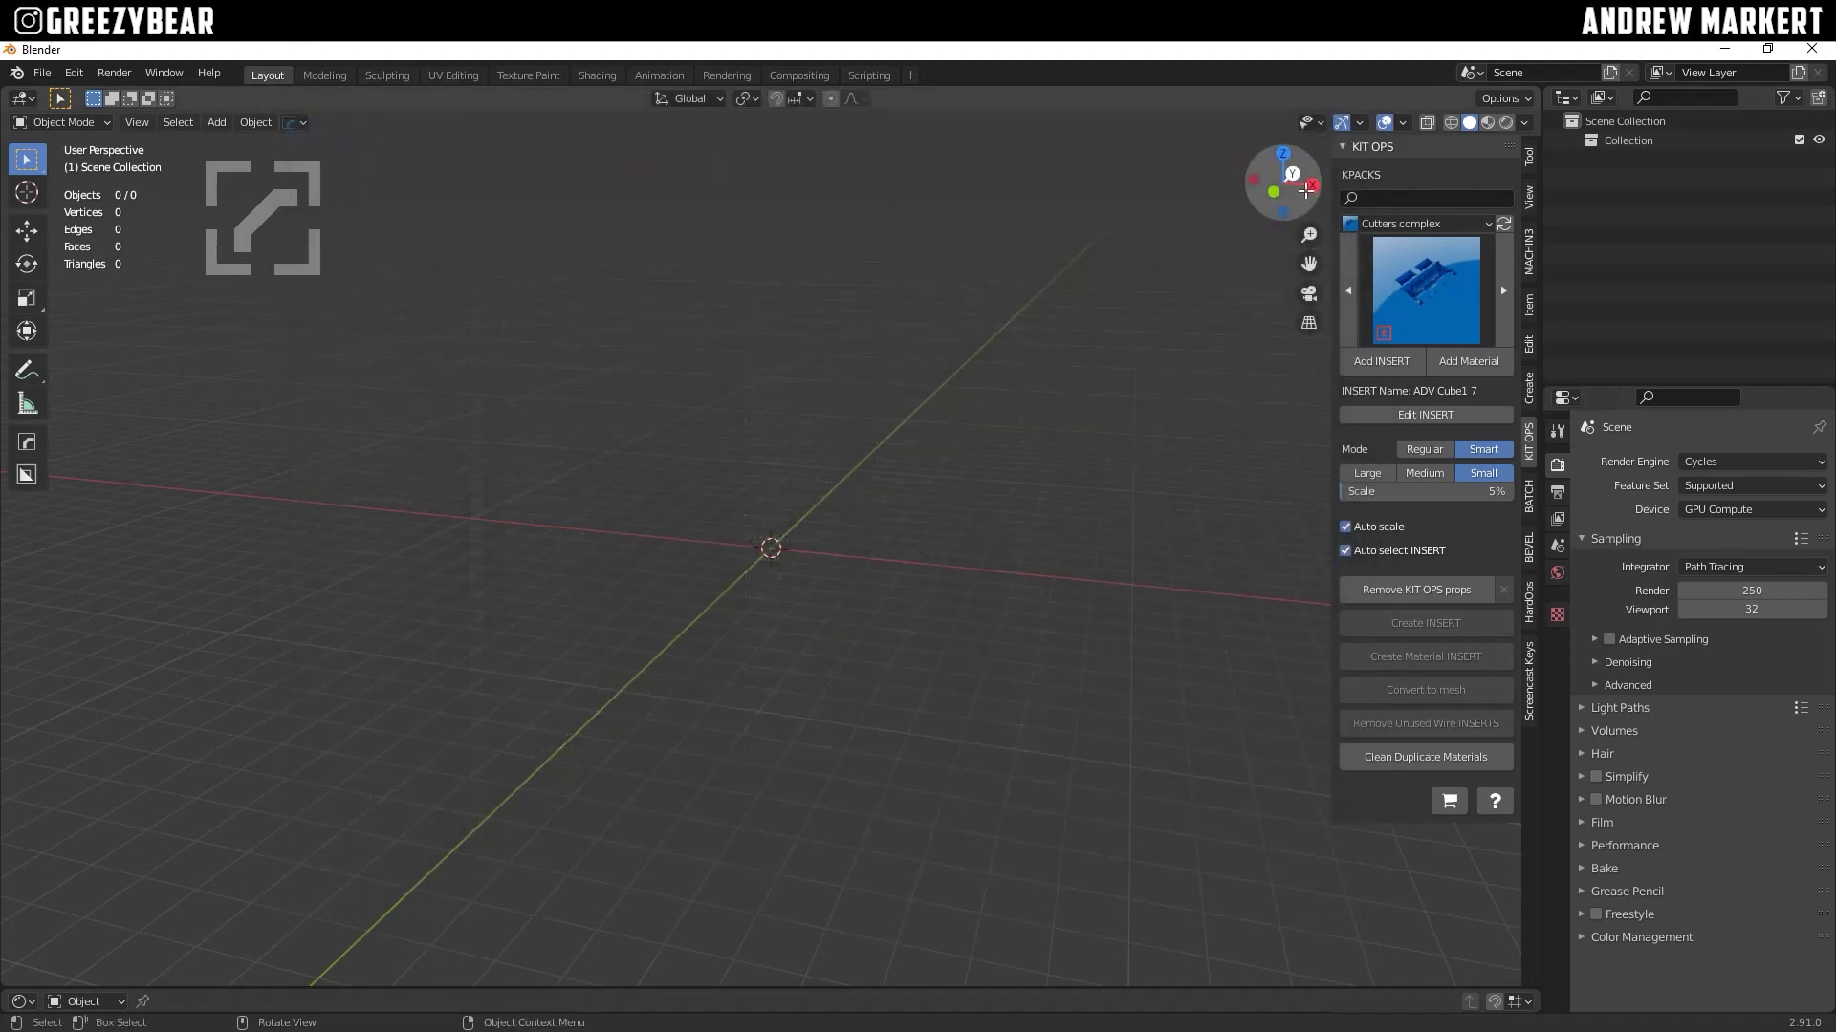
click(1504, 226)
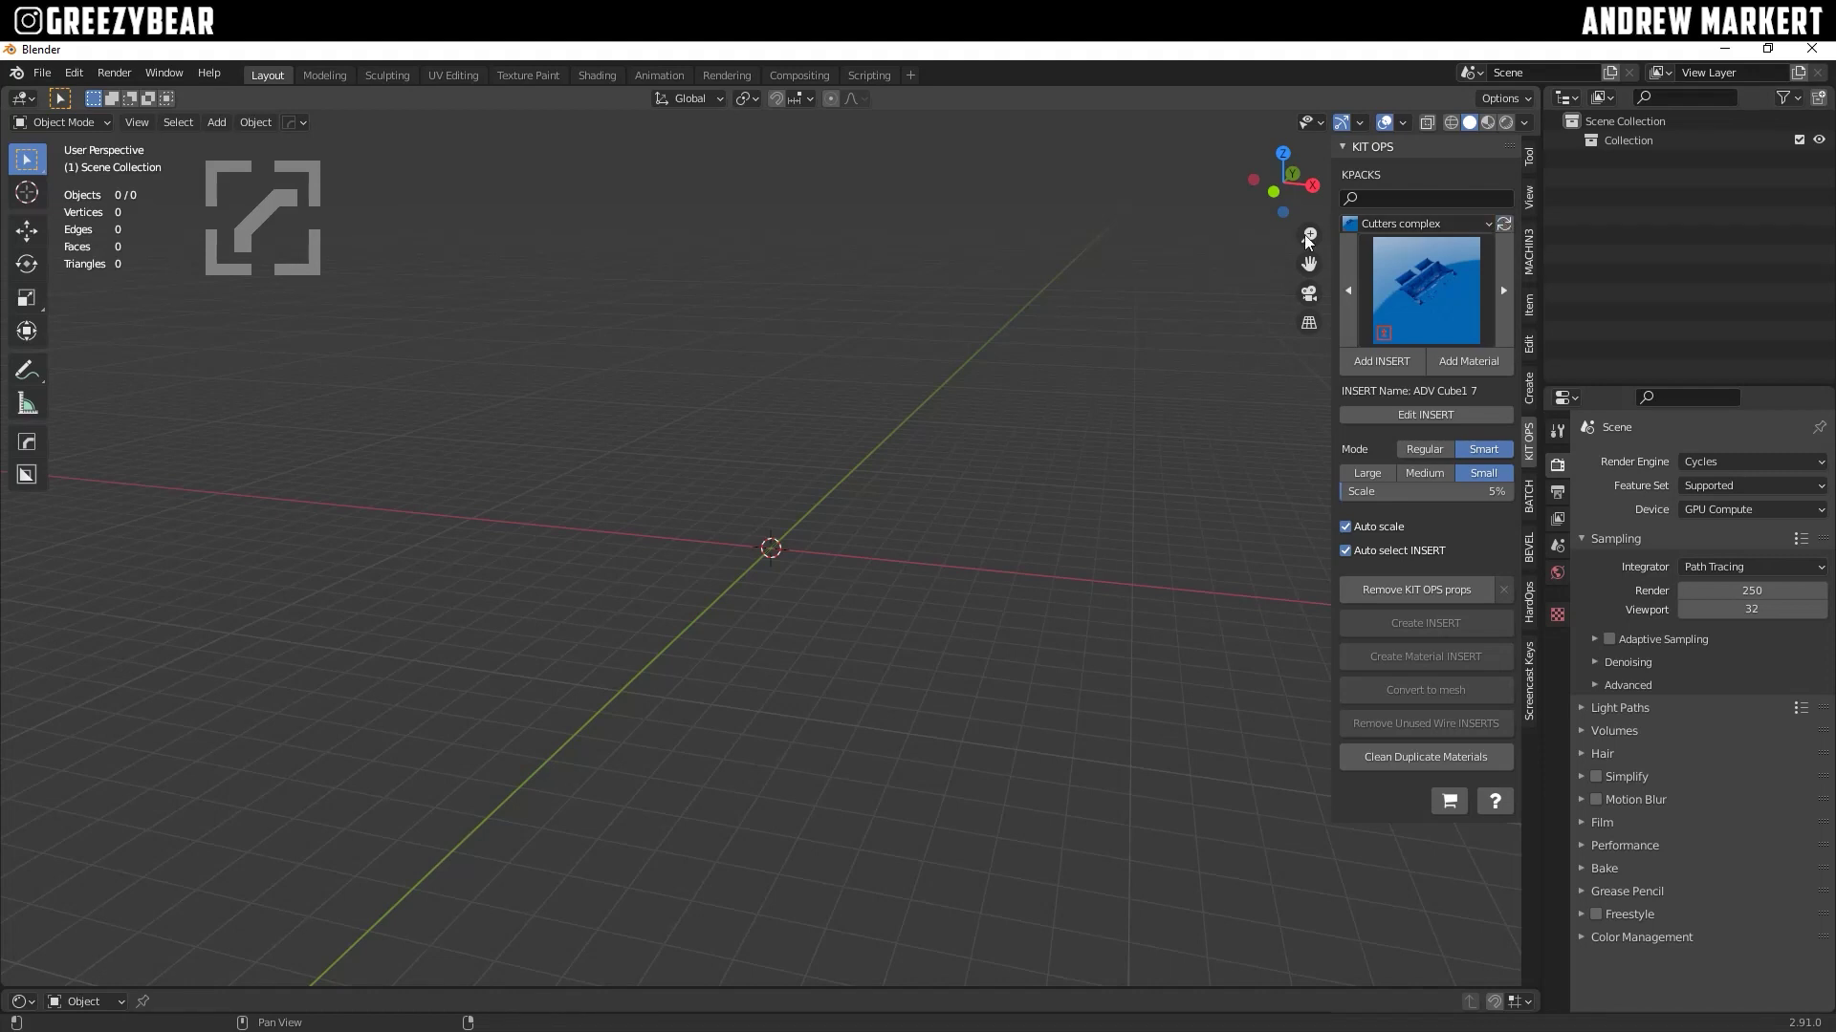
Step: Add a cube mesh at the origin and scale it up uniformly
click(216, 122)
mouse_move(227, 144)
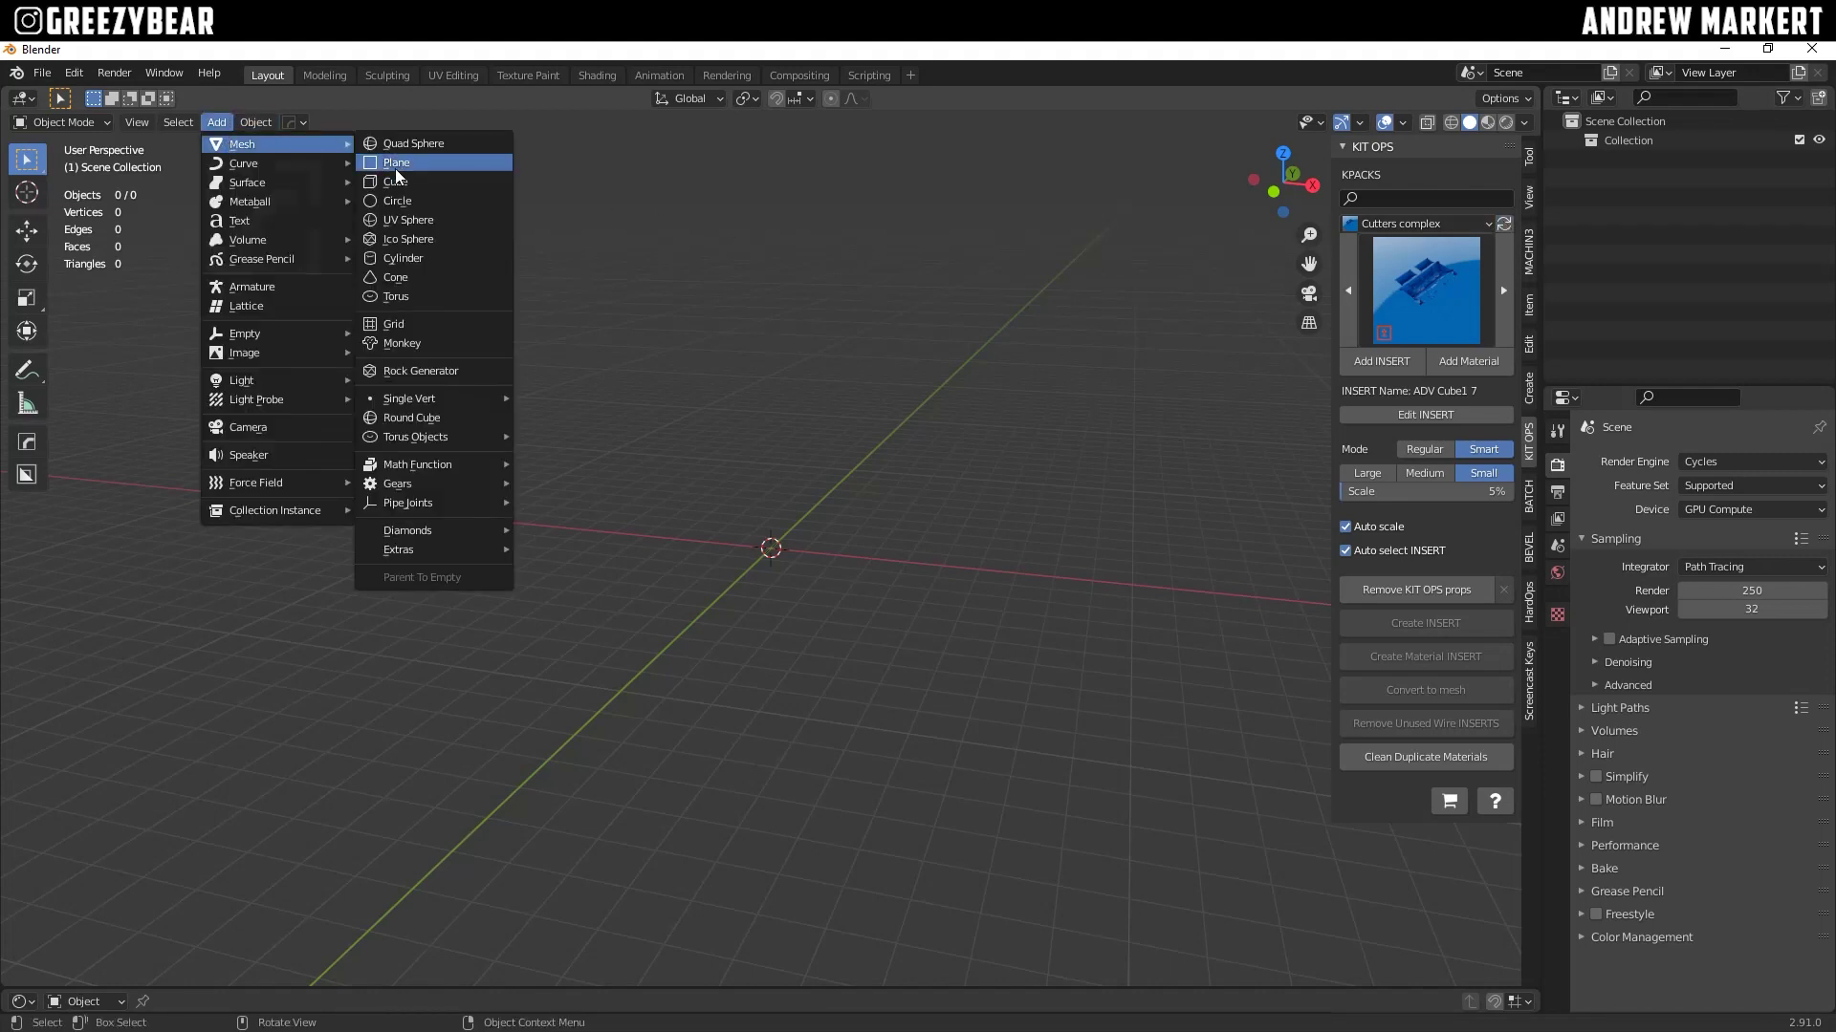
click(382, 164)
middle_drag(793, 573, 652, 521)
scroll(652, 519, up, 5)
scroll(651, 520, down, 8)
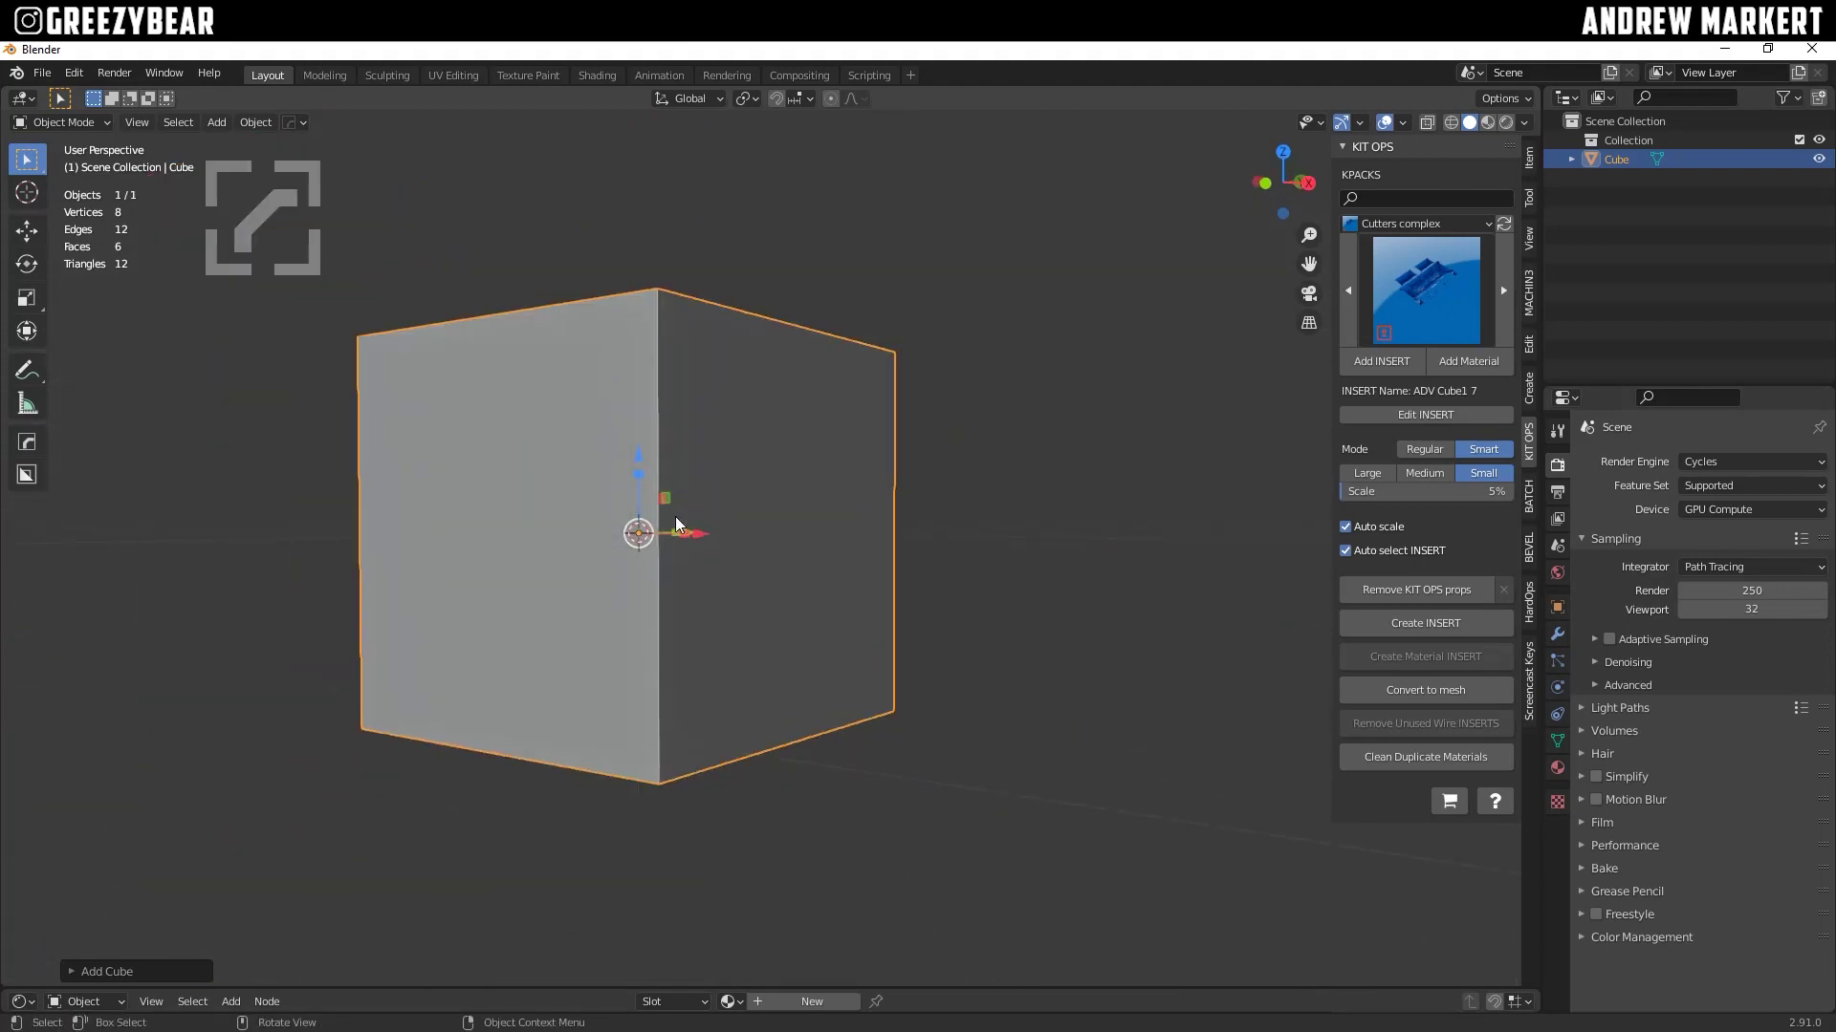
key(s)
click(815, 401)
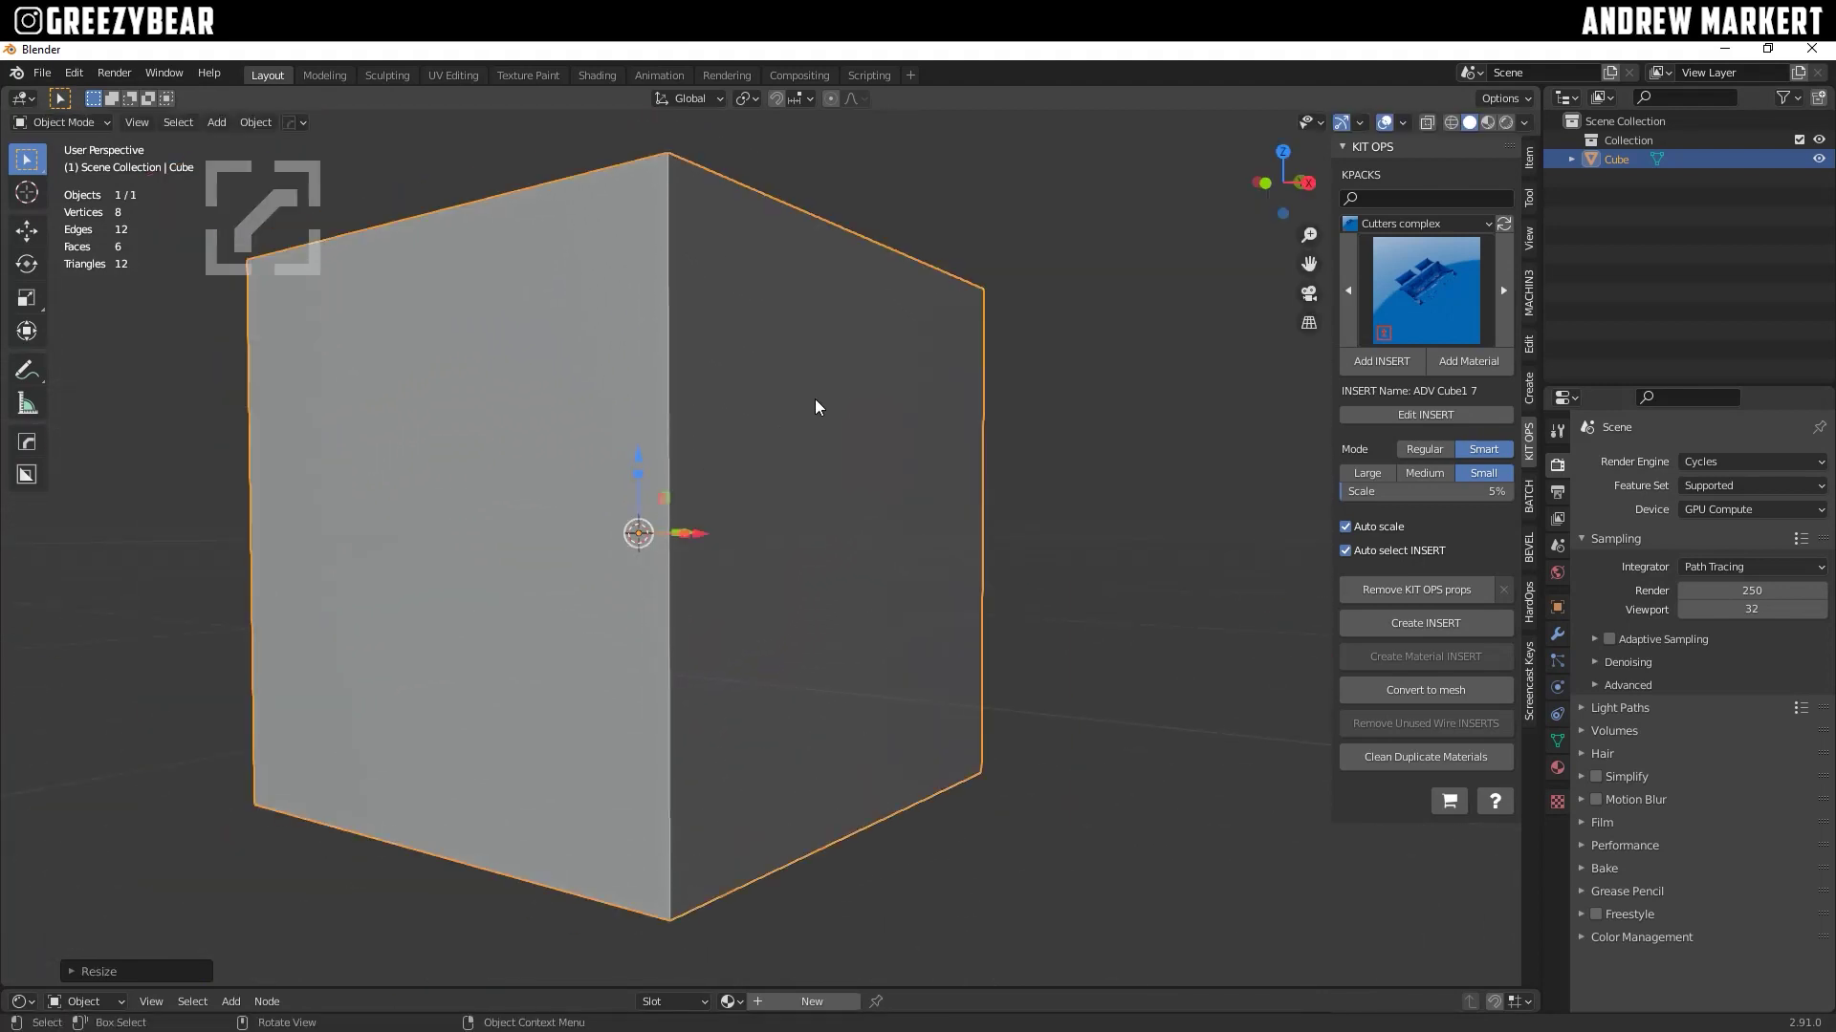
middle_drag(815, 402, 712, 549)
scroll(708, 550, up, 4)
Step: Place the Ventinsertnew INSERT from the GB Tech boxes KPACK on a side face of the cube and scale it up
click(1415, 223)
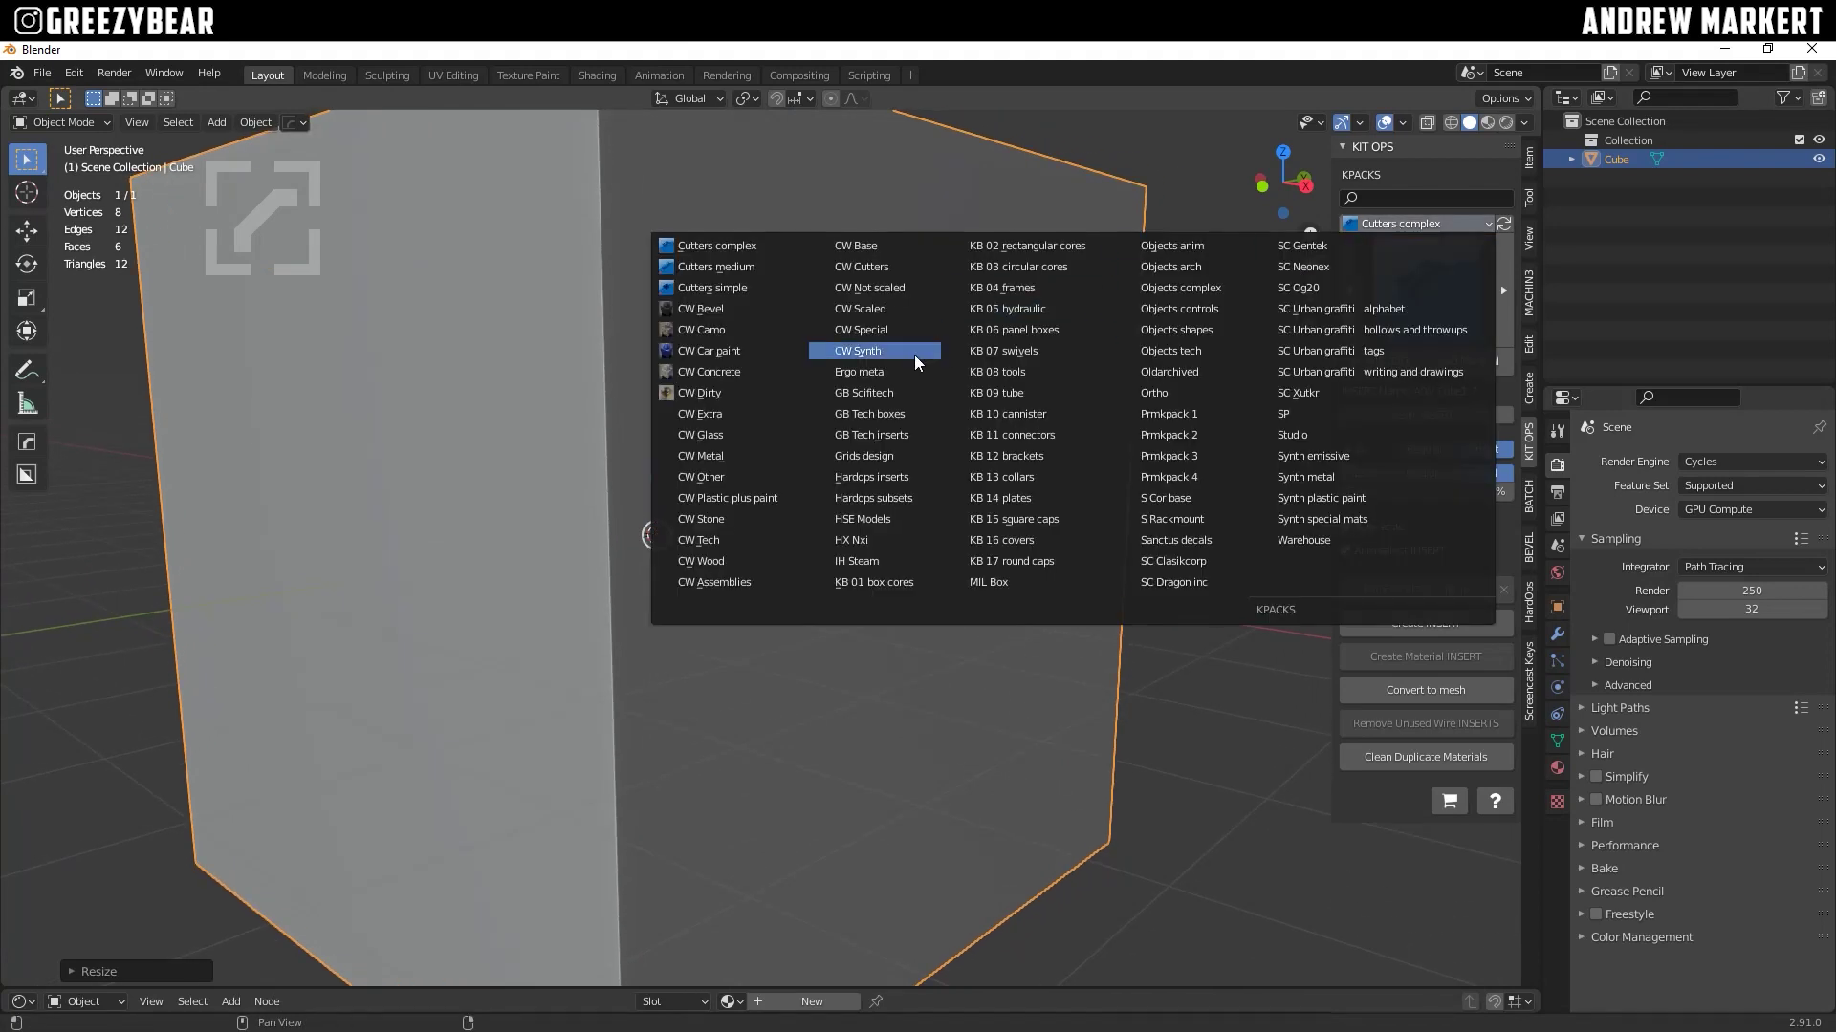
click(864, 414)
click(1443, 318)
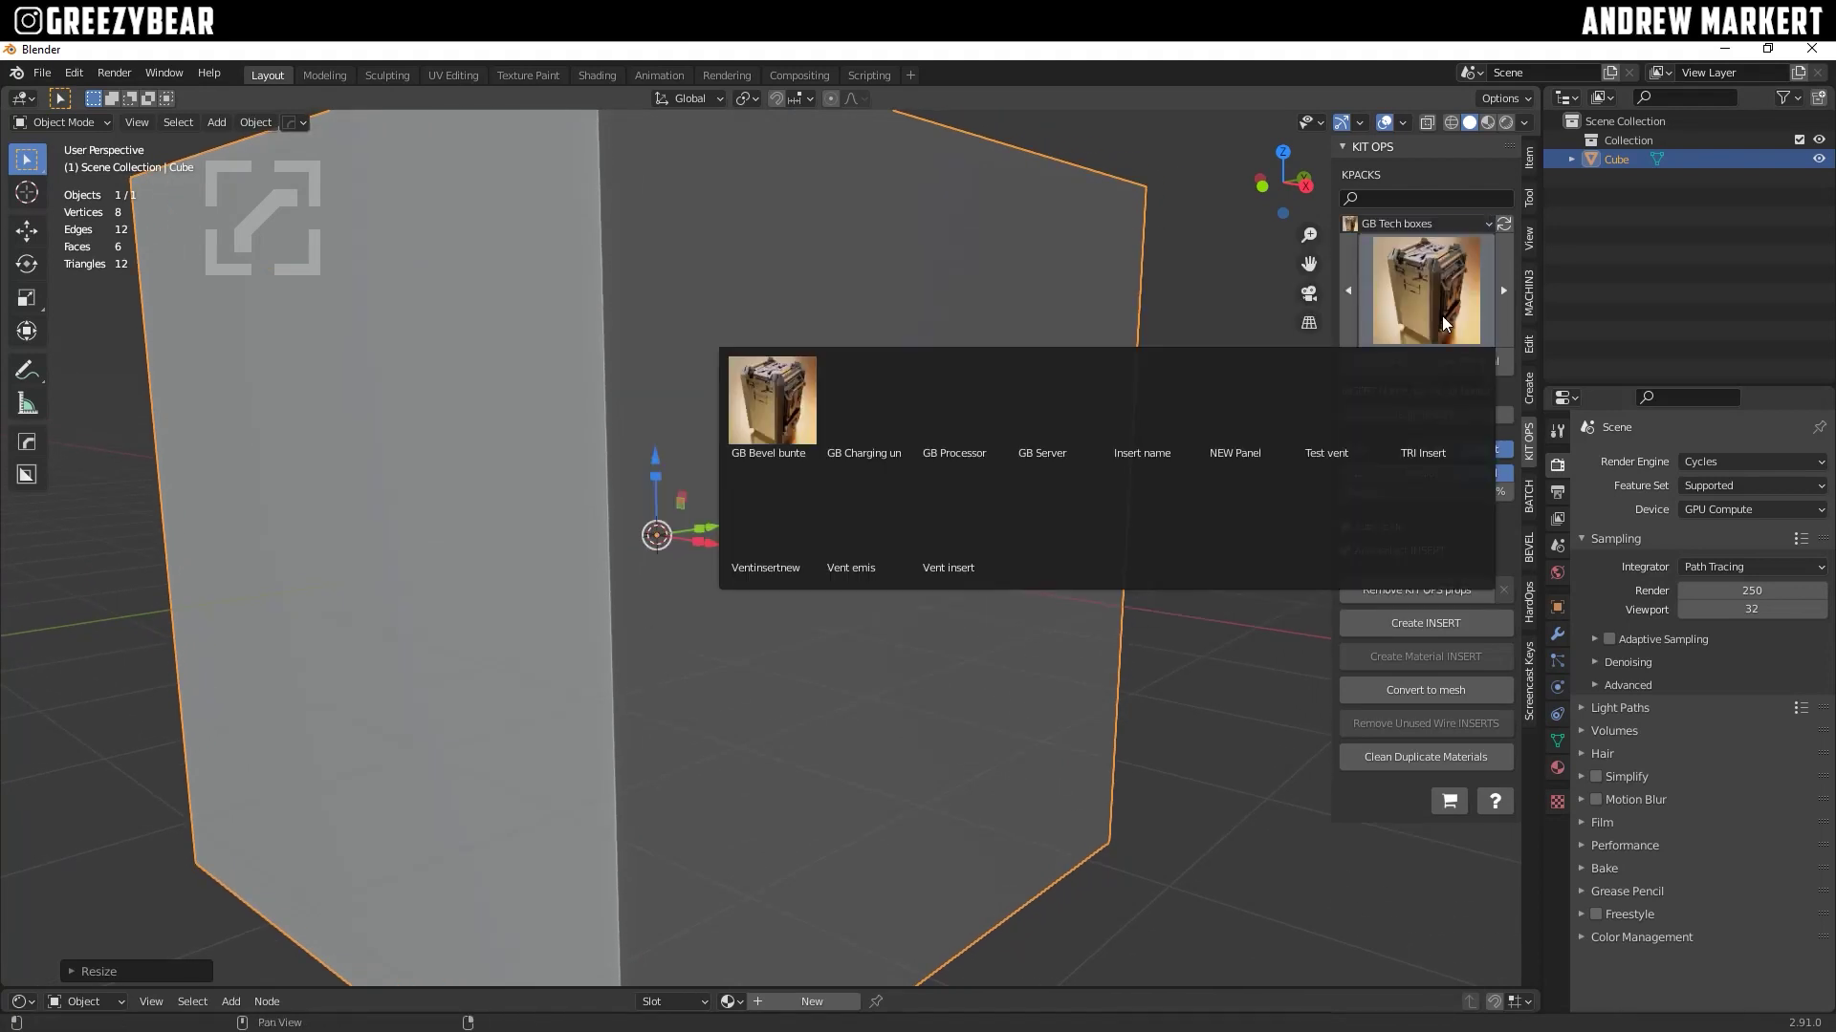
click(773, 548)
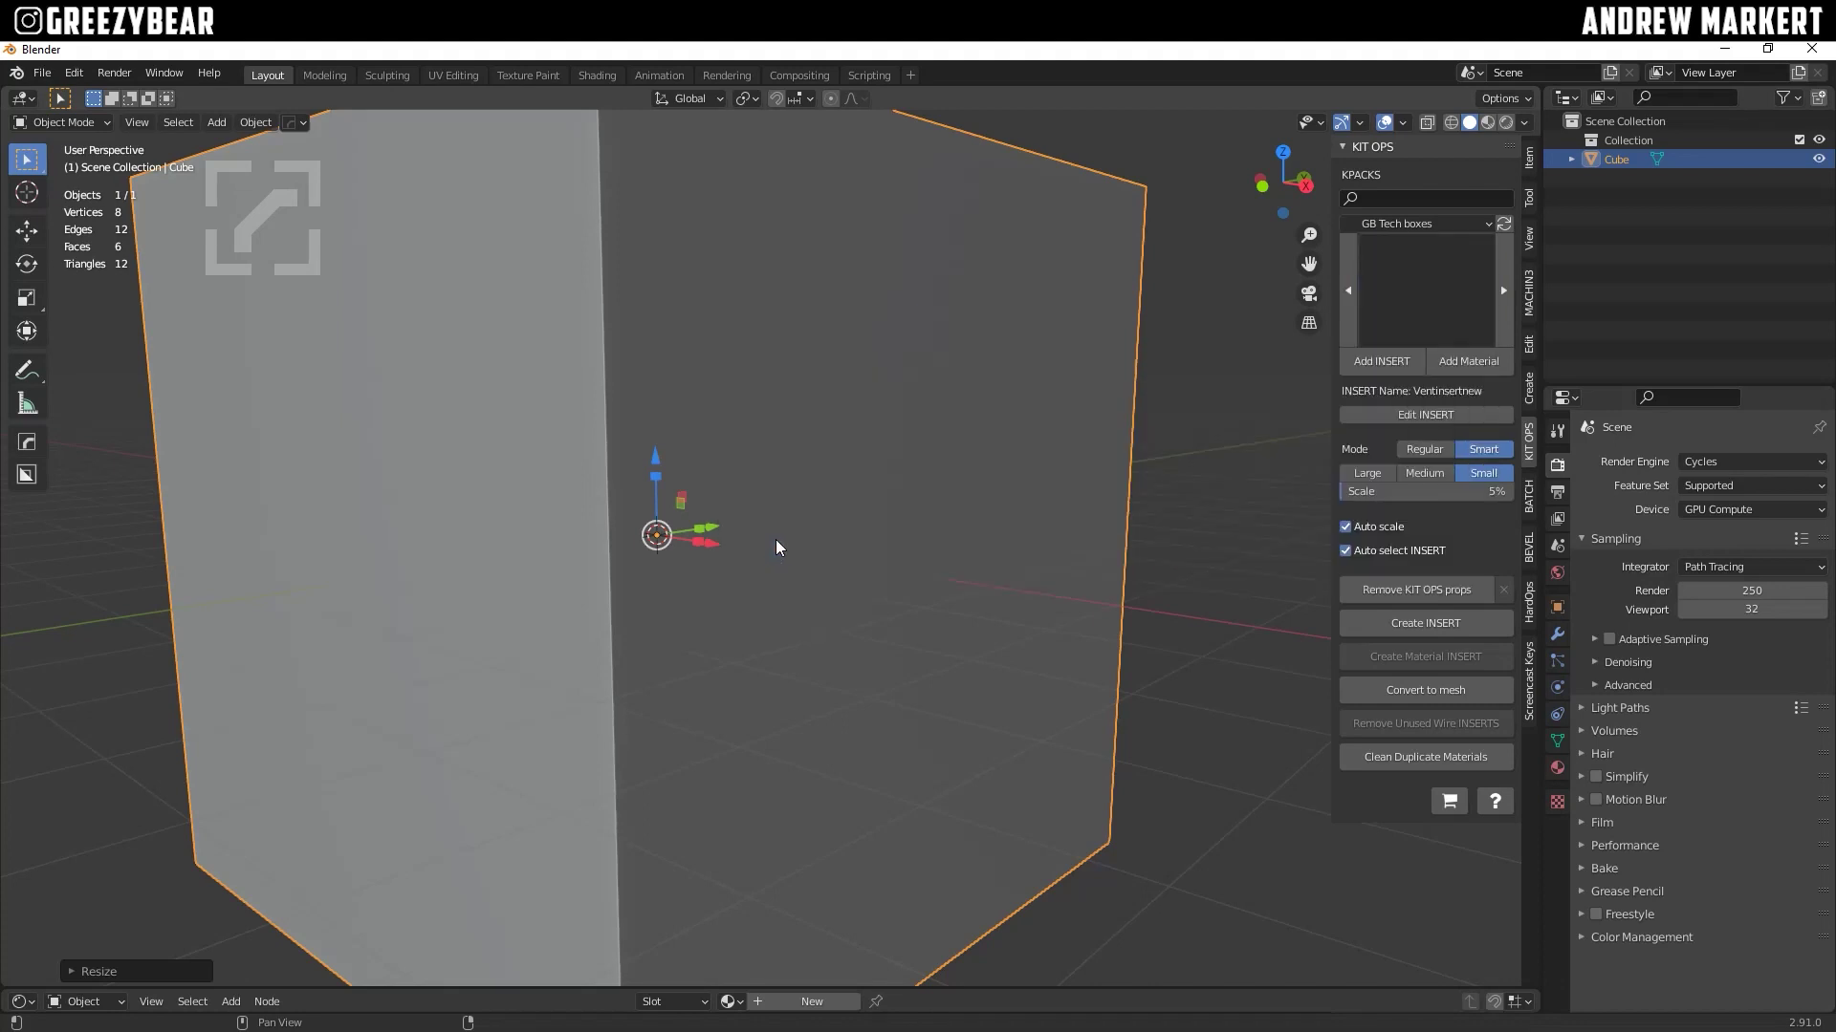
click(1391, 362)
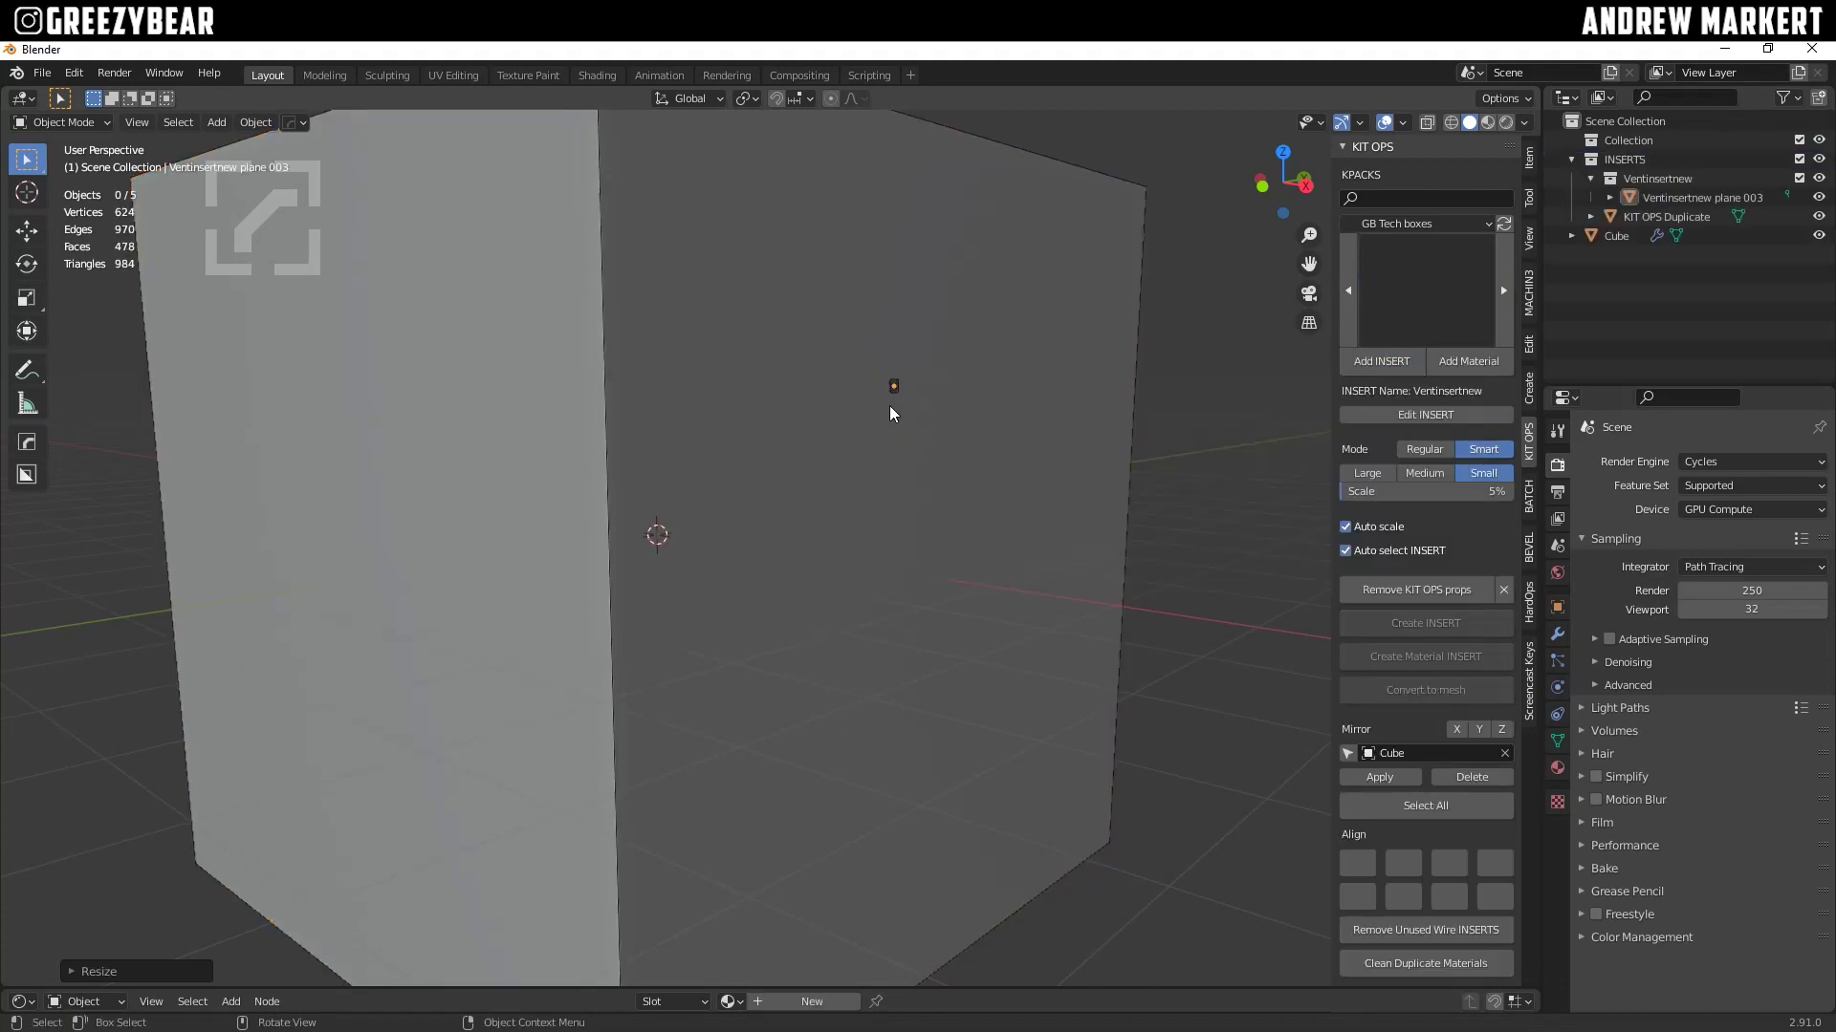
click(770, 457)
key(s)
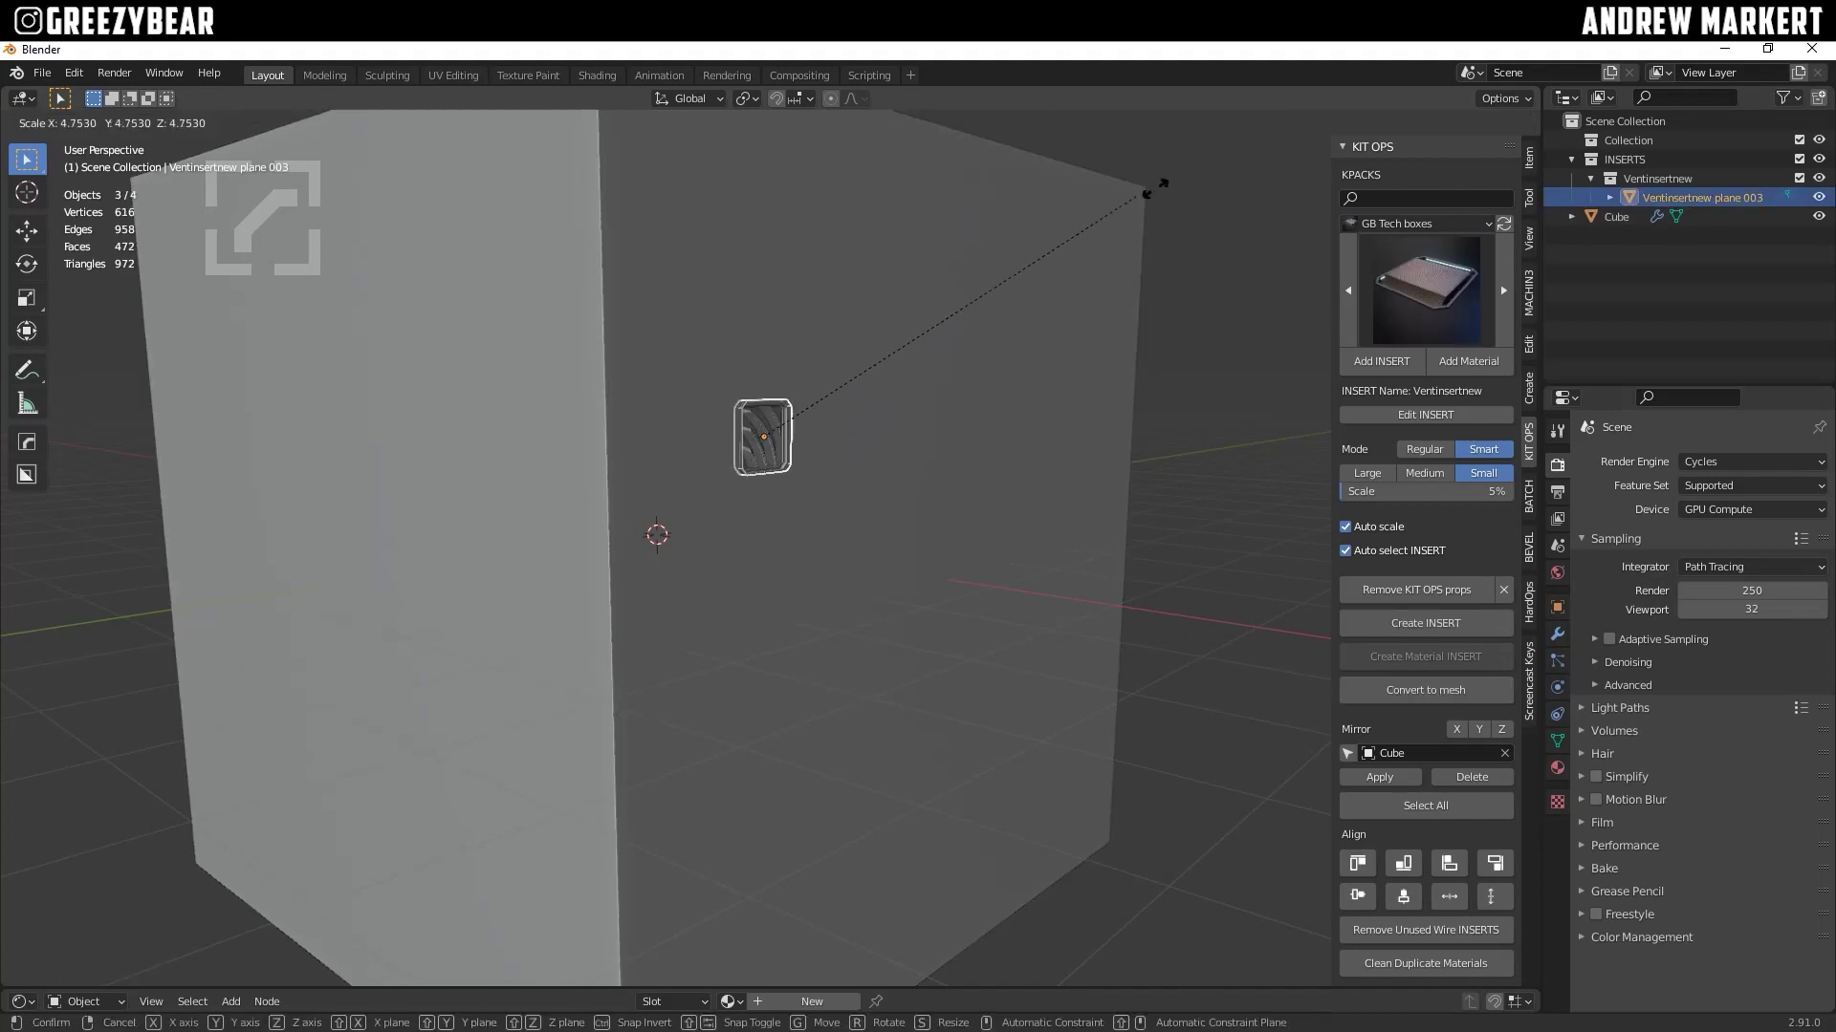
click(590, 954)
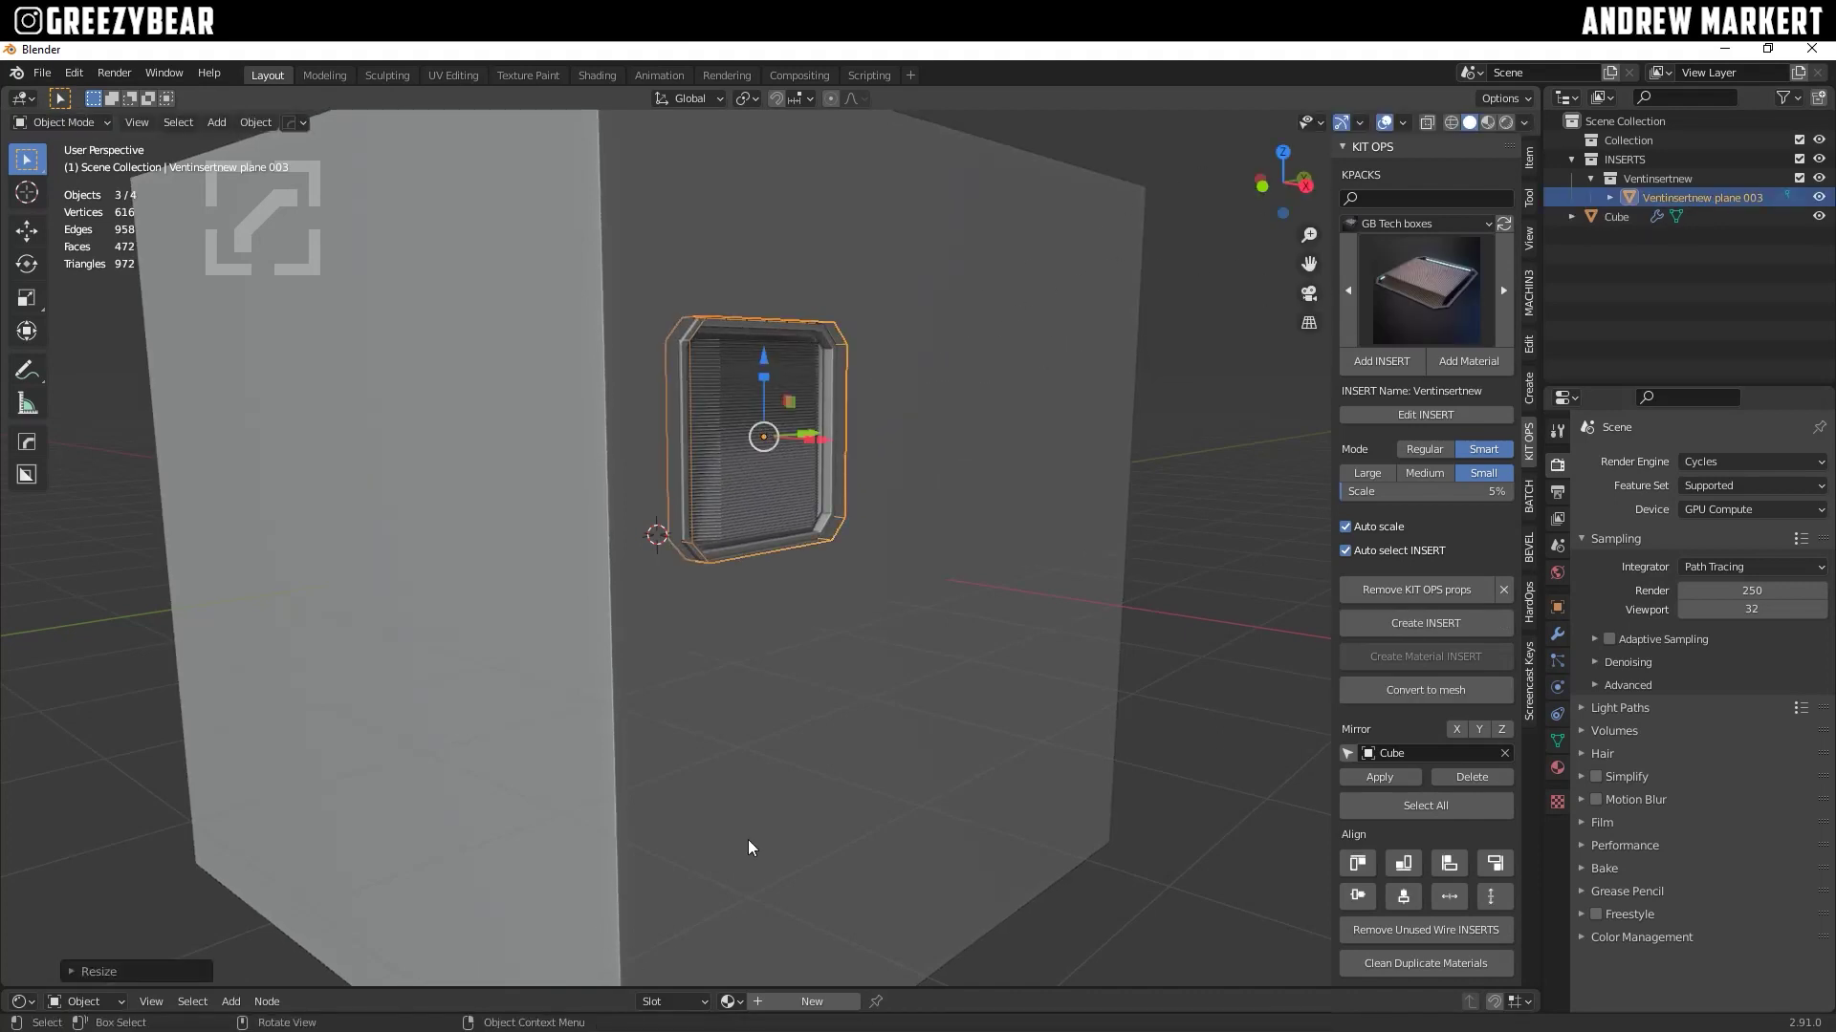
Step: Assign the existing SY Dark matte material to the cube
click(974, 494)
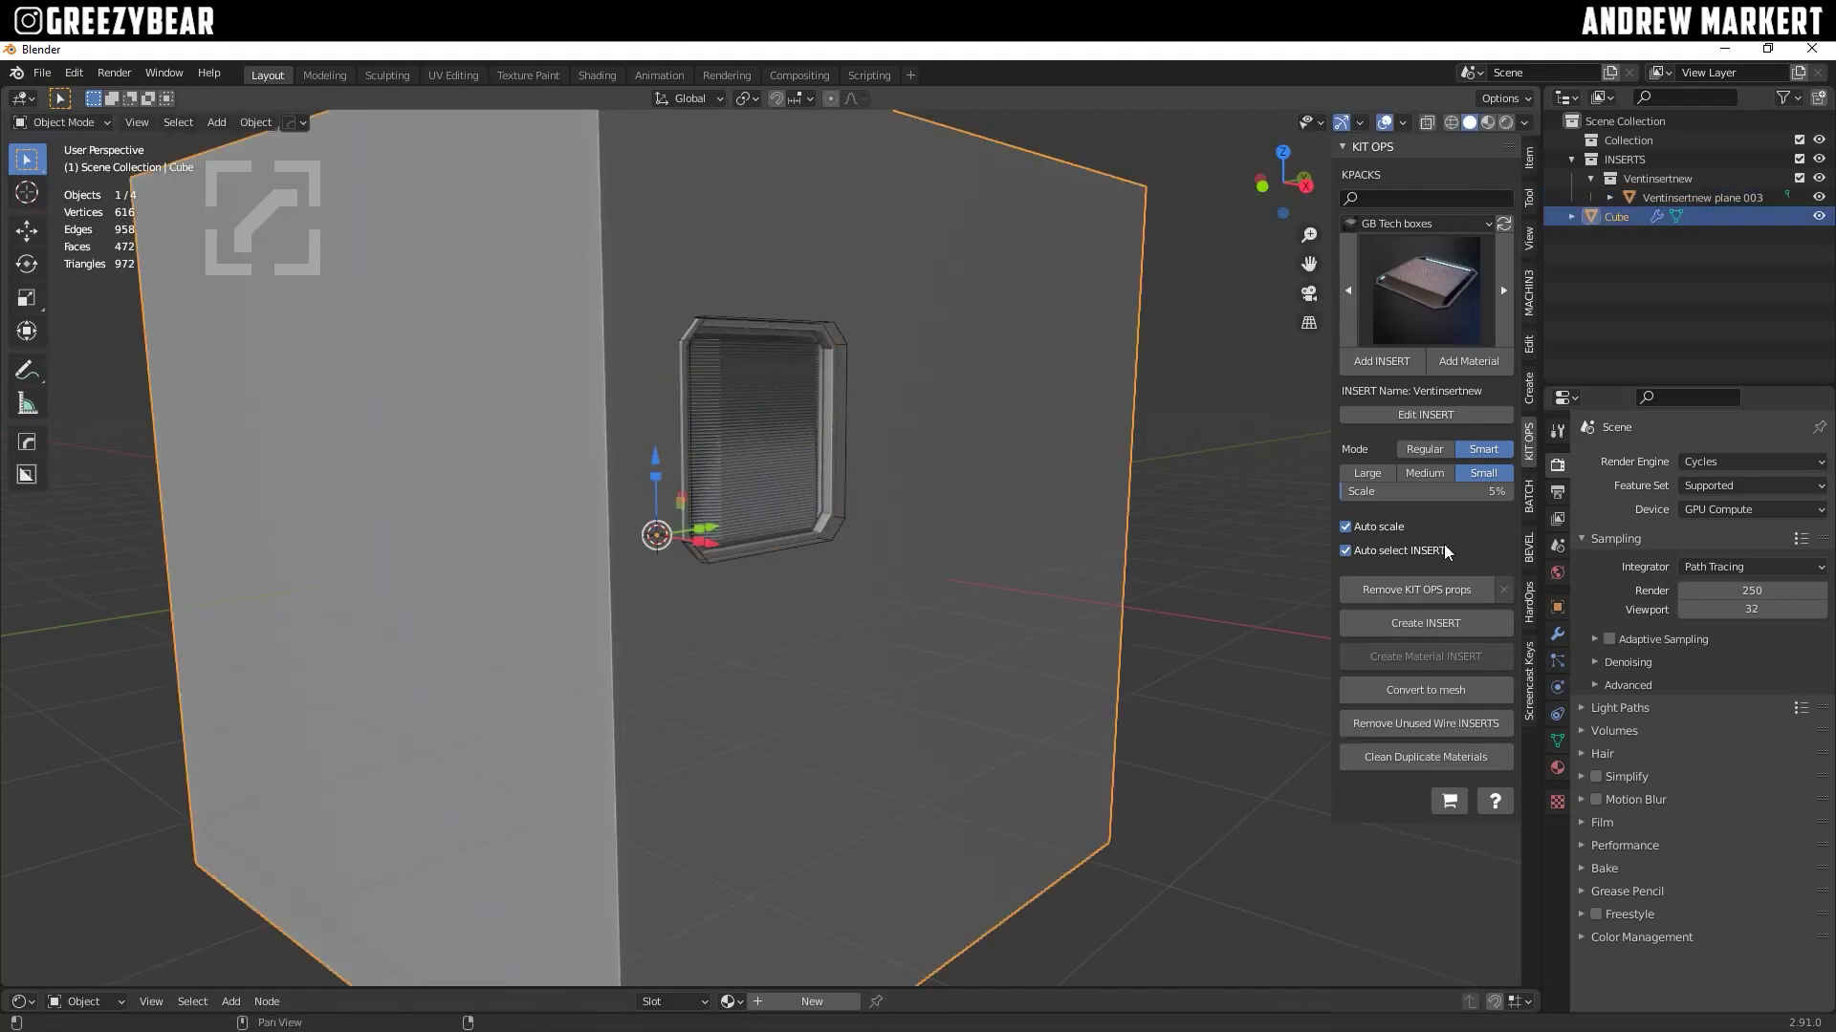
click(1563, 763)
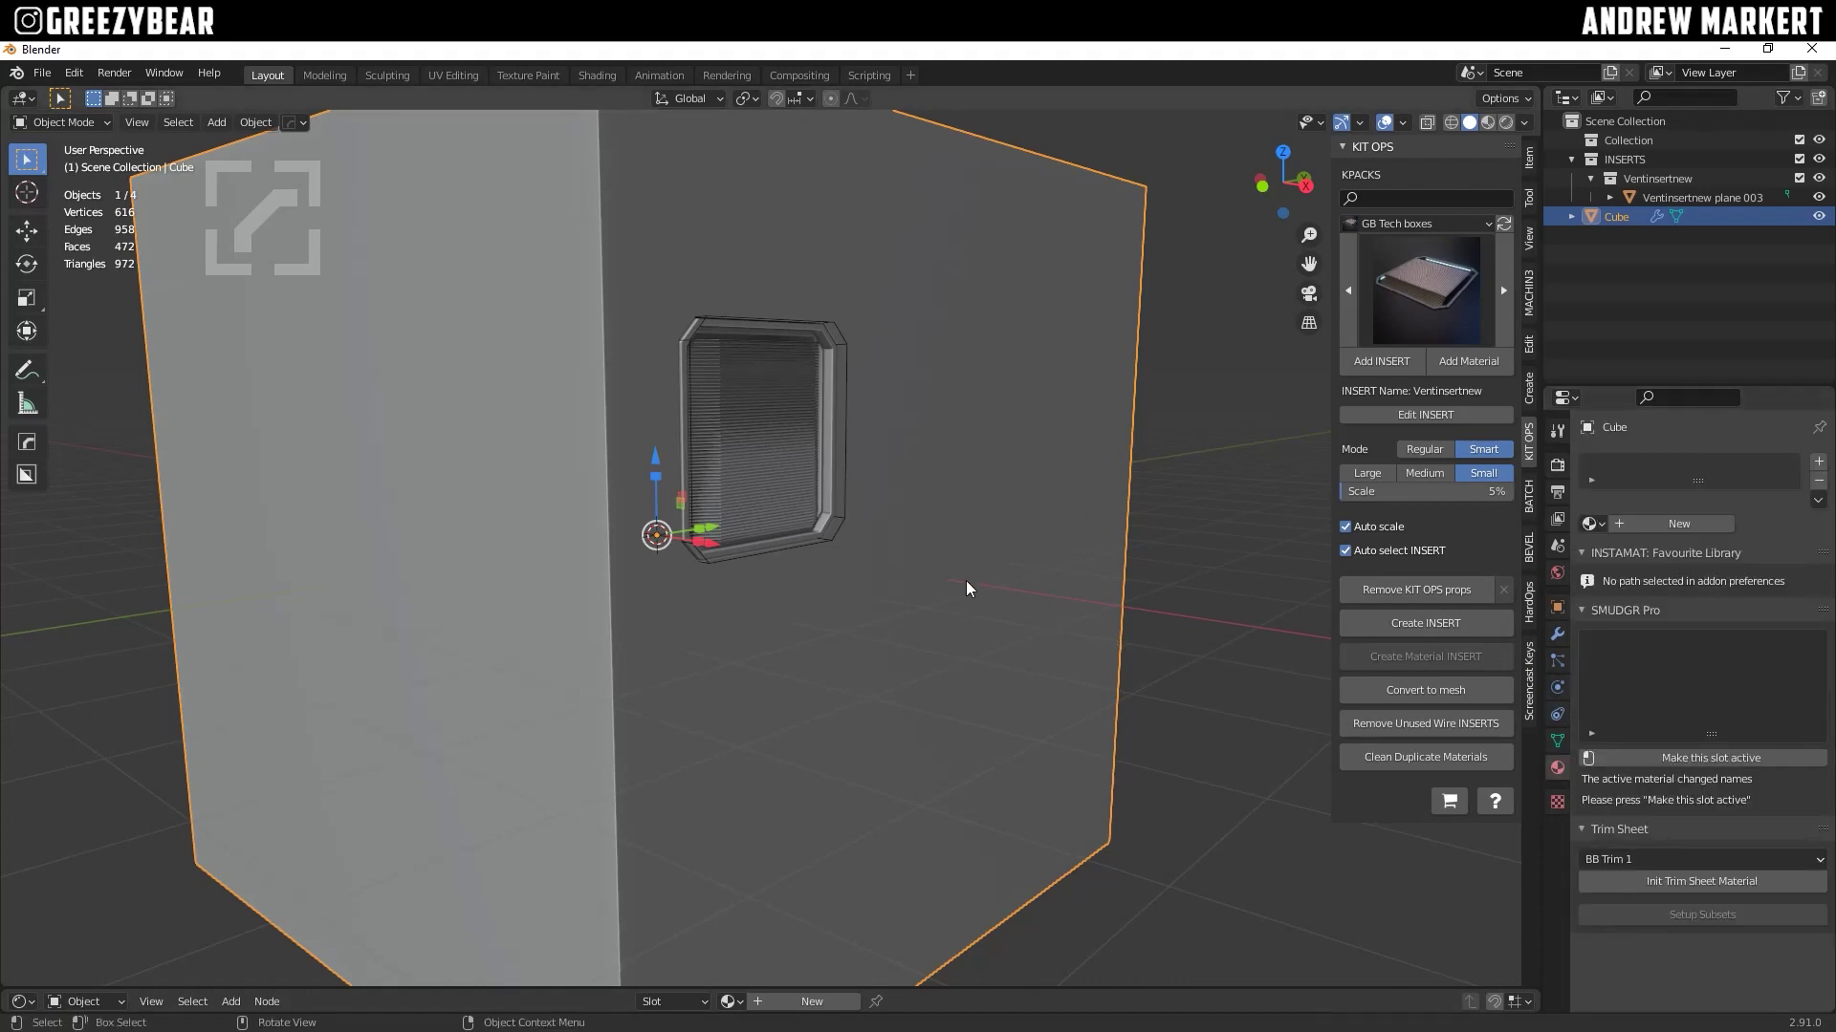
click(1591, 524)
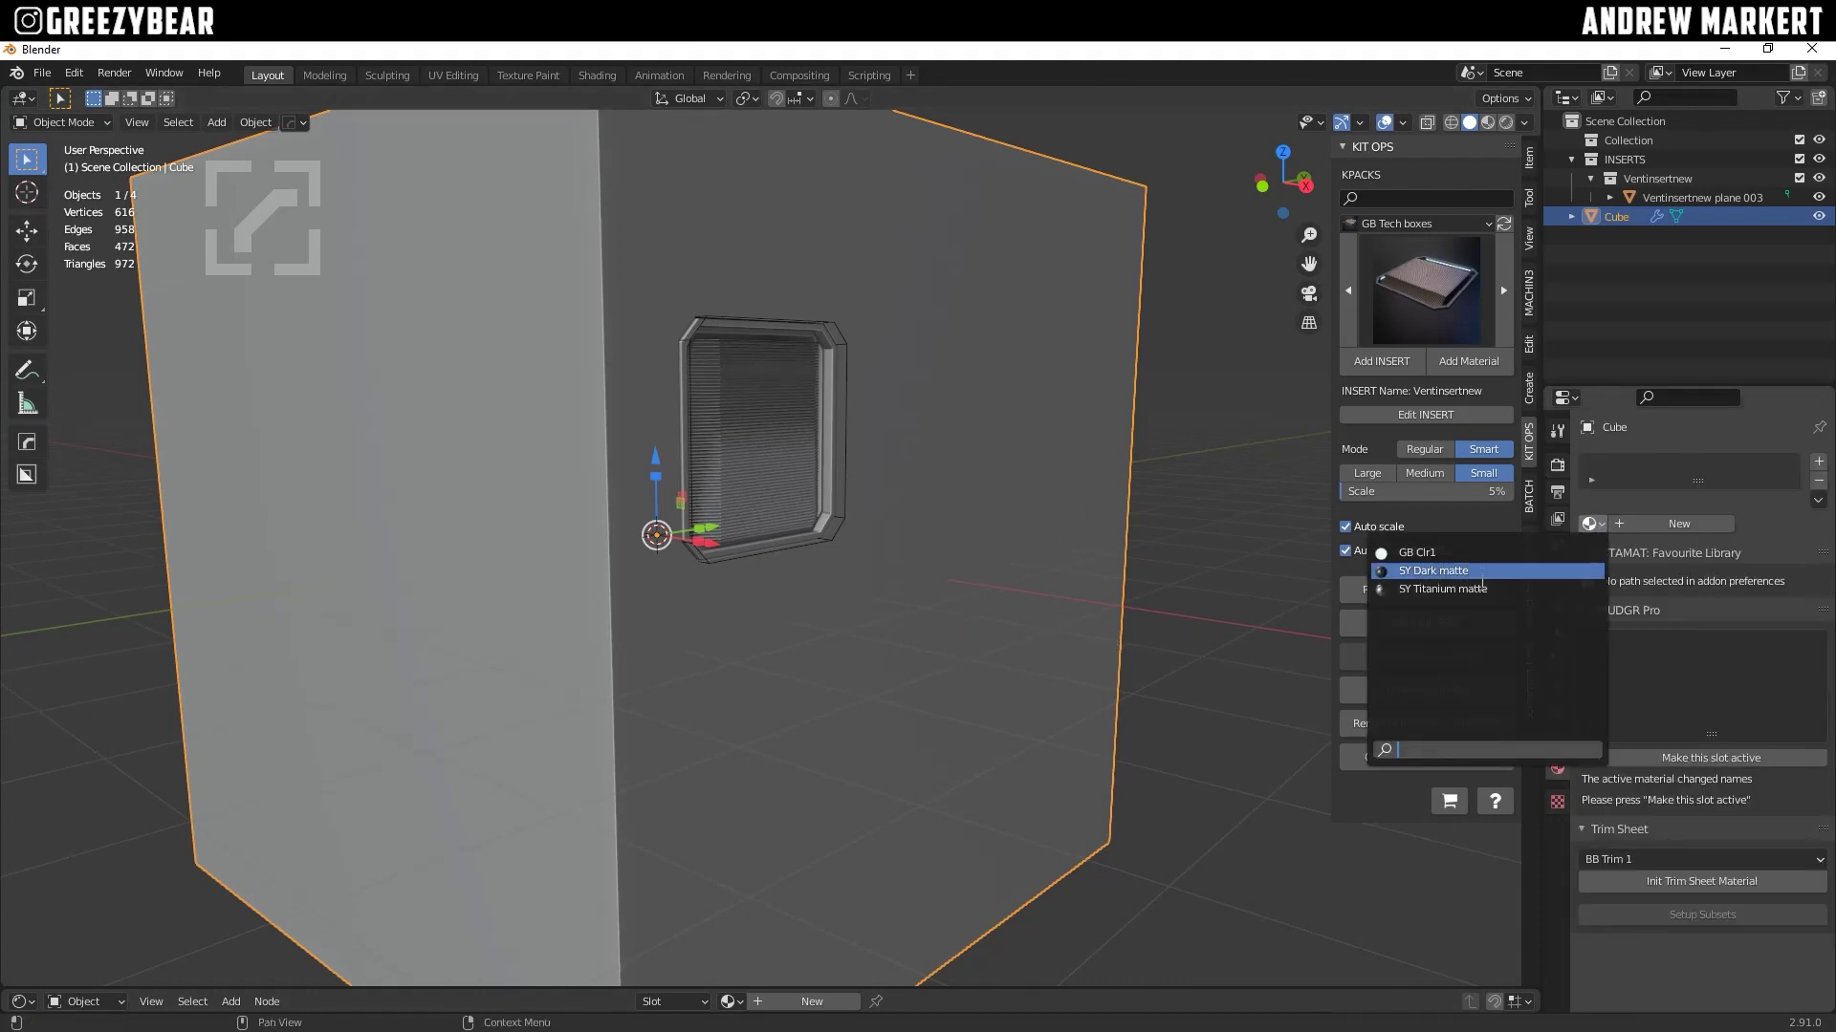
click(1481, 572)
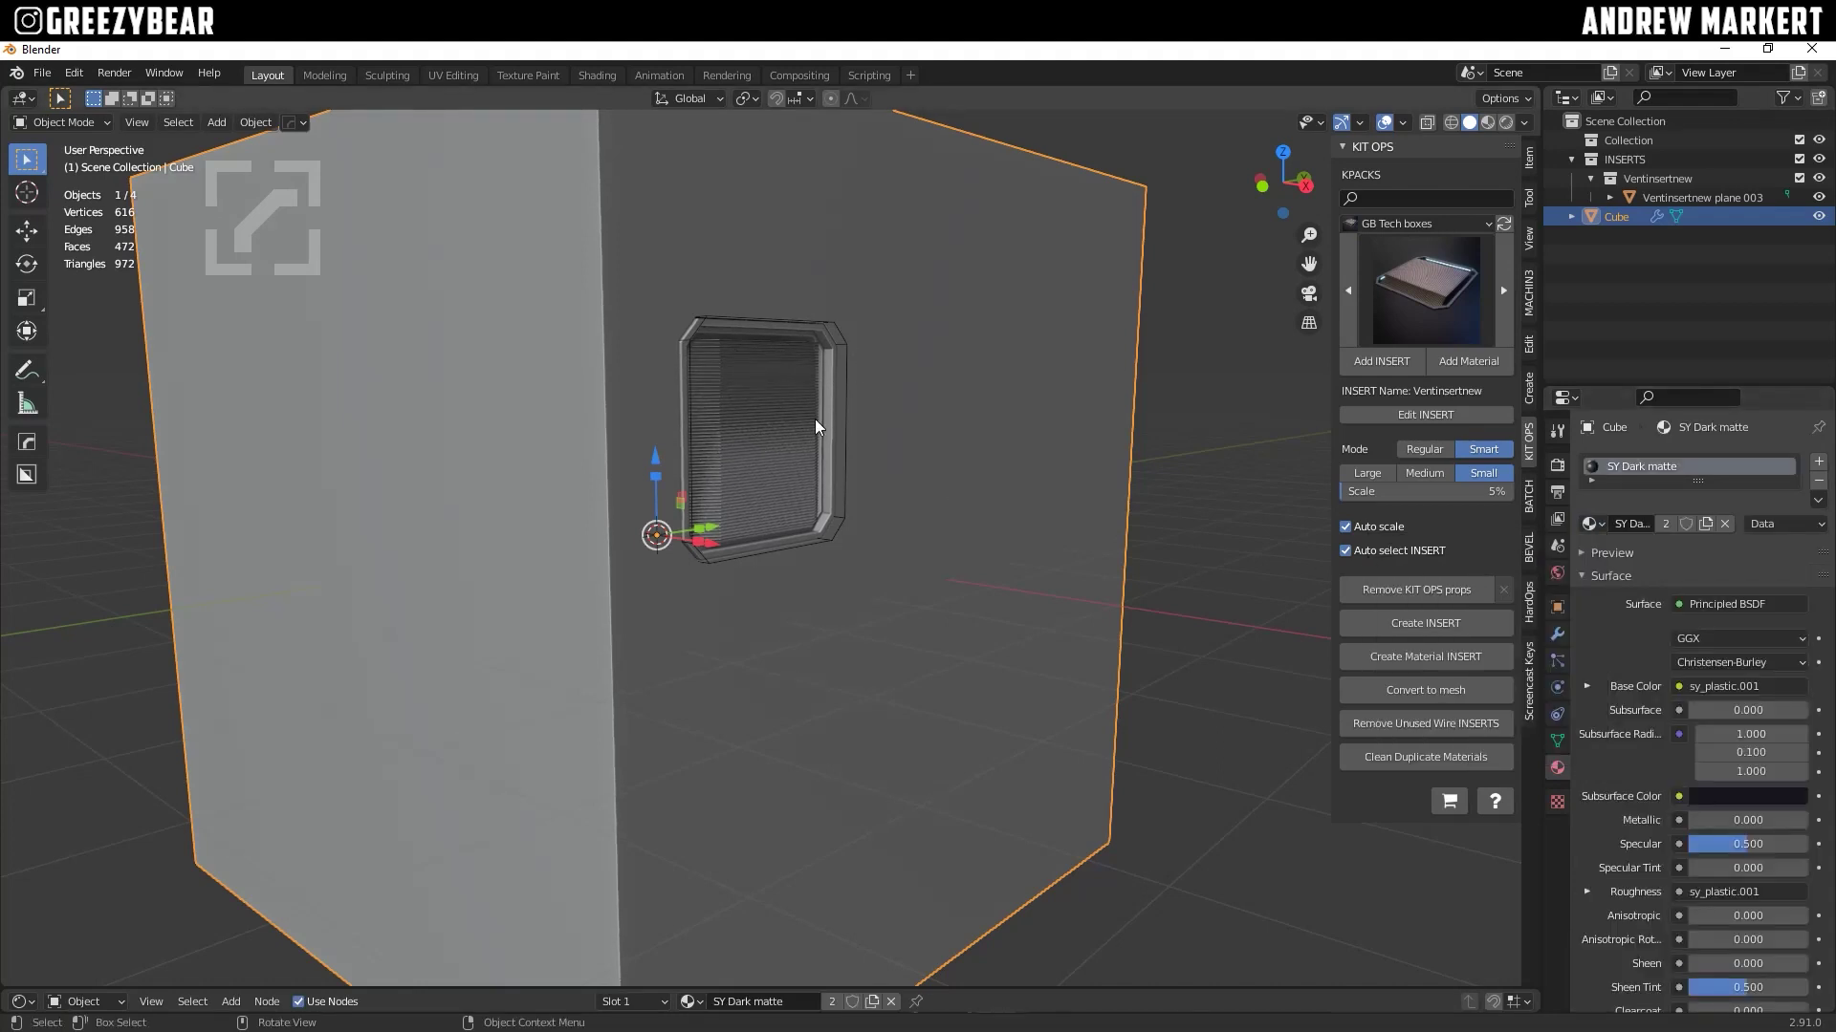
Step: Hide the viewport overlays and switch the viewport to Material Preview shading, leaving nothing selected
click(1384, 122)
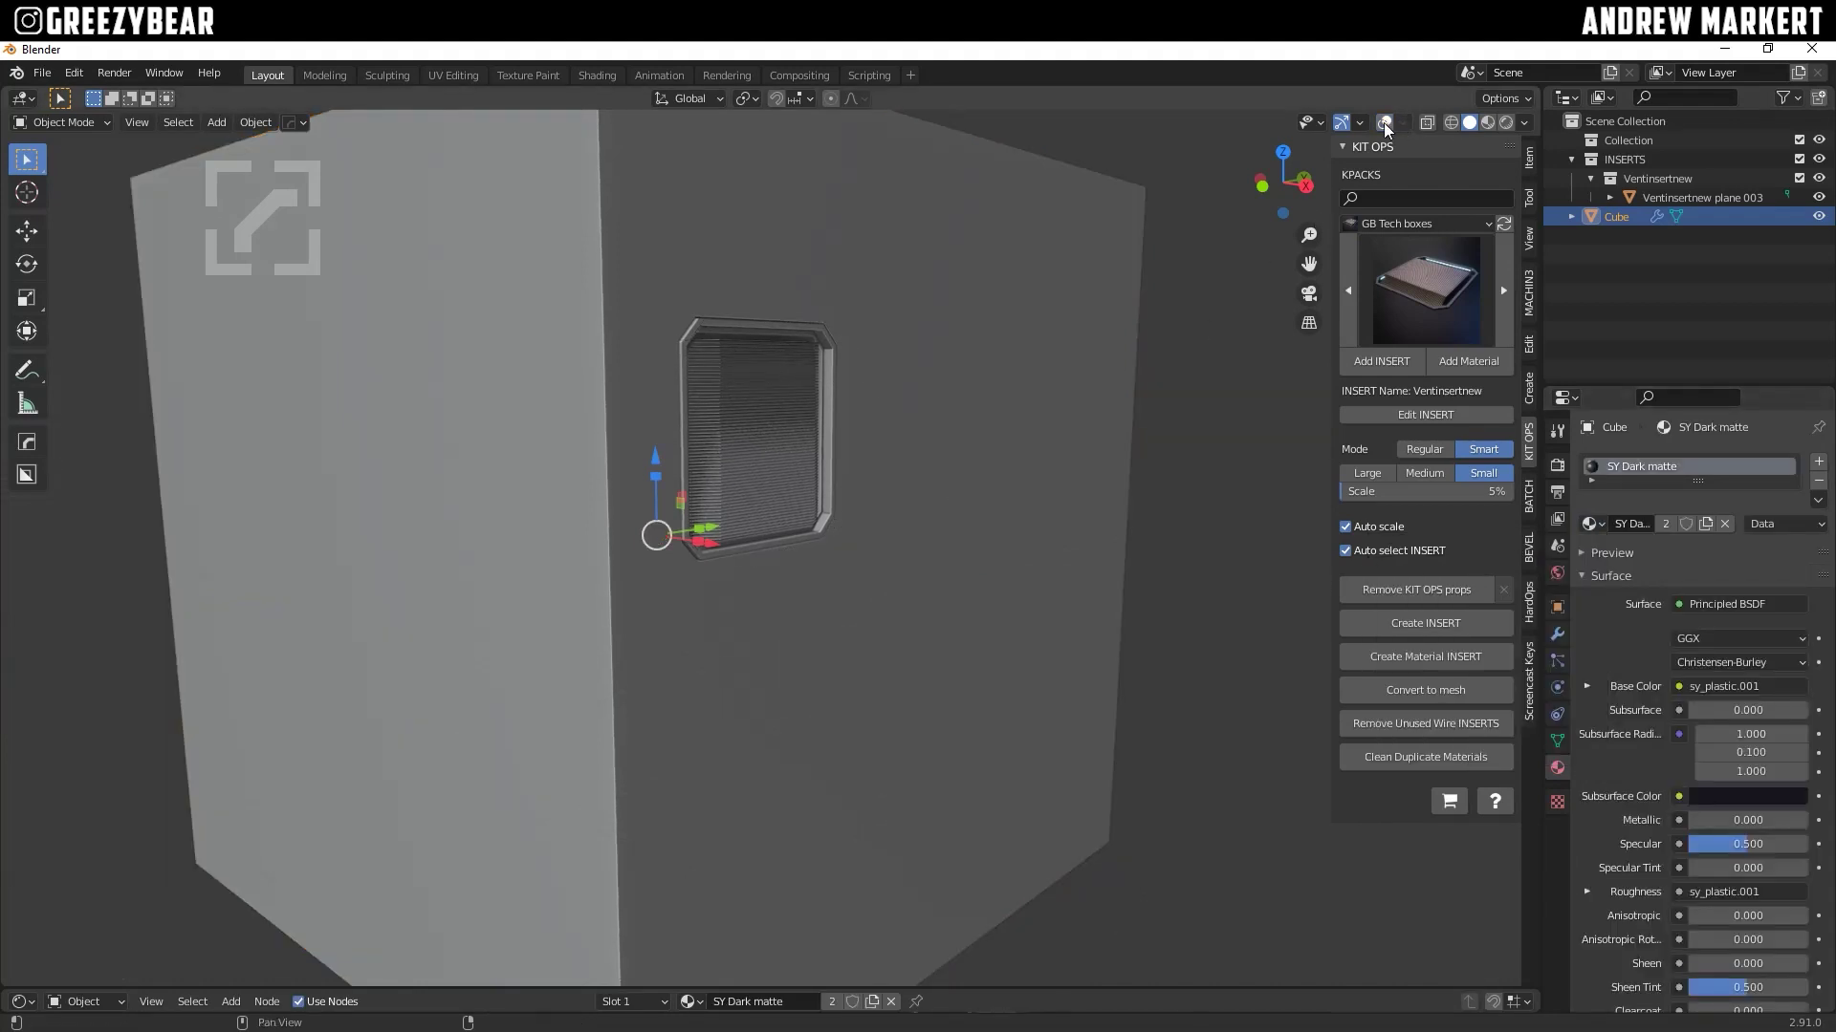
click(1489, 123)
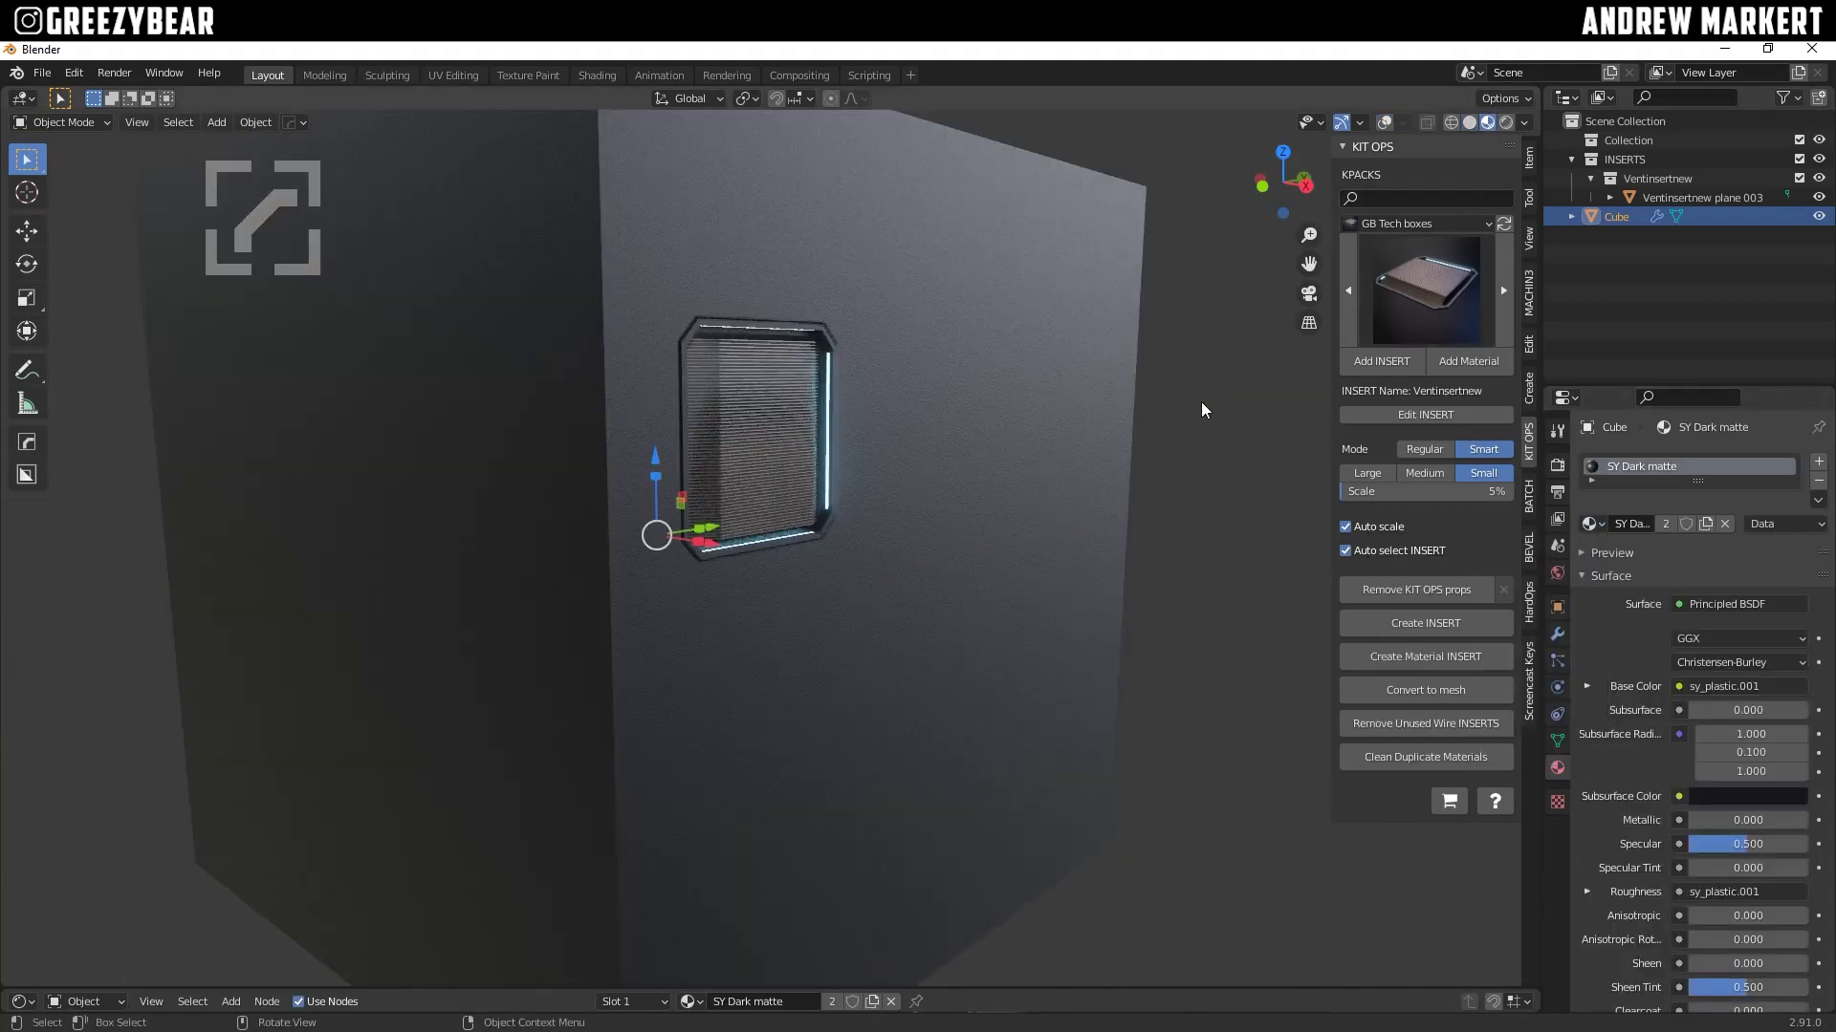
click(1184, 406)
Step: Examine the vent INSERT cut into the cube's side face from several angles and distances
mouse_move(1185, 405)
middle_down()
mouse_move(747, 525)
mouse_move(782, 517)
mouse_move(770, 537)
mouse_move(856, 548)
mouse_move(701, 590)
mouse_move(771, 570)
mouse_move(717, 602)
mouse_move(799, 635)
mouse_move(758, 593)
mouse_move(719, 604)
mouse_move(778, 606)
mouse_move(790, 582)
mouse_move(741, 606)
mouse_move(783, 627)
mouse_move(783, 659)
mouse_move(782, 590)
mouse_move(701, 606)
mouse_move(776, 577)
mouse_move(754, 600)
mouse_move(744, 566)
middle_up()
scroll(840, 497, up, 8)
scroll(793, 506, down, 4)
scroll(754, 600, up, 4)
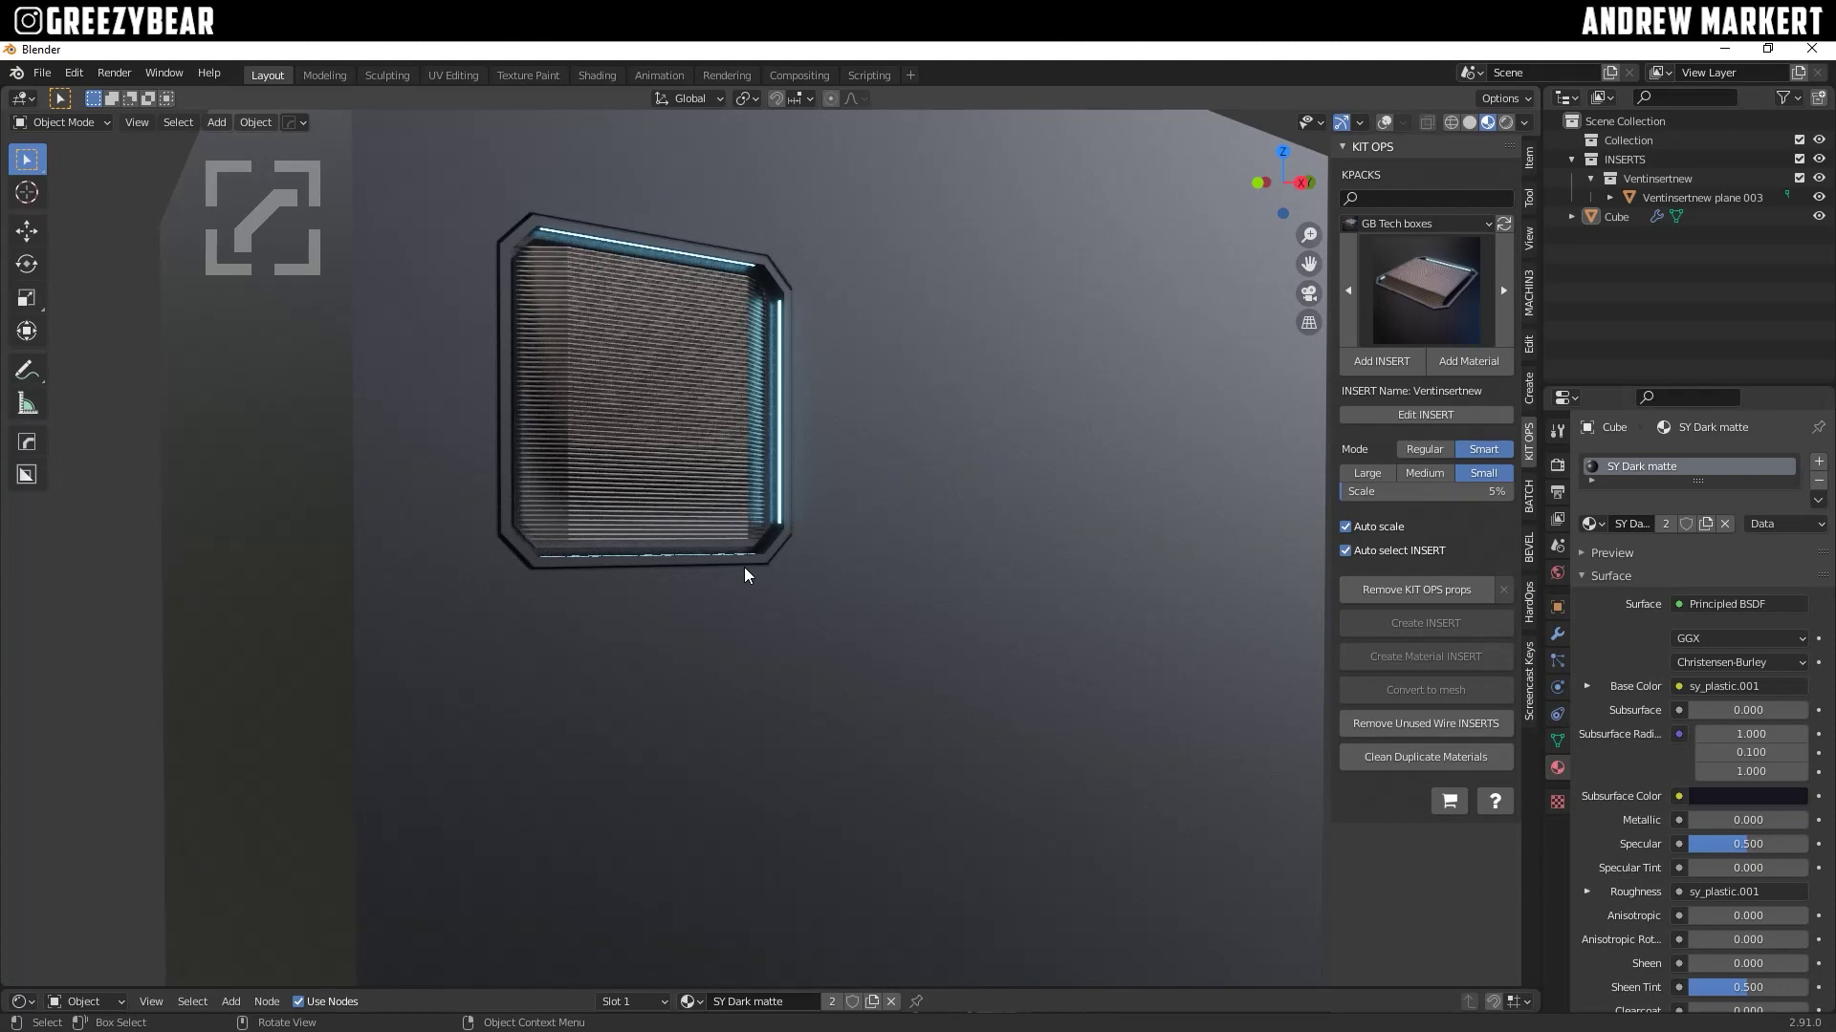
scroll(744, 574, down, 6)
mouse_move(725, 602)
middle_down()
mouse_move(705, 635)
mouse_move(755, 612)
mouse_move(737, 591)
middle_up()
scroll(738, 586, up, 3)
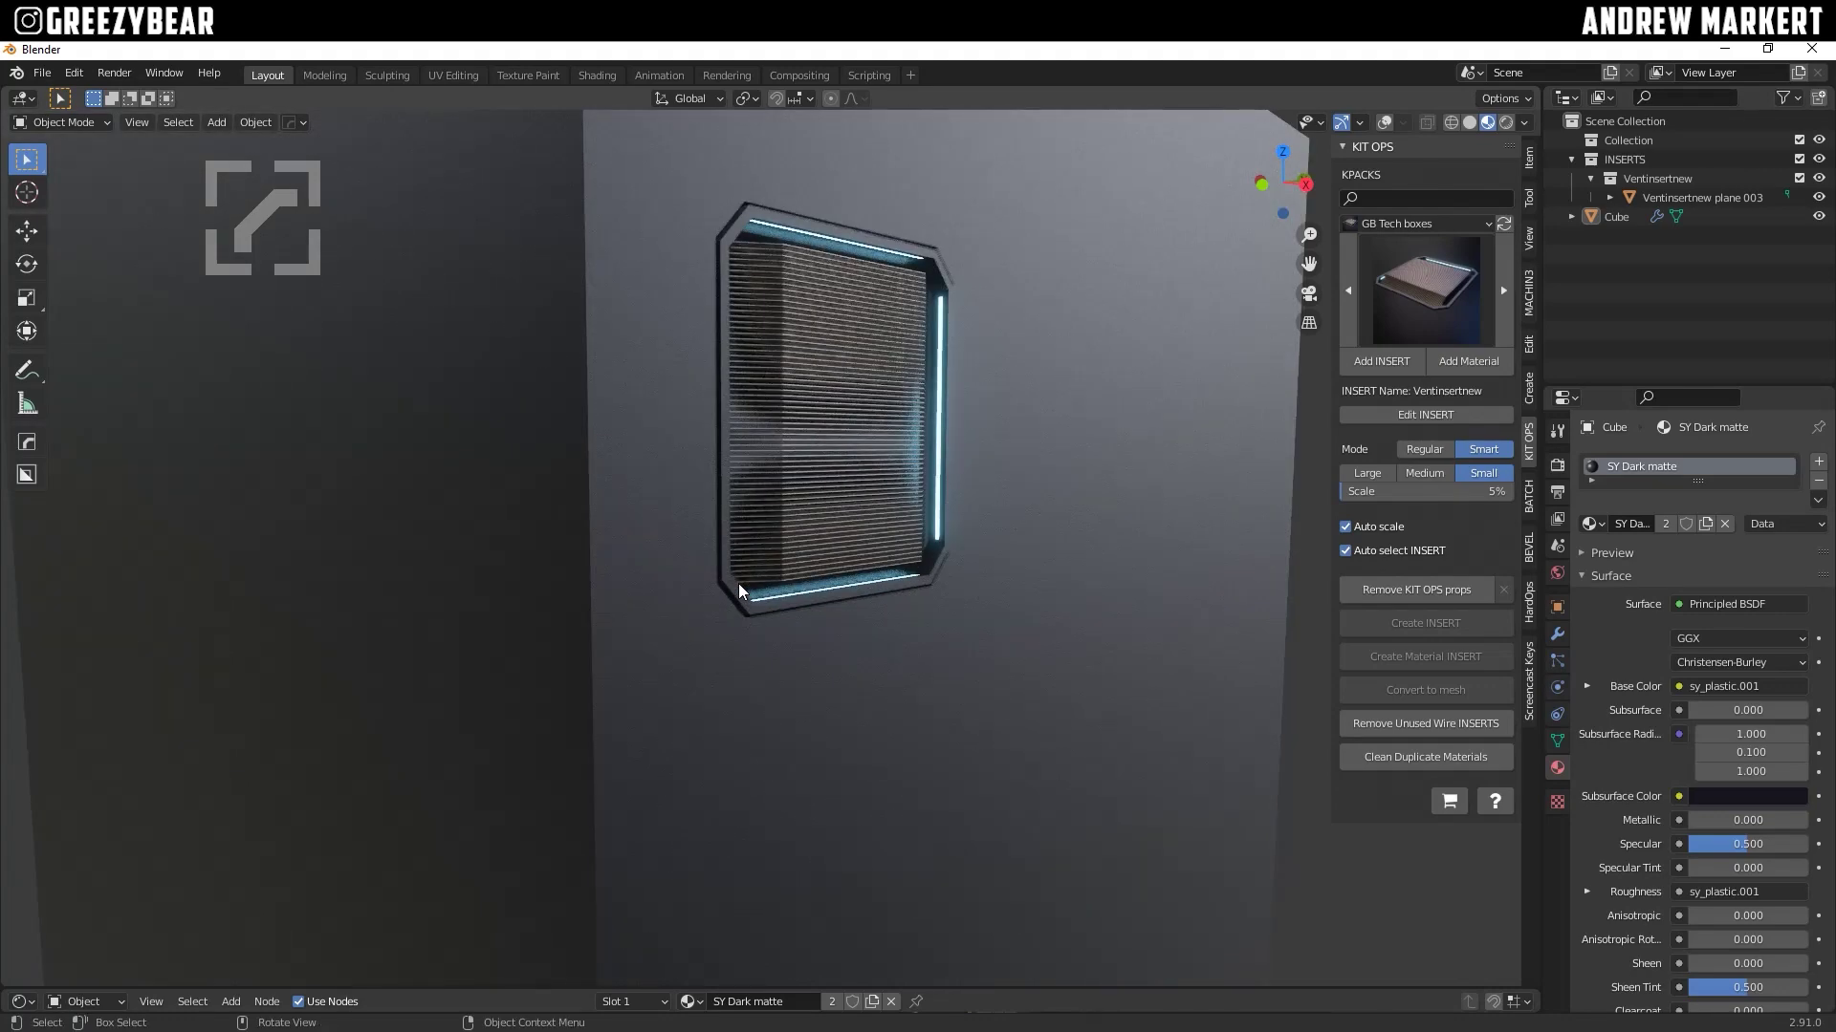
scroll(738, 591, down, 6)
mouse_move(761, 599)
middle_down()
mouse_move(792, 613)
mouse_move(755, 623)
mouse_move(776, 611)
middle_up()
scroll(770, 554, up, 3)
mouse_move(770, 546)
middle_down()
mouse_move(737, 603)
mouse_move(765, 562)
middle_up()
scroll(782, 561, up, 2)
scroll(789, 606, down, 5)
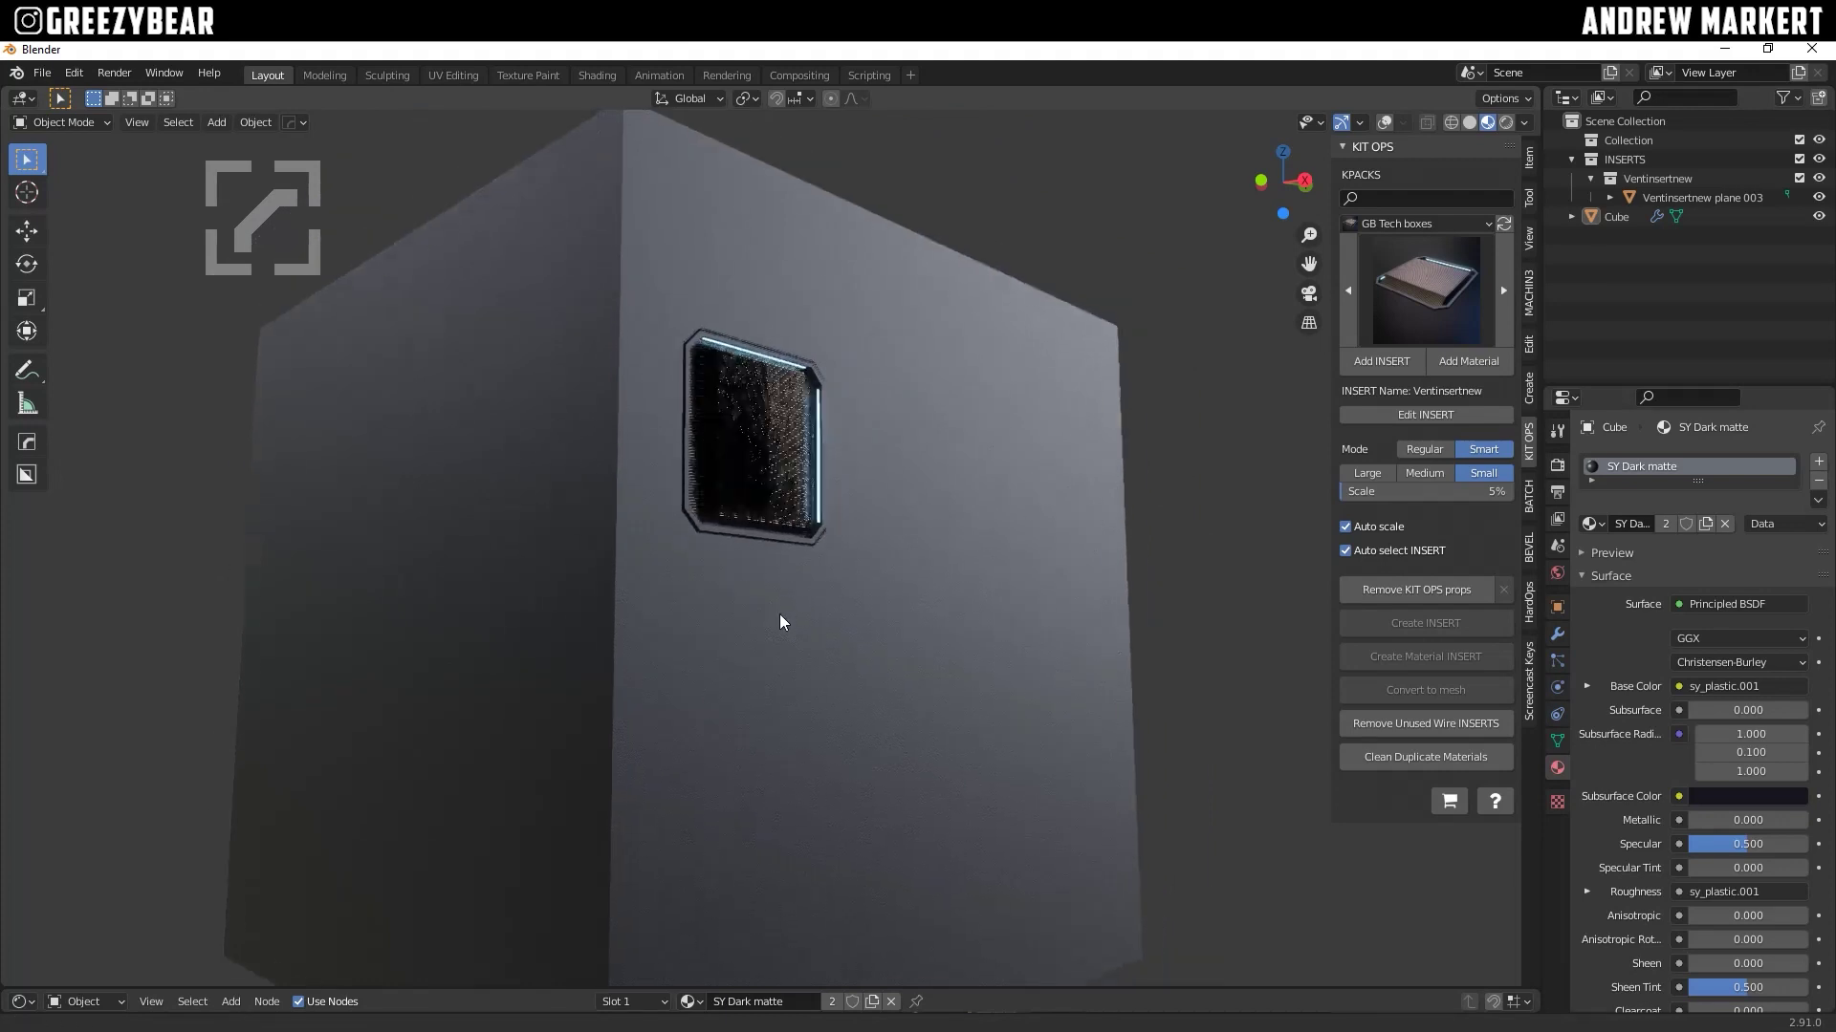
middle_drag(783, 624, 765, 644)
scroll(755, 626, up, 3)
scroll(760, 614, up, 3)
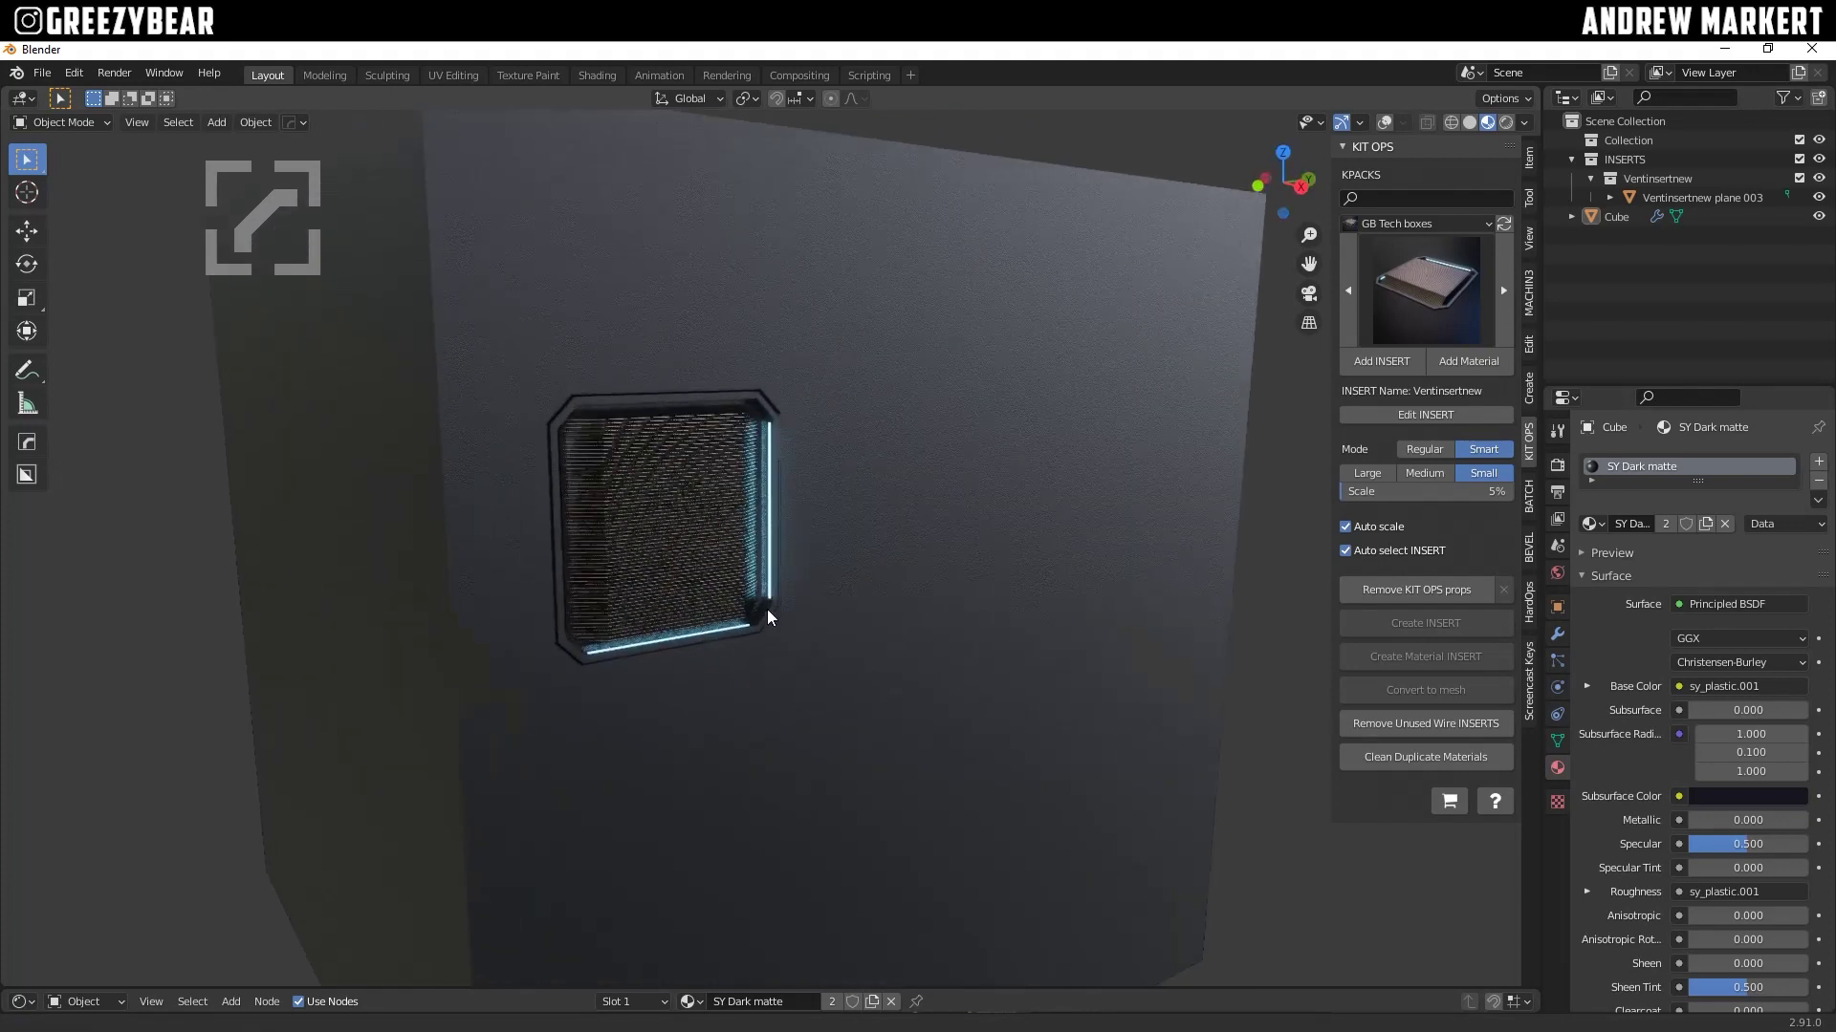